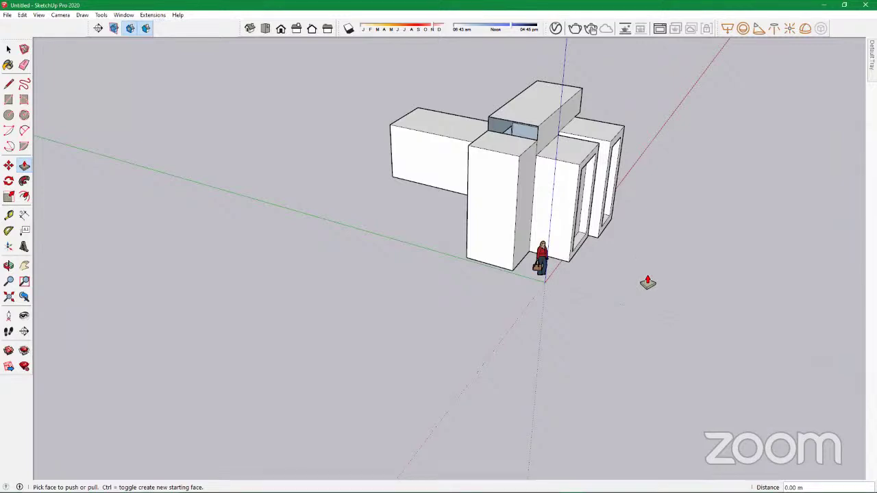
Delete all the existing geometry from the model, including the scale figure
{"action": "key", "text": "space"}
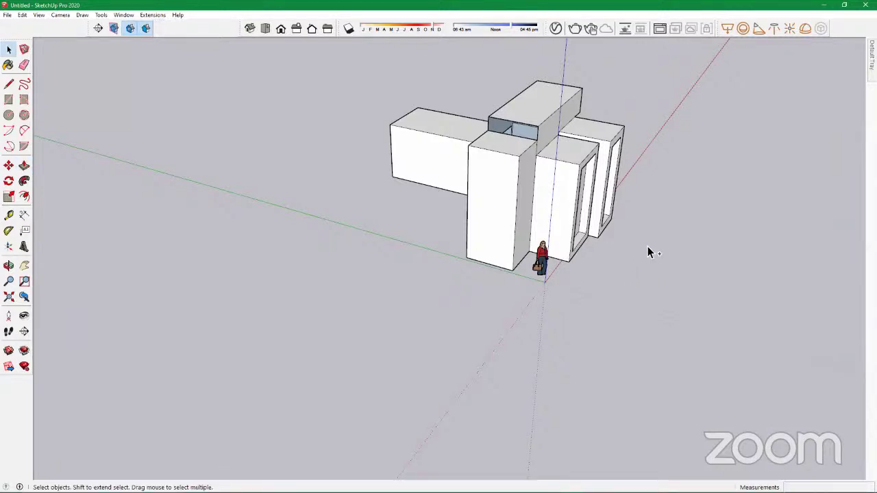
{"action": "key", "text": "ctrl+a"}
{"action": "key", "text": "Delete"}
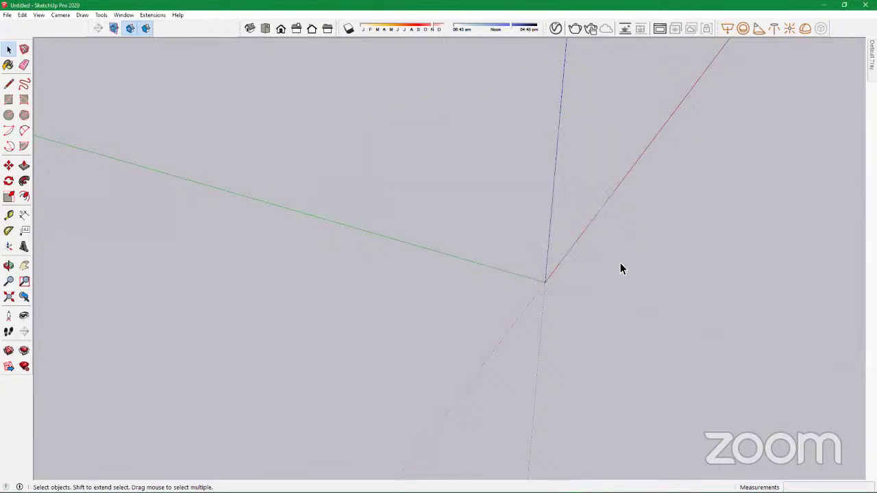
{"action": "scroll", "coordinate": [501, 257], "scroll_direction": "down", "scroll_amount": 1}
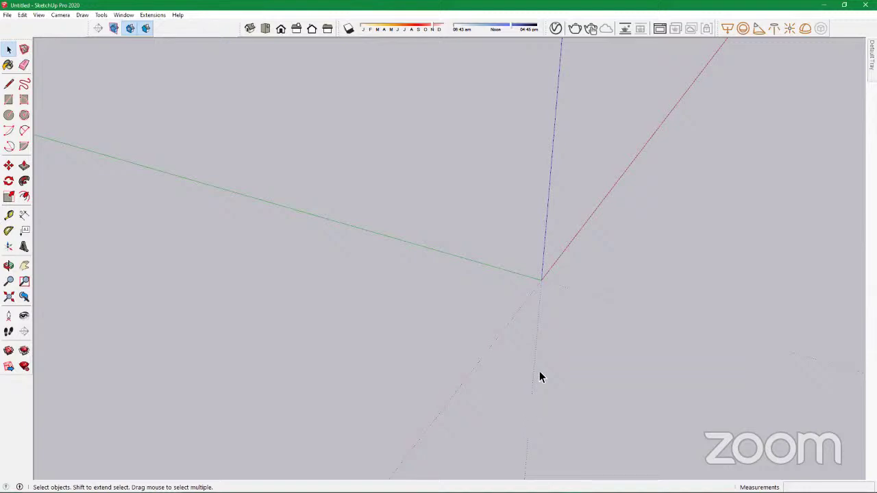
{"action": "key", "text": "alt+Tab"}
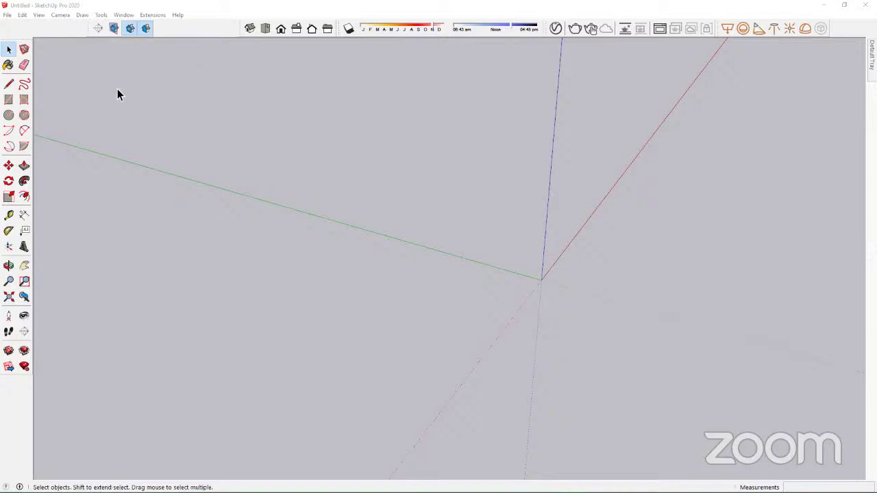
Draw a rectangle about 14.84 m by 6.27 m on the ground near the origin and Push/Pull it upward into a box
{"action": "left_click", "coordinate": [8, 103]}
{"action": "left_click", "coordinate": [490, 258]}
{"action": "left_click", "coordinate": [503, 130]}
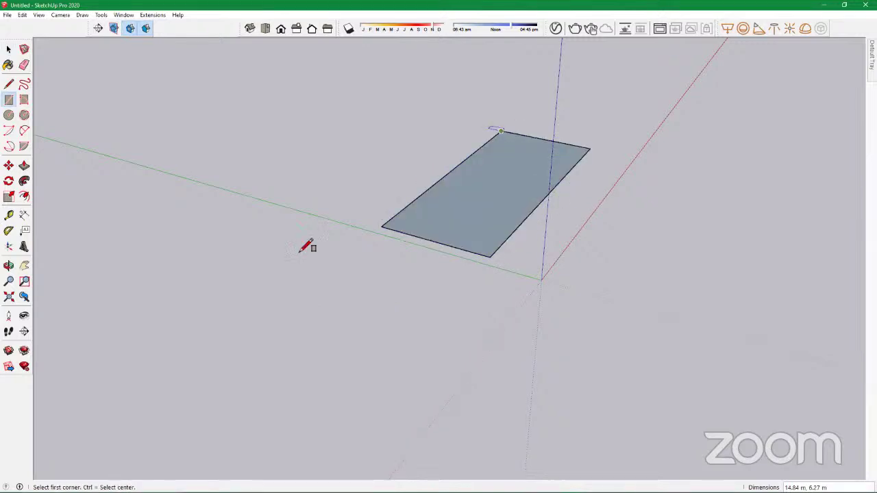
{"action": "left_click", "coordinate": [24, 166]}
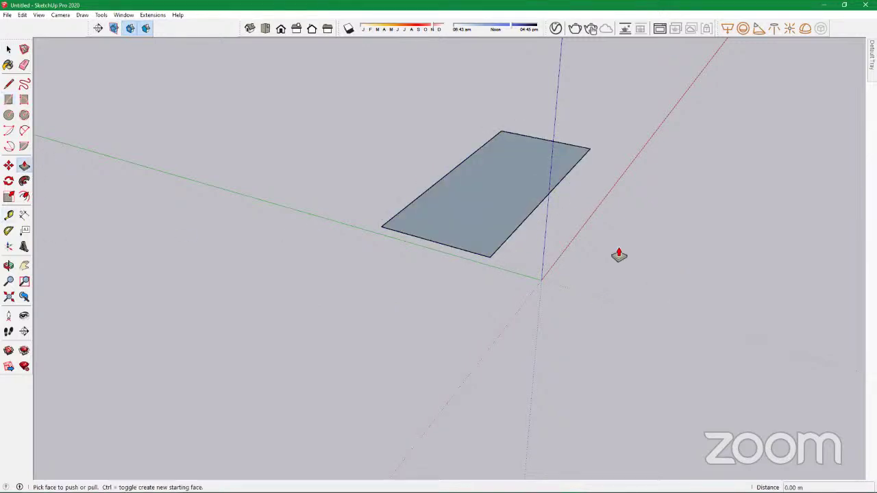
{"action": "left_click", "coordinate": [450, 98]}
Try pulling the box's side face out about 4.39 m and its front face about 9.13 m, and undo both pulls
{"action": "left_click", "coordinate": [506, 174]}
{"action": "left_click", "coordinate": [596, 197]}
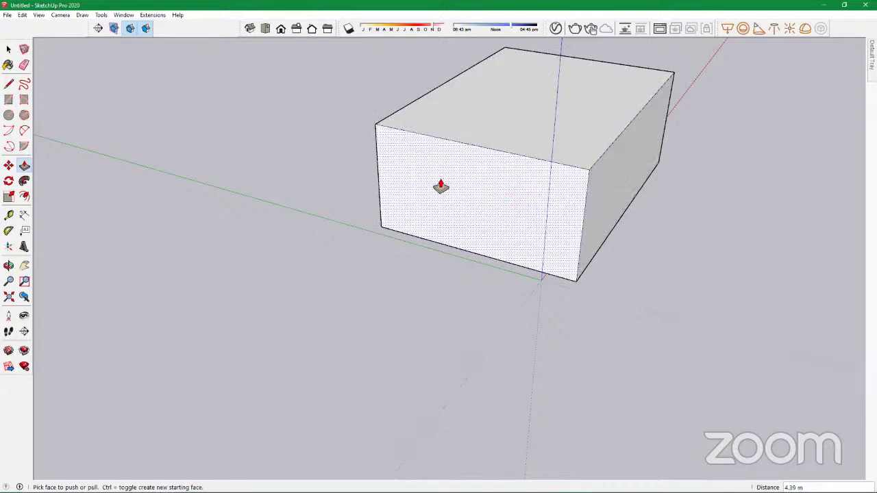
{"action": "left_click", "coordinate": [494, 177]}
{"action": "left_click", "coordinate": [346, 224]}
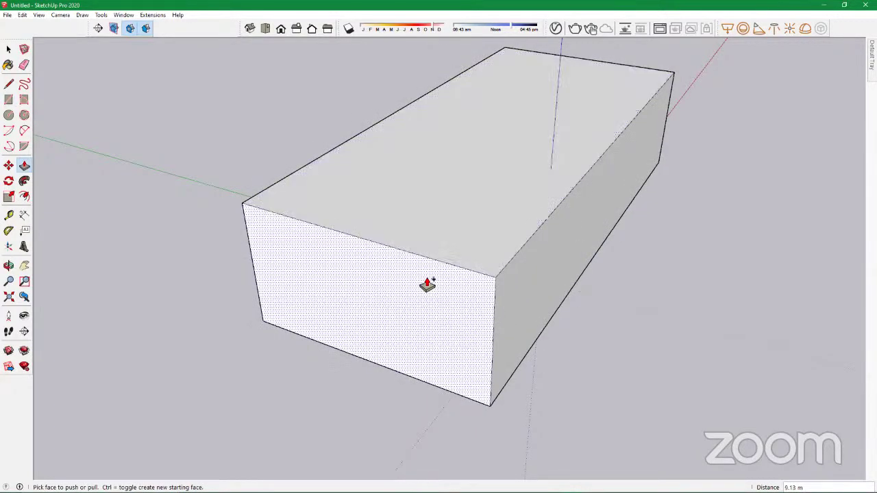
{"action": "key", "text": "ctrl+z"}
{"action": "key", "text": "ctrl+z"}
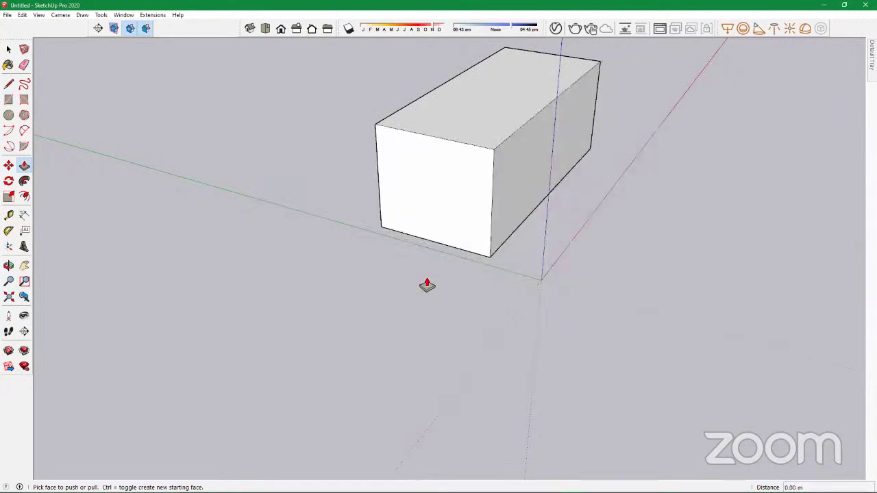
Push/Pull the box's front face out about 0.66 m to the green axis and its side face about 2.94 m to the red axis
{"action": "left_click", "coordinate": [456, 194]}
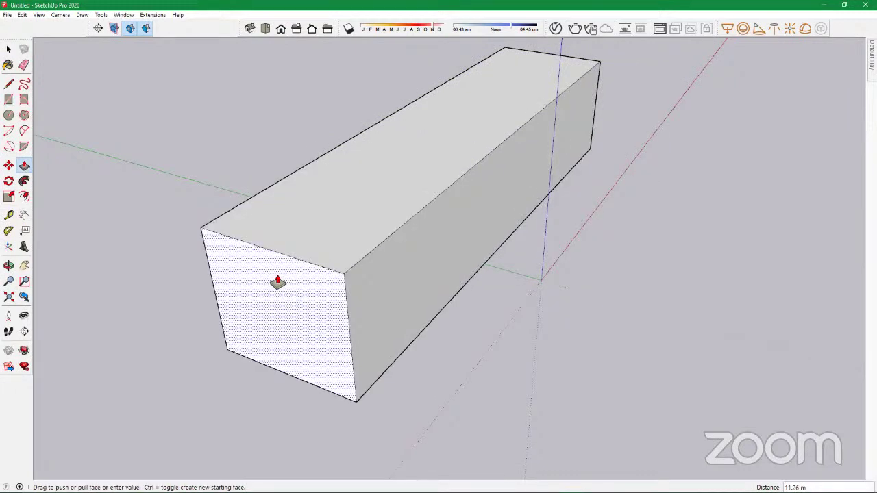
{"action": "left_click", "coordinate": [541, 288]}
{"action": "scroll", "coordinate": [480, 250], "scroll_direction": "down", "scroll_amount": 3}
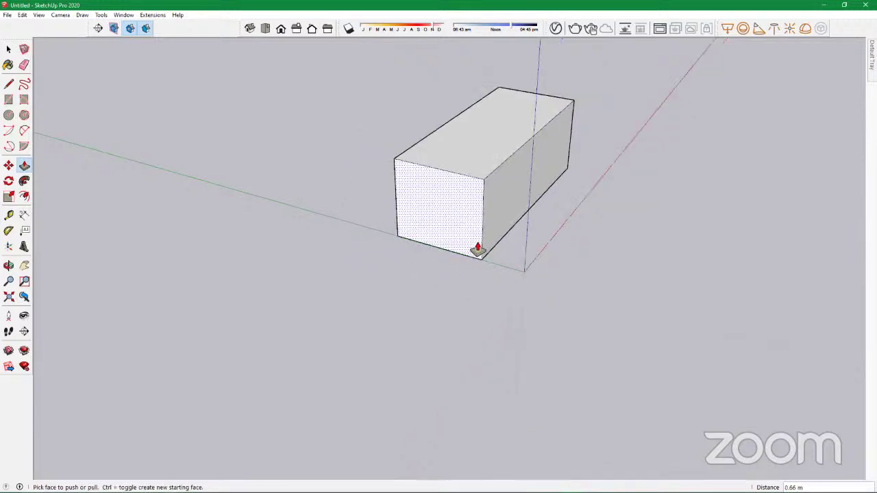
{"action": "left_click", "coordinate": [499, 232]}
{"action": "left_click", "coordinate": [529, 283]}
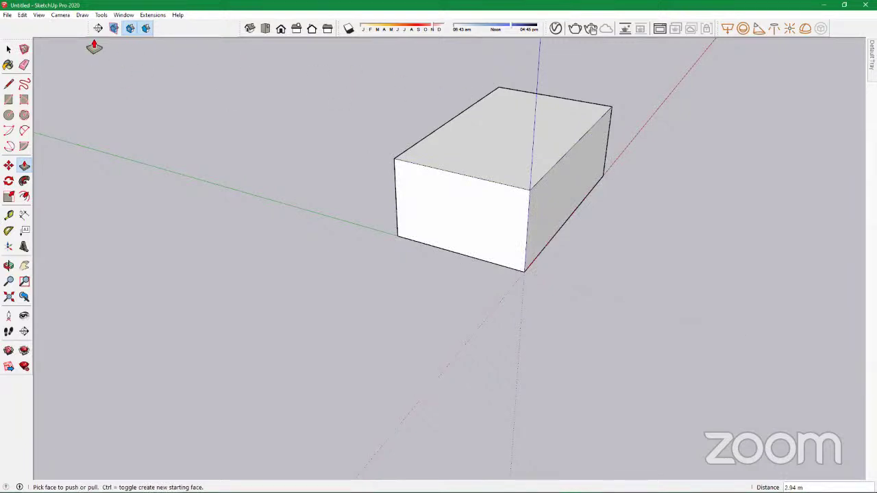
Hide the V-Ray Lights and V-Ray for SketchUp toolbars
{"action": "right_click", "coordinate": [200, 27]}
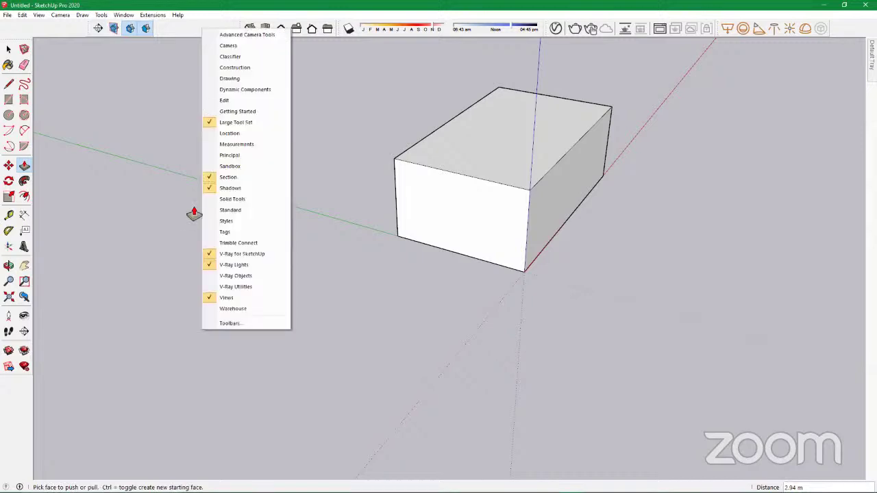
{"action": "left_click", "coordinate": [210, 267]}
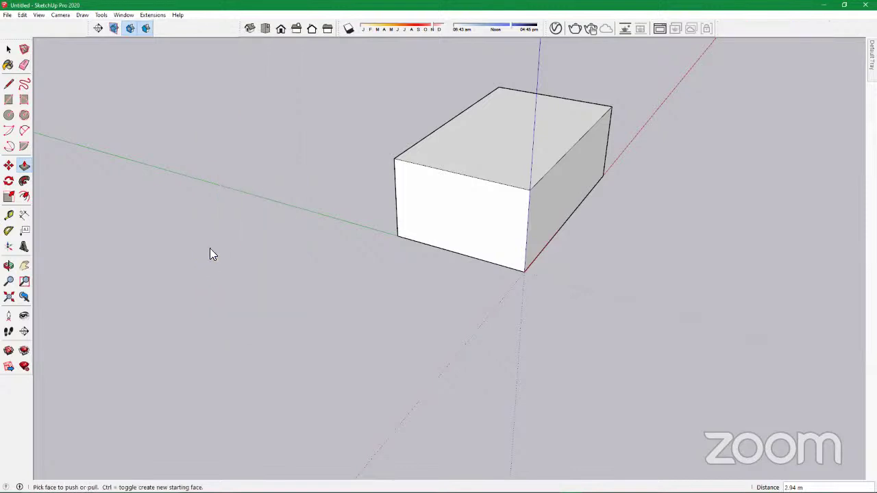
{"action": "right_click", "coordinate": [193, 30]}
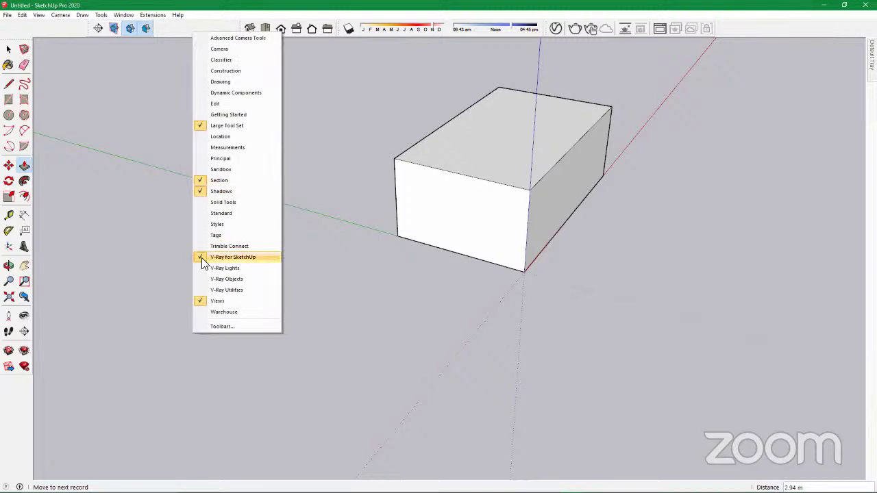
{"action": "left_click", "coordinate": [202, 260]}
{"action": "right_click", "coordinate": [196, 29]}
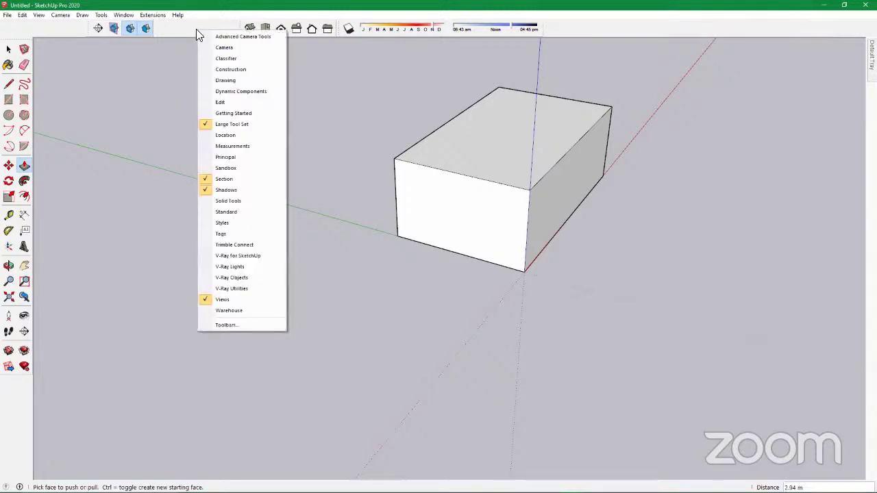
{"action": "left_click", "coordinate": [203, 190]}
{"action": "left_click", "coordinate": [189, 27]}
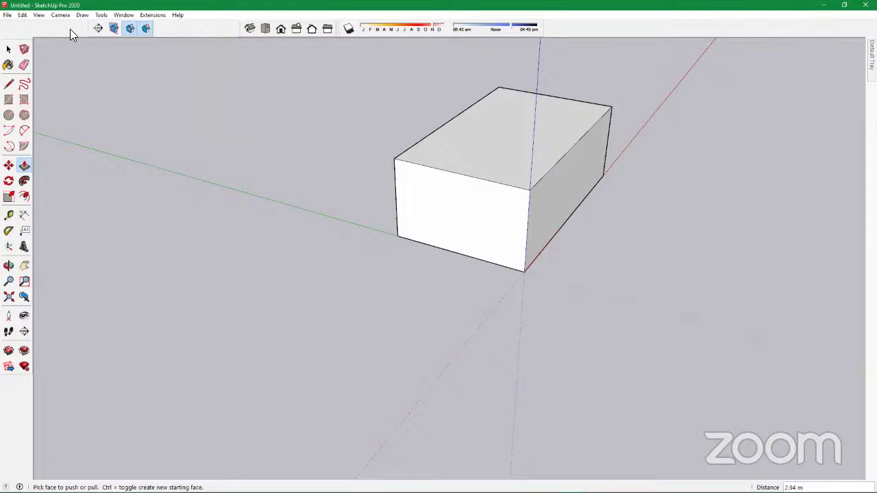
Rearrange the Section, Views and Shadows toolbars so they sit side by side at the start of their row
{"action": "left_click_drag", "start_coordinate": [82, 30], "coordinate": [5, 30]}
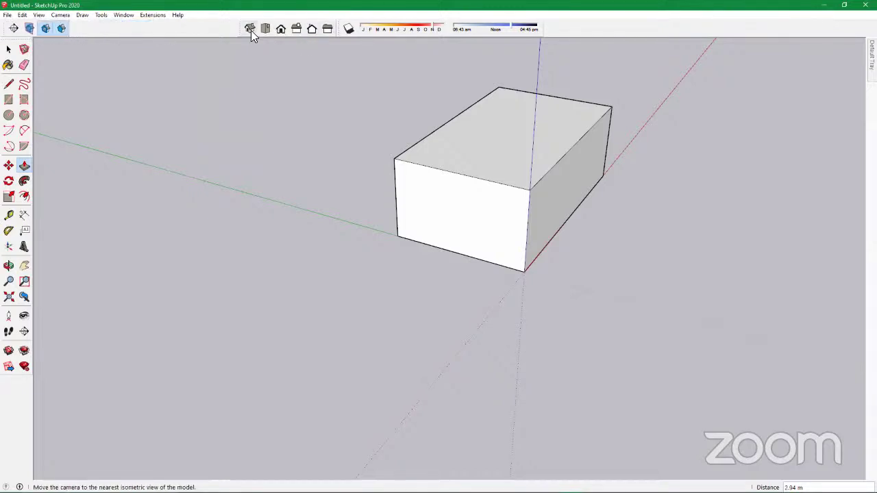
{"action": "left_click_drag", "start_coordinate": [242, 27], "coordinate": [69, 35]}
{"action": "left_click_drag", "start_coordinate": [337, 29], "coordinate": [162, 34]}
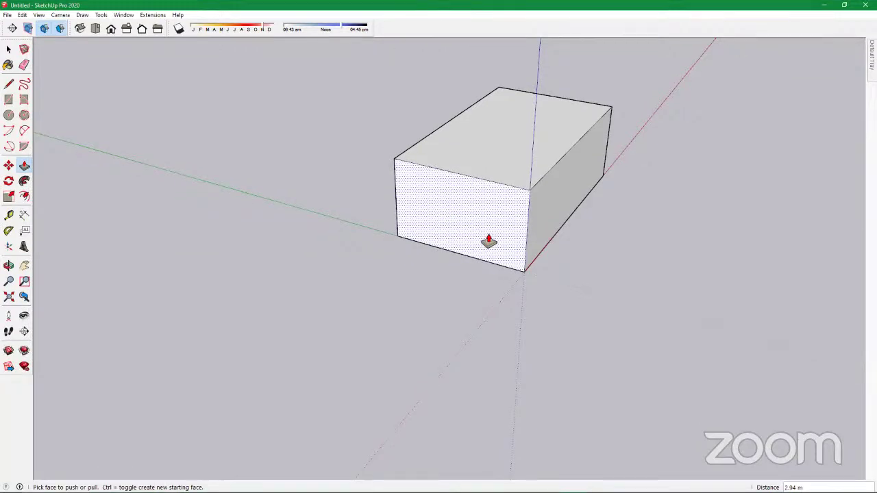
{"action": "scroll", "coordinate": [540, 244], "scroll_direction": "down", "scroll_amount": 1}
{"action": "middle_click_drag", "start_coordinate": [539, 244], "coordinate": [305, 178]}
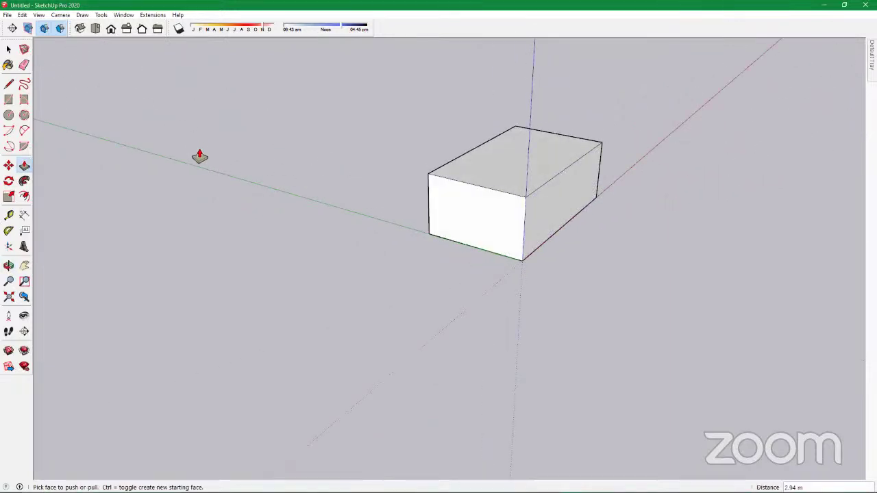
{"action": "scroll", "coordinate": [198, 153], "scroll_direction": "down", "scroll_amount": 3}
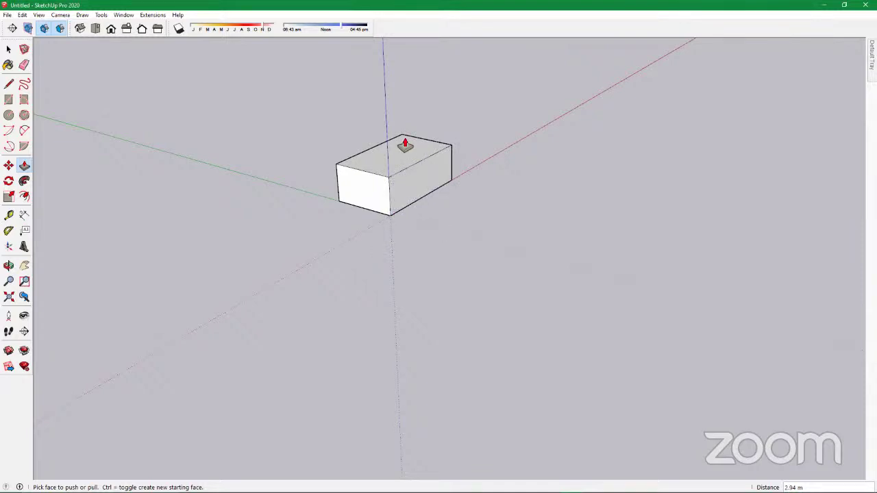
{"action": "scroll", "coordinate": [405, 145], "scroll_direction": "up", "scroll_amount": 4}
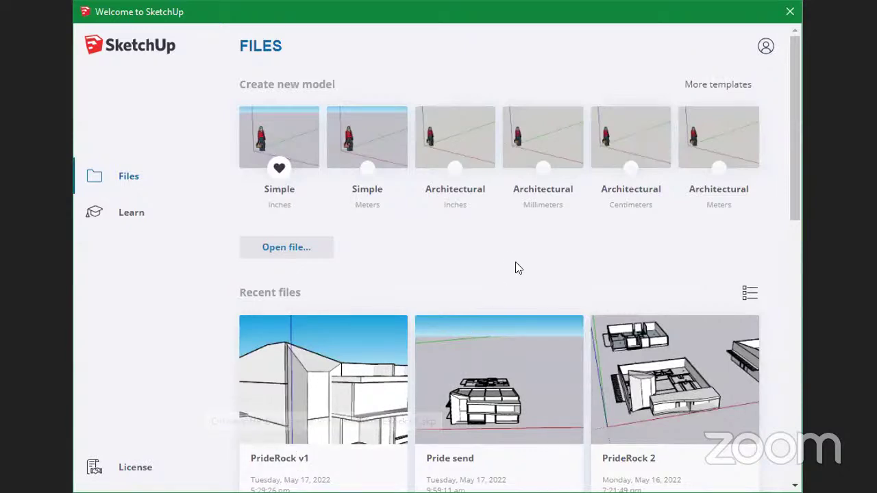
Look through the files in the Welcome to SketchUp window and examine the full set of default templates and their units
{"action": "scroll", "coordinate": [637, 404], "scroll_direction": "down", "scroll_amount": 10}
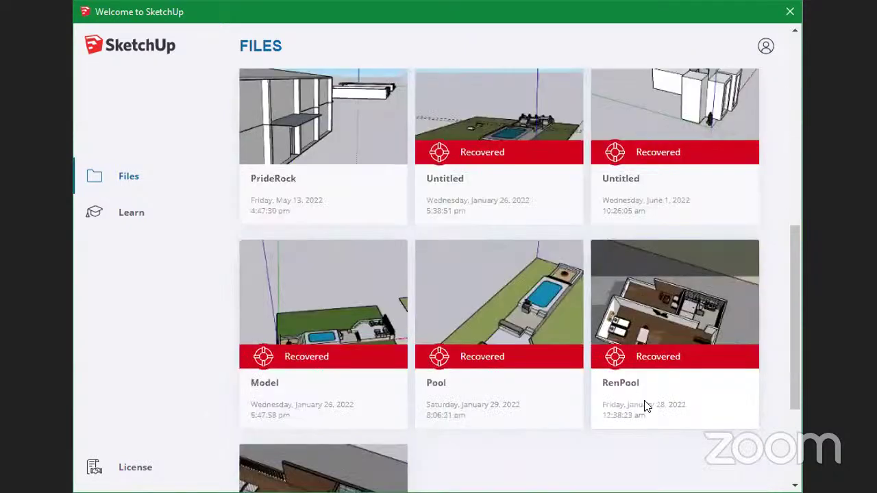
{"action": "scroll", "coordinate": [630, 363], "scroll_direction": "up", "scroll_amount": 10}
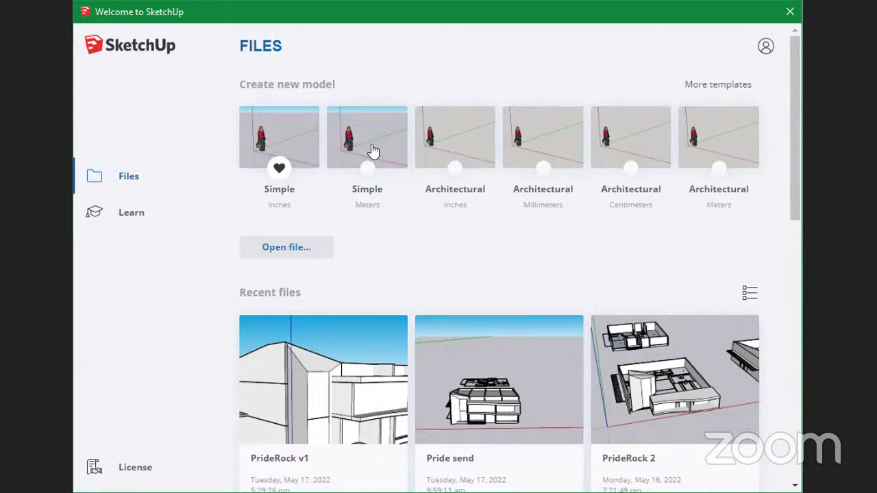
{"action": "left_click", "coordinate": [726, 89]}
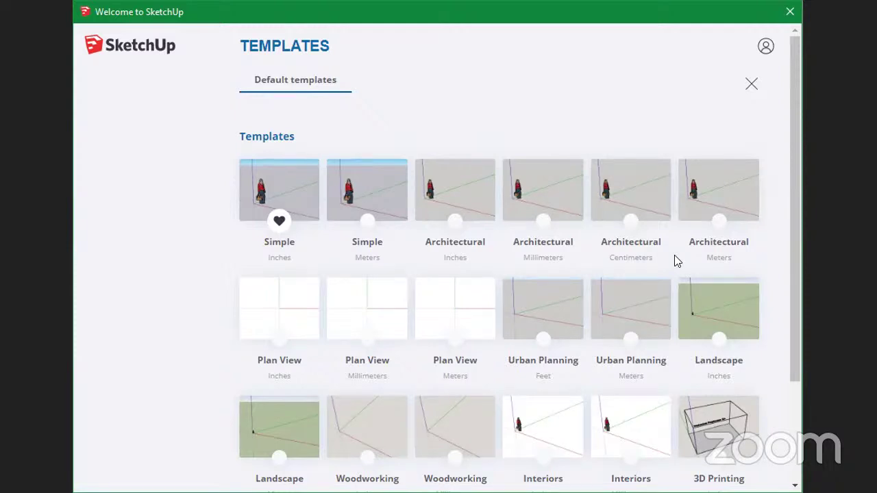
{"action": "scroll", "coordinate": [716, 262], "scroll_direction": "down", "scroll_amount": 3}
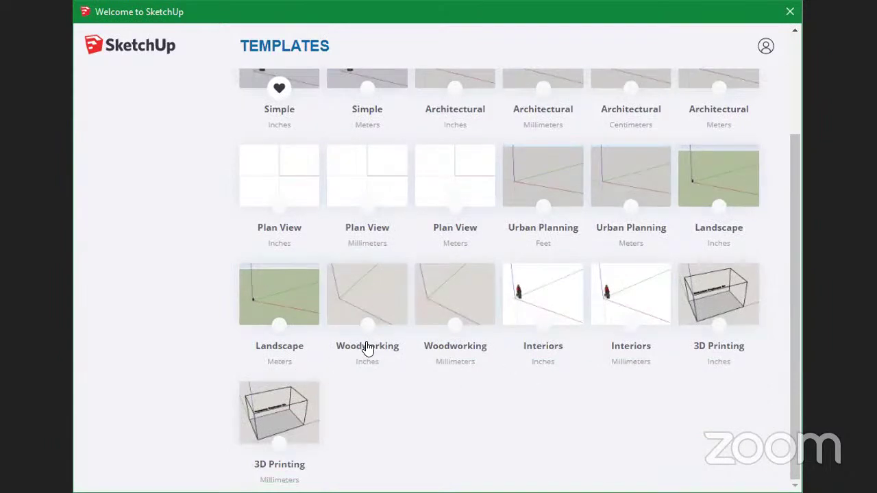
{"action": "scroll", "coordinate": [367, 347], "scroll_direction": "up", "scroll_amount": 3}
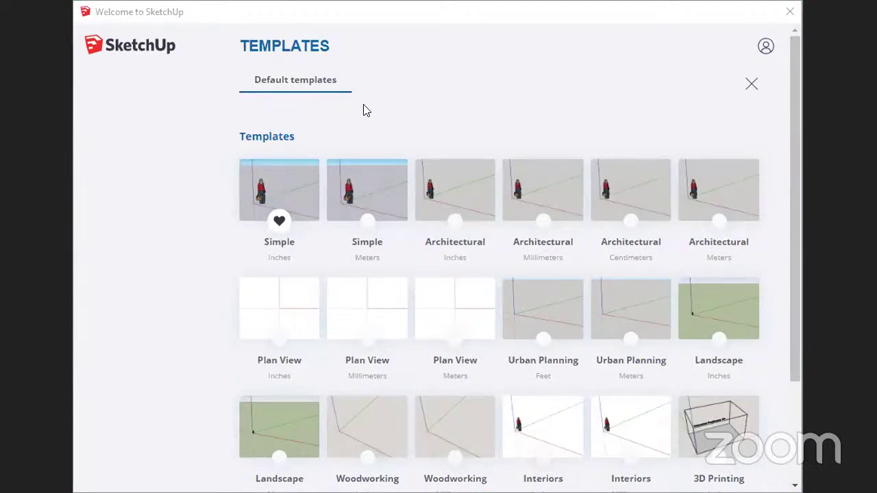
{"action": "scroll", "coordinate": [573, 281], "scroll_direction": "down", "scroll_amount": 3}
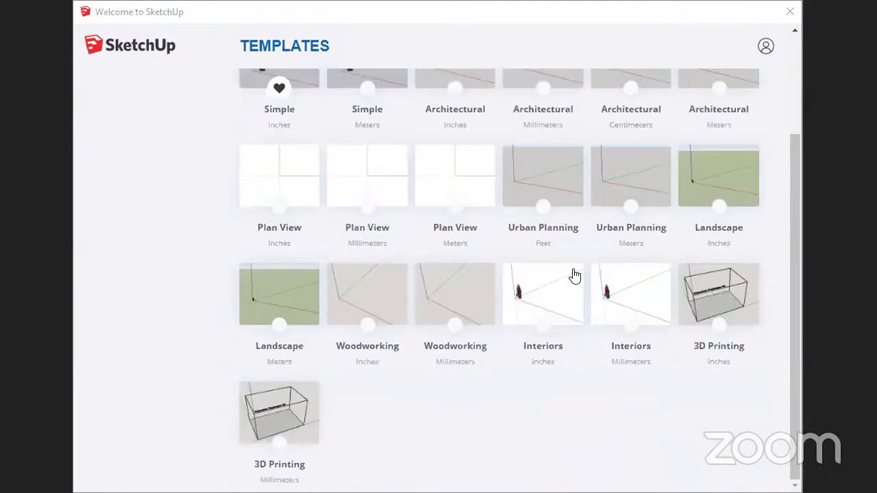
{"action": "scroll", "coordinate": [573, 278], "scroll_direction": "up", "scroll_amount": 3}
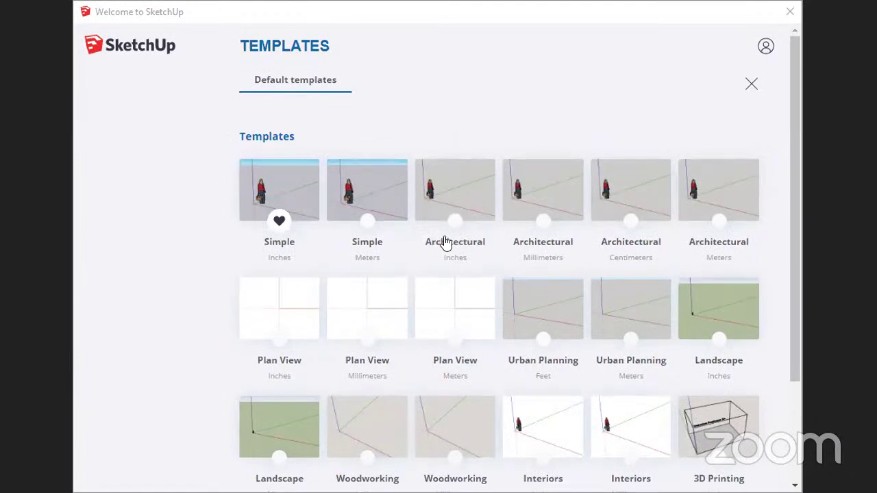
{"action": "left_click", "coordinate": [750, 84]}
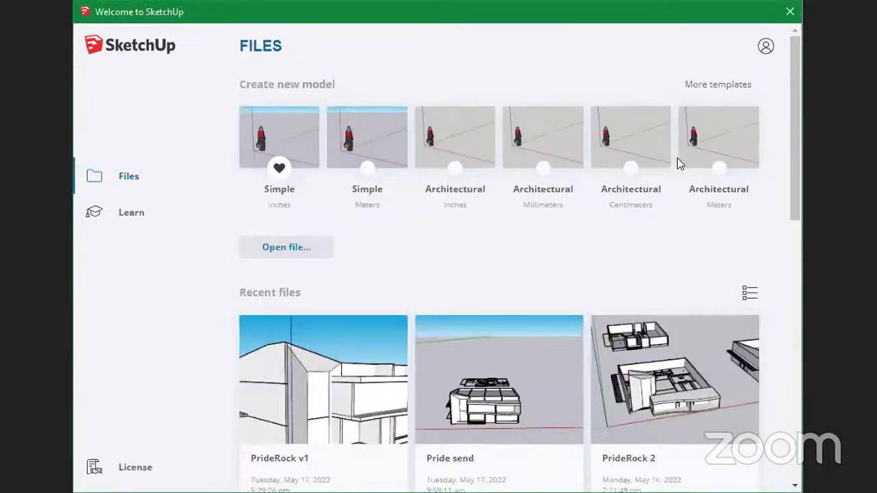
Review the recent and recovered files in the Welcome to SketchUp window
{"action": "scroll", "coordinate": [487, 304], "scroll_direction": "down", "scroll_amount": 5}
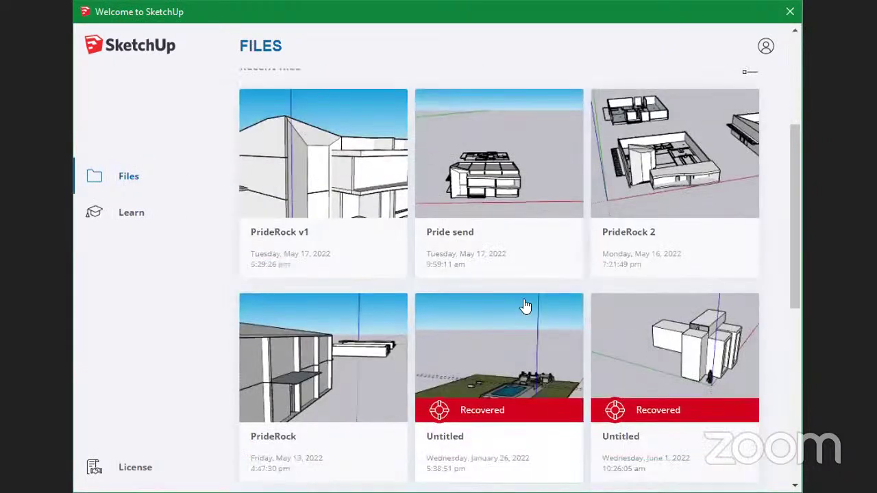
{"action": "scroll", "coordinate": [525, 306], "scroll_direction": "up", "scroll_amount": 3}
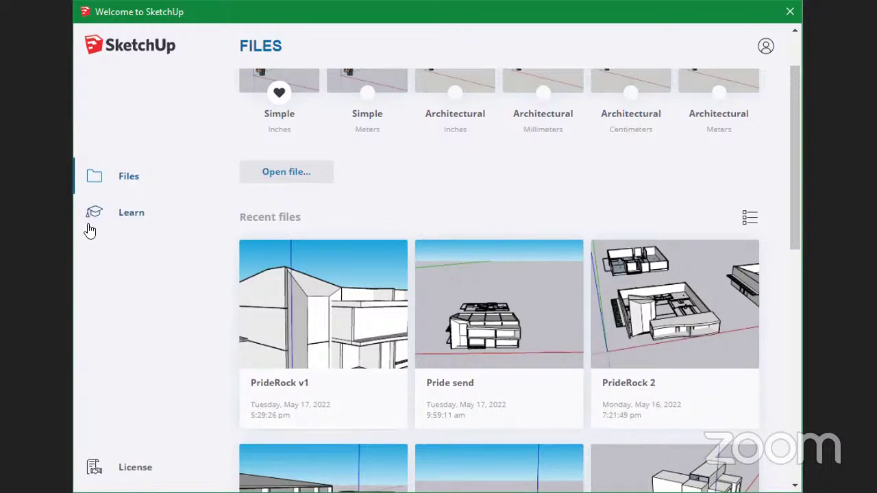
{"action": "scroll", "coordinate": [186, 382], "scroll_direction": "down", "scroll_amount": 1}
{"action": "scroll", "coordinate": [141, 358], "scroll_direction": "down", "scroll_amount": 6}
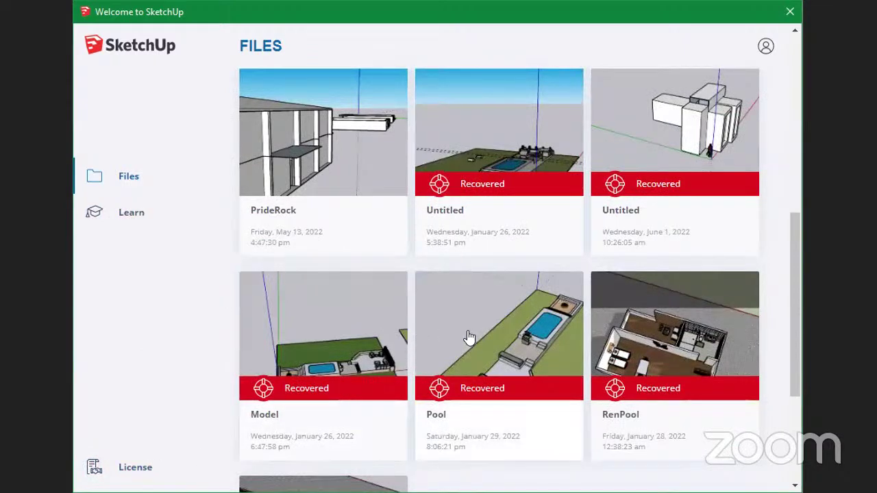
{"action": "scroll", "coordinate": [374, 255], "scroll_direction": "up", "scroll_amount": 7}
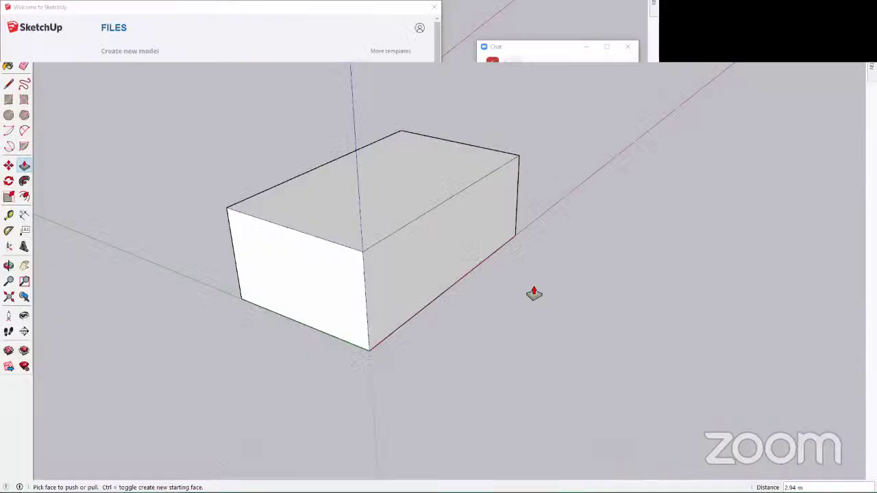
{"action": "scroll", "coordinate": [493, 226], "scroll_direction": "up", "scroll_amount": 3}
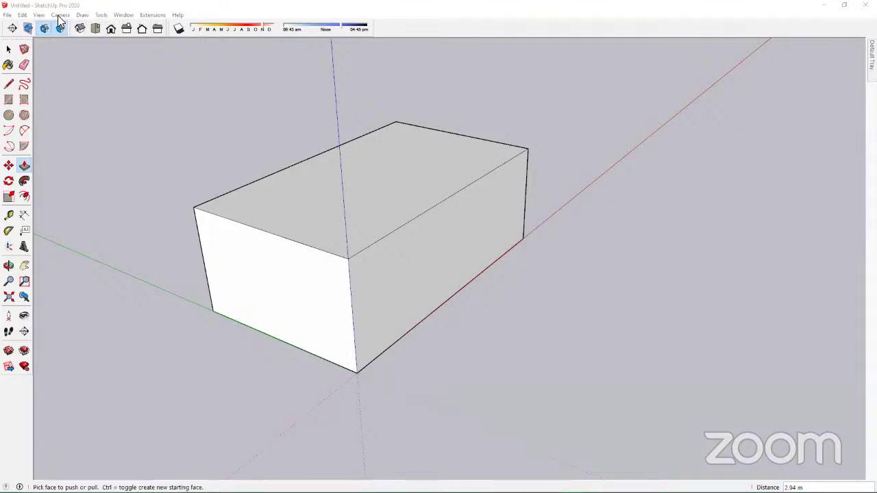
{"action": "left_click", "coordinate": [7, 15]}
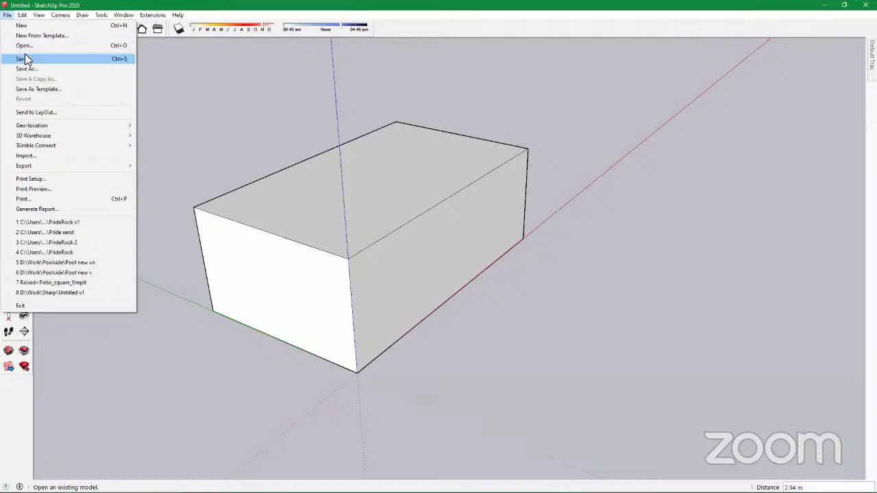
{"action": "left_click", "coordinate": [23, 16]}
{"action": "left_click", "coordinate": [23, 15]}
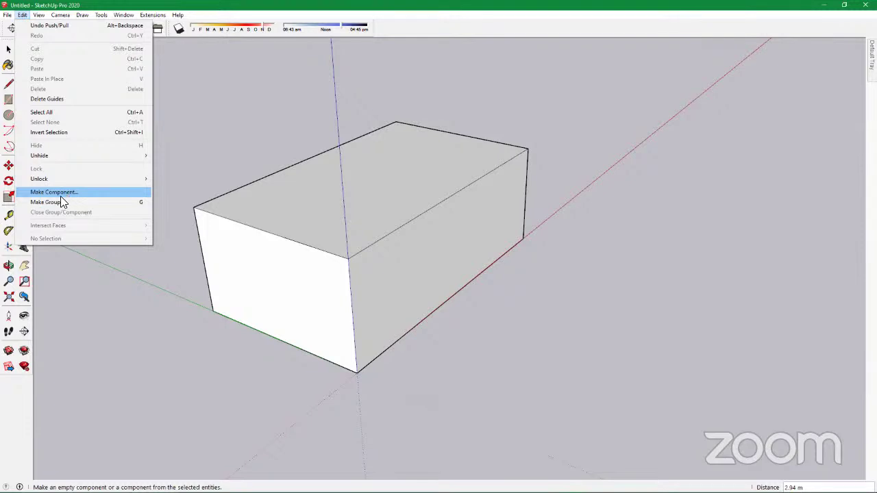
{"action": "left_click", "coordinate": [98, 15]}
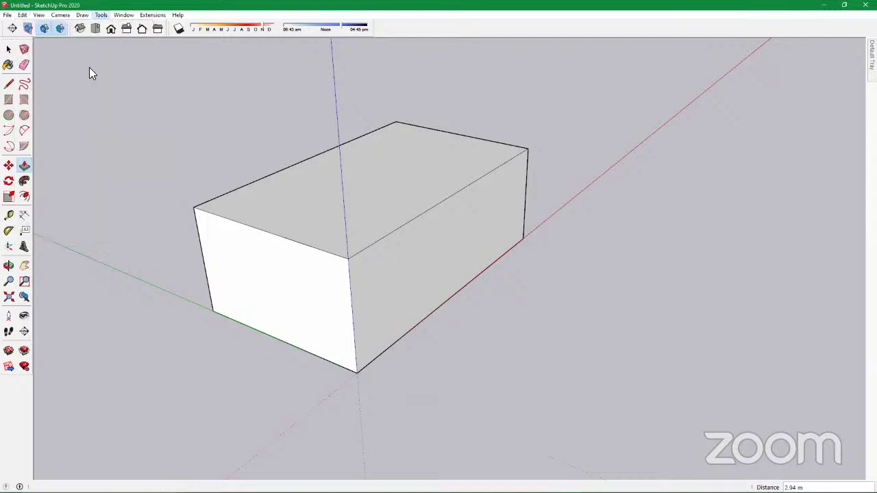
{"action": "left_click", "coordinate": [38, 14]}
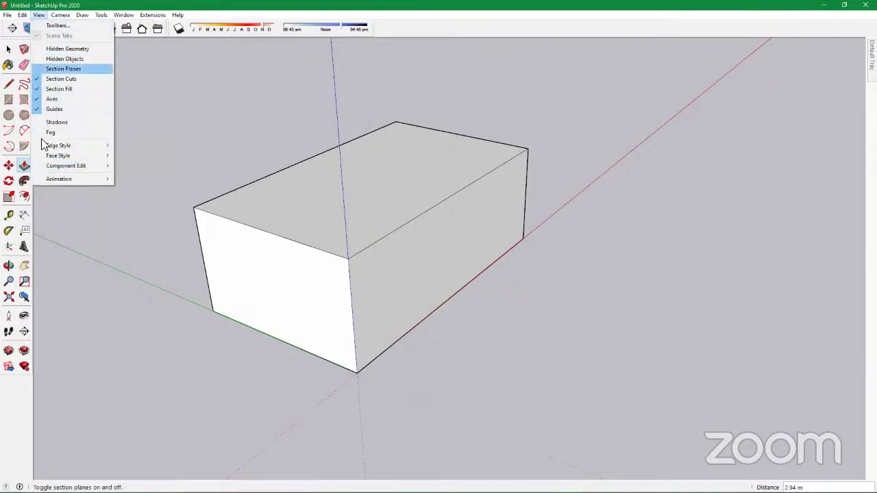
Switch the camera to parallel projection and view the box from a lower angle along its long side
{"action": "left_click", "coordinate": [65, 15]}
{"action": "left_click", "coordinate": [62, 16]}
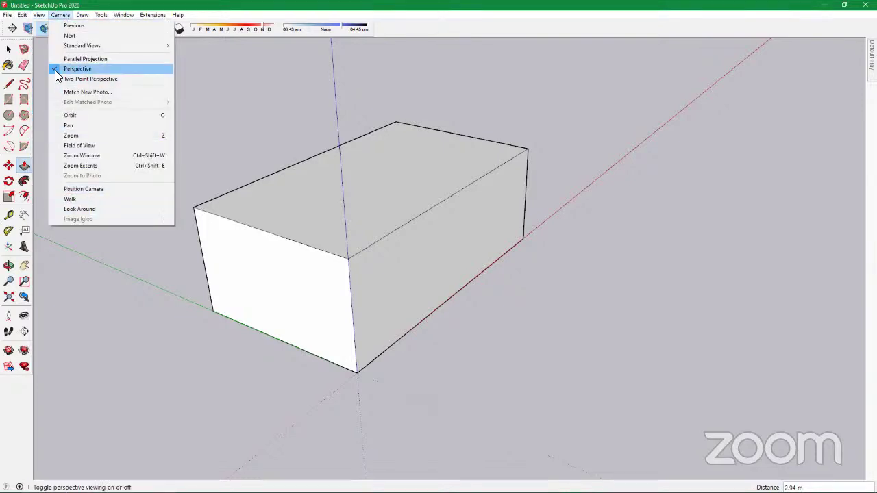
{"action": "left_click", "coordinate": [56, 70]}
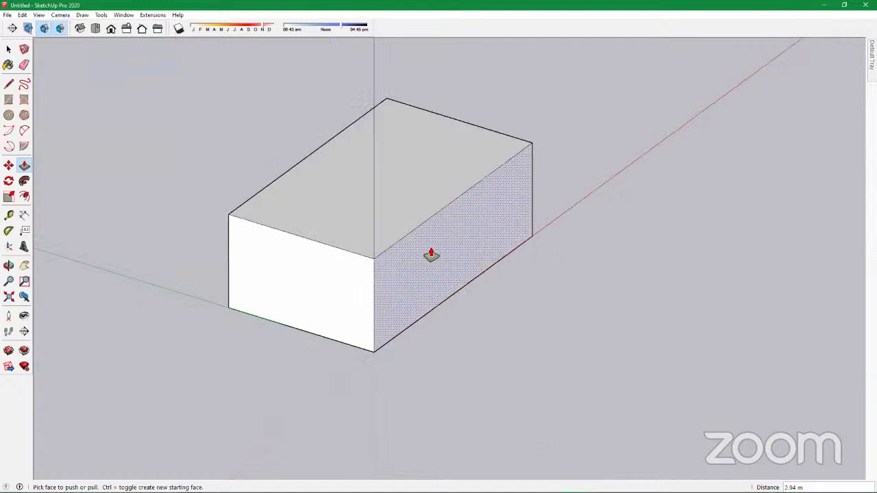
{"action": "scroll", "coordinate": [427, 254], "scroll_direction": "down", "scroll_amount": 2}
{"action": "scroll", "coordinate": [448, 243], "scroll_direction": "up", "scroll_amount": 4}
{"action": "scroll", "coordinate": [478, 293], "scroll_direction": "down", "scroll_amount": 3}
{"action": "middle_click_drag", "start_coordinate": [477, 294], "coordinate": [160, 225]}
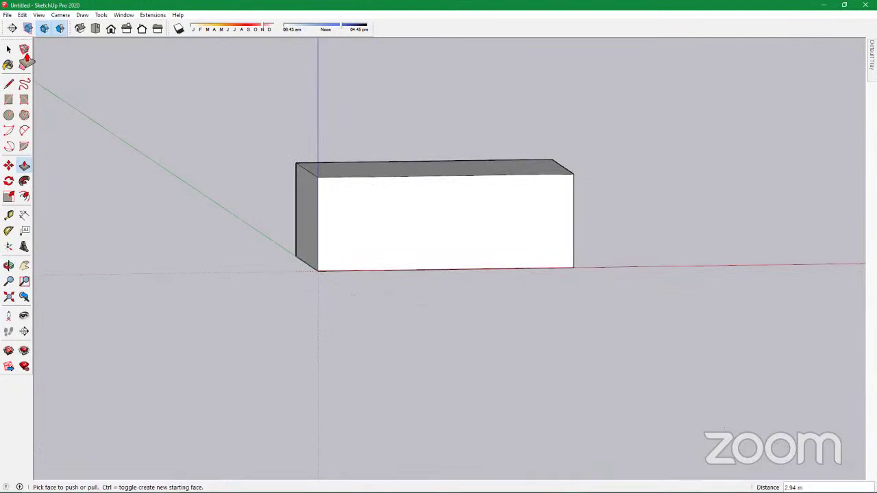
Switch the camera to two-point perspective and orbit to a corner view of the box
{"action": "left_click", "coordinate": [39, 15]}
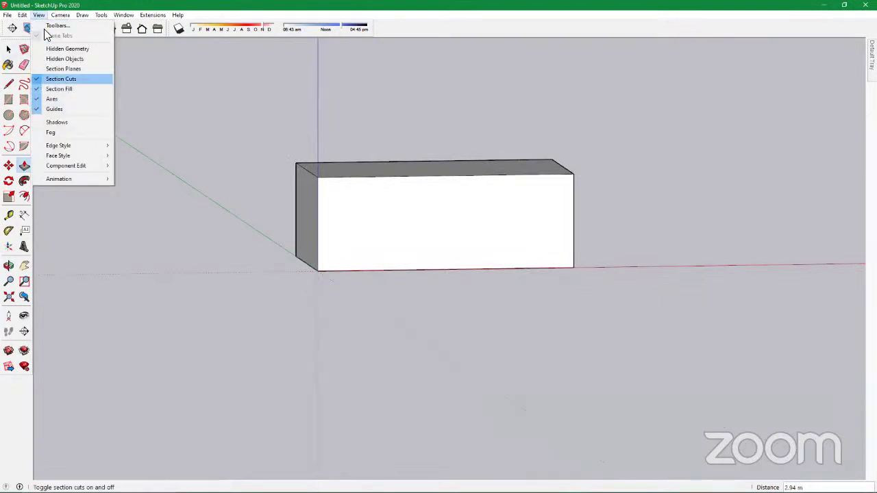
{"action": "left_click", "coordinate": [60, 16]}
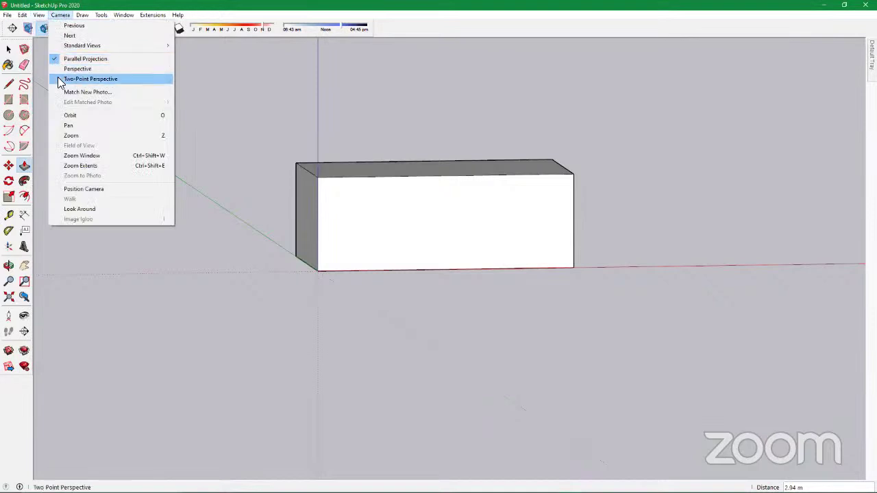
{"action": "left_click", "coordinate": [60, 79]}
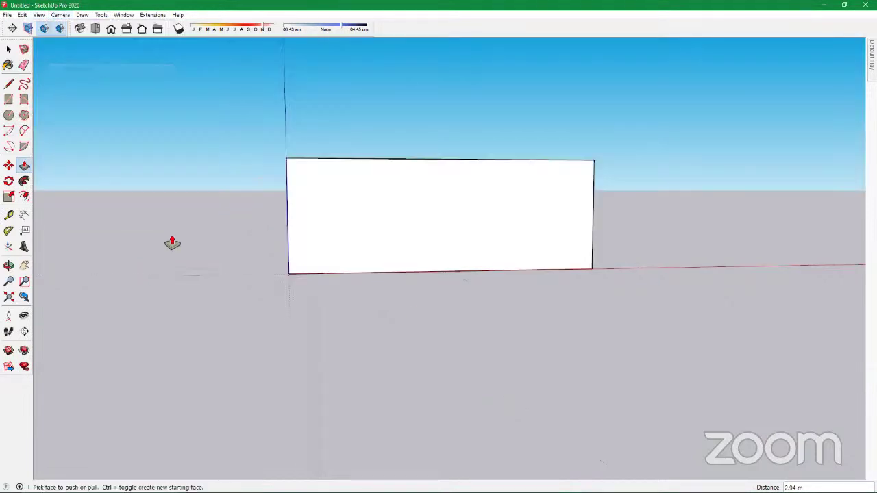
{"action": "scroll", "coordinate": [569, 293], "scroll_direction": "down", "scroll_amount": 2}
{"action": "middle_click_drag", "start_coordinate": [387, 284], "coordinate": [506, 273]}
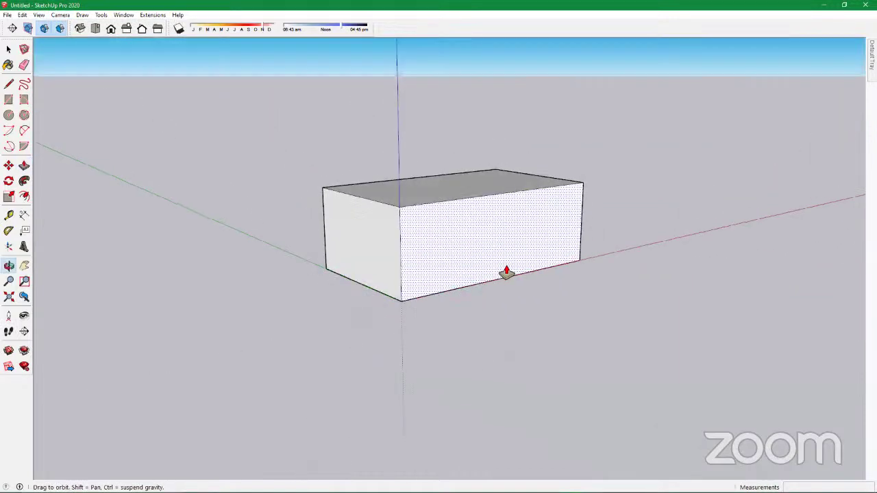
{"action": "left_click", "coordinate": [81, 15]}
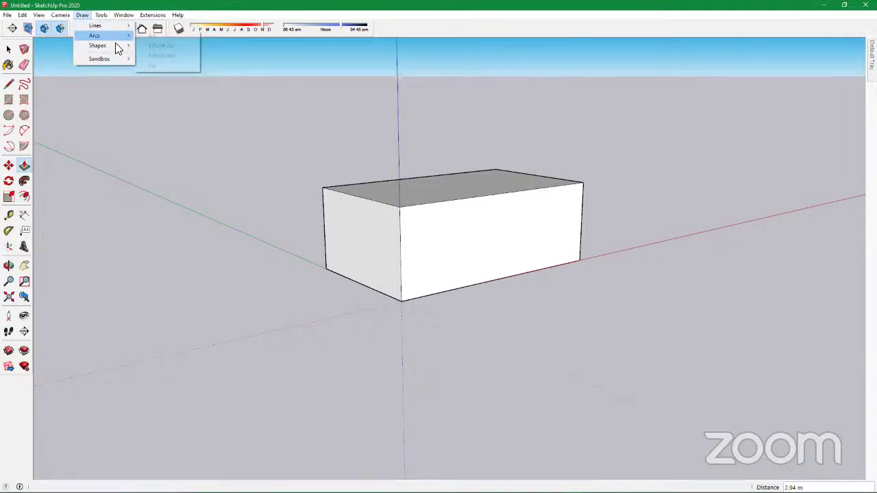
{"action": "left_click", "coordinate": [77, 16]}
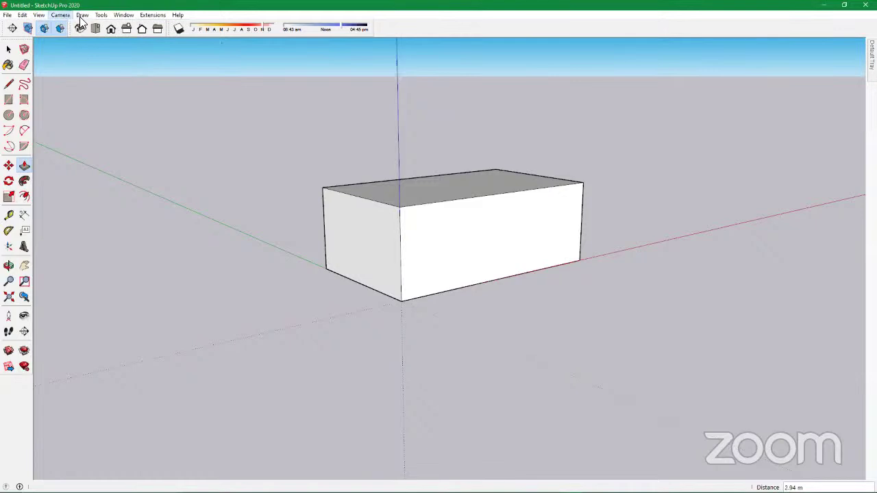
{"action": "left_click", "coordinate": [82, 15]}
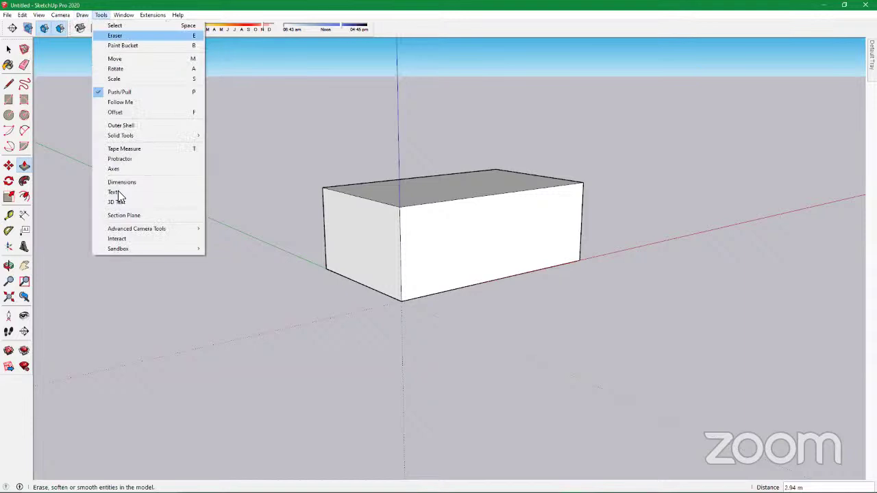
{"action": "left_click", "coordinate": [100, 15]}
{"action": "left_click", "coordinate": [123, 15]}
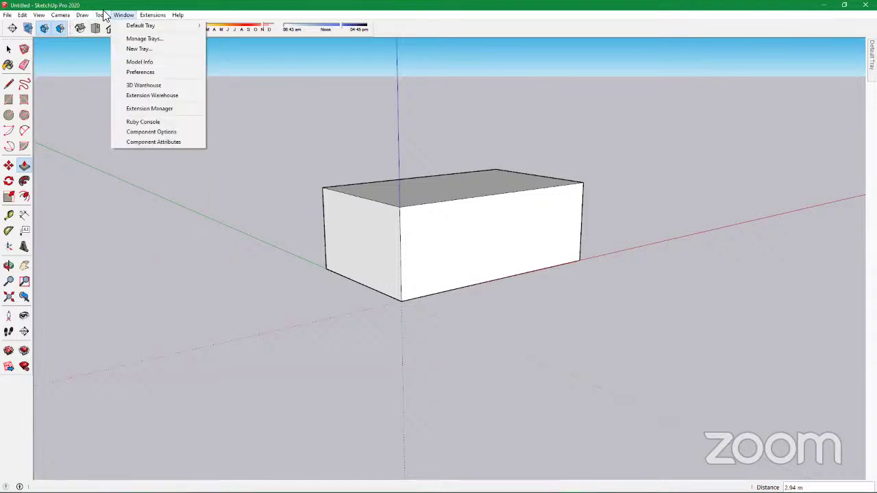
{"action": "mouse_move", "coordinate": [101, 15]}
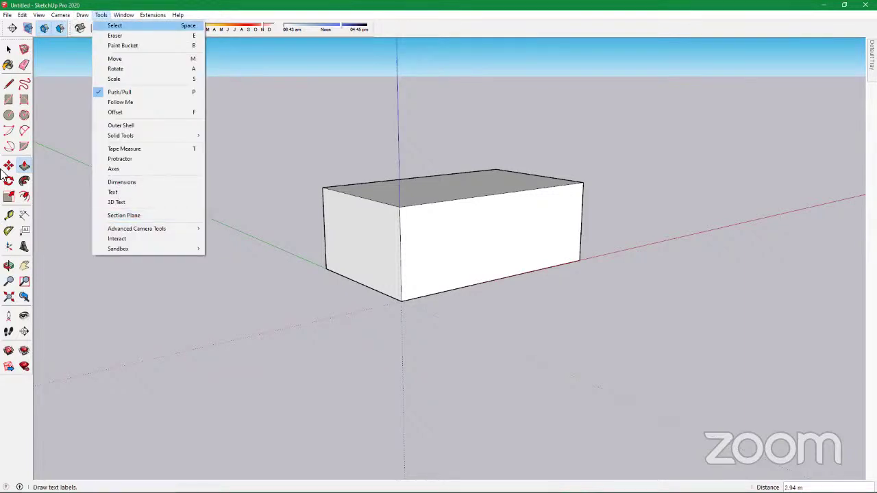
{"action": "left_click", "coordinate": [1, 18]}
{"action": "left_click", "coordinate": [3, 14]}
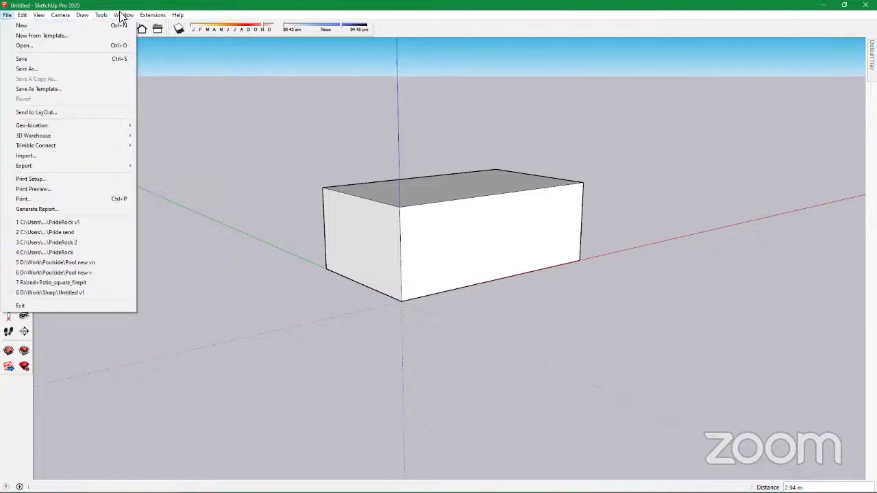
Review the units, text, rendering and geo-location settings in the Model Info window, leaving them as they are
{"action": "left_click", "coordinate": [121, 13]}
{"action": "left_click", "coordinate": [122, 15]}
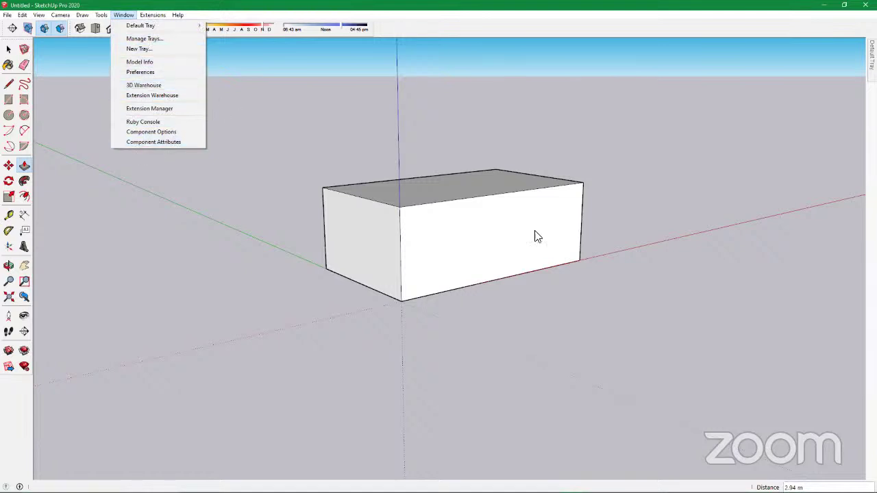
{"action": "left_click", "coordinate": [145, 63]}
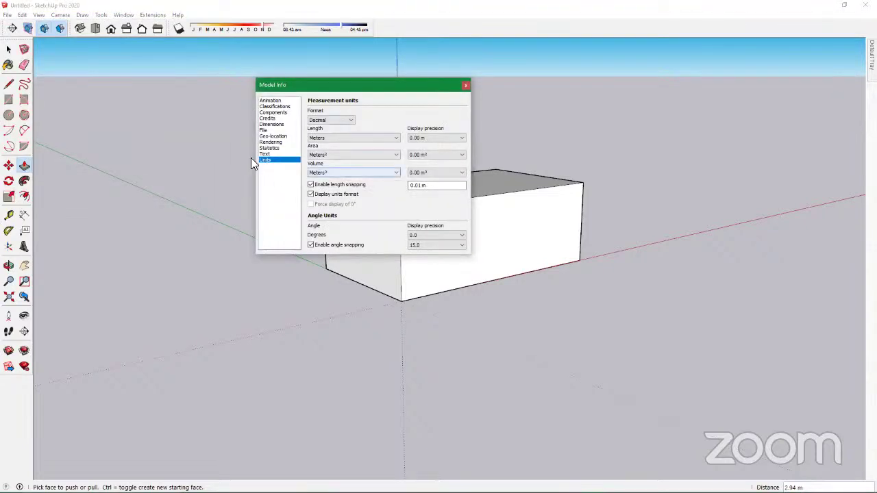
{"action": "left_click", "coordinate": [266, 154]}
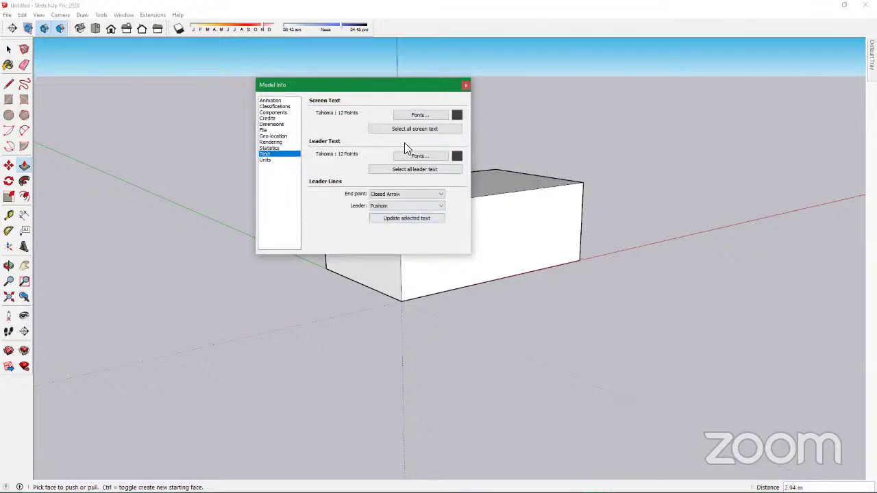
{"action": "left_click", "coordinate": [274, 143]}
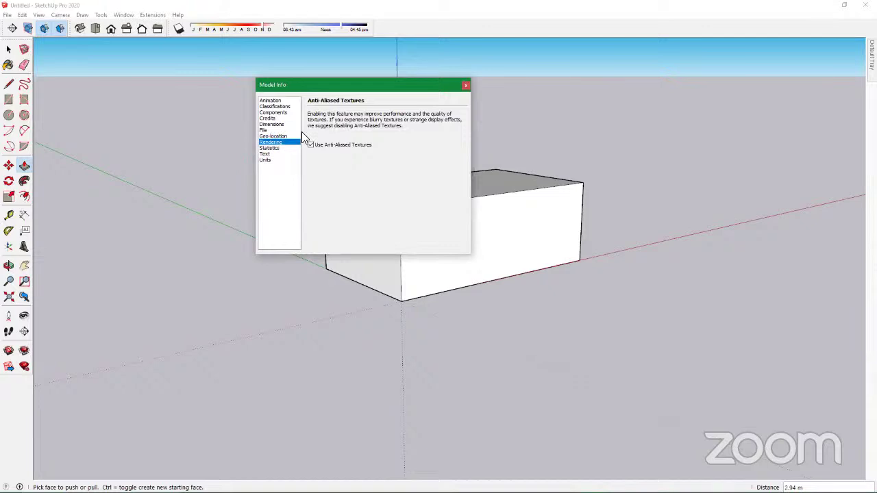
{"action": "left_click", "coordinate": [267, 136]}
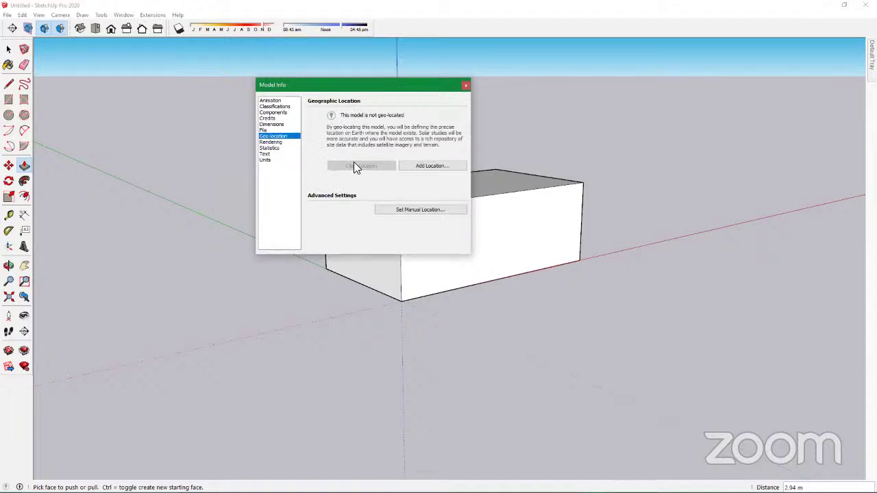
{"action": "left_click", "coordinate": [465, 87]}
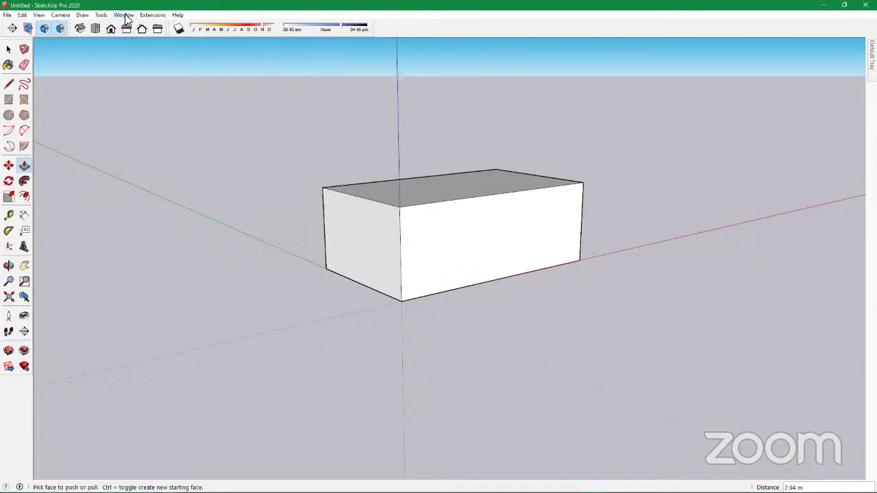
Review the shortcut assignments in SketchUp Preferences without changing any of them
{"action": "left_click", "coordinate": [126, 17]}
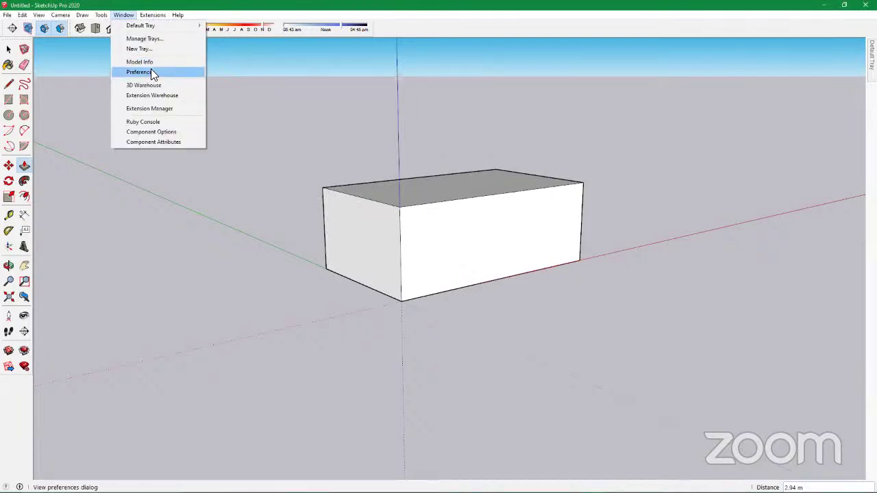
{"action": "left_click", "coordinate": [152, 72]}
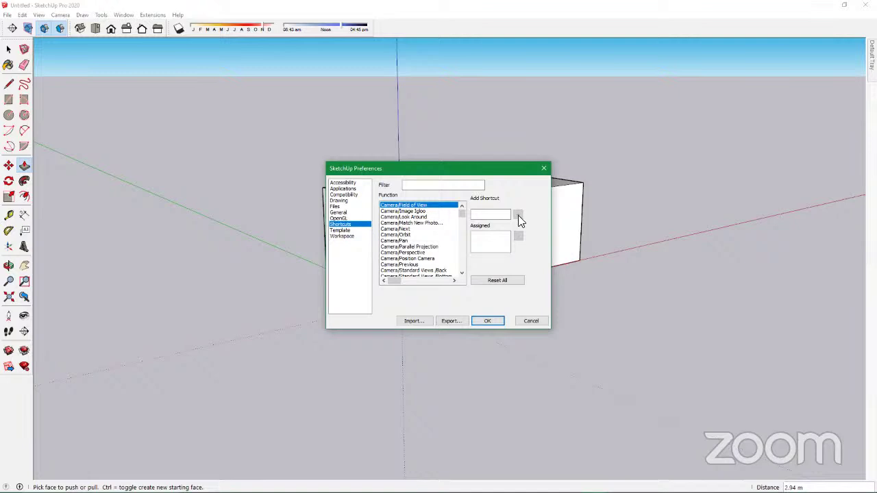
{"action": "left_click", "coordinate": [546, 171]}
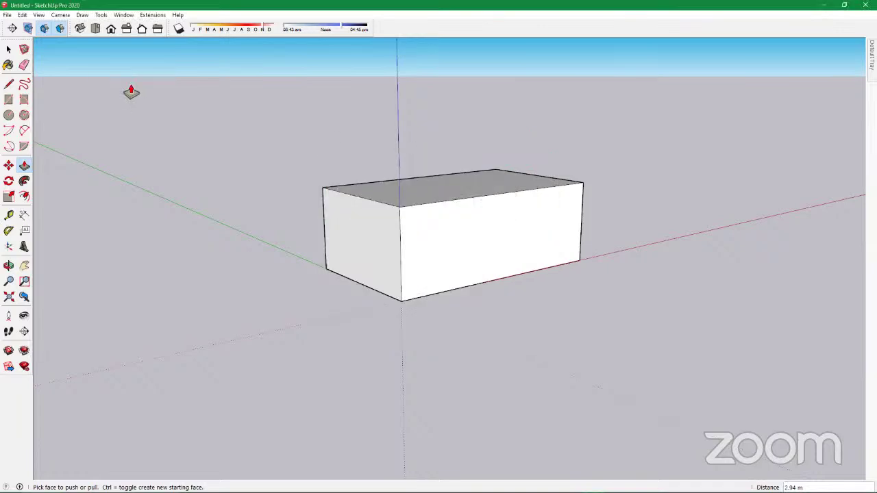
{"action": "left_click", "coordinate": [148, 15]}
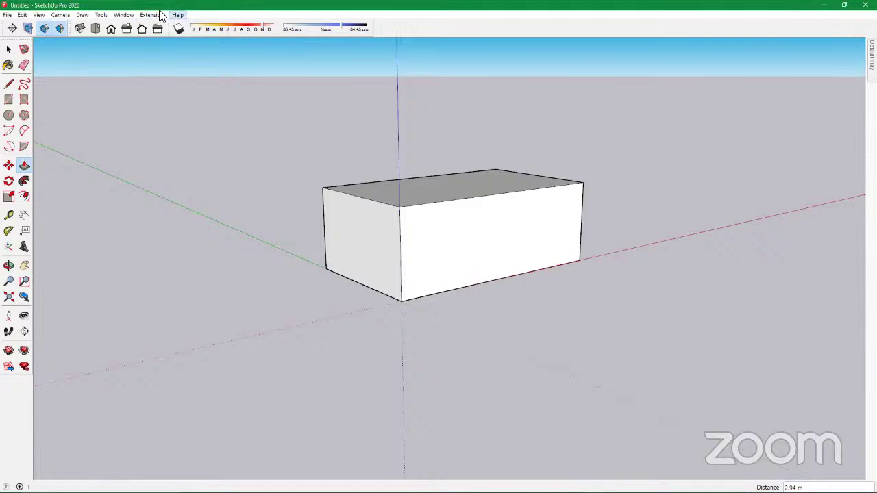
{"action": "mouse_move", "coordinate": [161, 28]}
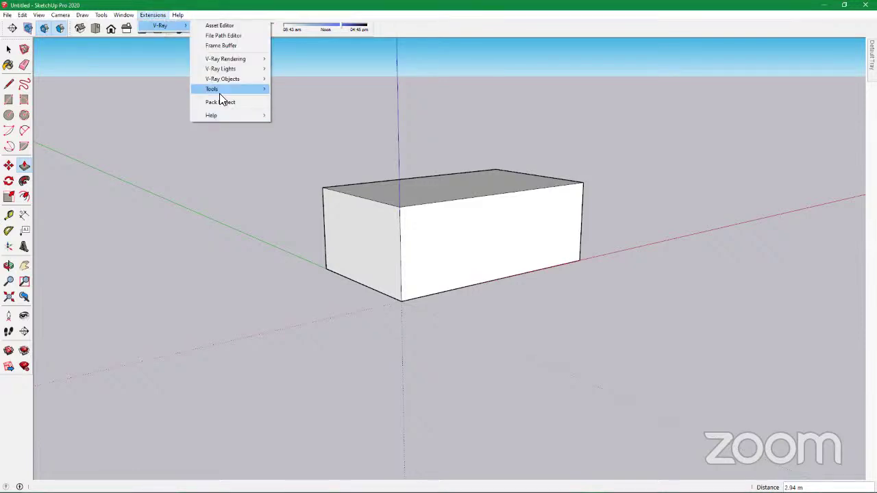
{"action": "left_click", "coordinate": [159, 15]}
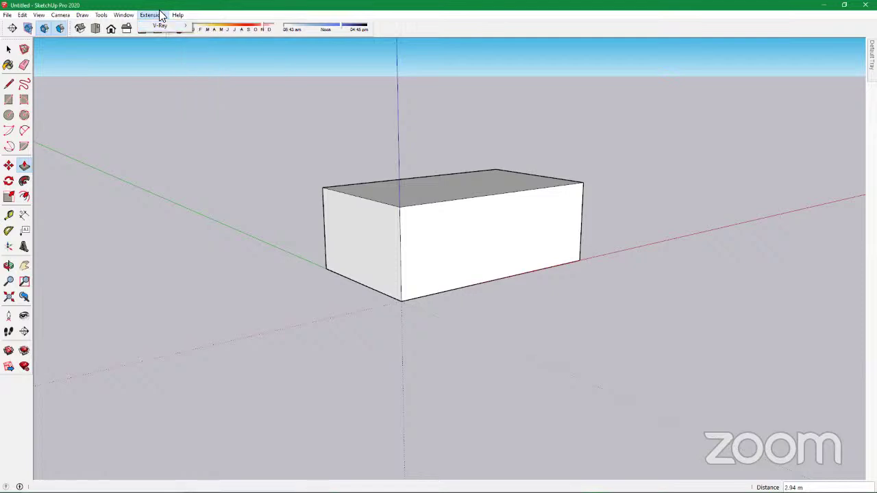
{"action": "left_click", "coordinate": [179, 15]}
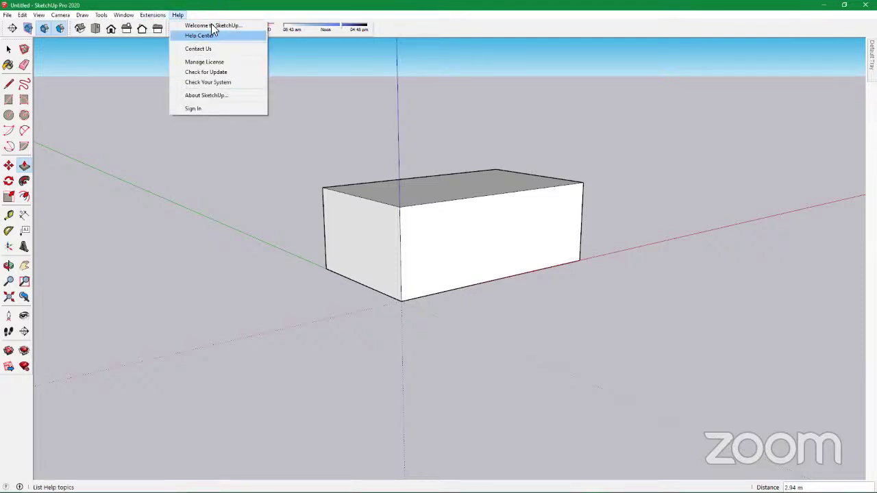
{"action": "left_click", "coordinate": [507, 235]}
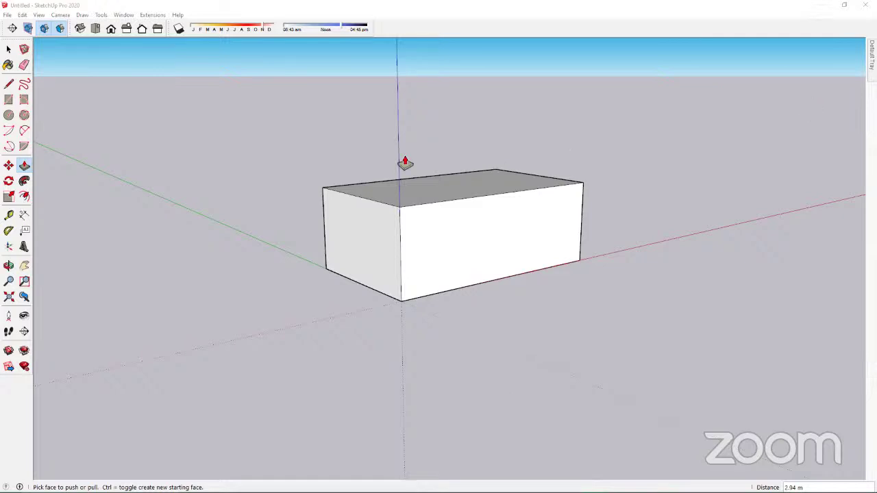
Use the Select tool to pick the box's long side face, followed by its top face
{"action": "left_click", "coordinate": [8, 51]}
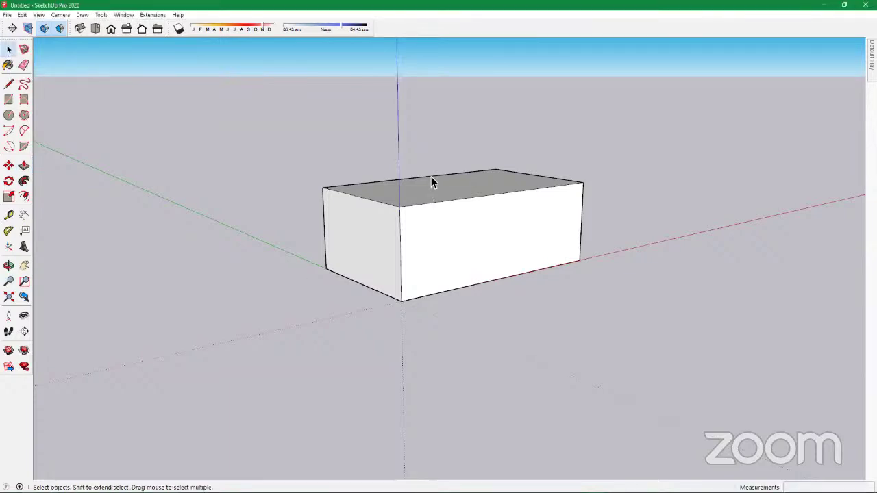
{"action": "scroll", "coordinate": [344, 192], "scroll_direction": "down", "scroll_amount": 2}
{"action": "middle_click_drag", "start_coordinate": [345, 192], "coordinate": [418, 233]}
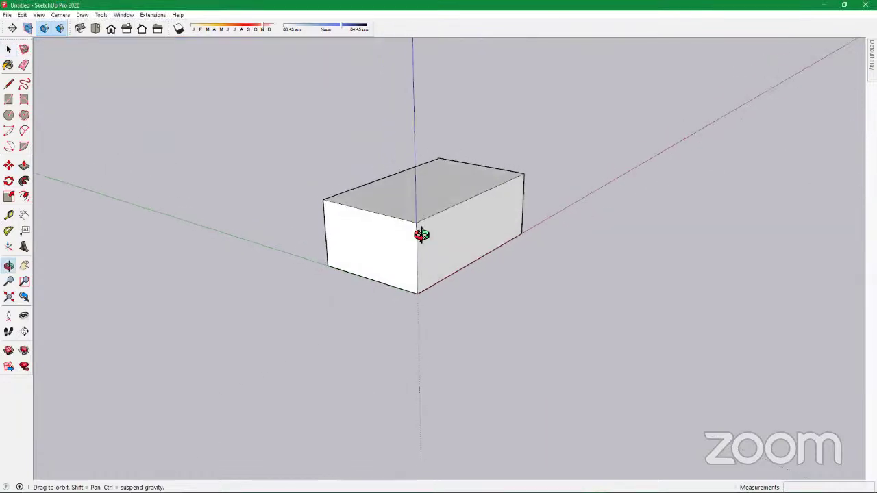
{"action": "left_click", "coordinate": [8, 50]}
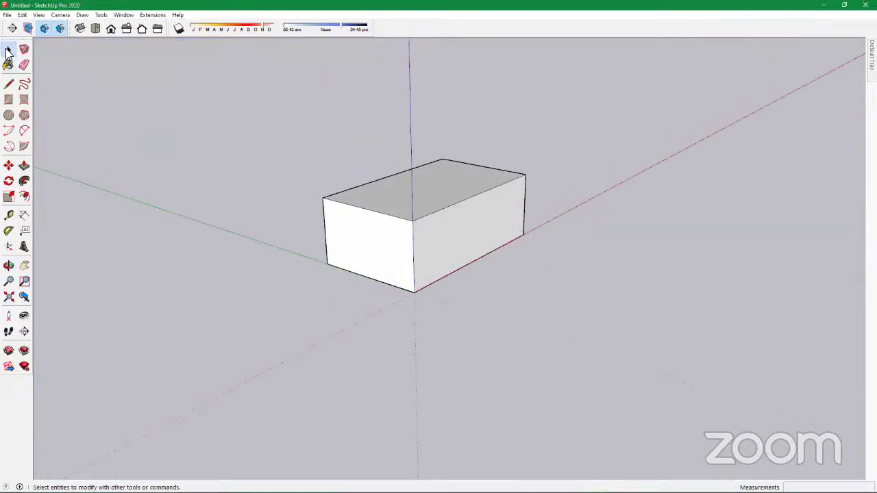
{"action": "left_click", "coordinate": [454, 236]}
{"action": "left_click", "coordinate": [461, 191]}
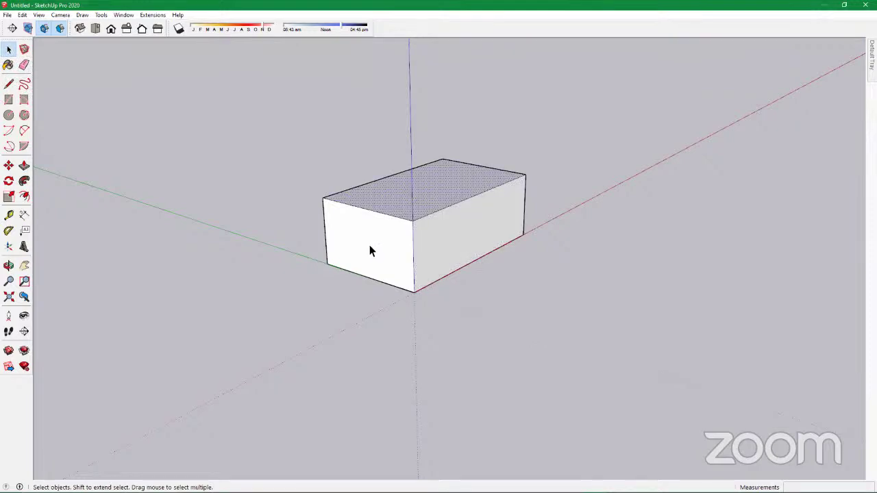
Select individual side and top faces of the box, followed by the entire box with its edges, and clear the selection
{"action": "left_click", "coordinate": [458, 253]}
{"action": "scroll", "coordinate": [461, 248], "scroll_direction": "up", "scroll_amount": 4}
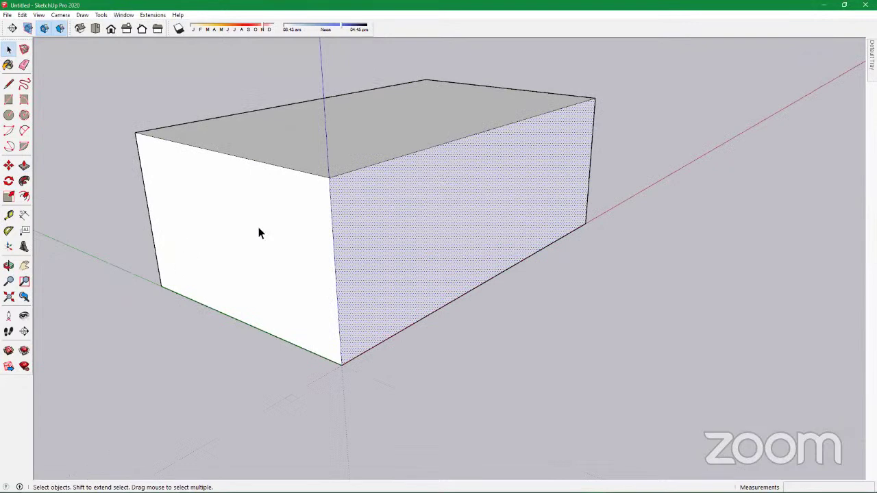
{"action": "left_click", "coordinate": [279, 199]}
{"action": "left_click", "coordinate": [399, 259]}
{"action": "scroll", "coordinate": [493, 226], "scroll_direction": "down", "scroll_amount": 3}
{"action": "left_click_drag", "start_coordinate": [190, 131], "coordinate": [190, 111]}
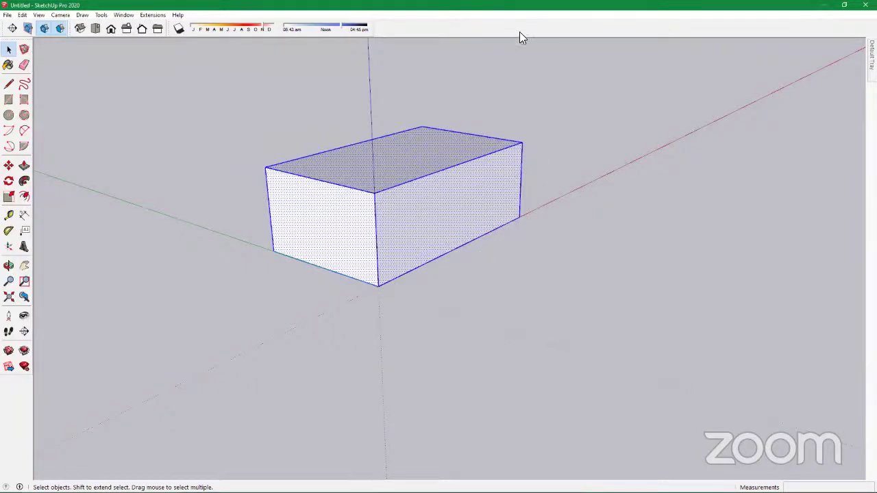
{"action": "left_click", "coordinate": [613, 192]}
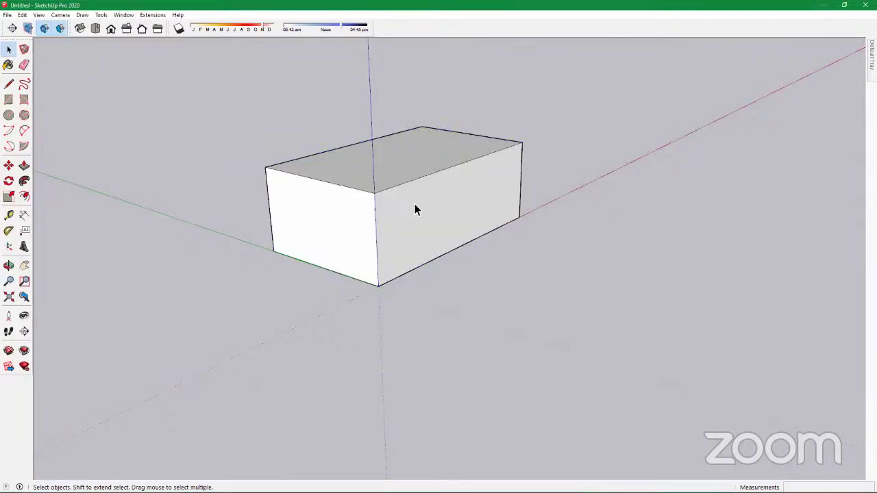
Select all faces and edges of the box with a selection window and make them into a group
{"action": "scroll", "coordinate": [453, 196], "scroll_direction": "up", "scroll_amount": 3}
{"action": "scroll", "coordinate": [579, 288], "scroll_direction": "down", "scroll_amount": 4}
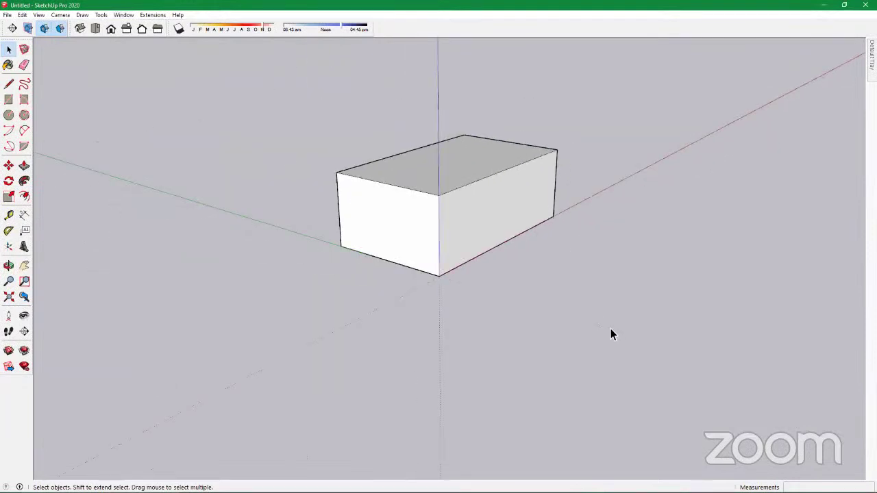
{"action": "left_click_drag", "start_coordinate": [639, 336], "coordinate": [233, 96]}
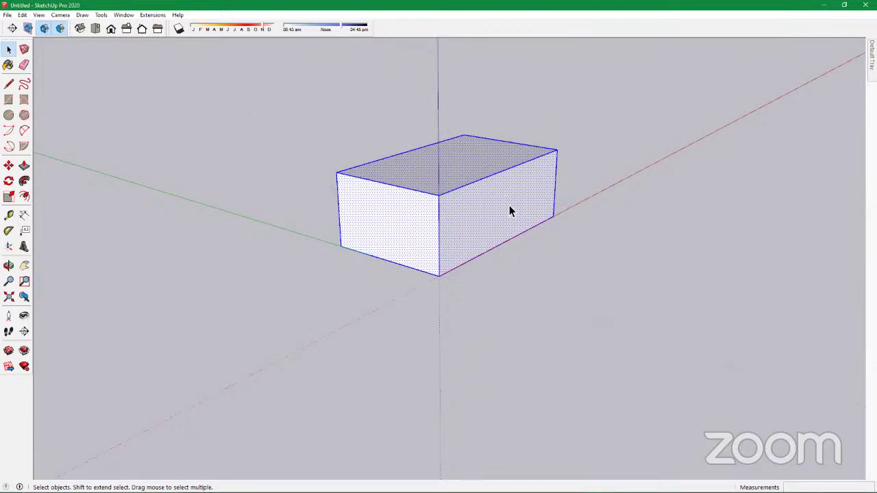
{"action": "right_click", "coordinate": [548, 288]}
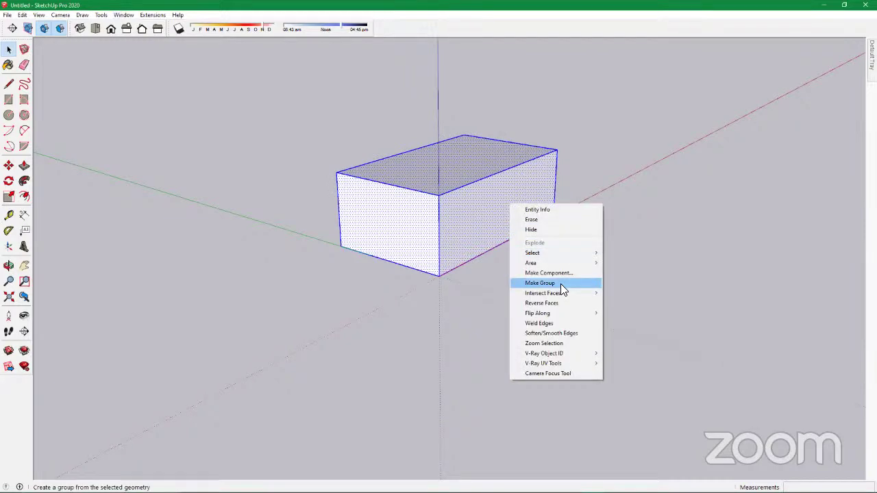
{"action": "left_click", "coordinate": [19, 22]}
{"action": "left_click", "coordinate": [22, 15]}
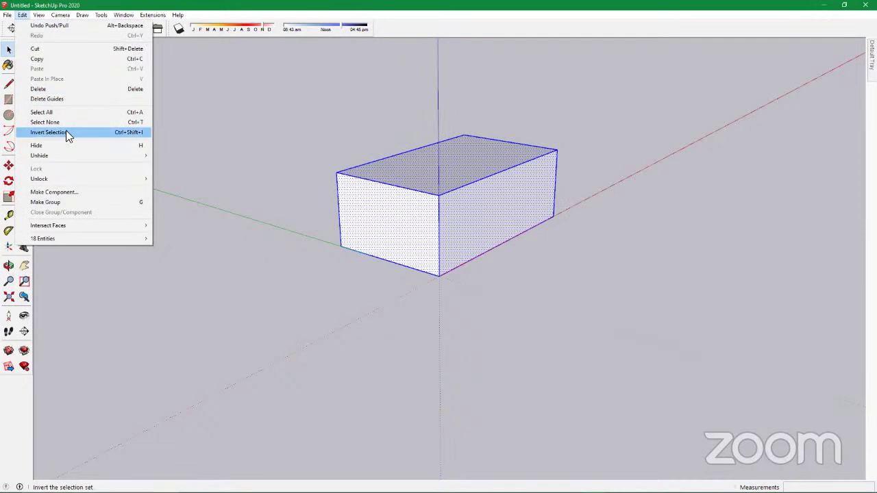
{"action": "left_click", "coordinate": [68, 201]}
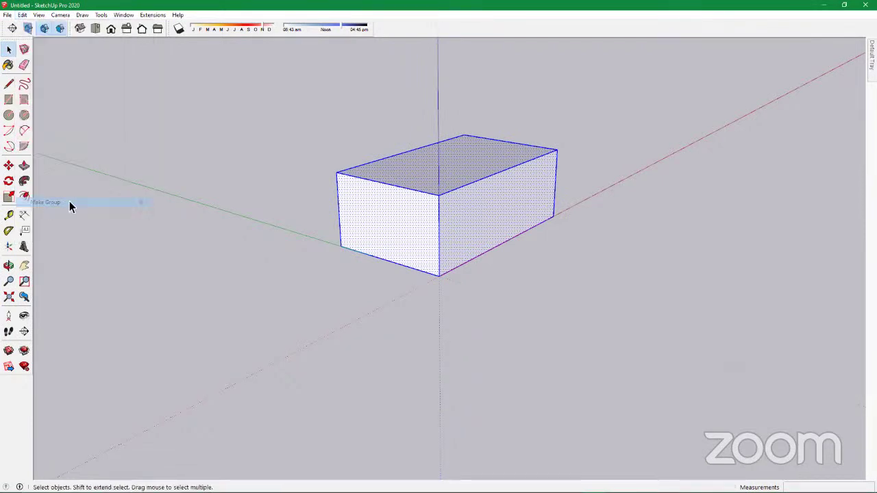
Clear the selection, select the grouped box as one object and review the commands offered for it
{"action": "left_click", "coordinate": [637, 287]}
{"action": "left_click", "coordinate": [509, 206]}
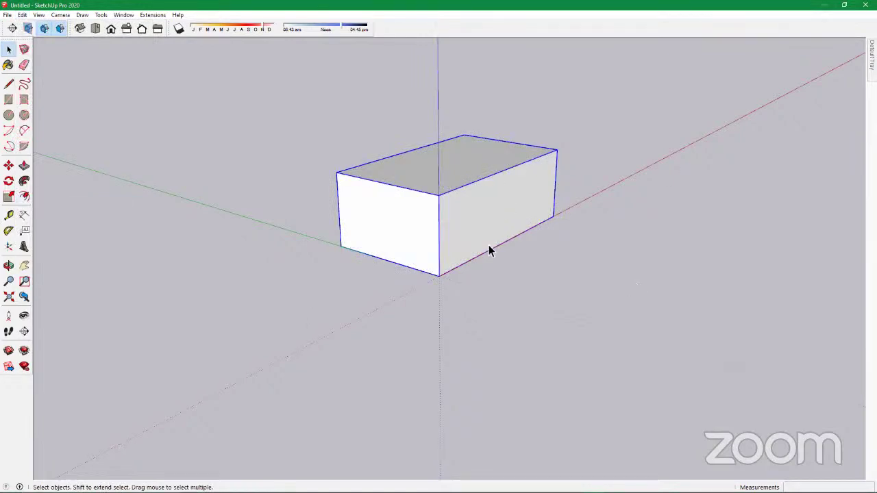
{"action": "right_click", "coordinate": [500, 204]}
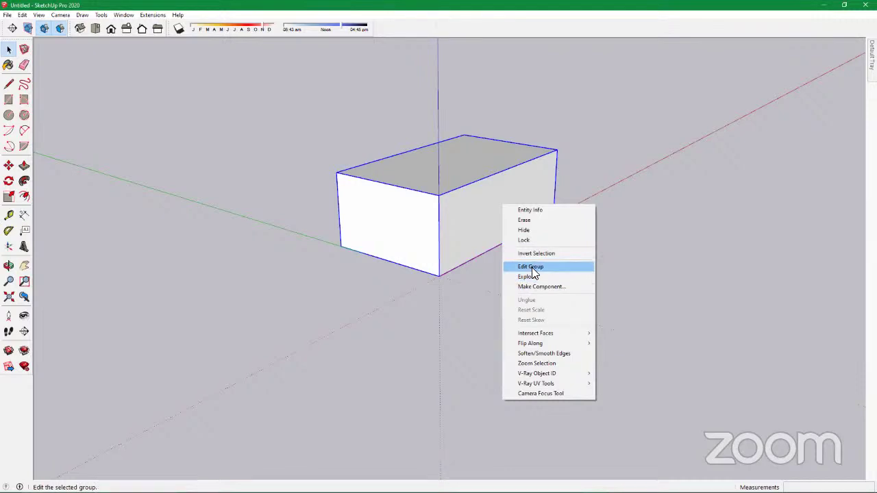
{"action": "left_click", "coordinate": [470, 314]}
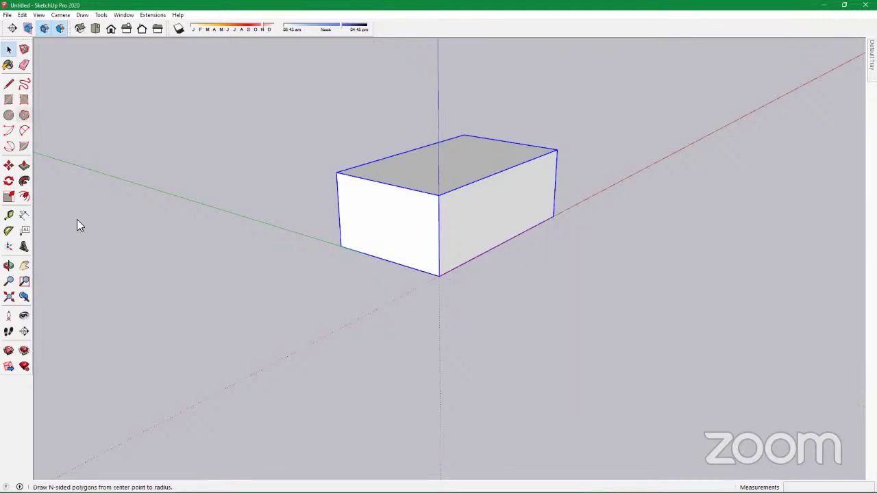
Copy the grouped box twice along the red axis, about 24.25 m from the original and about 25.35 m further on
{"action": "scroll", "coordinate": [528, 351], "scroll_direction": "down", "scroll_amount": 3}
{"action": "middle_click_drag", "start_coordinate": [528, 351], "coordinate": [414, 280]}
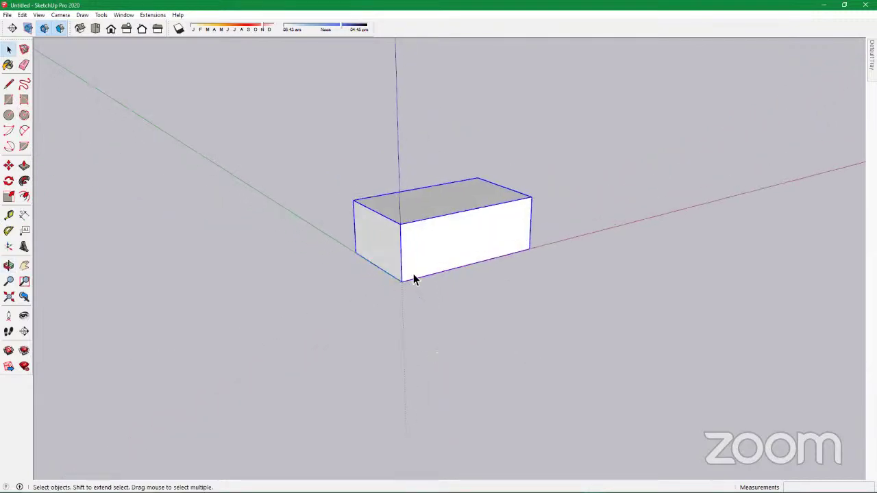
{"action": "key", "text": "m"}
{"action": "left_click", "coordinate": [405, 283]}
{"action": "key", "text": "ctrl"}
{"action": "left_click", "coordinate": [593, 235]}
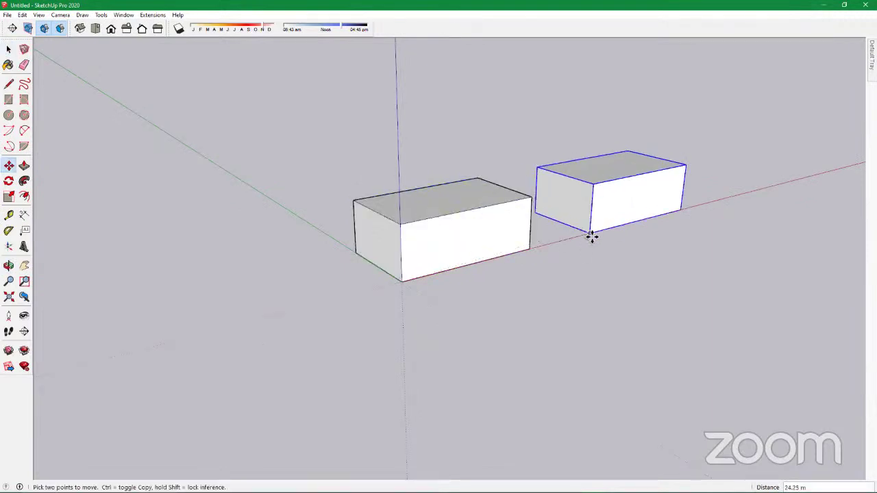
{"action": "left_click", "coordinate": [593, 235]}
{"action": "key", "text": "ctrl"}
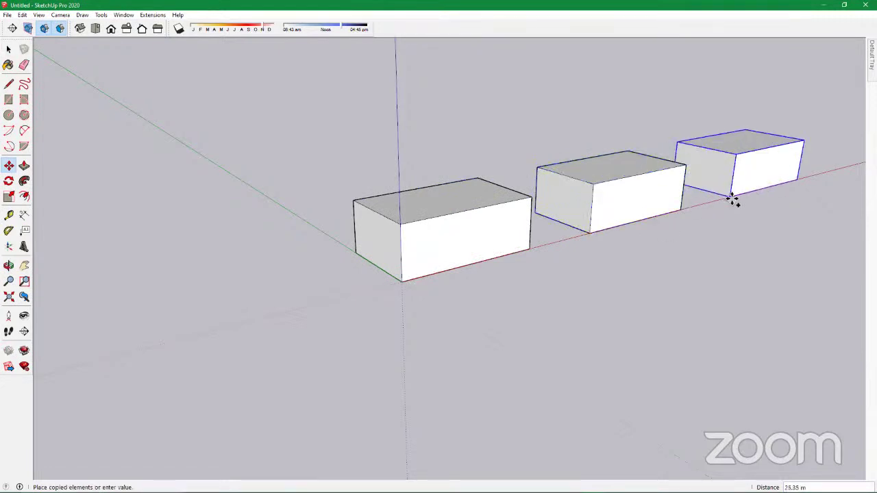
{"action": "left_click", "coordinate": [731, 198]}
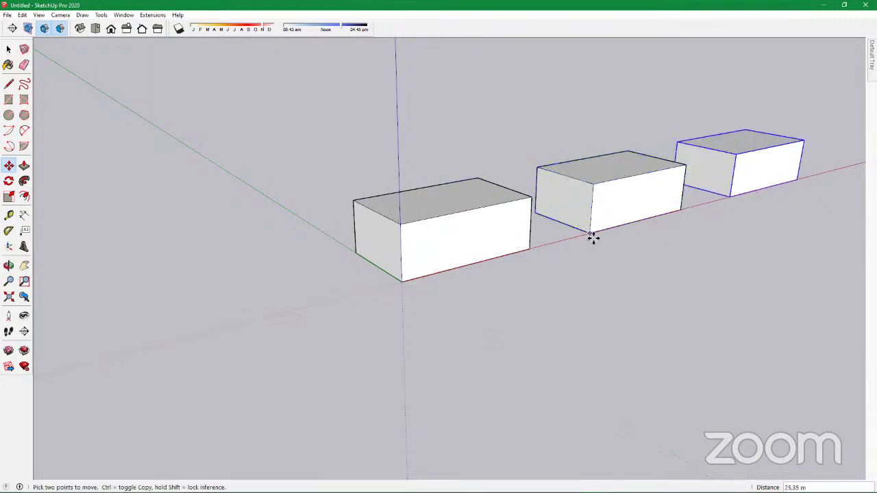
Explode the grouped box at the origin into loose faces and edges
{"action": "key", "text": "space"}
{"action": "left_click", "coordinate": [438, 252]}
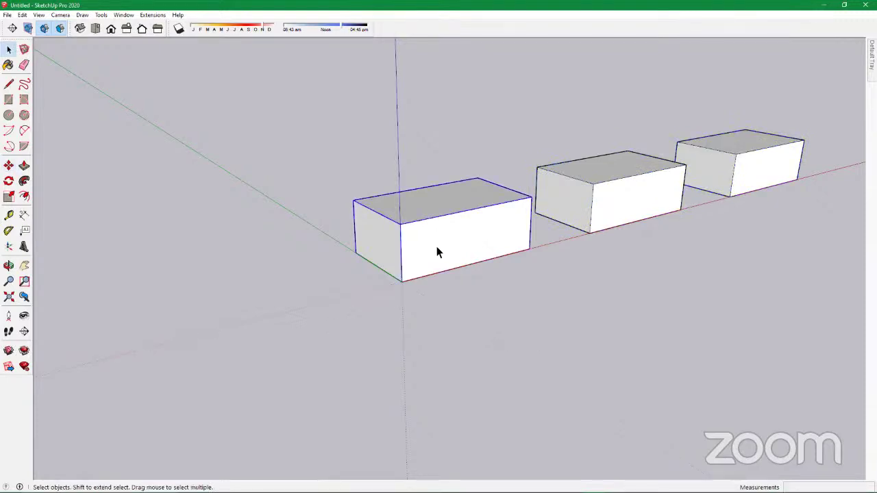
{"action": "right_click", "coordinate": [437, 250]}
{"action": "left_click", "coordinate": [483, 317]}
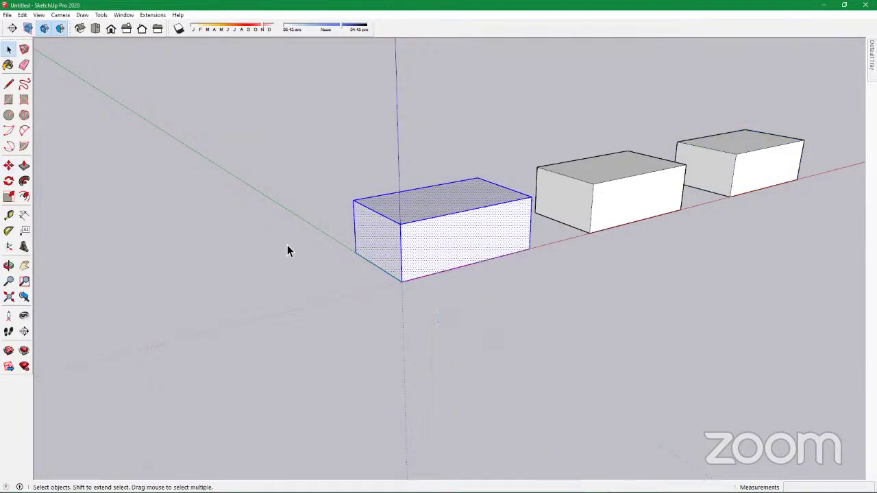
Select the middle grouped box in the row along the red axis and examine it beside its neighbours
{"action": "scroll", "coordinate": [275, 223], "scroll_direction": "down", "scroll_amount": 3}
{"action": "scroll", "coordinate": [539, 218], "scroll_direction": "up", "scroll_amount": 3}
{"action": "scroll", "coordinate": [538, 218], "scroll_direction": "up", "scroll_amount": 3}
{"action": "left_click", "coordinate": [486, 210]}
{"action": "scroll", "coordinate": [413, 251], "scroll_direction": "down", "scroll_amount": 4}
{"action": "scroll", "coordinate": [436, 251], "scroll_direction": "up", "scroll_amount": 3}
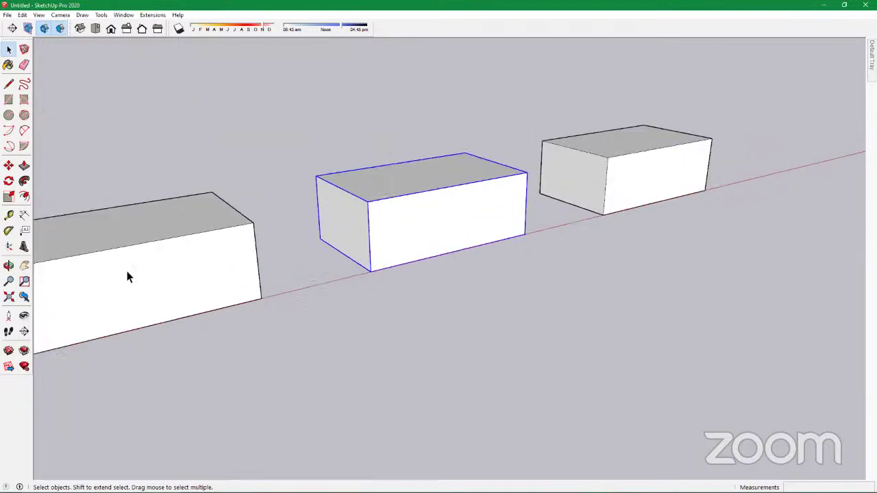
Make the grouped box farthest from the origin into a component with the definition name Component
{"action": "scroll", "coordinate": [492, 241], "scroll_direction": "down", "scroll_amount": 3}
{"action": "left_click", "coordinate": [507, 203]}
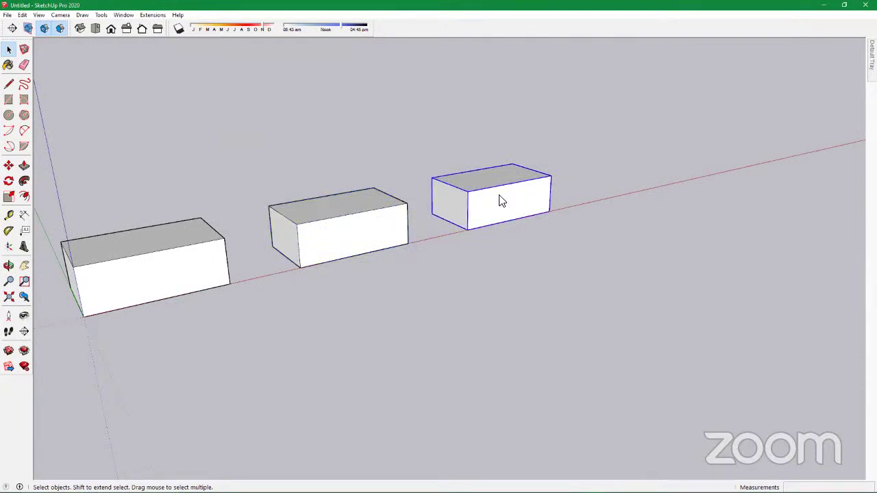
{"action": "right_click", "coordinate": [500, 198]}
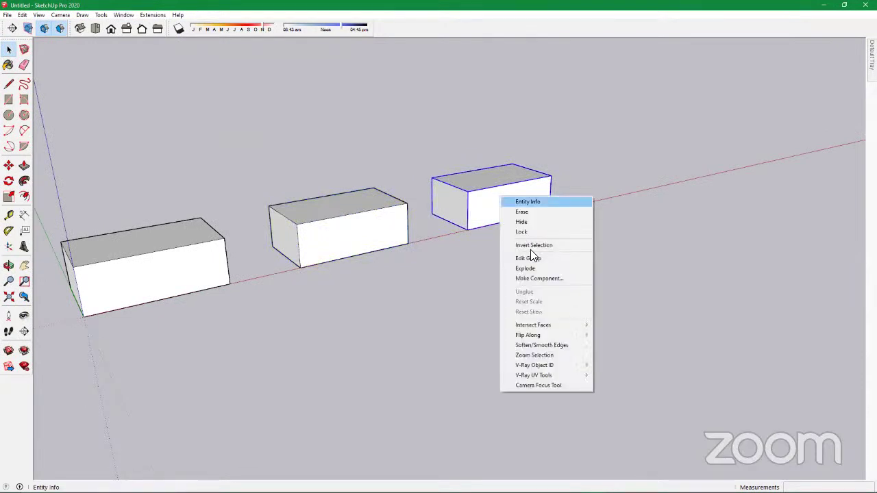
{"action": "left_click", "coordinate": [561, 279]}
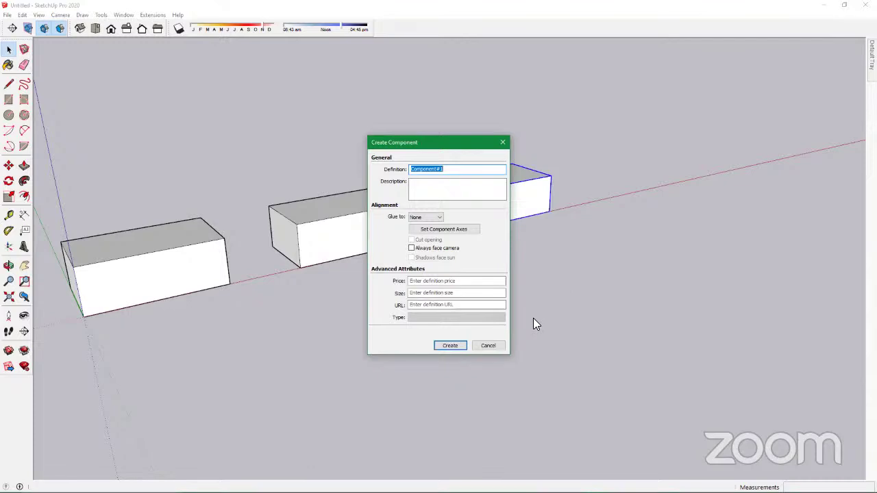
{"action": "left_click", "coordinate": [451, 170]}
{"action": "key", "text": "BackSpace"}
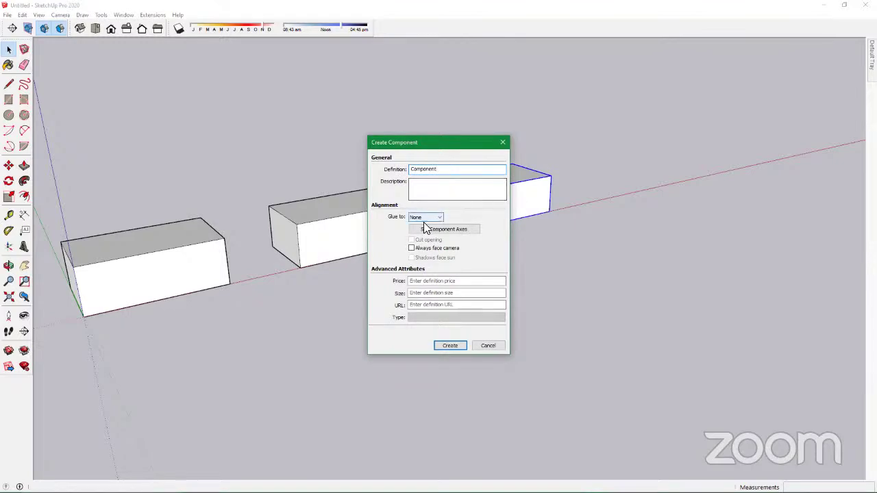
{"action": "left_click", "coordinate": [448, 346]}
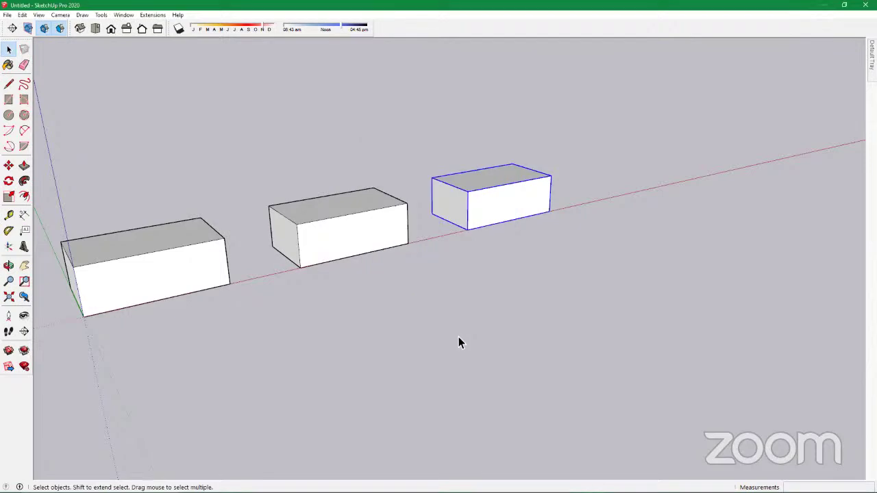
Copy the row of three boxes twice along the green axis, the first copy about 43 m away, forming a three-by-three grid
{"action": "scroll", "coordinate": [459, 336], "scroll_direction": "down", "scroll_amount": 4}
{"action": "scroll", "coordinate": [459, 336], "scroll_direction": "down", "scroll_amount": 1}
{"action": "left_click_drag", "start_coordinate": [588, 329], "coordinate": [217, 190]}
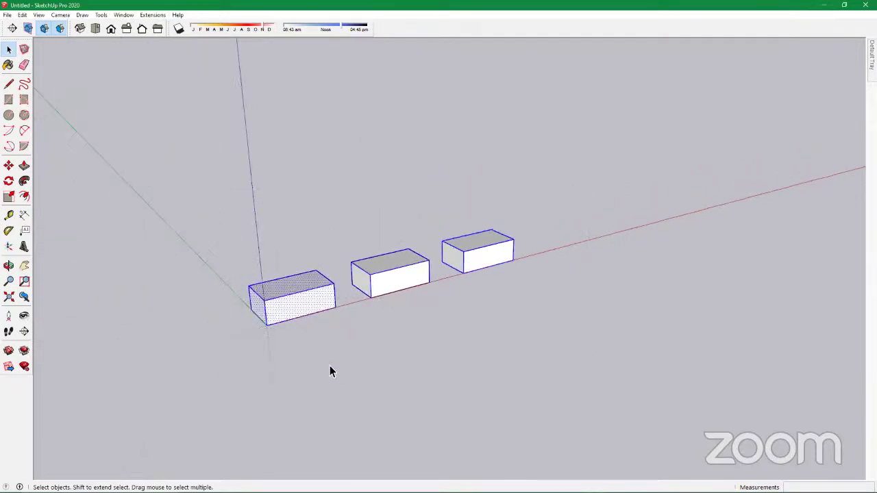
{"action": "key", "text": "m"}
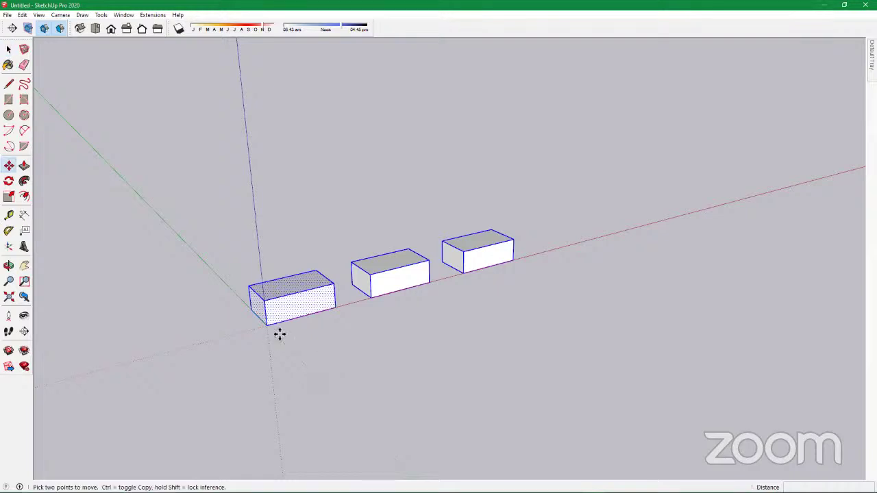
{"action": "left_click", "coordinate": [280, 333]}
{"action": "key", "text": "ctrl"}
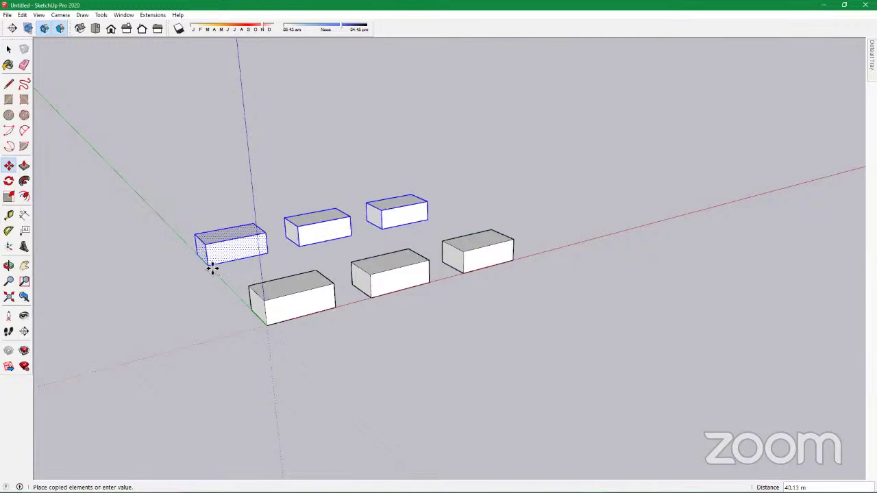
{"action": "left_click", "coordinate": [210, 268]}
{"action": "left_click", "coordinate": [198, 256]}
{"action": "key", "text": "ctrl"}
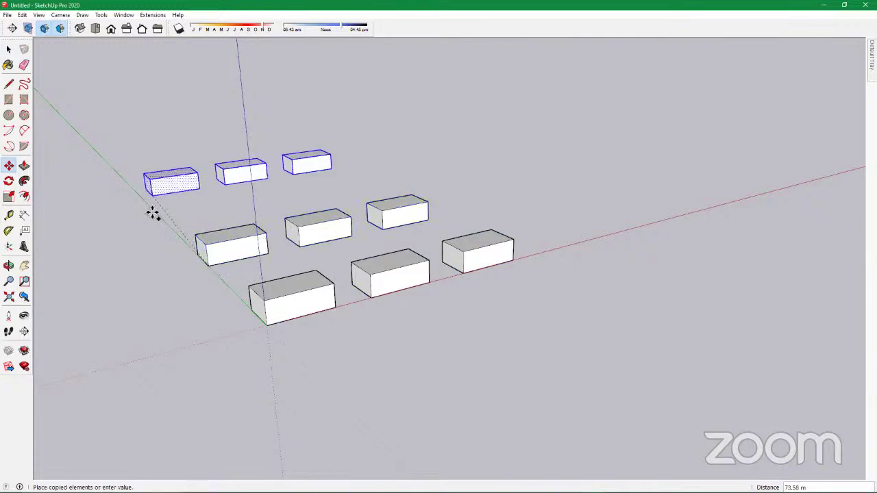
{"action": "left_click", "coordinate": [225, 231]}
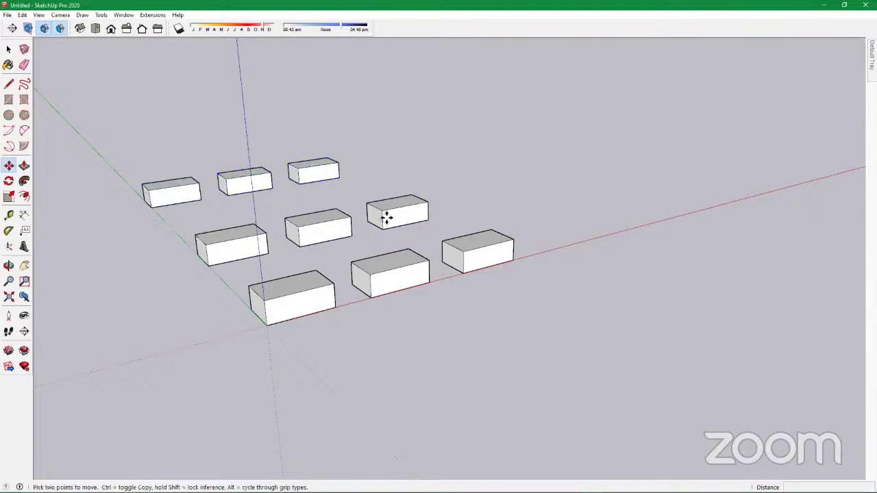
Select the front face and a vertical edge of the ungrouped box, followed by the group and the component in the front row
{"action": "scroll", "coordinate": [387, 218], "scroll_direction": "up", "scroll_amount": 2}
{"action": "middle_click_drag", "start_coordinate": [644, 277], "coordinate": [400, 256]}
{"action": "key", "text": "space"}
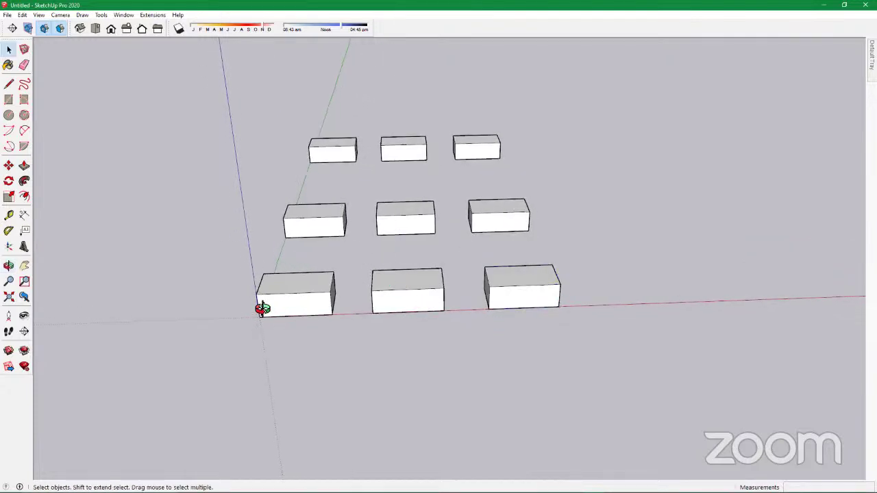
{"action": "left_click", "coordinate": [332, 300]}
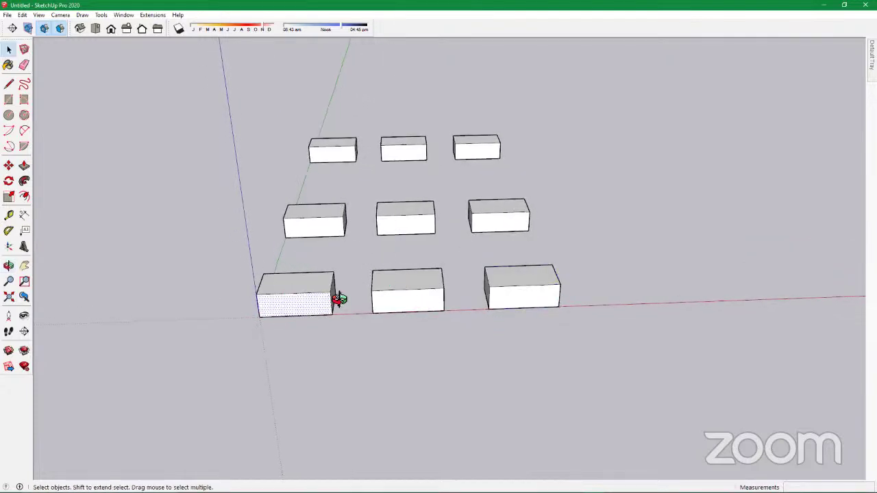
{"action": "left_click", "coordinate": [328, 290]}
{"action": "left_click", "coordinate": [399, 305]}
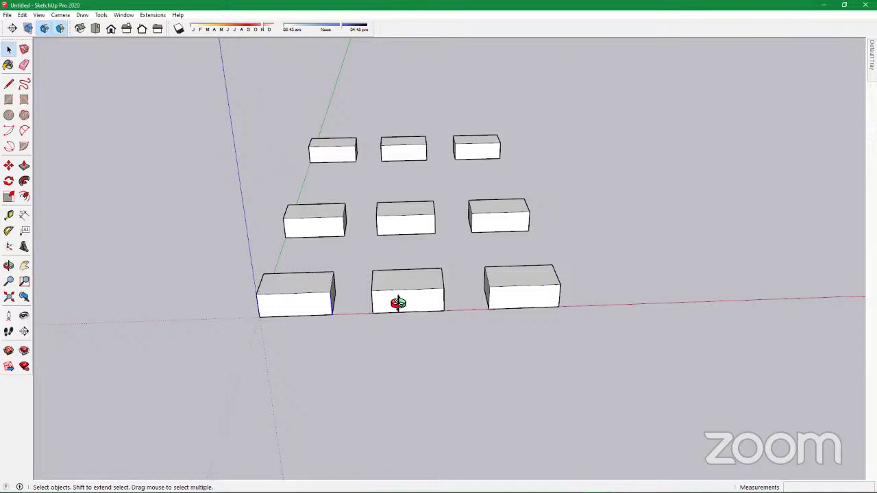
{"action": "left_click", "coordinate": [523, 296]}
Select the ungrouped box's faces at the origin one at a time, and select the grouped box at the grid's centre for comparison
{"action": "key", "text": "o"}
{"action": "left_click_drag", "start_coordinate": [327, 304], "coordinate": [400, 300]}
{"action": "key", "text": "space"}
{"action": "scroll", "coordinate": [404, 333], "scroll_direction": "up", "scroll_amount": 3}
{"action": "left_click", "coordinate": [431, 336]}
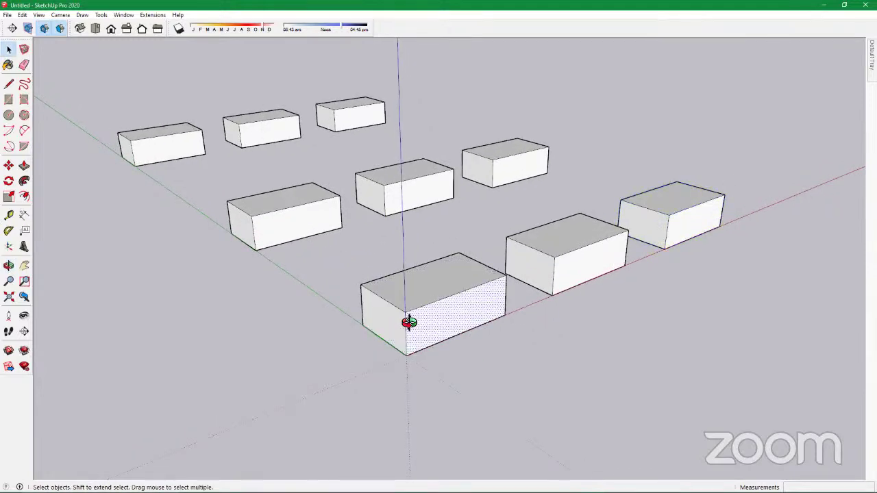
{"action": "left_click", "coordinate": [452, 313]}
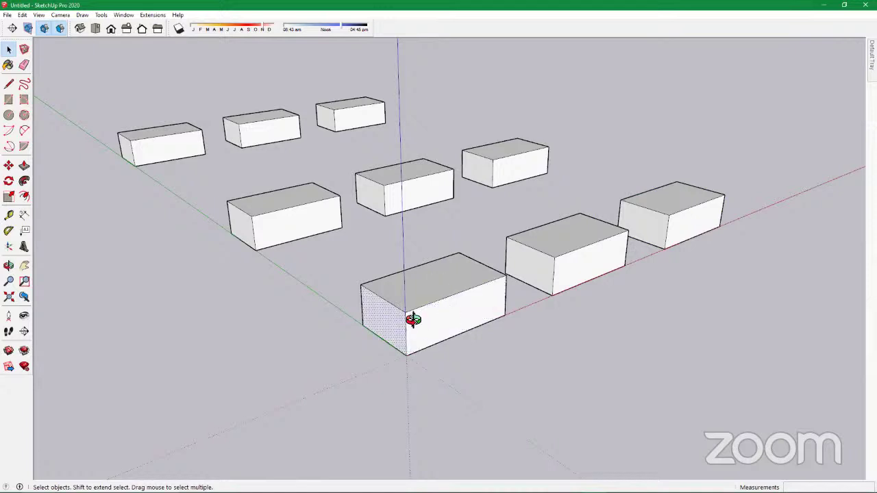
{"action": "left_click", "coordinate": [440, 297]}
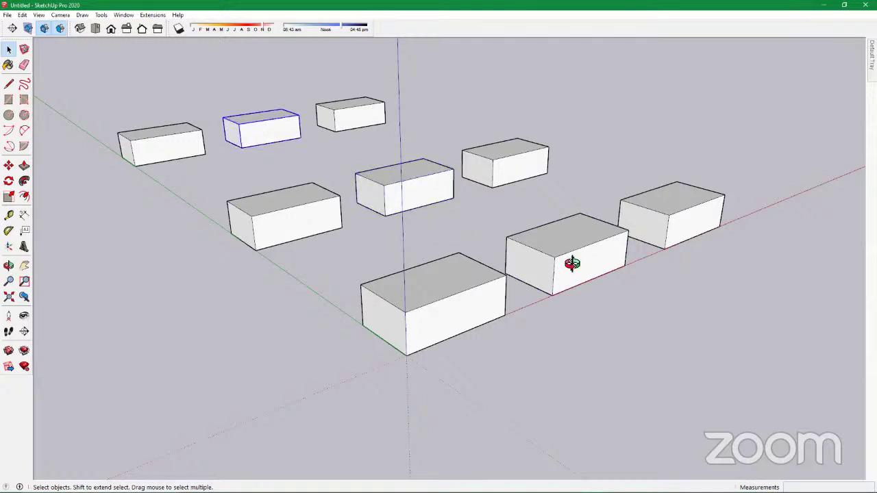
{"action": "left_click", "coordinate": [423, 190]}
{"action": "scroll", "coordinate": [278, 222], "scroll_direction": "up", "scroll_amount": 6}
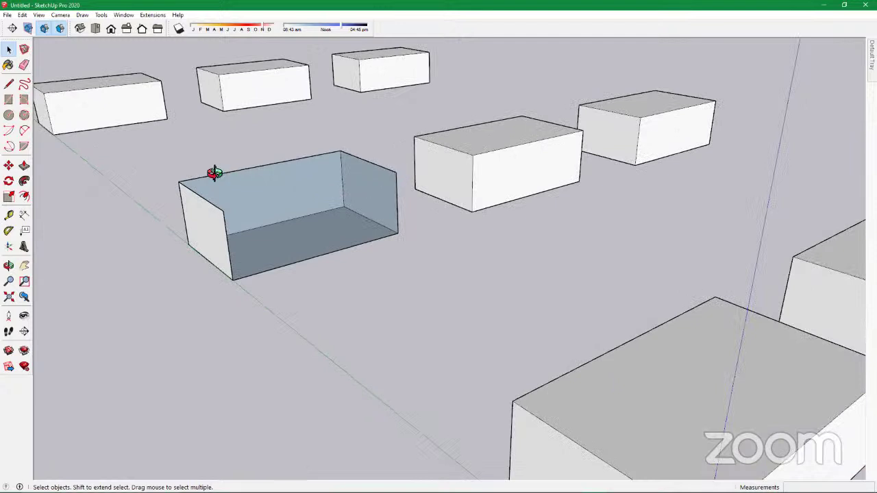
Draw a 15.50 m line between the two open upper front corners of the middle-row ungrouped box to restore its missing faces
{"action": "left_click", "coordinate": [14, 87]}
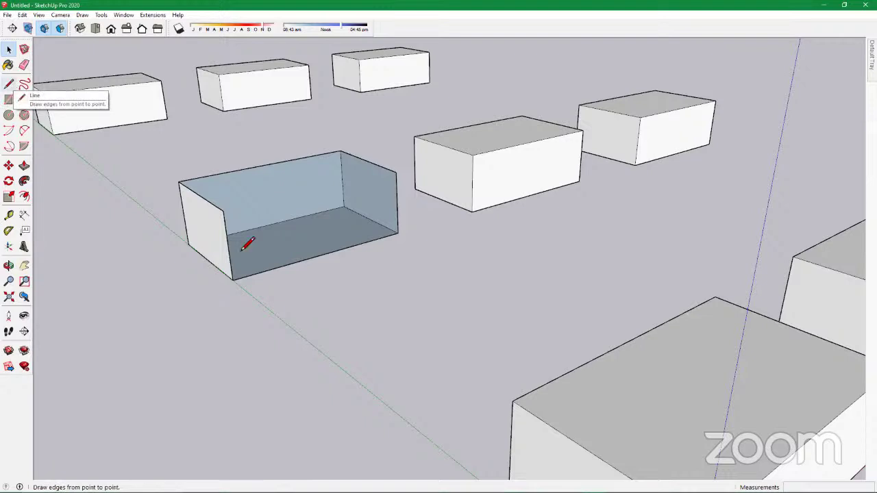
{"action": "left_click", "coordinate": [223, 210]}
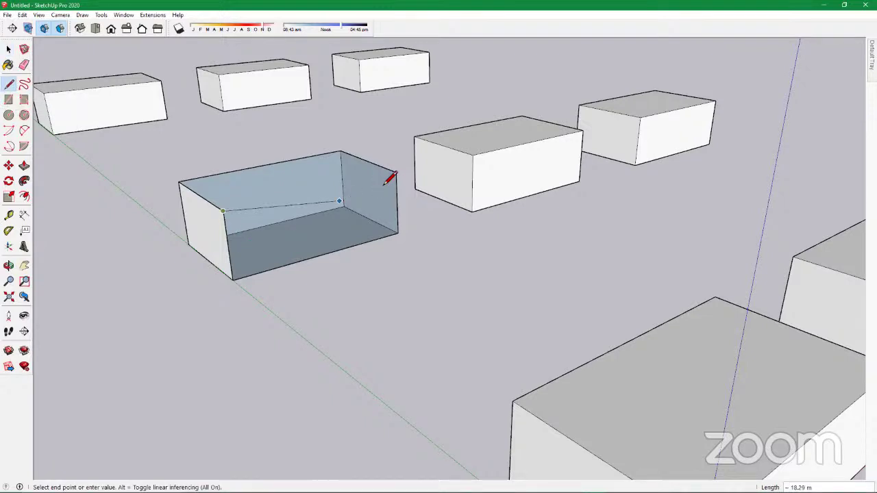
{"action": "left_click", "coordinate": [396, 173]}
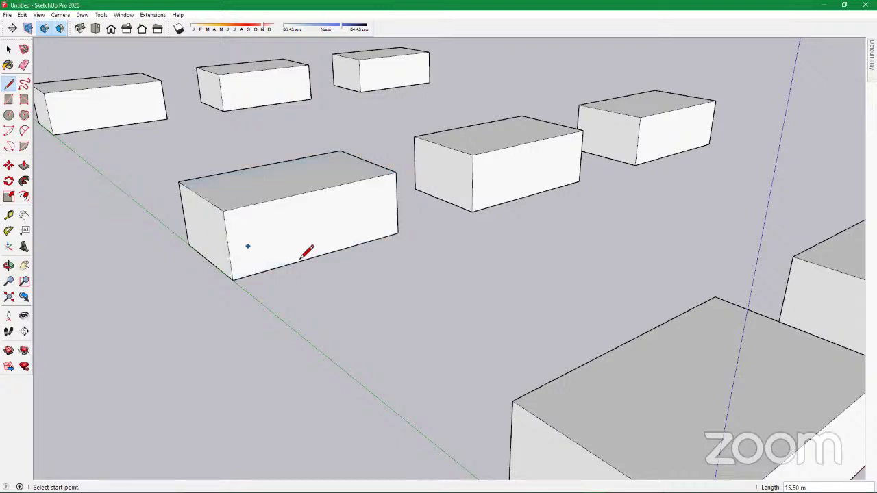
{"action": "scroll", "coordinate": [301, 256], "scroll_direction": "down", "scroll_amount": 2}
{"action": "scroll", "coordinate": [335, 282], "scroll_direction": "down", "scroll_amount": 1}
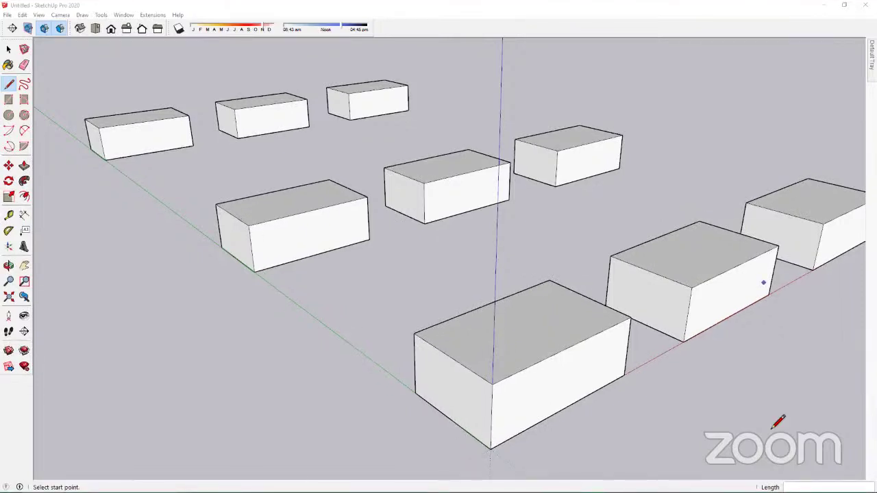
{"action": "scroll", "coordinate": [274, 250], "scroll_direction": "down", "scroll_amount": 3}
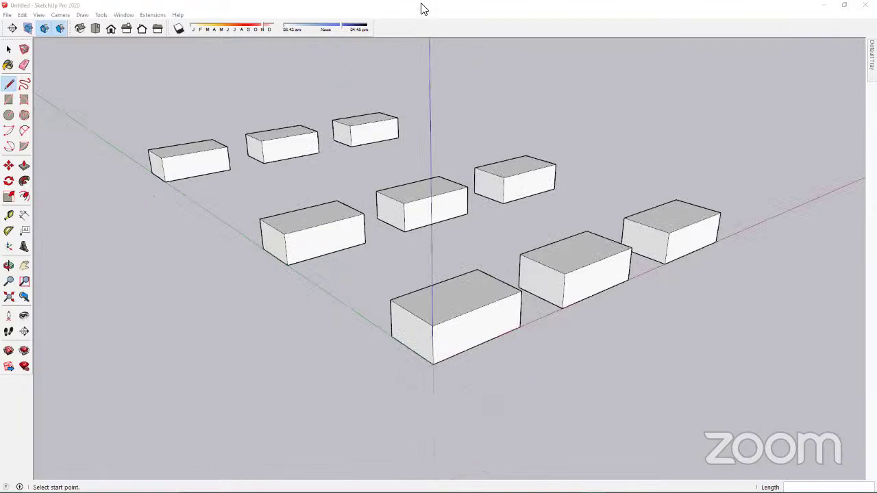
Select the top face and the front vertical edge of the middle-row ungrouped box one at a time
{"action": "key", "text": "space"}
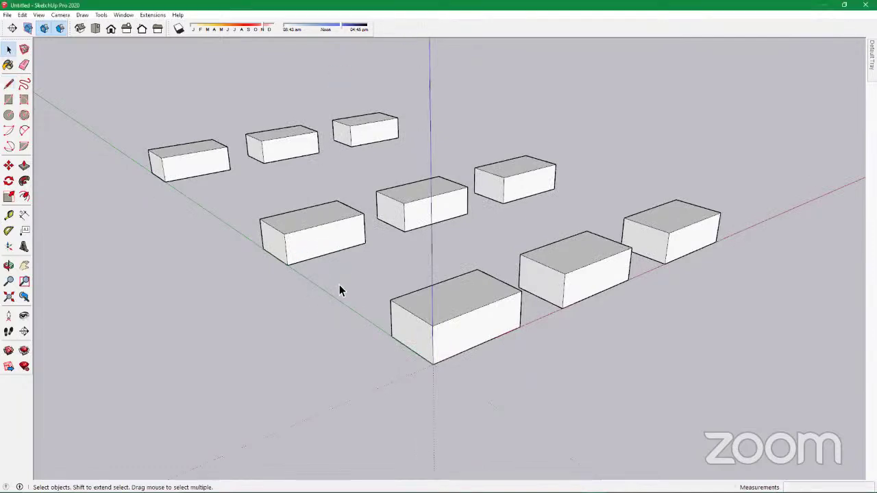
{"action": "left_click", "coordinate": [309, 233]}
{"action": "left_click", "coordinate": [308, 223]}
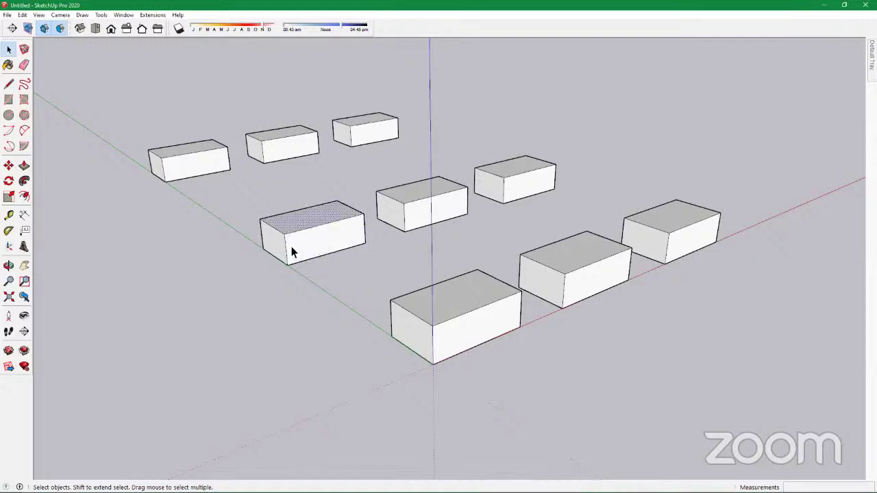
{"action": "left_click", "coordinate": [286, 250]}
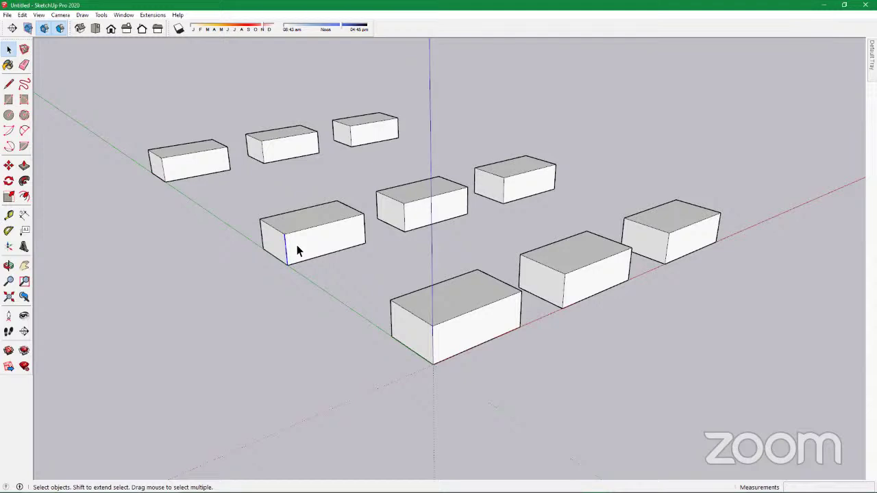
{"action": "scroll", "coordinate": [295, 247], "scroll_direction": "up", "scroll_amount": 4}
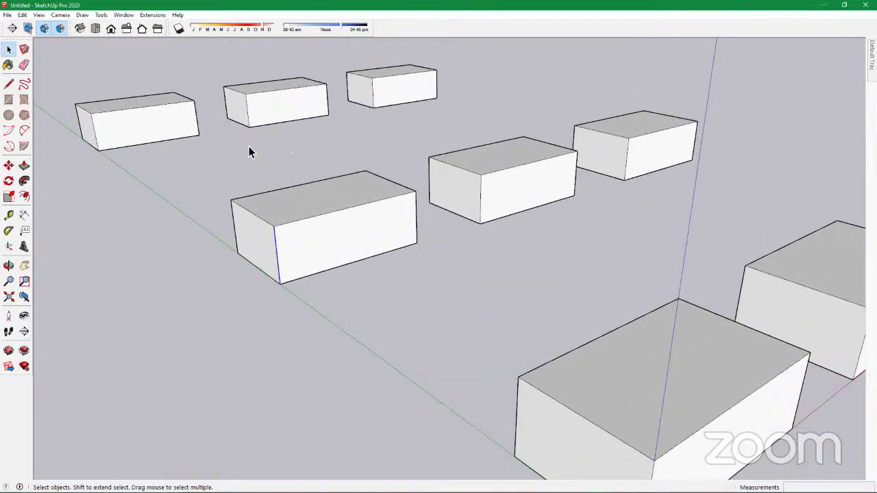
{"action": "left_click", "coordinate": [309, 192]}
{"action": "scroll", "coordinate": [368, 239], "scroll_direction": "down", "scroll_amount": 3}
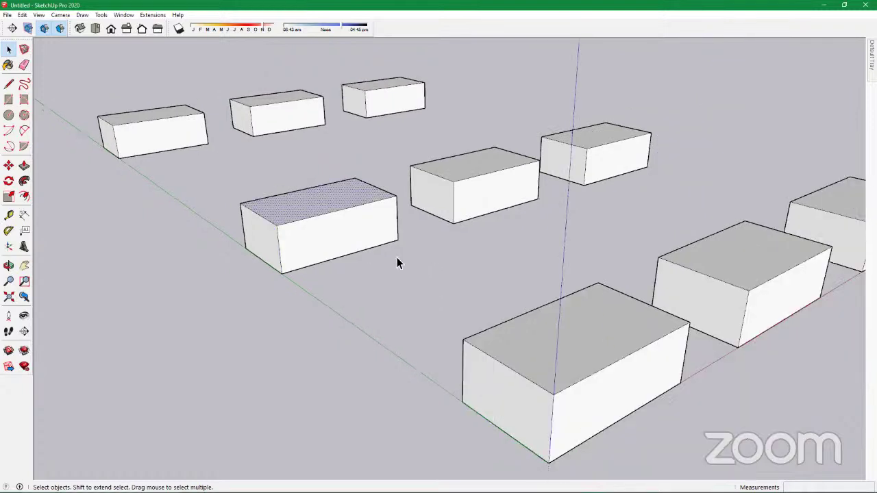
{"action": "middle_click_drag", "start_coordinate": [289, 192], "coordinate": [322, 247]}
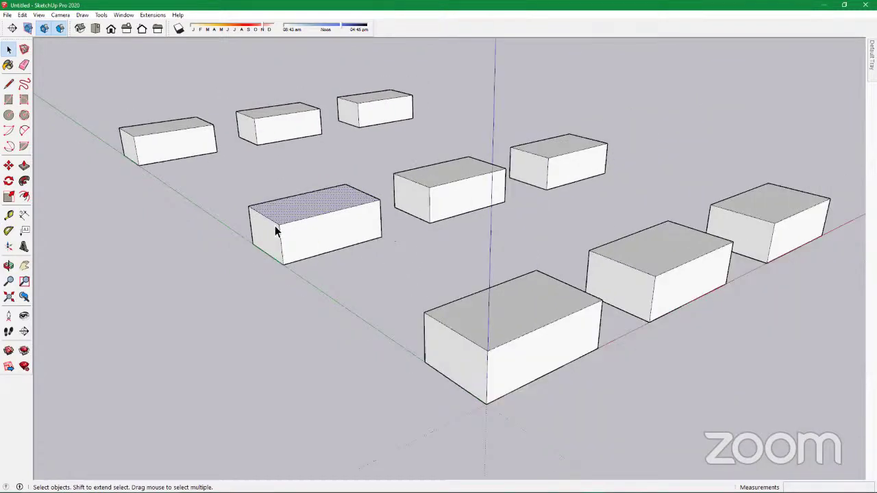
{"action": "scroll", "coordinate": [429, 342], "scroll_direction": "down", "scroll_amount": 2}
{"action": "scroll", "coordinate": [484, 335], "scroll_direction": "up", "scroll_amount": 2}
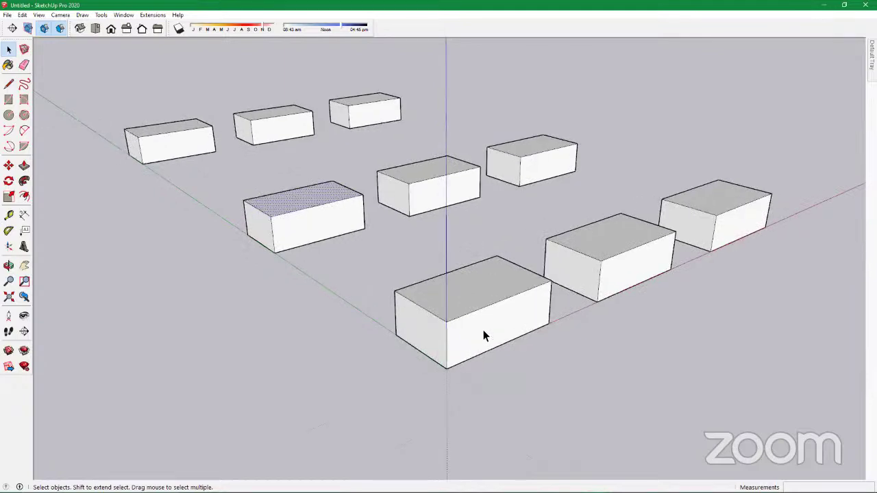
{"action": "scroll", "coordinate": [483, 335], "scroll_direction": "up", "scroll_amount": 2}
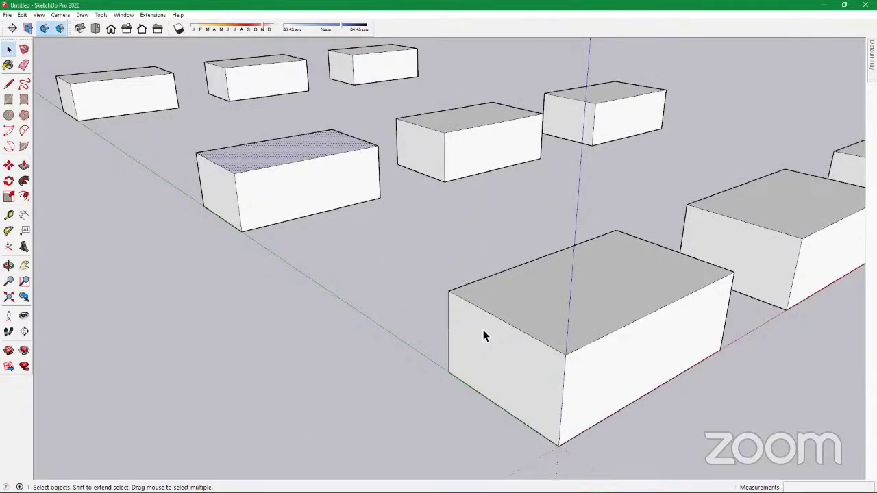
{"action": "scroll", "coordinate": [484, 333], "scroll_direction": "down", "scroll_amount": 3}
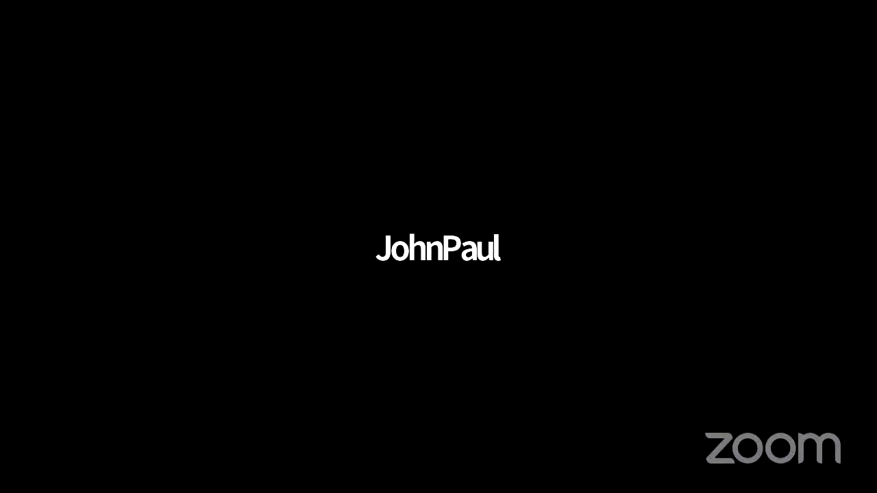
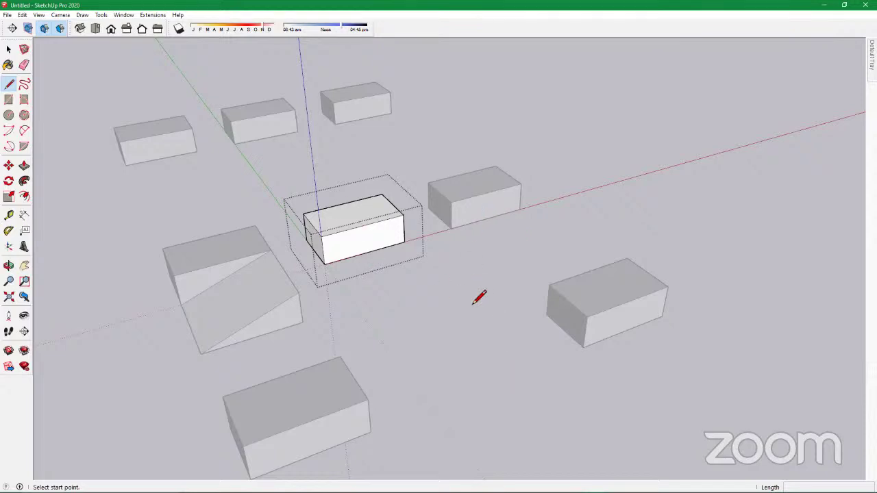
Close the editing context of the box at the grid's centre and return to the whole model
{"action": "key", "text": "space"}
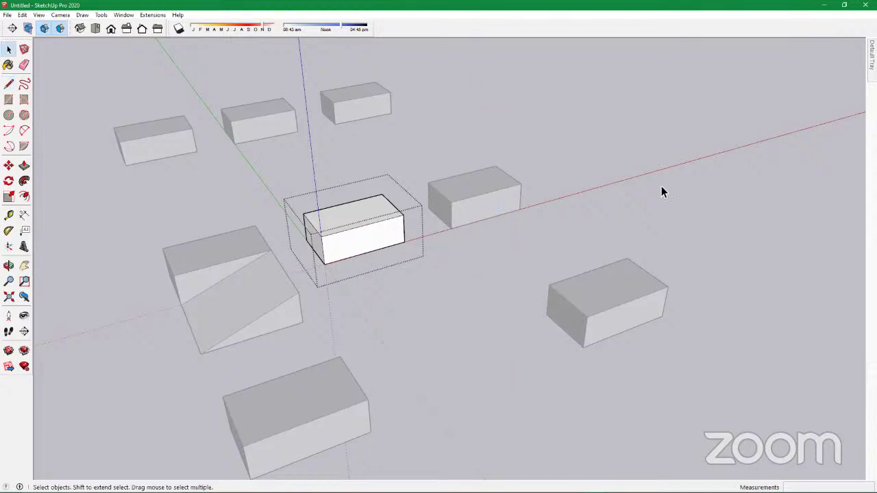
{"action": "scroll", "coordinate": [635, 173], "scroll_direction": "down", "scroll_amount": 1}
{"action": "left_click", "coordinate": [476, 283]}
{"action": "scroll", "coordinate": [411, 253], "scroll_direction": "down", "scroll_amount": 3}
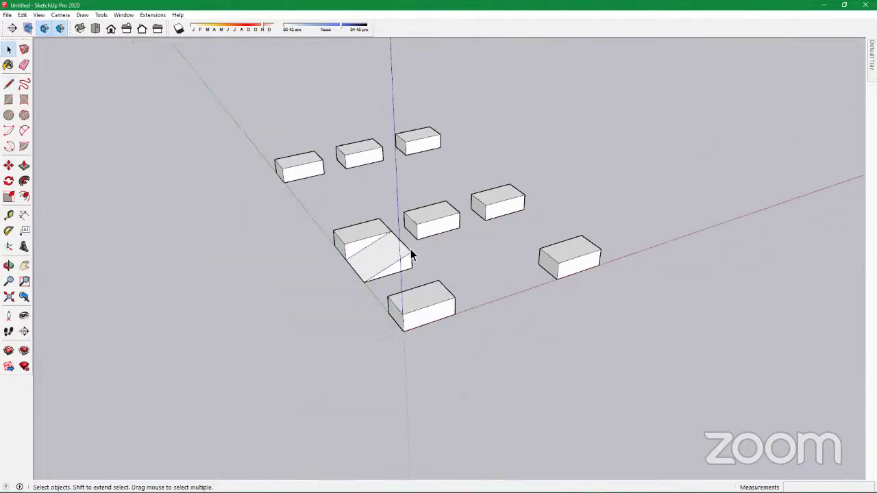
{"action": "scroll", "coordinate": [339, 288], "scroll_direction": "up", "scroll_amount": 5}
{"action": "scroll", "coordinate": [384, 209], "scroll_direction": "down", "scroll_amount": 4}
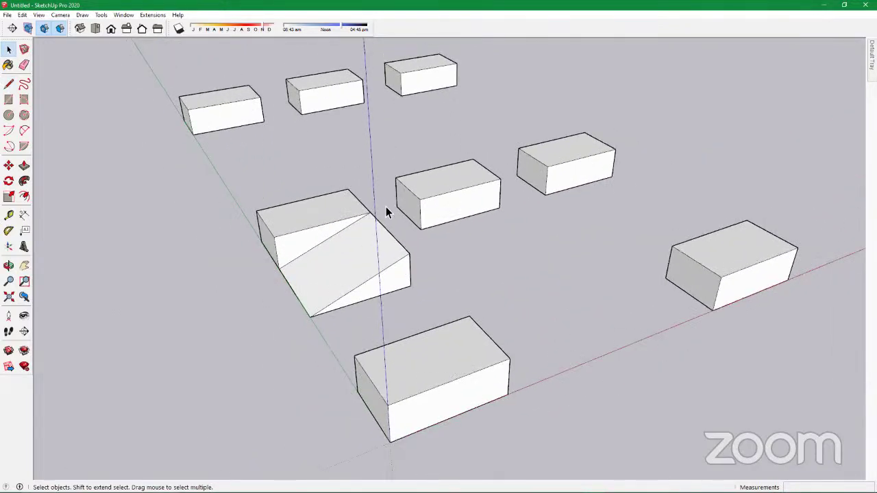
Delete the upper front edge of the ungrouped box at the origin, and undo the deletion
{"action": "left_click", "coordinate": [408, 321]}
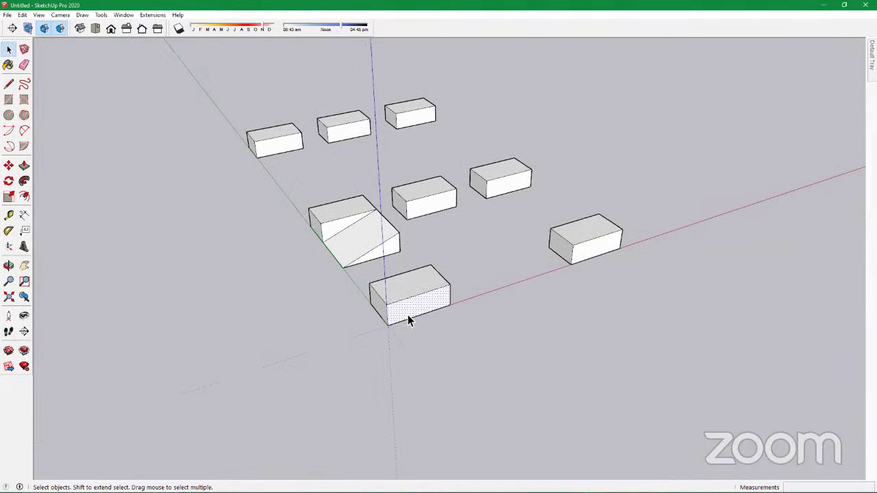
{"action": "scroll", "coordinate": [408, 321], "scroll_direction": "up", "scroll_amount": 2}
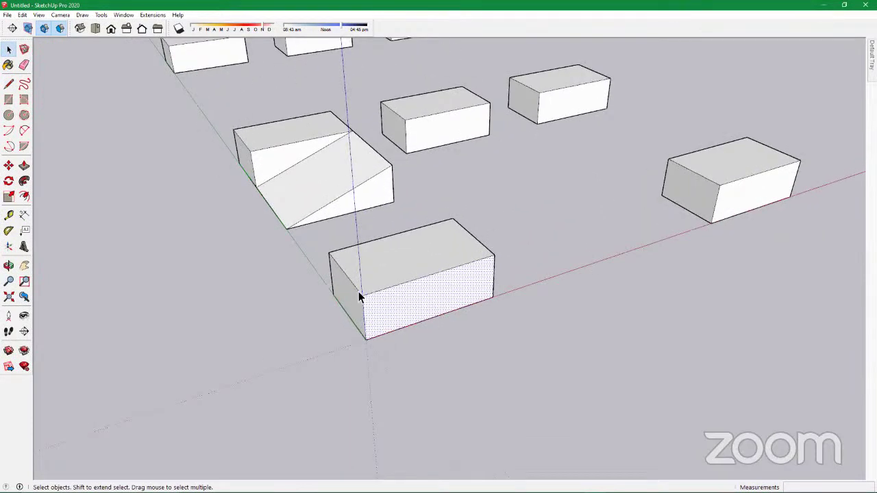
{"action": "left_click", "coordinate": [355, 292]}
{"action": "left_click", "coordinate": [389, 289]}
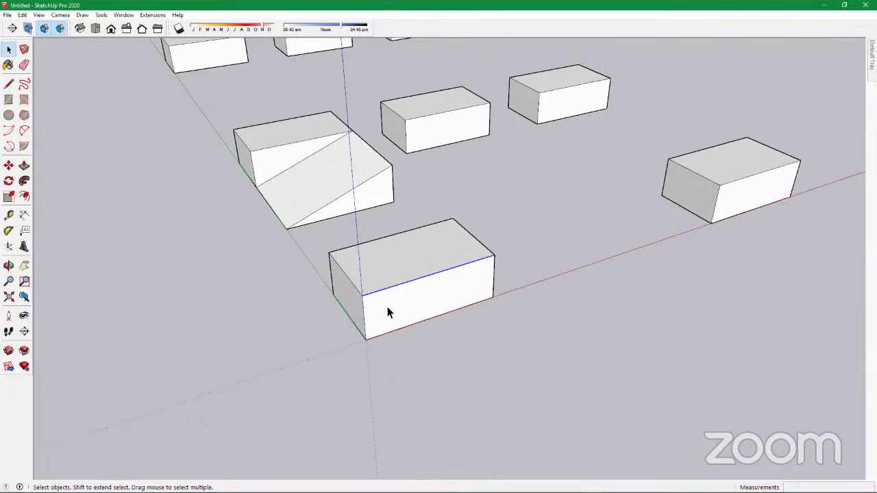
{"action": "triple_click", "coordinate": [394, 303]}
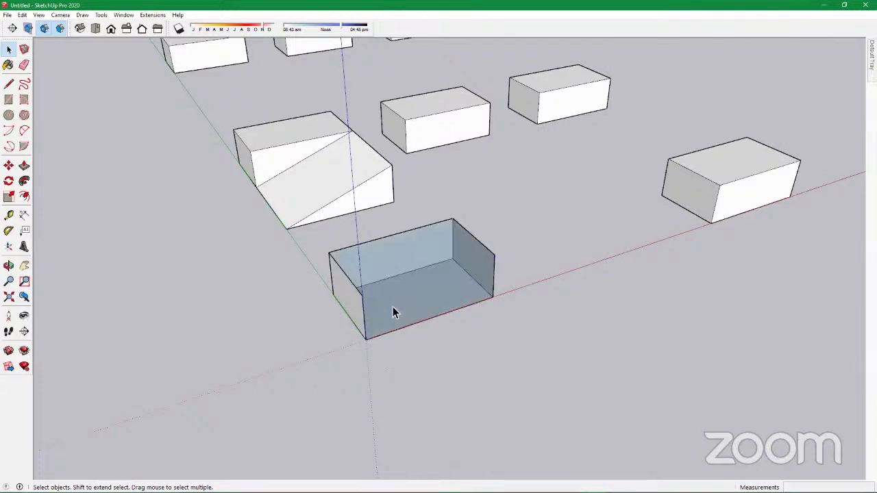
{"action": "key", "text": "ctrl+z"}
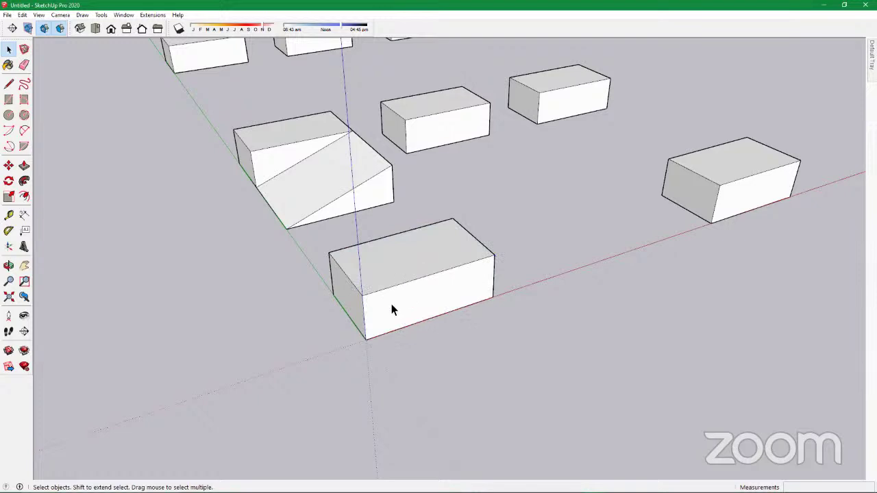
Draw a diagonal line of about 16.49 m across the origin box's front face, from its far upper corner to the origin
{"action": "key", "text": "l"}
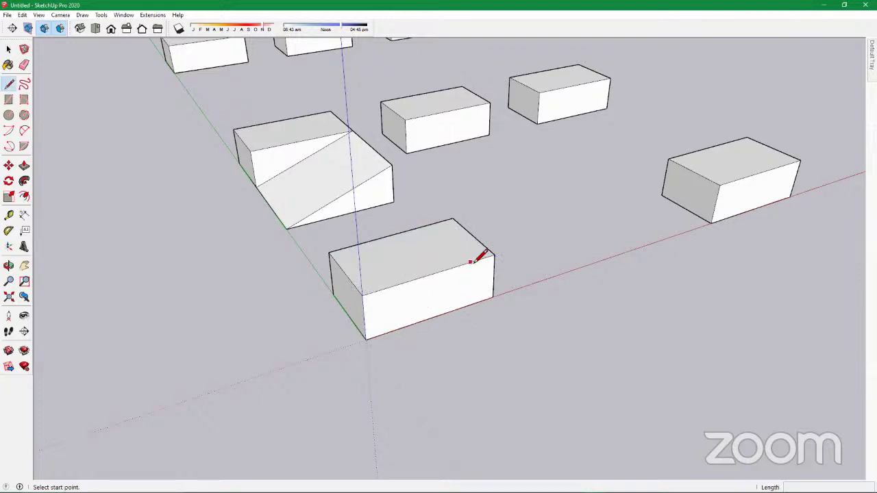
{"action": "left_click", "coordinate": [494, 255]}
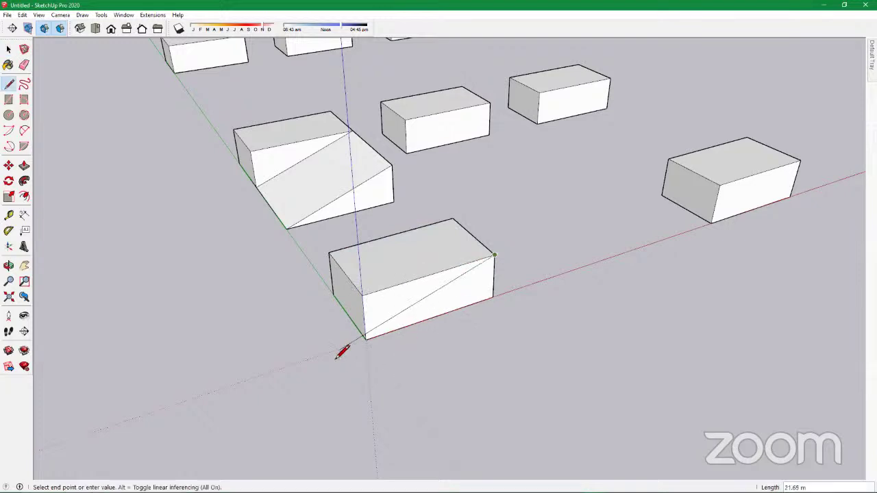
{"action": "left_click", "coordinate": [366, 340]}
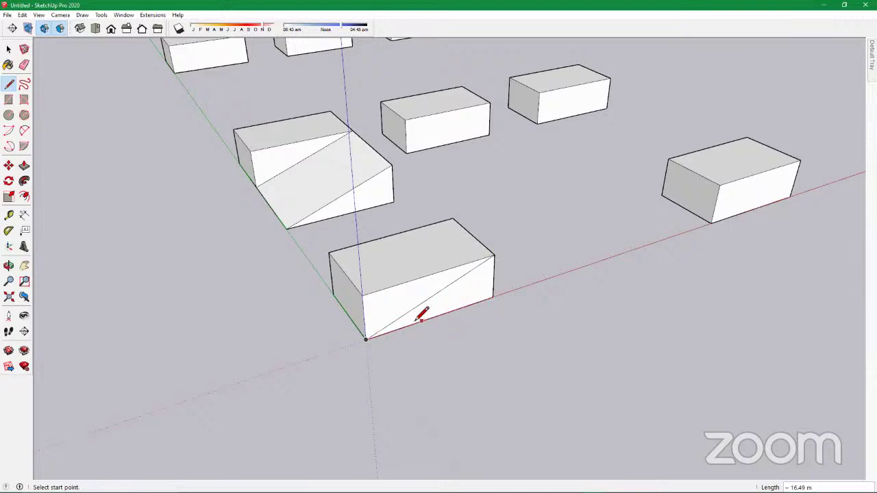
{"action": "scroll", "coordinate": [418, 316], "scroll_direction": "up", "scroll_amount": 4}
{"action": "mouse_move", "coordinate": [399, 269]}
{"action": "middle_mouse_down"}
{"action": "mouse_move", "coordinate": [407, 294]}
{"action": "mouse_move", "coordinate": [400, 289]}
{"action": "mouse_move", "coordinate": [411, 291]}
{"action": "middle_mouse_up"}
{"action": "scroll", "coordinate": [418, 287], "scroll_direction": "down", "scroll_amount": 5}
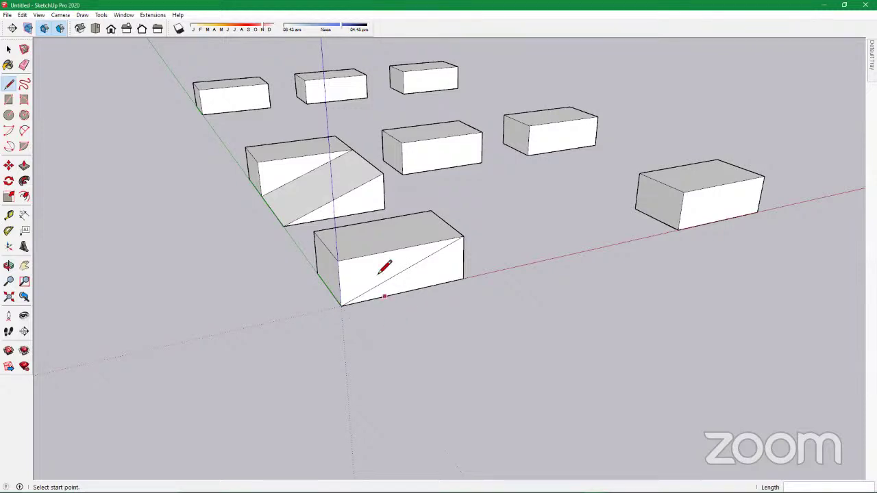
{"action": "scroll", "coordinate": [372, 271], "scroll_direction": "down", "scroll_amount": 1}
{"action": "scroll", "coordinate": [378, 268], "scroll_direction": "down", "scroll_amount": 1}
{"action": "scroll", "coordinate": [383, 267], "scroll_direction": "up", "scroll_amount": 2}
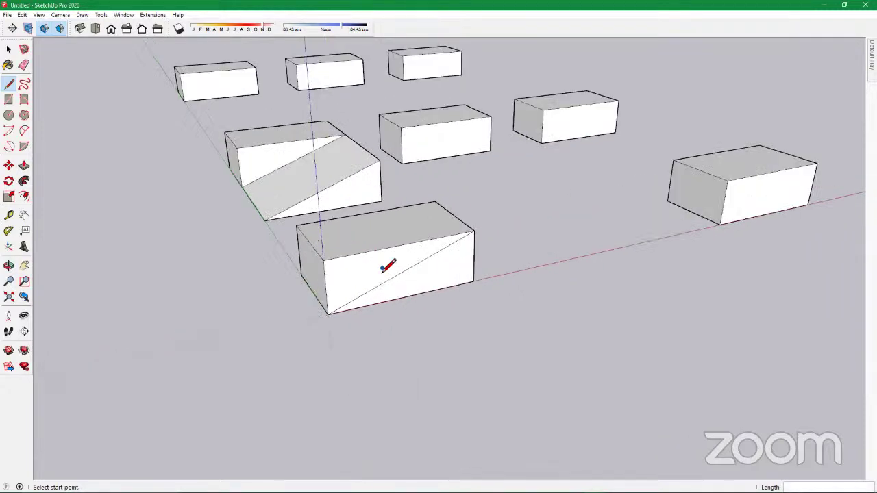
Select the two triangular halves of the origin box's front face in turn with their edges, followed by the whole box and the upper triangle alone
{"action": "key", "text": "space"}
{"action": "left_click", "coordinate": [426, 286]}
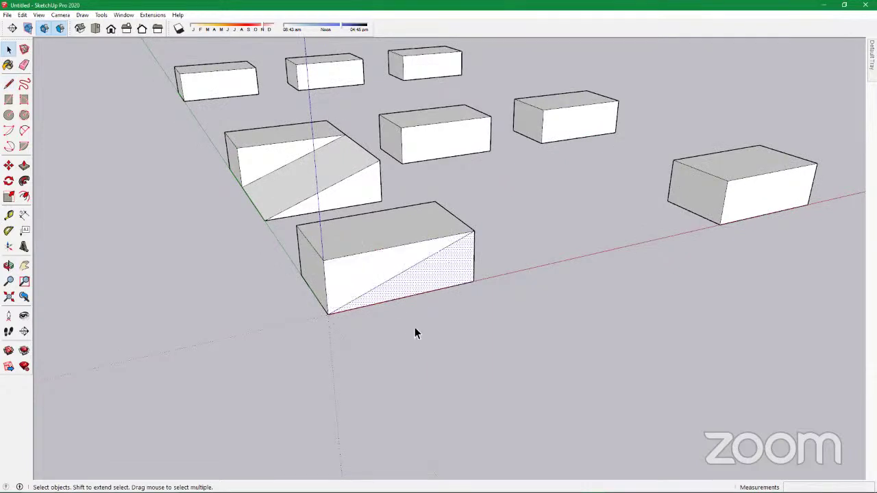
{"action": "scroll", "coordinate": [374, 275], "scroll_direction": "up", "scroll_amount": 3}
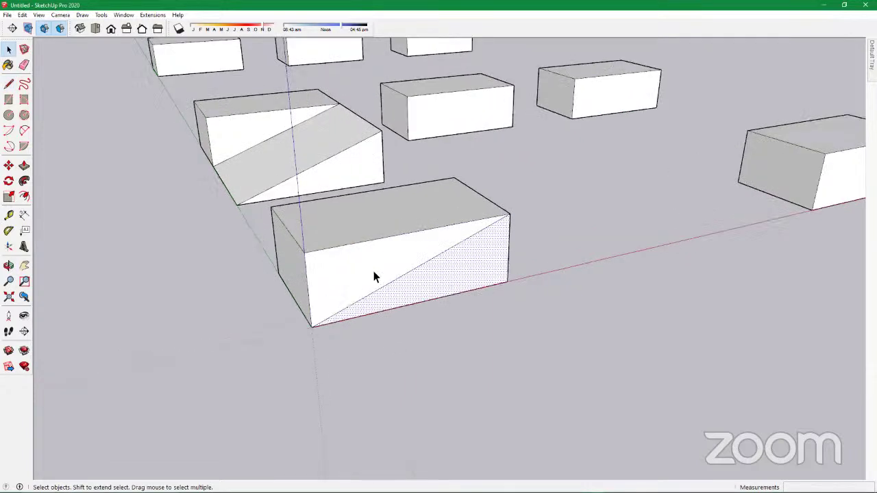
{"action": "left_click", "coordinate": [374, 274]}
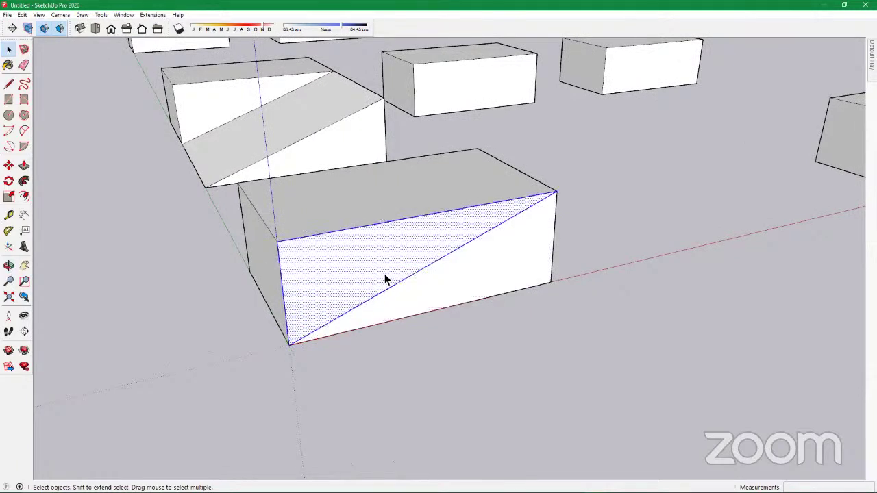
{"action": "left_click", "coordinate": [464, 282]}
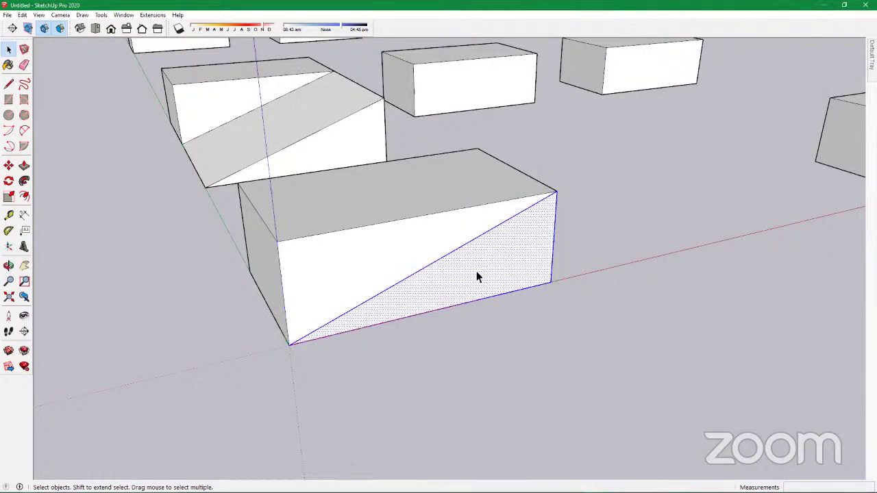
{"action": "triple_click", "coordinate": [477, 272]}
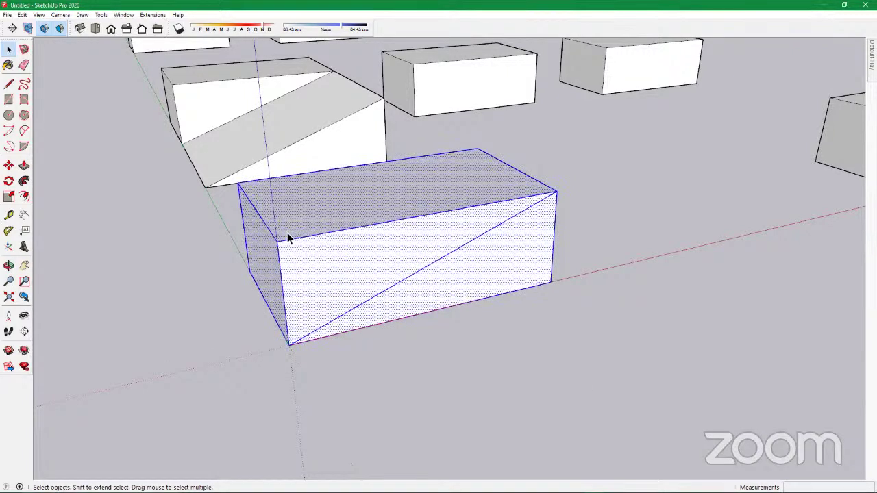
{"action": "left_click", "coordinate": [515, 296]}
{"action": "scroll", "coordinate": [321, 285], "scroll_direction": "down", "scroll_amount": 5}
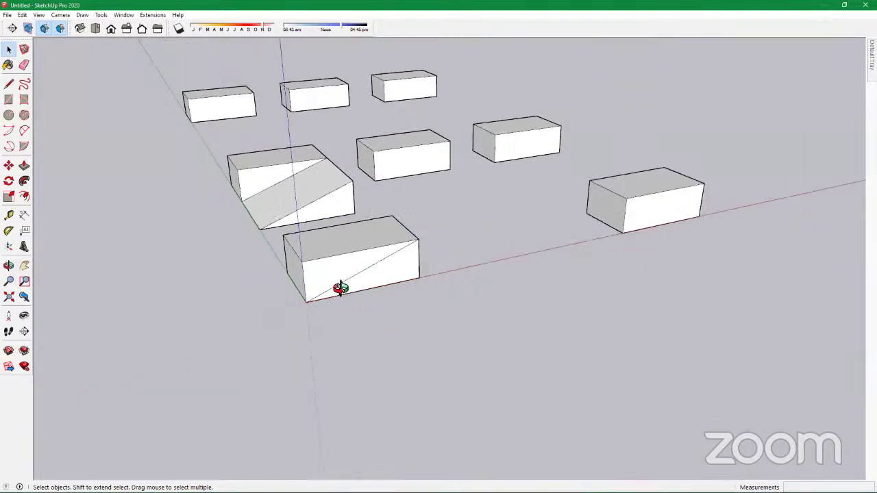
{"action": "middle_click_drag", "start_coordinate": [336, 290], "coordinate": [423, 300]}
{"action": "left_click", "coordinate": [414, 294]}
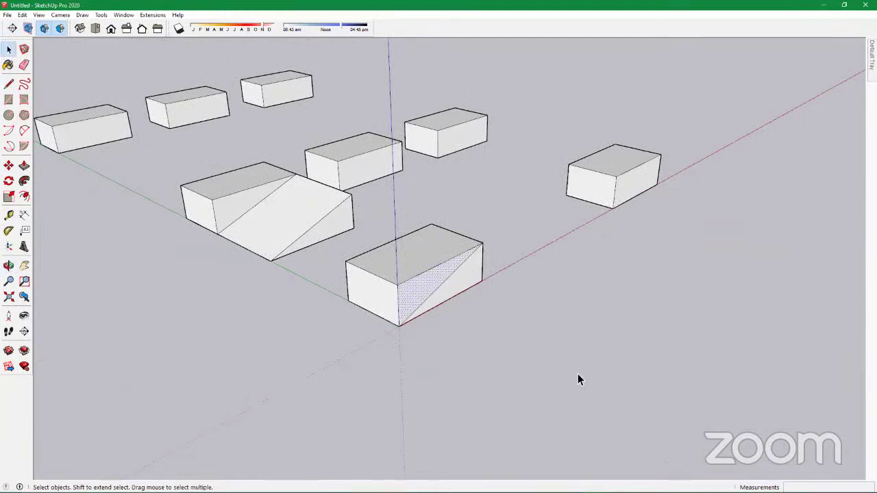
Highlight the upper and lower triangular faces on the origin box's front one after the other, and clear the selection
{"action": "left_click", "coordinate": [526, 339]}
{"action": "scroll", "coordinate": [406, 294], "scroll_direction": "up", "scroll_amount": 5}
{"action": "left_click", "coordinate": [406, 294]}
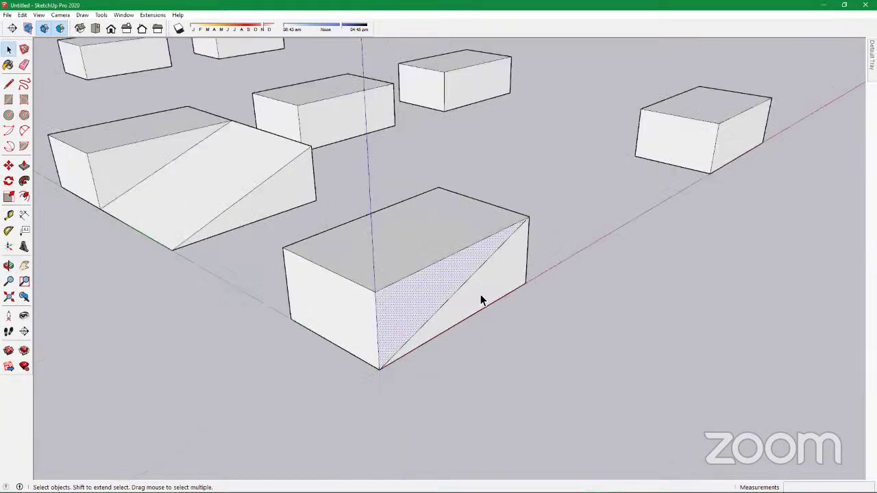
{"action": "left_click", "coordinate": [481, 296]}
{"action": "scroll", "coordinate": [522, 357], "scroll_direction": "down", "scroll_amount": 3}
{"action": "left_click", "coordinate": [524, 356]}
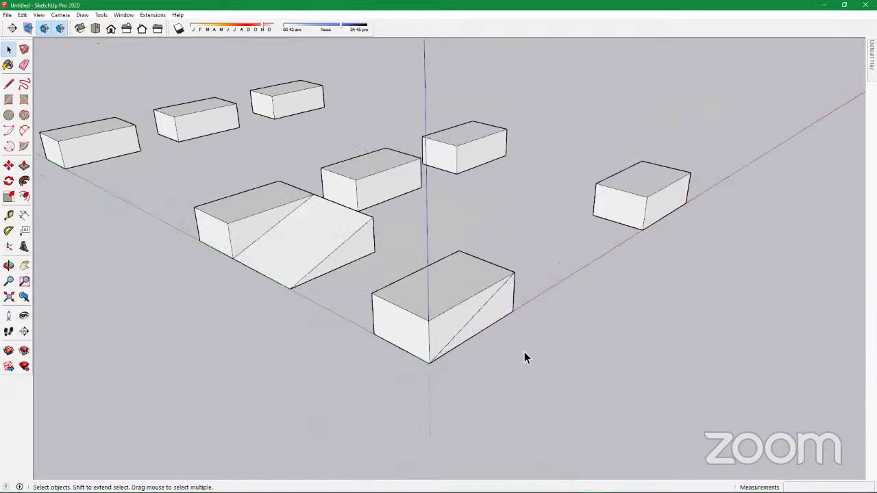
Pull the lower triangular face on the origin box's front outward by about 0.20 m
{"action": "scroll", "coordinate": [515, 357], "scroll_direction": "up", "scroll_amount": 3}
{"action": "key", "text": "p"}
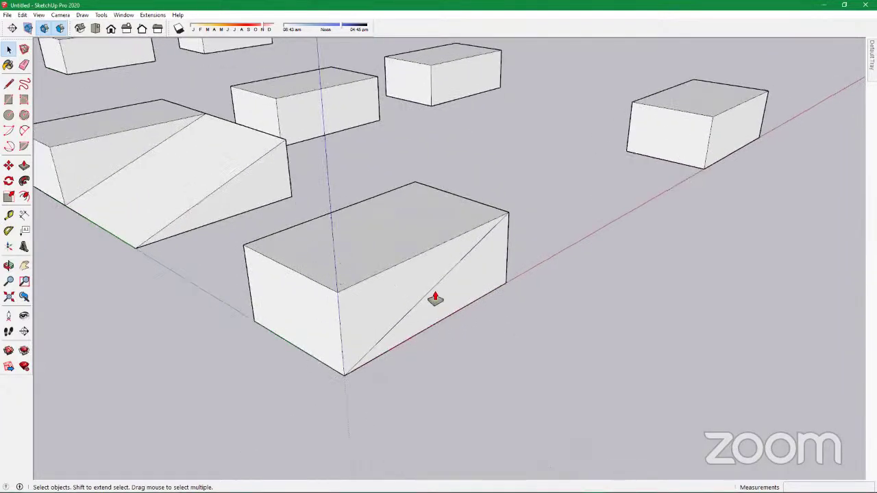
{"action": "left_click_drag", "start_coordinate": [519, 326], "coordinate": [520, 327]}
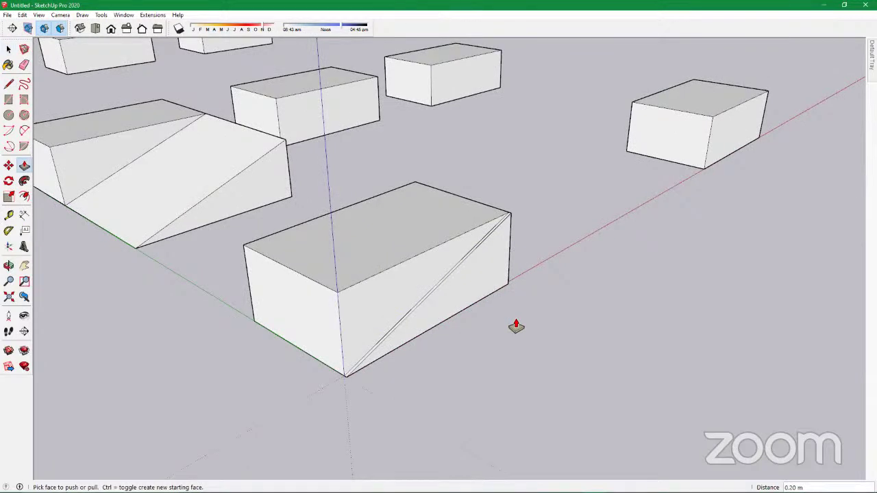
{"action": "scroll", "coordinate": [450, 277], "scroll_direction": "up", "scroll_amount": 2}
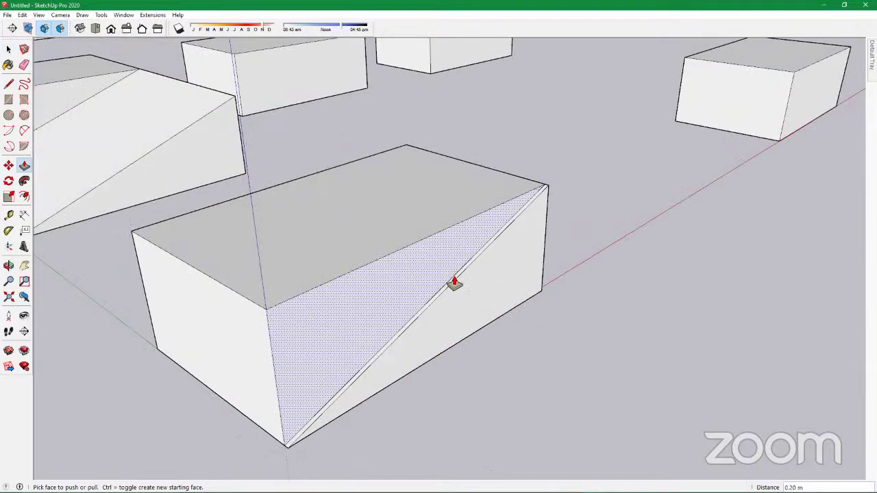
{"action": "left_click", "coordinate": [470, 274]}
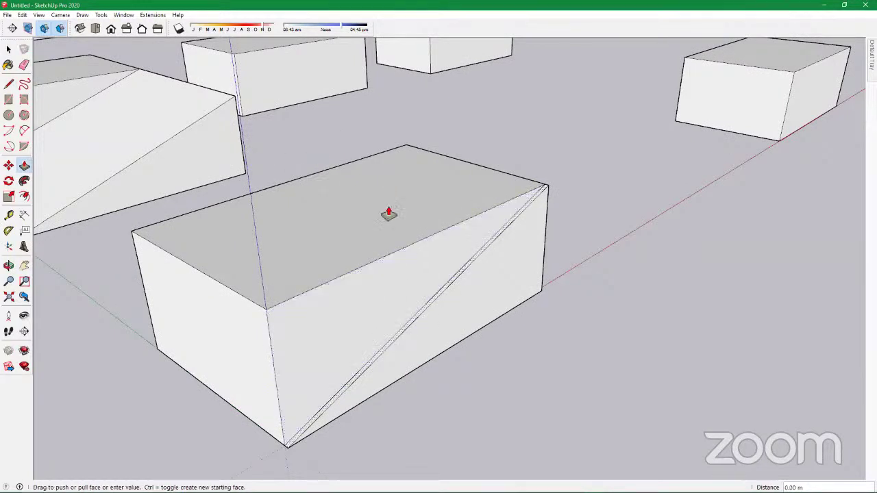
{"action": "left_click", "coordinate": [435, 242]}
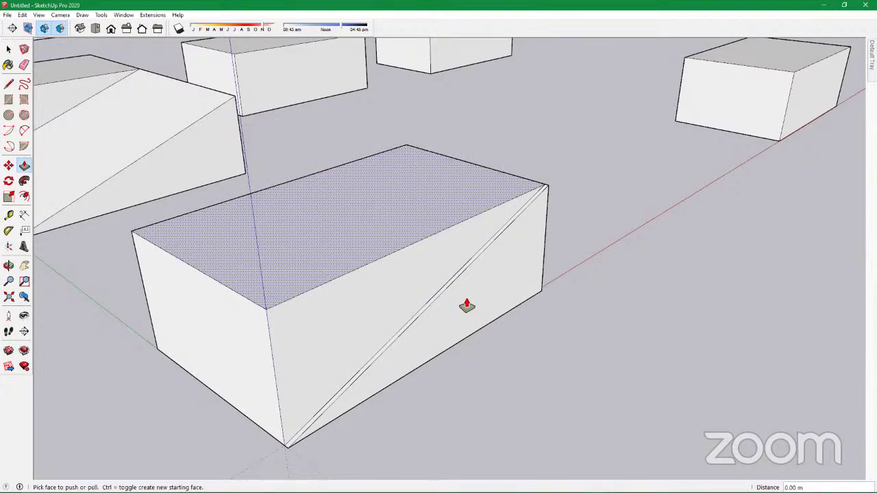
{"action": "scroll", "coordinate": [466, 283], "scroll_direction": "down", "scroll_amount": 4}
{"action": "key", "text": "space"}
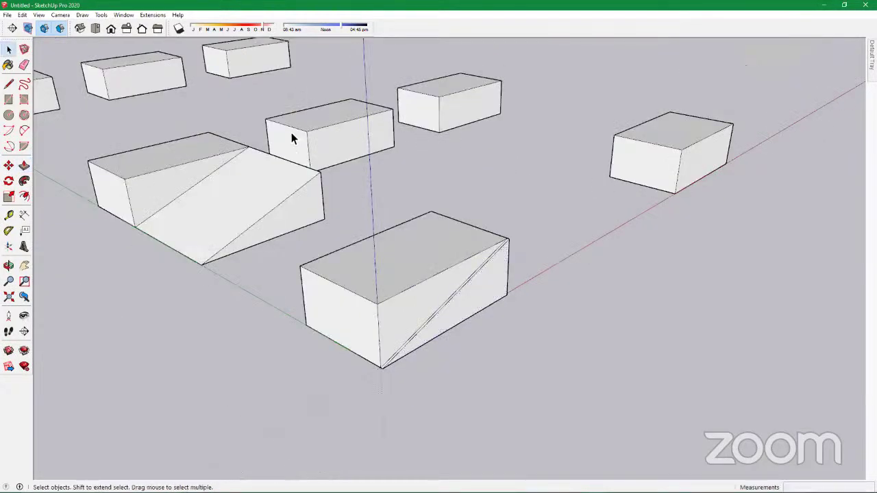
Select the box at the grid's centre and add the middle box of the back row to the selection
{"action": "scroll", "coordinate": [292, 135], "scroll_direction": "up", "scroll_amount": 5}
{"action": "scroll", "coordinate": [418, 219], "scroll_direction": "up", "scroll_amount": 3}
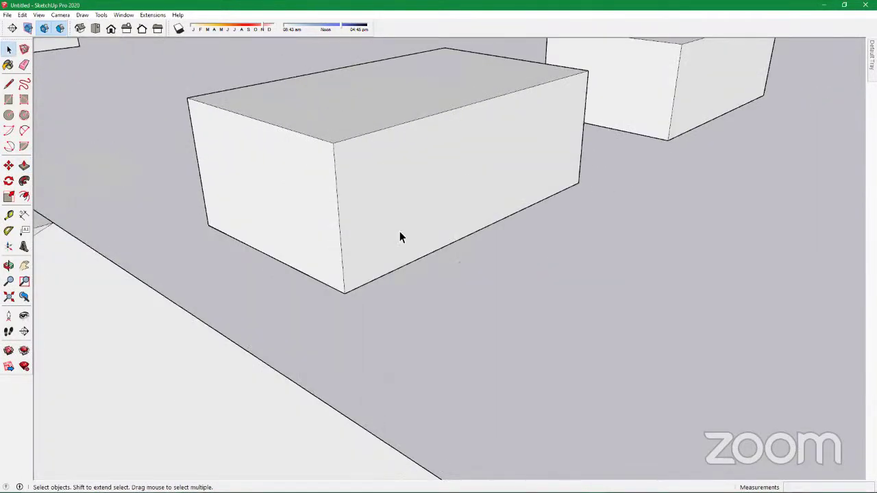
{"action": "scroll", "coordinate": [418, 243], "scroll_direction": "down", "scroll_amount": 3}
{"action": "left_click", "coordinate": [444, 241]}
{"action": "scroll", "coordinate": [142, 110], "scroll_direction": "down", "scroll_amount": 3}
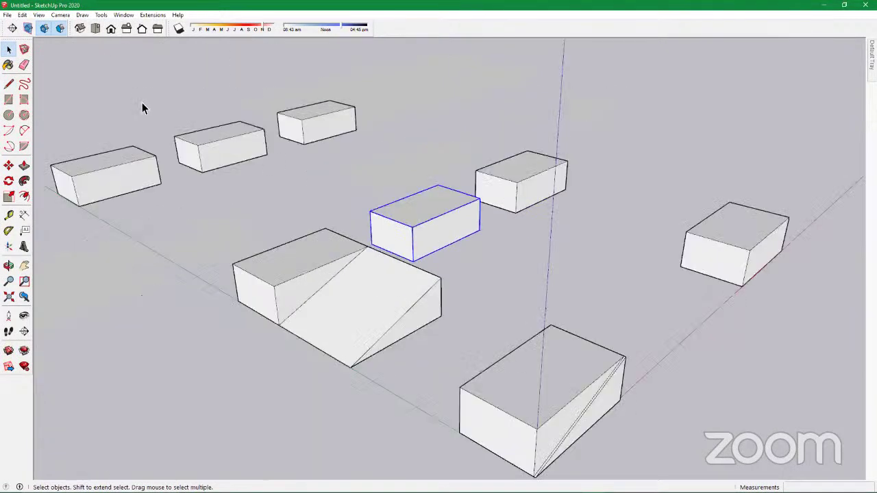
{"action": "scroll", "coordinate": [150, 132], "scroll_direction": "up", "scroll_amount": 3}
{"action": "left_click", "coordinate": [149, 132], "text": "shift"}
{"action": "scroll", "coordinate": [446, 249], "scroll_direction": "down", "scroll_amount": 3}
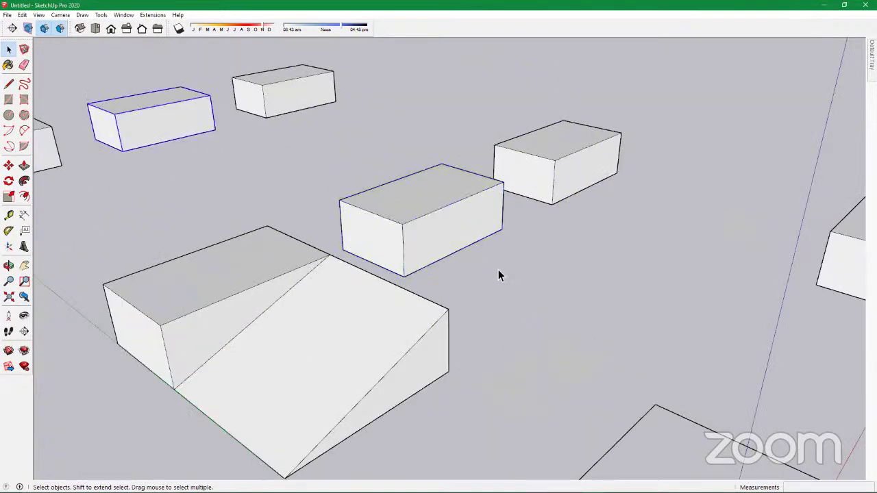
Open the box at the grid's centre for editing and draw a diagonal across its front face, from the far upper to the near lower corner
{"action": "scroll", "coordinate": [452, 246], "scroll_direction": "up", "scroll_amount": 3}
{"action": "left_click", "coordinate": [437, 234]}
{"action": "double_click", "coordinate": [438, 234]}
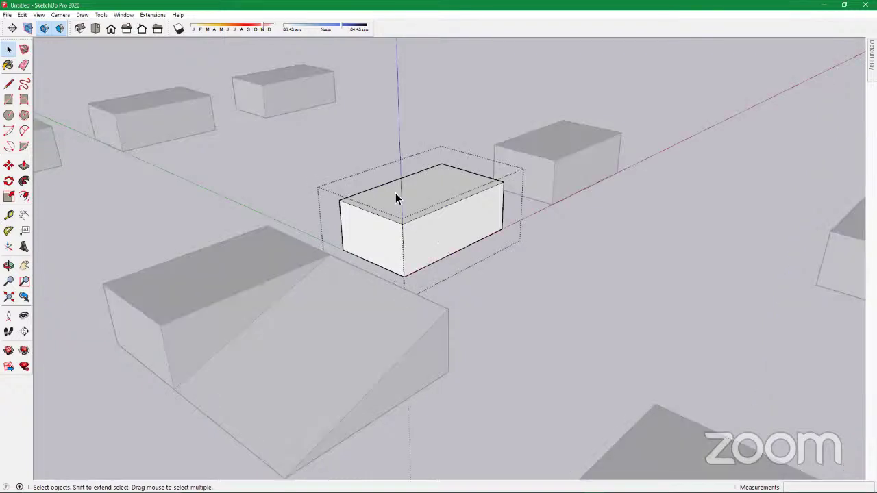
{"action": "left_click", "coordinate": [426, 241]}
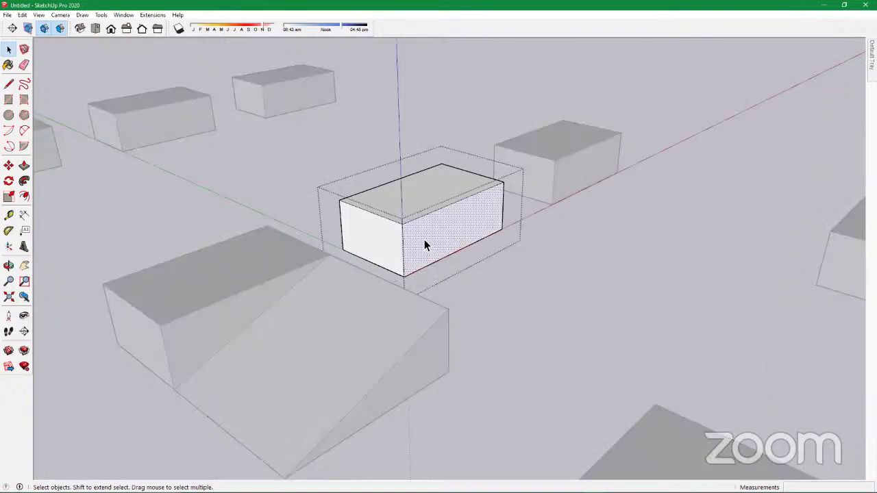
{"action": "key", "text": "l"}
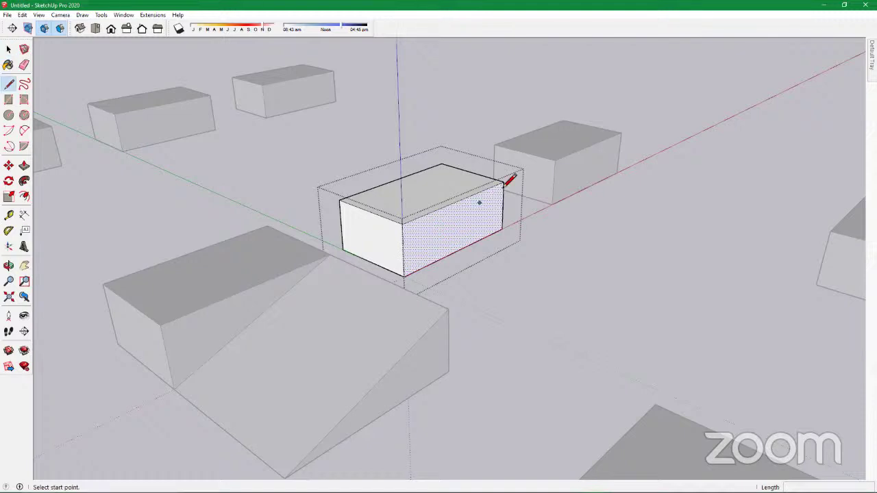
{"action": "left_click", "coordinate": [505, 182]}
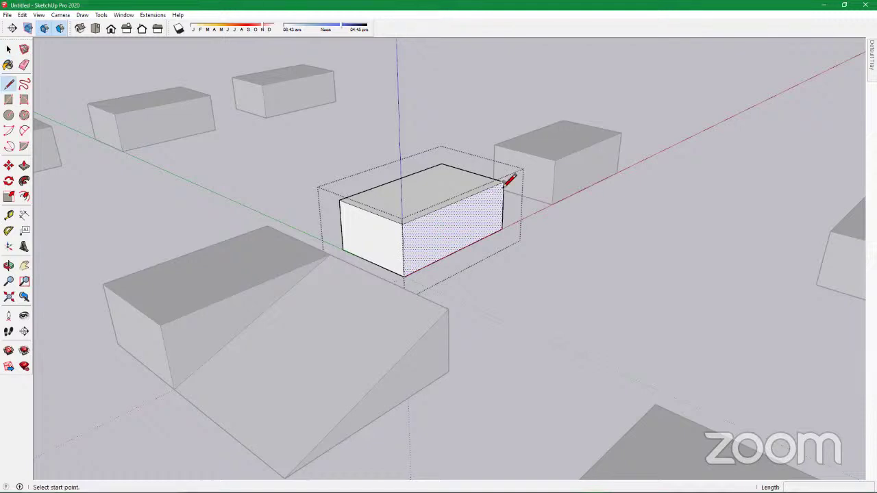
{"action": "left_click", "coordinate": [404, 277]}
Pull the lower triangular half of the centre box's front face outward by about 7.85 m
{"action": "key", "text": "p"}
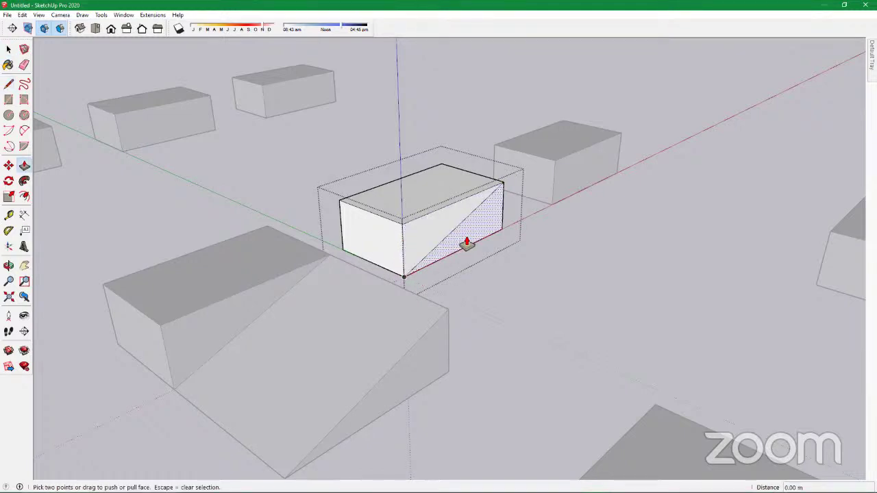
{"action": "left_click", "coordinate": [467, 244]}
{"action": "left_click", "coordinate": [498, 252]}
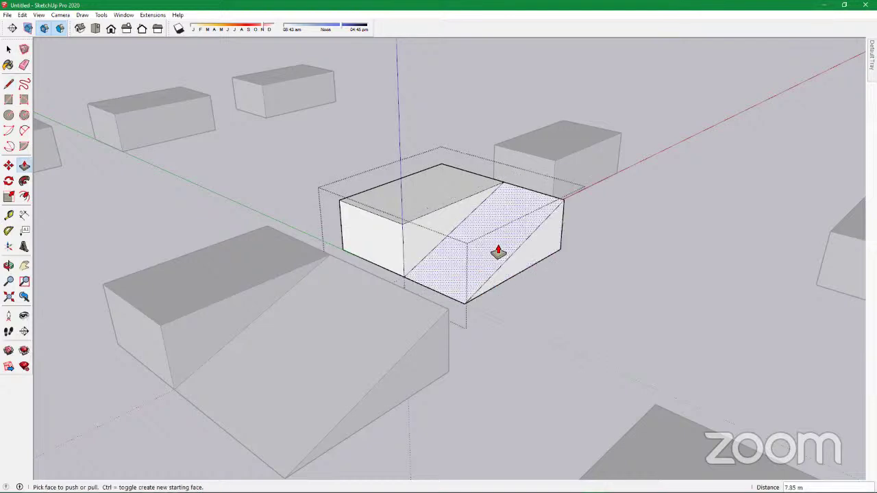
Pull the upper triangular half of the centre box's front face outward by about 3.50 m, and close the box's editing context
{"action": "left_click", "coordinate": [409, 200]}
{"action": "left_click", "coordinate": [418, 246]}
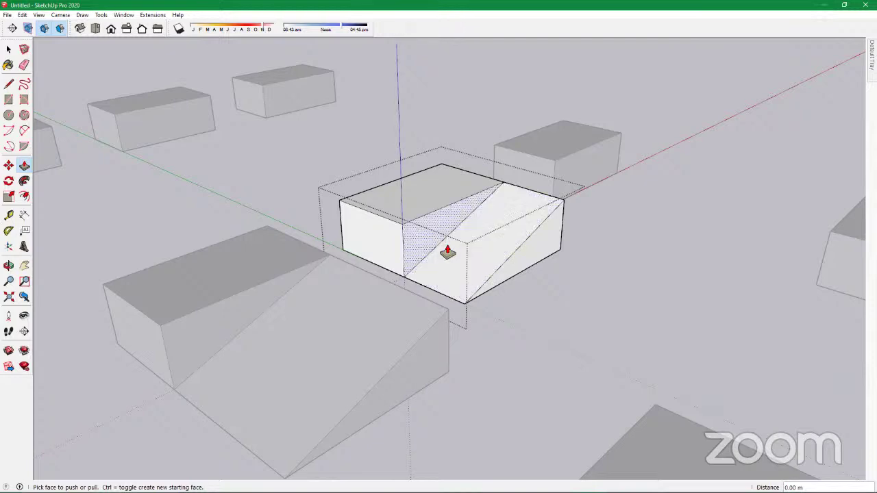
{"action": "left_click", "coordinate": [447, 252]}
{"action": "left_click", "coordinate": [446, 252]}
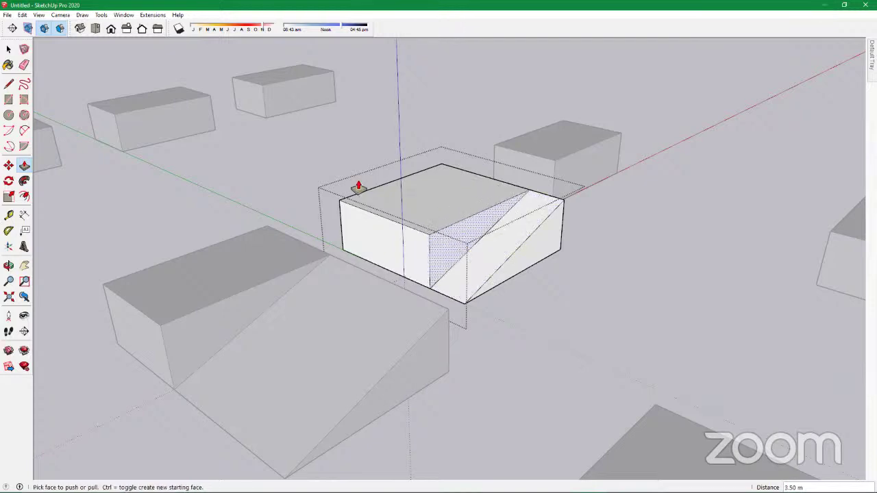
{"action": "scroll", "coordinate": [421, 254], "scroll_direction": "down", "scroll_amount": 4}
{"action": "key", "text": "space"}
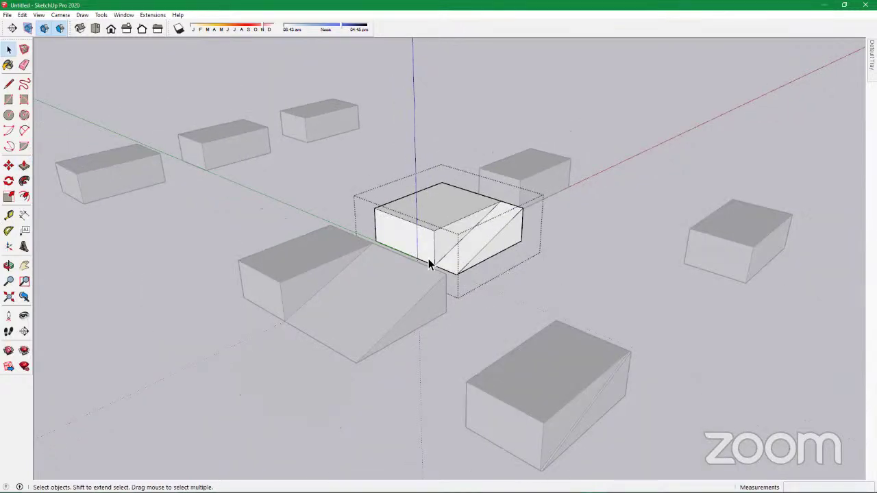
{"action": "left_click", "coordinate": [271, 224]}
Open the component box farther along the red axis for editing and draw a diagonal of about 16.49 m across its front face
{"action": "scroll", "coordinate": [285, 228], "scroll_direction": "down", "scroll_amount": 4}
{"action": "mouse_move", "coordinate": [449, 276]}
{"action": "middle_mouse_down"}
{"action": "mouse_move", "coordinate": [417, 282]}
{"action": "mouse_move", "coordinate": [376, 272]}
{"action": "mouse_move", "coordinate": [481, 260]}
{"action": "middle_mouse_up"}
{"action": "scroll", "coordinate": [335, 240], "scroll_direction": "down", "scroll_amount": 3}
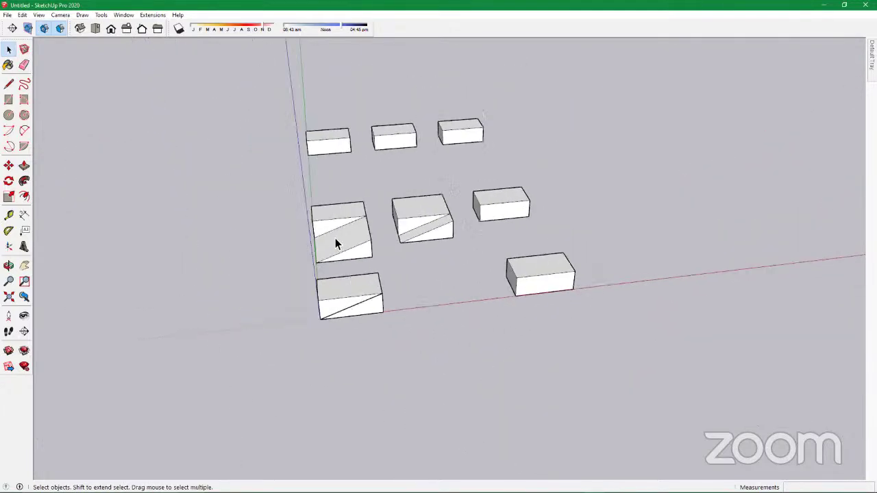
{"action": "scroll", "coordinate": [347, 240], "scroll_direction": "up", "scroll_amount": 5}
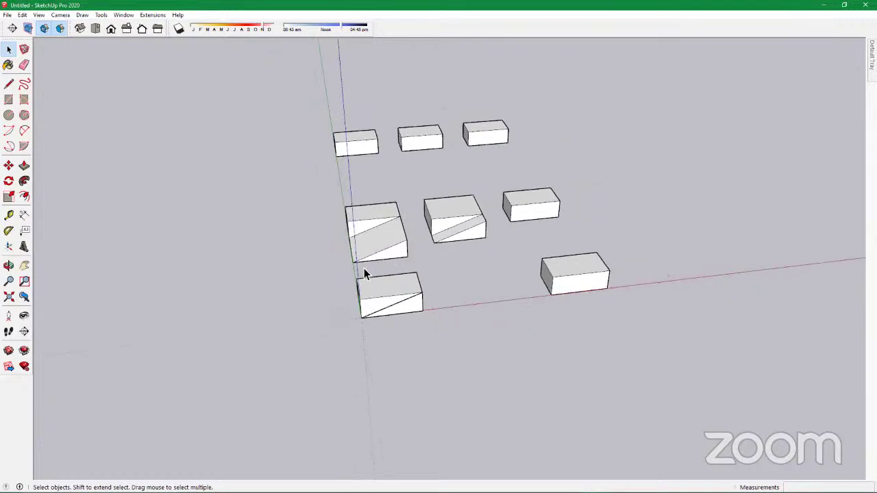
{"action": "scroll", "coordinate": [364, 274], "scroll_direction": "up", "scroll_amount": 3}
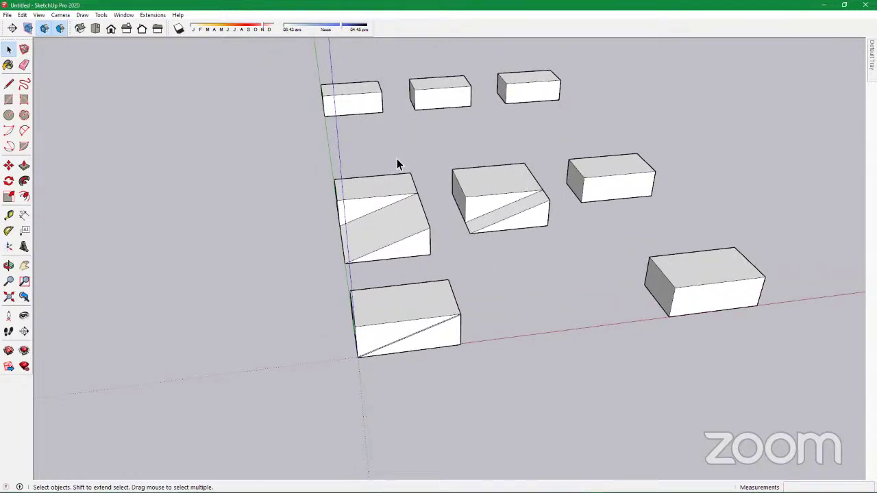
{"action": "scroll", "coordinate": [404, 172], "scroll_direction": "down", "scroll_amount": 2}
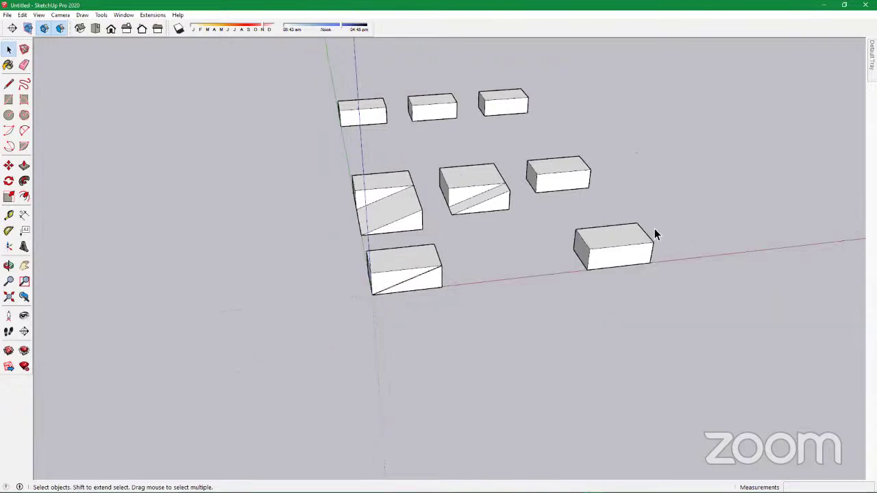
{"action": "left_click", "coordinate": [619, 259]}
{"action": "double_click", "coordinate": [620, 265]}
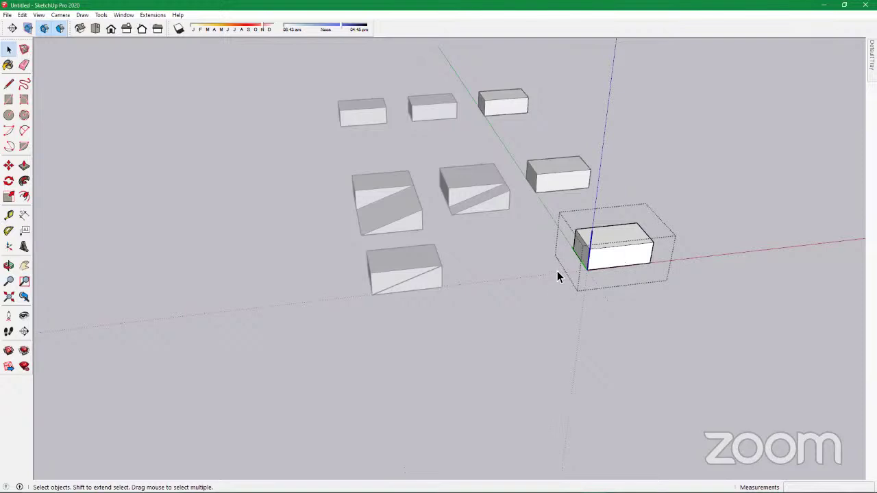
{"action": "key", "text": "l"}
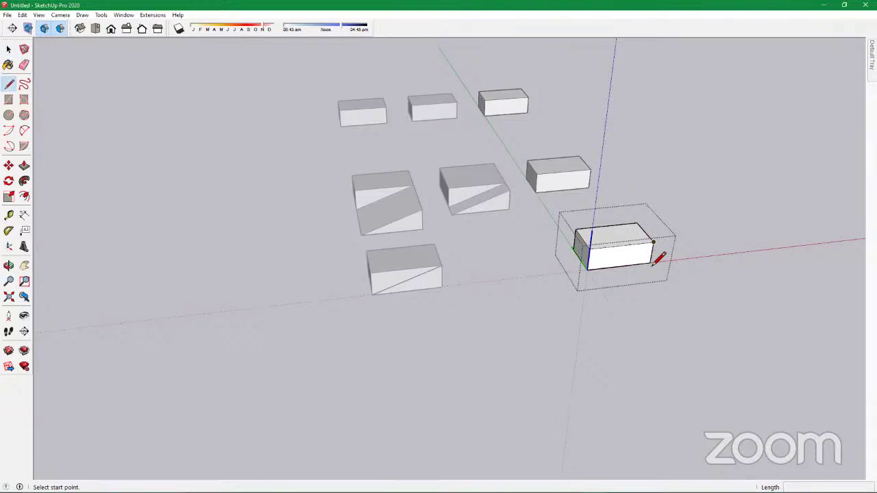
{"action": "scroll", "coordinate": [658, 253], "scroll_direction": "up", "scroll_amount": 3}
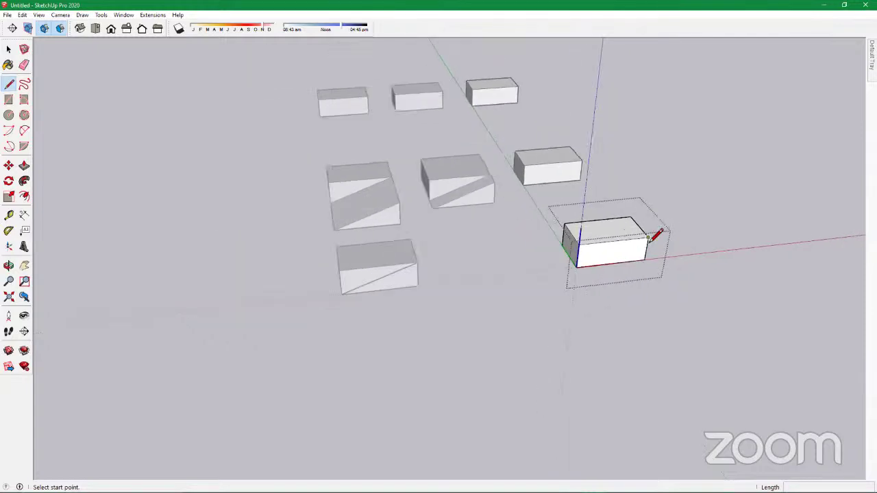
{"action": "left_click", "coordinate": [649, 235]}
{"action": "left_click", "coordinate": [577, 267]}
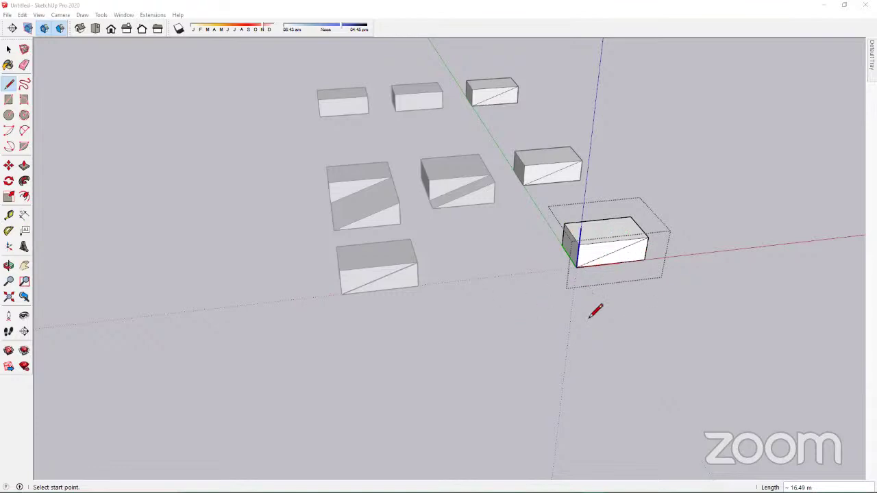
Draw the second diagonal of about 16.49 m across the red-axis component's front face, crossing the first one
{"action": "scroll", "coordinate": [617, 254], "scroll_direction": "up", "scroll_amount": 4}
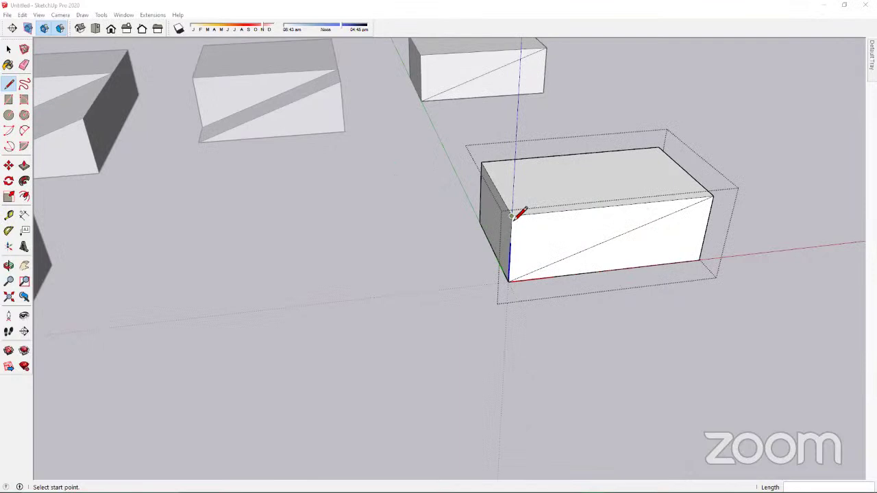
{"action": "left_click", "coordinate": [512, 217]}
{"action": "left_click", "coordinate": [700, 260]}
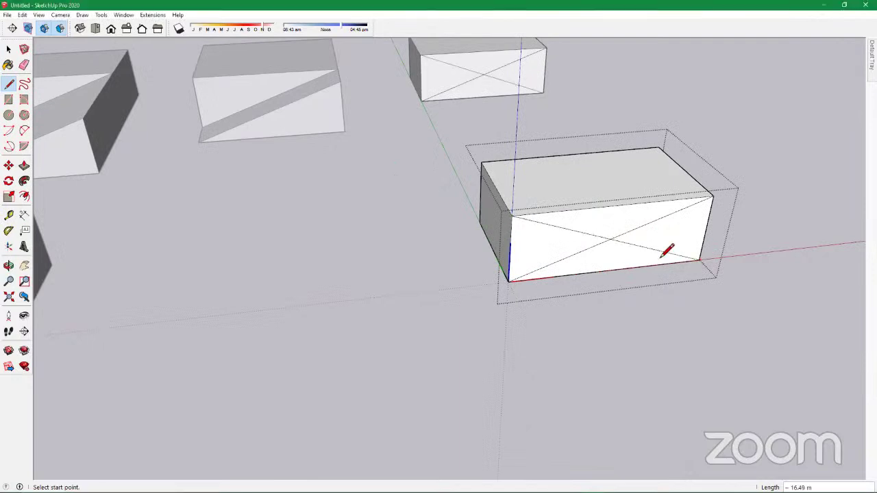
{"action": "scroll", "coordinate": [651, 249], "scroll_direction": "down", "scroll_amount": 5}
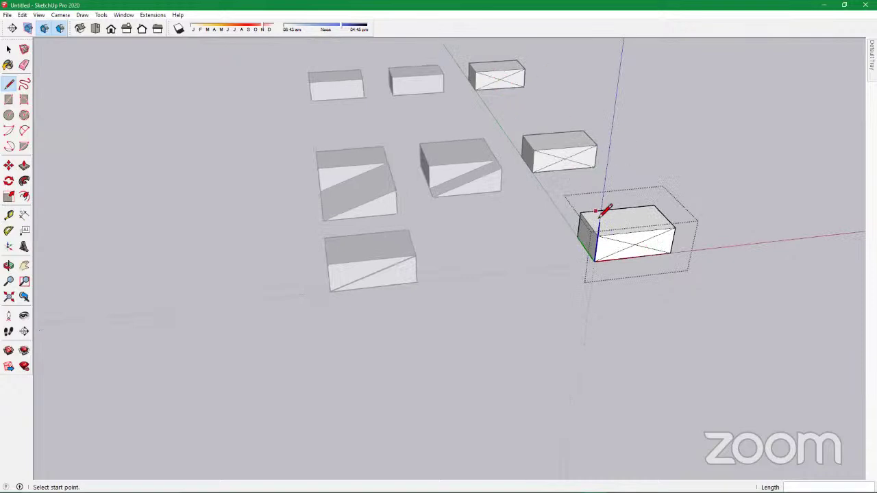
{"action": "key", "text": "space"}
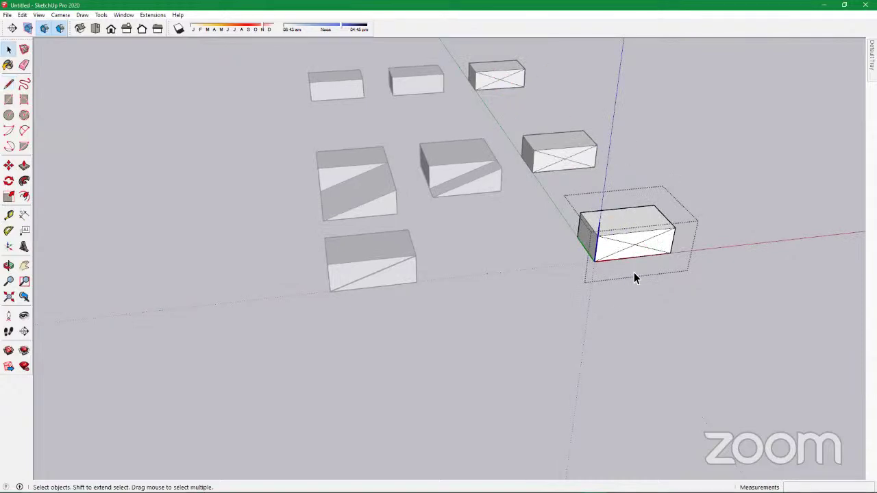
Pull the triangular quarter farthest along the red axis on the open component's front face outward by about 15.02 m
{"action": "key", "text": "p"}
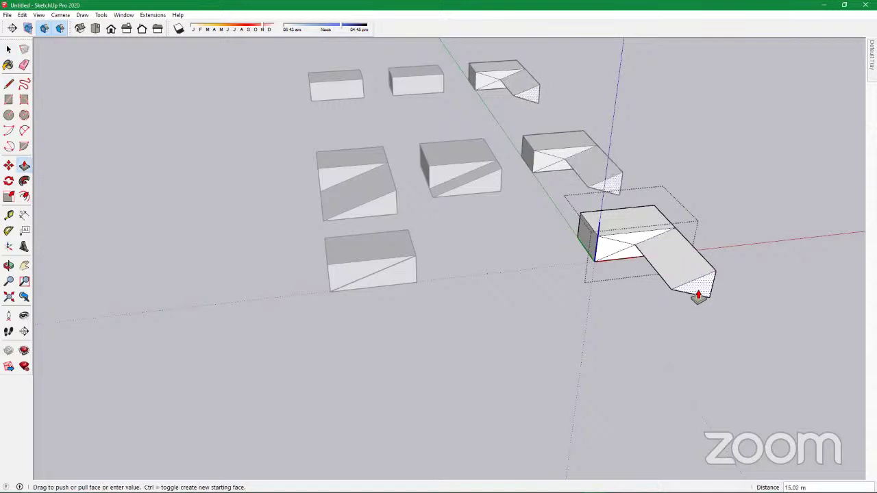
{"action": "left_click", "coordinate": [698, 295]}
Pull the upper triangular quarter of the open component's front face outward by about 8.78 m
{"action": "middle_click_drag", "start_coordinate": [575, 245], "coordinate": [509, 185]}
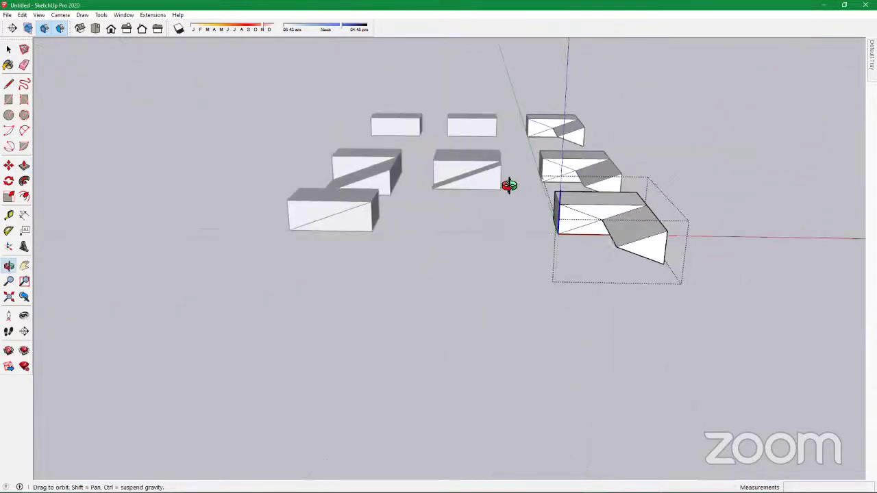
{"action": "scroll", "coordinate": [578, 226], "scroll_direction": "up", "scroll_amount": 4}
{"action": "left_click", "coordinate": [579, 227]}
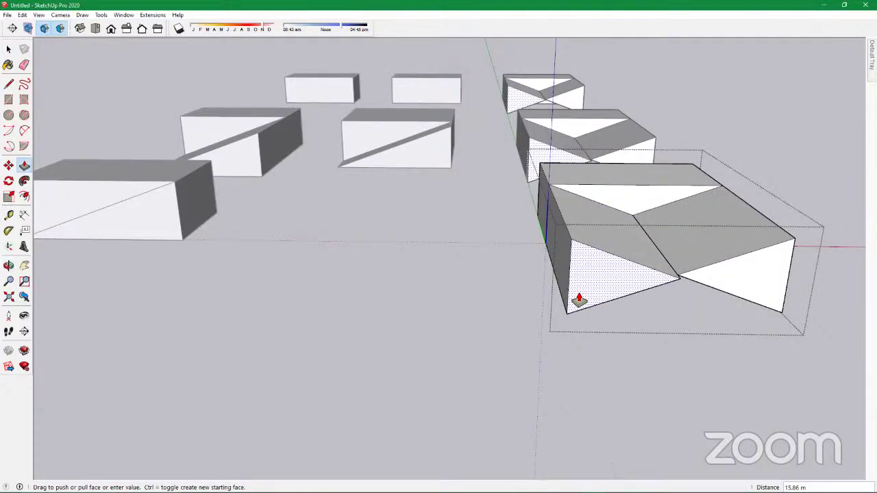
{"action": "key", "text": "Escape"}
{"action": "left_click", "coordinate": [586, 195]}
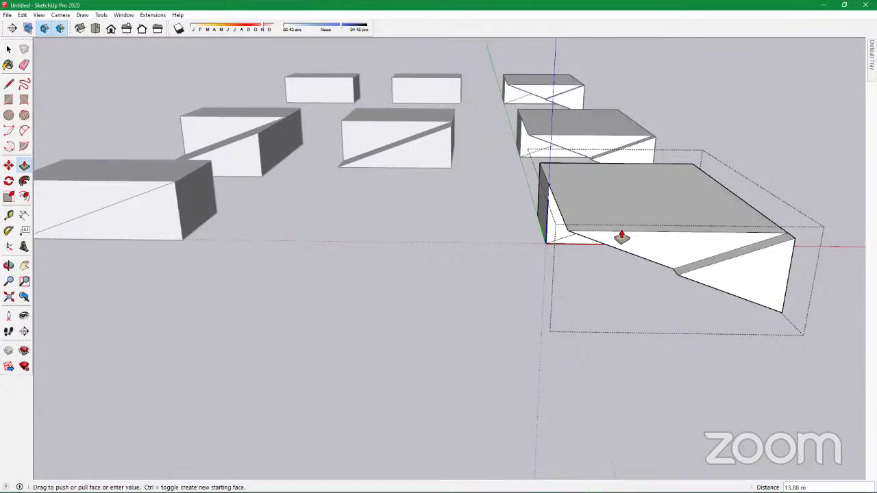
{"action": "left_click", "coordinate": [618, 212]}
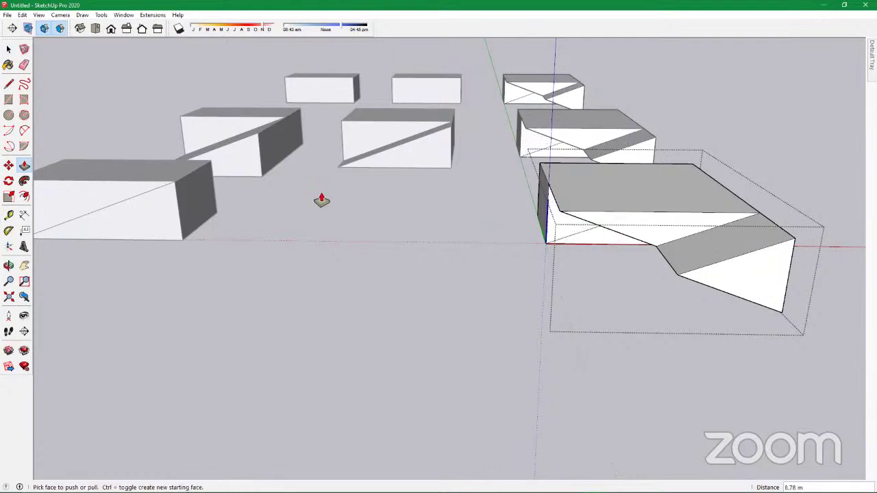
Compare the edited red-axis component with its two copies behind it, and close its editing context
{"action": "scroll", "coordinate": [319, 198], "scroll_direction": "down", "scroll_amount": 2}
{"action": "middle_click_drag", "start_coordinate": [313, 201], "coordinate": [295, 210]}
{"action": "scroll", "coordinate": [295, 210], "scroll_direction": "down", "scroll_amount": 3}
{"action": "scroll", "coordinate": [489, 196], "scroll_direction": "down", "scroll_amount": 2}
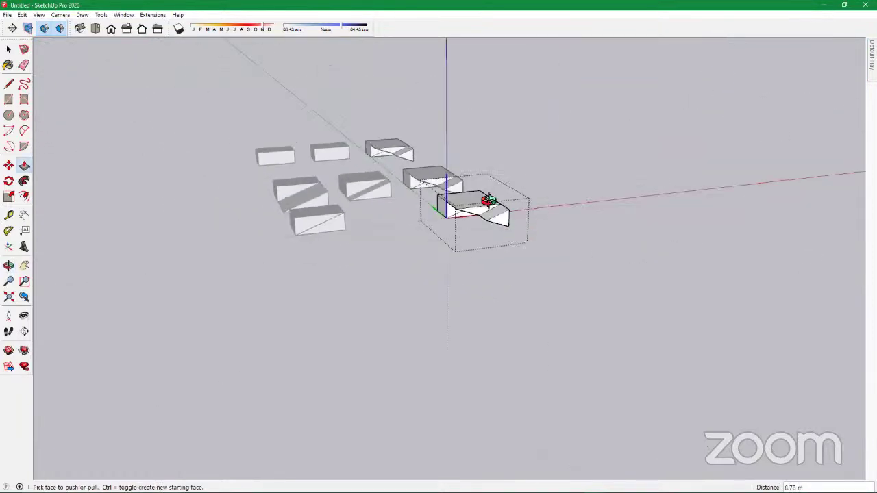
{"action": "scroll", "coordinate": [462, 198], "scroll_direction": "up", "scroll_amount": 4}
{"action": "middle_click_drag", "start_coordinate": [507, 249], "coordinate": [530, 231]}
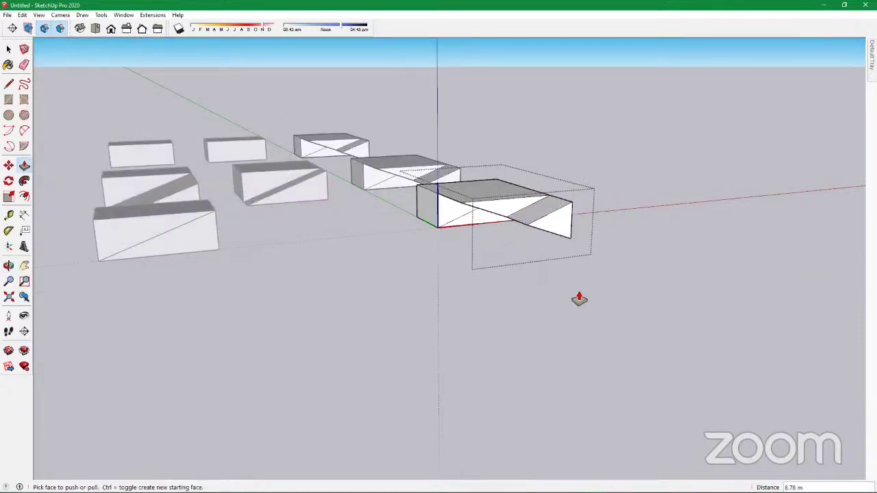
{"action": "key", "text": "space"}
{"action": "left_click", "coordinate": [651, 250]}
Examine the nine boxes from several angles, comparing the front-face changes on the loose boxes, the groups and the component copies
{"action": "scroll", "coordinate": [394, 243], "scroll_direction": "down", "scroll_amount": 5}
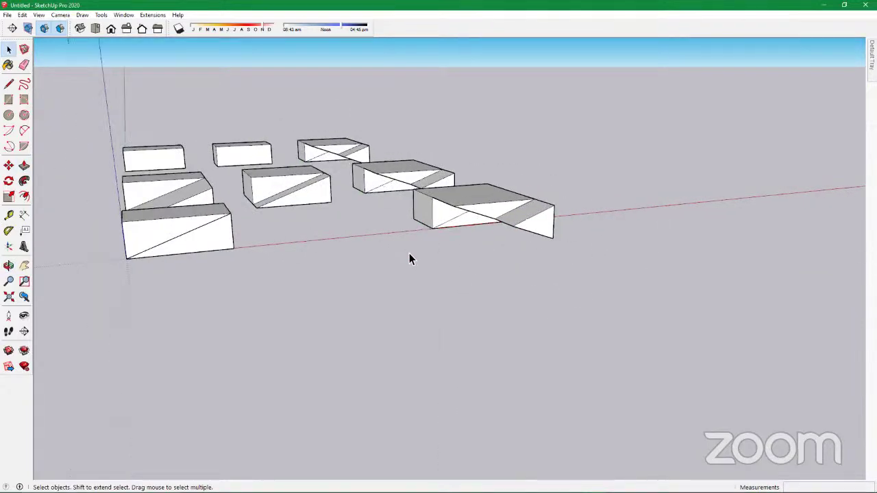
{"action": "middle_click_drag", "start_coordinate": [499, 244], "coordinate": [545, 272]}
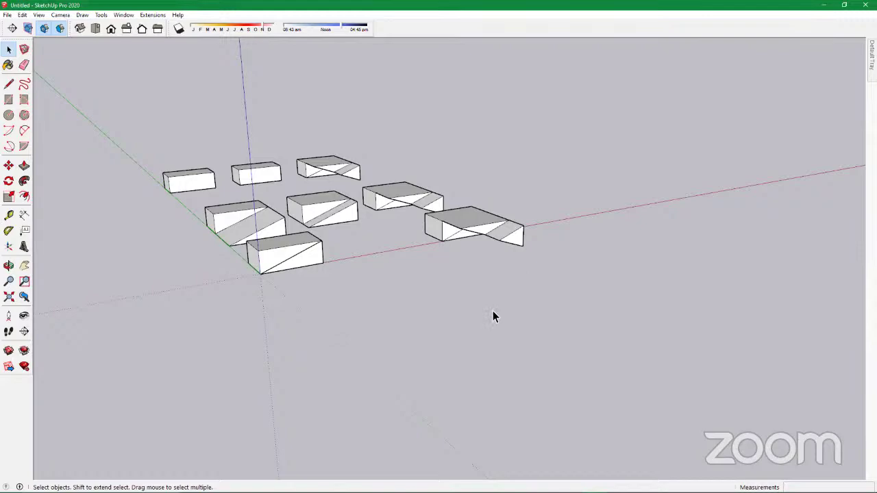
{"action": "scroll", "coordinate": [372, 196], "scroll_direction": "up", "scroll_amount": 3}
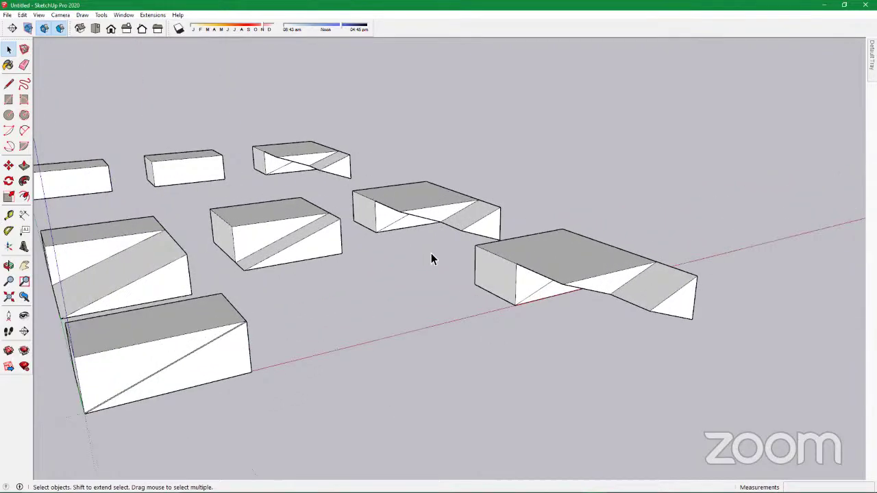
{"action": "scroll", "coordinate": [431, 254], "scroll_direction": "down", "scroll_amount": 4}
{"action": "middle_click_drag", "start_coordinate": [606, 368], "coordinate": [304, 293]}
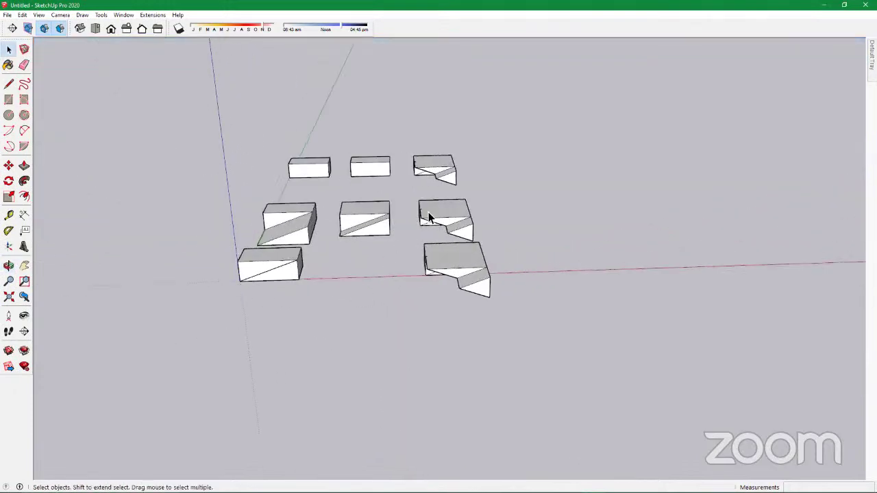
{"action": "scroll", "coordinate": [428, 211], "scroll_direction": "up", "scroll_amount": 3}
{"action": "middle_click_drag", "start_coordinate": [538, 341], "coordinate": [626, 322]}
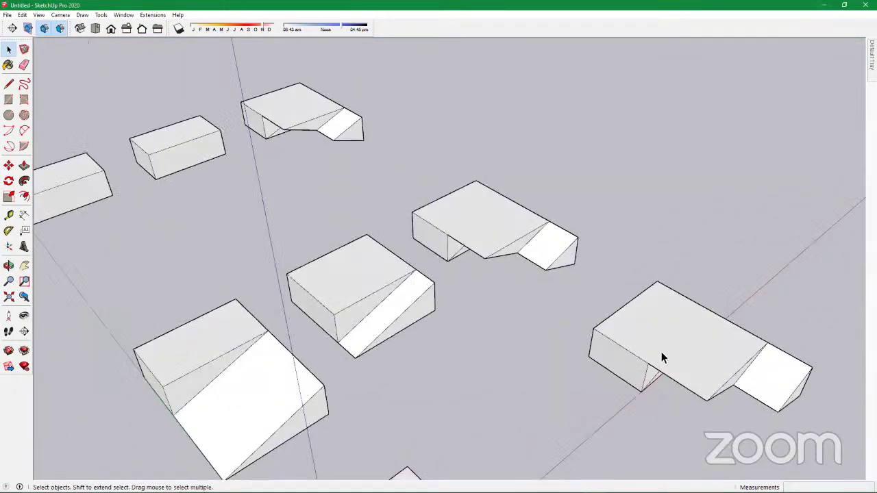
{"action": "scroll", "coordinate": [426, 259], "scroll_direction": "down", "scroll_amount": 4}
{"action": "middle_click_drag", "start_coordinate": [452, 270], "coordinate": [448, 301]}
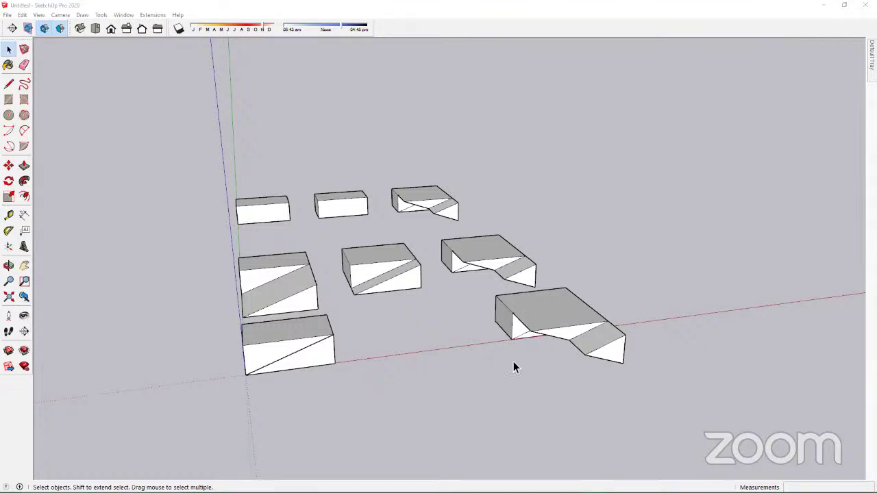
{"action": "middle_click_drag", "start_coordinate": [505, 315], "coordinate": [505, 284]}
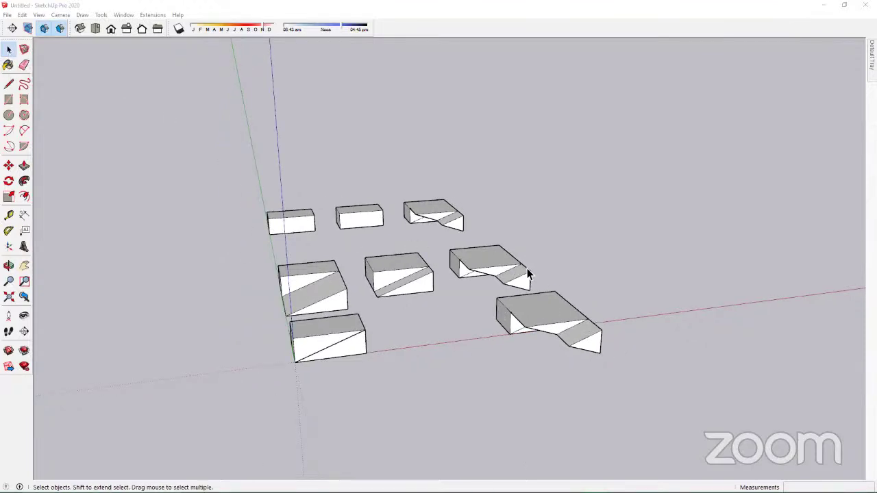
{"action": "middle_click_drag", "start_coordinate": [550, 253], "coordinate": [511, 318]}
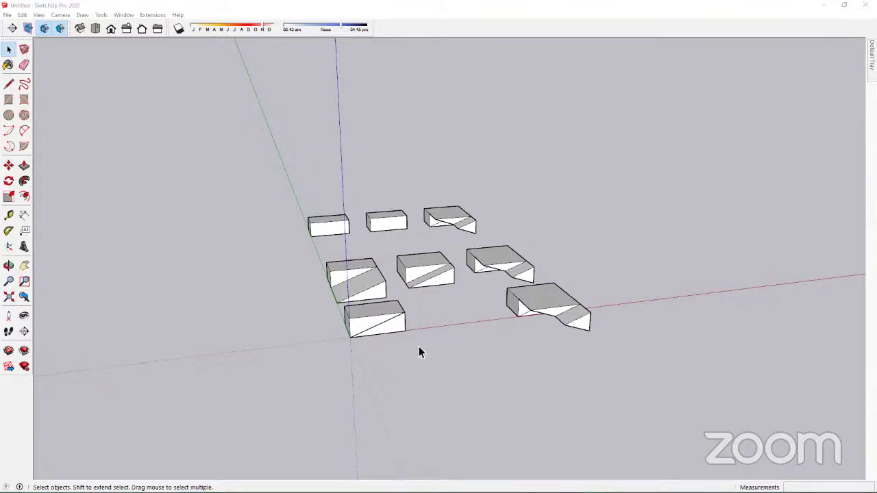
Select the lower front triangle of the loose box at the origin, select the whole box, and clear the selection
{"action": "scroll", "coordinate": [362, 333], "scroll_direction": "up", "scroll_amount": 2}
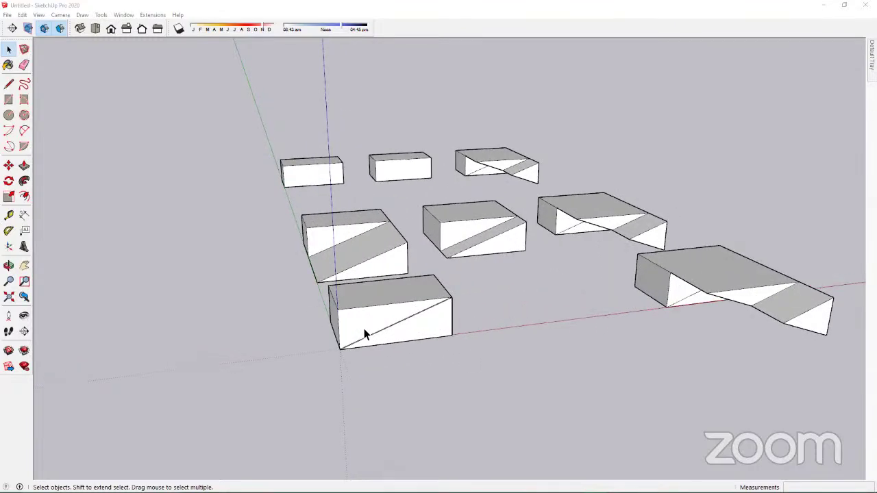
{"action": "left_click", "coordinate": [408, 333]}
{"action": "scroll", "coordinate": [355, 300], "scroll_direction": "down", "scroll_amount": 1}
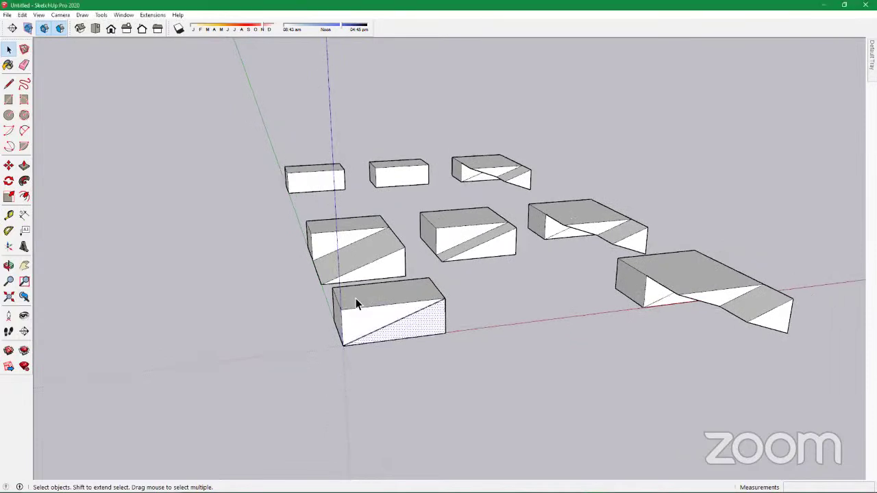
{"action": "scroll", "coordinate": [356, 299], "scroll_direction": "down", "scroll_amount": 2}
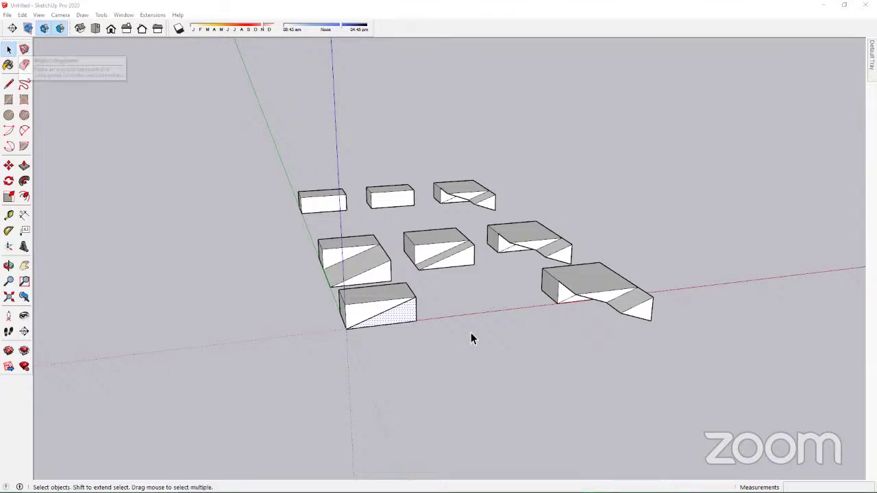
{"action": "scroll", "coordinate": [359, 316], "scroll_direction": "up", "scroll_amount": 2}
{"action": "left_click", "coordinate": [351, 315]}
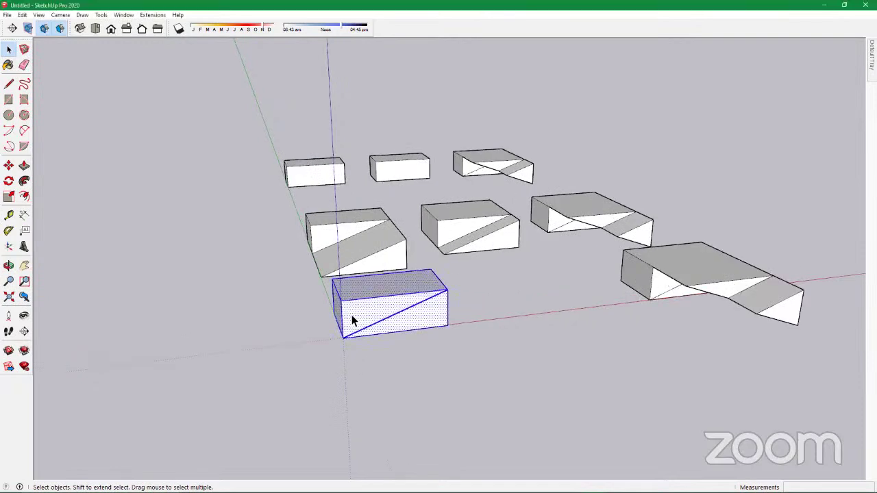
{"action": "left_click", "coordinate": [428, 358]}
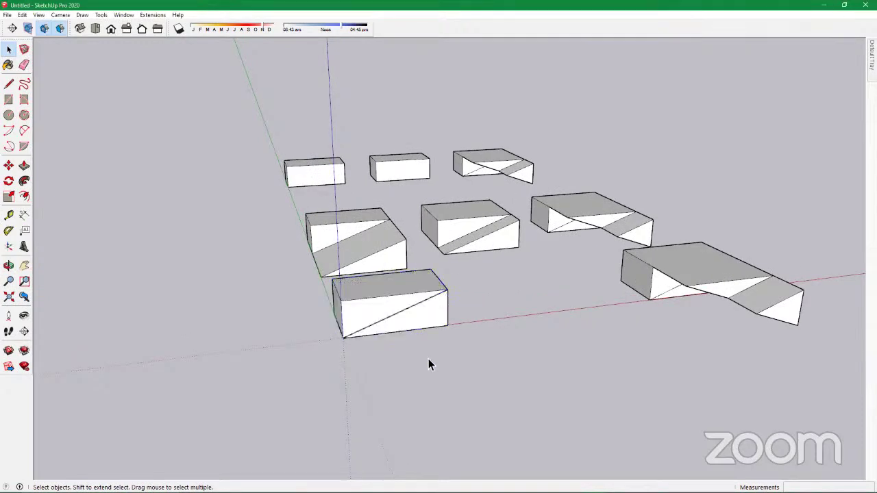
Select the whole extruded box in the middle row along the green axis repeatedly, clearing the selection each time
{"action": "left_click", "coordinate": [333, 239]}
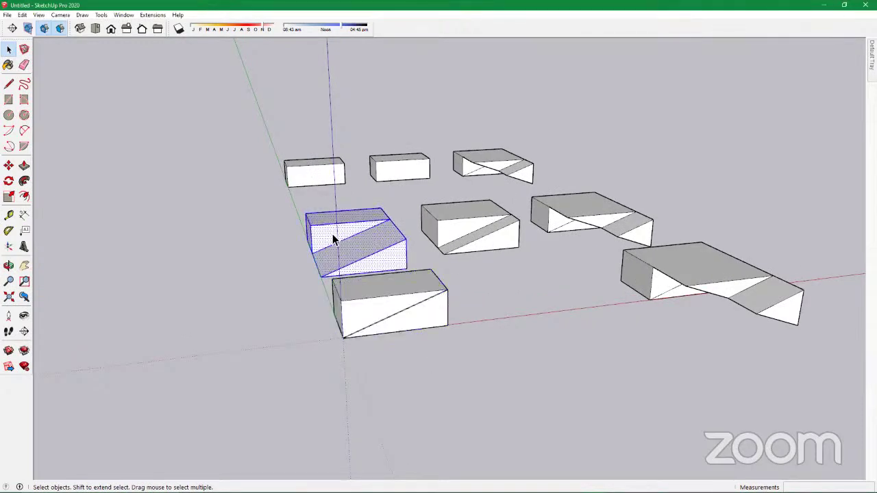
{"action": "left_click", "coordinate": [271, 265]}
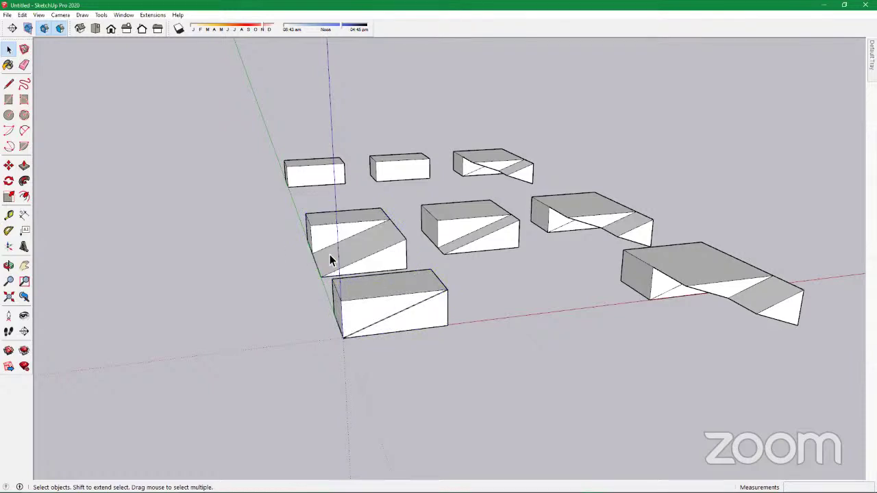
{"action": "left_click", "coordinate": [333, 242]}
{"action": "left_click", "coordinate": [257, 285]}
Select the middle-row box on the green axis, bring up the Create Component settings for it, and dismiss them and the selection
{"action": "left_click", "coordinate": [326, 240]}
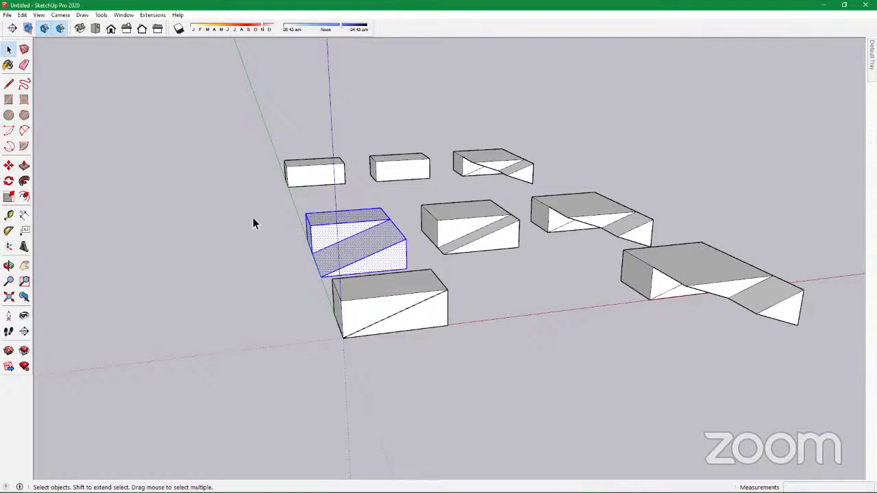
{"action": "middle_click_drag", "start_coordinate": [335, 294], "coordinate": [442, 264]}
{"action": "scroll", "coordinate": [442, 264], "scroll_direction": "up", "scroll_amount": 3}
{"action": "scroll", "coordinate": [463, 270], "scroll_direction": "down", "scroll_amount": 3}
{"action": "middle_click_drag", "start_coordinate": [442, 300], "coordinate": [173, 191]}
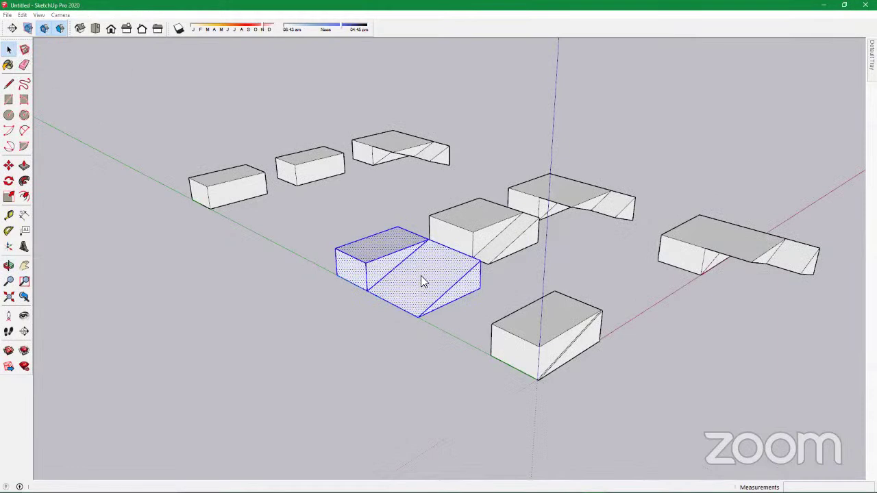
{"action": "key", "text": "g"}
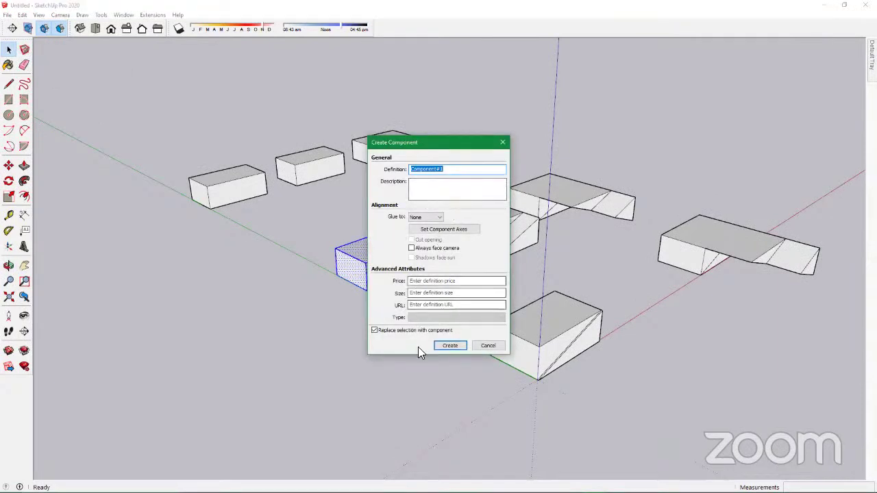
{"action": "left_click", "coordinate": [503, 143]}
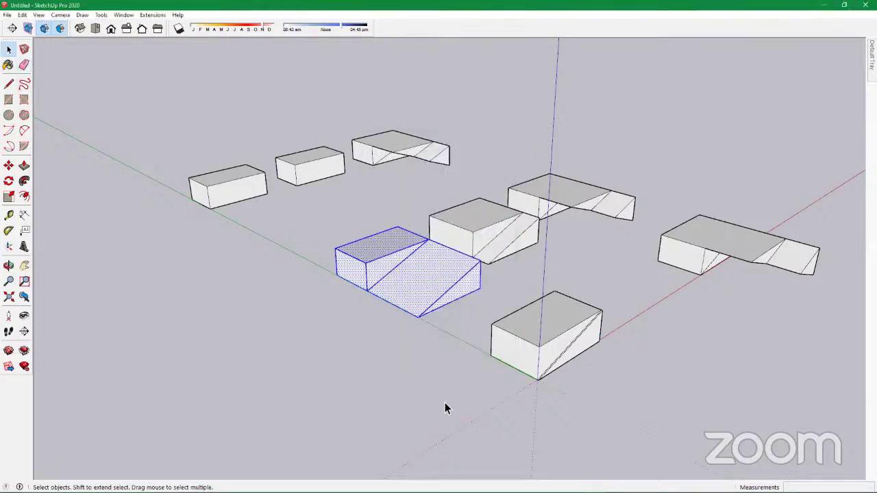
{"action": "right_click", "coordinate": [420, 277]}
{"action": "left_click", "coordinate": [292, 317]}
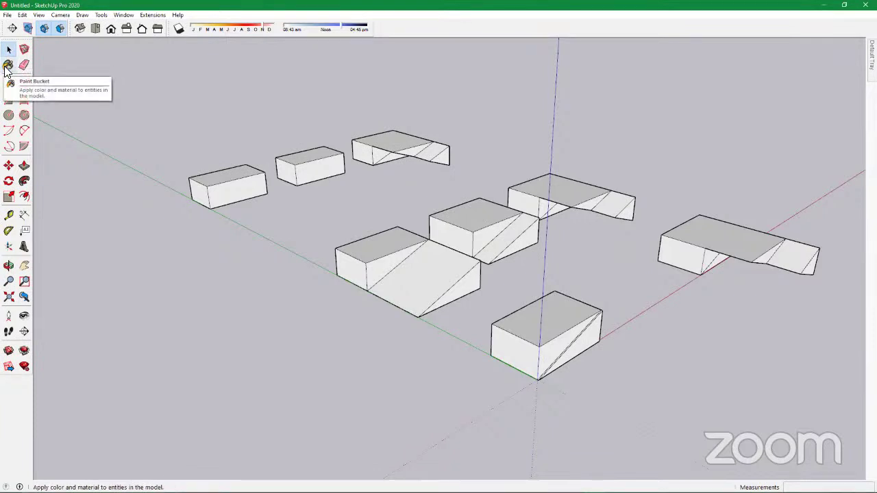
Activate the Paint Bucket tool and pin the Default Tray so it stays open
{"action": "left_click", "coordinate": [8, 66]}
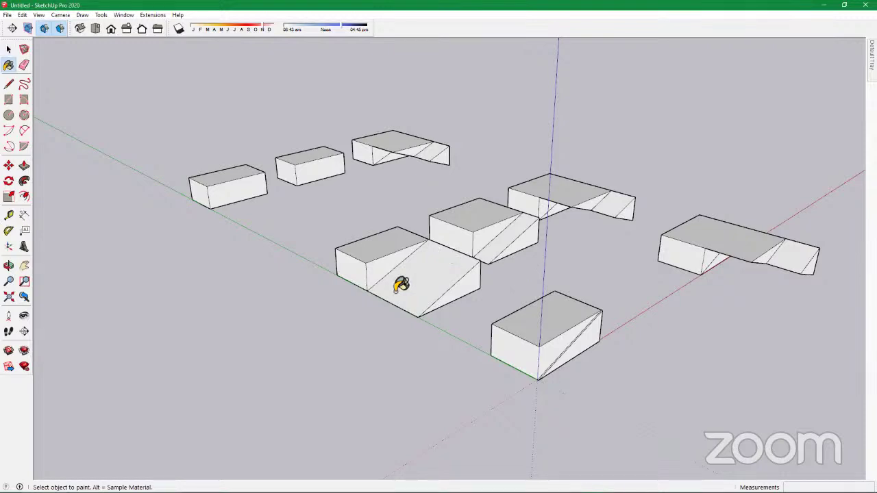
{"action": "scroll", "coordinate": [425, 185], "scroll_direction": "up", "scroll_amount": 3}
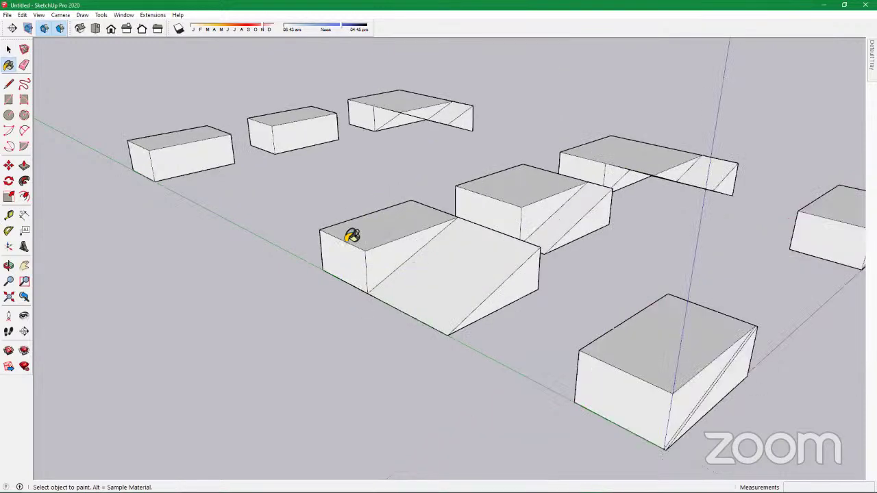
{"action": "scroll", "coordinate": [352, 213], "scroll_direction": "down", "scroll_amount": 2}
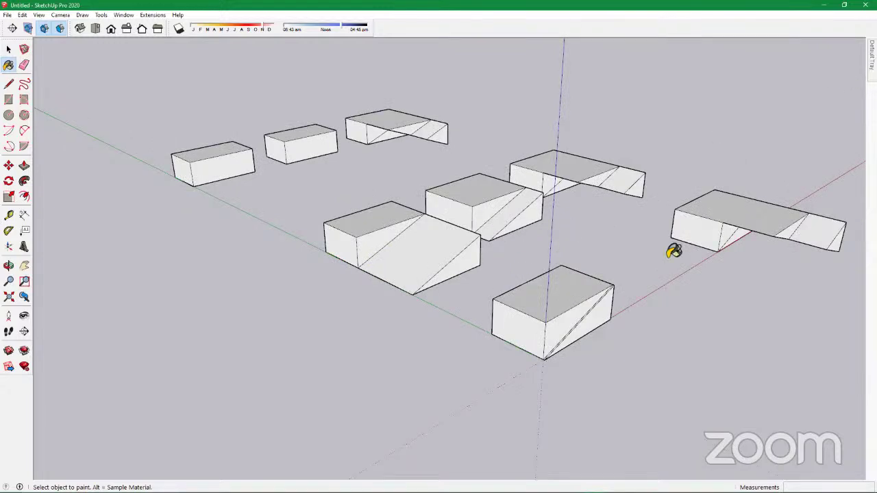
{"action": "mouse_move", "coordinate": [872, 55]}
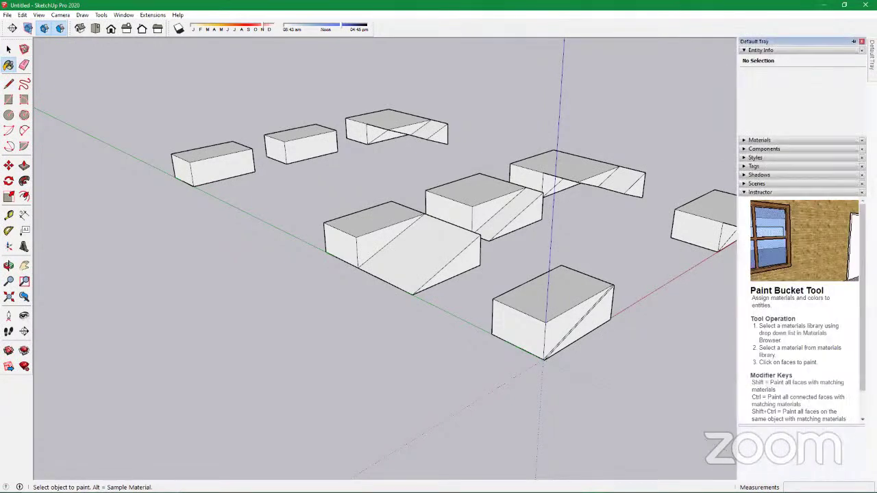
{"action": "left_click", "coordinate": [854, 43]}
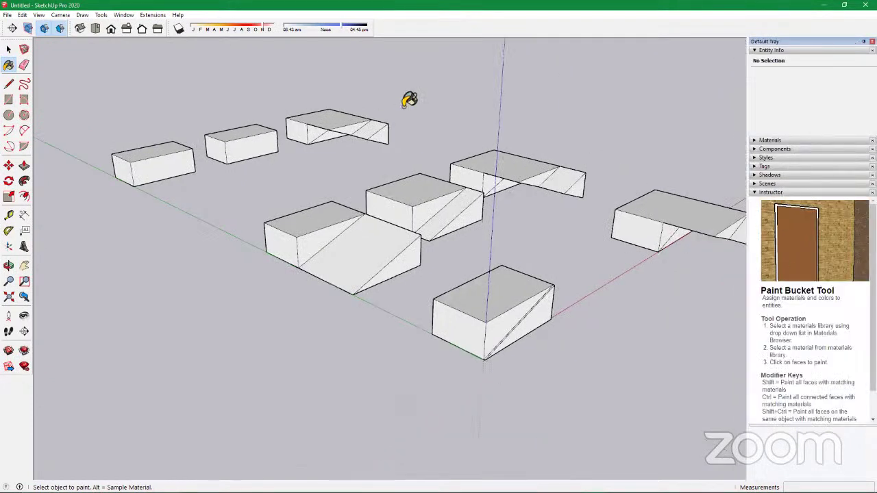
Expand the Materials browser to prepare for painting the boxes
{"action": "scroll", "coordinate": [327, 141], "scroll_direction": "down", "scroll_amount": 4}
{"action": "scroll", "coordinate": [548, 226], "scroll_direction": "up", "scroll_amount": 2}
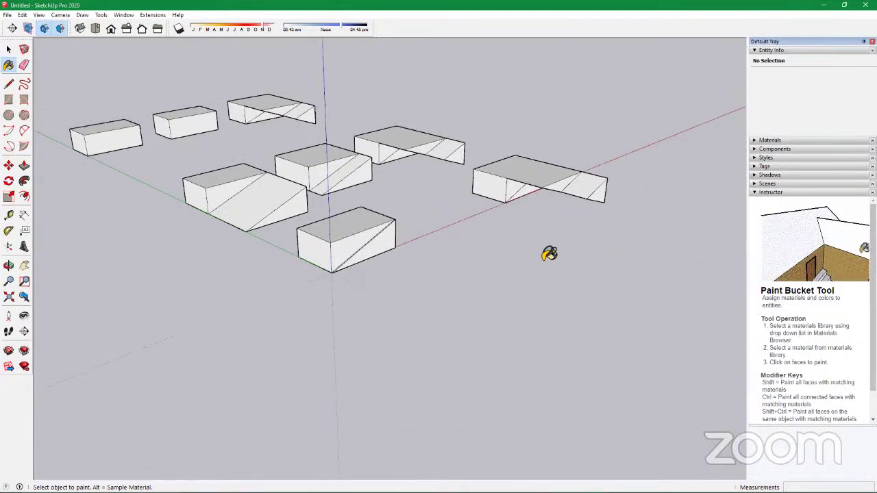
{"action": "scroll", "coordinate": [322, 220], "scroll_direction": "down", "scroll_amount": 2}
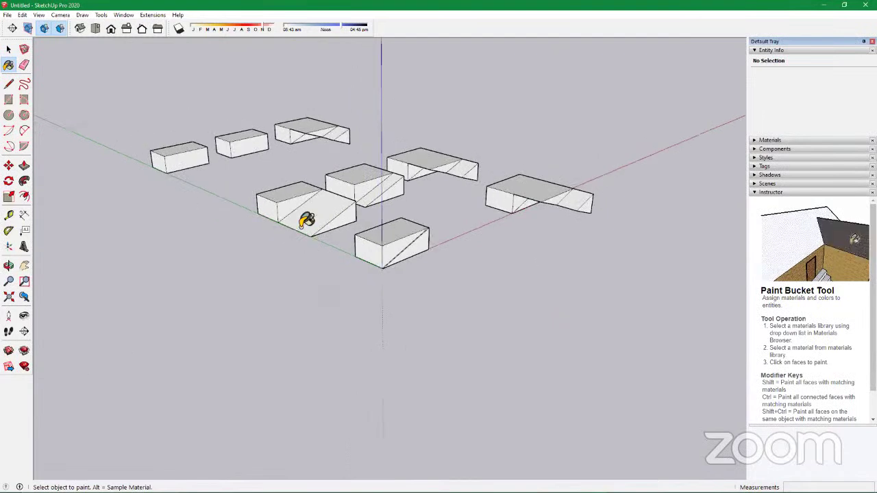
{"action": "left_click", "coordinate": [756, 141]}
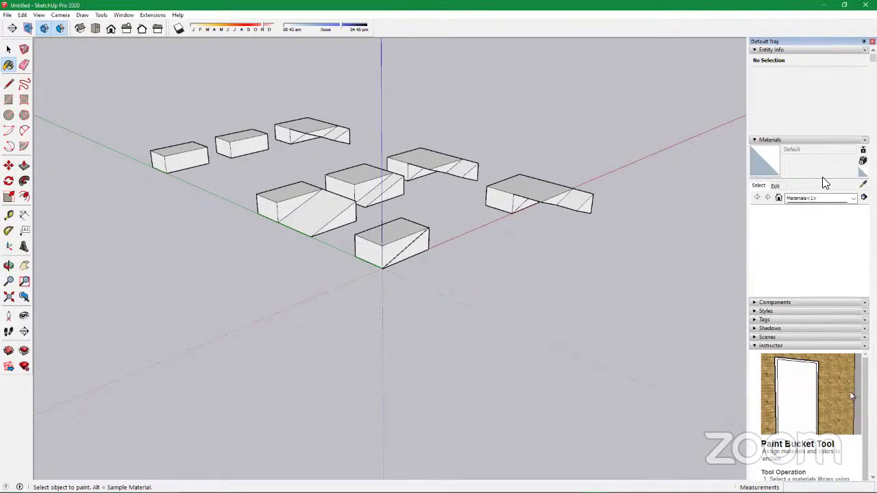
Collapse the Entity Info section of the Default Tray, reopening it once along the way
{"action": "left_click", "coordinate": [754, 51]}
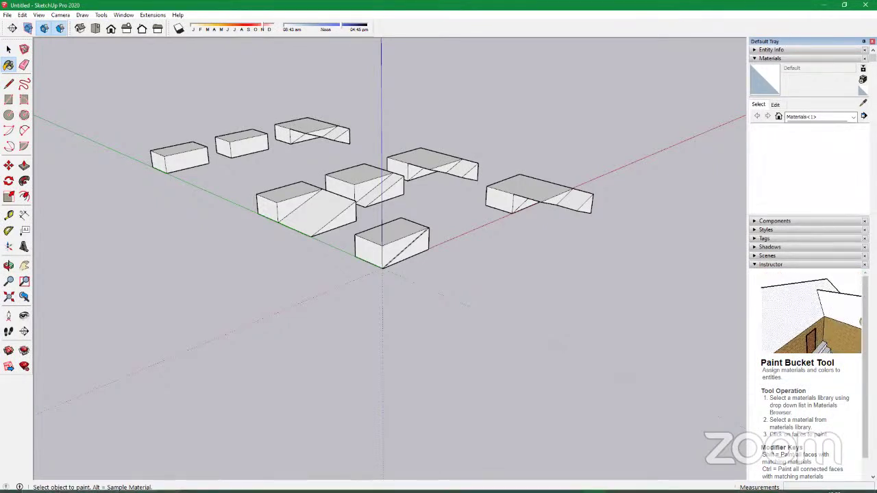
{"action": "left_click", "coordinate": [754, 50]}
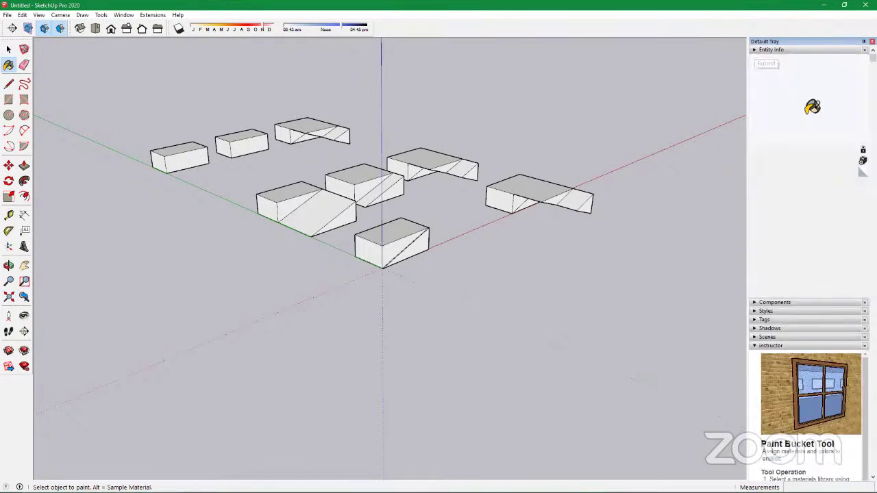
{"action": "left_click", "coordinate": [753, 49]}
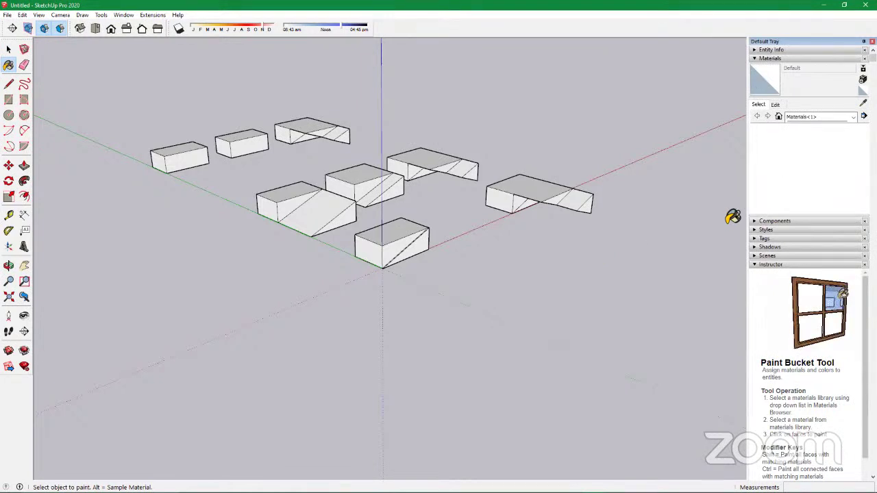
Expand and collapse the Components section of the tray, and collapse and reopen the Materials section
{"action": "left_click", "coordinate": [754, 222]}
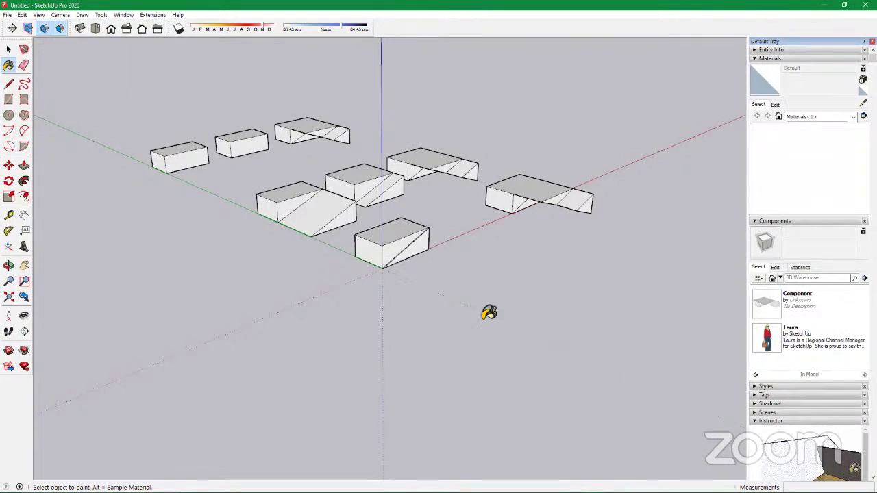
{"action": "scroll", "coordinate": [804, 348], "scroll_direction": "down", "scroll_amount": 3}
{"action": "scroll", "coordinate": [801, 334], "scroll_direction": "up", "scroll_amount": 1}
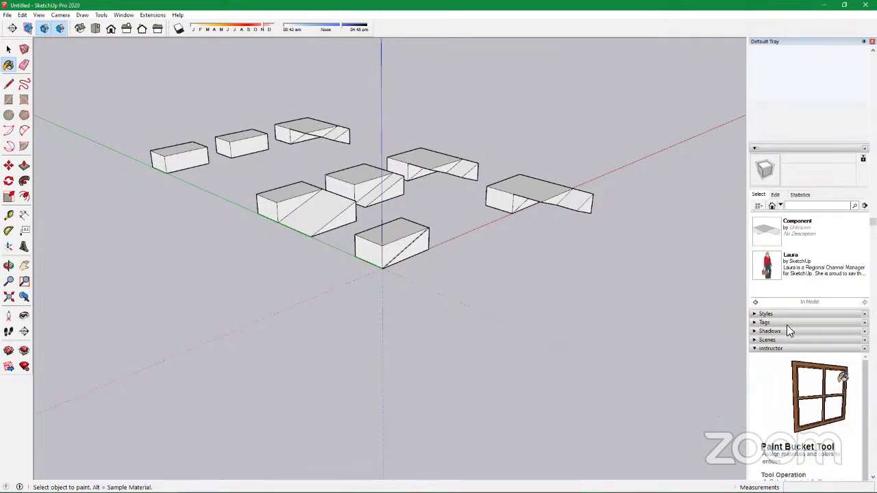
{"action": "scroll", "coordinate": [788, 327], "scroll_direction": "up", "scroll_amount": 2}
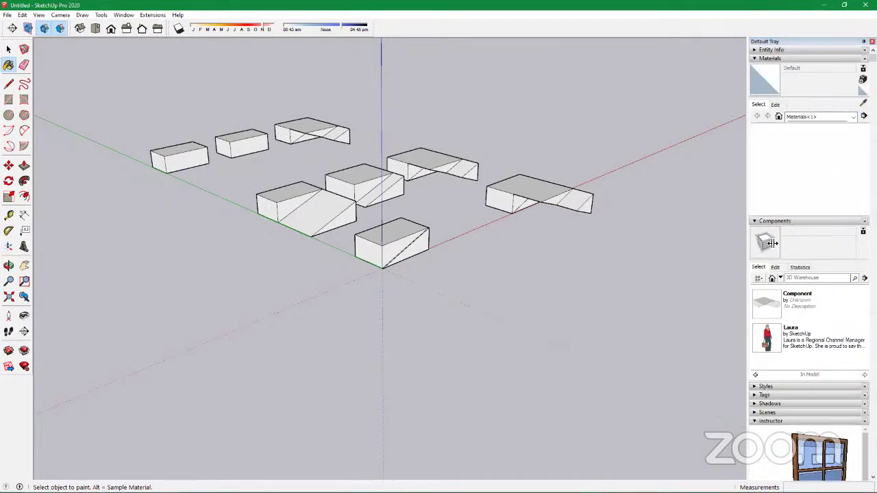
{"action": "left_click", "coordinate": [759, 221]}
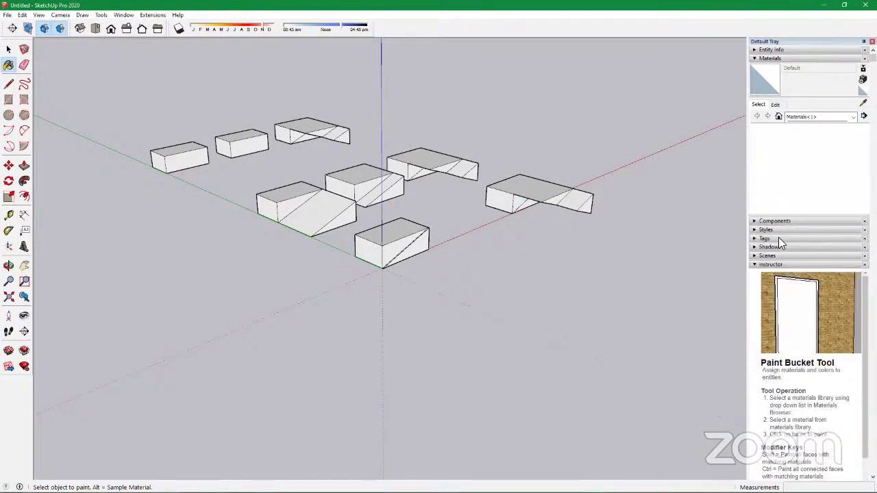
{"action": "left_click", "coordinate": [755, 60]}
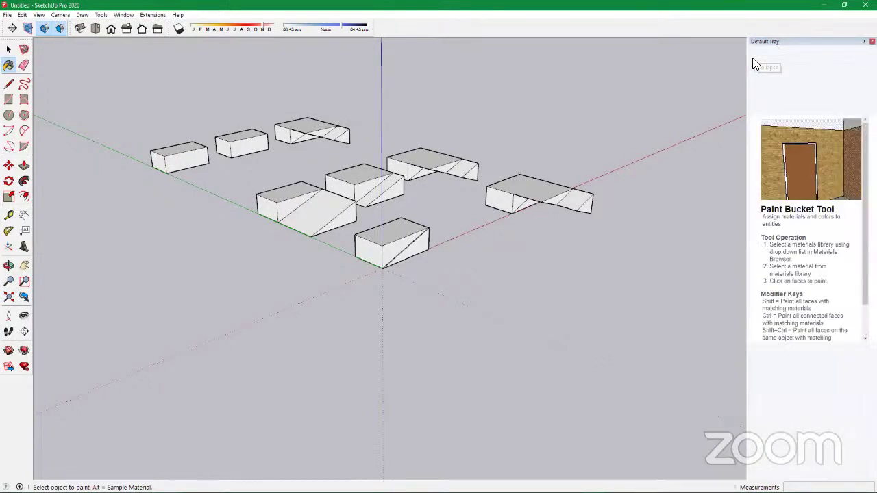
{"action": "left_click", "coordinate": [754, 59]}
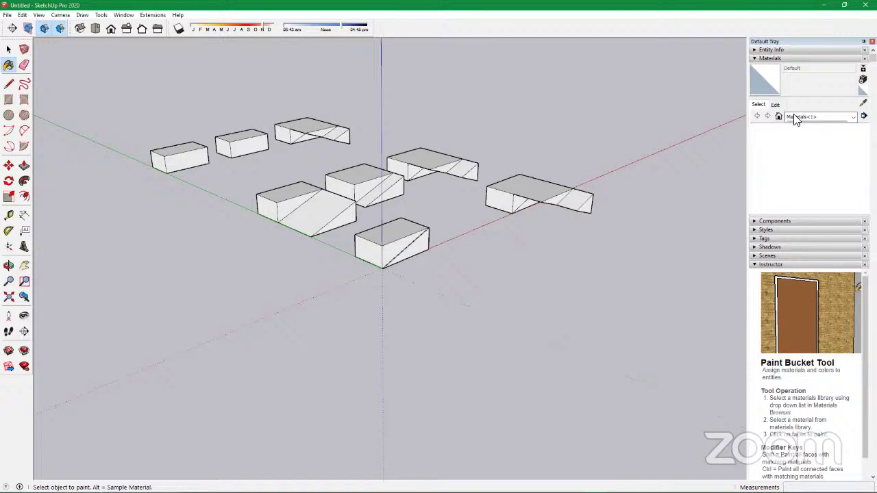
Show the In Model materials and expand the Components section below them
{"action": "left_click", "coordinate": [779, 117]}
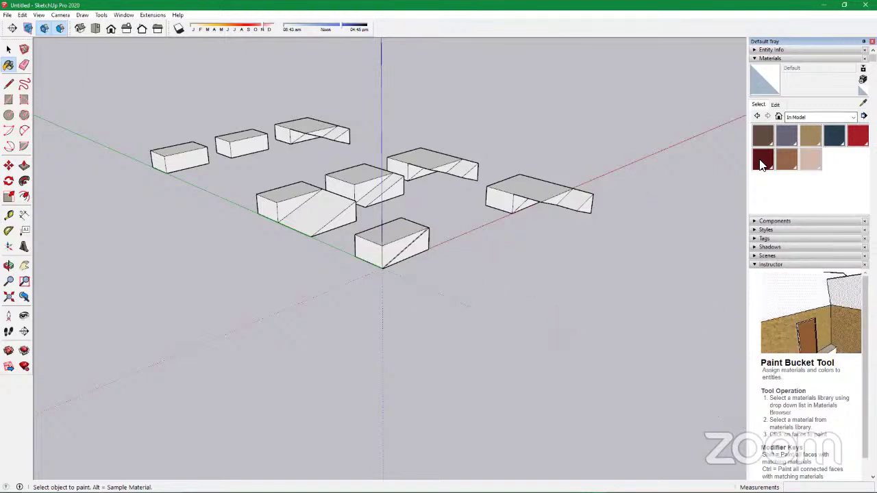
{"action": "left_click", "coordinate": [754, 222]}
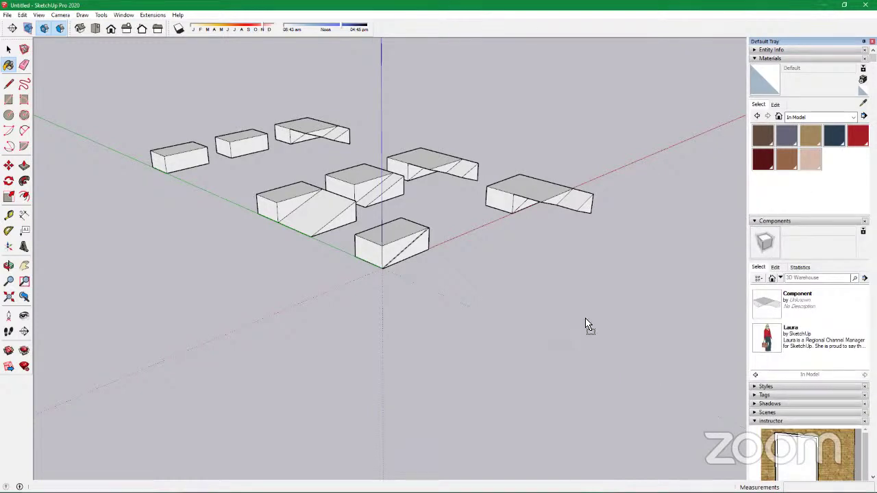
Examine the Laura figure up close with the Move tool active, comparing her clothing, hair and bag colours with the In Model materials
{"action": "key", "text": "m"}
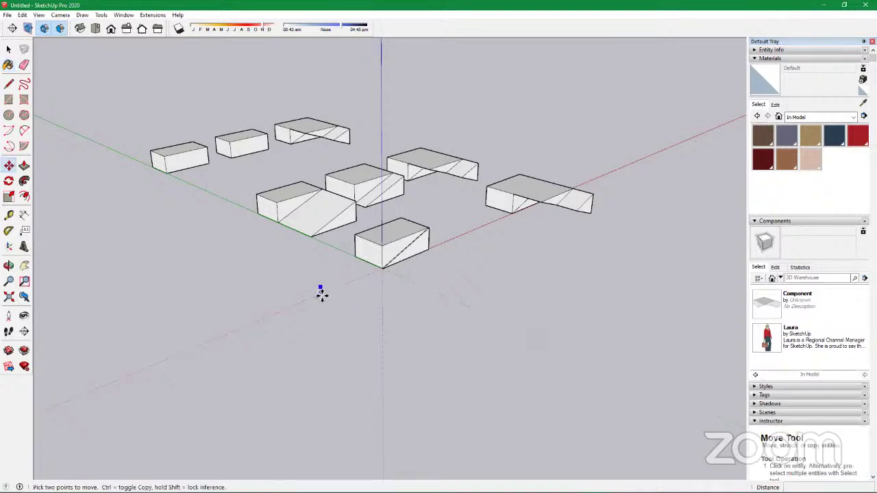
{"action": "scroll", "coordinate": [322, 295], "scroll_direction": "up", "scroll_amount": 8}
{"action": "scroll", "coordinate": [330, 261], "scroll_direction": "up", "scroll_amount": 3}
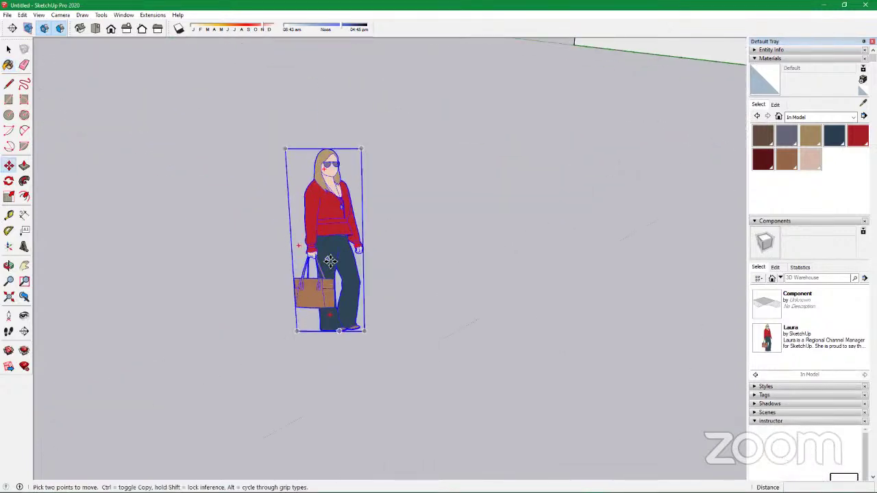
{"action": "scroll", "coordinate": [352, 254], "scroll_direction": "up", "scroll_amount": 3}
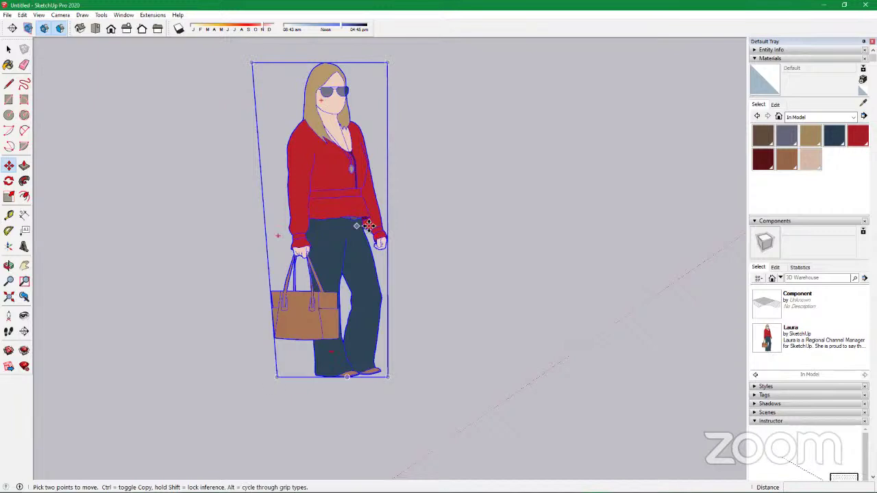
{"action": "scroll", "coordinate": [370, 227], "scroll_direction": "up", "scroll_amount": 4}
{"action": "scroll", "coordinate": [370, 229], "scroll_direction": "up", "scroll_amount": 2}
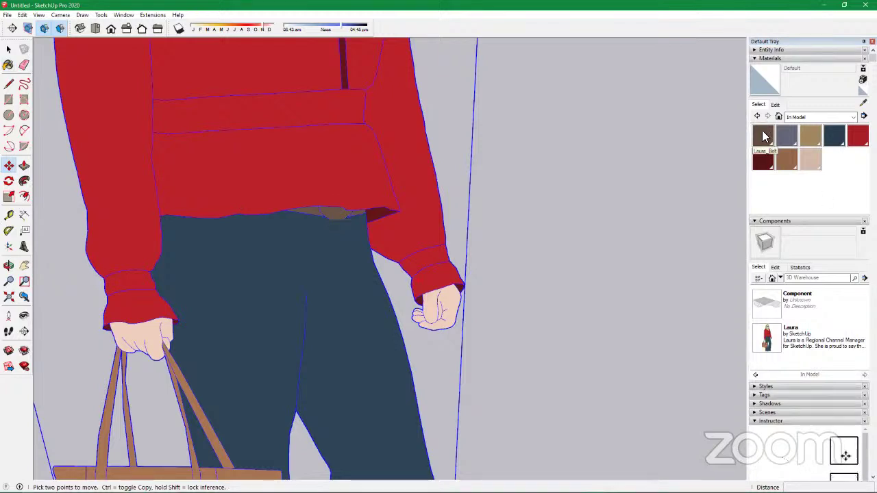
{"action": "scroll", "coordinate": [401, 270], "scroll_direction": "down", "scroll_amount": 3}
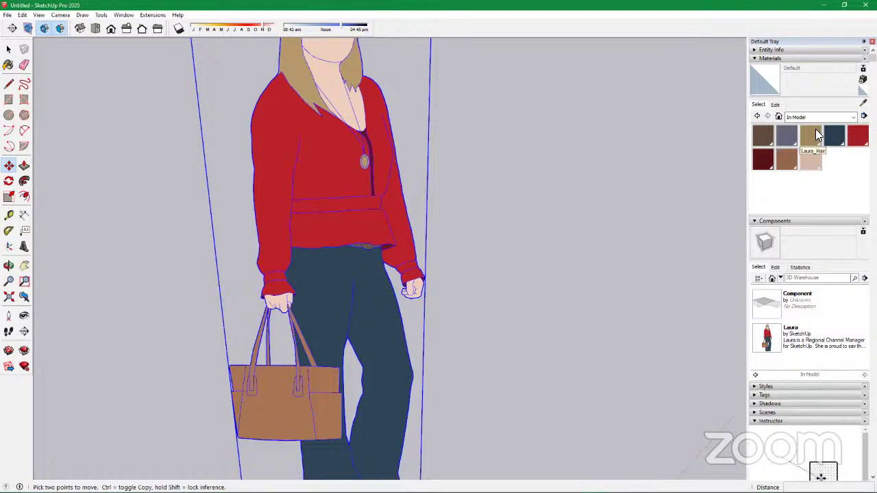
{"action": "scroll", "coordinate": [815, 135], "scroll_direction": "down", "scroll_amount": 2}
{"action": "scroll", "coordinate": [390, 346], "scroll_direction": "down", "scroll_amount": 5}
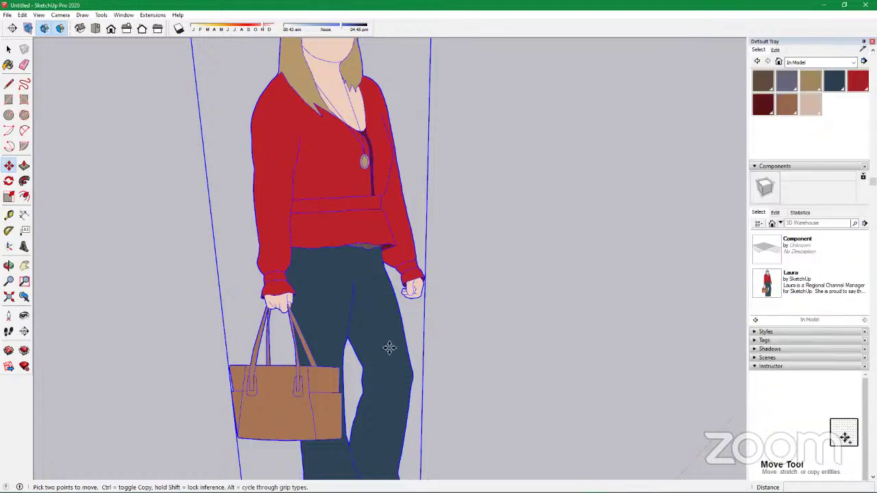
{"action": "scroll", "coordinate": [419, 383], "scroll_direction": "up", "scroll_amount": 1}
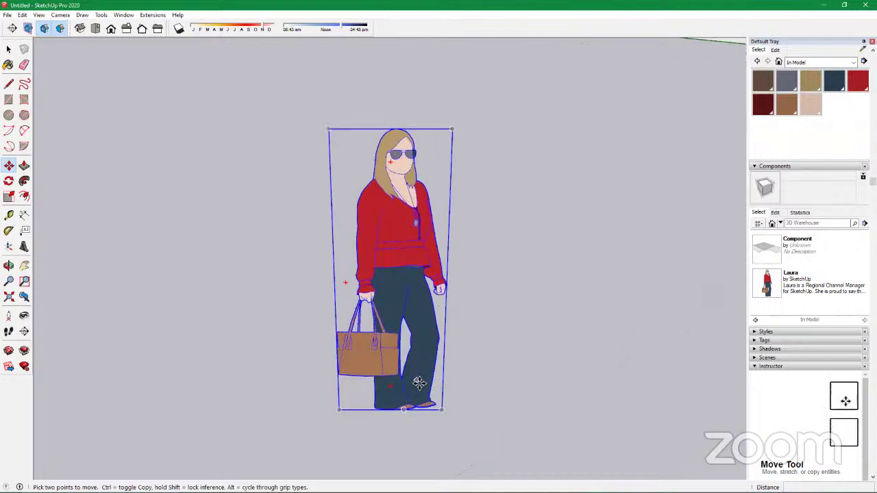
{"action": "scroll", "coordinate": [419, 382], "scroll_direction": "up", "scroll_amount": 2}
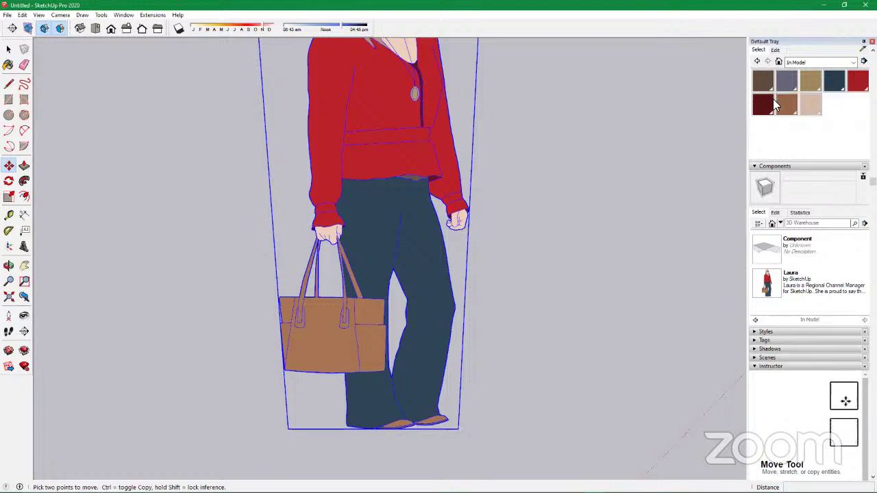
{"action": "scroll", "coordinate": [357, 300], "scroll_direction": "down", "scroll_amount": 5}
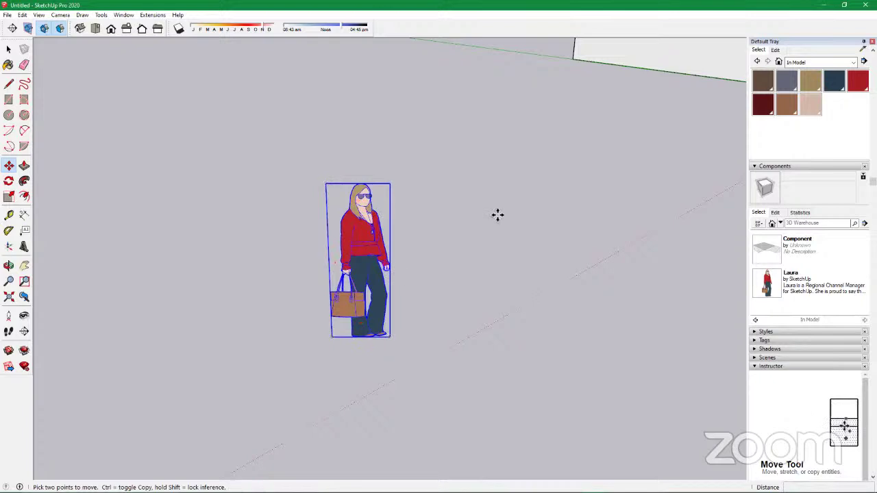
{"action": "scroll", "coordinate": [295, 248], "scroll_direction": "down", "scroll_amount": 4}
{"action": "scroll", "coordinate": [442, 348], "scroll_direction": "down", "scroll_amount": 3}
{"action": "scroll", "coordinate": [462, 335], "scroll_direction": "down", "scroll_amount": 6}
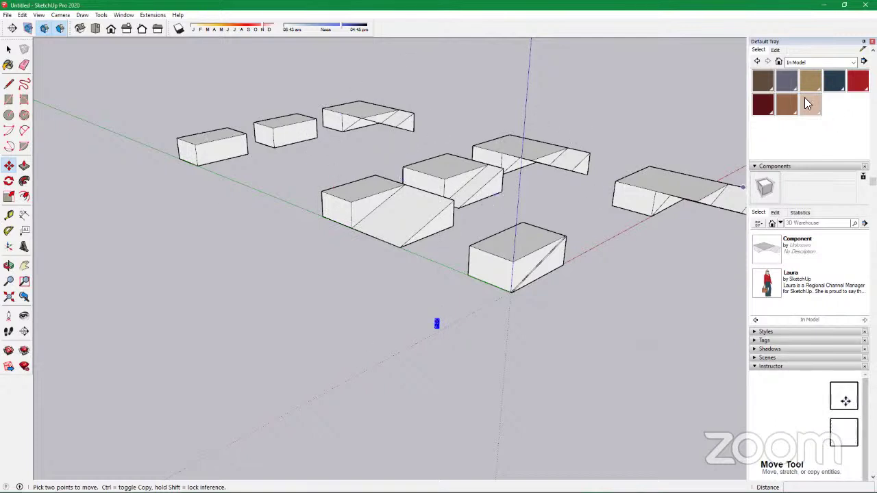
Switch to the Select tool, open the Colors-Named material library and look through its swatches
{"action": "left_click", "coordinate": [7, 49]}
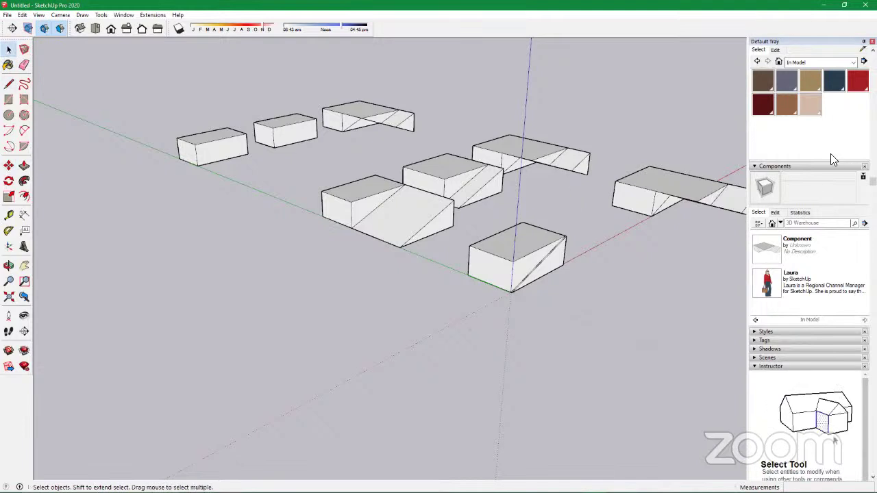
{"action": "scroll", "coordinate": [809, 110], "scroll_direction": "up", "scroll_amount": 2}
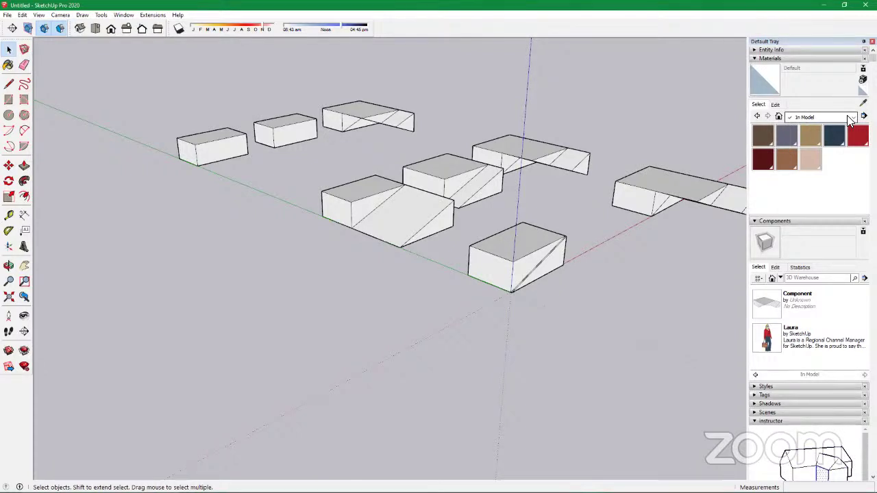
{"action": "left_click", "coordinate": [849, 117]}
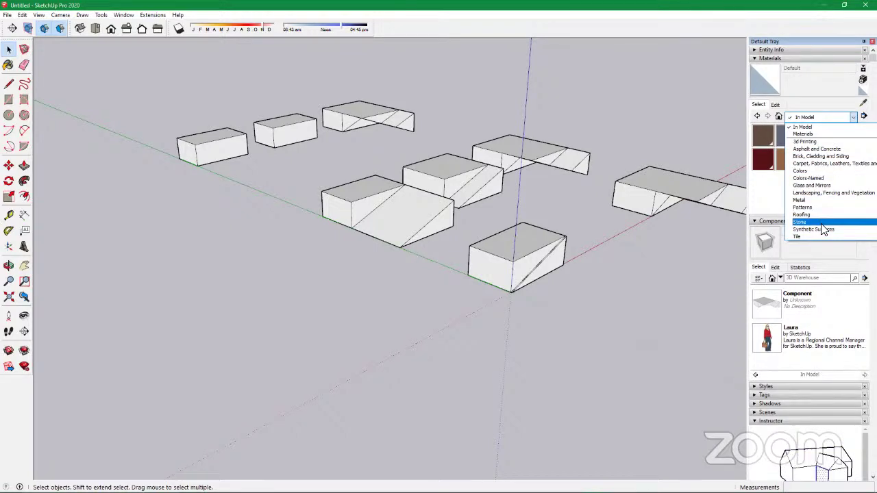
{"action": "left_click", "coordinate": [806, 135]}
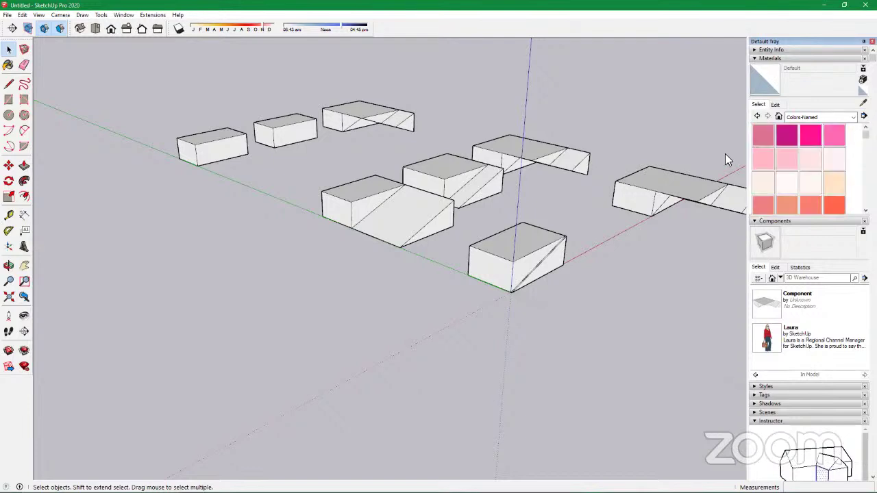
{"action": "scroll", "coordinate": [802, 178], "scroll_direction": "down", "scroll_amount": 2}
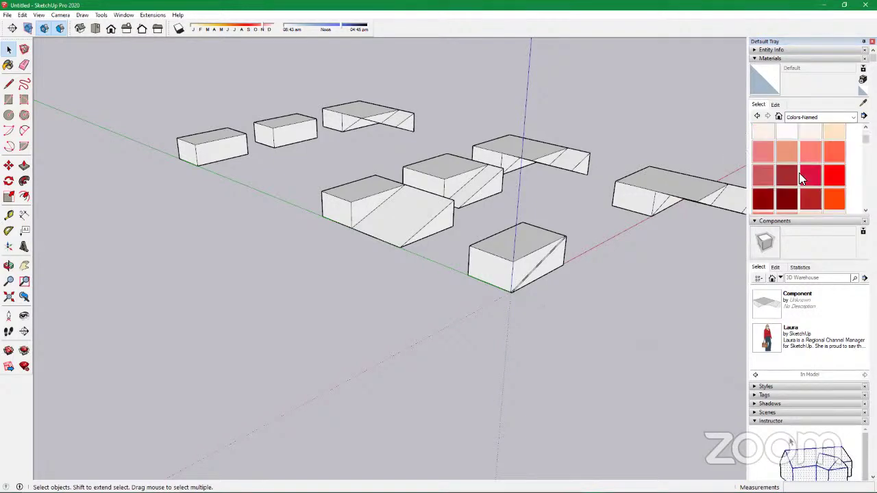
{"action": "scroll", "coordinate": [799, 175], "scroll_direction": "down", "scroll_amount": 3}
{"action": "scroll", "coordinate": [802, 170], "scroll_direction": "down", "scroll_amount": 3}
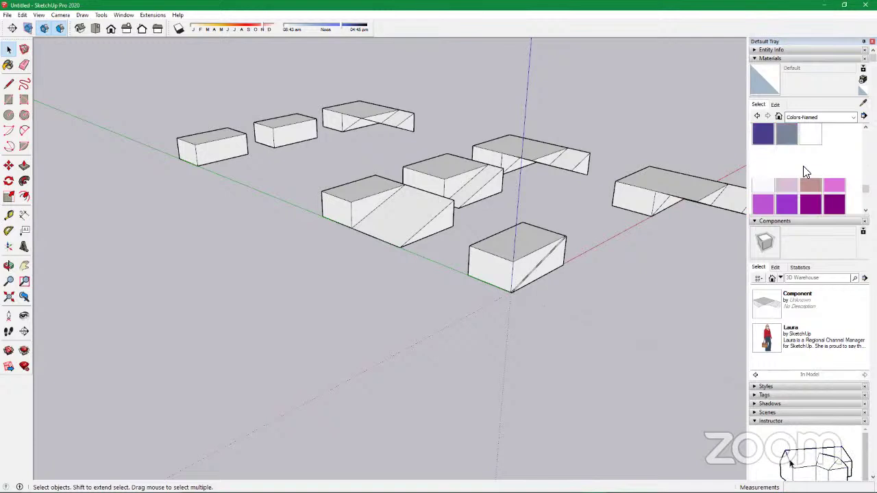
{"action": "scroll", "coordinate": [805, 171], "scroll_direction": "up", "scroll_amount": 5}
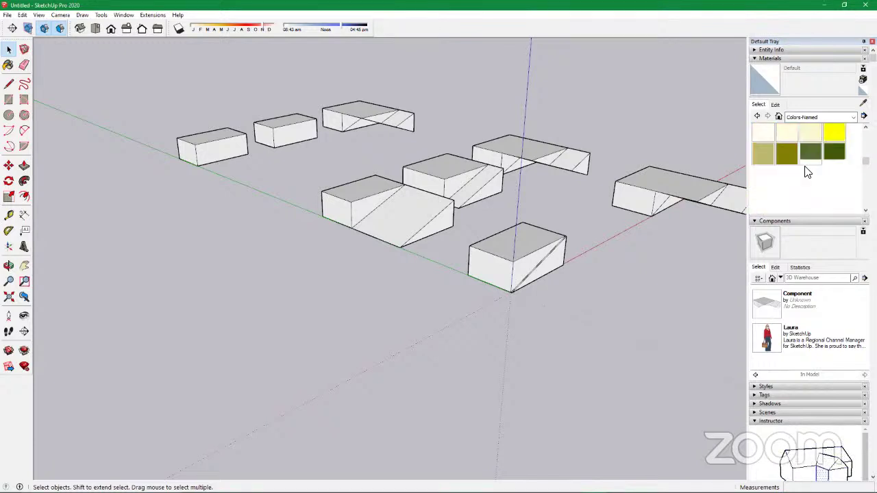
{"action": "scroll", "coordinate": [807, 171], "scroll_direction": "down", "scroll_amount": 5}
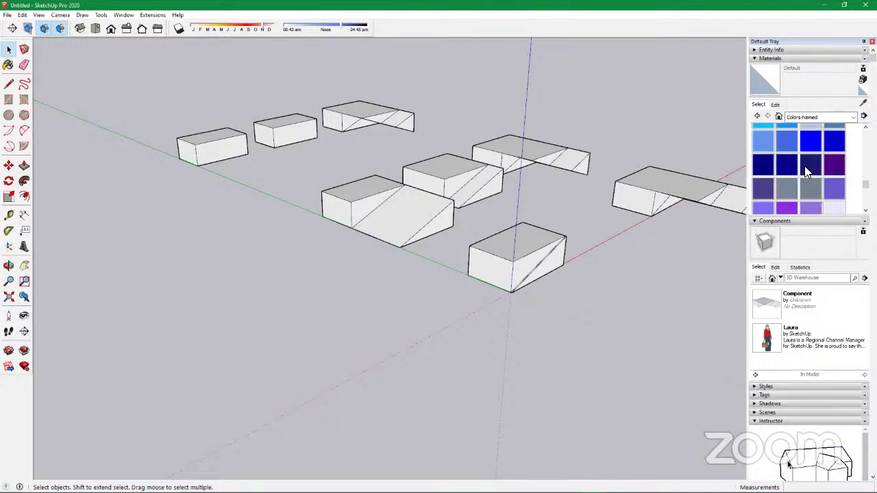
{"action": "scroll", "coordinate": [807, 171], "scroll_direction": "down", "scroll_amount": 3}
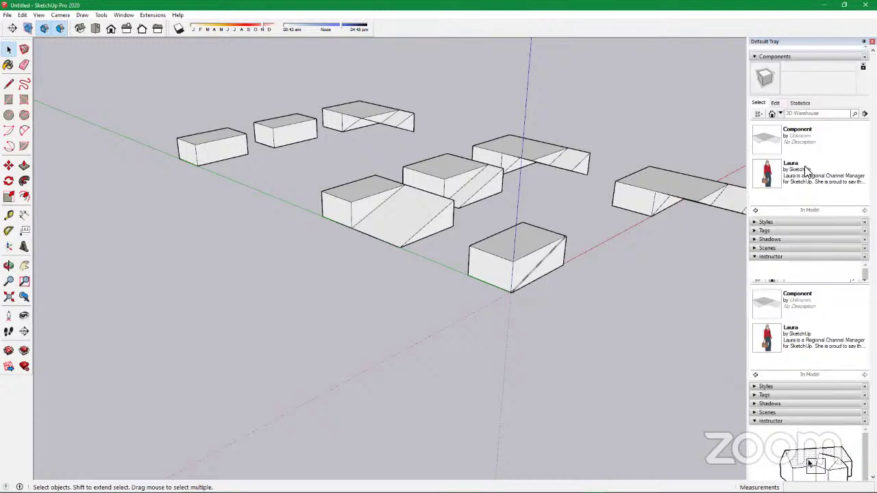
{"action": "scroll", "coordinate": [805, 170], "scroll_direction": "up", "scroll_amount": 3}
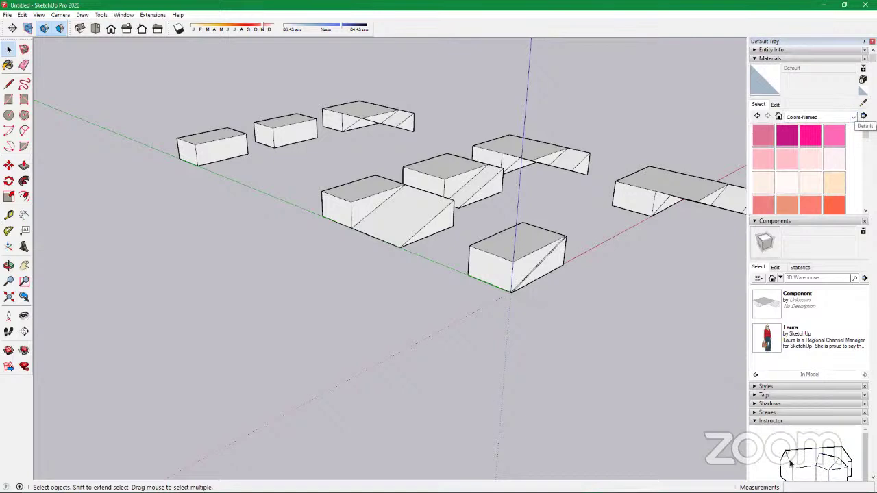
Paint the triangular end face of the sloped box on the green axis with Brick Rough Dark from Brick, Cladding and Siding
{"action": "left_click", "coordinate": [848, 118]}
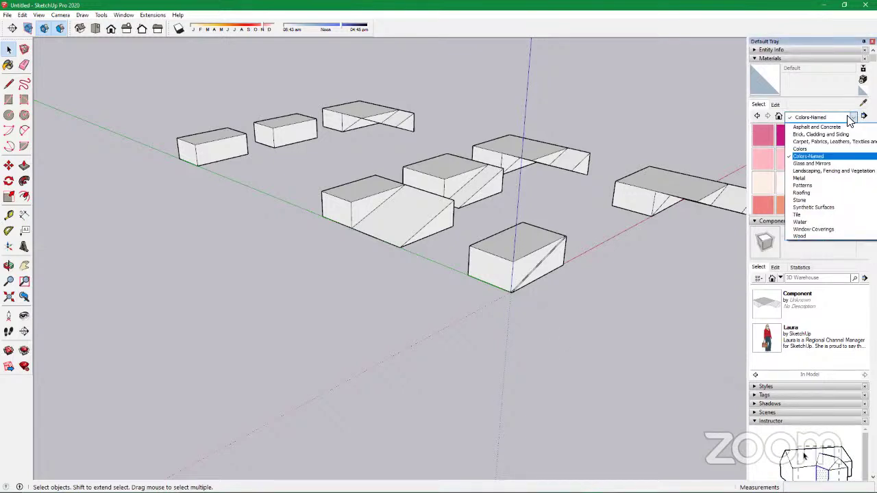
{"action": "left_click", "coordinate": [814, 134]}
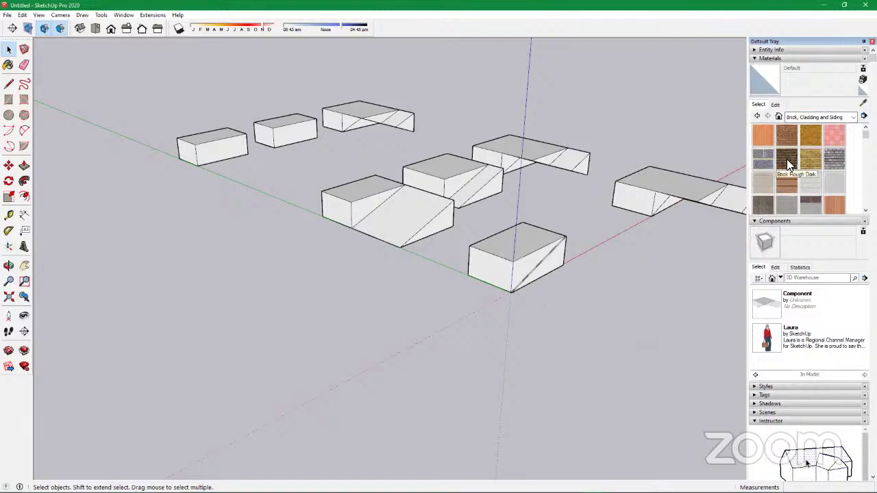
{"action": "left_click", "coordinate": [448, 220]}
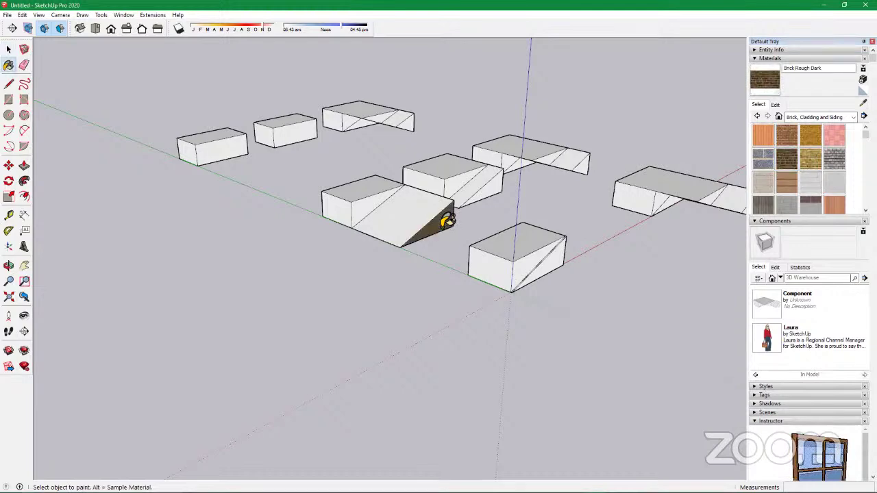
{"action": "scroll", "coordinate": [446, 221], "scroll_direction": "up", "scroll_amount": 3}
{"action": "scroll", "coordinate": [447, 220], "scroll_direction": "up", "scroll_amount": 5}
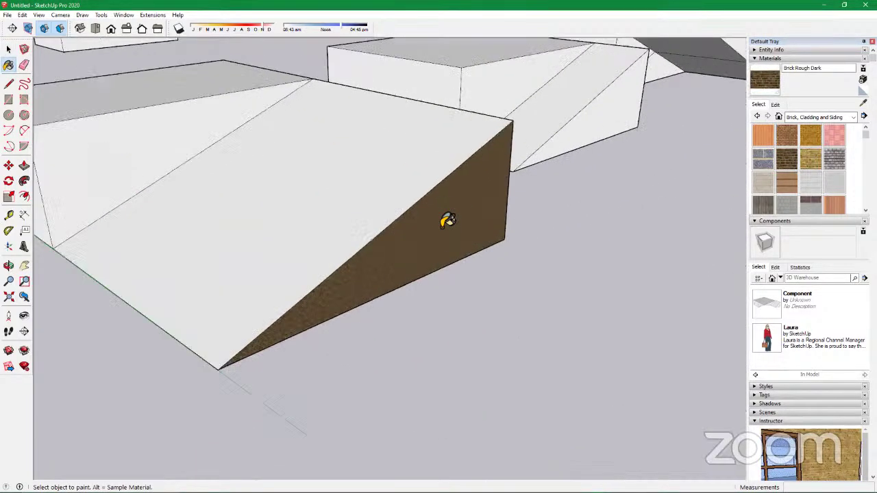
Examine the Brick Rough Dark texture up close on the triangular end face of the sloped box
{"action": "mouse_move", "coordinate": [446, 219]}
{"action": "middle_mouse_down"}
{"action": "mouse_move", "coordinate": [406, 172]}
{"action": "mouse_move", "coordinate": [357, 155]}
{"action": "middle_mouse_up"}
{"action": "scroll", "coordinate": [394, 170], "scroll_direction": "up", "scroll_amount": 2}
{"action": "scroll", "coordinate": [395, 170], "scroll_direction": "up", "scroll_amount": 2}
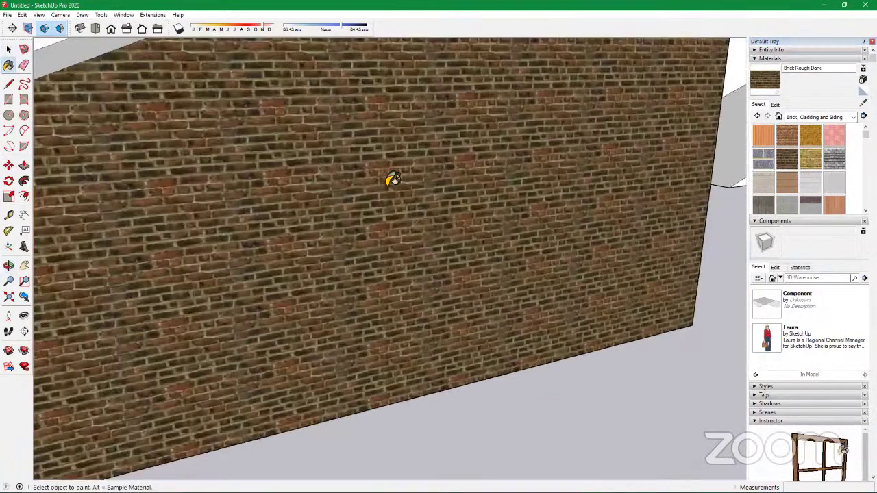
{"action": "scroll", "coordinate": [421, 184], "scroll_direction": "up", "scroll_amount": 1}
{"action": "scroll", "coordinate": [421, 183], "scroll_direction": "down", "scroll_amount": 4}
{"action": "scroll", "coordinate": [421, 182], "scroll_direction": "down", "scroll_amount": 3}
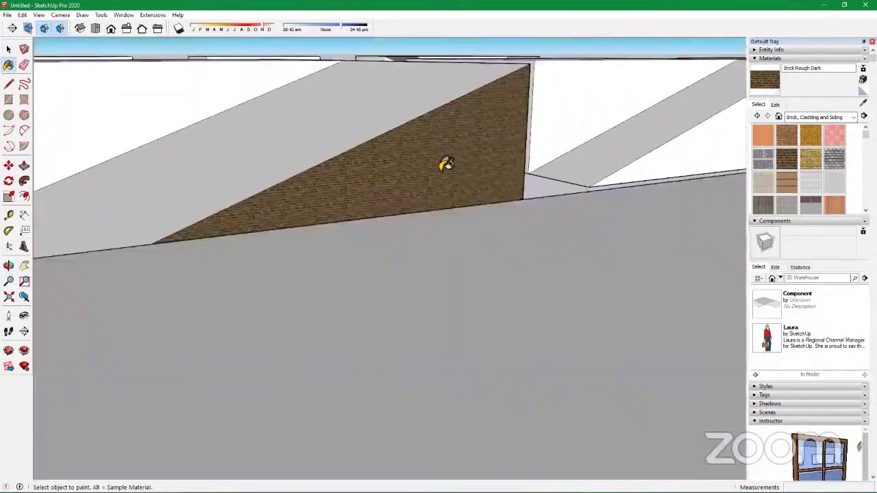
{"action": "middle_click_drag", "start_coordinate": [427, 168], "coordinate": [358, 208]}
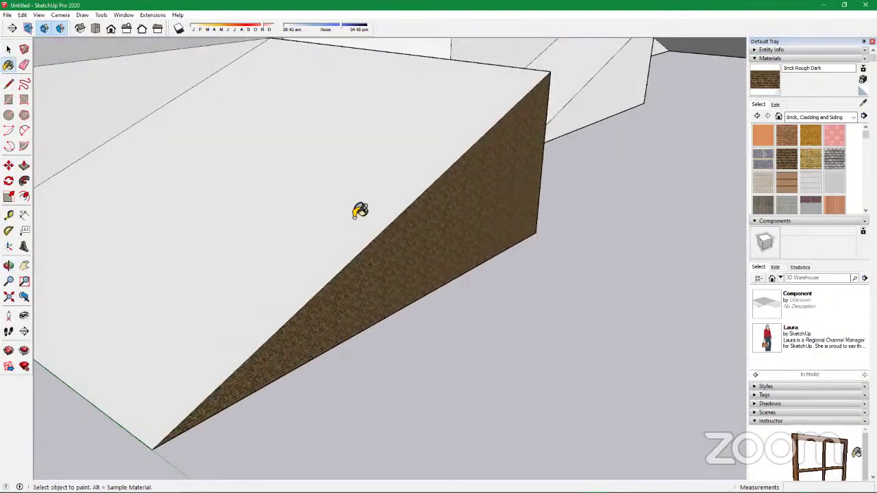
Paint the box's sloped face, the adjoining triangular side face and the upright end face with Brick Rough Dark
{"action": "scroll", "coordinate": [352, 207], "scroll_direction": "down", "scroll_amount": 4}
{"action": "scroll", "coordinate": [329, 209], "scroll_direction": "up", "scroll_amount": 2}
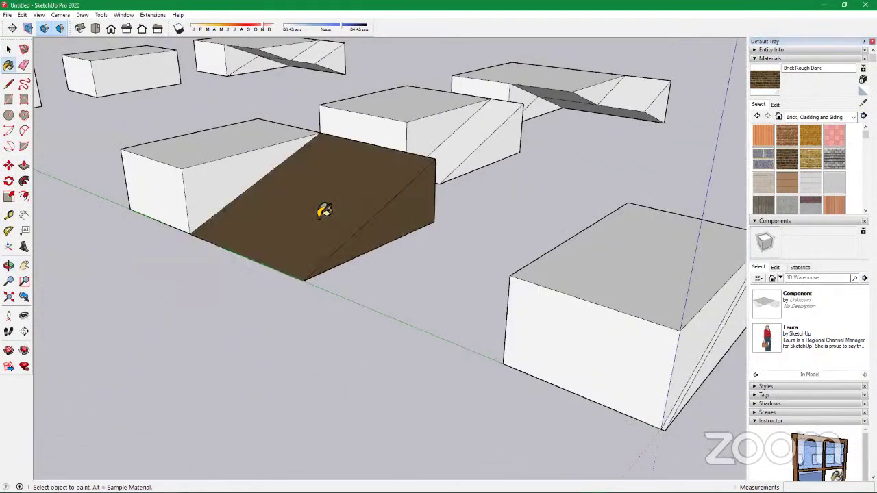
{"action": "left_click", "coordinate": [233, 183]}
{"action": "left_click", "coordinate": [169, 193]}
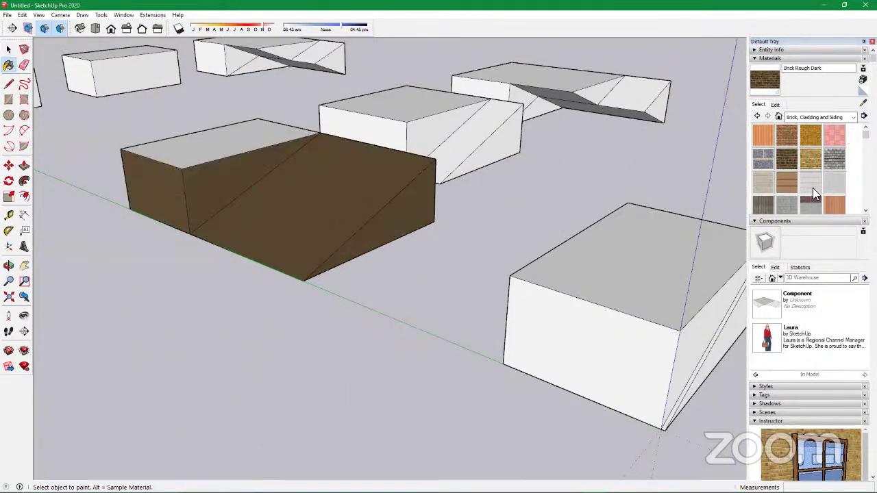
Undo the dark brick on the upright faces and paint them and the flat top with Brick Basket
{"action": "left_click", "coordinate": [833, 135]}
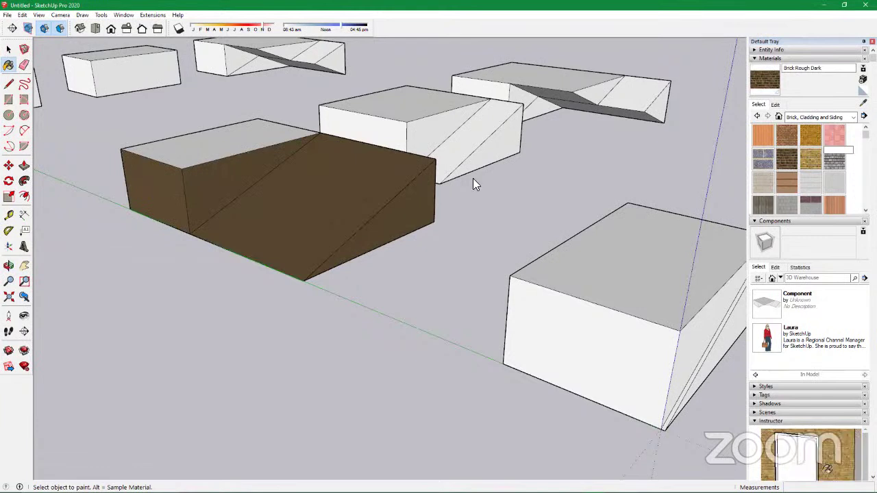
{"action": "scroll", "coordinate": [313, 251], "scroll_direction": "down", "scroll_amount": 4}
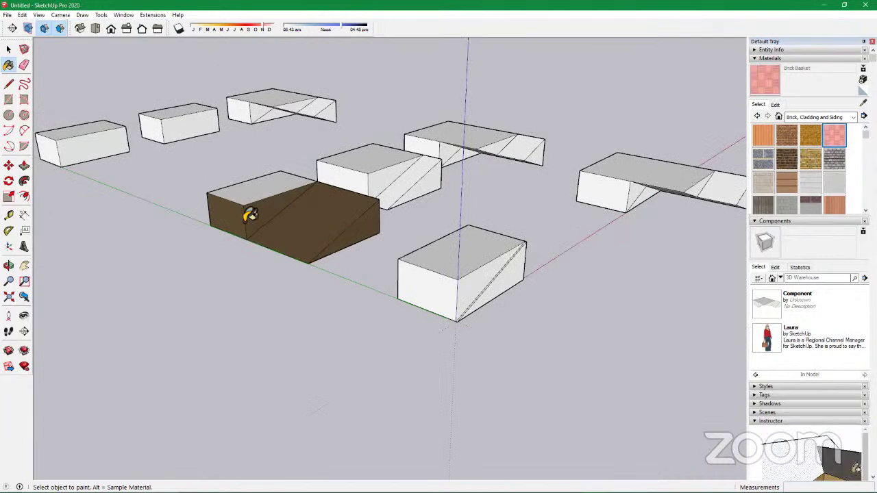
{"action": "mouse_move", "coordinate": [248, 211]}
{"action": "middle_mouse_down"}
{"action": "mouse_move", "coordinate": [328, 231]}
{"action": "mouse_move", "coordinate": [388, 231]}
{"action": "mouse_move", "coordinate": [296, 248]}
{"action": "mouse_move", "coordinate": [333, 229]}
{"action": "middle_mouse_up"}
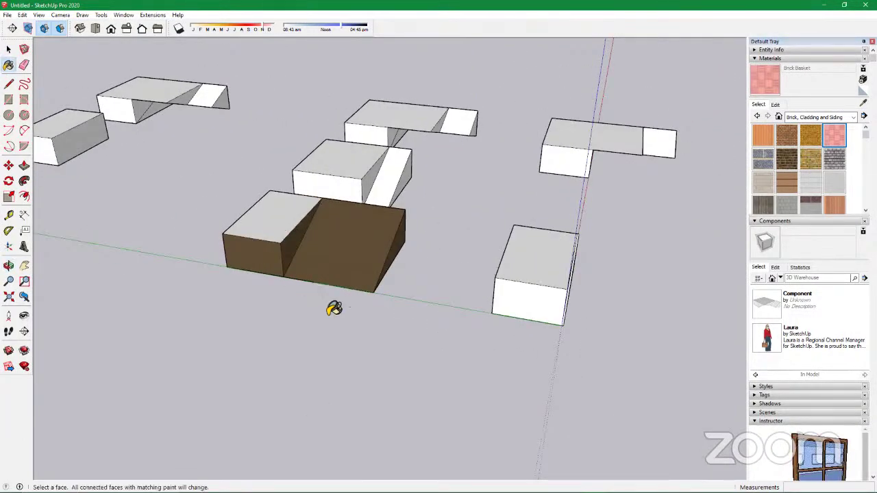
{"action": "key", "text": "ctrl+z"}
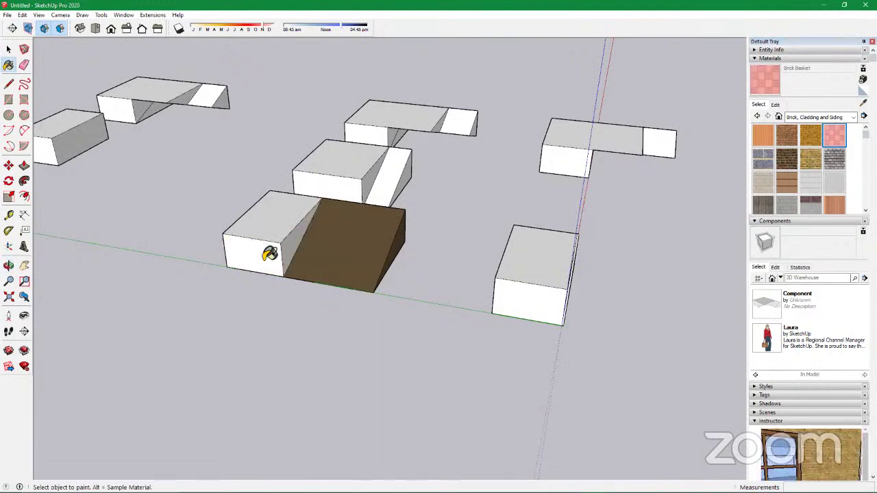
{"action": "left_click", "coordinate": [281, 241]}
{"action": "left_click", "coordinate": [287, 233]}
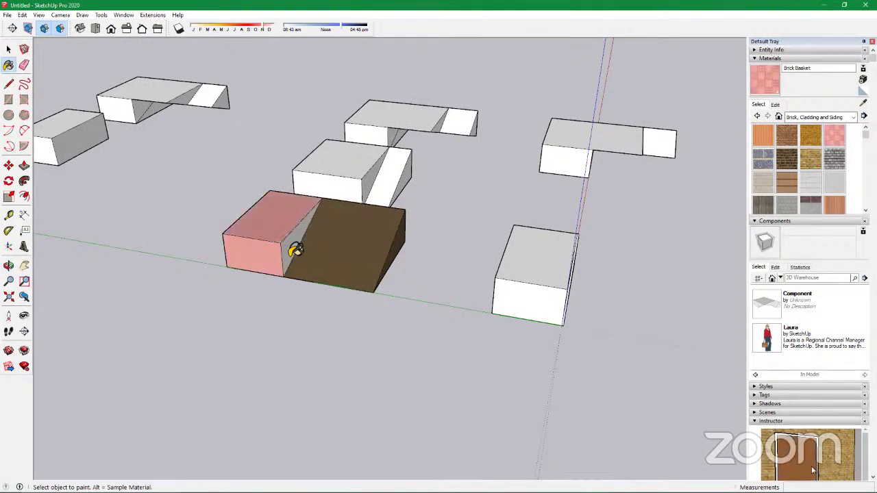
Paint the whole neighbouring sloped group with Brick Basket and compare it with the loose box from all sides
{"action": "mouse_move", "coordinate": [288, 298]}
{"action": "middle_mouse_down"}
{"action": "mouse_move", "coordinate": [556, 280]}
{"action": "mouse_move", "coordinate": [454, 284]}
{"action": "mouse_move", "coordinate": [313, 327]}
{"action": "mouse_move", "coordinate": [71, 307]}
{"action": "mouse_move", "coordinate": [144, 302]}
{"action": "middle_mouse_up"}
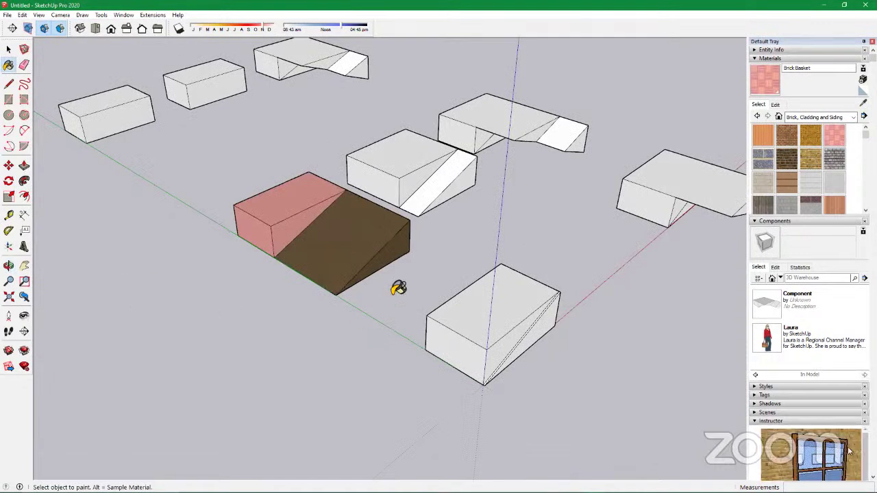
{"action": "left_click", "coordinate": [438, 189]}
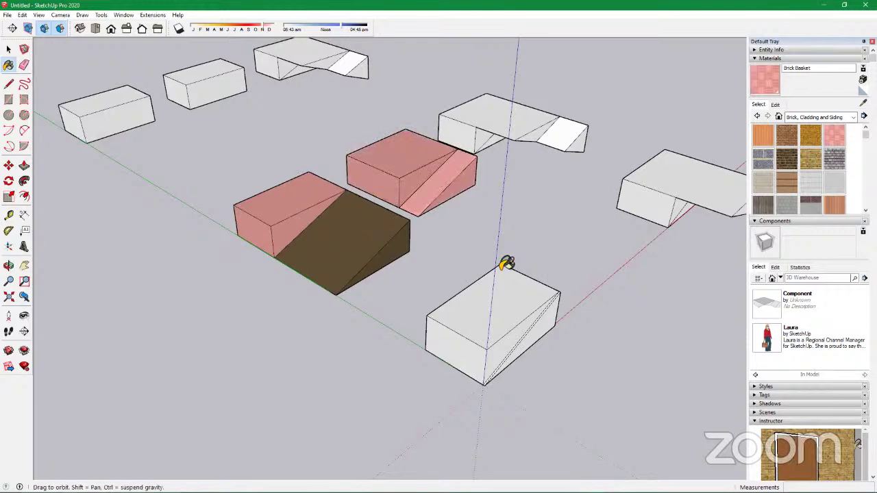
{"action": "mouse_move", "coordinate": [507, 260]}
{"action": "middle_mouse_down"}
{"action": "mouse_move", "coordinate": [757, 242]}
{"action": "mouse_move", "coordinate": [286, 263]}
{"action": "mouse_move", "coordinate": [716, 204]}
{"action": "mouse_move", "coordinate": [280, 280]}
{"action": "mouse_move", "coordinate": [259, 269]}
{"action": "middle_mouse_up"}
{"action": "scroll", "coordinate": [354, 254], "scroll_direction": "up", "scroll_amount": 5}
{"action": "mouse_move", "coordinate": [378, 182]}
{"action": "middle_mouse_down"}
{"action": "mouse_move", "coordinate": [359, 63]}
{"action": "mouse_move", "coordinate": [354, 226]}
{"action": "mouse_move", "coordinate": [268, 360]}
{"action": "mouse_move", "coordinate": [70, 339]}
{"action": "mouse_move", "coordinate": [519, 314]}
{"action": "middle_mouse_up"}
{"action": "scroll", "coordinate": [519, 314], "scroll_direction": "down", "scroll_amount": 10}
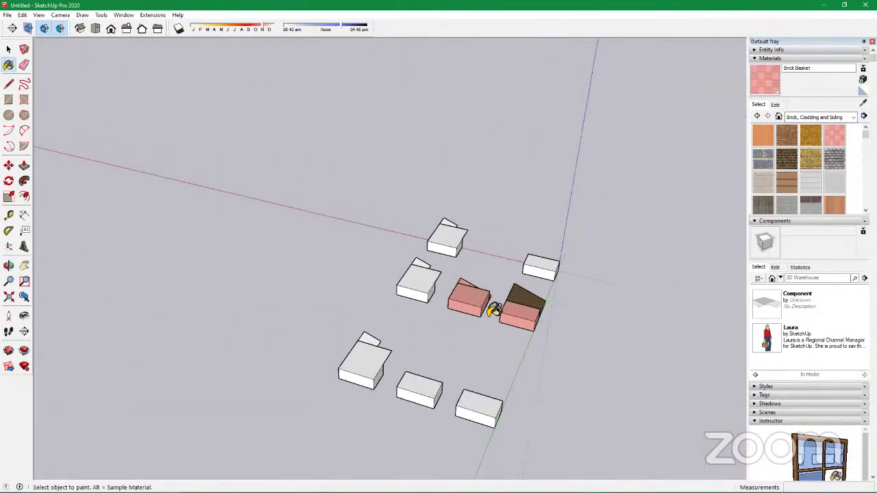
{"action": "scroll", "coordinate": [421, 386], "scroll_direction": "up", "scroll_amount": 10}
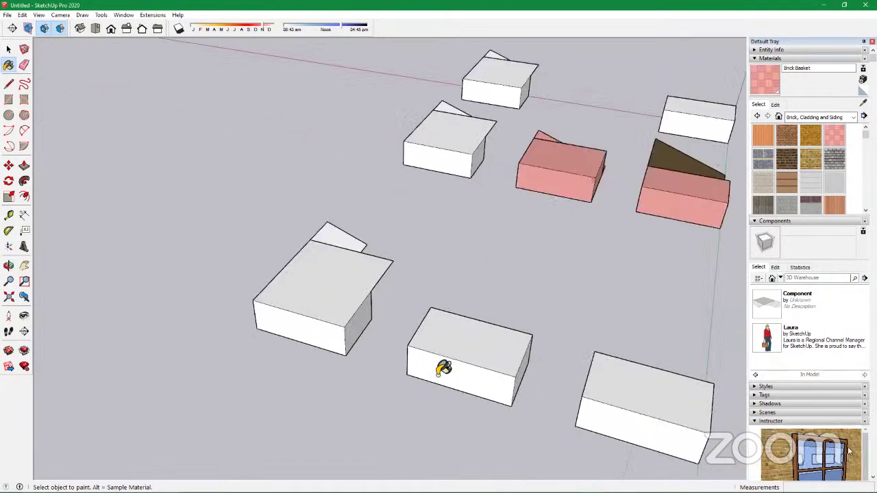
{"action": "scroll", "coordinate": [446, 256], "scroll_direction": "down", "scroll_amount": 10}
{"action": "middle_click_drag", "start_coordinate": [214, 234], "coordinate": [409, 257]}
{"action": "mouse_move", "coordinate": [616, 307]}
{"action": "middle_mouse_down"}
{"action": "mouse_move", "coordinate": [466, 306]}
{"action": "mouse_move", "coordinate": [535, 310]}
{"action": "middle_mouse_up"}
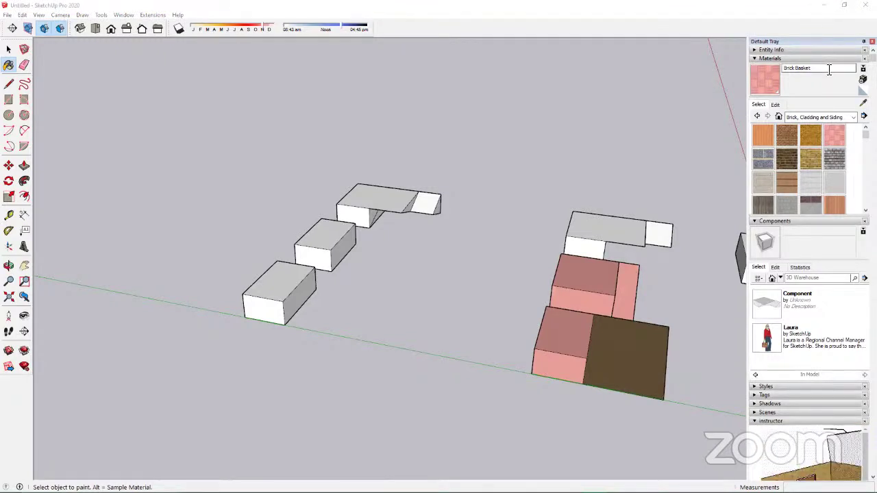
Paint the end face and the upper triangular side face of the box at the origin with Brick Basket
{"action": "scroll", "coordinate": [609, 309], "scroll_direction": "down", "scroll_amount": 5}
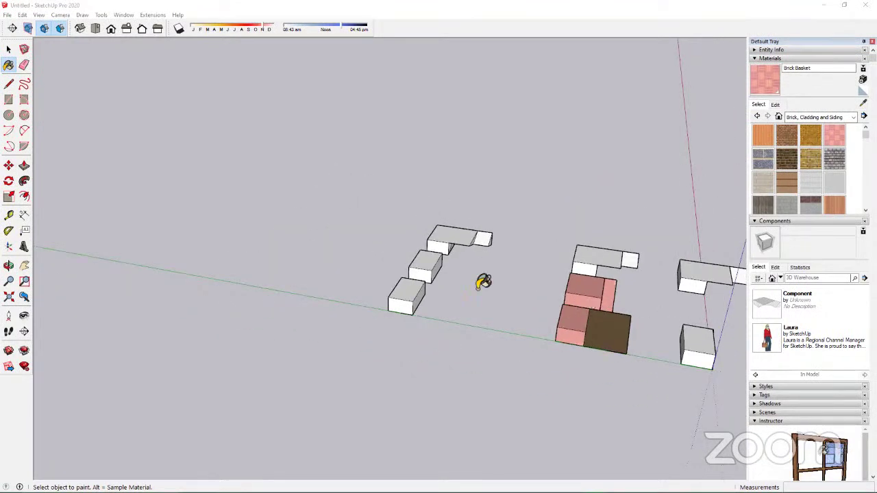
{"action": "middle_click_drag", "start_coordinate": [484, 282], "coordinate": [445, 281]}
{"action": "scroll", "coordinate": [445, 280], "scroll_direction": "down", "scroll_amount": 4}
{"action": "scroll", "coordinate": [526, 318], "scroll_direction": "up", "scroll_amount": 4}
{"action": "scroll", "coordinate": [524, 317], "scroll_direction": "up", "scroll_amount": 5}
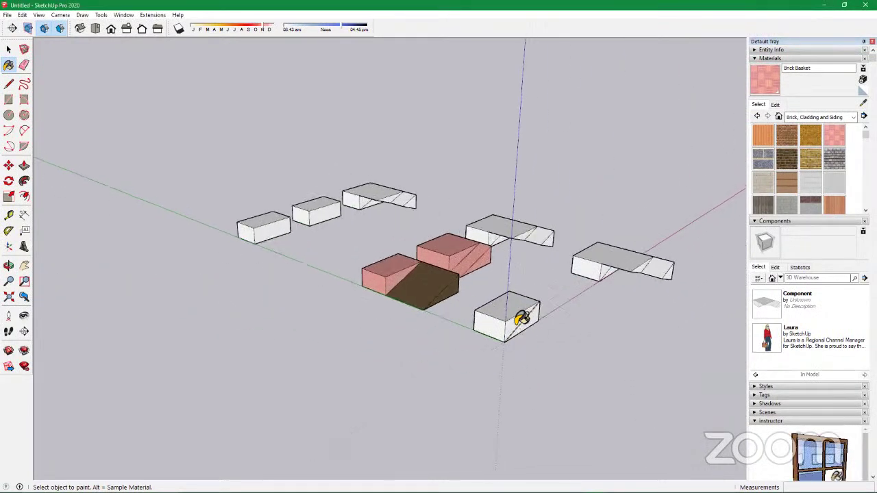
{"action": "left_click", "coordinate": [497, 330]}
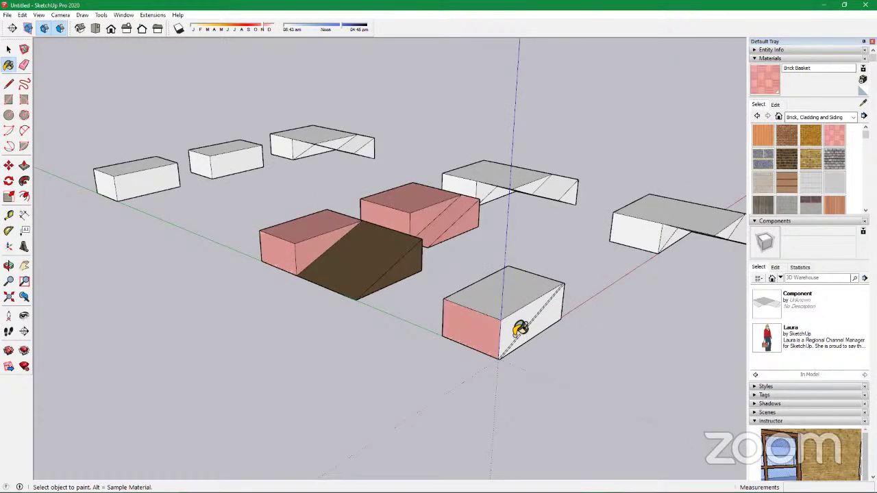
{"action": "scroll", "coordinate": [528, 329], "scroll_direction": "up", "scroll_amount": 4}
{"action": "scroll", "coordinate": [534, 326], "scroll_direction": "up", "scroll_amount": 6}
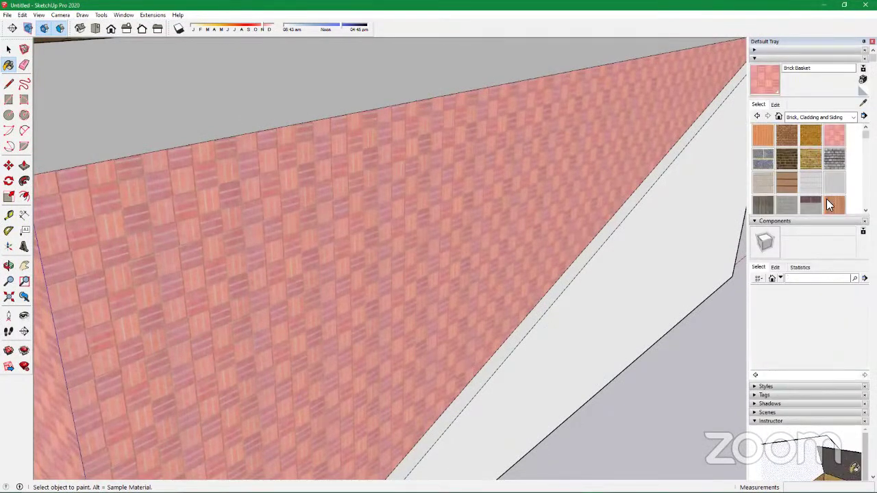
Paint the narrow diagonal strip on the origin box's side with Modern Siding and check it up close
{"action": "left_click", "coordinate": [829, 203]}
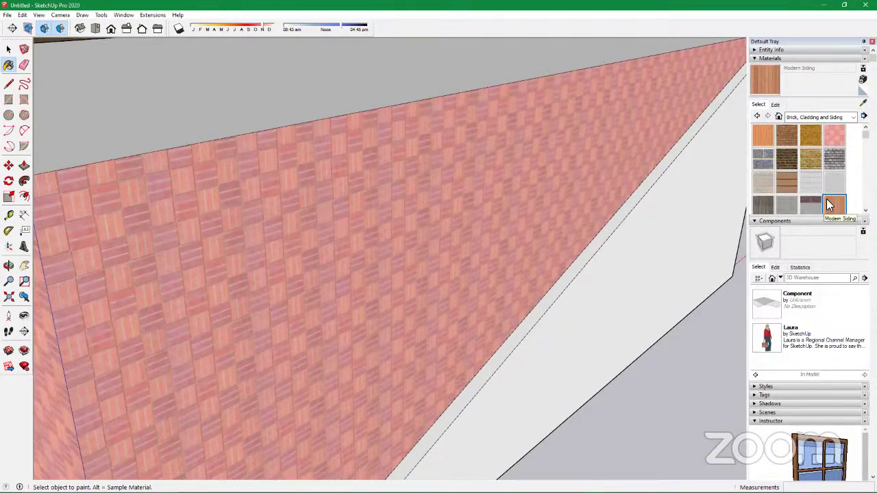
{"action": "left_click", "coordinate": [606, 244]}
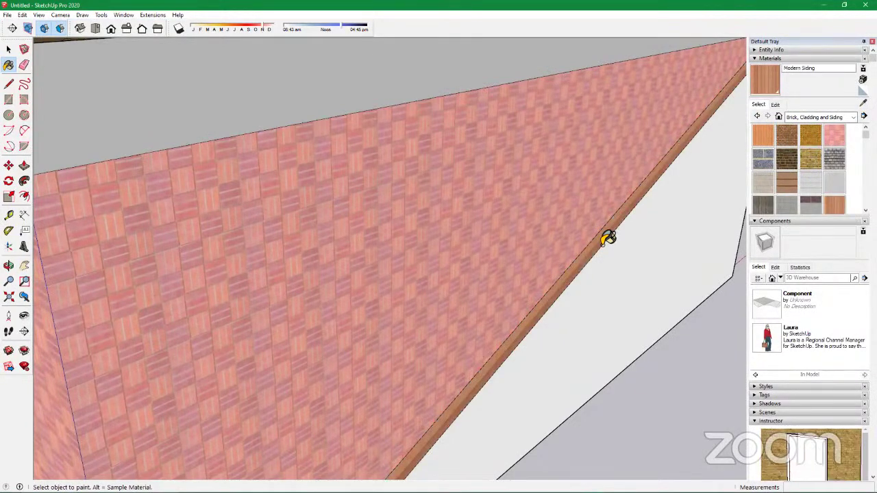
{"action": "scroll", "coordinate": [583, 270], "scroll_direction": "up", "scroll_amount": 6}
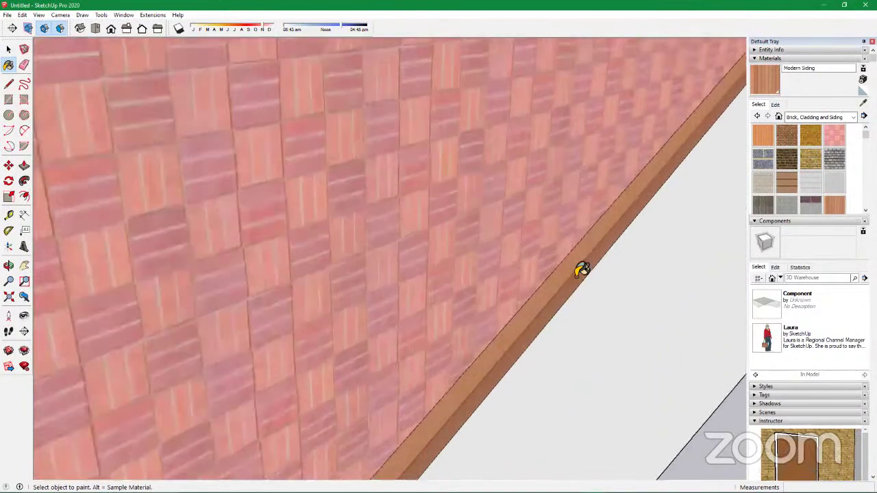
{"action": "scroll", "coordinate": [613, 247], "scroll_direction": "down", "scroll_amount": 6}
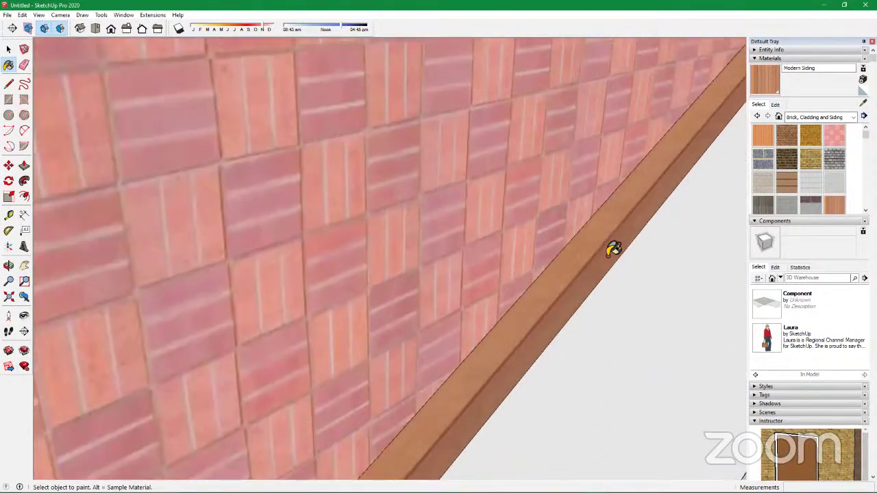
{"action": "scroll", "coordinate": [613, 249], "scroll_direction": "down", "scroll_amount": 10}
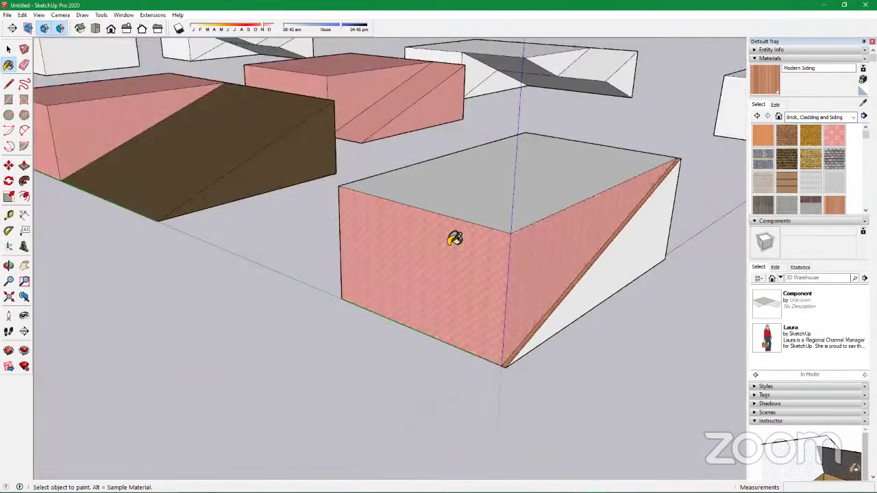
{"action": "scroll", "coordinate": [301, 244], "scroll_direction": "down", "scroll_amount": 4}
{"action": "scroll", "coordinate": [370, 224], "scroll_direction": "up", "scroll_amount": 4}
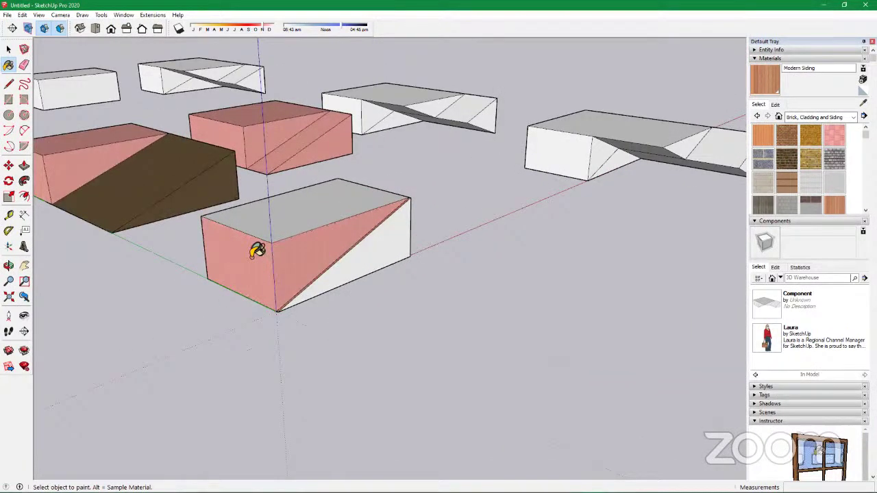
Open the component beside the red axis for editing and paint its sloped flap with Brick Colored Blue
{"action": "middle_click_drag", "start_coordinate": [251, 255], "coordinate": [233, 255]}
{"action": "scroll", "coordinate": [233, 248], "scroll_direction": "down", "scroll_amount": 7}
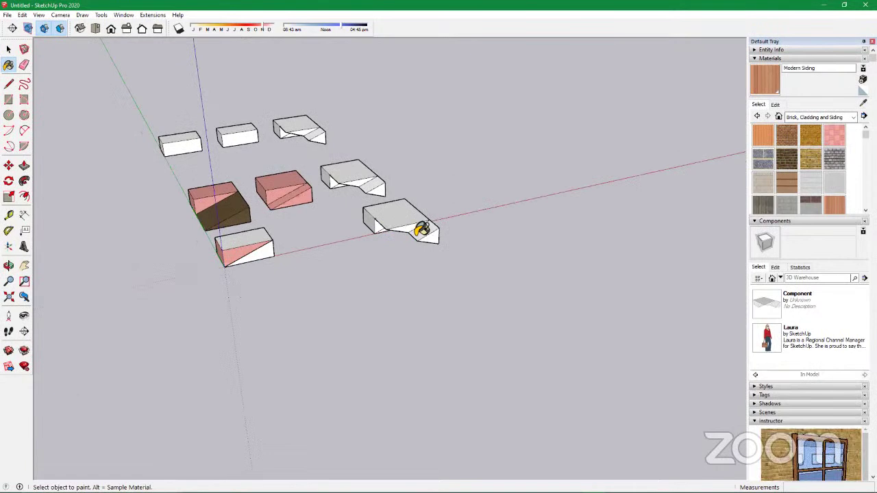
{"action": "key", "text": "space"}
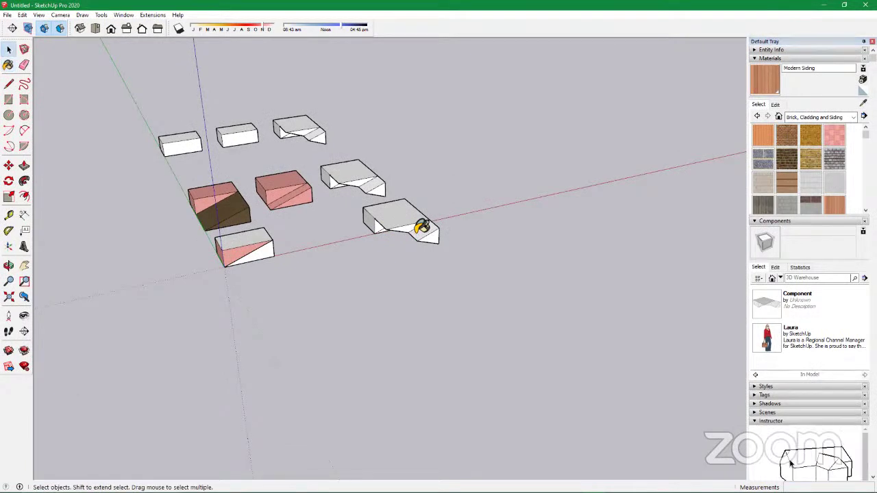
{"action": "double_click", "coordinate": [421, 228]}
{"action": "left_click", "coordinate": [762, 158]}
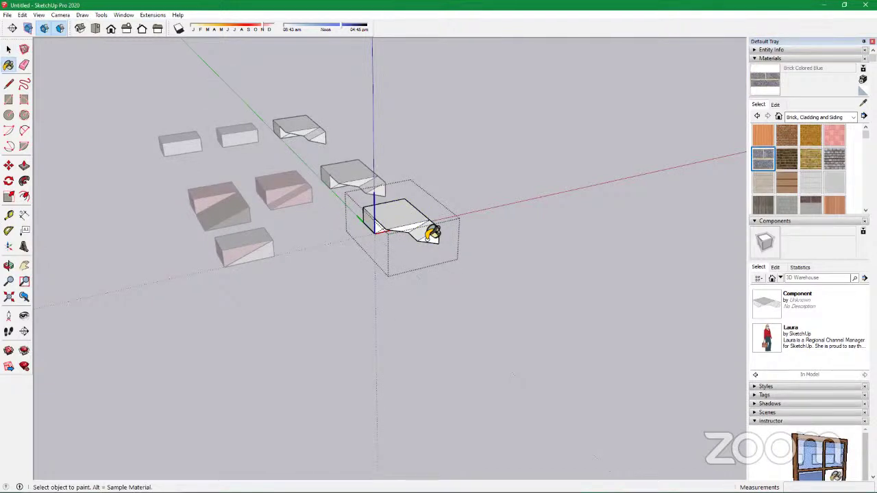
{"action": "scroll", "coordinate": [416, 229], "scroll_direction": "up", "scroll_amount": 2}
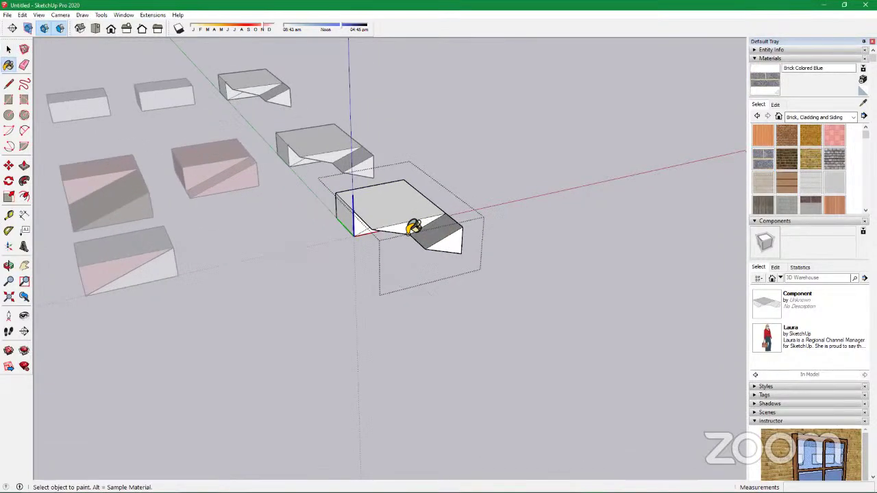
Paint the component's large top face with Brick Colored Blue, then close the component and compare all its copies
{"action": "scroll", "coordinate": [415, 226], "scroll_direction": "up", "scroll_amount": 2}
{"action": "middle_click_drag", "start_coordinate": [418, 221], "coordinate": [595, 215]}
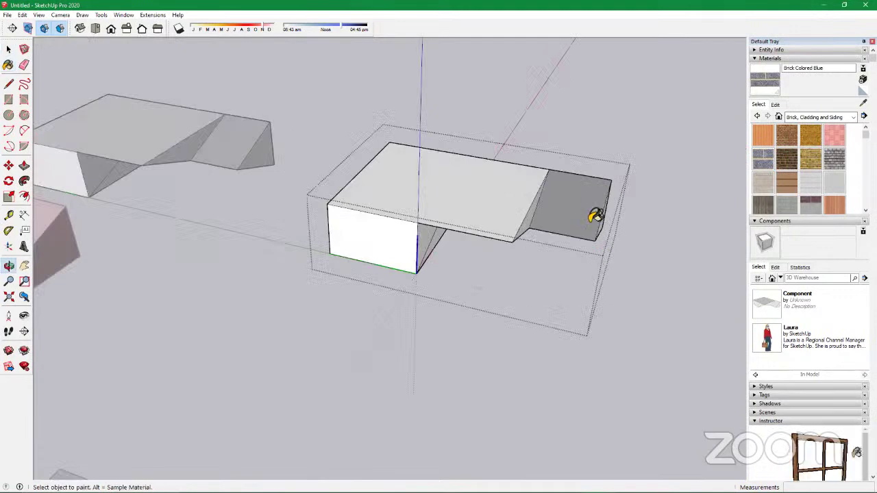
{"action": "scroll", "coordinate": [591, 294], "scroll_direction": "down", "scroll_amount": 3}
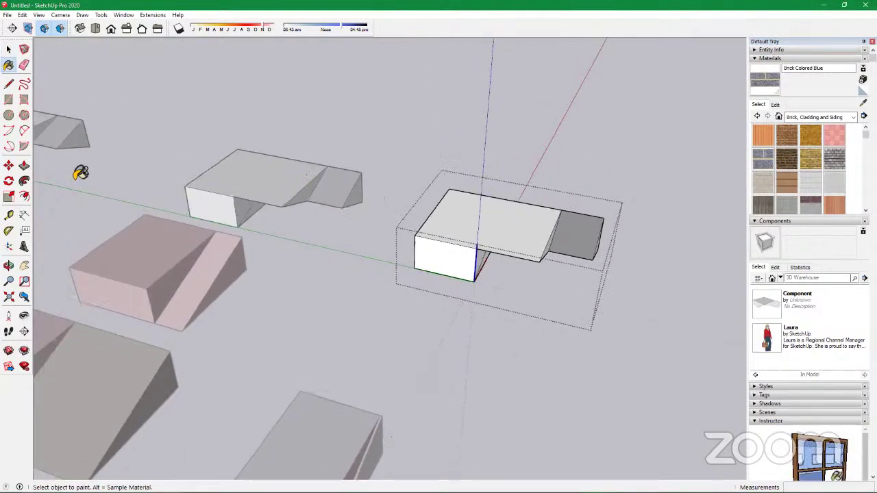
{"action": "scroll", "coordinate": [554, 249], "scroll_direction": "up", "scroll_amount": 4}
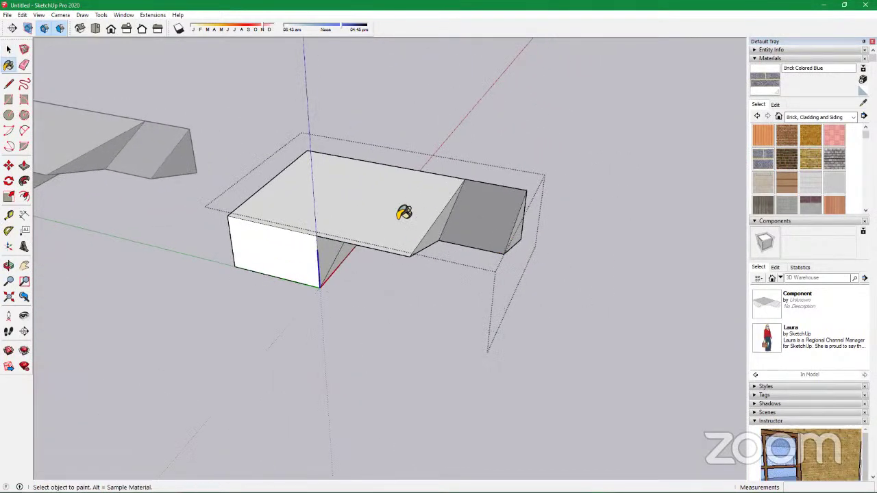
{"action": "scroll", "coordinate": [404, 212], "scroll_direction": "up", "scroll_amount": 3}
{"action": "left_click", "coordinate": [256, 190]}
{"action": "scroll", "coordinate": [429, 215], "scroll_direction": "down", "scroll_amount": 3}
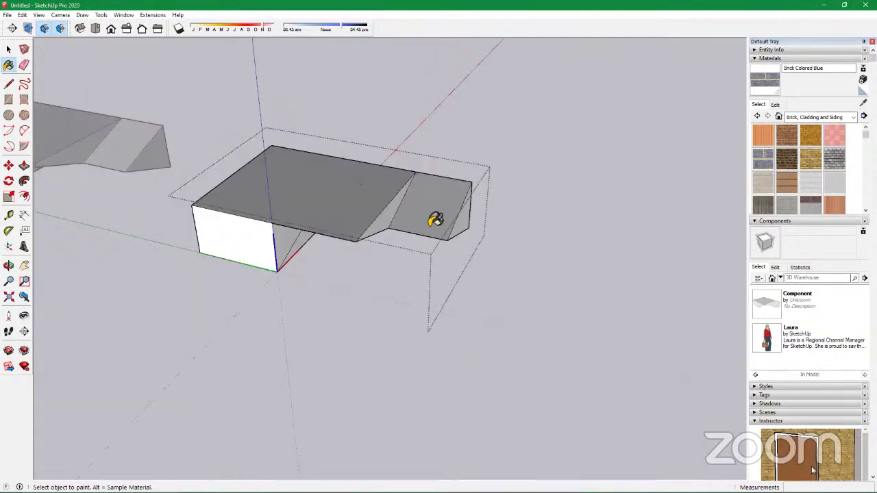
{"action": "scroll", "coordinate": [435, 219], "scroll_direction": "down", "scroll_amount": 4}
{"action": "key", "text": "space"}
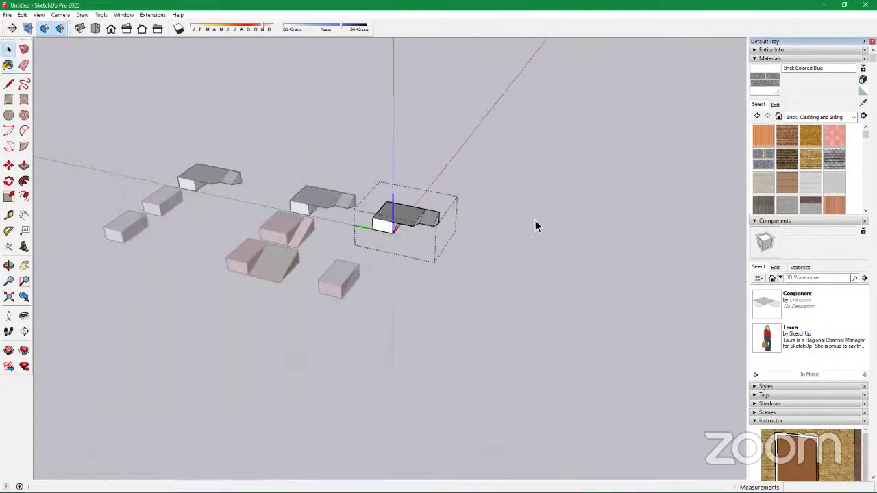
{"action": "scroll", "coordinate": [611, 241], "scroll_direction": "up", "scroll_amount": 3}
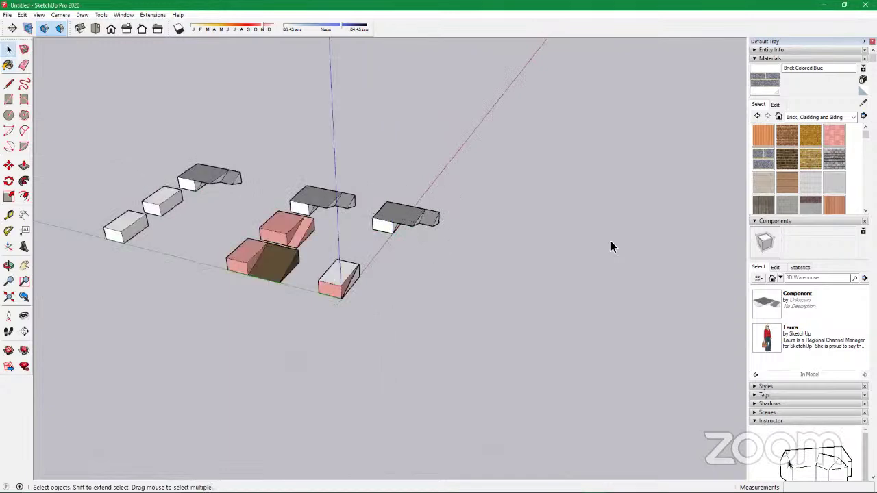
Paint the whole closed component beside the red axis with Cladding Siding Tan
{"action": "scroll", "coordinate": [199, 172], "scroll_direction": "up", "scroll_amount": 8}
{"action": "scroll", "coordinate": [347, 235], "scroll_direction": "up", "scroll_amount": 2}
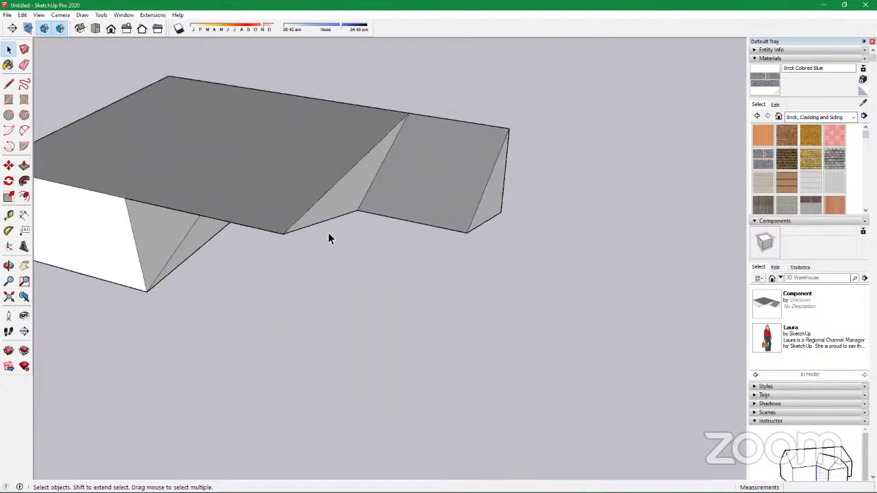
{"action": "scroll", "coordinate": [117, 249], "scroll_direction": "down", "scroll_amount": 8}
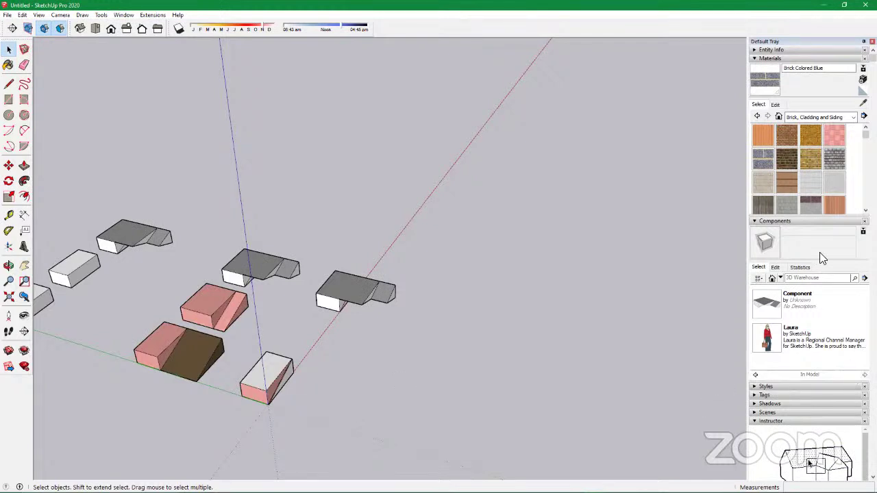
{"action": "left_click", "coordinate": [786, 180]}
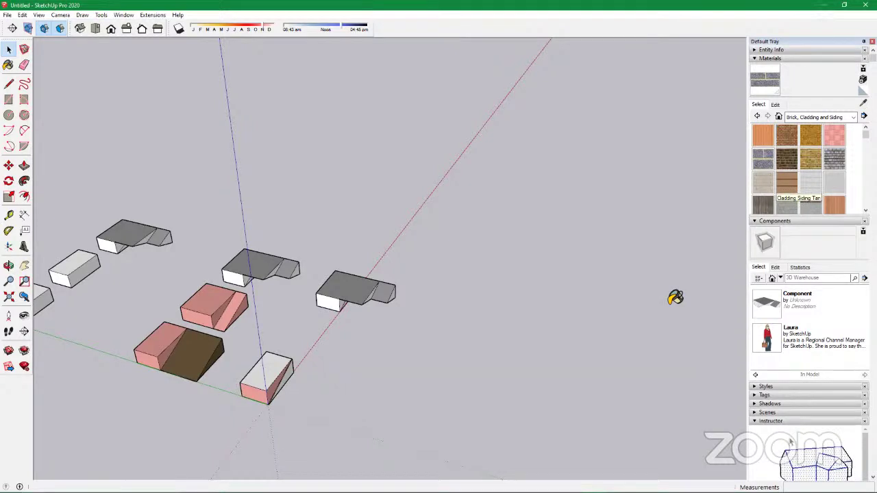
{"action": "left_click", "coordinate": [348, 305]}
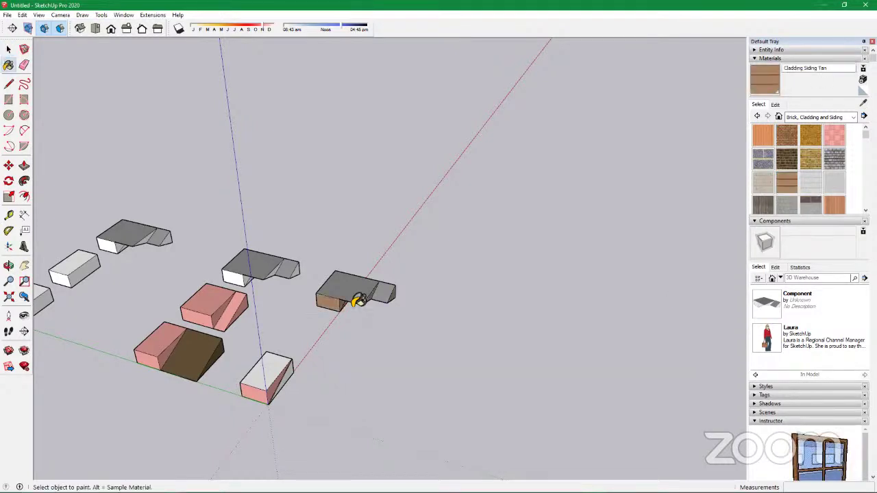
Examine the sides of the tan-clad component and compare them with the other copies of the component
{"action": "scroll", "coordinate": [358, 301], "scroll_direction": "up", "scroll_amount": 4}
{"action": "mouse_move", "coordinate": [389, 254]}
{"action": "middle_mouse_down"}
{"action": "mouse_move", "coordinate": [409, 204]}
{"action": "mouse_move", "coordinate": [556, 244]}
{"action": "mouse_move", "coordinate": [304, 317]}
{"action": "middle_mouse_up"}
{"action": "scroll", "coordinate": [308, 333], "scroll_direction": "up", "scroll_amount": 2}
{"action": "scroll", "coordinate": [530, 280], "scroll_direction": "down", "scroll_amount": 4}
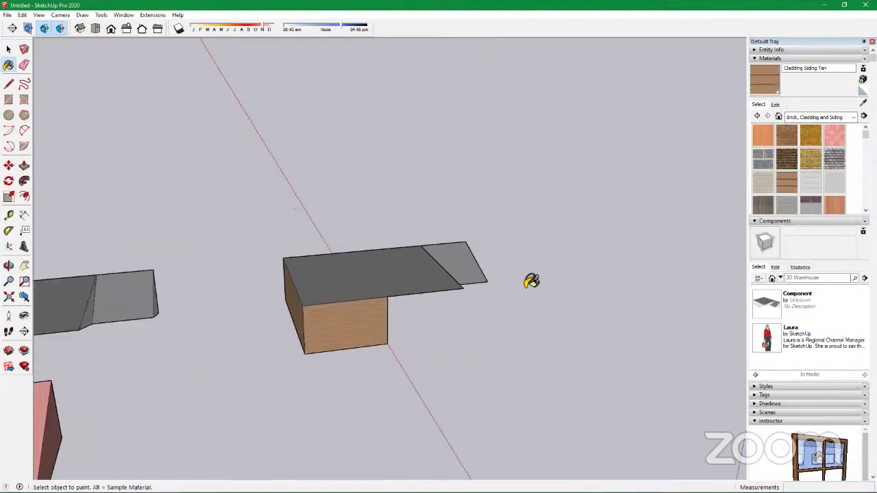
{"action": "scroll", "coordinate": [402, 294], "scroll_direction": "up", "scroll_amount": 4}
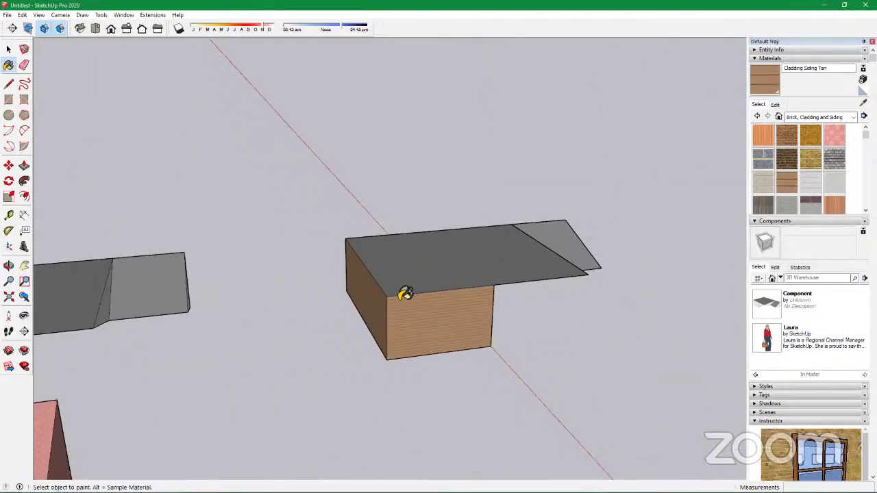
{"action": "mouse_move", "coordinate": [360, 308]}
{"action": "middle_mouse_down"}
{"action": "mouse_move", "coordinate": [561, 274]}
{"action": "mouse_move", "coordinate": [484, 261]}
{"action": "middle_mouse_up"}
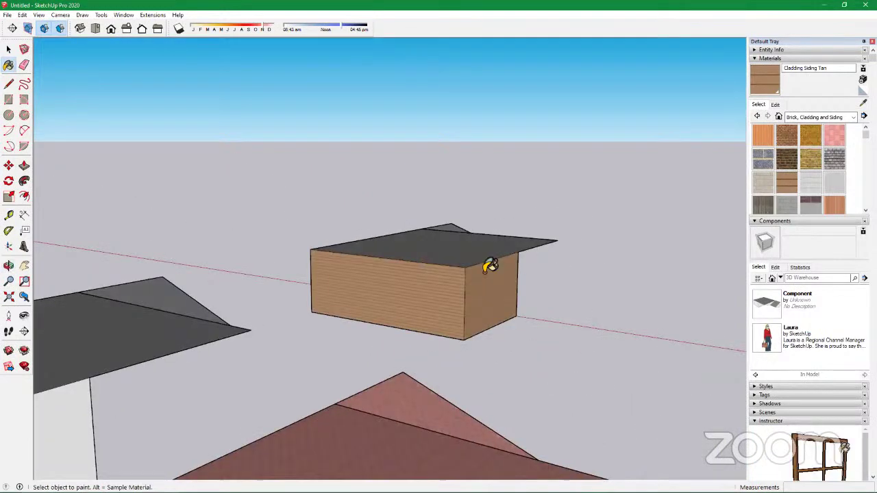
{"action": "scroll", "coordinate": [483, 260], "scroll_direction": "down", "scroll_amount": 5}
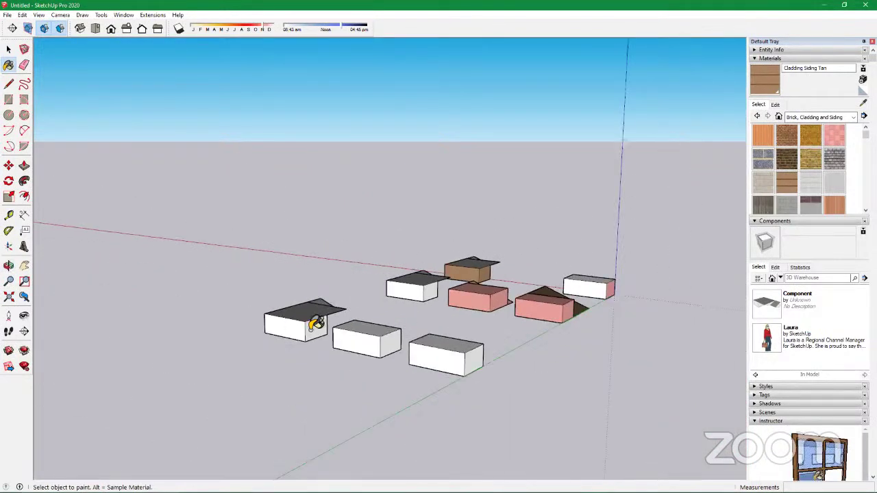
{"action": "scroll", "coordinate": [319, 311], "scroll_direction": "up", "scroll_amount": 5}
{"action": "middle_click_drag", "start_coordinate": [313, 325], "coordinate": [285, 308]}
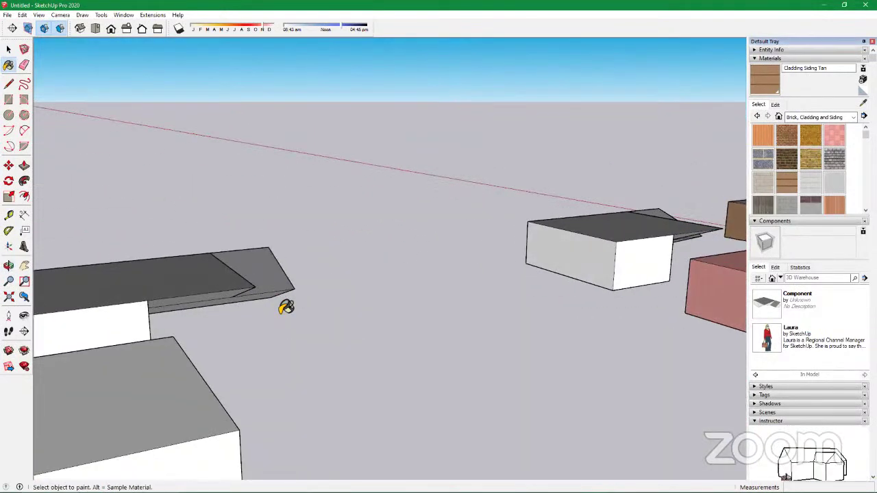
{"action": "scroll", "coordinate": [289, 301], "scroll_direction": "down", "scroll_amount": 5}
{"action": "scroll", "coordinate": [638, 255], "scroll_direction": "up", "scroll_amount": 1}
{"action": "scroll", "coordinate": [583, 248], "scroll_direction": "up", "scroll_amount": 1}
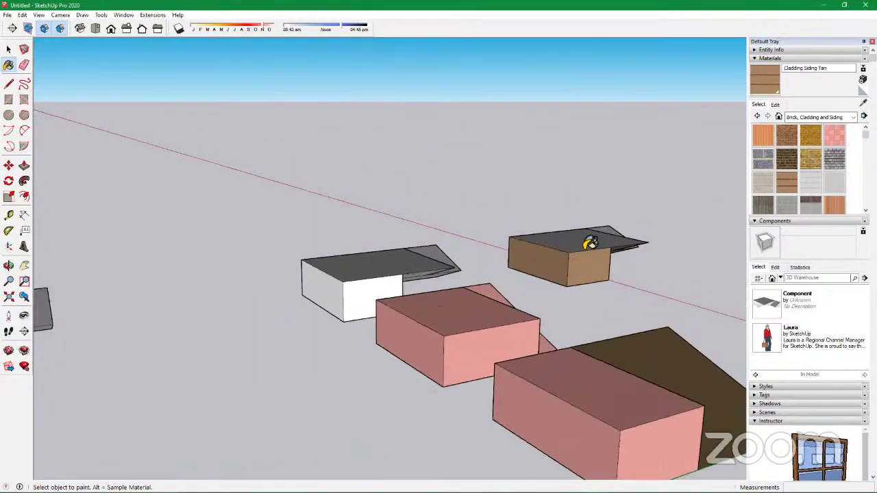
Inspect the tan-clad component up close, checking the siding on its walls, top face and underside
{"action": "scroll", "coordinate": [576, 270], "scroll_direction": "up", "scroll_amount": 2}
{"action": "scroll", "coordinate": [565, 286], "scroll_direction": "up", "scroll_amount": 2}
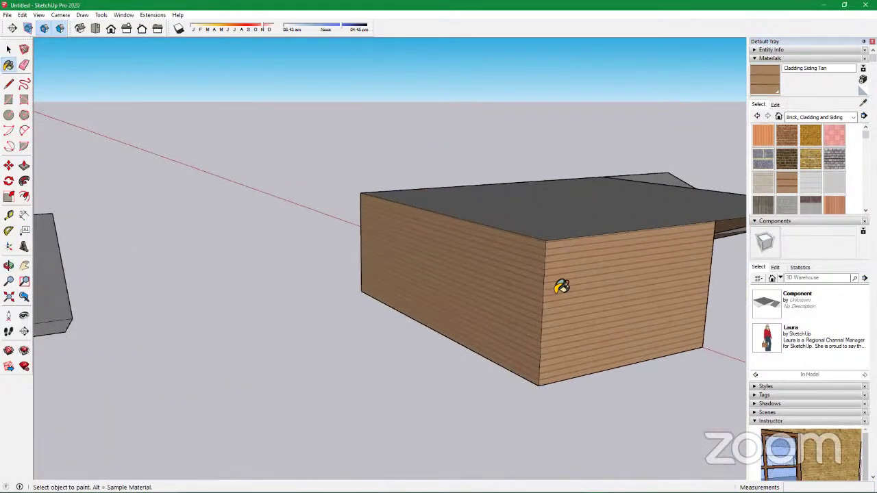
{"action": "middle_click_drag", "start_coordinate": [562, 286], "coordinate": [399, 260]}
{"action": "scroll", "coordinate": [403, 259], "scroll_direction": "down", "scroll_amount": 4}
{"action": "scroll", "coordinate": [458, 270], "scroll_direction": "down", "scroll_amount": 5}
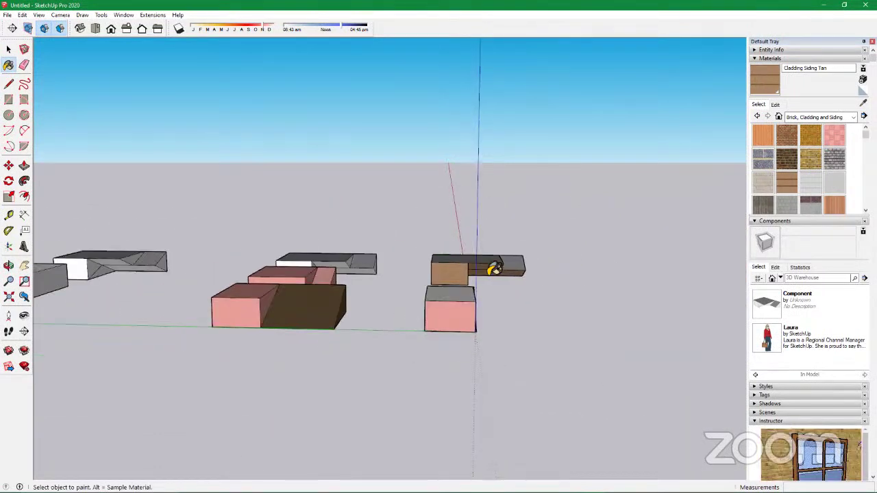
{"action": "scroll", "coordinate": [483, 264], "scroll_direction": "up", "scroll_amount": 5}
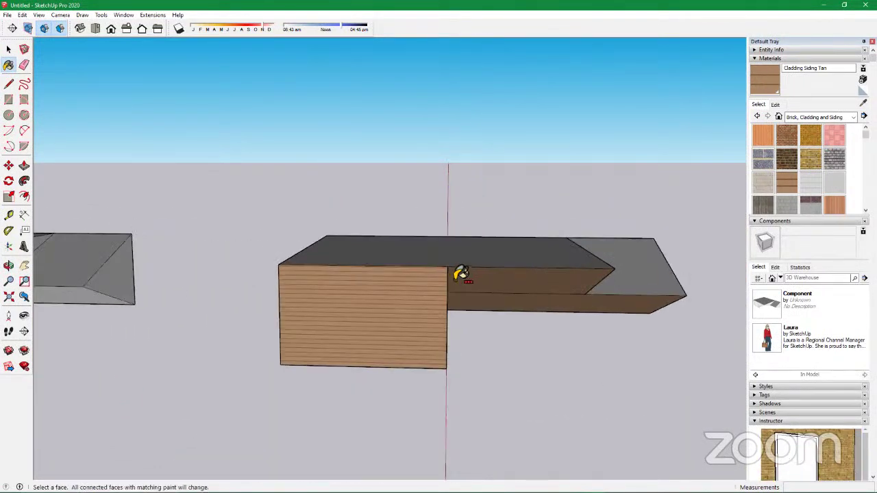
{"action": "scroll", "coordinate": [405, 308], "scroll_direction": "down", "scroll_amount": 5}
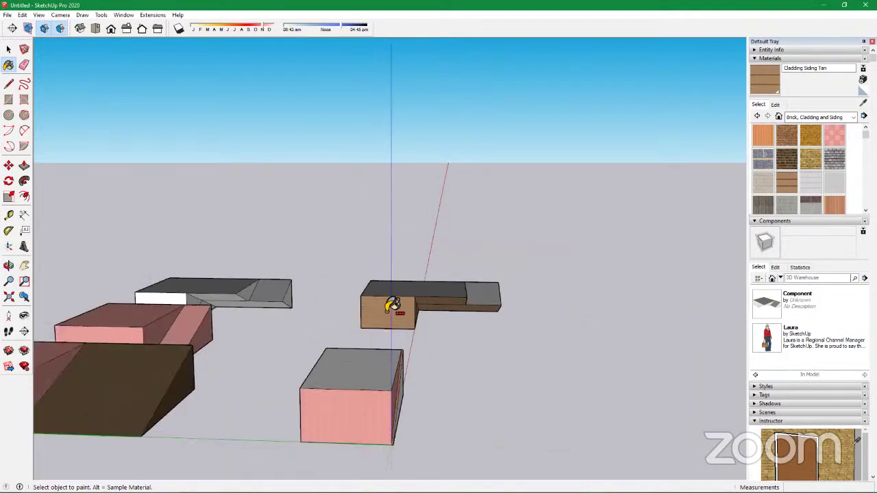
{"action": "mouse_move", "coordinate": [390, 306]}
{"action": "middle_mouse_down"}
{"action": "mouse_move", "coordinate": [377, 349]}
{"action": "mouse_move", "coordinate": [448, 333]}
{"action": "middle_mouse_up"}
Open the component beside the red axis for editing and paint its front end face with Cladding Siding Tan
{"action": "key", "text": "space"}
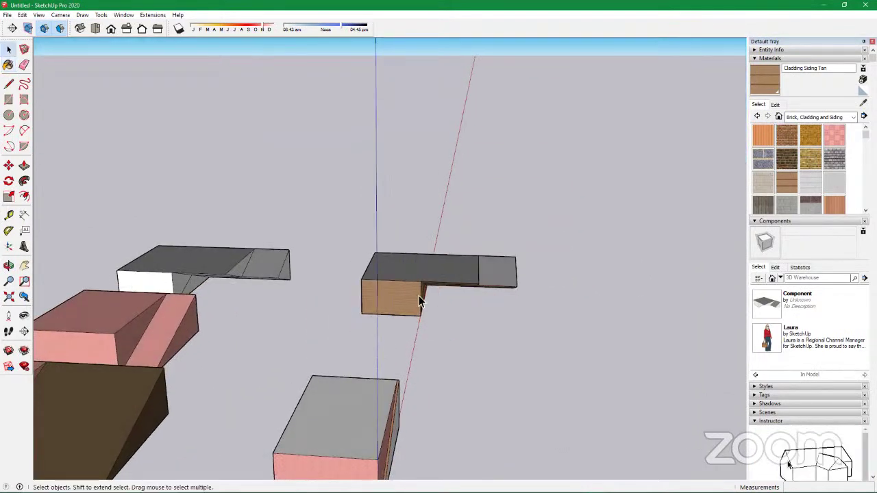
{"action": "double_click", "coordinate": [406, 290]}
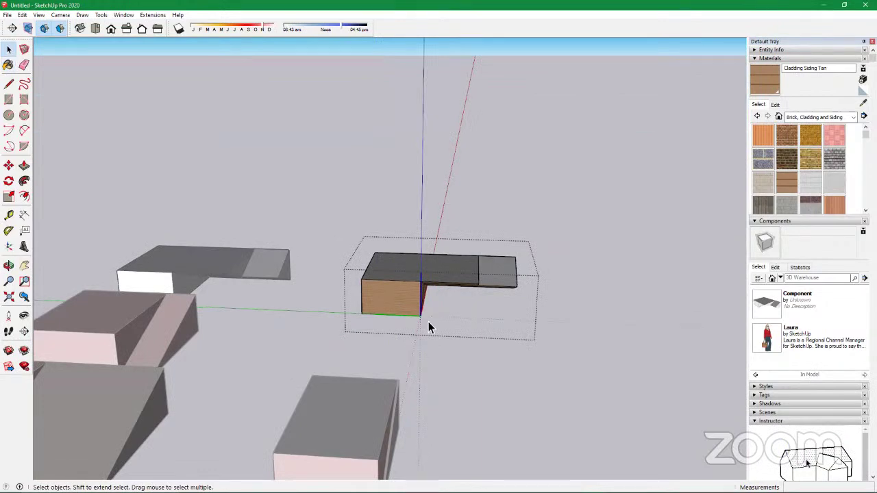
{"action": "left_click", "coordinate": [787, 184]}
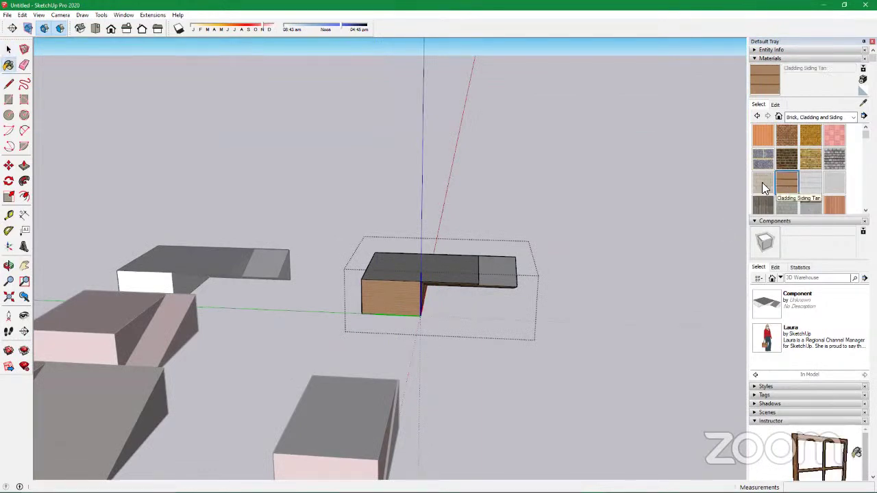
{"action": "scroll", "coordinate": [480, 264], "scroll_direction": "down", "scroll_amount": 5}
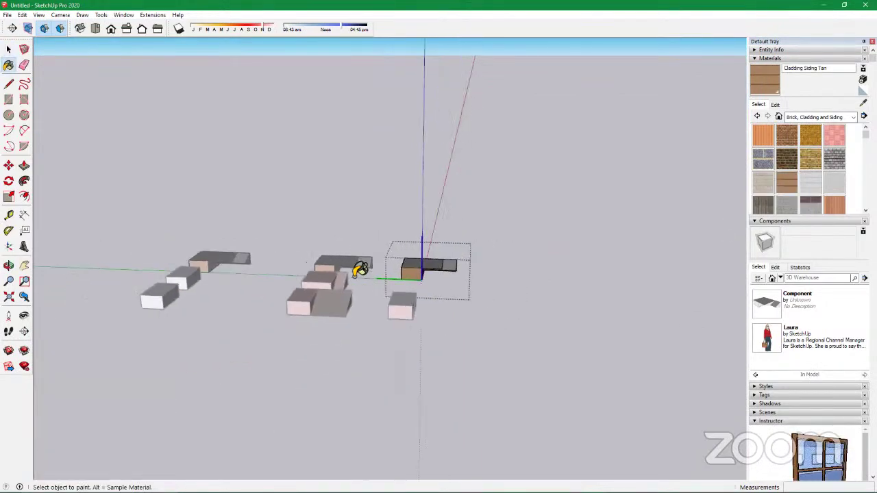
Examine the walls of the component copies to check where the Cladding Siding Tan material appears
{"action": "scroll", "coordinate": [343, 266], "scroll_direction": "up", "scroll_amount": 4}
{"action": "scroll", "coordinate": [330, 269], "scroll_direction": "up", "scroll_amount": 8}
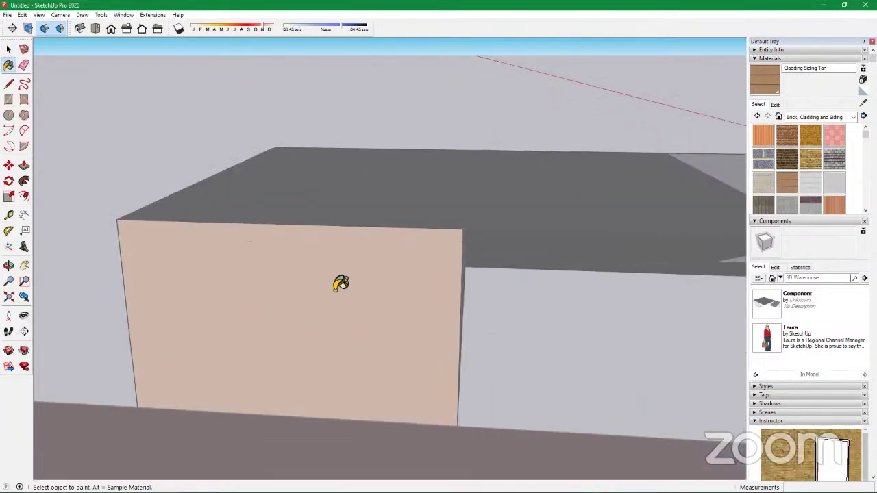
{"action": "scroll", "coordinate": [333, 313], "scroll_direction": "down", "scroll_amount": 4}
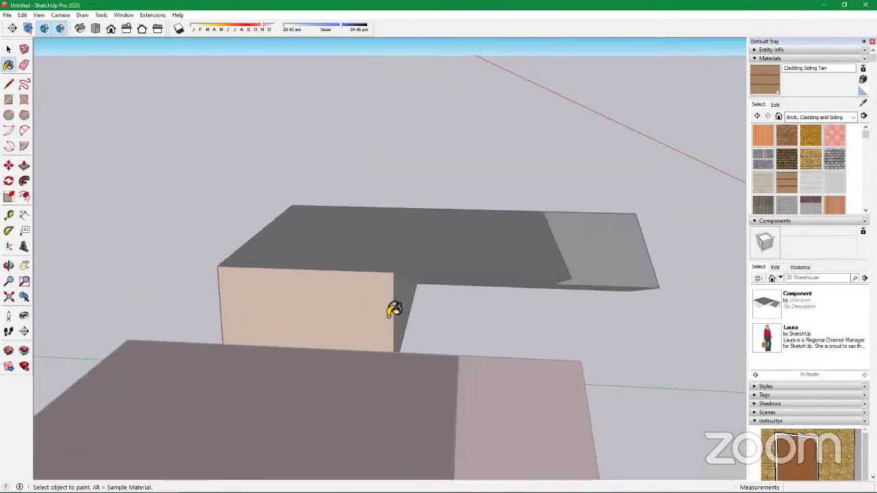
{"action": "scroll", "coordinate": [394, 306], "scroll_direction": "down", "scroll_amount": 3}
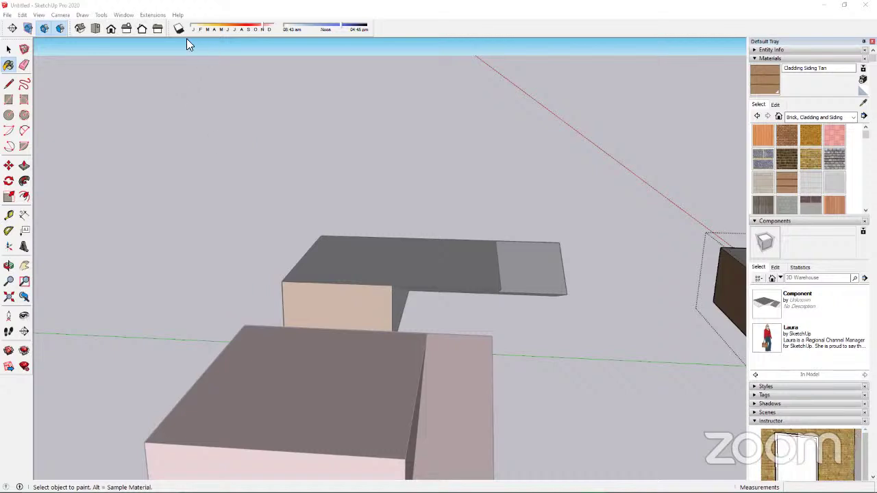
{"action": "left_click", "coordinate": [6, 48]}
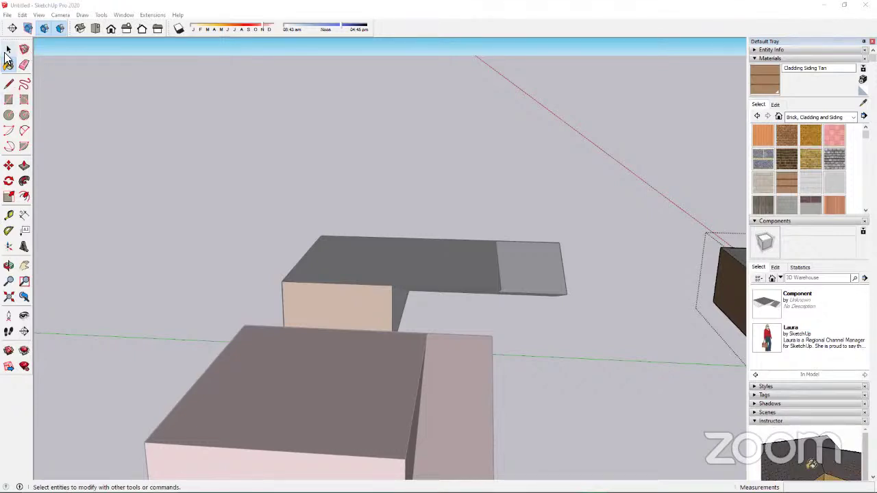
{"action": "key", "text": "space"}
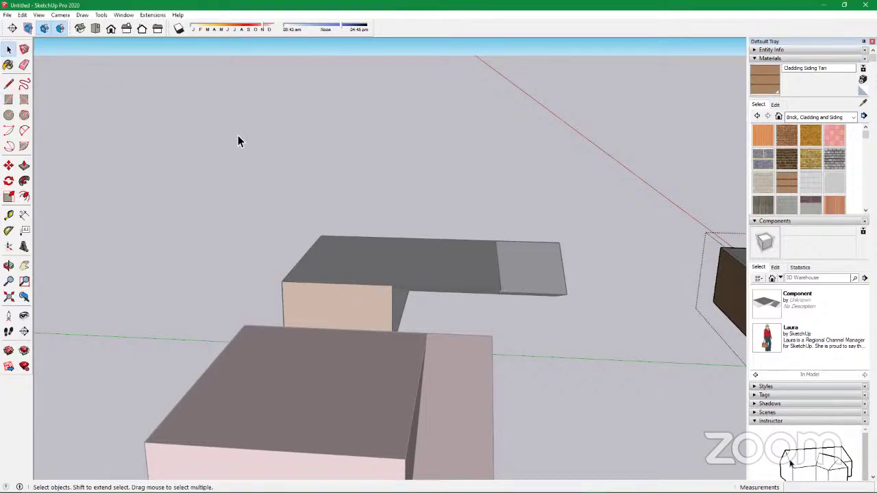
{"action": "middle_click_drag", "start_coordinate": [238, 137], "coordinate": [155, 225]}
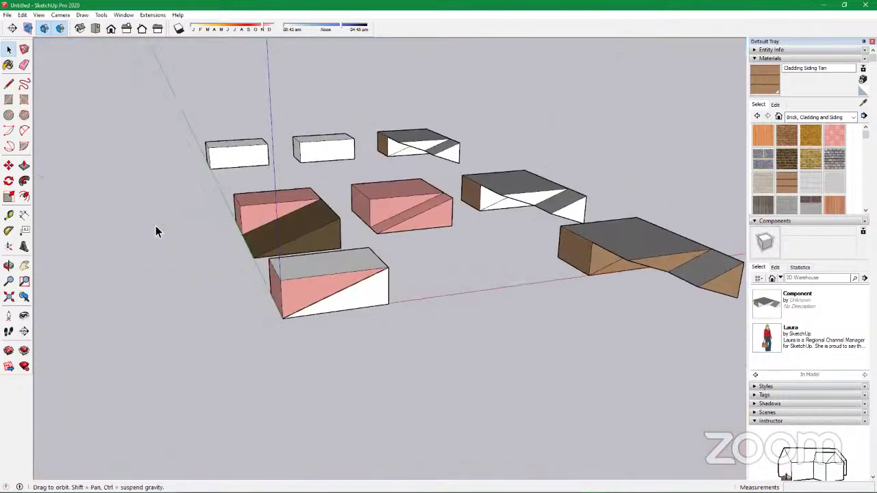
{"action": "scroll", "coordinate": [180, 228], "scroll_direction": "down", "scroll_amount": 4}
{"action": "scroll", "coordinate": [346, 213], "scroll_direction": "up", "scroll_amount": 6}
{"action": "scroll", "coordinate": [347, 213], "scroll_direction": "up", "scroll_amount": 3}
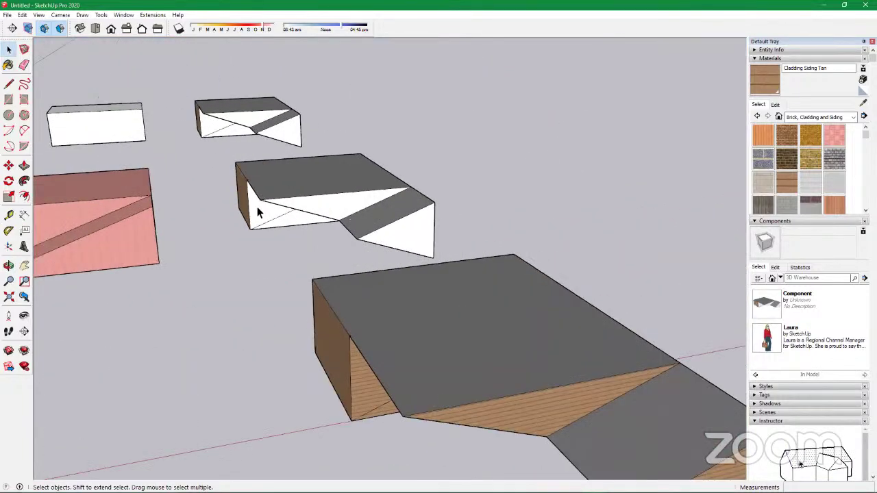
Undo the Cladding Siding Tan paint on the linked component copies and leave component editing
{"action": "scroll", "coordinate": [260, 209], "scroll_direction": "down", "scroll_amount": 5}
{"action": "key", "text": "ctrl+z"}
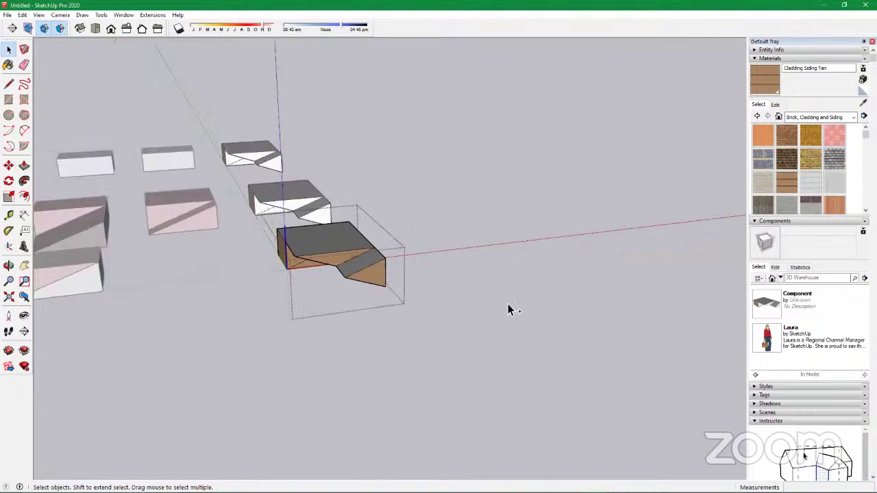
{"action": "key", "text": "ctrl+z"}
{"action": "key", "text": "ctrl+z"}
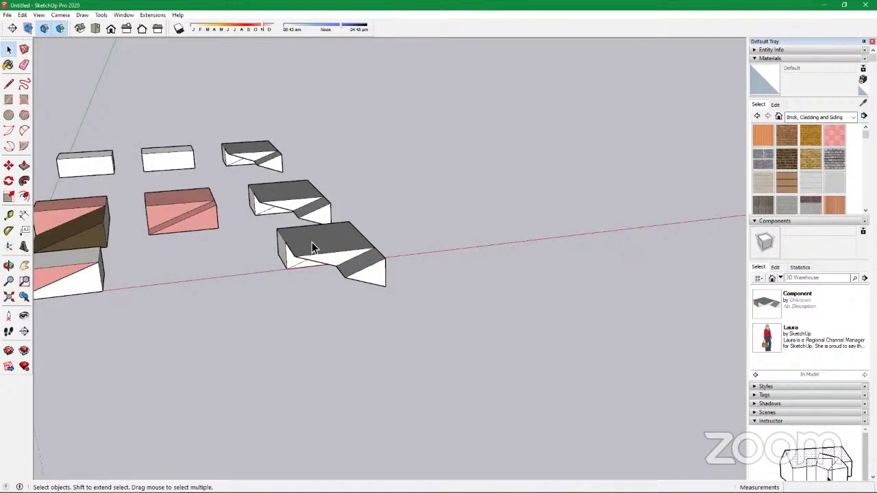
Try to make the front dark-topped component on the red axis unique
{"action": "scroll", "coordinate": [312, 247], "scroll_direction": "up", "scroll_amount": 1}
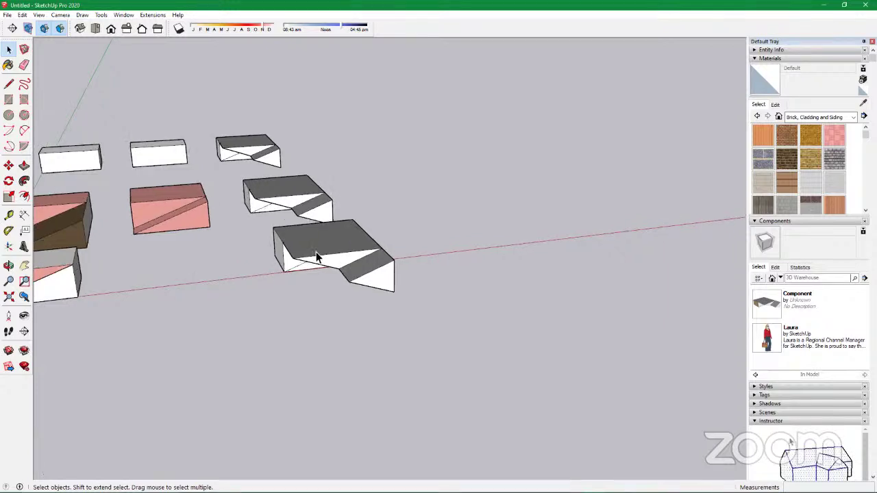
{"action": "scroll", "coordinate": [316, 269], "scroll_direction": "up", "scroll_amount": 6}
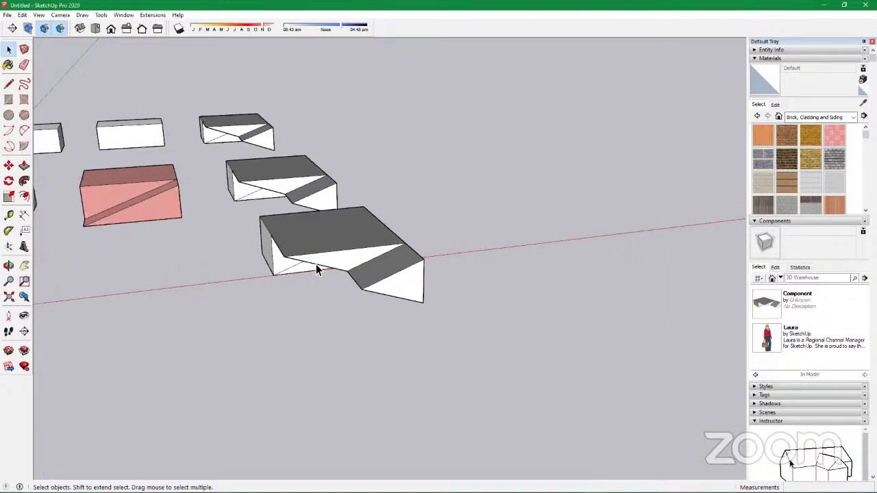
{"action": "scroll", "coordinate": [378, 278], "scroll_direction": "down", "scroll_amount": 10}
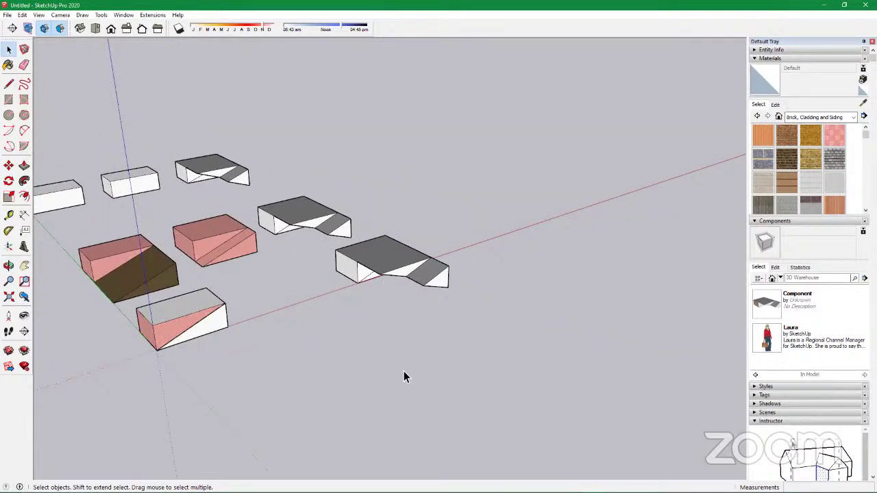
{"action": "scroll", "coordinate": [357, 270], "scroll_direction": "up", "scroll_amount": 4}
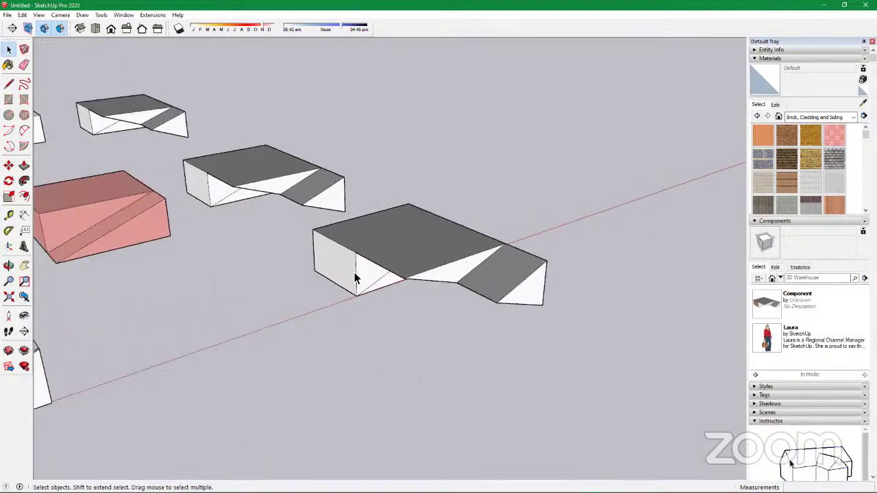
{"action": "left_click", "coordinate": [363, 277]}
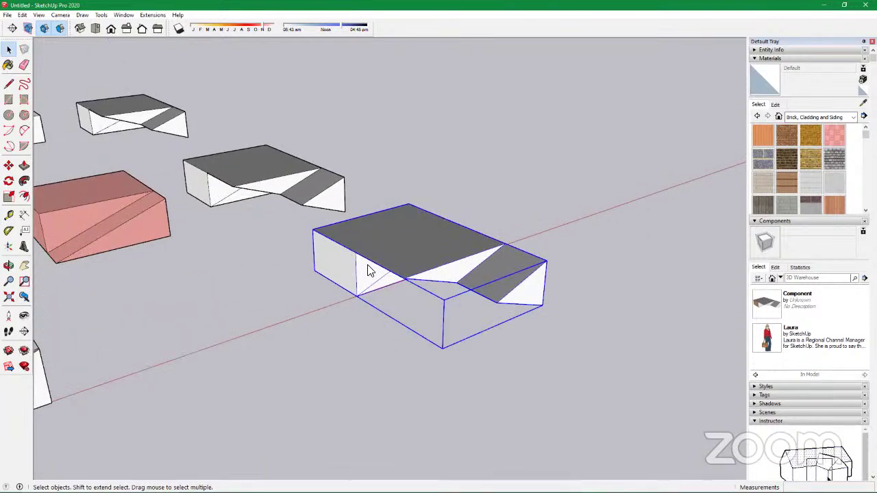
{"action": "right_click", "coordinate": [369, 271]}
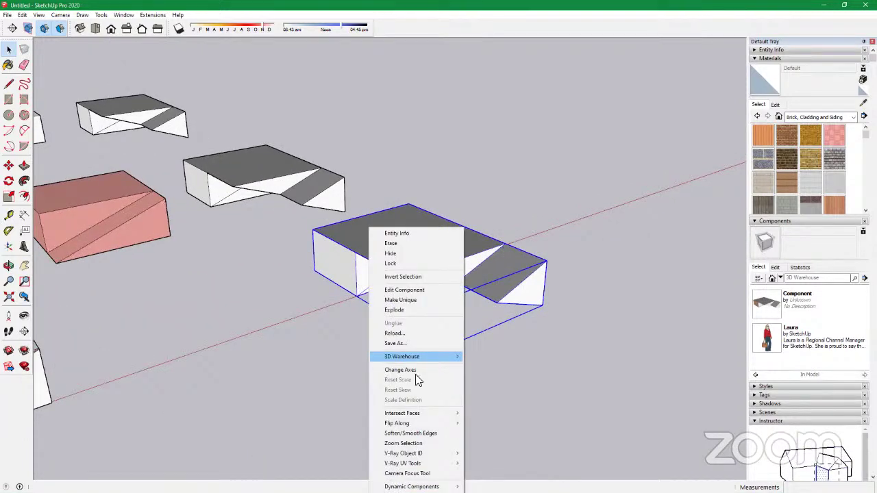
{"action": "left_click", "coordinate": [395, 301]}
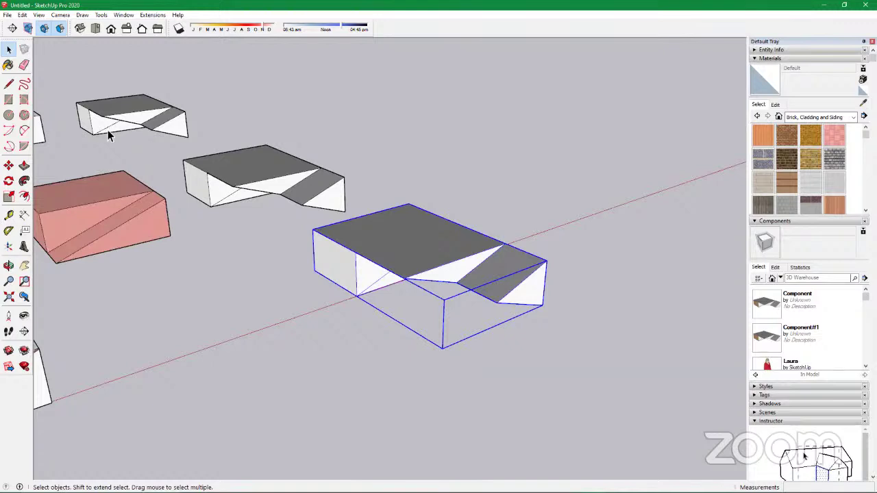
{"action": "right_click", "coordinate": [481, 307]}
{"action": "left_click", "coordinate": [475, 182]}
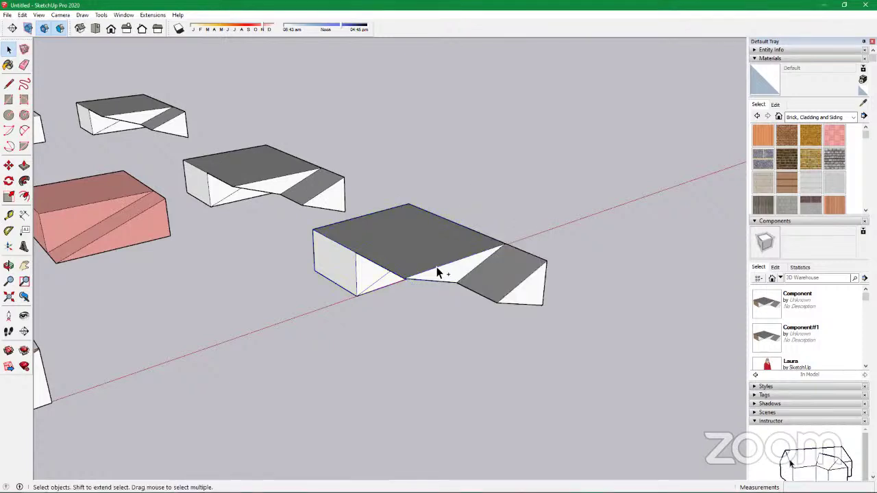
Make the front dark-topped component on the red axis unique from the other copies
{"action": "left_click", "coordinate": [426, 267]}
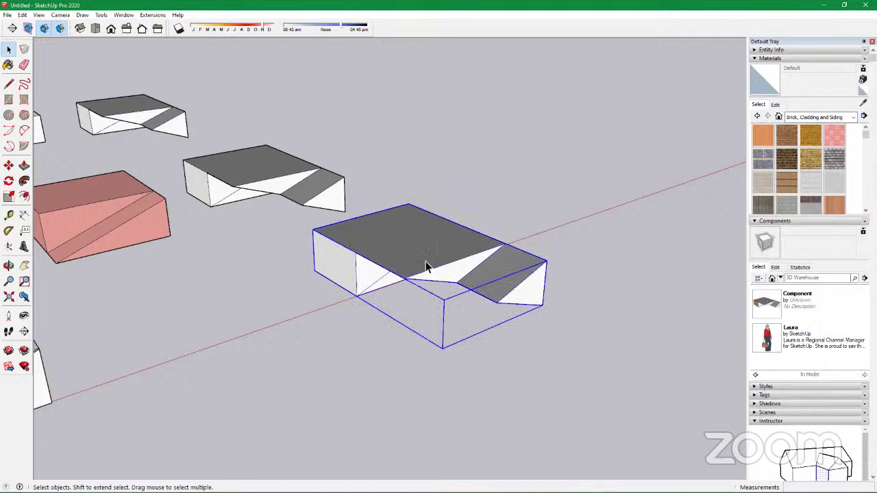
{"action": "right_click", "coordinate": [423, 243]}
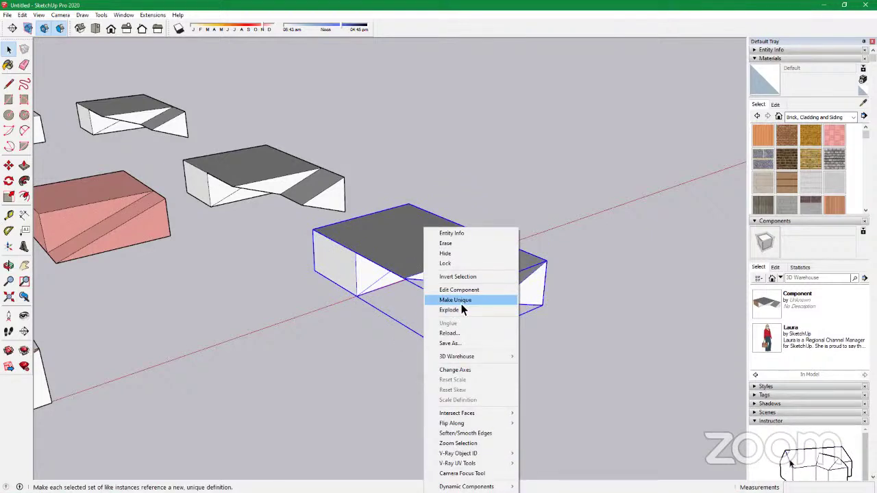
{"action": "left_click", "coordinate": [461, 302]}
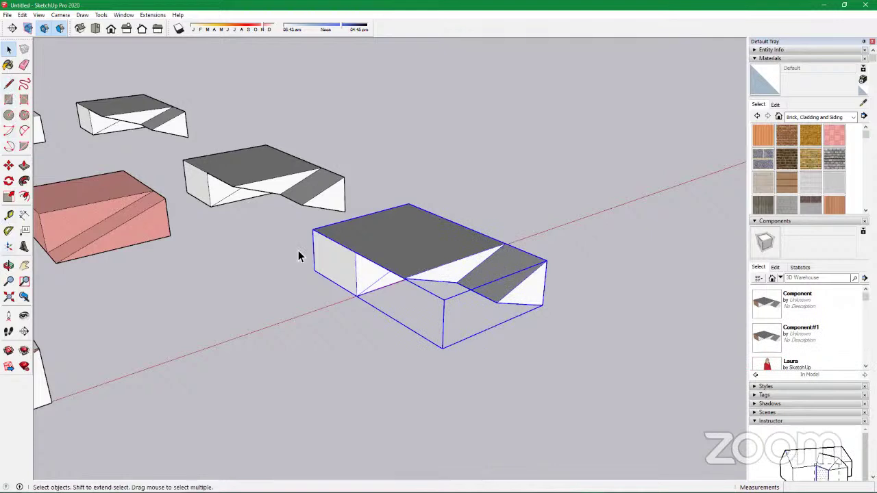
Open the unique component for editing and paint both triangular wall faces beside its origin corner with Brick Tumbled
{"action": "double_click", "coordinate": [443, 257]}
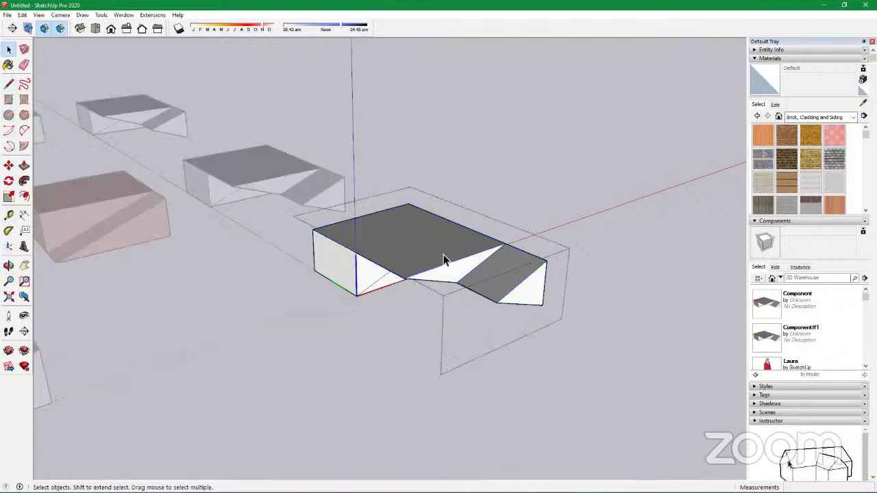
{"action": "scroll", "coordinate": [403, 273], "scroll_direction": "up", "scroll_amount": 3}
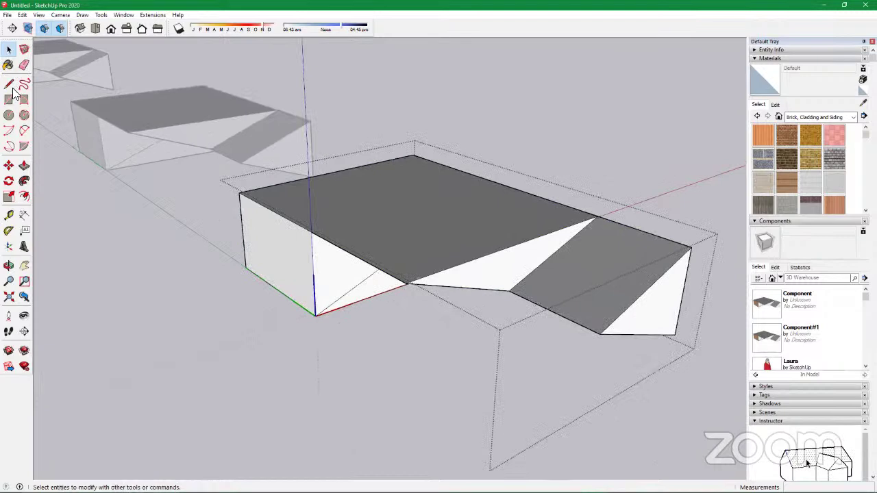
{"action": "left_click", "coordinate": [9, 66]}
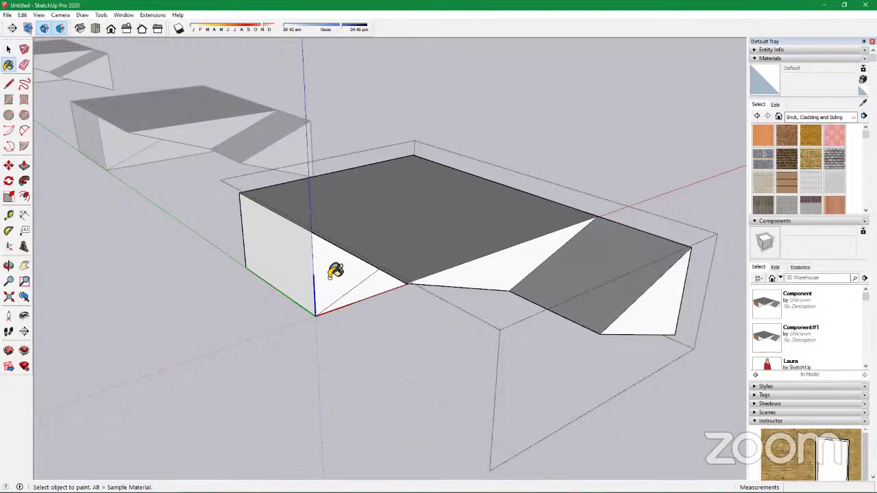
{"action": "scroll", "coordinate": [333, 278], "scroll_direction": "up", "scroll_amount": 3}
{"action": "mouse_move", "coordinate": [329, 297]}
{"action": "middle_mouse_down"}
{"action": "mouse_move", "coordinate": [374, 218]}
{"action": "mouse_move", "coordinate": [368, 233]}
{"action": "mouse_move", "coordinate": [446, 248]}
{"action": "middle_mouse_up"}
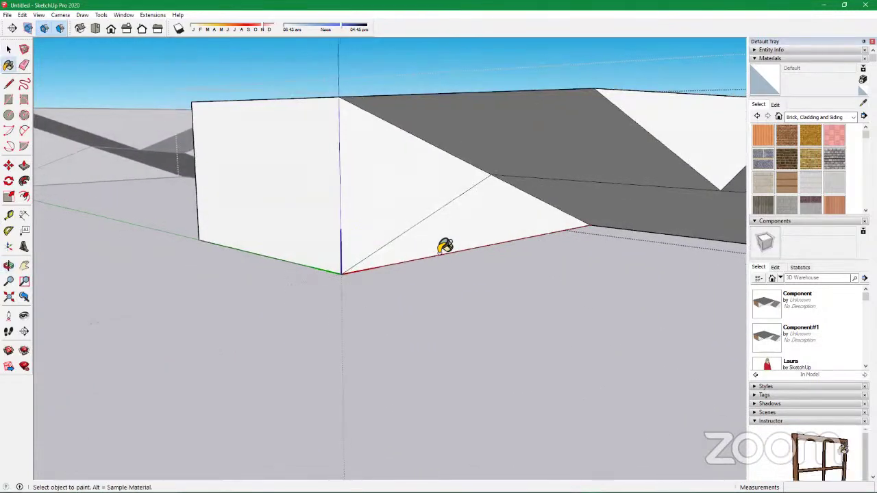
{"action": "left_click", "coordinate": [835, 158]}
{"action": "left_click", "coordinate": [390, 187]}
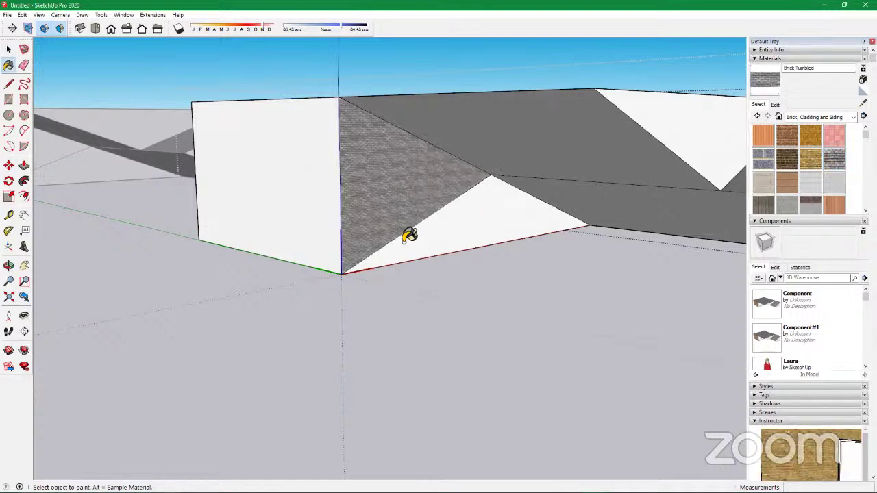
{"action": "left_click", "coordinate": [431, 246]}
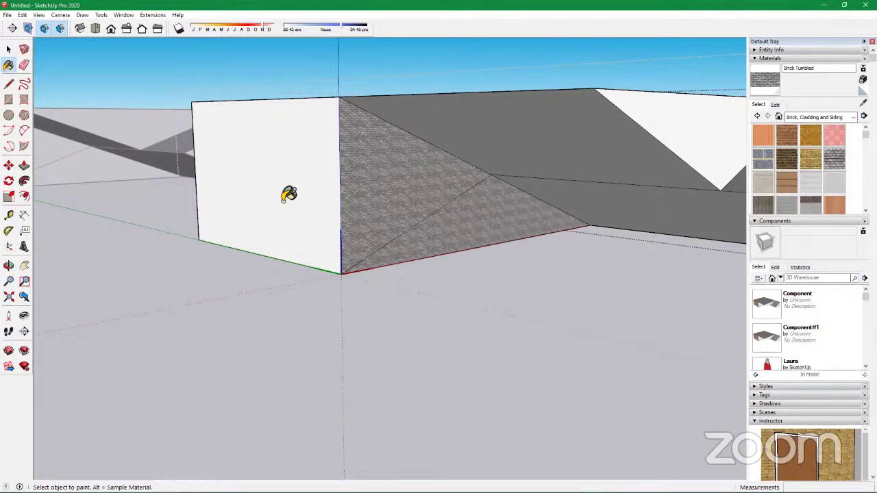
Paint the unique component's remaining white side and back walls with Brick Tumbled, and close the component
{"action": "scroll", "coordinate": [290, 196], "scroll_direction": "down", "scroll_amount": 5}
{"action": "scroll", "coordinate": [431, 172], "scroll_direction": "down", "scroll_amount": 3}
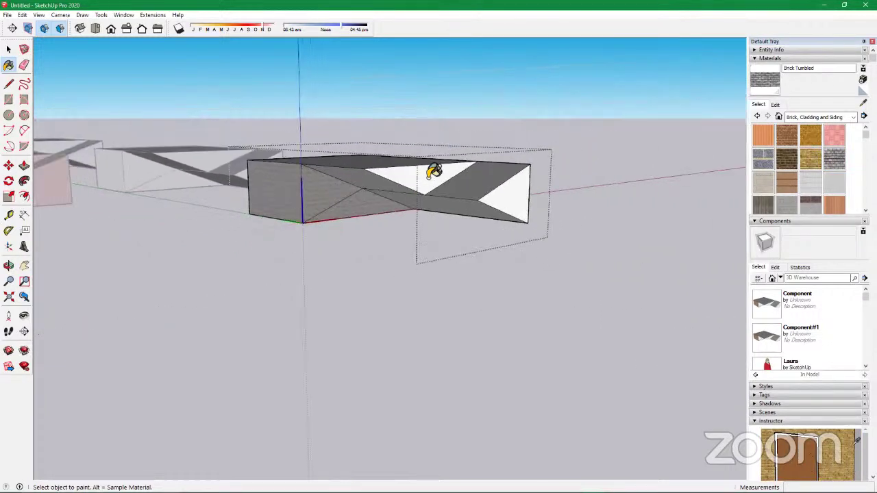
{"action": "left_click", "coordinate": [510, 202]}
{"action": "mouse_move", "coordinate": [519, 216]}
{"action": "middle_mouse_down"}
{"action": "mouse_move", "coordinate": [523, 229]}
{"action": "mouse_move", "coordinate": [278, 331]}
{"action": "mouse_move", "coordinate": [65, 318]}
{"action": "middle_mouse_up"}
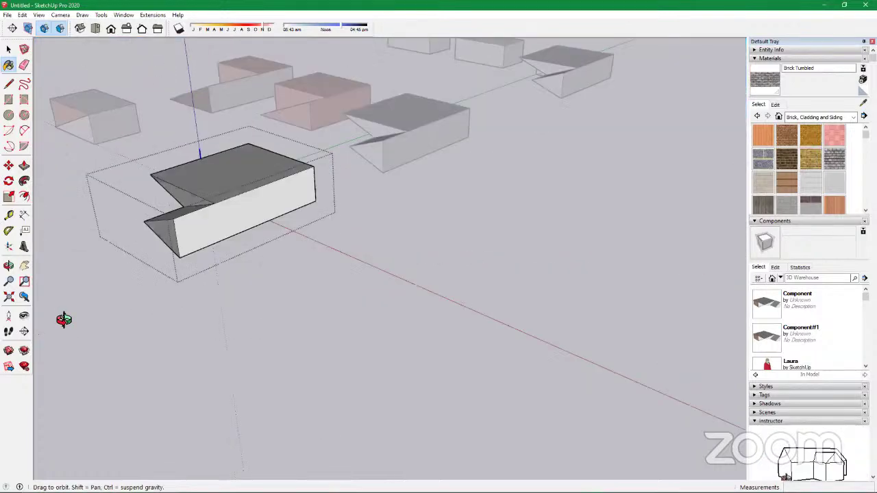
{"action": "left_click", "coordinate": [292, 198]}
{"action": "mouse_move", "coordinate": [294, 199]}
{"action": "middle_mouse_down"}
{"action": "mouse_move", "coordinate": [74, 288]}
{"action": "mouse_move", "coordinate": [137, 196]}
{"action": "middle_mouse_up"}
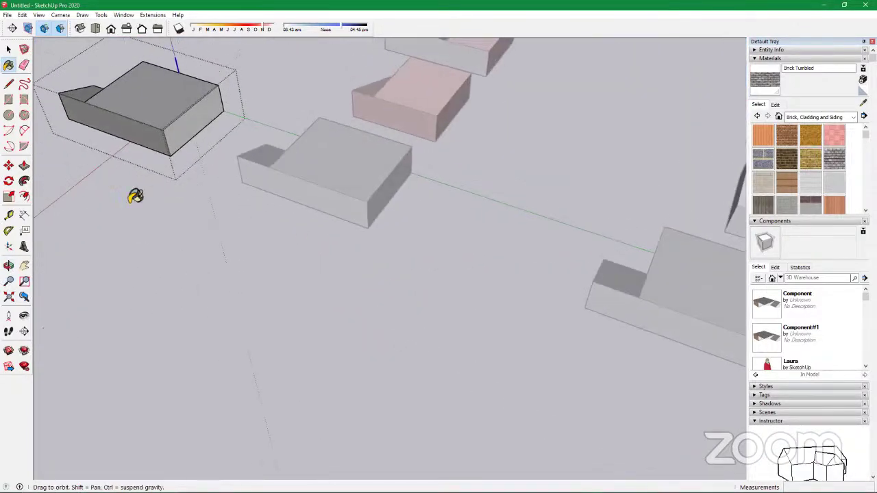
{"action": "left_click", "coordinate": [177, 118]}
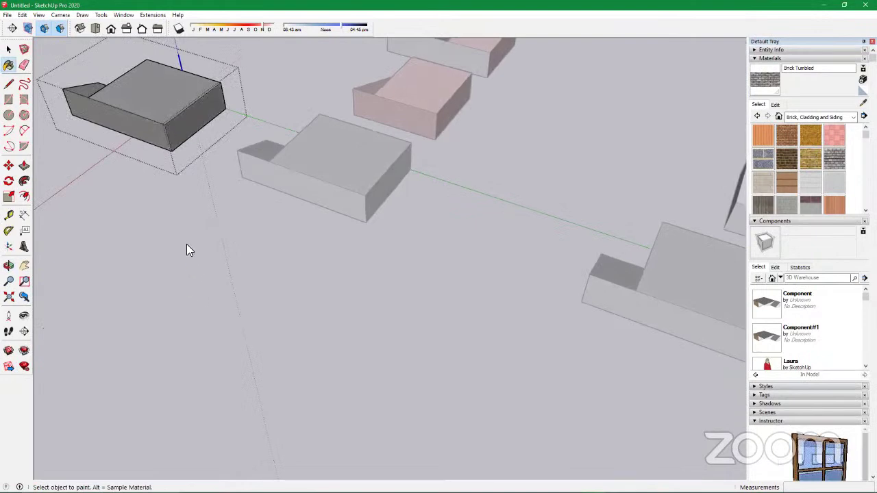
{"action": "right_click", "coordinate": [217, 258]}
{"action": "left_click", "coordinate": [233, 249]}
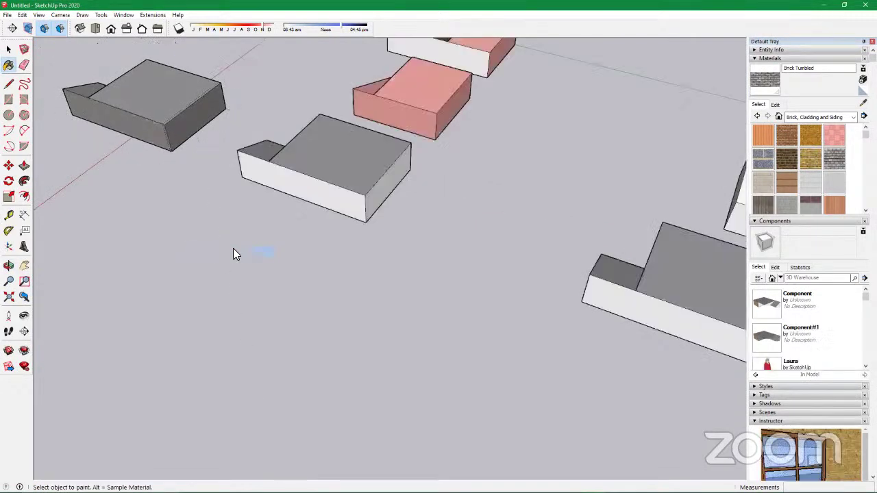
{"action": "key", "text": "space"}
Compare the brick-painted unique component with the other component copies
{"action": "scroll", "coordinate": [233, 293], "scroll_direction": "down", "scroll_amount": 3}
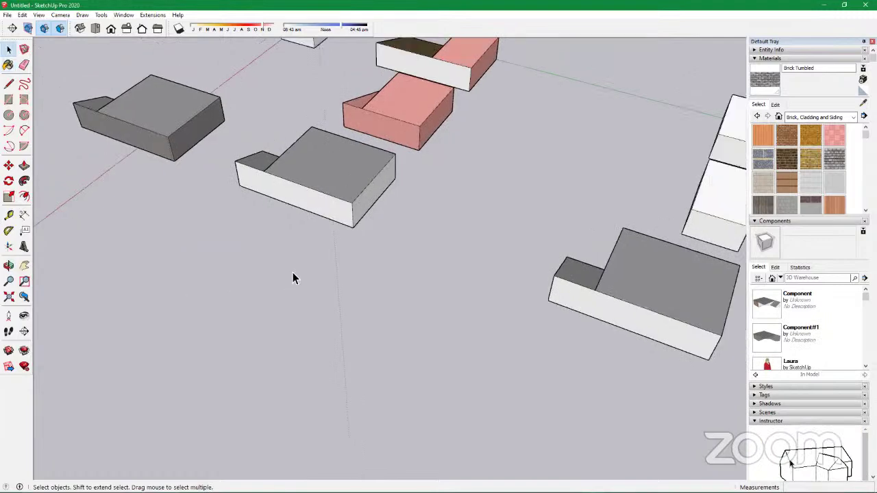
{"action": "middle_click_drag", "start_coordinate": [245, 304], "coordinate": [510, 357]}
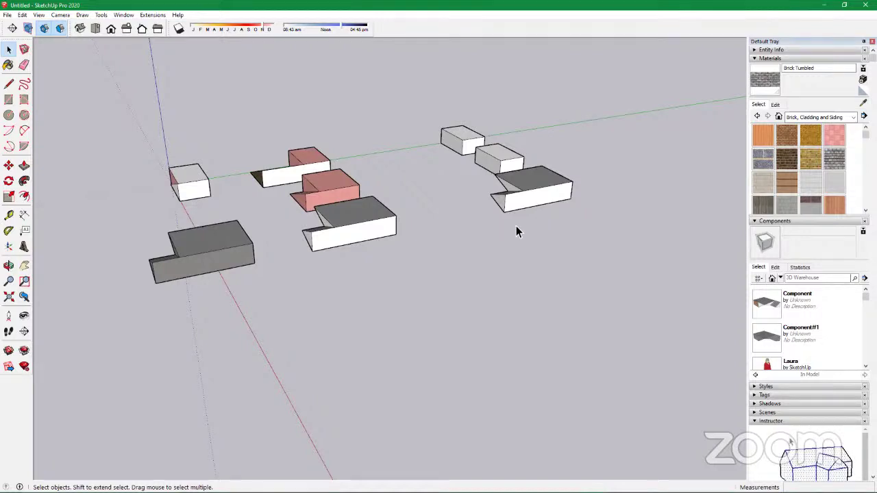
{"action": "scroll", "coordinate": [209, 281], "scroll_direction": "up", "scroll_amount": 3}
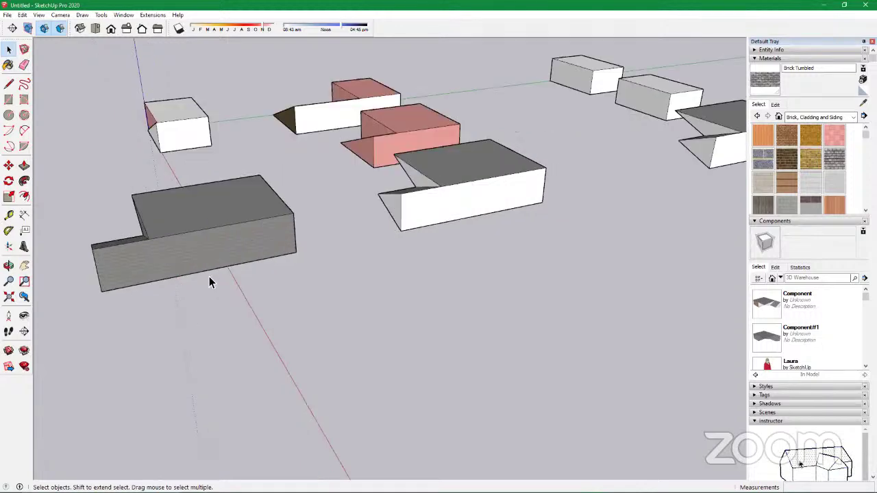
{"action": "scroll", "coordinate": [164, 241], "scroll_direction": "down", "scroll_amount": 3}
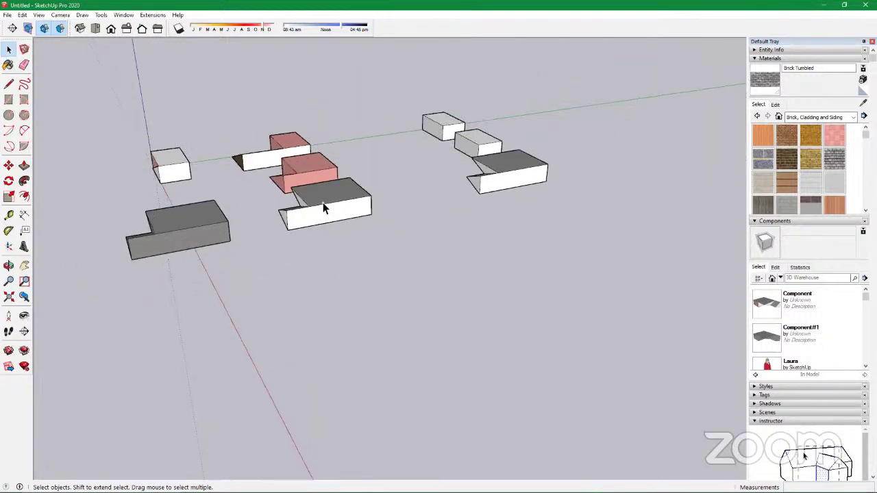
Copy the brick-painted component about 41 m along the red axis, away from the origin
{"action": "scroll", "coordinate": [139, 255], "scroll_direction": "up", "scroll_amount": 5}
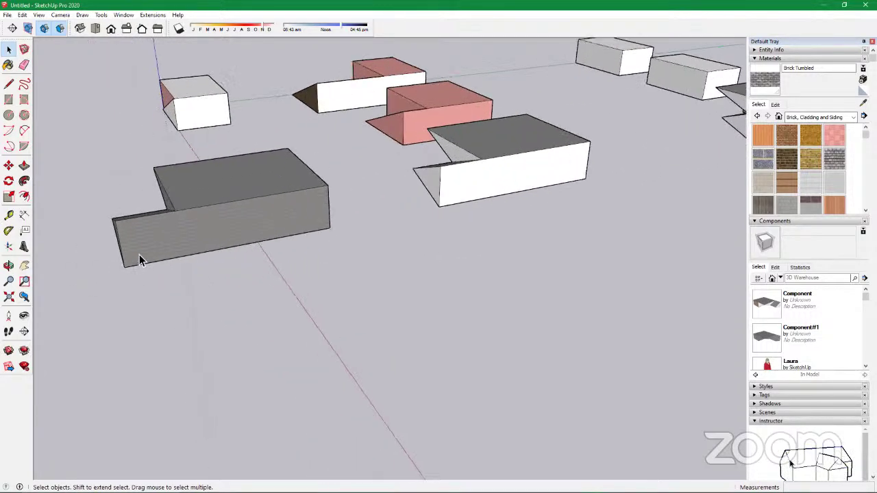
{"action": "middle_click_drag", "start_coordinate": [139, 254], "coordinate": [117, 233]}
{"action": "scroll", "coordinate": [172, 247], "scroll_direction": "down", "scroll_amount": 3}
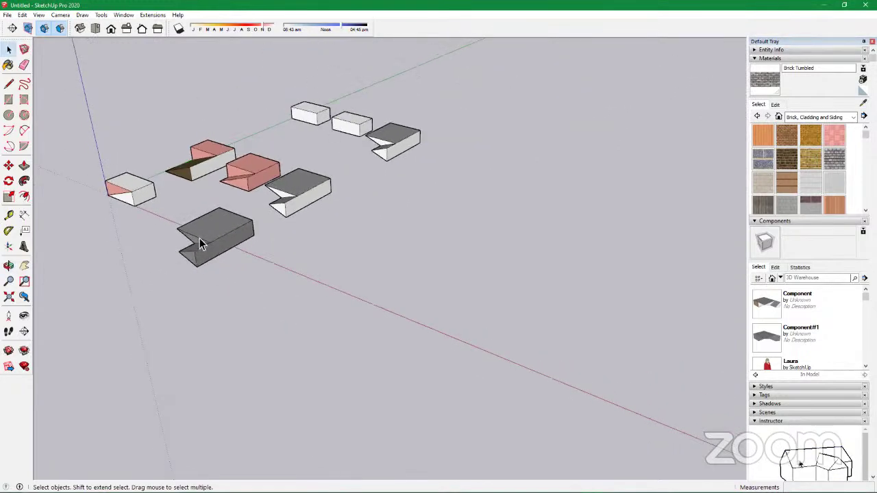
{"action": "left_click", "coordinate": [213, 252]}
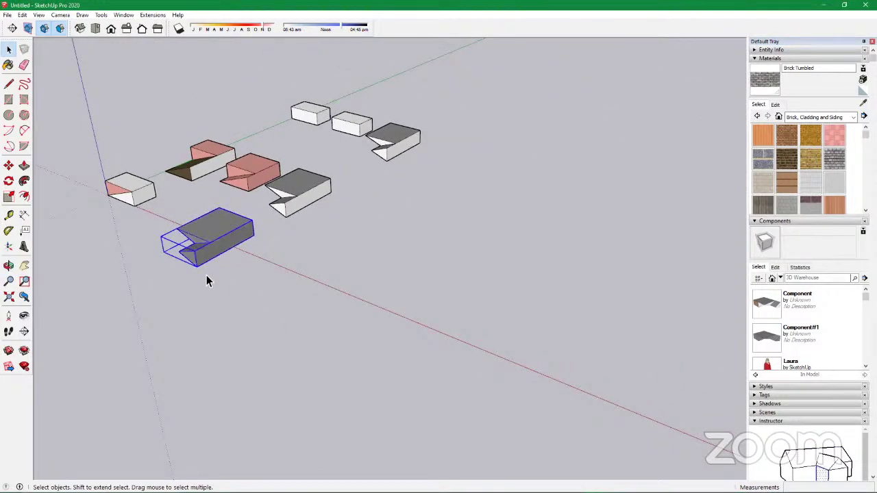
{"action": "key", "text": "m"}
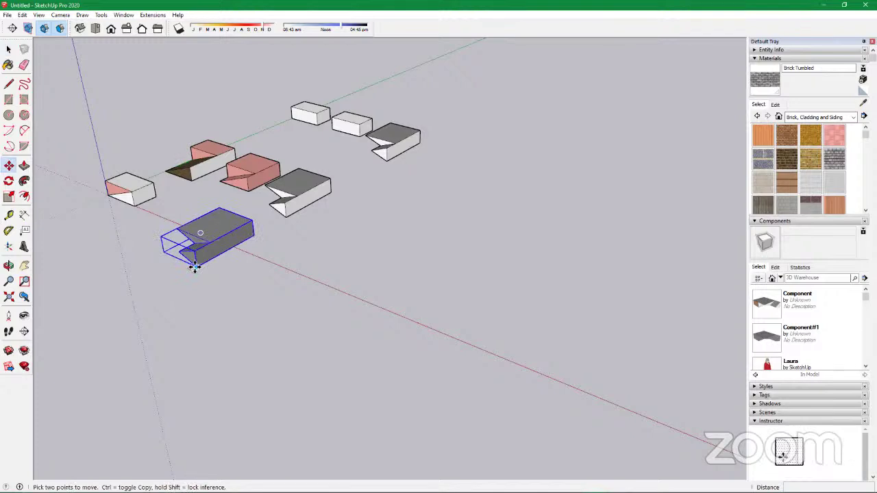
{"action": "key", "text": "ctrl"}
{"action": "left_click", "coordinate": [197, 267]}
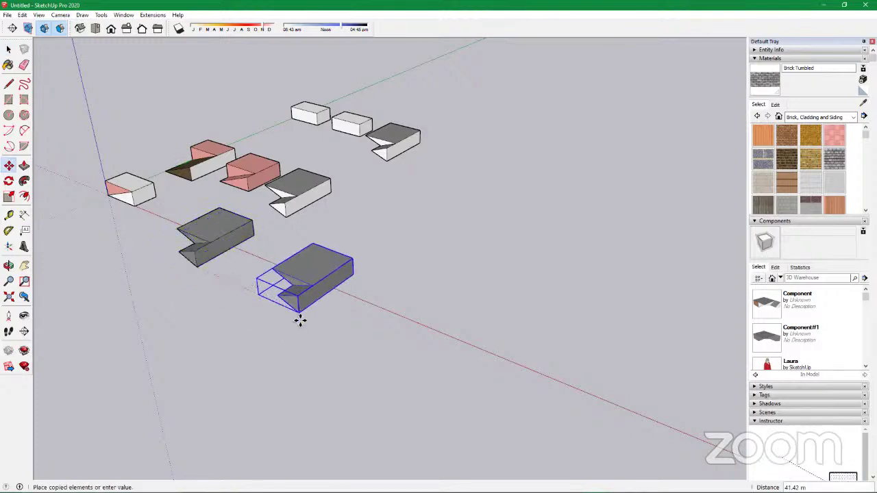
{"action": "left_click", "coordinate": [301, 320]}
Open the new brick copy for editing, push the protruding leg's end face in about 12 m, and close the component
{"action": "scroll", "coordinate": [309, 298], "scroll_direction": "up", "scroll_amount": 3}
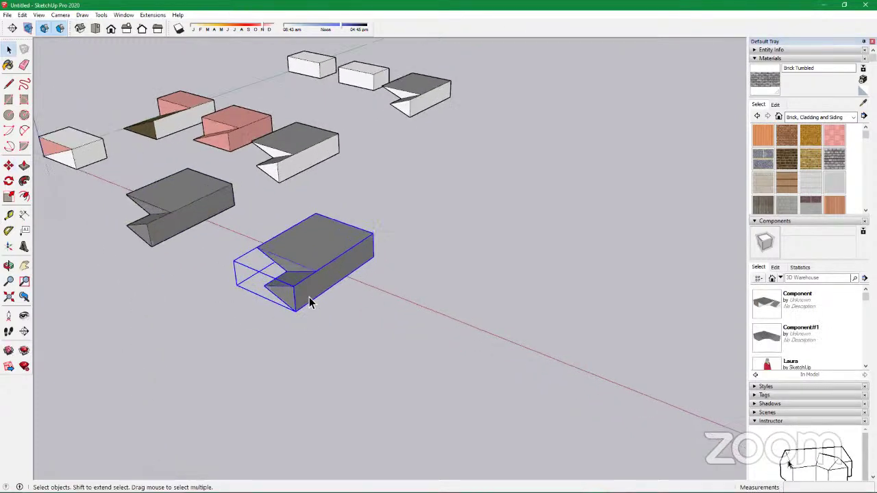
{"action": "double_click", "coordinate": [310, 292]}
{"action": "key", "text": "p"}
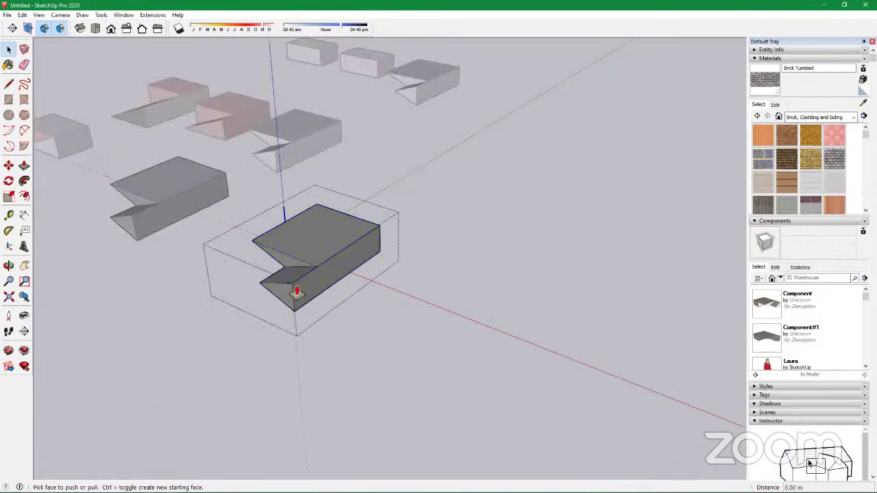
{"action": "left_click_drag", "start_coordinate": [286, 300], "coordinate": [343, 287]}
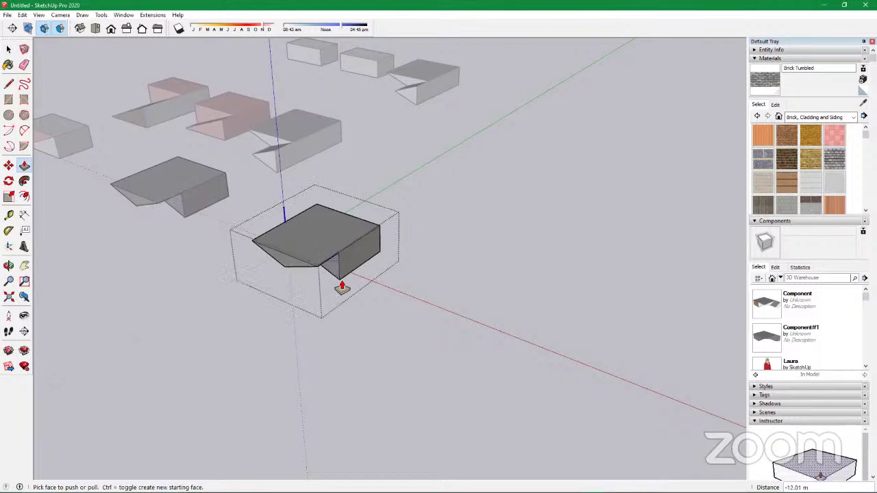
{"action": "key", "text": "space"}
{"action": "left_click", "coordinate": [401, 331]}
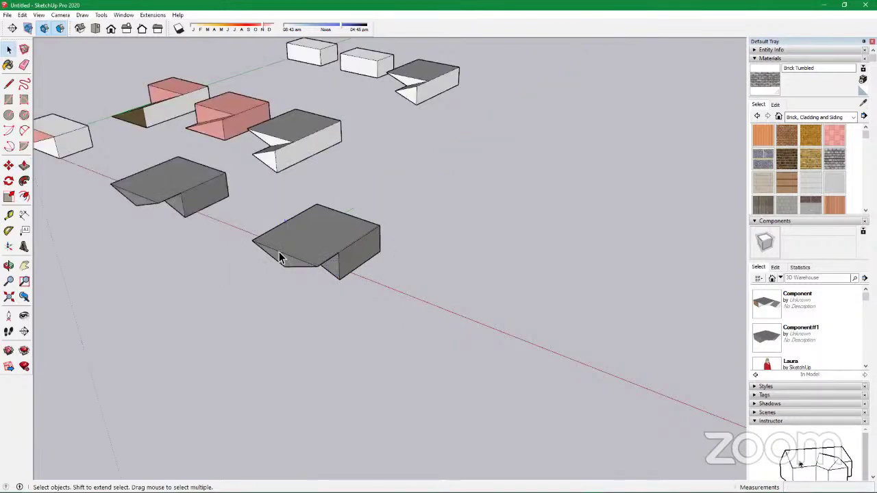
Compare the shapes of the two brick components with each other and with the white dark-topped copies
{"action": "scroll", "coordinate": [235, 228], "scroll_direction": "down", "scroll_amount": 1}
{"action": "middle_click_drag", "start_coordinate": [270, 183], "coordinate": [333, 218]}
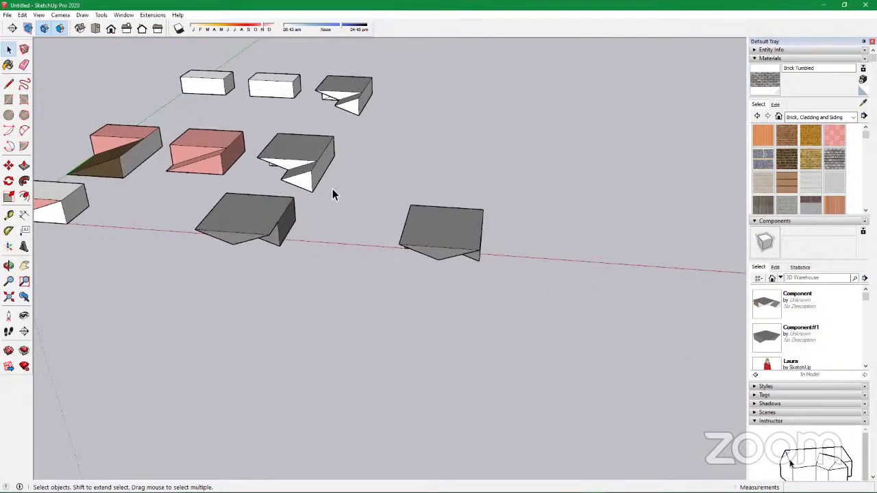
{"action": "scroll", "coordinate": [265, 221], "scroll_direction": "up", "scroll_amount": 3}
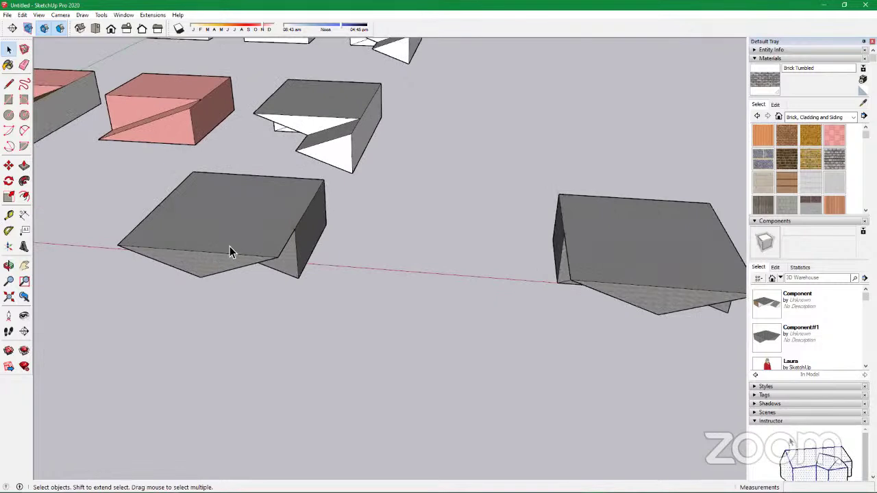
{"action": "scroll", "coordinate": [216, 247], "scroll_direction": "up", "scroll_amount": 2}
{"action": "scroll", "coordinate": [215, 250], "scroll_direction": "down", "scroll_amount": 2}
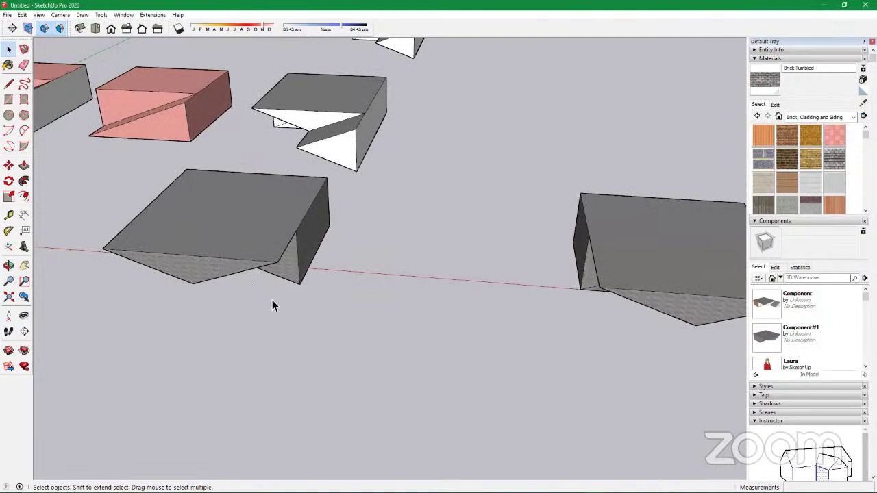
{"action": "middle_click_drag", "start_coordinate": [379, 322], "coordinate": [114, 229]}
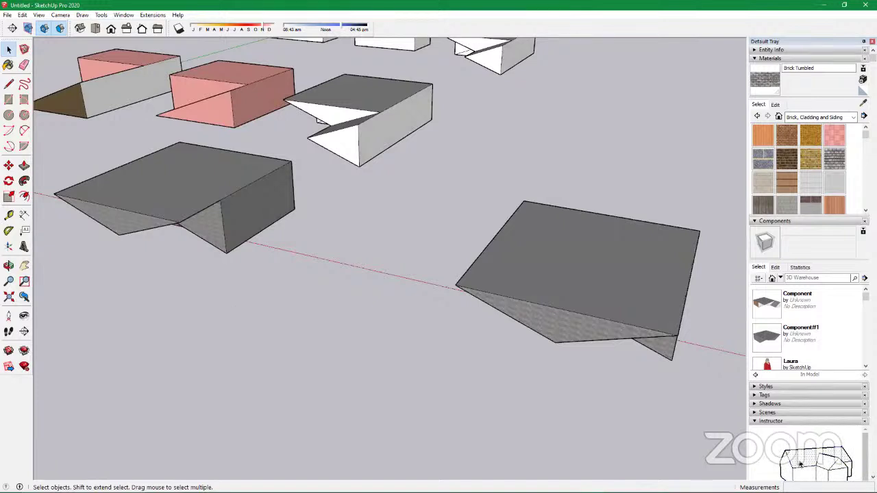
{"action": "scroll", "coordinate": [354, 273], "scroll_direction": "down", "scroll_amount": 5}
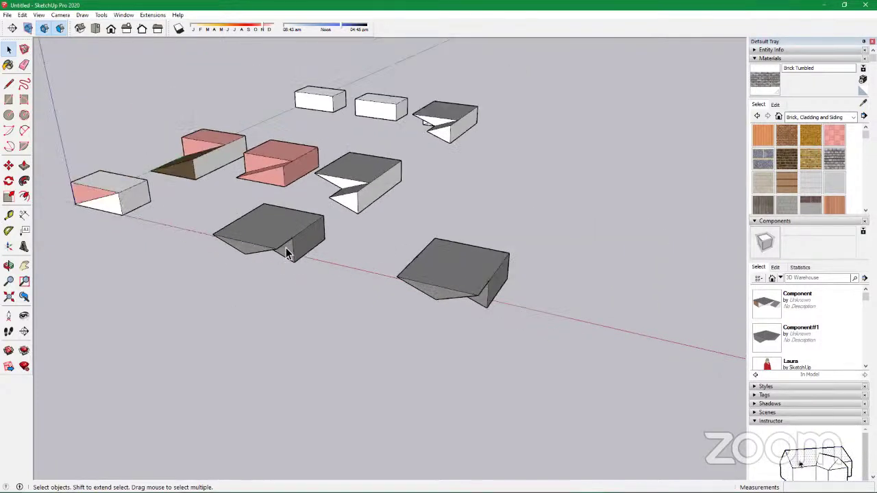
{"action": "scroll", "coordinate": [267, 250], "scroll_direction": "up", "scroll_amount": 3}
{"action": "scroll", "coordinate": [250, 255], "scroll_direction": "down", "scroll_amount": 3}
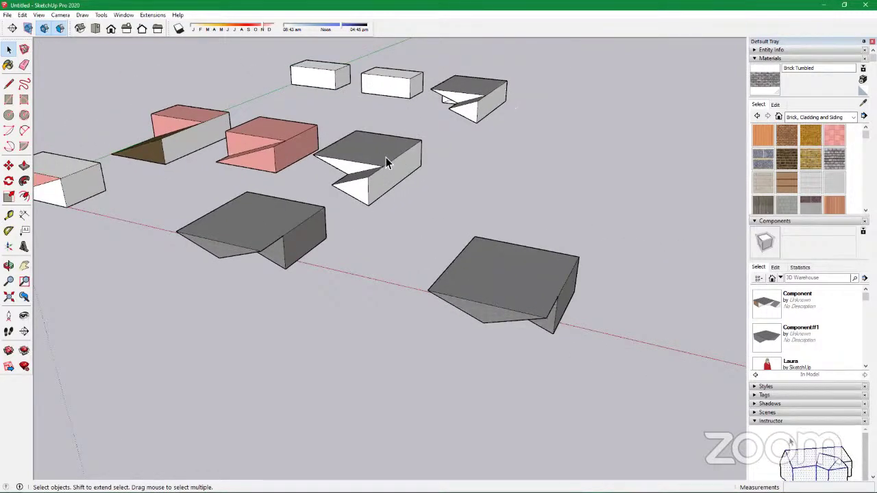
Open the nearer white dark-topped component for editing, pull its long side wall out about 11.08 m, and close the component
{"action": "scroll", "coordinate": [386, 163], "scroll_direction": "up", "scroll_amount": 3}
{"action": "double_click", "coordinate": [381, 196]}
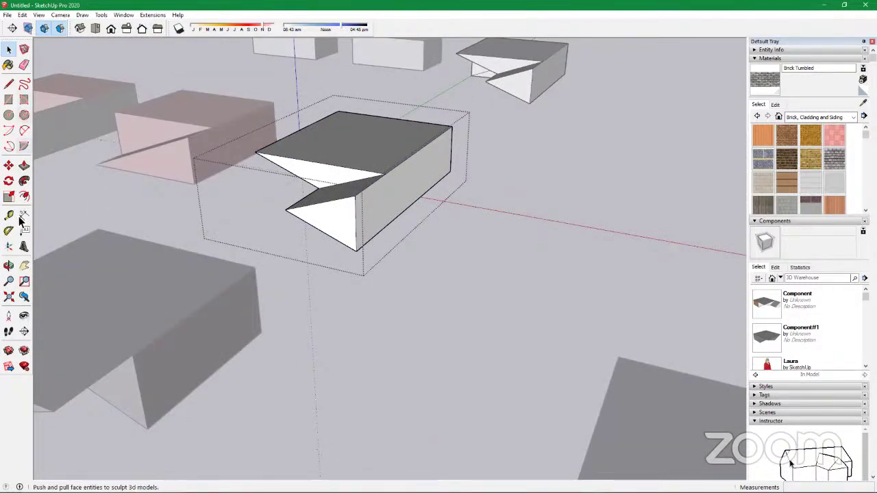
{"action": "left_click", "coordinate": [24, 166]}
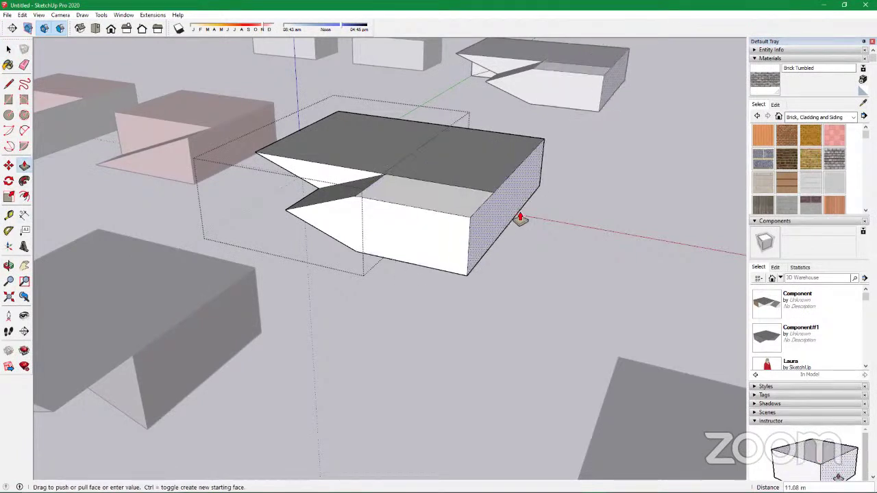
{"action": "left_click", "coordinate": [521, 218]}
{"action": "scroll", "coordinate": [290, 313], "scroll_direction": "down", "scroll_amount": 2}
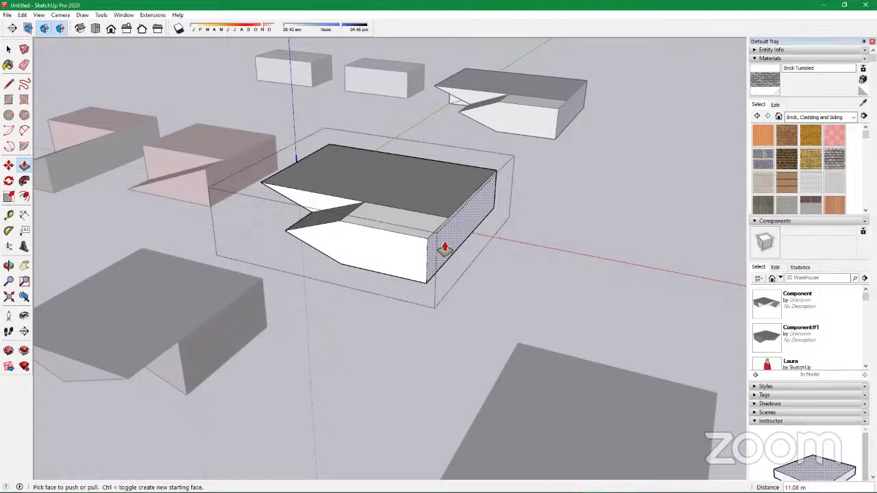
{"action": "key", "text": "space"}
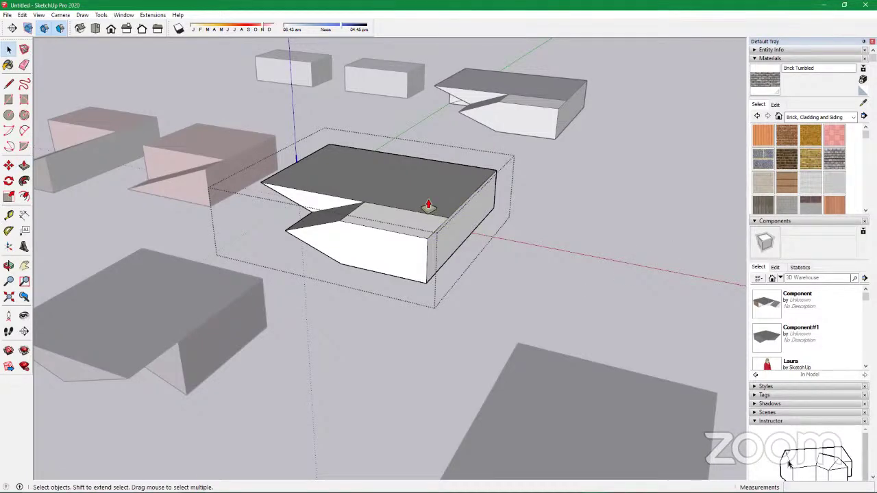
{"action": "middle_click_drag", "start_coordinate": [426, 201], "coordinate": [378, 201]}
{"action": "scroll", "coordinate": [389, 194], "scroll_direction": "up", "scroll_amount": 3}
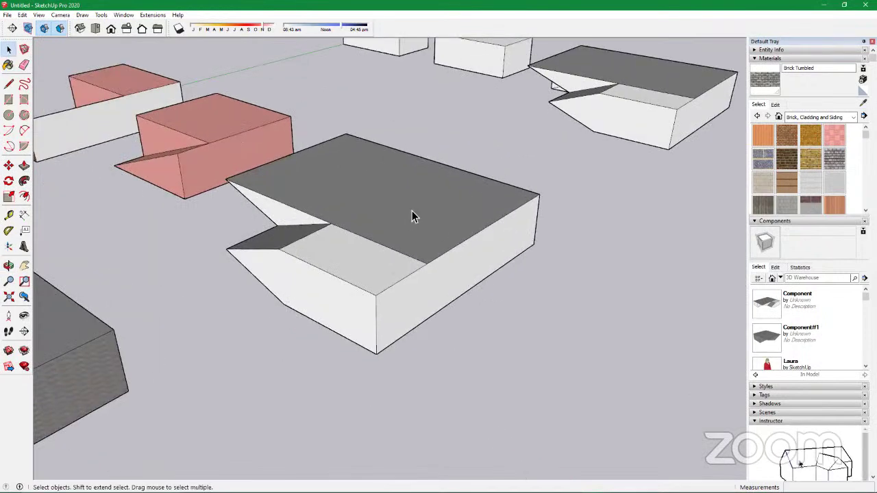
Paint the nearer white dark-topped component as a whole with Modern Siding, without opening it for editing
{"action": "scroll", "coordinate": [404, 214], "scroll_direction": "down", "scroll_amount": 4}
{"action": "scroll", "coordinate": [416, 227], "scroll_direction": "up", "scroll_amount": 4}
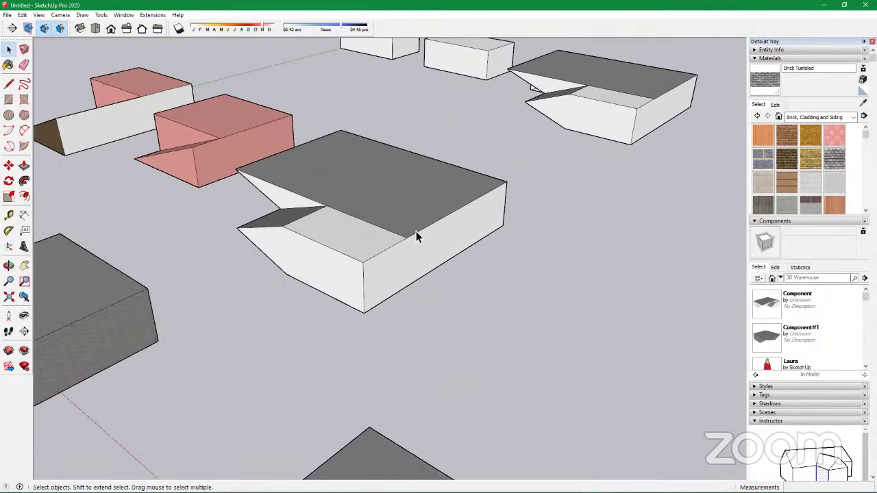
{"action": "scroll", "coordinate": [319, 264], "scroll_direction": "up", "scroll_amount": 2}
{"action": "scroll", "coordinate": [373, 258], "scroll_direction": "down", "scroll_amount": 3}
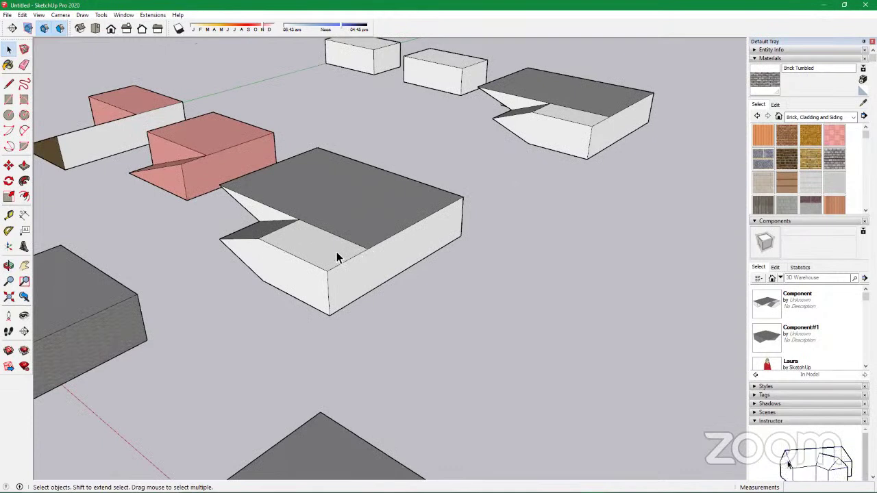
{"action": "key", "text": "b"}
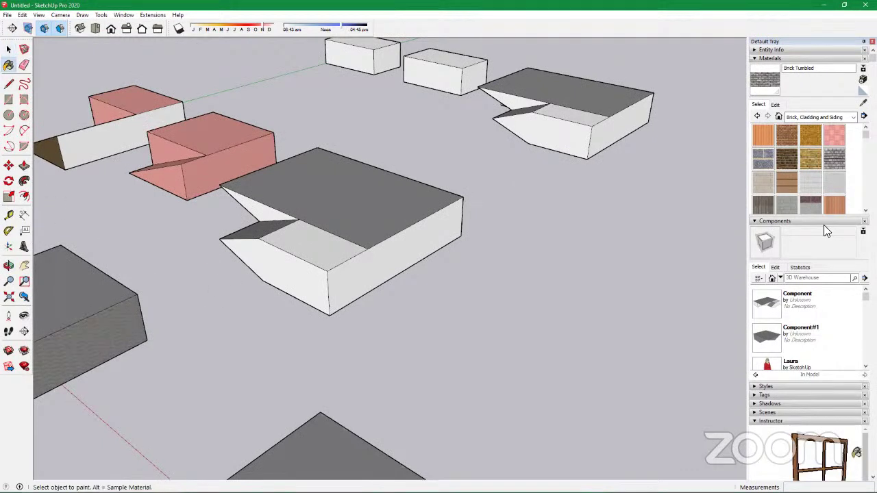
{"action": "left_click", "coordinate": [834, 204]}
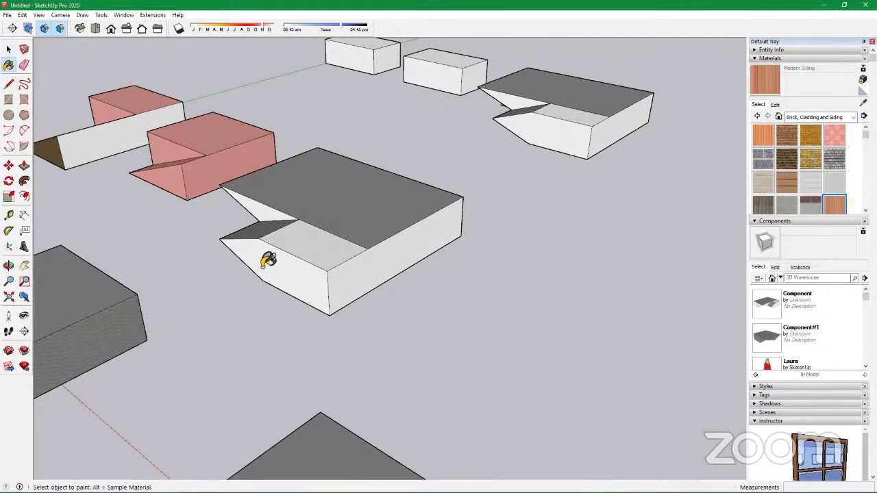
{"action": "scroll", "coordinate": [260, 252], "scroll_direction": "down", "scroll_amount": 3}
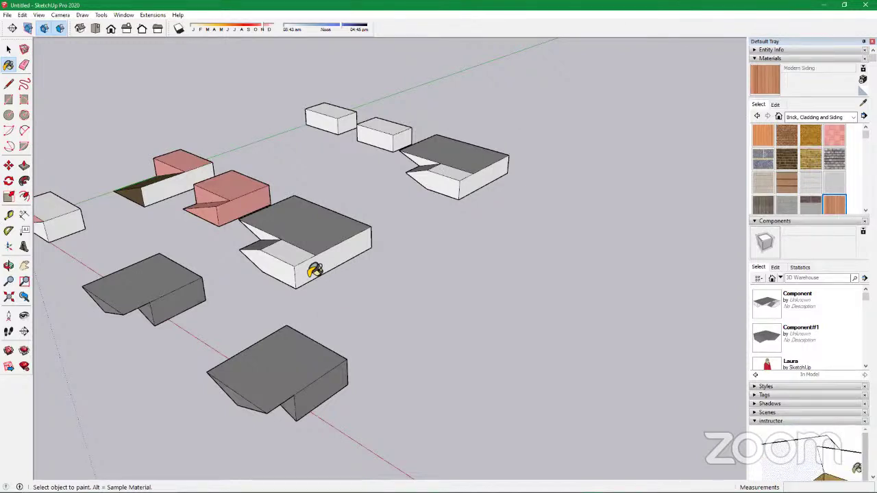
{"action": "scroll", "coordinate": [312, 268], "scroll_direction": "up", "scroll_amount": 3}
{"action": "left_click", "coordinate": [313, 315]}
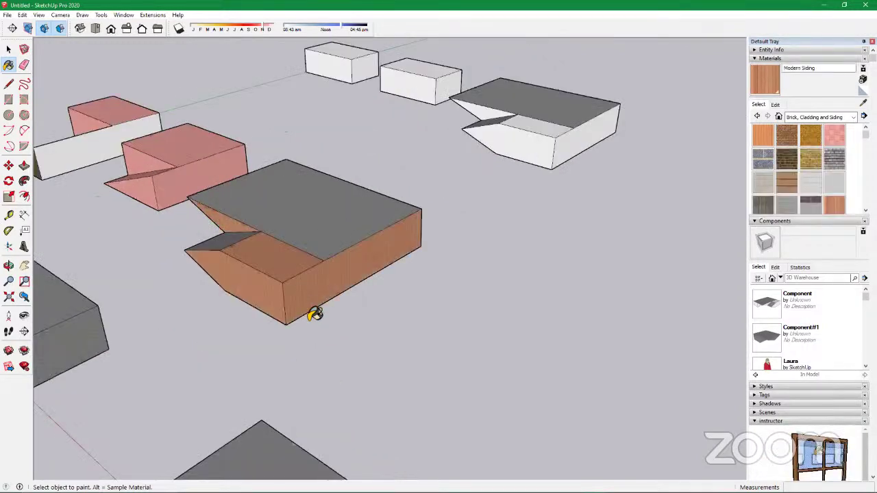
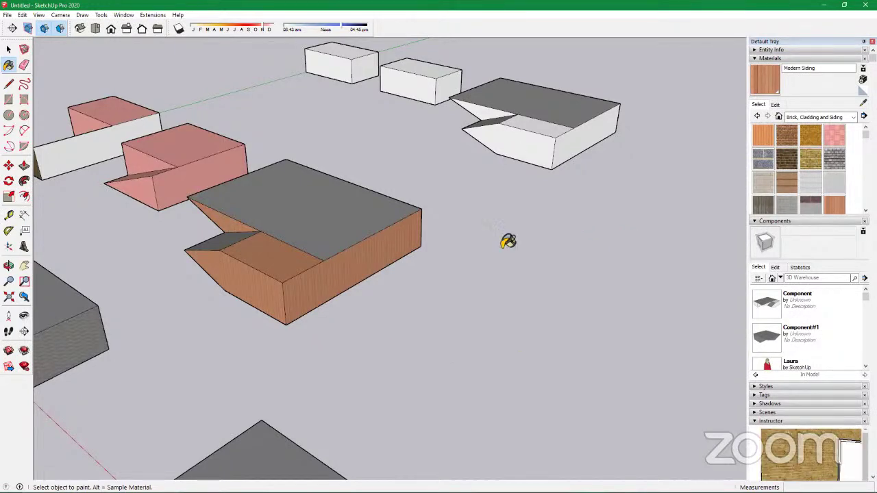
Open the farther white dark-topped copy for editing, paint all its connected faces with Modern Siding, and close the component
{"action": "key", "text": "space"}
{"action": "left_click", "coordinate": [535, 160]}
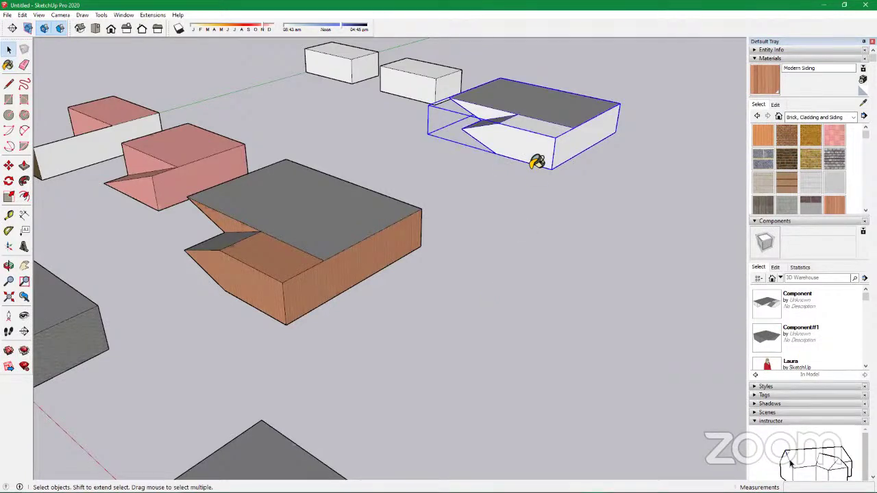
{"action": "double_click", "coordinate": [535, 160]}
{"action": "triple_click", "coordinate": [528, 141]}
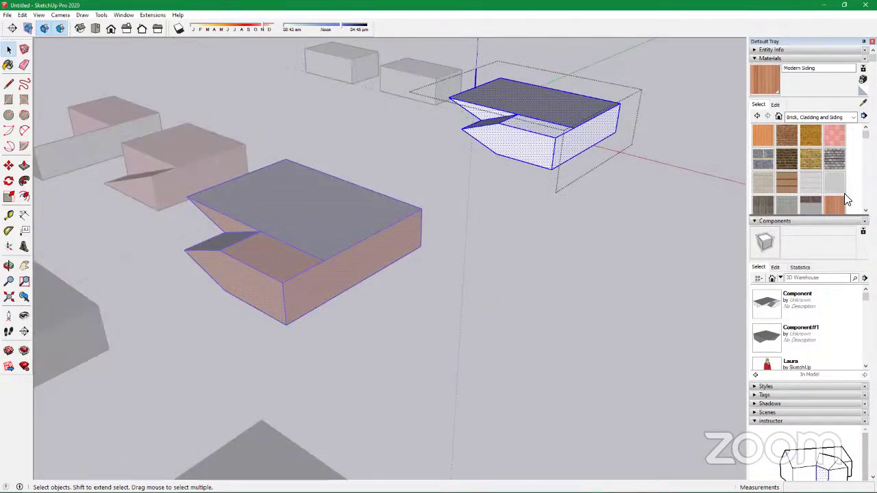
{"action": "left_click", "coordinate": [837, 201]}
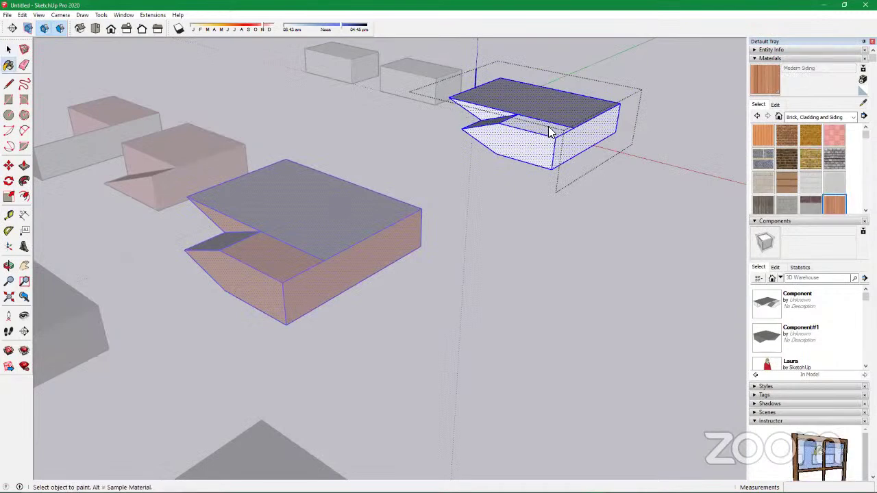
{"action": "left_click", "coordinate": [548, 139]}
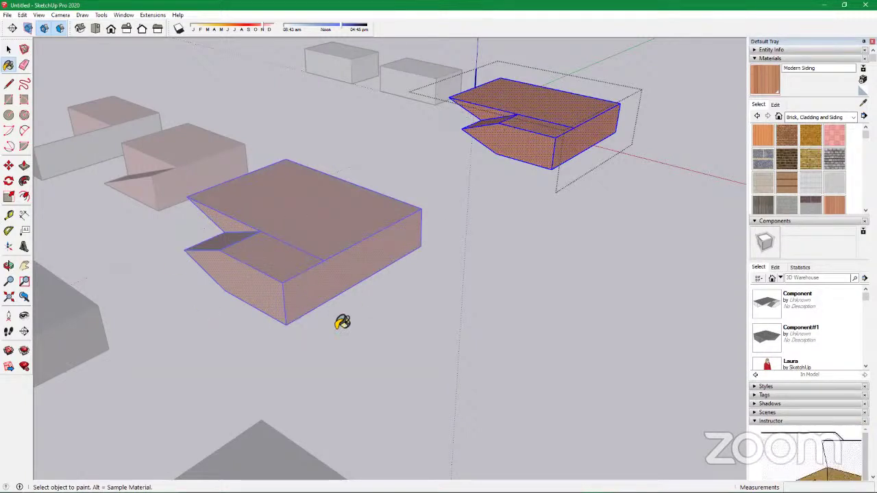
{"action": "key", "text": "space"}
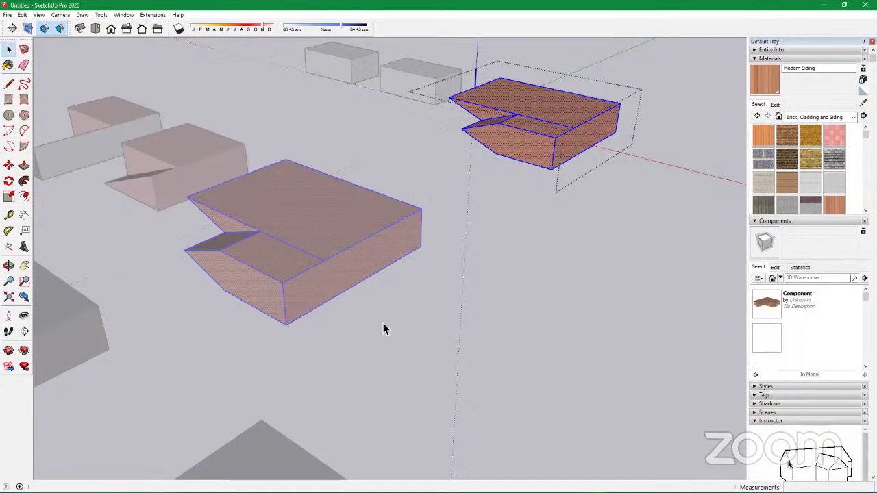
{"action": "left_click", "coordinate": [383, 322]}
Inspect the two siding-painted copies, opening and closing the nearer one to check its faces
{"action": "scroll", "coordinate": [280, 274], "scroll_direction": "up", "scroll_amount": 3}
{"action": "scroll", "coordinate": [288, 257], "scroll_direction": "down", "scroll_amount": 3}
{"action": "middle_click_drag", "start_coordinate": [291, 261], "coordinate": [549, 219]}
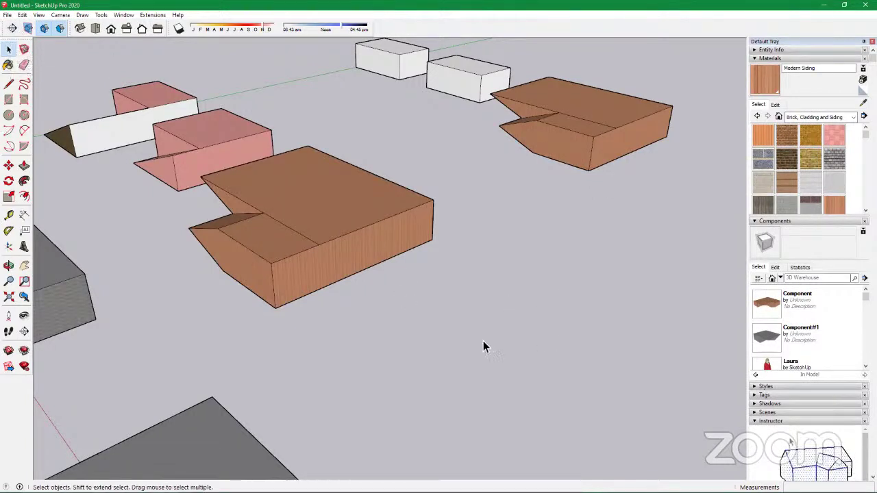
{"action": "left_click", "coordinate": [323, 246]}
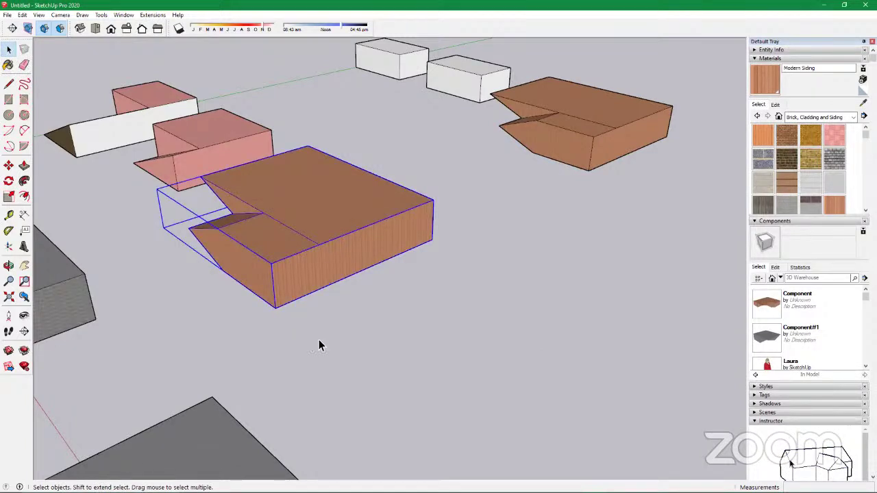
{"action": "double_click", "coordinate": [302, 292]}
{"action": "left_click", "coordinate": [534, 322]}
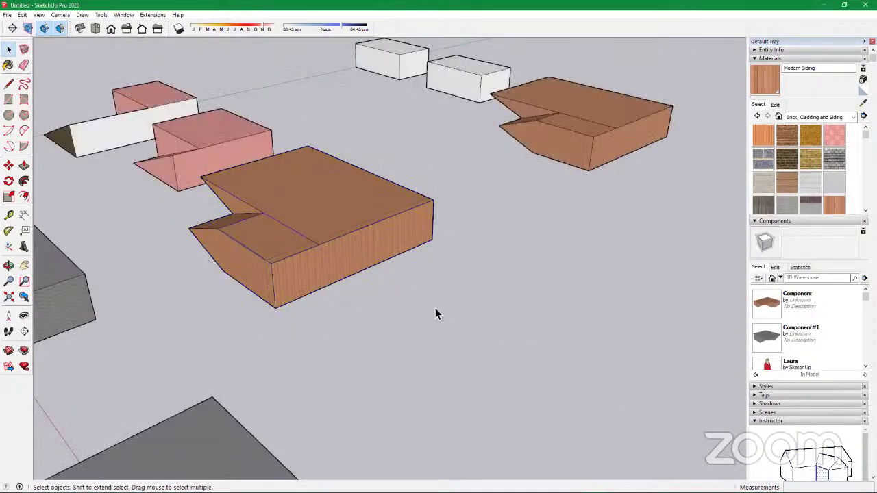
Open the pink component beside the nearer siding-painted one, select its long side face, and close the component
{"action": "double_click", "coordinate": [218, 182]}
{"action": "scroll", "coordinate": [219, 183], "scroll_direction": "up", "scroll_amount": 5}
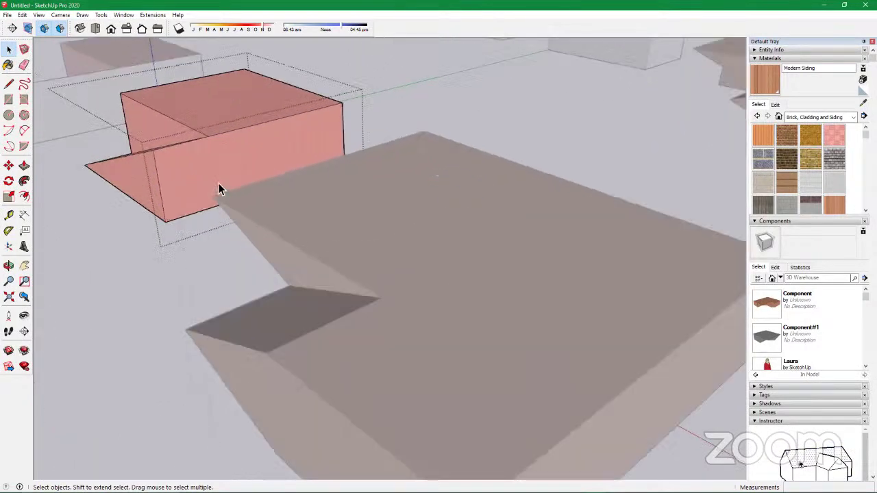
{"action": "left_click", "coordinate": [219, 183]}
{"action": "scroll", "coordinate": [219, 183], "scroll_direction": "down", "scroll_amount": 6}
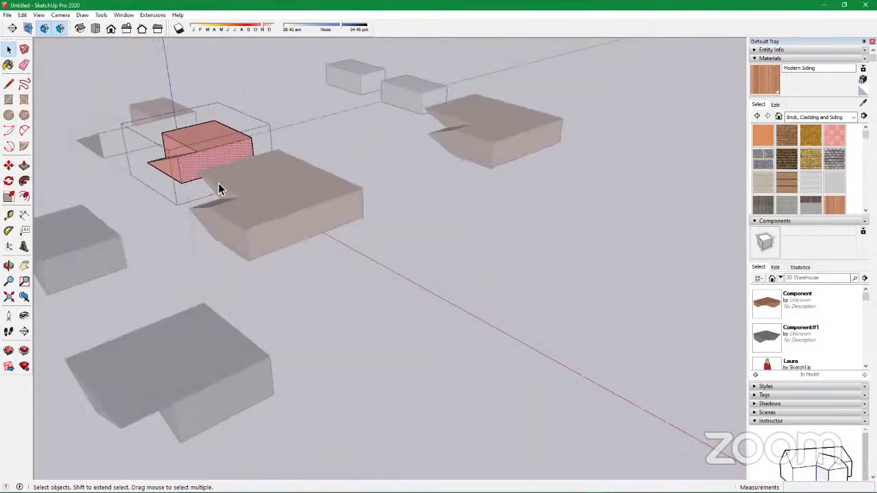
{"action": "left_click", "coordinate": [486, 290]}
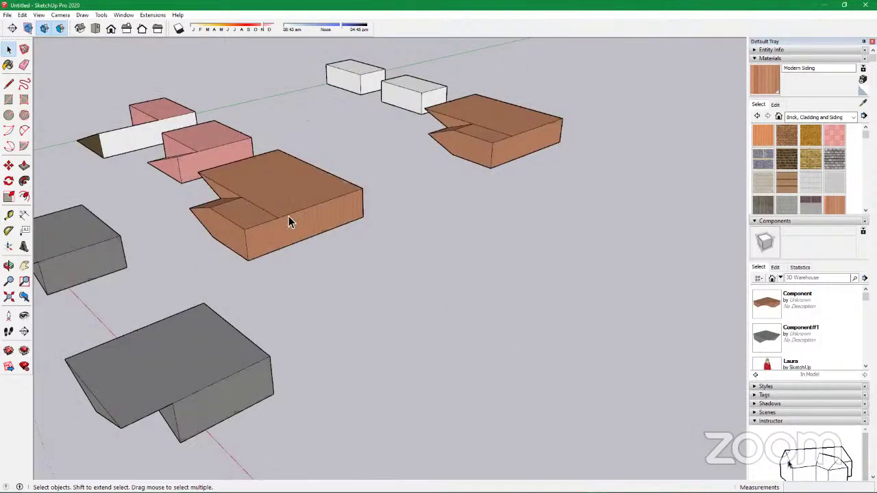
Select the nearer siding-painted component, open it for editing with Edit Component, and close it again
{"action": "left_click", "coordinate": [291, 212]}
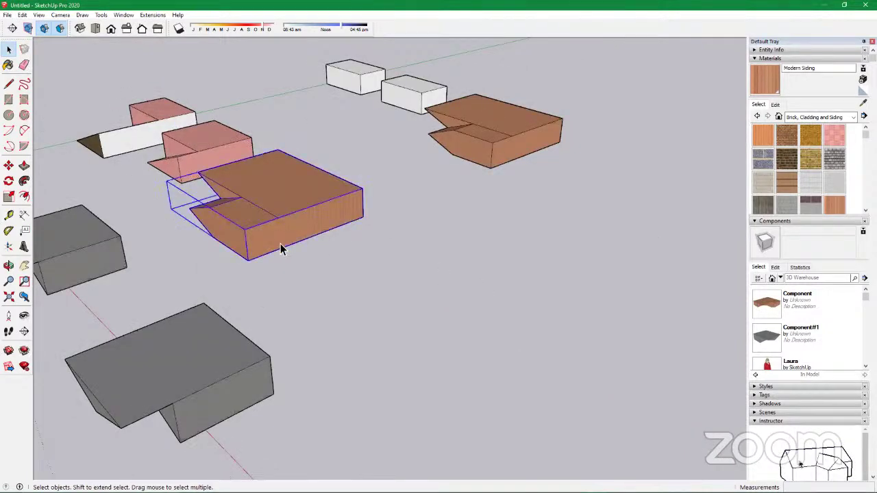
{"action": "right_click", "coordinate": [279, 203]}
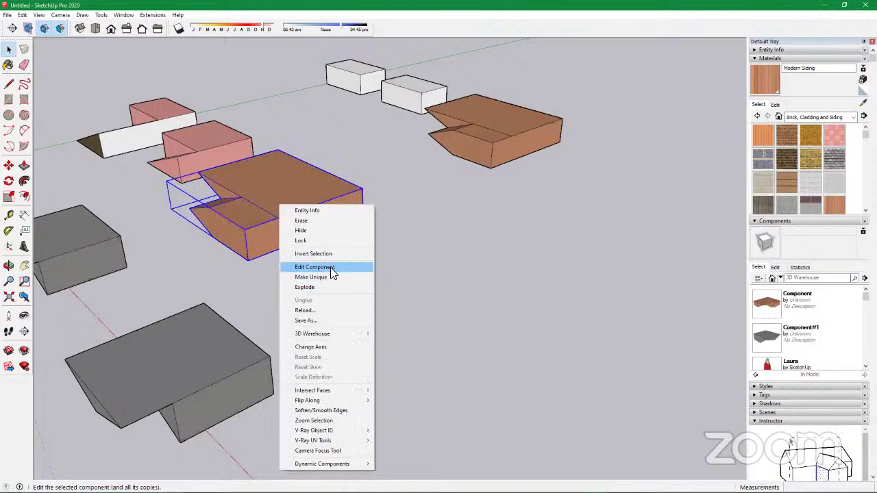
{"action": "left_click", "coordinate": [331, 268]}
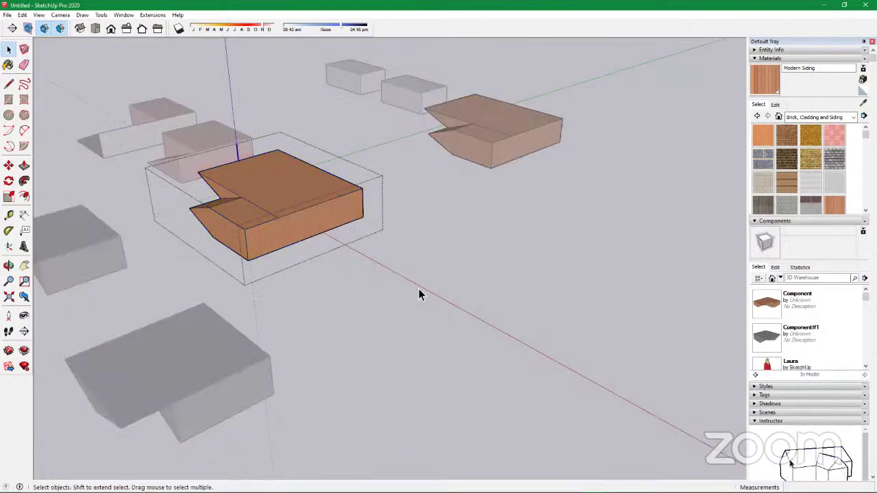
{"action": "left_click", "coordinate": [502, 281]}
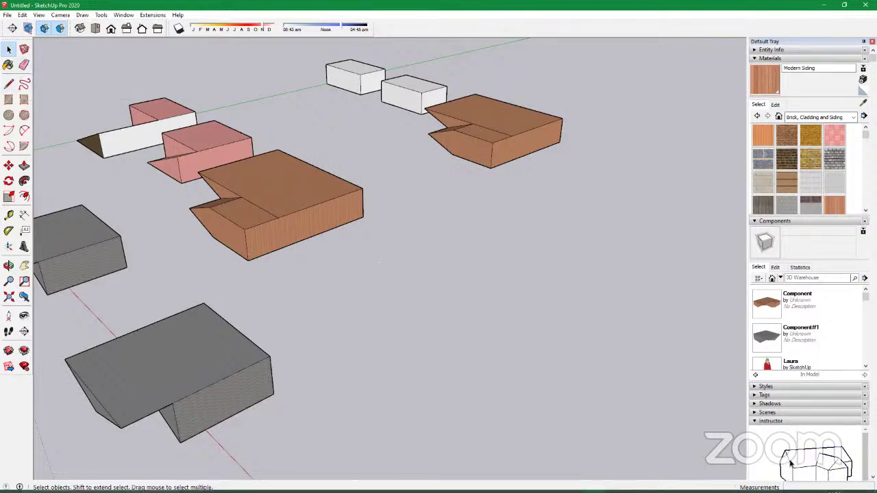
Erase both siding-painted components, the pink component, the nearest grey component, and edges of the white and pink blocks along the green axis
{"action": "key", "text": "e"}
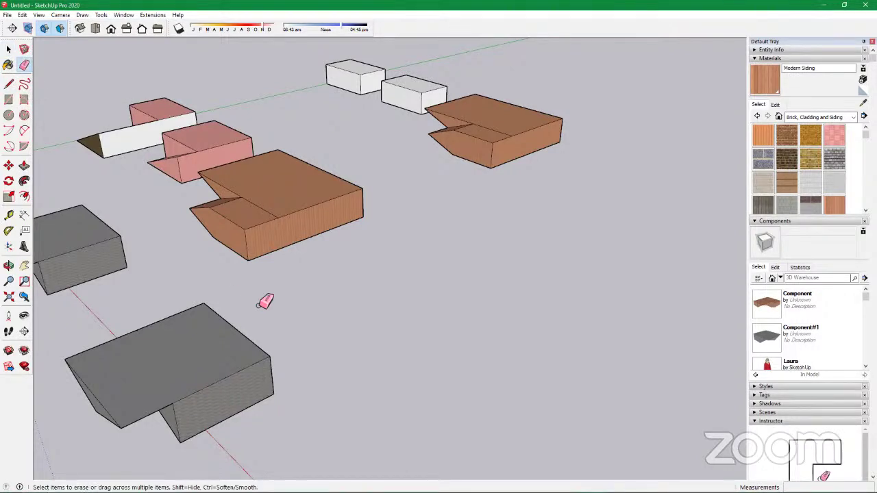
{"action": "left_click", "coordinate": [330, 200]}
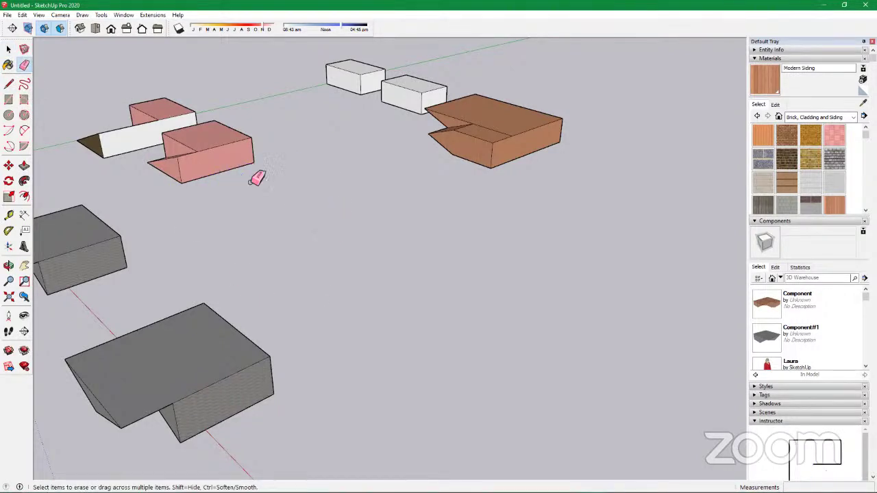
{"action": "left_click", "coordinate": [171, 121]}
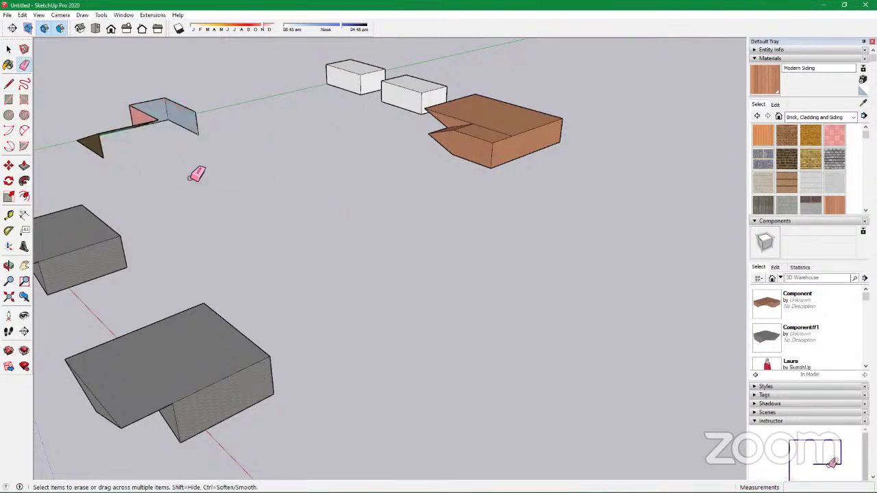
{"action": "left_click_drag", "start_coordinate": [363, 73], "coordinate": [348, 119]}
{"action": "left_click_drag", "start_coordinate": [403, 100], "coordinate": [354, 140]}
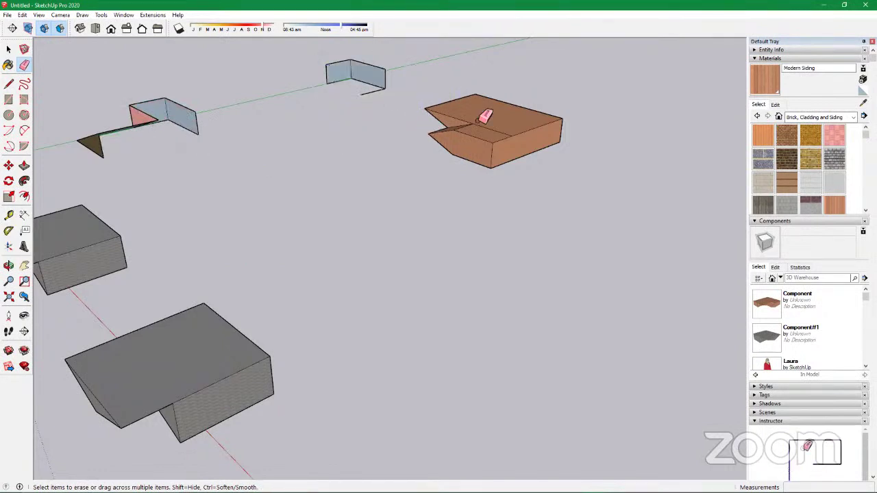
{"action": "mouse_move", "coordinate": [472, 115]}
{"action": "left_mouse_down"}
{"action": "mouse_move", "coordinate": [450, 191]}
{"action": "mouse_move", "coordinate": [350, 165]}
{"action": "left_mouse_up"}
{"action": "scroll", "coordinate": [402, 196], "scroll_direction": "down", "scroll_amount": 5}
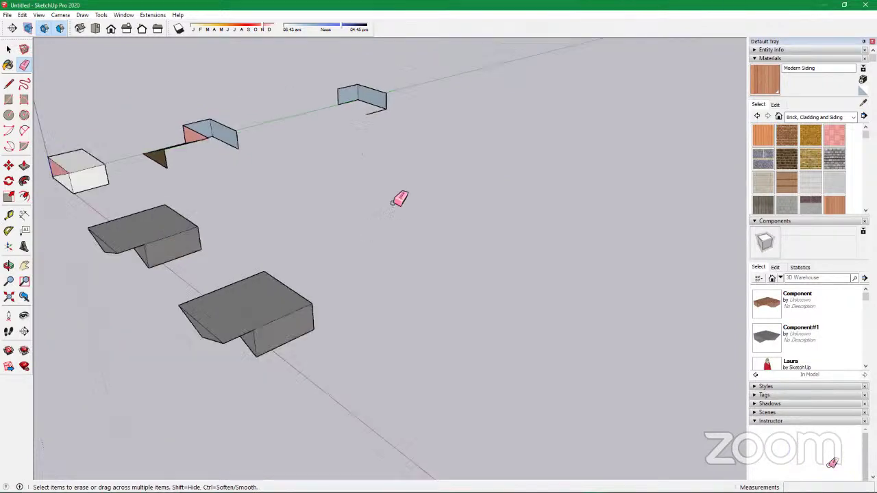
{"action": "left_click_drag", "start_coordinate": [306, 245], "coordinate": [303, 313]}
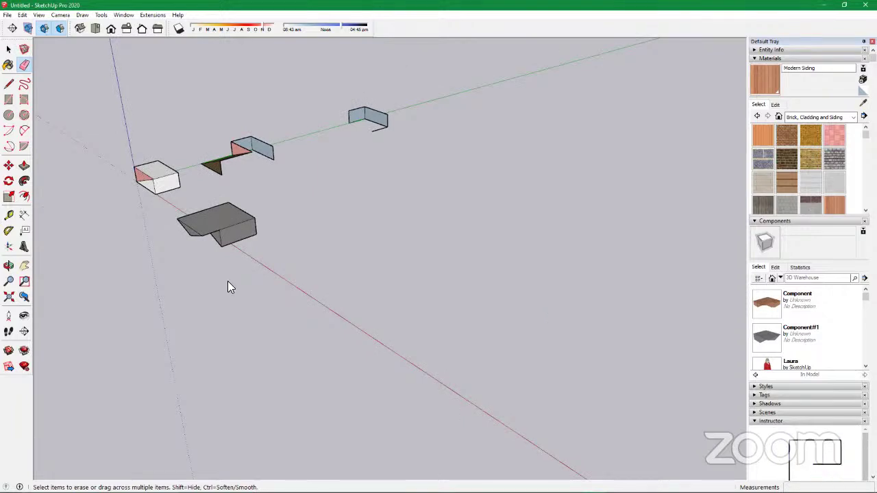
Undo all the erasures to restore the components and blocks
{"action": "key", "text": "ctrl+z"}
{"action": "key", "text": "ctrl+z"}
{"action": "key", "text": "ctrl+z"}
{"action": "key", "text": "ctrl+z"}
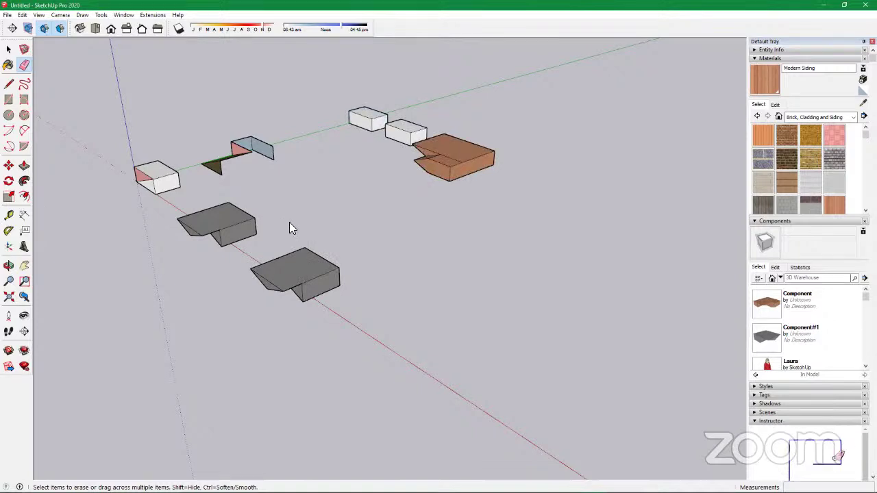
{"action": "key", "text": "ctrl+z"}
{"action": "key", "text": "ctrl+z"}
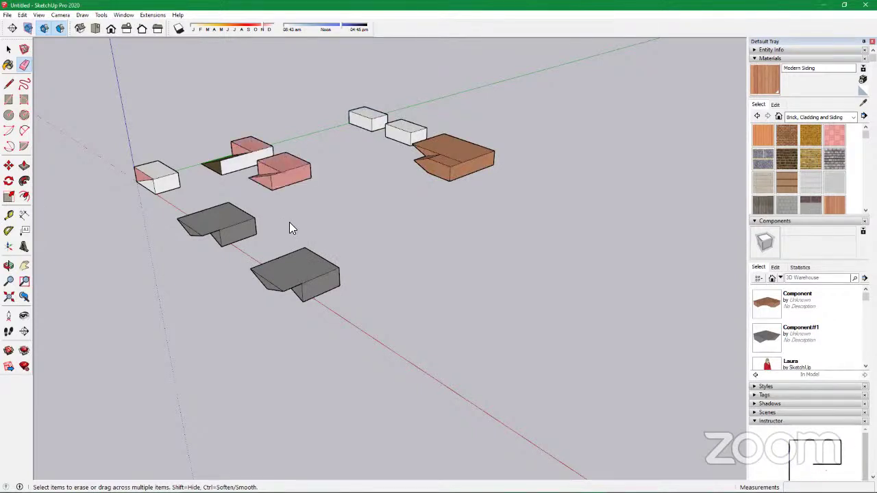
{"action": "key", "text": "ctrl+z"}
{"action": "key", "text": "ctrl+z"}
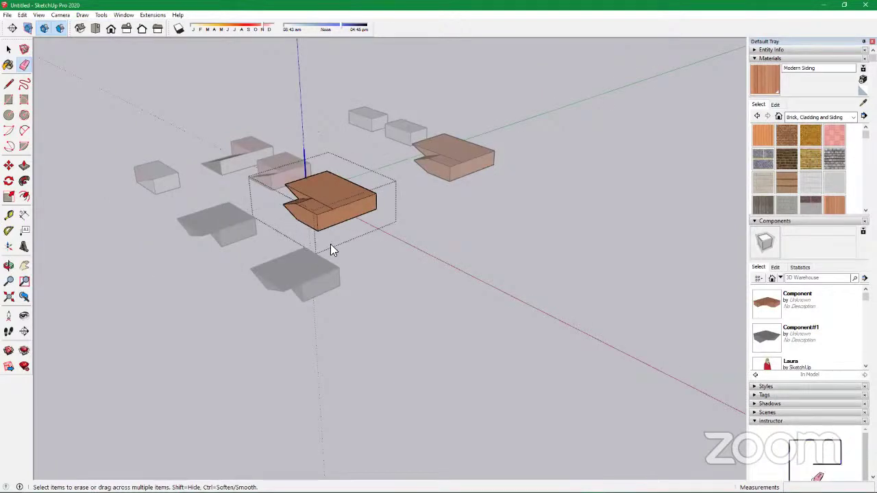
{"action": "key", "text": "ctrl+z"}
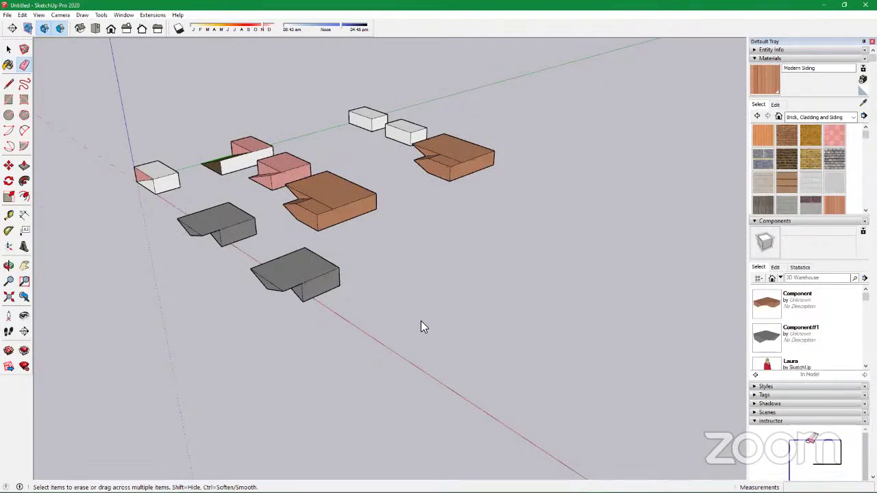
Try to use Push/Pull on the nearer siding-painted component's long side wall without opening it for editing
{"action": "key", "text": "space"}
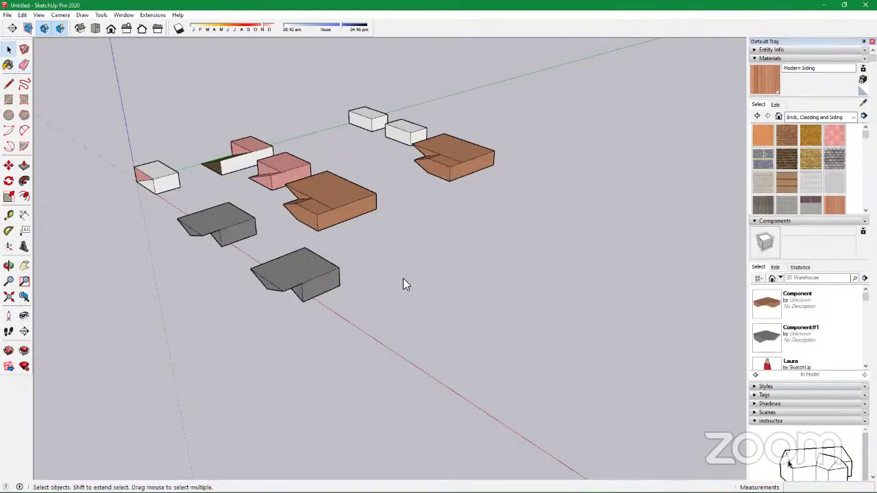
{"action": "scroll", "coordinate": [323, 205], "scroll_direction": "up", "scroll_amount": 4}
{"action": "left_click", "coordinate": [333, 201]}
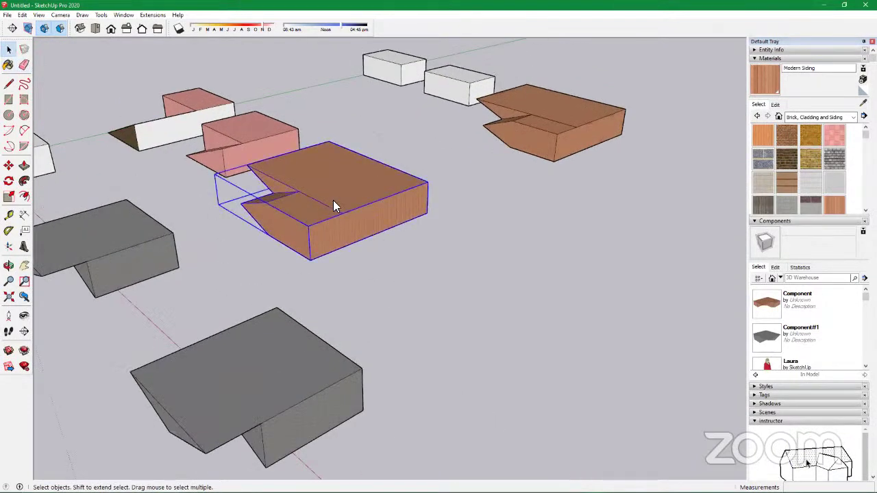
{"action": "left_click", "coordinate": [24, 165]}
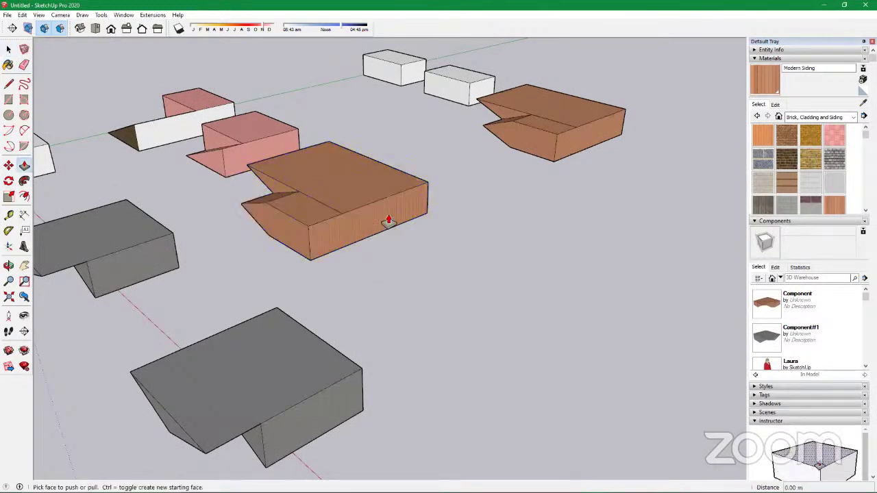
{"action": "scroll", "coordinate": [388, 220], "scroll_direction": "up", "scroll_amount": 3}
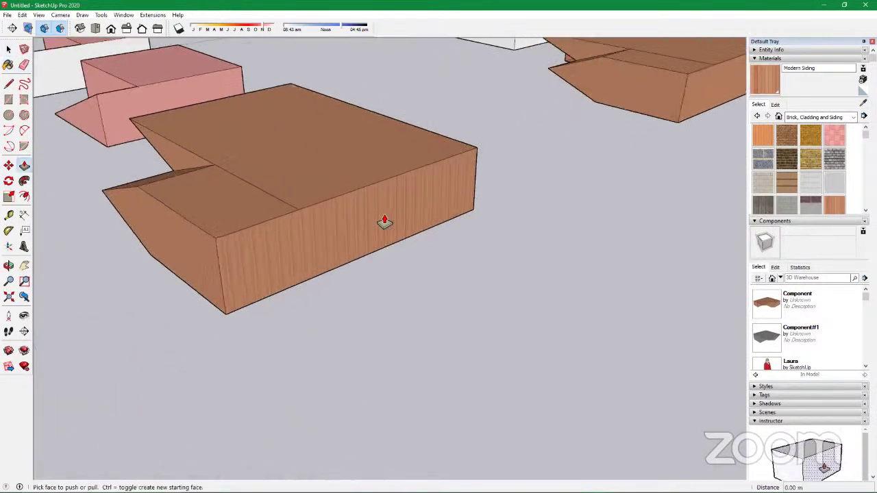
{"action": "scroll", "coordinate": [385, 221], "scroll_direction": "down", "scroll_amount": 4}
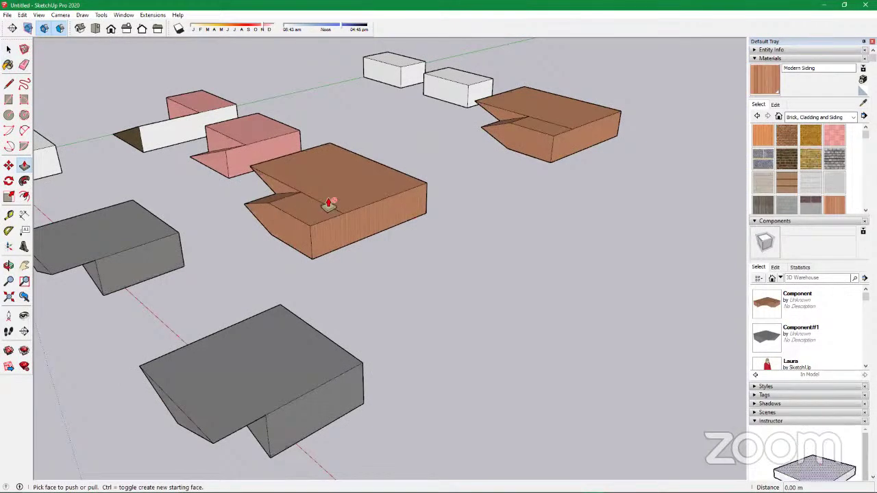
Outside the nearer siding component, draw both diagonals, about 24.96 m long, and the upper edge over its long side wall
{"action": "left_click", "coordinate": [8, 83]}
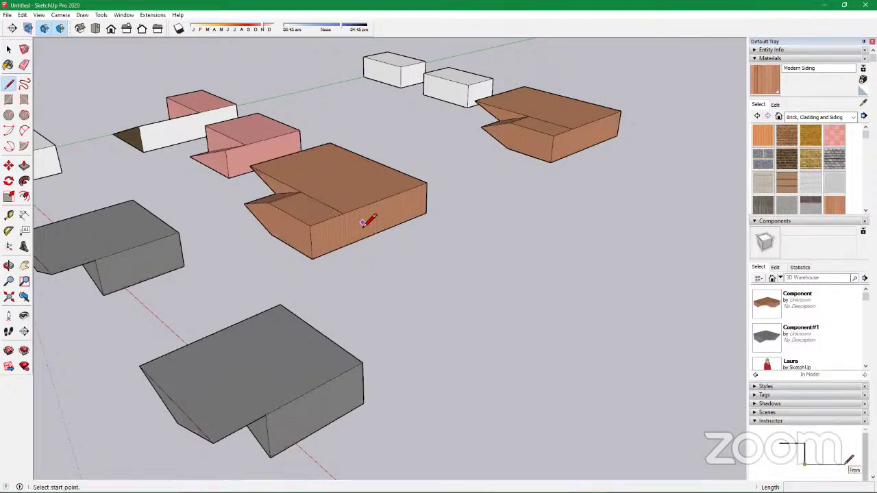
{"action": "scroll", "coordinate": [363, 220], "scroll_direction": "up", "scroll_amount": 5}
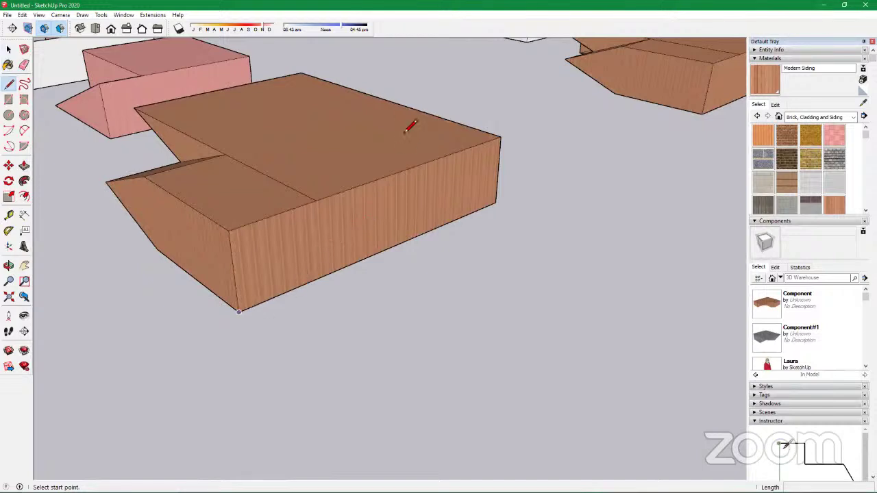
{"action": "left_click", "coordinate": [470, 127]}
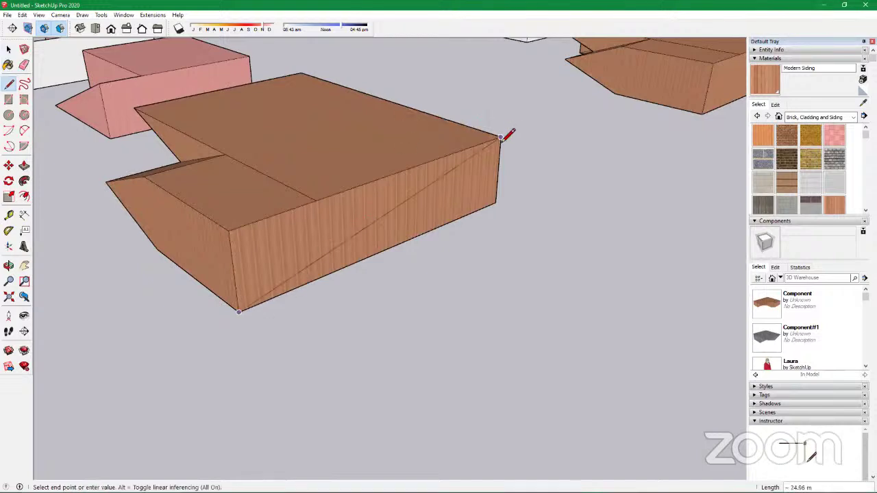
{"action": "left_click", "coordinate": [501, 136]}
{"action": "left_click", "coordinate": [229, 231]}
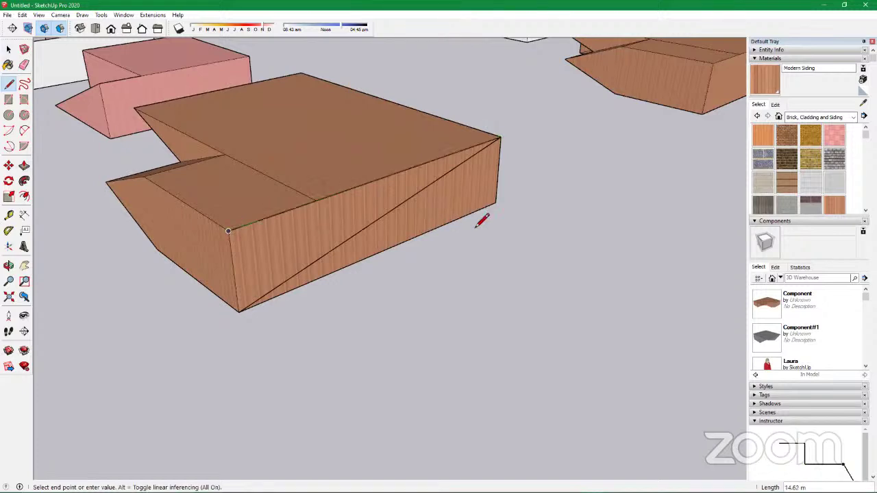
{"action": "left_click", "coordinate": [495, 203]}
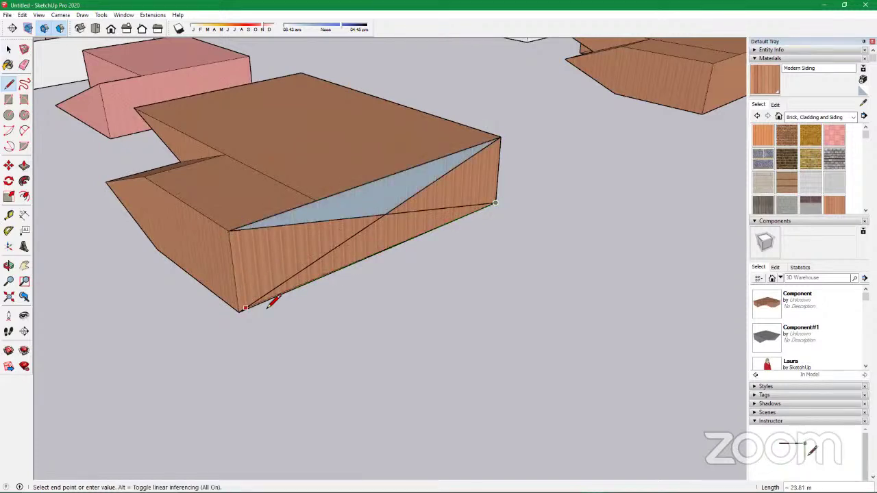
Trace the same wall's lower edge, about 24.31 m, and its two vertical edges, 5.64 m each, to fill in the faces
{"action": "left_click", "coordinate": [240, 310]}
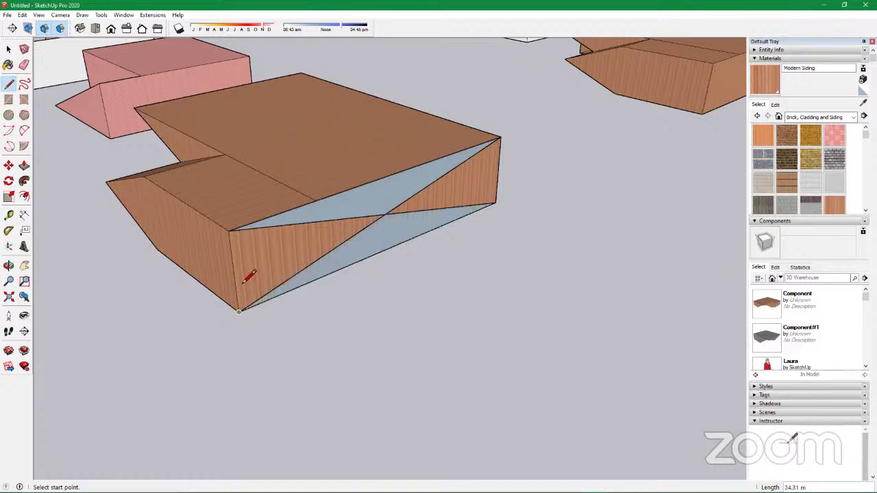
{"action": "left_click", "coordinate": [230, 232]}
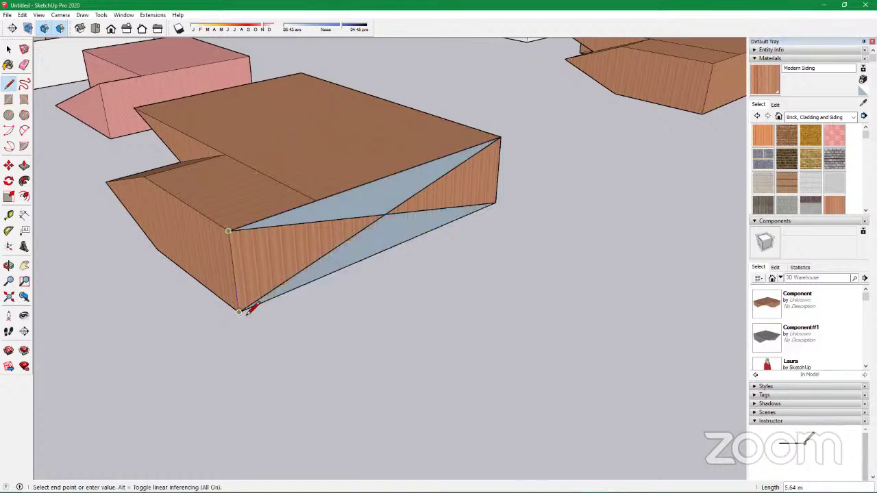
{"action": "left_click", "coordinate": [239, 312]}
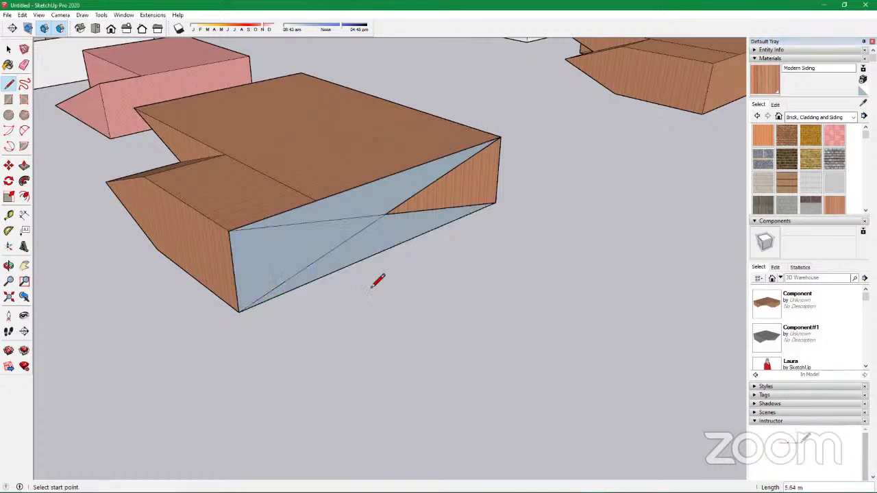
{"action": "left_click", "coordinate": [499, 138]}
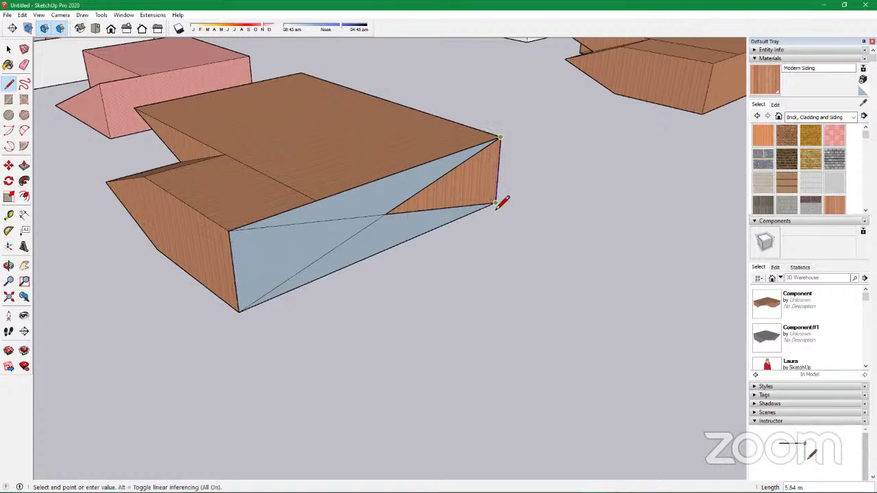
{"action": "left_click", "coordinate": [495, 204]}
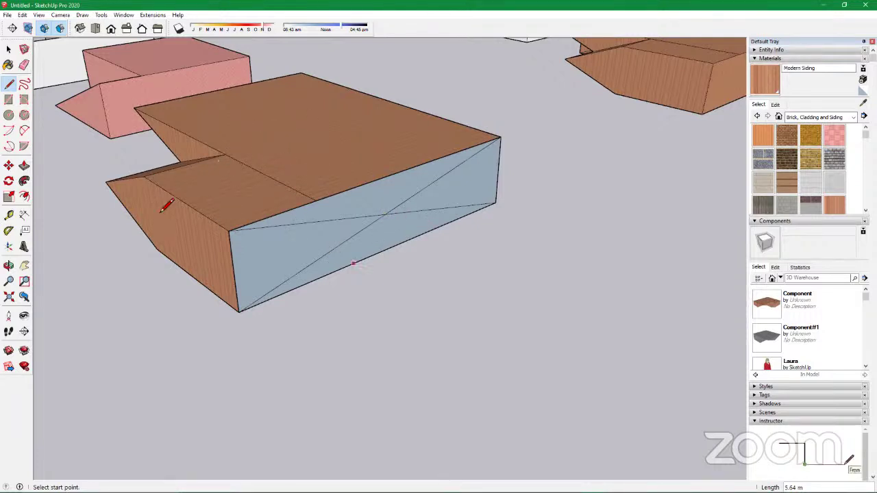
Pull the new wall's triangular end face out about 8.55 m and draw a 2.82 m vertical line from the diagonals' crossing to the lower edge
{"action": "left_click", "coordinate": [23, 166]}
{"action": "left_click_drag", "start_coordinate": [444, 194], "coordinate": [528, 252]}
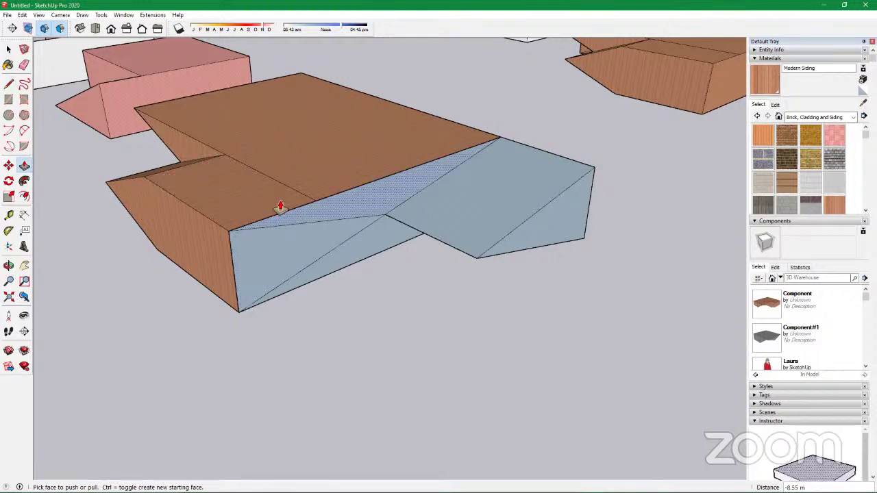
{"action": "left_click", "coordinate": [8, 83]}
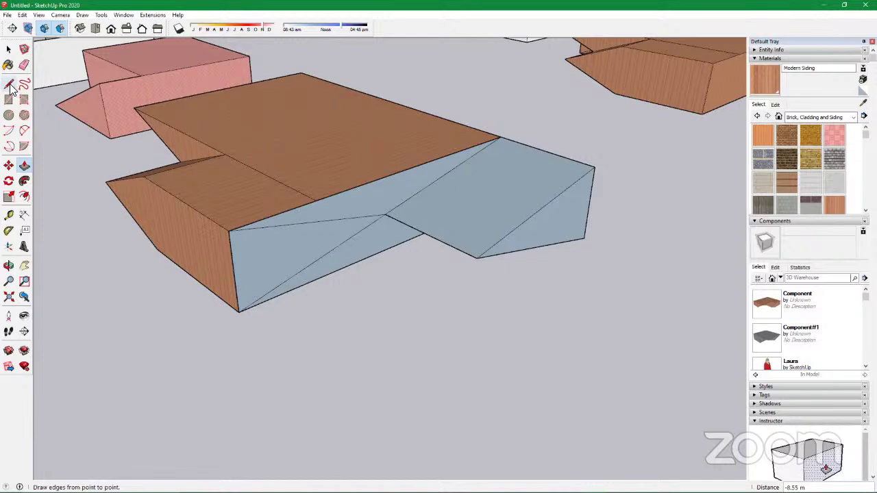
{"action": "left_click", "coordinate": [385, 214]}
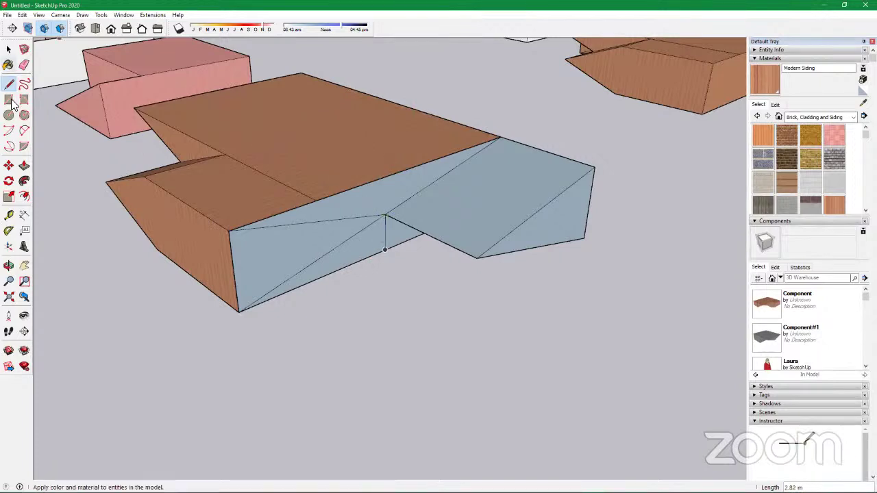
Pull the new wall's lower triangular face, beside the short vertical line, outward about 7.13 m
{"action": "left_click", "coordinate": [26, 166]}
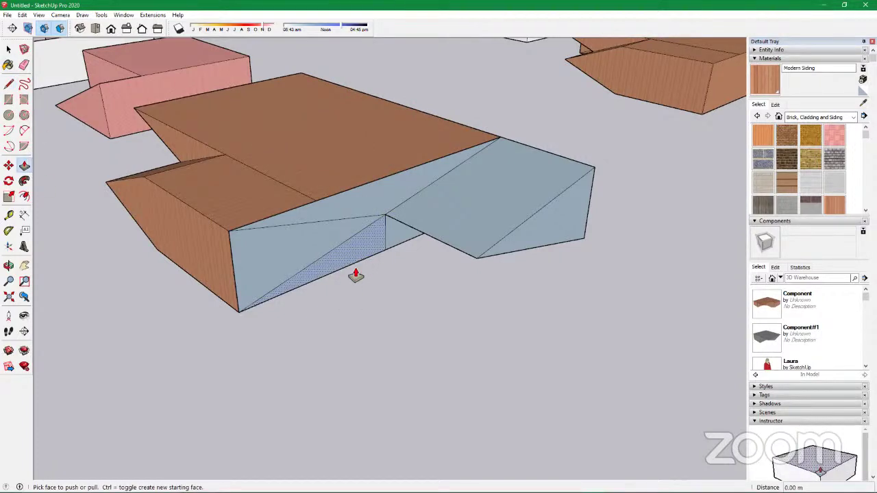
{"action": "left_click", "coordinate": [354, 273]}
{"action": "left_click", "coordinate": [418, 315]}
{"action": "scroll", "coordinate": [425, 236], "scroll_direction": "down", "scroll_amount": 3}
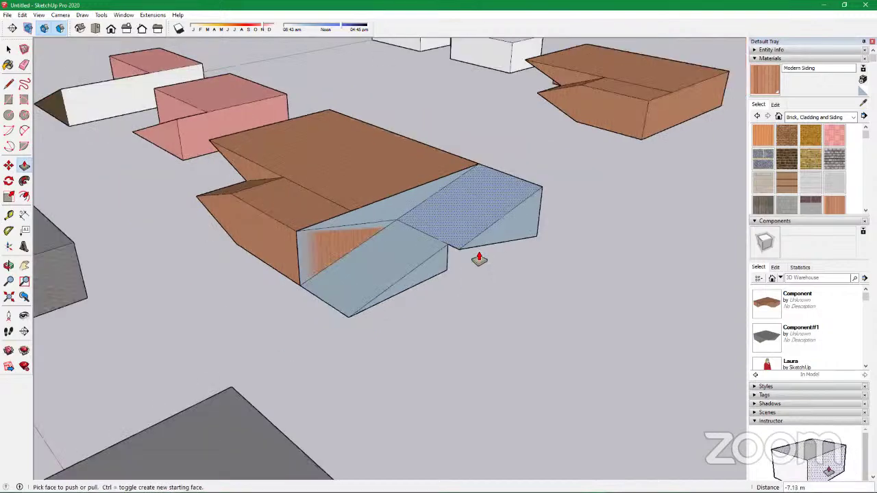
Select all connected loose geometry on the siding component's long wall and reverse its faces
{"action": "middle_click_drag", "start_coordinate": [476, 254], "coordinate": [19, 285]}
{"action": "key", "text": "space"}
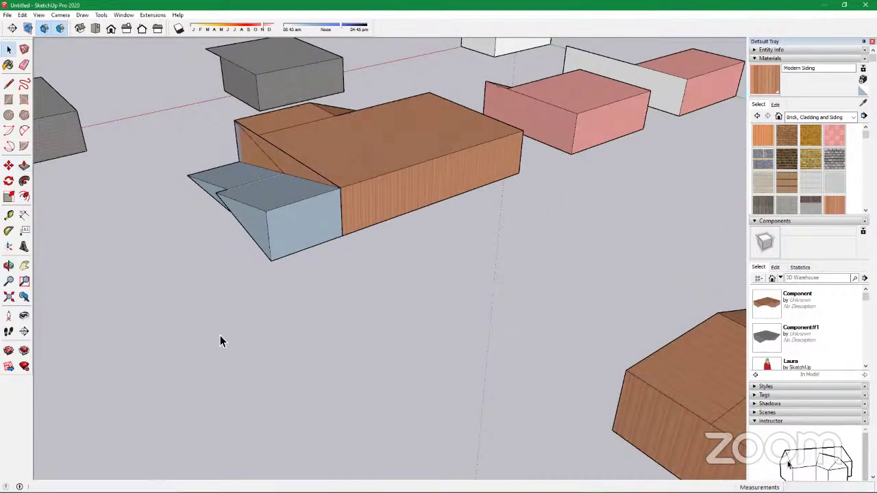
{"action": "triple_click", "coordinate": [274, 235]}
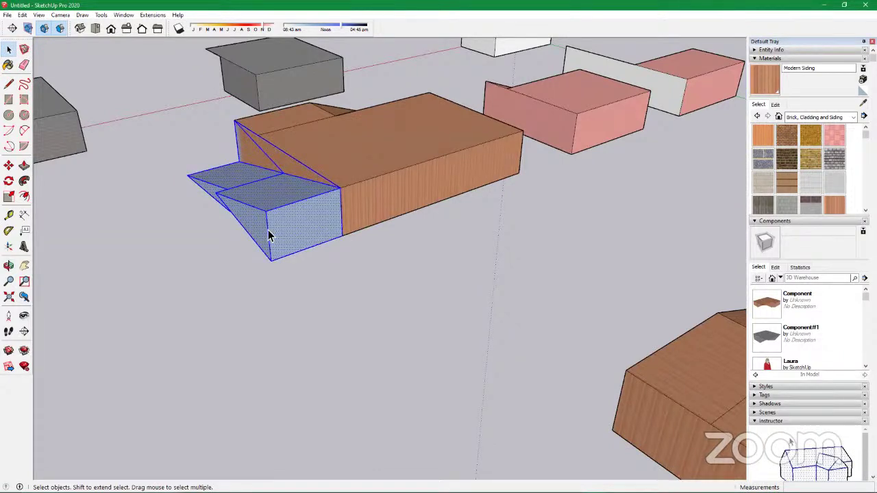
{"action": "scroll", "coordinate": [268, 233], "scroll_direction": "up", "scroll_amount": 3}
{"action": "mouse_move", "coordinate": [221, 245]}
{"action": "middle_mouse_down"}
{"action": "mouse_move", "coordinate": [370, 251]}
{"action": "mouse_move", "coordinate": [448, 239]}
{"action": "mouse_move", "coordinate": [366, 252]}
{"action": "middle_mouse_up"}
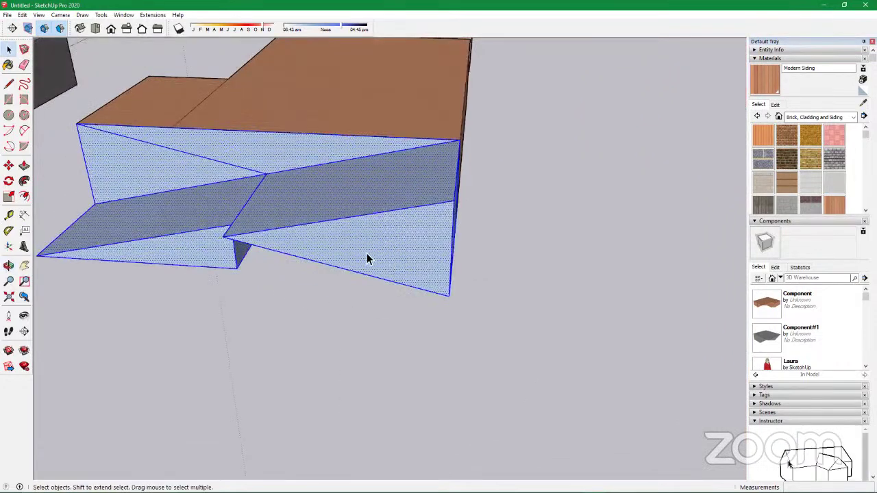
{"action": "right_click", "coordinate": [361, 216]}
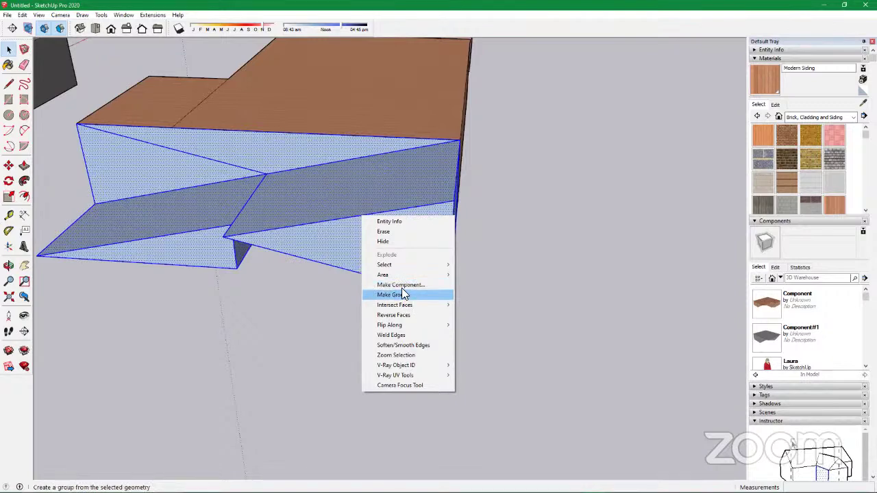
{"action": "left_click", "coordinate": [397, 316]}
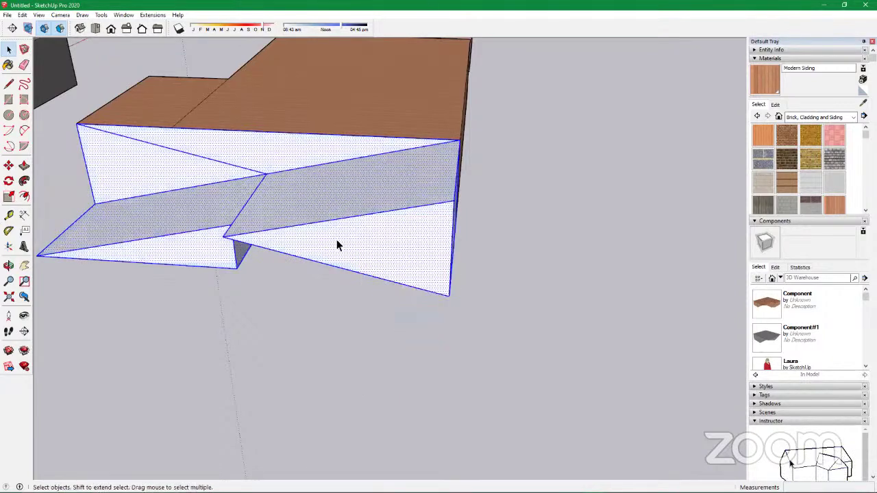
Cut the selected loose geometry from outside the siding component and clear the selection
{"action": "scroll", "coordinate": [266, 221], "scroll_direction": "up", "scroll_amount": 3}
{"action": "scroll", "coordinate": [358, 208], "scroll_direction": "down", "scroll_amount": 5}
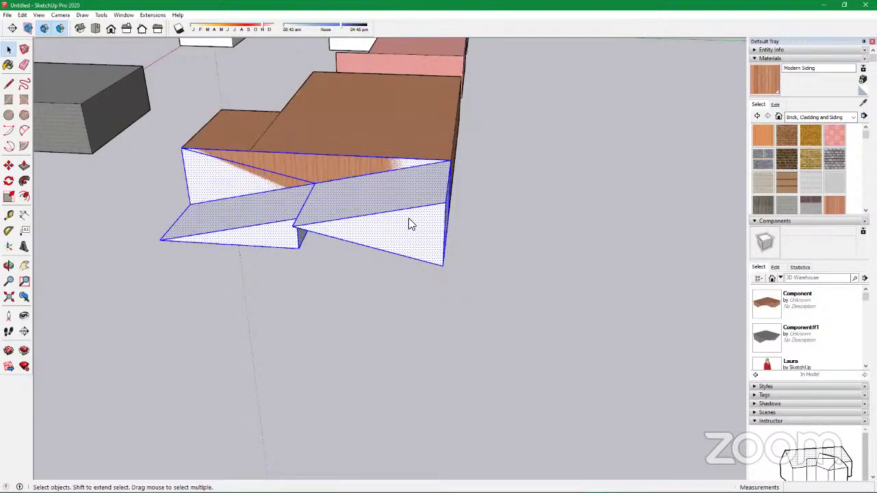
{"action": "right_click", "coordinate": [409, 222]}
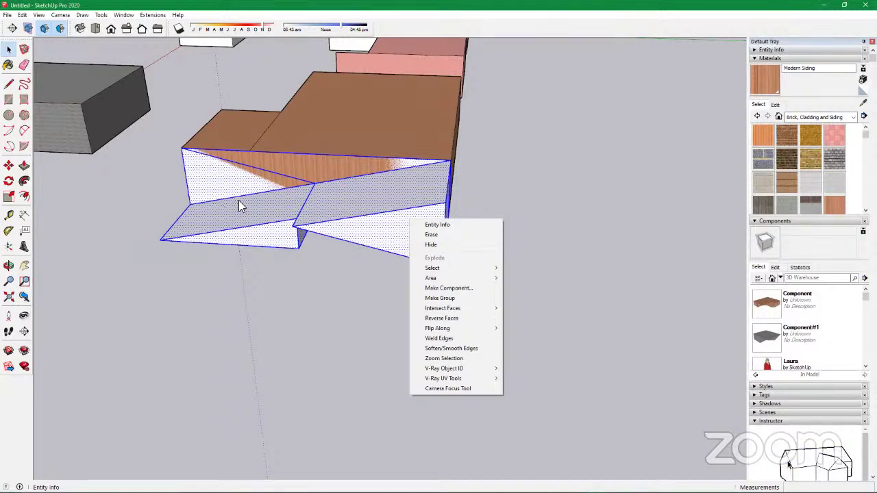
{"action": "left_click", "coordinate": [439, 15]}
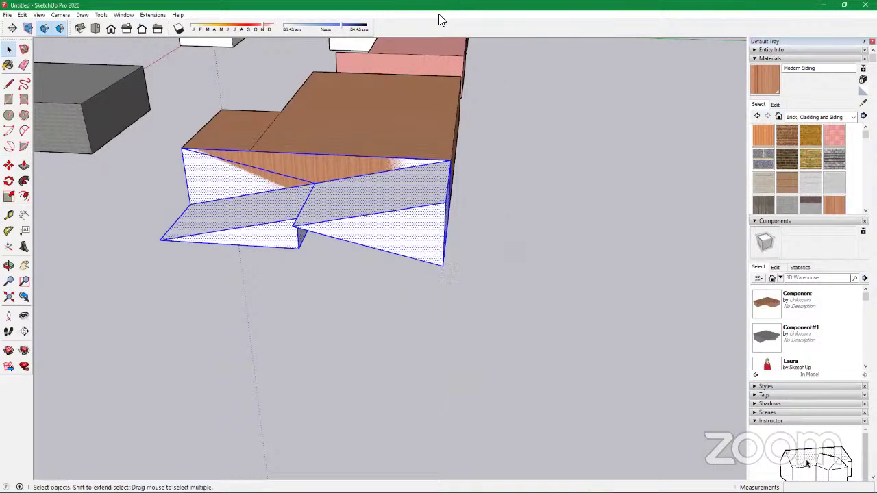
{"action": "left_click", "coordinate": [261, 334]}
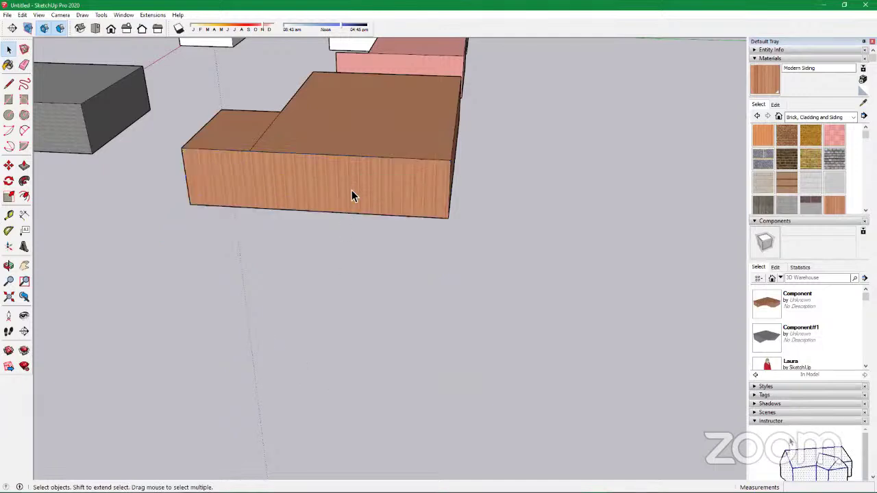
Open the siding component for editing, paste the cut geometry in place inside it, and close the component
{"action": "double_click", "coordinate": [354, 194]}
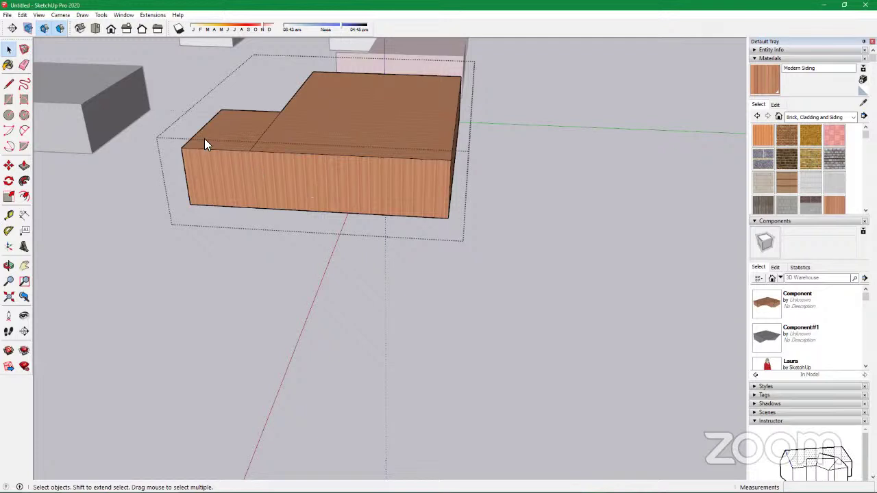
{"action": "left_click", "coordinate": [23, 15]}
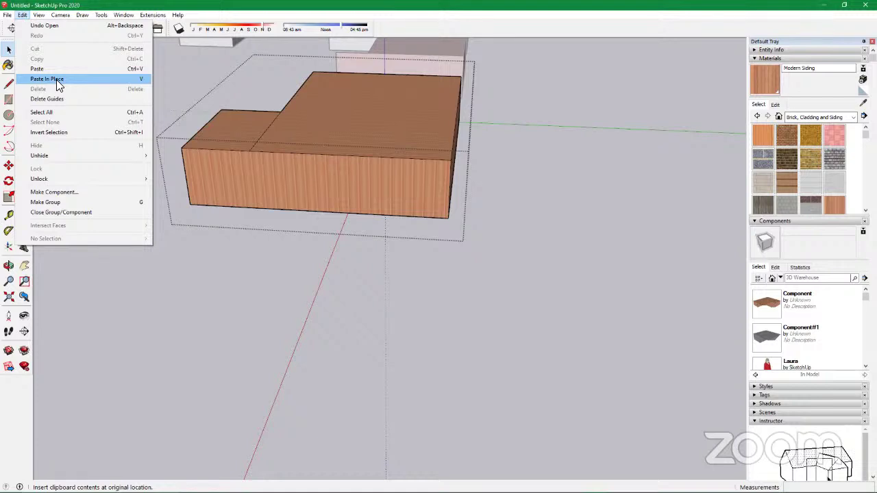
{"action": "left_click", "coordinate": [56, 79]}
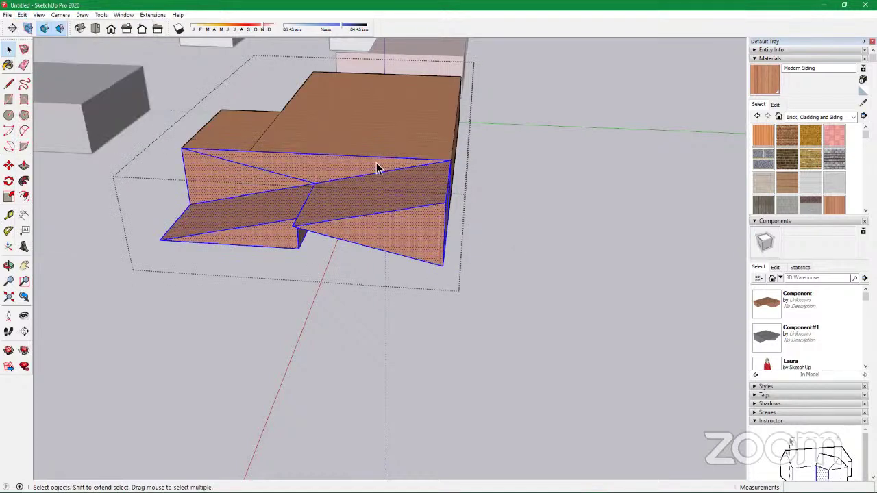
{"action": "left_click", "coordinate": [537, 222]}
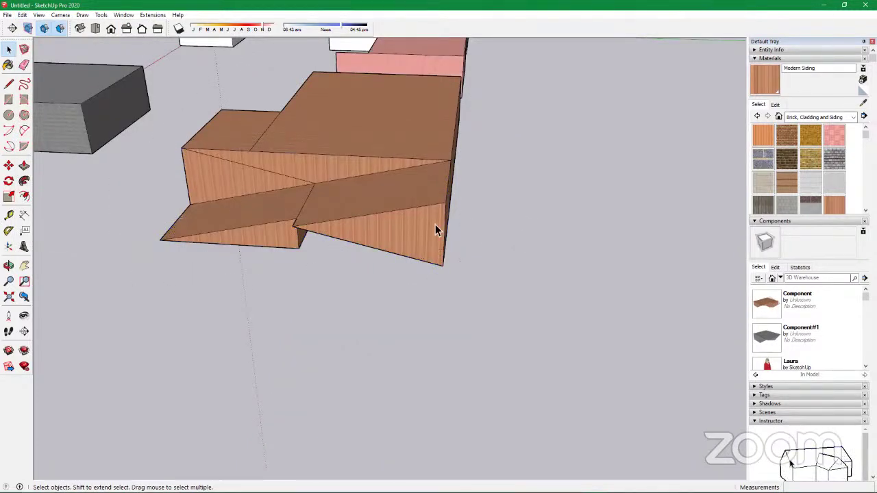
Compare the new wedge geometry on the edited siding component with that on the other siding component
{"action": "middle_click_drag", "start_coordinate": [437, 231], "coordinate": [179, 210]}
{"action": "scroll", "coordinate": [179, 210], "scroll_direction": "down", "scroll_amount": 2}
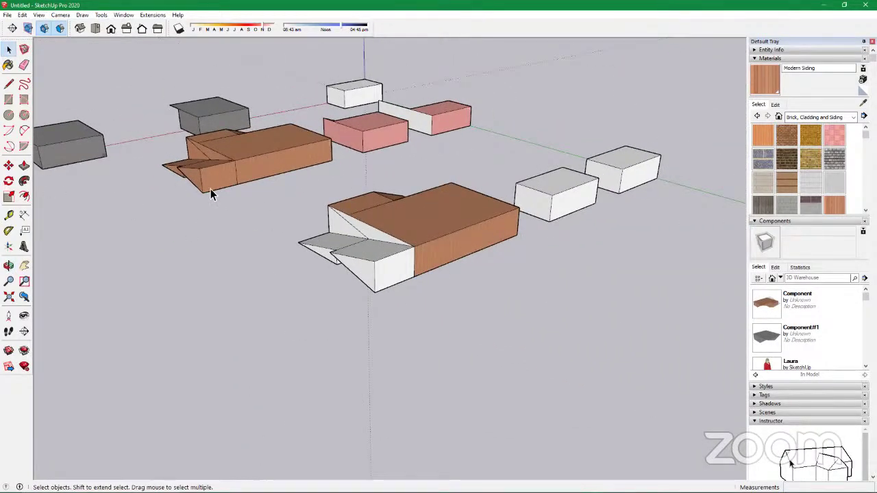
{"action": "scroll", "coordinate": [413, 262], "scroll_direction": "up", "scroll_amount": 3}
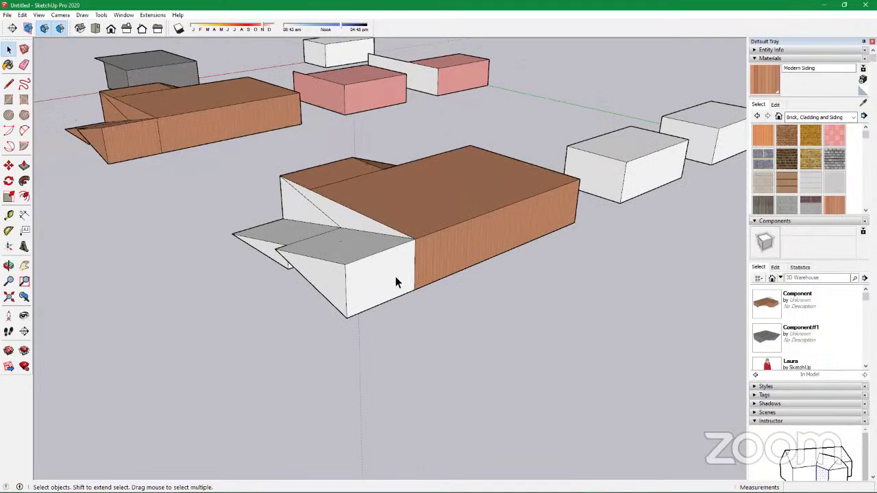
{"action": "middle_click_drag", "start_coordinate": [396, 276], "coordinate": [539, 296]}
{"action": "scroll", "coordinate": [537, 302], "scroll_direction": "down", "scroll_amount": 3}
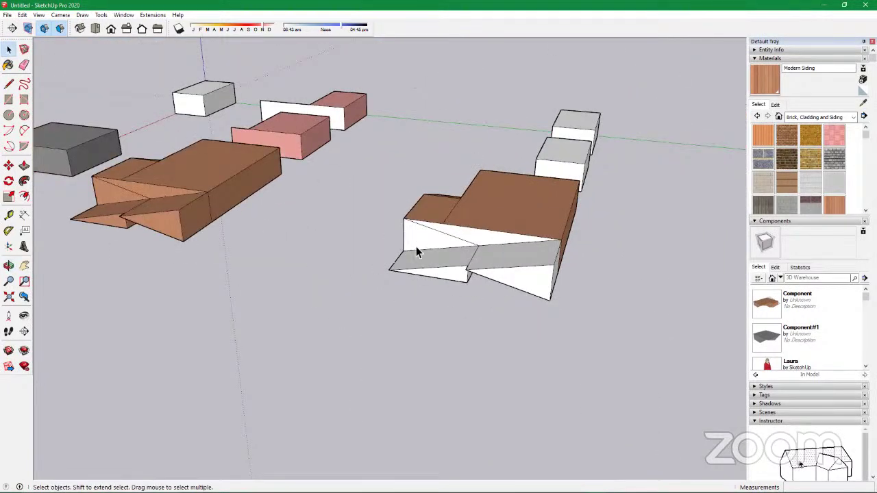
{"action": "scroll", "coordinate": [504, 235], "scroll_direction": "down", "scroll_amount": 3}
{"action": "scroll", "coordinate": [352, 210], "scroll_direction": "up", "scroll_amount": 3}
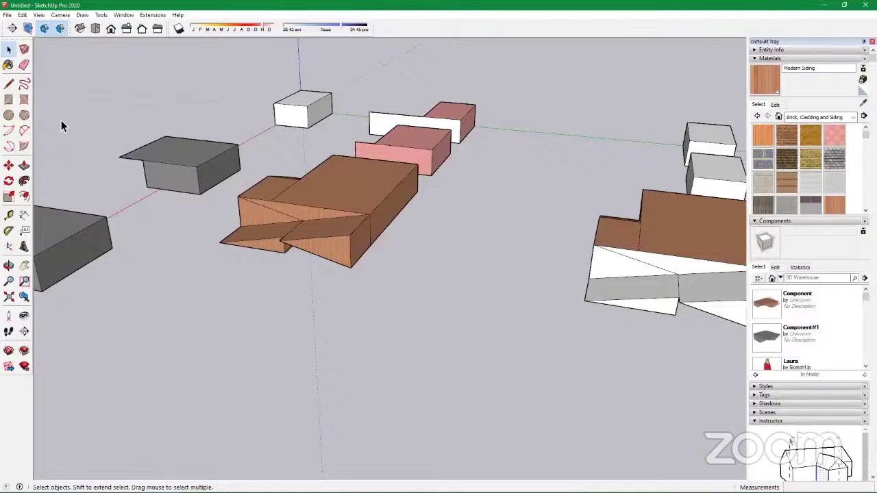
Erase the lower, vertical, ground and sloping edges of the brown-brick wedge on the ungrouped pink box
{"action": "left_click", "coordinate": [24, 64]}
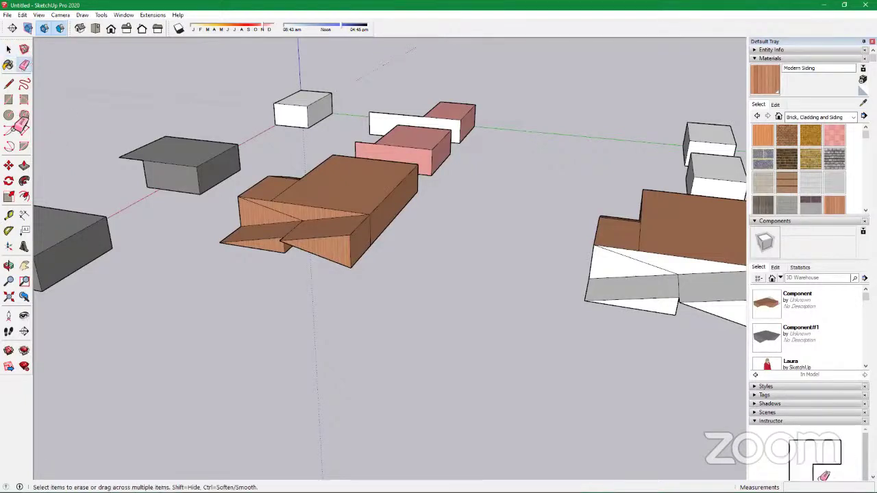
{"action": "scroll", "coordinate": [277, 225], "scroll_direction": "down", "scroll_amount": 6}
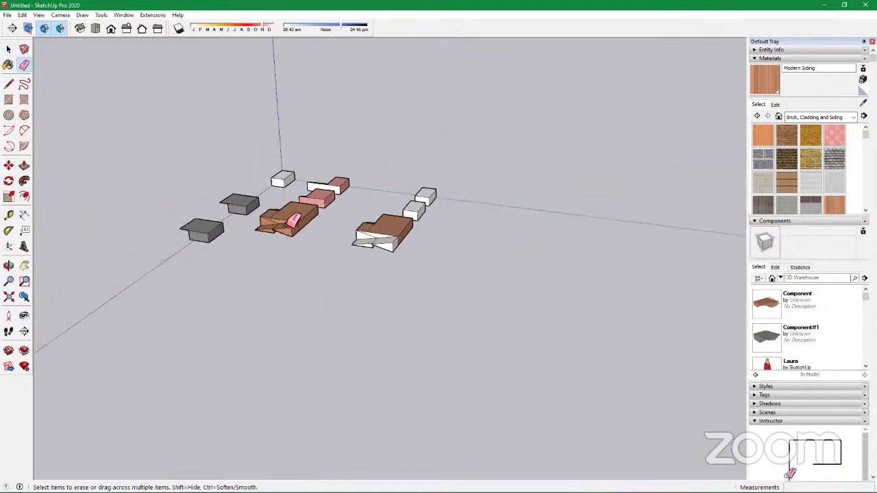
{"action": "scroll", "coordinate": [293, 220], "scroll_direction": "up", "scroll_amount": 5}
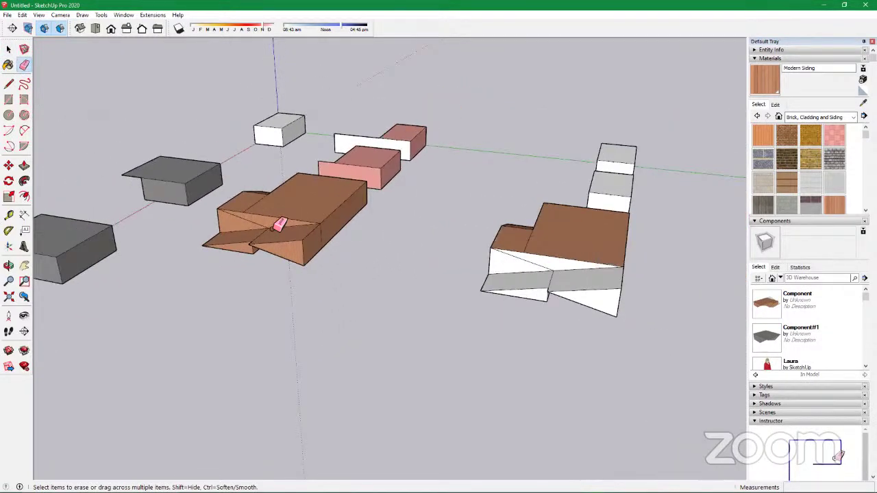
{"action": "scroll", "coordinate": [278, 224], "scroll_direction": "down", "scroll_amount": 5}
{"action": "mouse_move", "coordinate": [507, 214]}
{"action": "middle_mouse_down"}
{"action": "mouse_move", "coordinate": [519, 212]}
{"action": "mouse_move", "coordinate": [404, 213]}
{"action": "middle_mouse_up"}
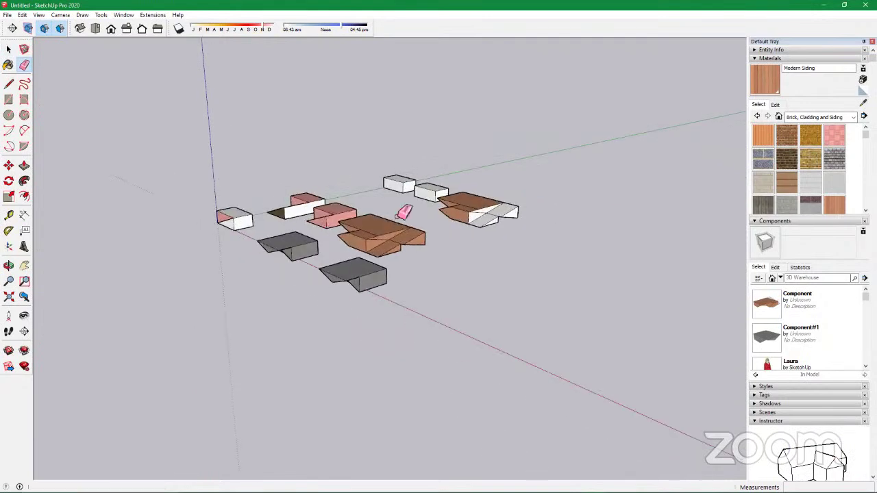
{"action": "scroll", "coordinate": [227, 217], "scroll_direction": "up", "scroll_amount": 4}
{"action": "mouse_move", "coordinate": [227, 217]}
{"action": "middle_mouse_down"}
{"action": "mouse_move", "coordinate": [397, 246]}
{"action": "mouse_move", "coordinate": [313, 248]}
{"action": "middle_mouse_up"}
{"action": "scroll", "coordinate": [317, 249], "scroll_direction": "up", "scroll_amount": 6}
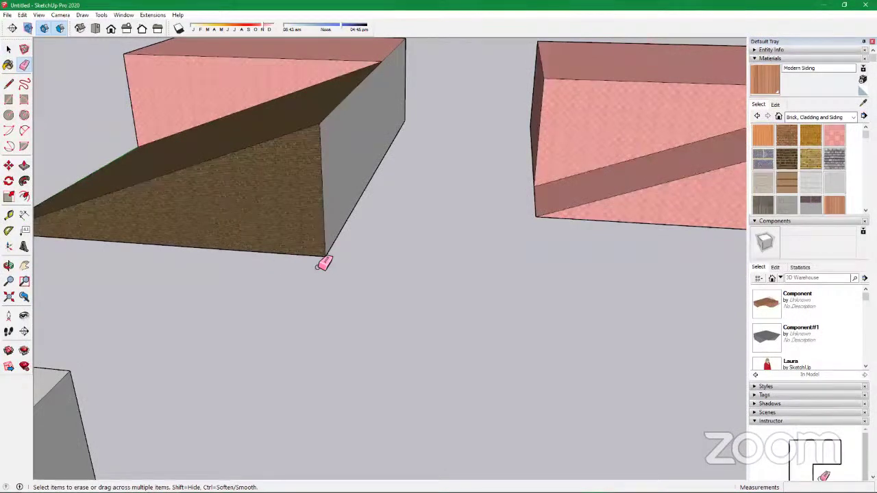
{"action": "scroll", "coordinate": [217, 252], "scroll_direction": "down", "scroll_amount": 2}
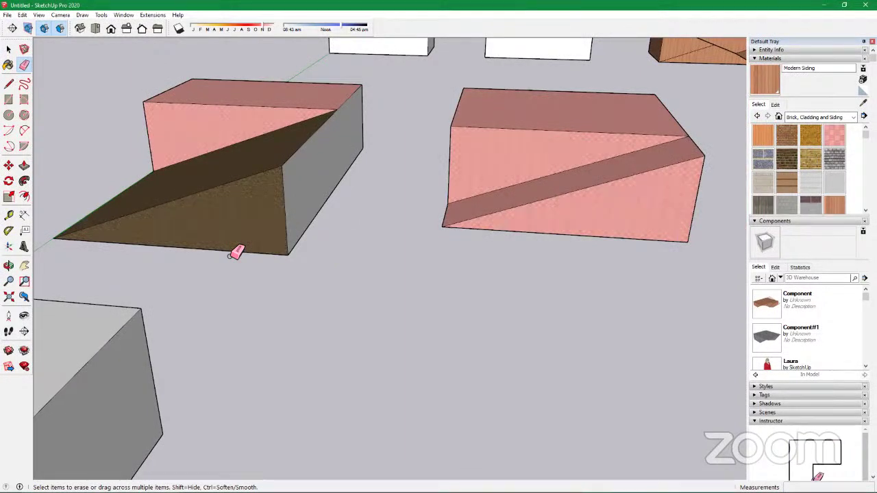
{"action": "left_click", "coordinate": [231, 254]}
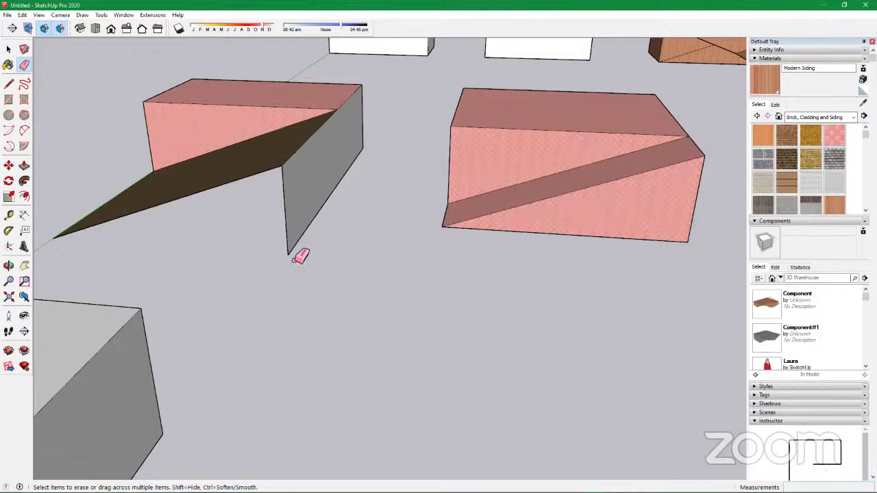
{"action": "left_click", "coordinate": [288, 223]}
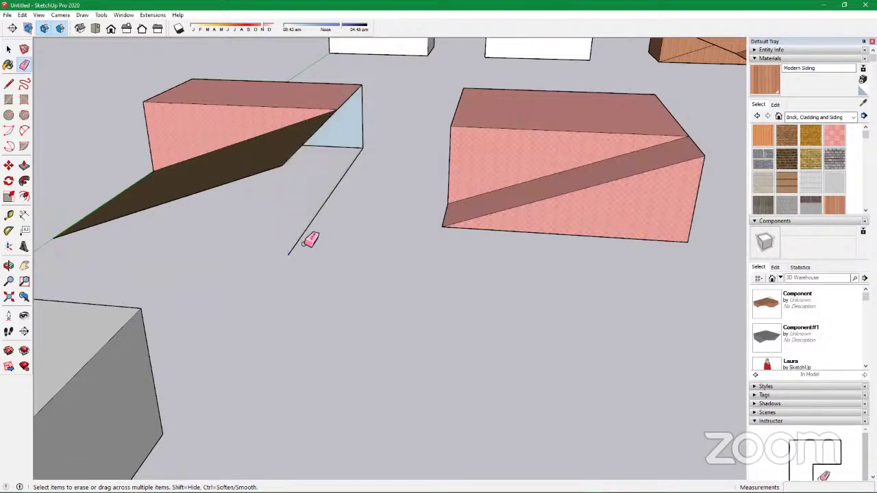
{"action": "left_click", "coordinate": [295, 238]}
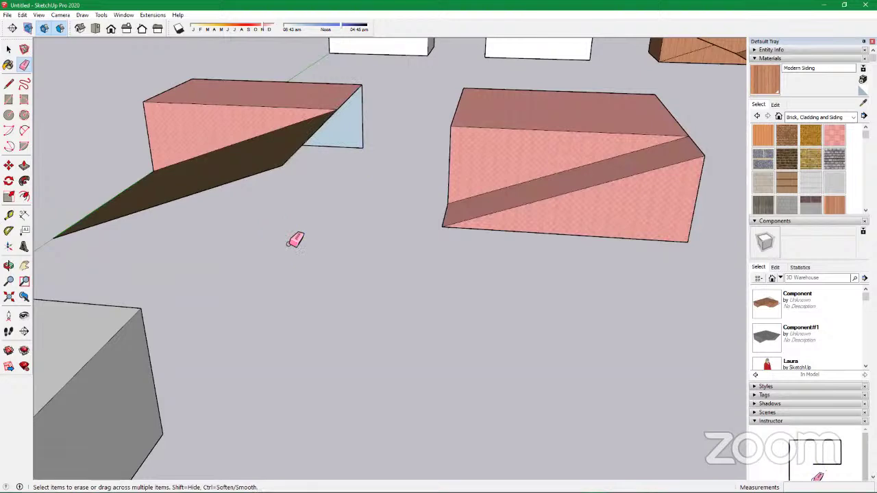
{"action": "left_click", "coordinate": [249, 180]}
Erase the entire neighbouring pink box by using the Eraser on one of its upper corners
{"action": "scroll", "coordinate": [317, 250], "scroll_direction": "down", "scroll_amount": 3}
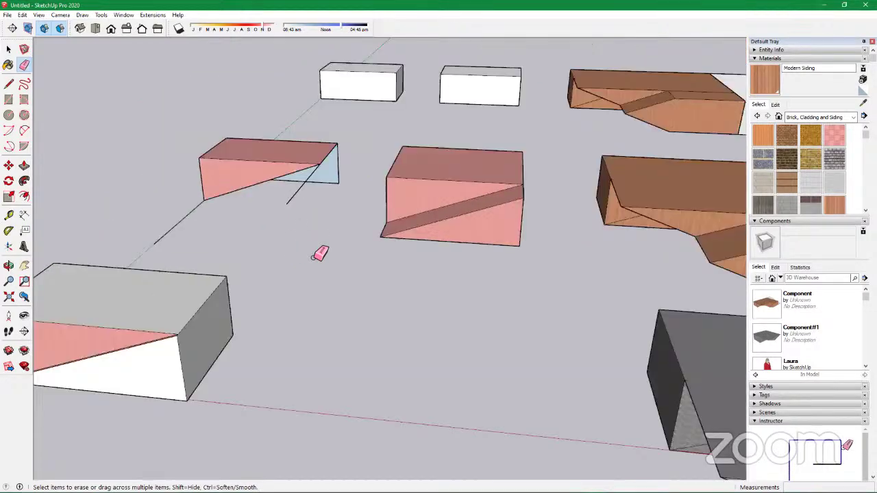
{"action": "middle_click_drag", "start_coordinate": [217, 319], "coordinate": [154, 302]}
{"action": "scroll", "coordinate": [226, 196], "scroll_direction": "down", "scroll_amount": 4}
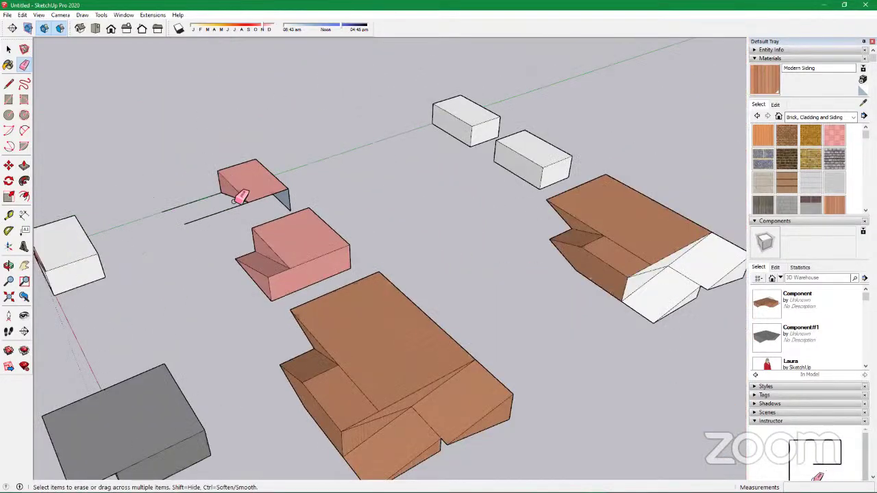
{"action": "scroll", "coordinate": [239, 192], "scroll_direction": "up", "scroll_amount": 5}
{"action": "scroll", "coordinate": [263, 187], "scroll_direction": "up", "scroll_amount": 2}
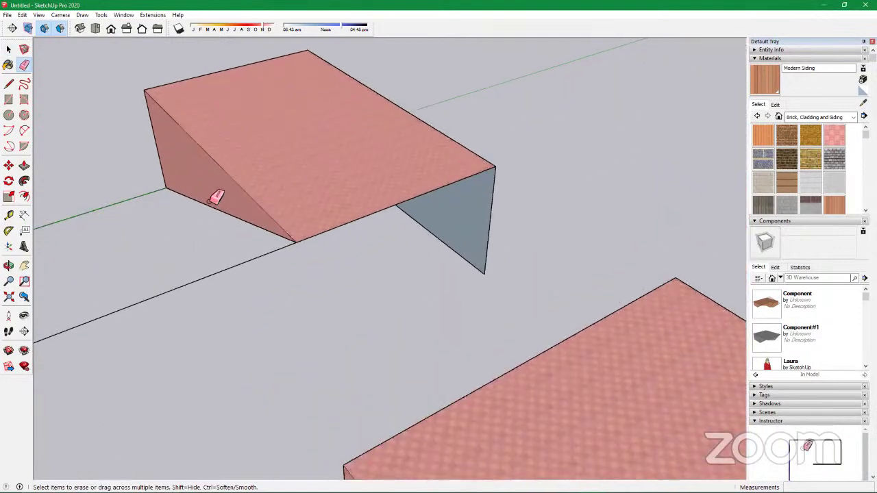
{"action": "scroll", "coordinate": [206, 190], "scroll_direction": "down", "scroll_amount": 6}
{"action": "scroll", "coordinate": [254, 235], "scroll_direction": "up", "scroll_amount": 6}
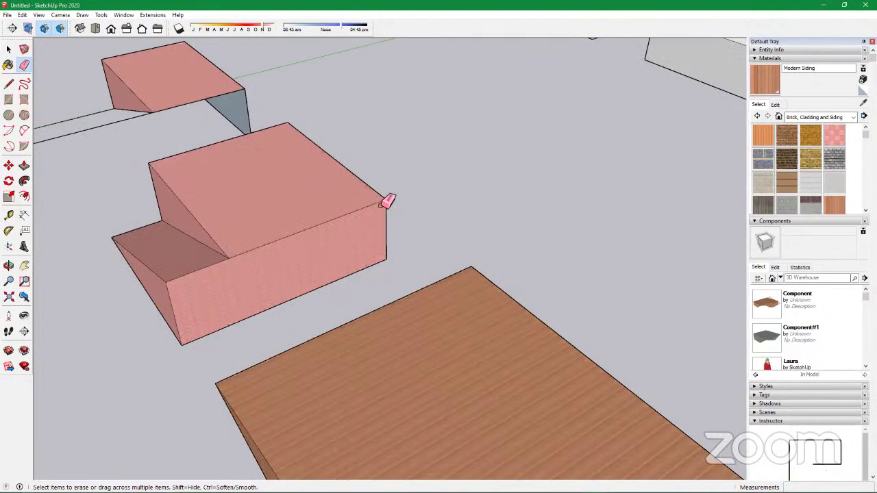
{"action": "left_click", "coordinate": [385, 200]}
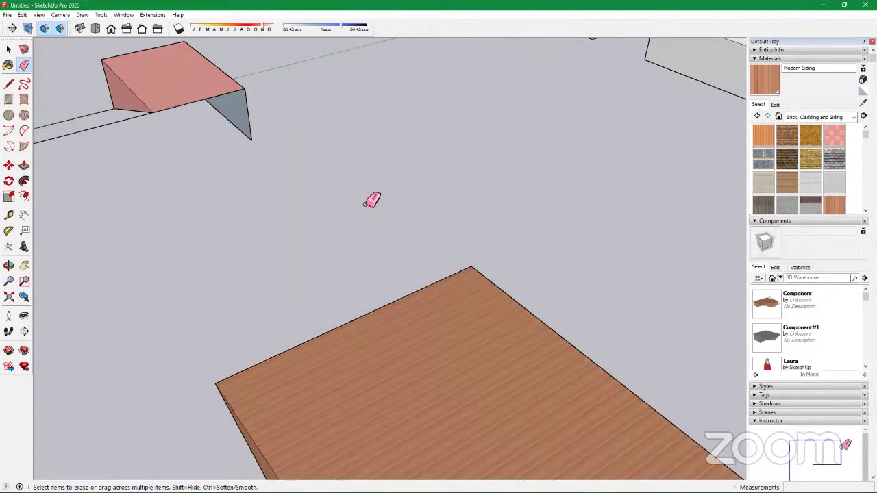
{"action": "scroll", "coordinate": [295, 150], "scroll_direction": "down", "scroll_amount": 3}
{"action": "scroll", "coordinate": [254, 163], "scroll_direction": "down", "scroll_amount": 4}
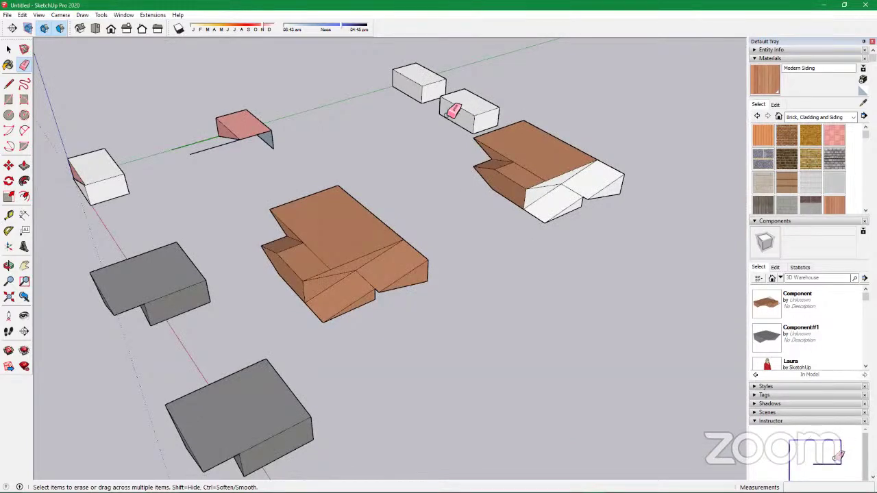
{"action": "scroll", "coordinate": [471, 108], "scroll_direction": "up", "scroll_amount": 5}
{"action": "scroll", "coordinate": [478, 104], "scroll_direction": "up", "scroll_amount": 2}
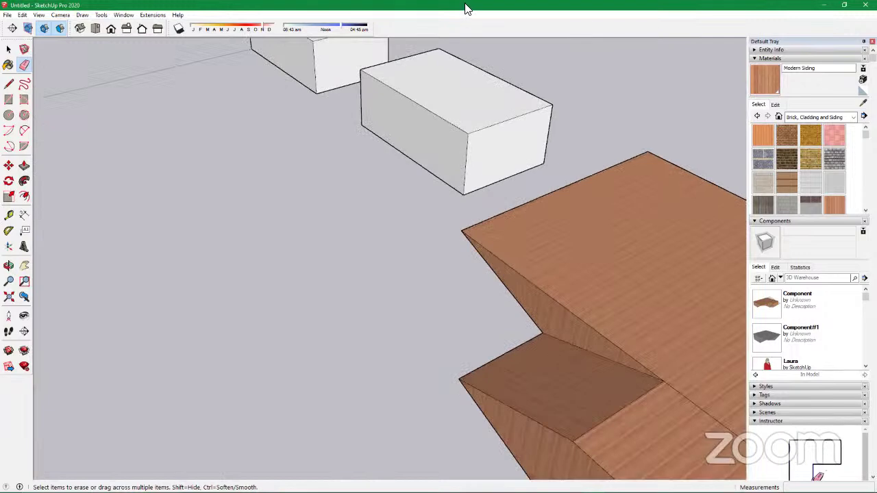
Erase the white box behind the siding block and both siding components with the Eraser
{"action": "left_click", "coordinate": [454, 128]}
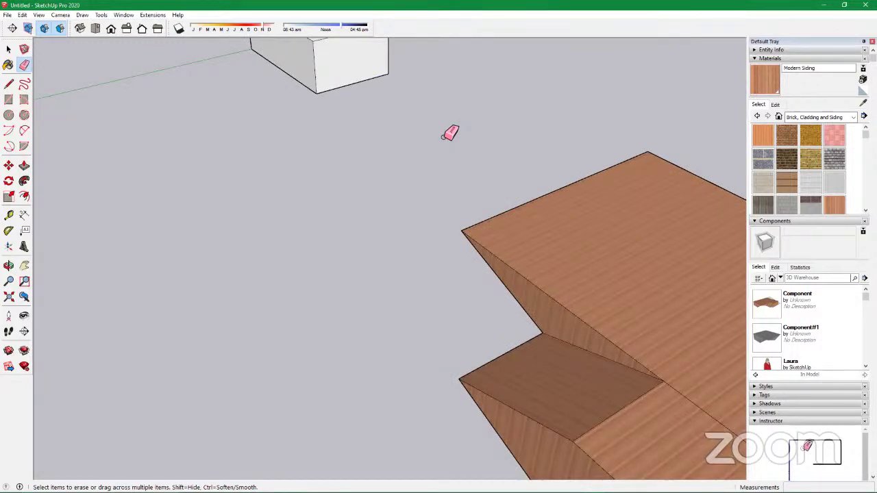
{"action": "scroll", "coordinate": [456, 129], "scroll_direction": "down", "scroll_amount": 5}
{"action": "scroll", "coordinate": [455, 133], "scroll_direction": "down", "scroll_amount": 3}
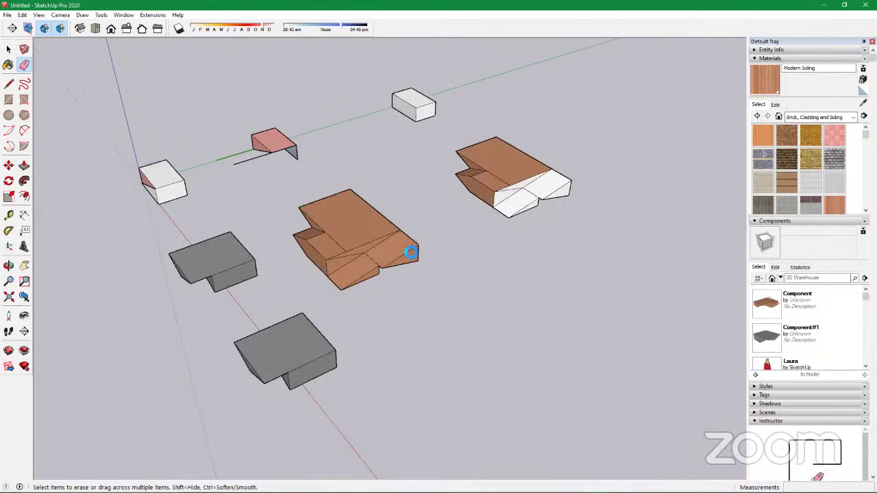
{"action": "left_click", "coordinate": [415, 252]}
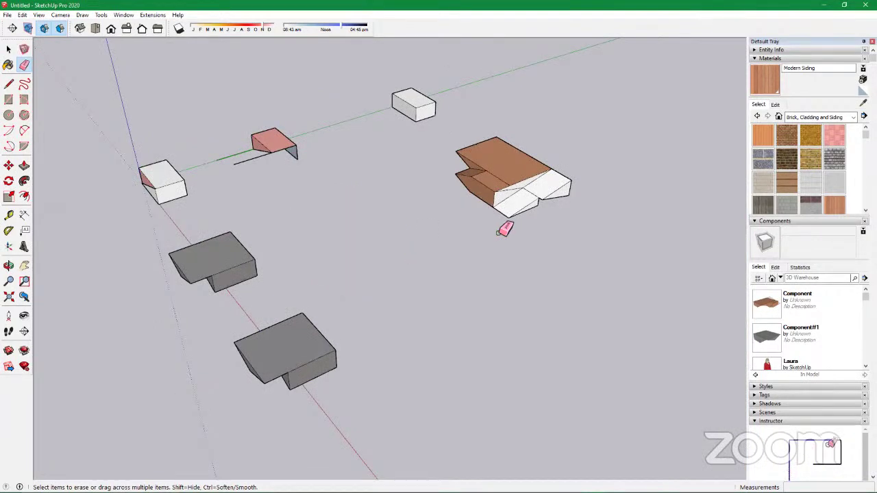
{"action": "left_click", "coordinate": [516, 217]}
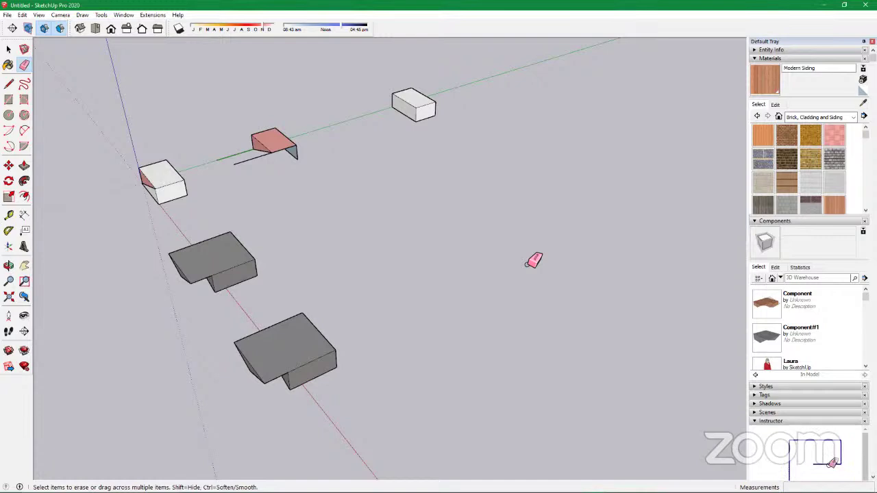
Draw a closed four-sided face on the ground beside the boxes with the Line tool, with a long side of about 142 m
{"action": "left_click", "coordinate": [8, 83]}
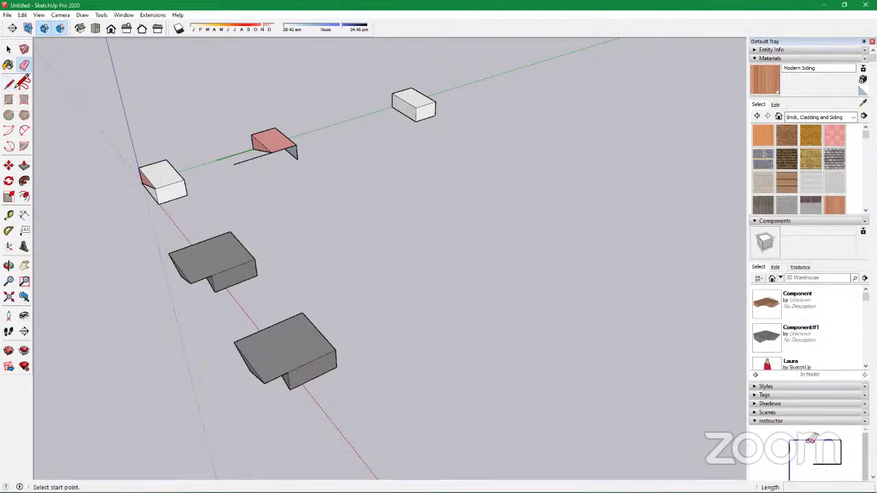
{"action": "scroll", "coordinate": [260, 223], "scroll_direction": "down", "scroll_amount": 4}
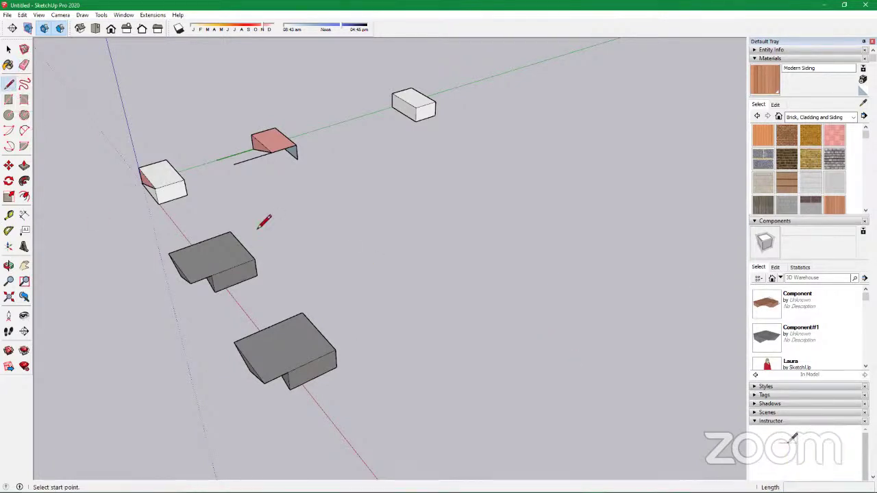
{"action": "left_click", "coordinate": [473, 281]}
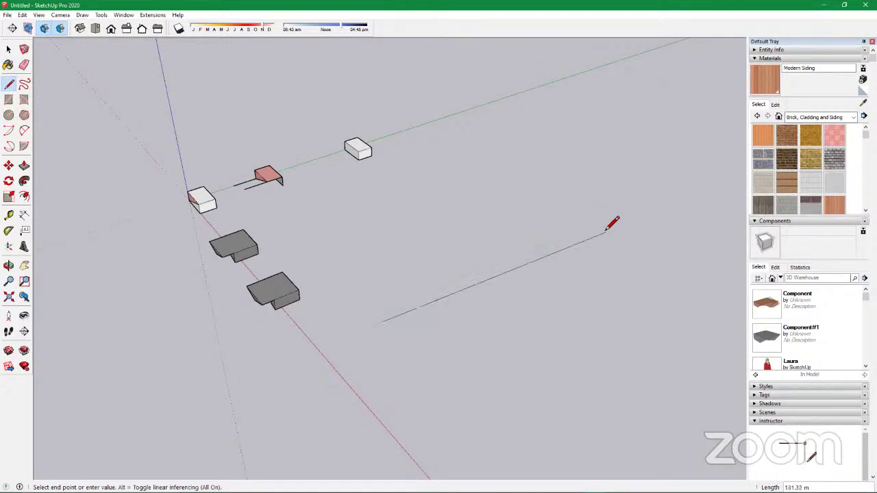
{"action": "left_click", "coordinate": [606, 218]}
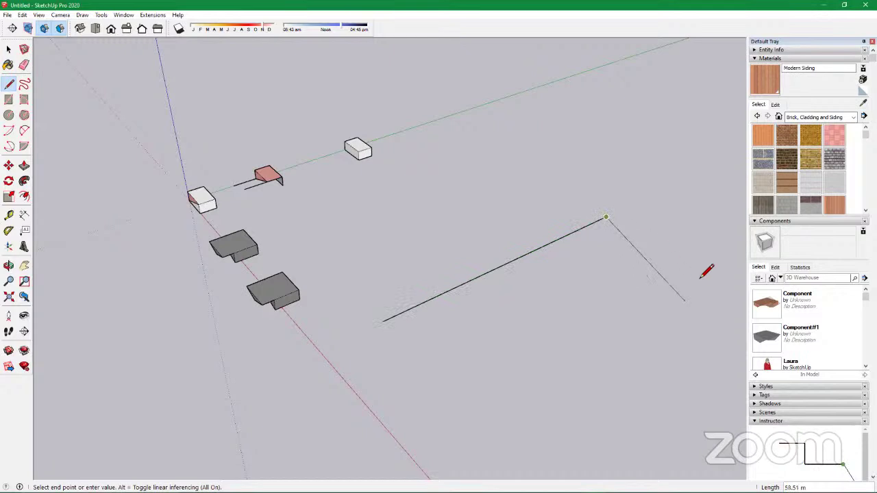
{"action": "scroll", "coordinate": [476, 250], "scroll_direction": "down", "scroll_amount": 2}
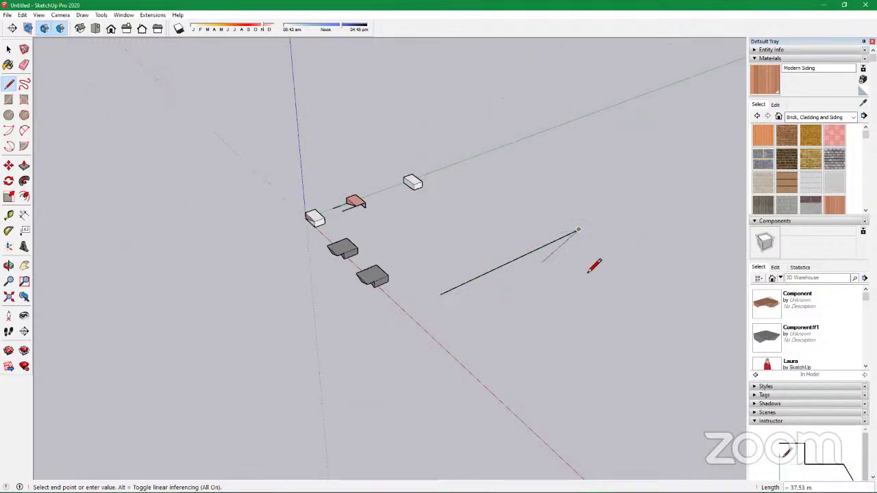
{"action": "left_click", "coordinate": [645, 271]}
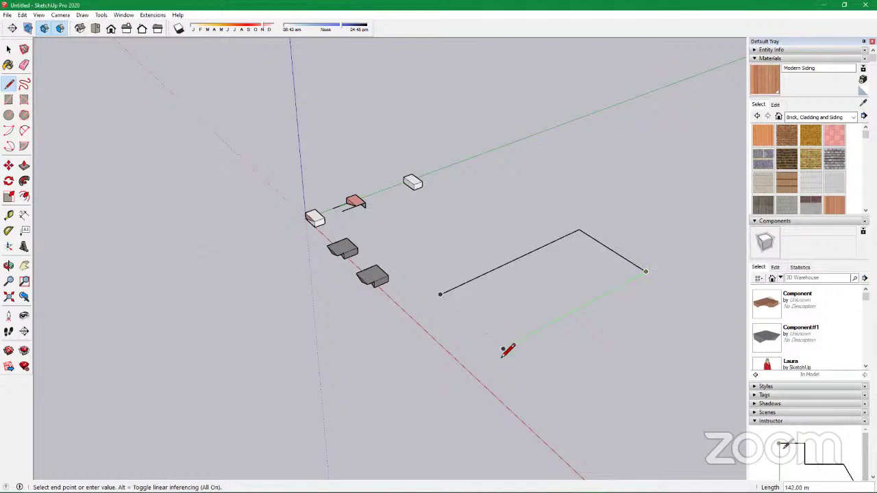
{"action": "left_click", "coordinate": [505, 350]}
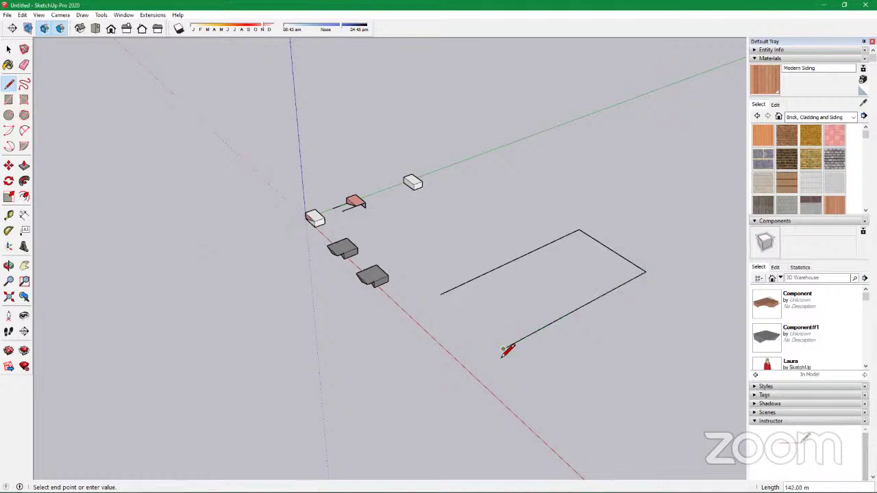
{"action": "left_click", "coordinate": [441, 295]}
{"action": "key", "text": "space"}
{"action": "scroll", "coordinate": [386, 299], "scroll_direction": "down", "scroll_amount": 3}
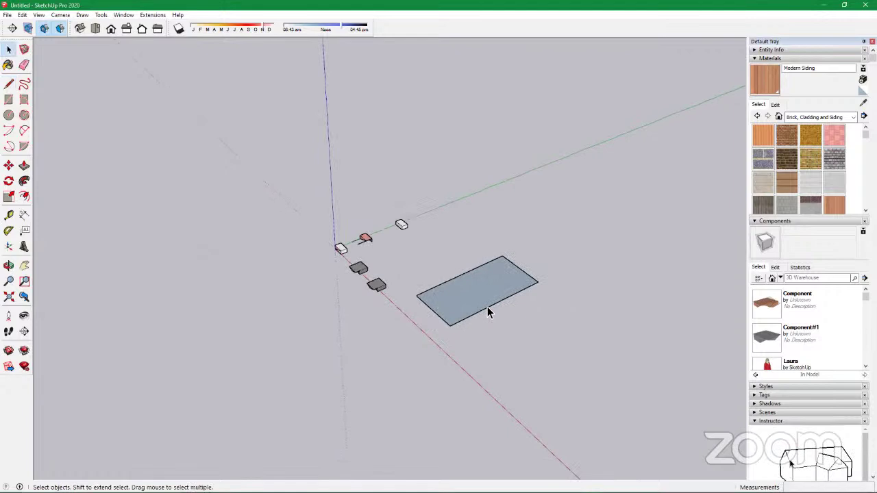
{"action": "scroll", "coordinate": [489, 306], "scroll_direction": "up", "scroll_amount": 3}
{"action": "scroll", "coordinate": [226, 268], "scroll_direction": "down", "scroll_amount": 2}
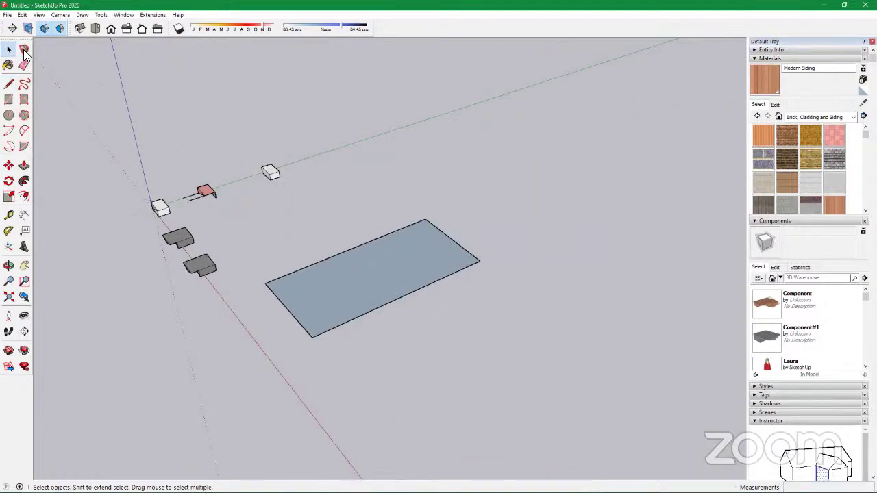
Examine the ground face and the boxes around the origin from several angles and distances
{"action": "left_click", "coordinate": [8, 84]}
{"action": "scroll", "coordinate": [110, 199], "scroll_direction": "down", "scroll_amount": 2}
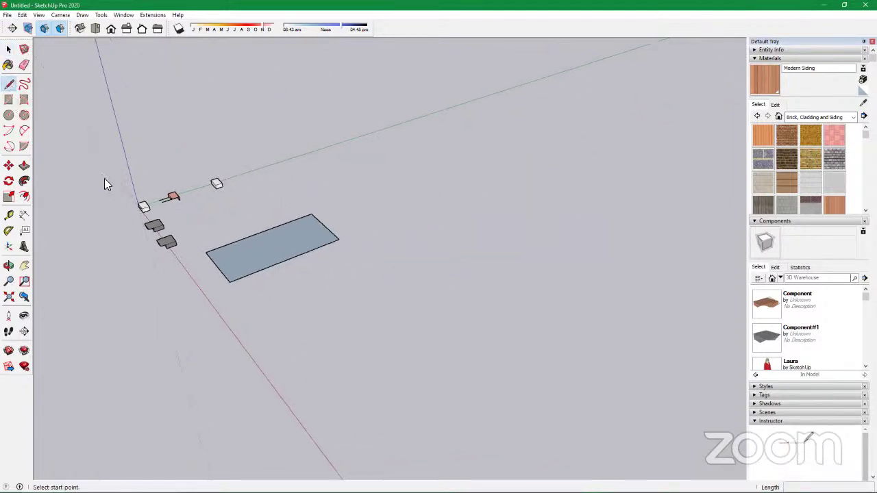
{"action": "scroll", "coordinate": [133, 186], "scroll_direction": "down", "scroll_amount": 2}
{"action": "middle_click_drag", "start_coordinate": [203, 320], "coordinate": [392, 280]}
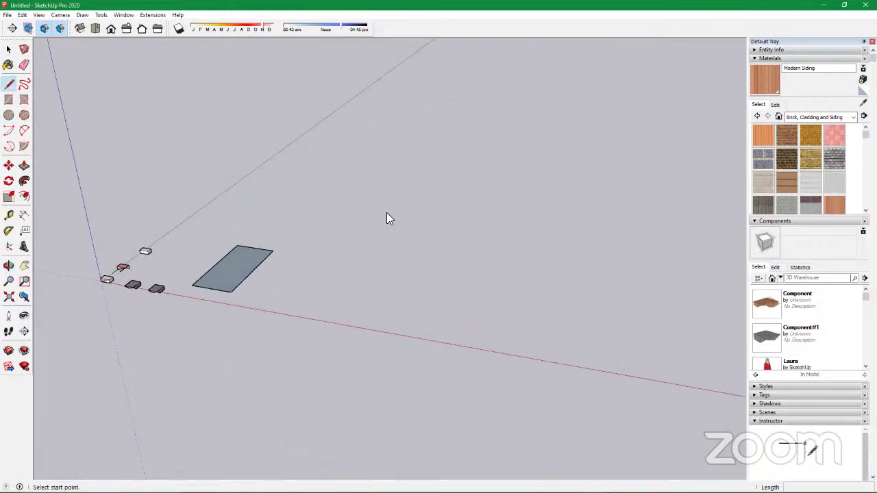
{"action": "scroll", "coordinate": [124, 259], "scroll_direction": "up", "scroll_amount": 2}
{"action": "scroll", "coordinate": [186, 227], "scroll_direction": "up", "scroll_amount": 2}
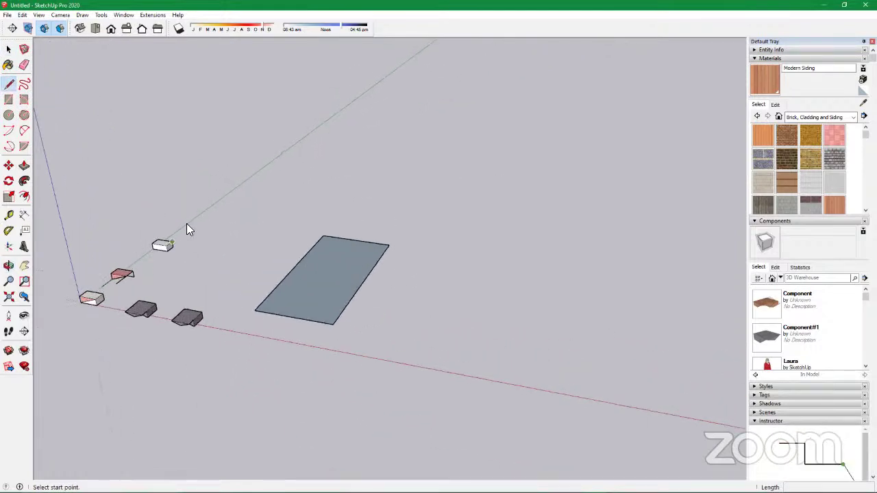
{"action": "scroll", "coordinate": [186, 226], "scroll_direction": "down", "scroll_amount": 4}
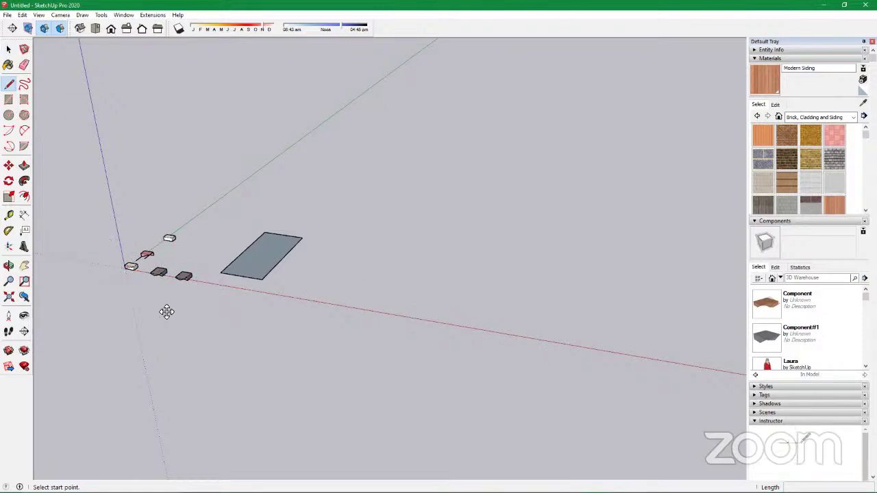
{"action": "scroll", "coordinate": [309, 254], "scroll_direction": "down", "scroll_amount": 4}
{"action": "mouse_move", "coordinate": [231, 307]}
{"action": "middle_mouse_down"}
{"action": "mouse_move", "coordinate": [357, 319]}
{"action": "mouse_move", "coordinate": [347, 309]}
{"action": "mouse_move", "coordinate": [356, 300]}
{"action": "middle_mouse_up"}
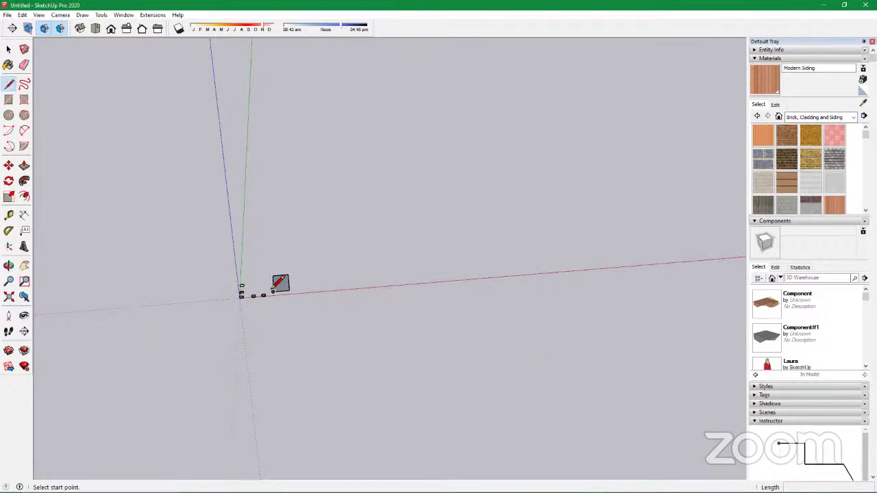
{"action": "scroll", "coordinate": [191, 301], "scroll_direction": "down", "scroll_amount": 3}
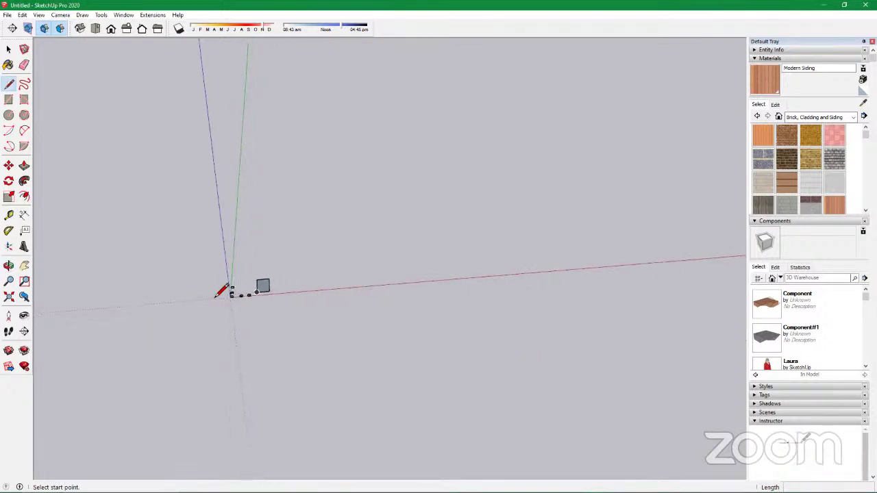
{"action": "scroll", "coordinate": [221, 296], "scroll_direction": "up", "scroll_amount": 4}
{"action": "scroll", "coordinate": [236, 291], "scroll_direction": "up", "scroll_amount": 5}
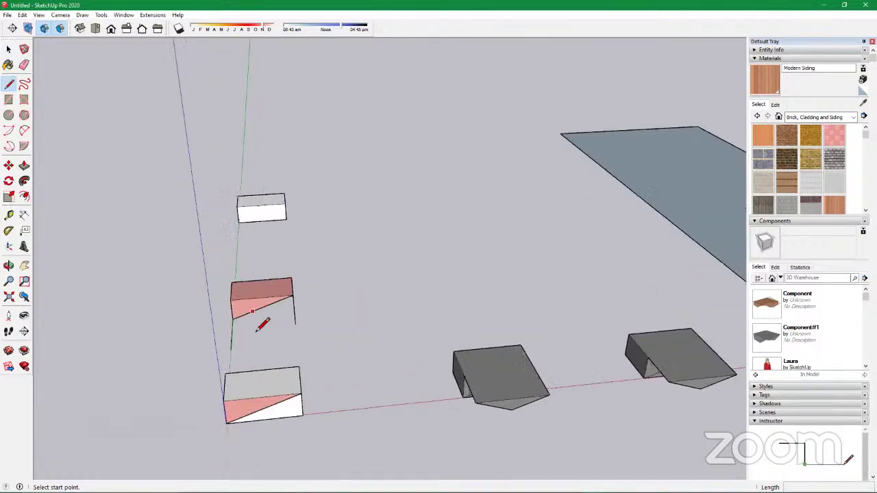
{"action": "scroll", "coordinate": [144, 169], "scroll_direction": "down", "scroll_amount": 8}
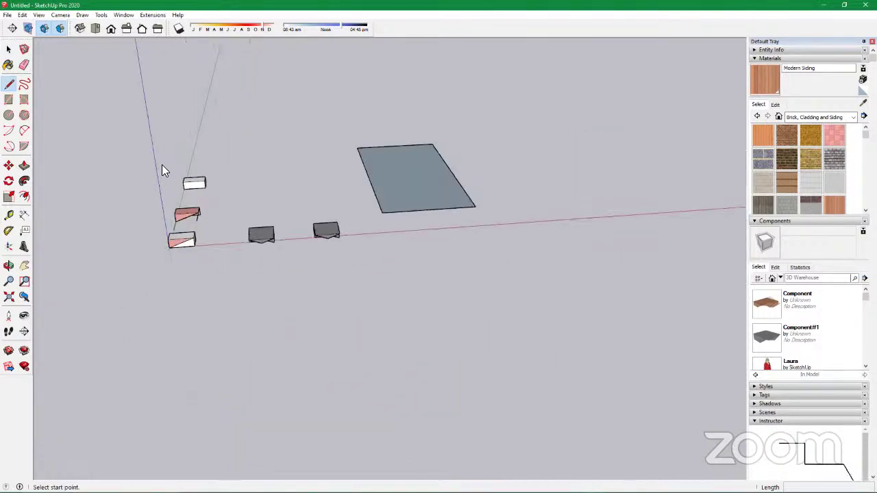
{"action": "scroll", "coordinate": [306, 229], "scroll_direction": "up", "scroll_amount": 4}
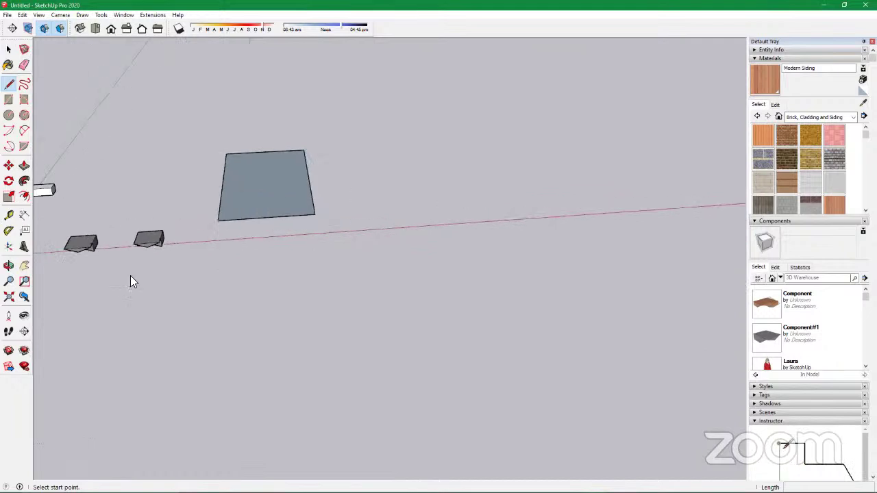
{"action": "scroll", "coordinate": [130, 276], "scroll_direction": "down", "scroll_amount": 3}
{"action": "scroll", "coordinate": [196, 235], "scroll_direction": "up", "scroll_amount": 4}
{"action": "scroll", "coordinate": [166, 254], "scroll_direction": "down", "scroll_amount": 3}
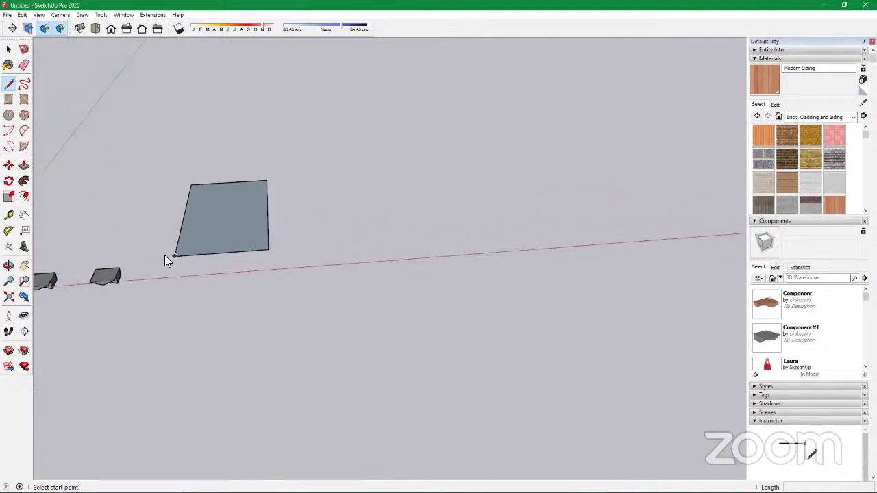
Draw a vertical line beside the ground face and a second line about 880 m long parallel to the green axis
{"action": "left_click", "coordinate": [312, 222]}
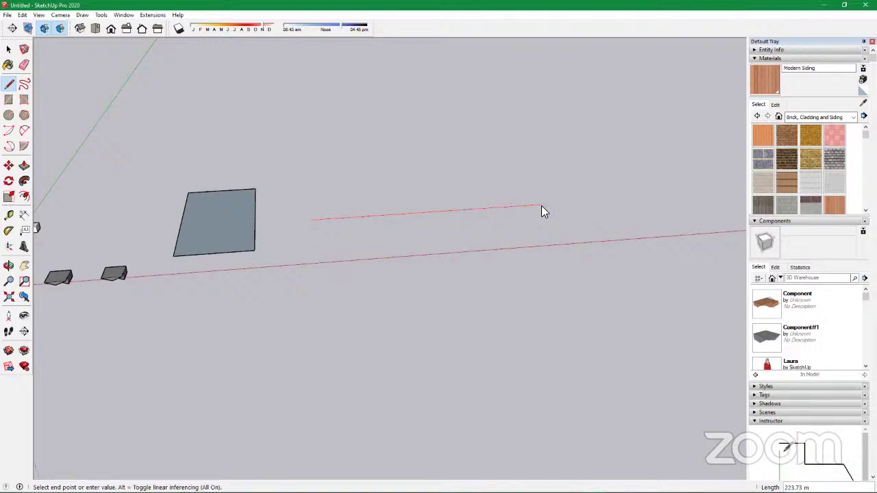
{"action": "left_click", "coordinate": [304, 79]}
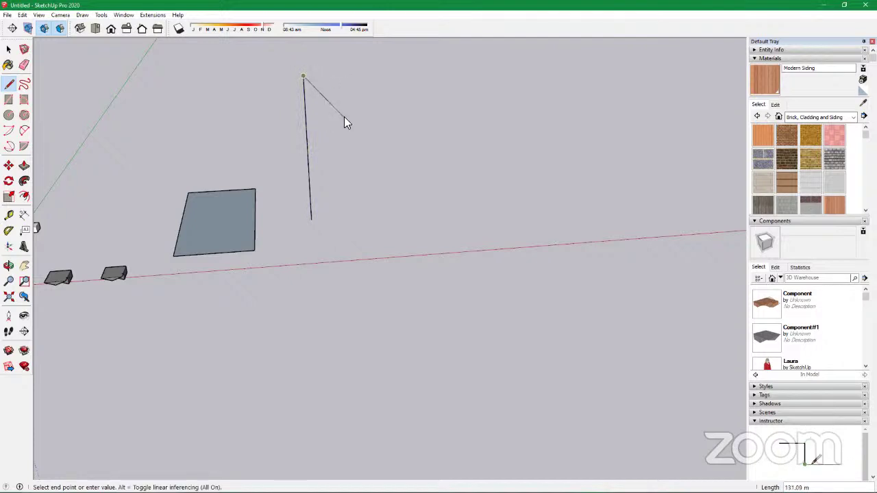
{"action": "key", "text": "Escape"}
{"action": "middle_click_drag", "start_coordinate": [309, 223], "coordinate": [361, 247]}
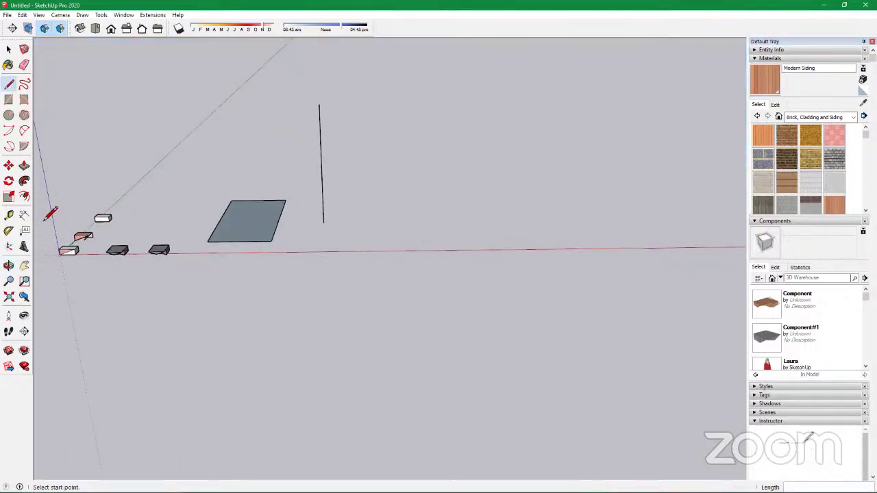
{"action": "left_click", "coordinate": [411, 249]}
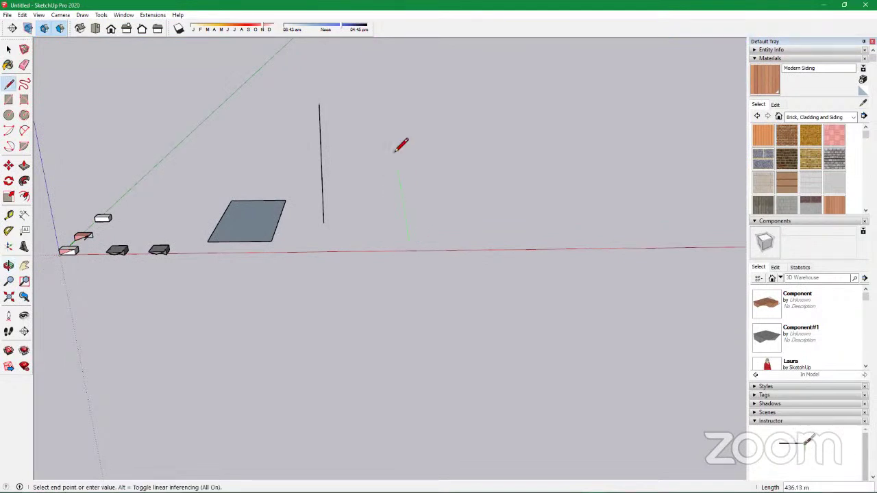
{"action": "left_click", "coordinate": [388, 101]}
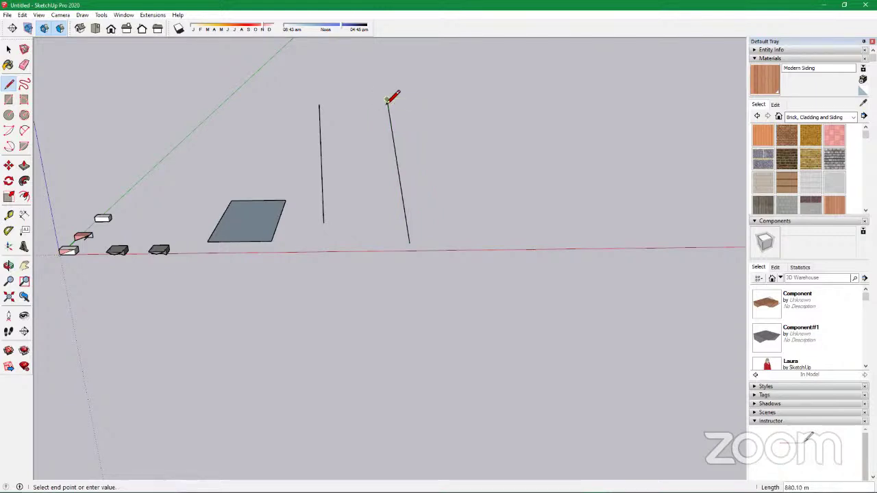
{"action": "key", "text": "space"}
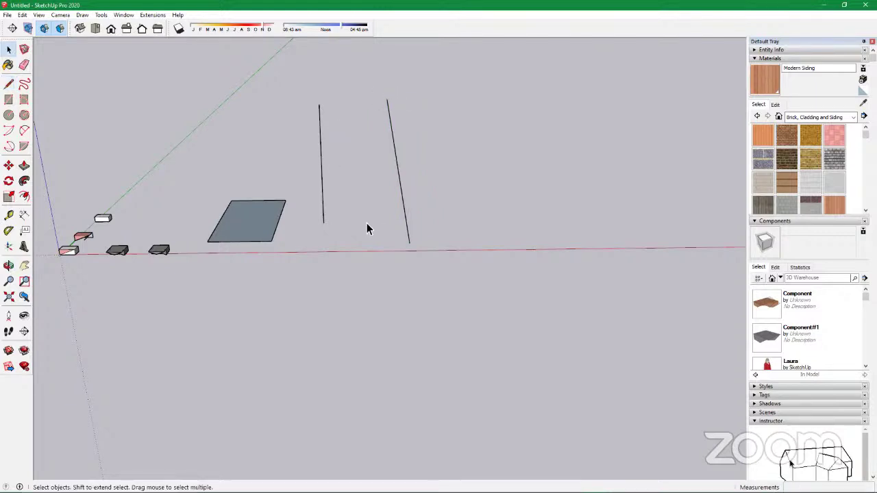
{"action": "middle_click_drag", "start_coordinate": [366, 229], "coordinate": [418, 240]}
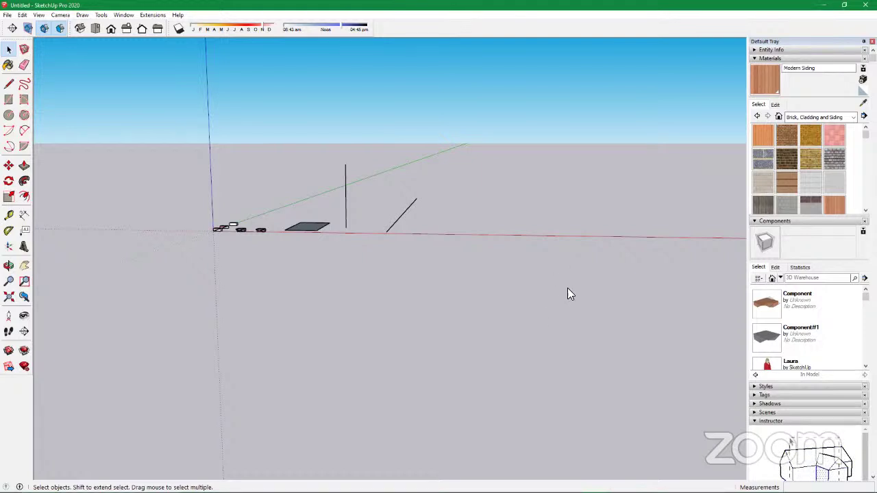
Select the ground face together with the two loose lines and delete them
{"action": "scroll", "coordinate": [415, 261], "scroll_direction": "down", "scroll_amount": 2}
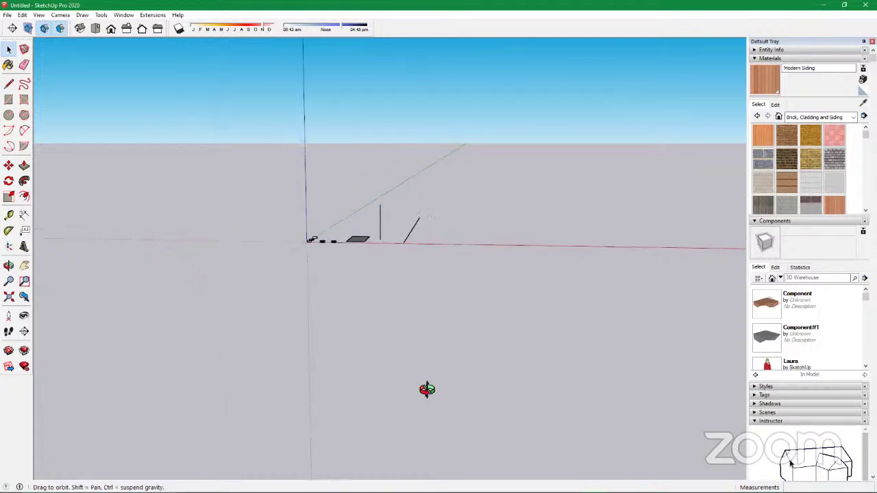
{"action": "middle_click_drag", "start_coordinate": [427, 389], "coordinate": [416, 316]}
{"action": "scroll", "coordinate": [411, 308], "scroll_direction": "up", "scroll_amount": 3}
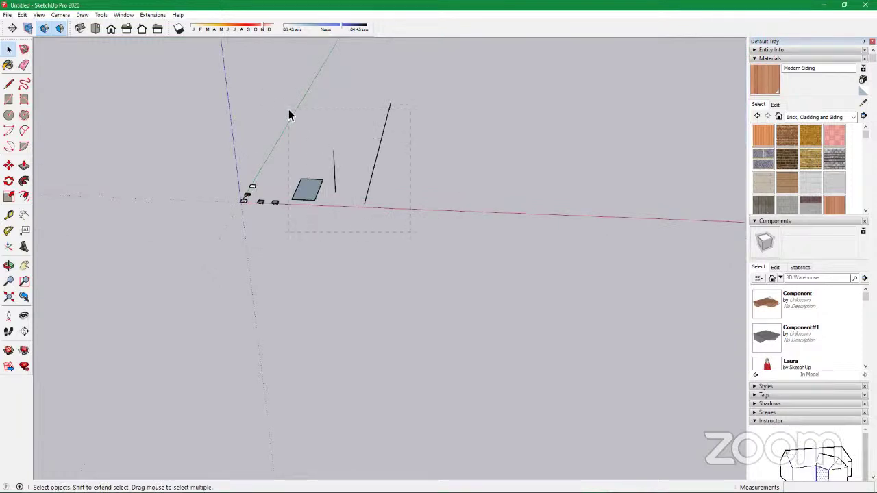
{"action": "left_click_drag", "start_coordinate": [291, 96], "coordinate": [292, 96]}
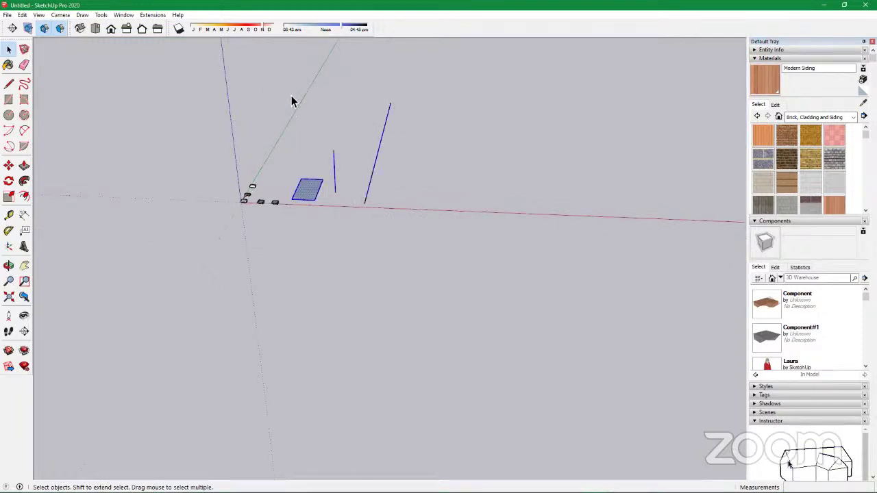
{"action": "key", "text": "Delete"}
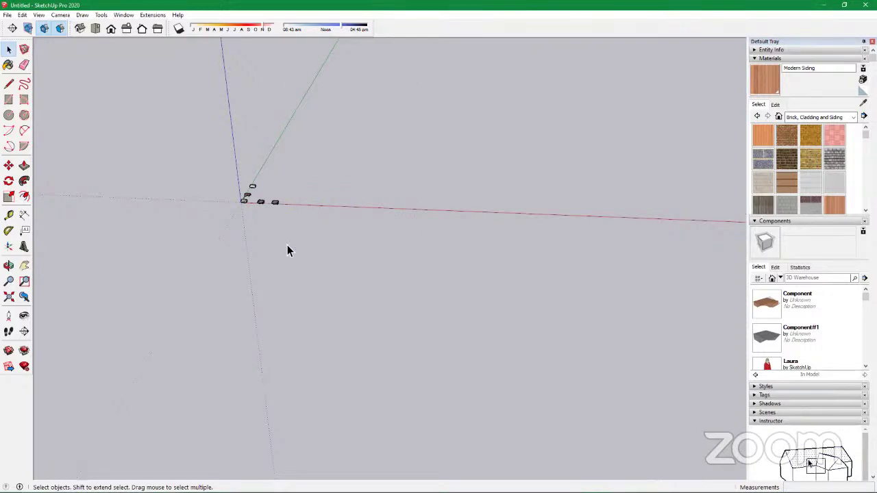
Select the outer dark component on the red axis with a selection window, and clear the selection
{"action": "scroll", "coordinate": [275, 212], "scroll_direction": "up", "scroll_amount": 5}
{"action": "left_click_drag", "start_coordinate": [368, 96], "coordinate": [611, 327]}
{"action": "left_click_drag", "start_coordinate": [239, 142], "coordinate": [273, 241]}
{"action": "left_click_drag", "start_coordinate": [273, 165], "coordinate": [272, 165]}
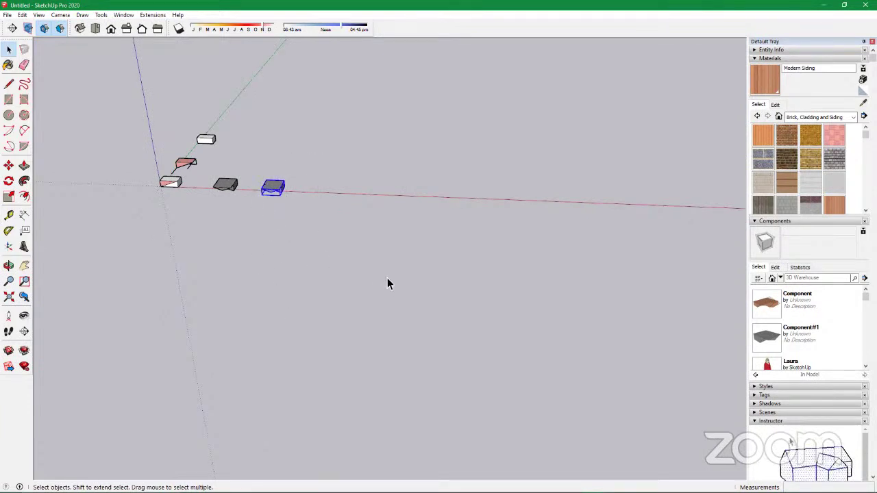
{"action": "left_click", "coordinate": [239, 217]}
{"action": "scroll", "coordinate": [267, 200], "scroll_direction": "up", "scroll_amount": 6}
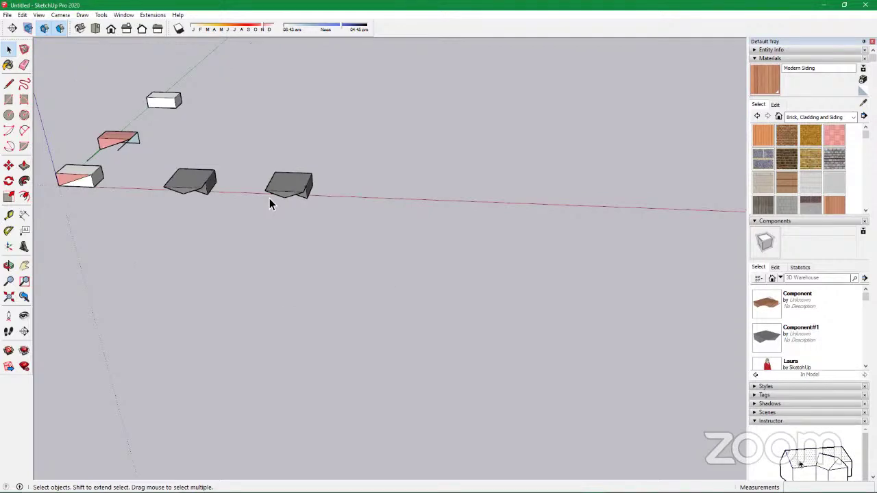
Demonstrate crossing selection windows of different sizes over the empty ground beyond the outer dark component
{"action": "middle_click_drag", "start_coordinate": [268, 208], "coordinate": [385, 312]}
{"action": "scroll", "coordinate": [385, 311], "scroll_direction": "down", "scroll_amount": 6}
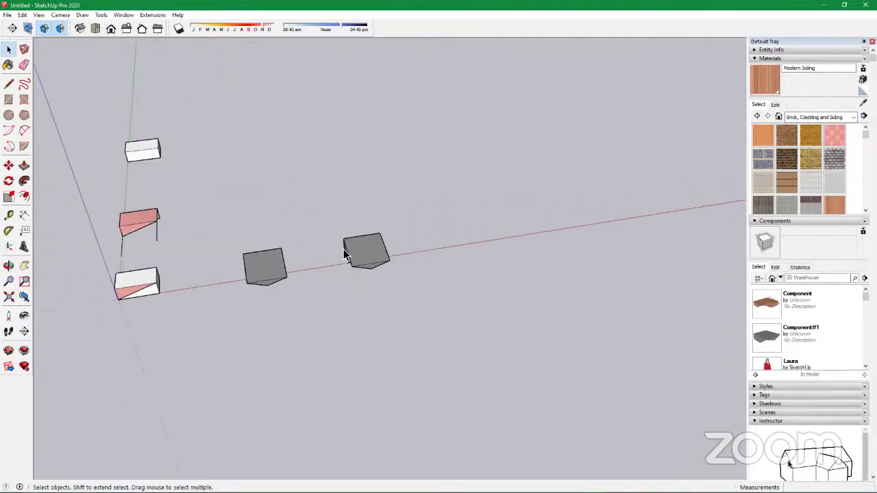
{"action": "scroll", "coordinate": [393, 310], "scroll_direction": "up", "scroll_amount": 3}
{"action": "scroll", "coordinate": [374, 281], "scroll_direction": "down", "scroll_amount": 2}
{"action": "middle_click_drag", "start_coordinate": [375, 280], "coordinate": [440, 361]}
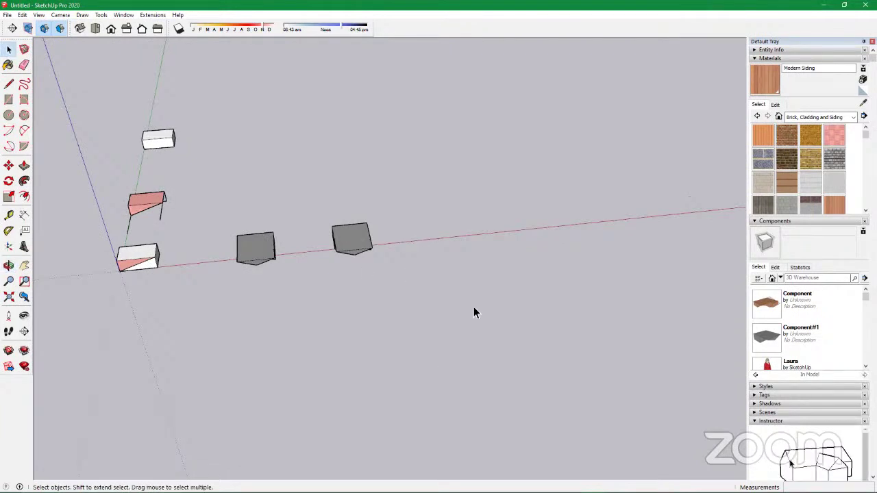
{"action": "left_click_drag", "start_coordinate": [525, 182], "coordinate": [401, 148]}
{"action": "left_click_drag", "start_coordinate": [598, 265], "coordinate": [385, 141]}
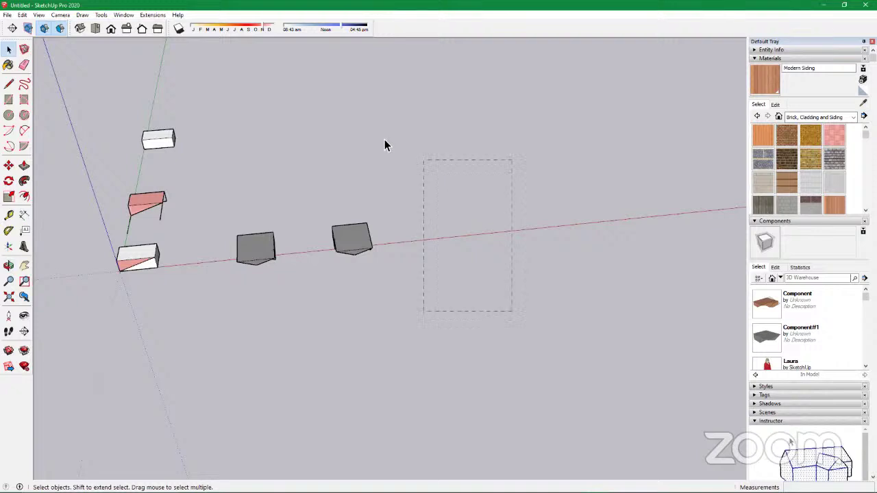
{"action": "left_click_drag", "start_coordinate": [523, 183], "coordinate": [430, 164]}
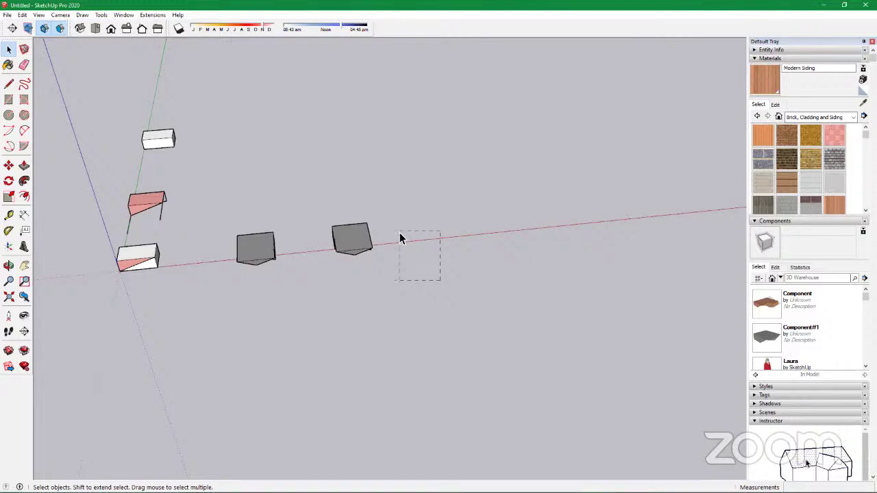
{"action": "left_click_drag", "start_coordinate": [392, 233], "coordinate": [387, 182]}
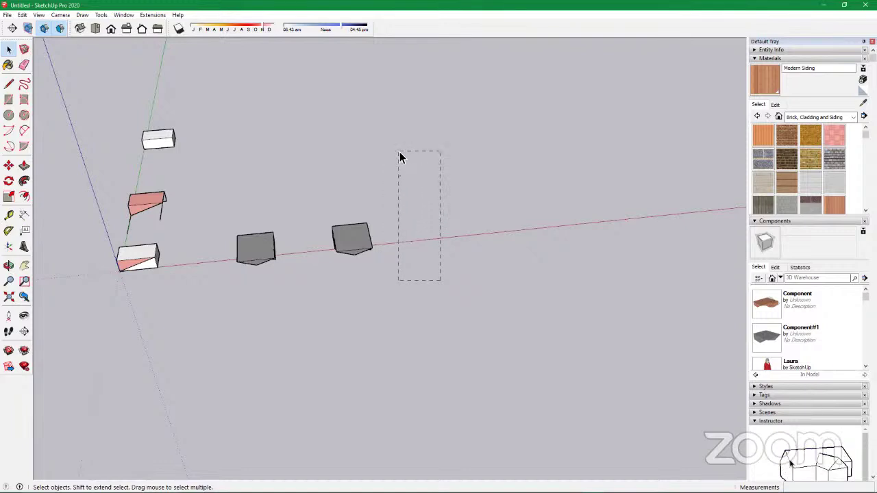
{"action": "left_click_drag", "start_coordinate": [520, 231], "coordinate": [503, 217]}
Select the outer dark component with a crossing window that only touches its corner, and clear the selection
{"action": "scroll", "coordinate": [329, 240], "scroll_direction": "up", "scroll_amount": 6}
{"action": "middle_click_drag", "start_coordinate": [423, 272], "coordinate": [302, 251]}
{"action": "scroll", "coordinate": [440, 283], "scroll_direction": "down", "scroll_amount": 4}
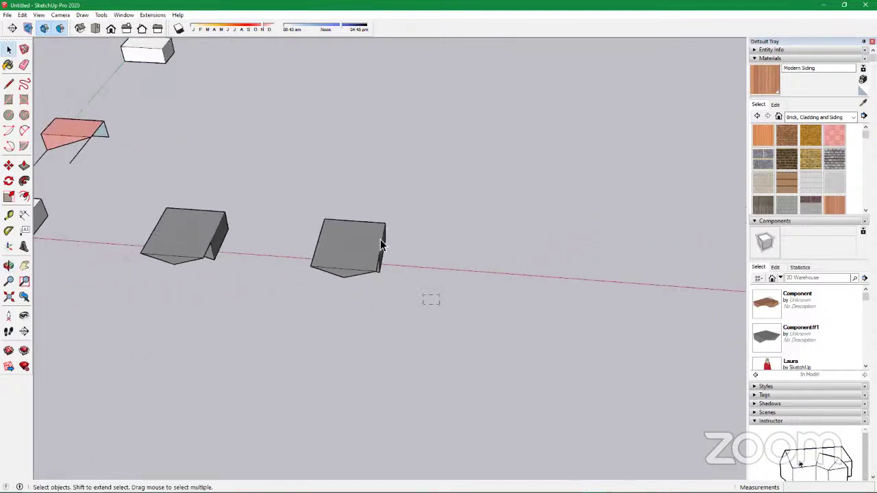
{"action": "scroll", "coordinate": [456, 281], "scroll_direction": "up", "scroll_amount": 5}
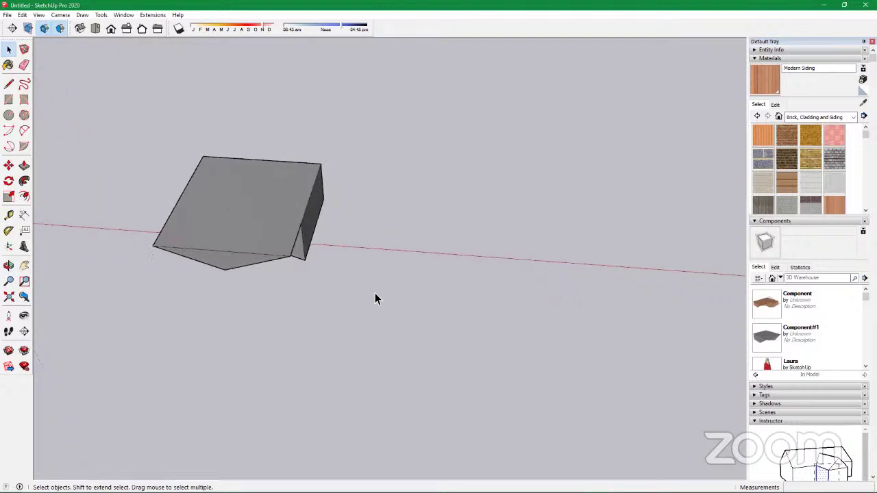
{"action": "middle_click_drag", "start_coordinate": [376, 297], "coordinate": [403, 297]}
{"action": "left_click_drag", "start_coordinate": [385, 175], "coordinate": [436, 160]}
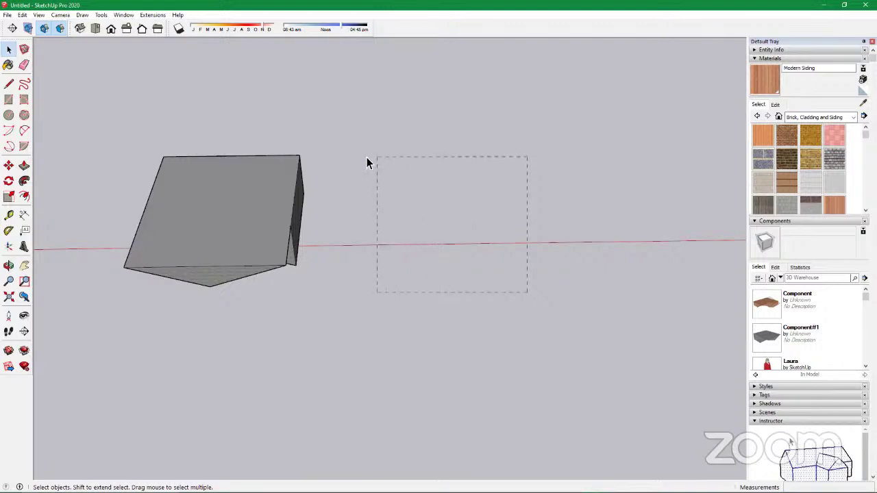
{"action": "left_click_drag", "start_coordinate": [328, 155], "coordinate": [304, 136]}
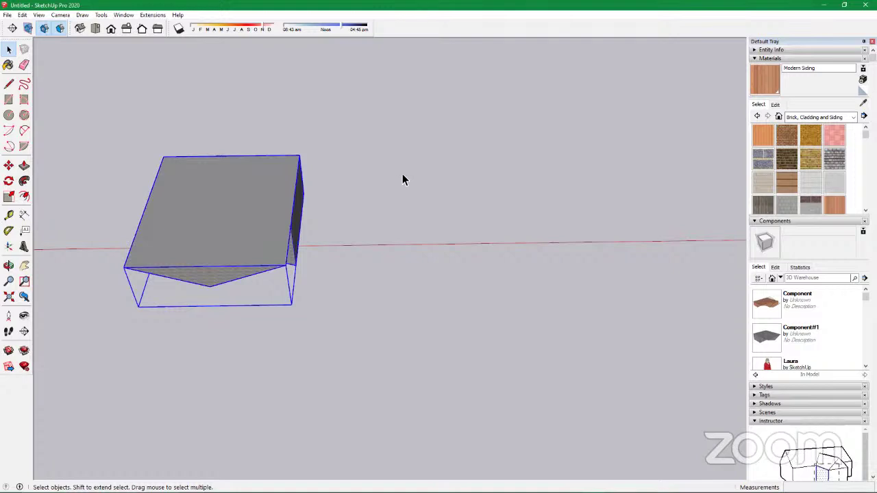
{"action": "scroll", "coordinate": [470, 204], "scroll_direction": "down", "scroll_amount": 3}
{"action": "left_click", "coordinate": [300, 326]}
Select the outer dark component with a window that fully encloses it, and clear the selection
{"action": "scroll", "coordinate": [326, 325], "scroll_direction": "up", "scroll_amount": 3}
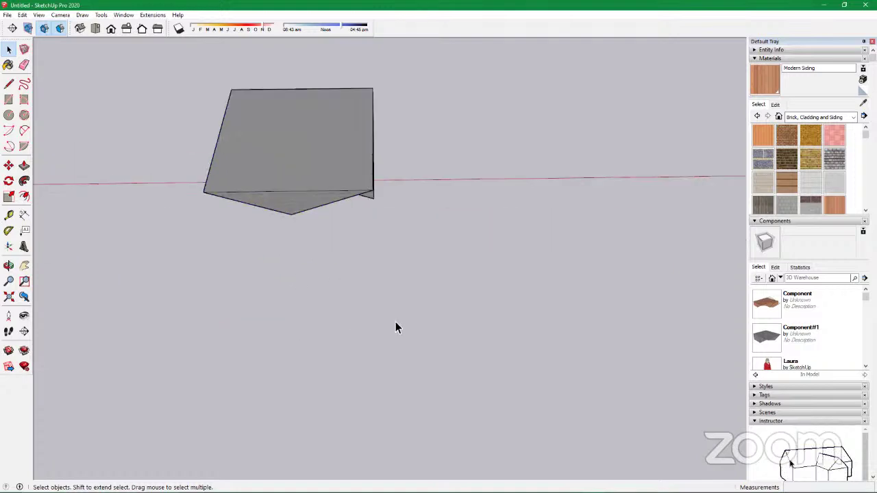
{"action": "scroll", "coordinate": [395, 318], "scroll_direction": "down", "scroll_amount": 4}
{"action": "scroll", "coordinate": [296, 269], "scroll_direction": "up", "scroll_amount": 2}
{"action": "scroll", "coordinate": [300, 274], "scroll_direction": "down", "scroll_amount": 2}
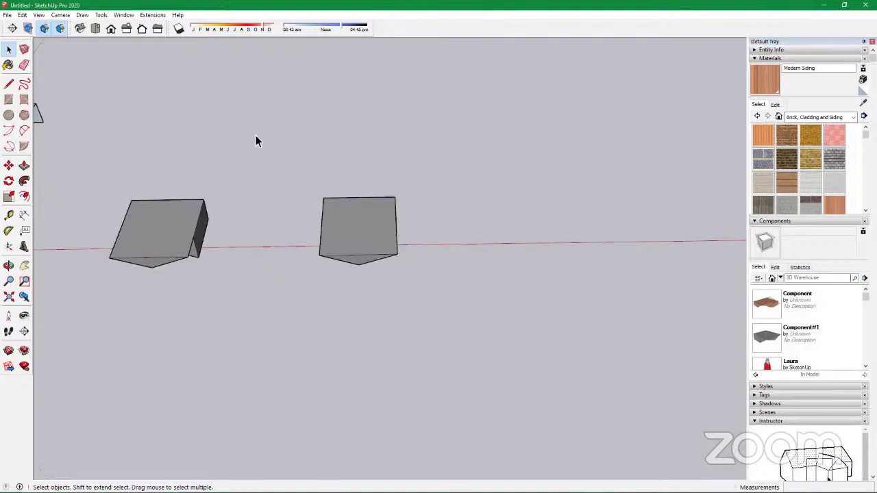
{"action": "left_click_drag", "start_coordinate": [255, 135], "coordinate": [355, 297]}
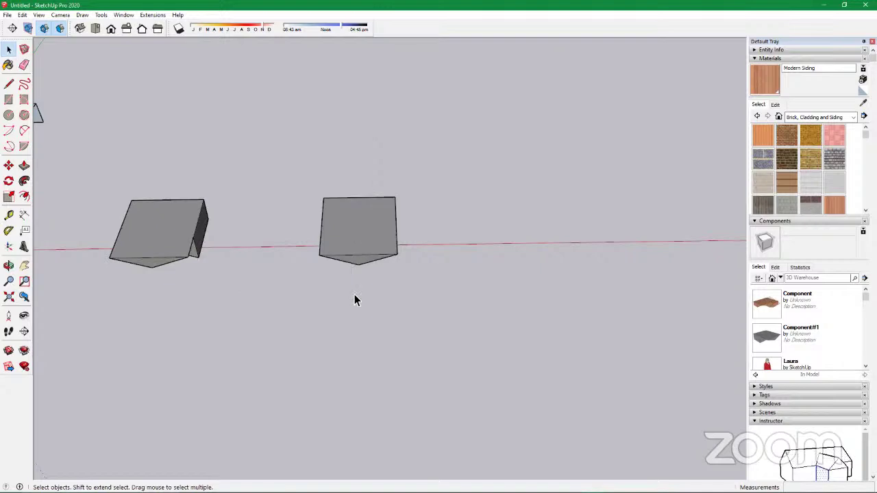
{"action": "left_click_drag", "start_coordinate": [277, 167], "coordinate": [443, 326]}
{"action": "left_click", "coordinate": [139, 154]}
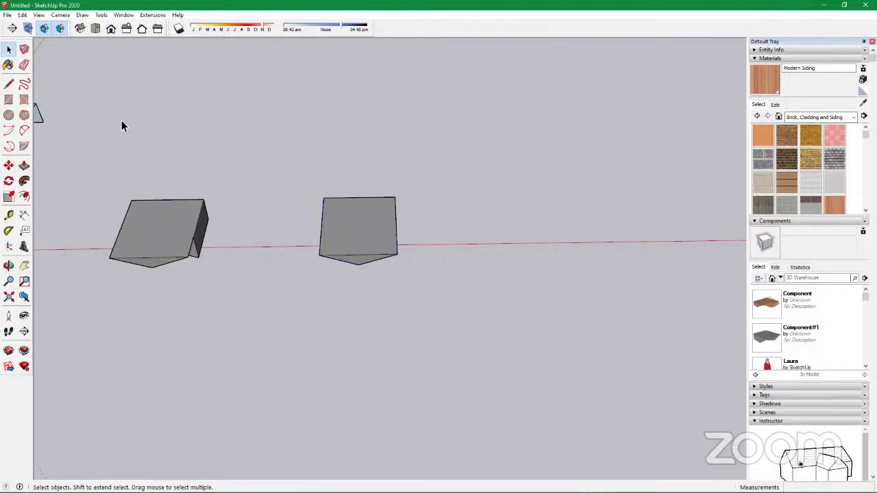
Select both dark components on the red axis with selection windows across them
{"action": "left_click_drag", "start_coordinate": [103, 99], "coordinate": [154, 171]}
{"action": "left_click_drag", "start_coordinate": [173, 118], "coordinate": [353, 357]}
{"action": "left_click_drag", "start_coordinate": [172, 125], "coordinate": [313, 308]}
{"action": "left_click_drag", "start_coordinate": [227, 218], "coordinate": [163, 130]}
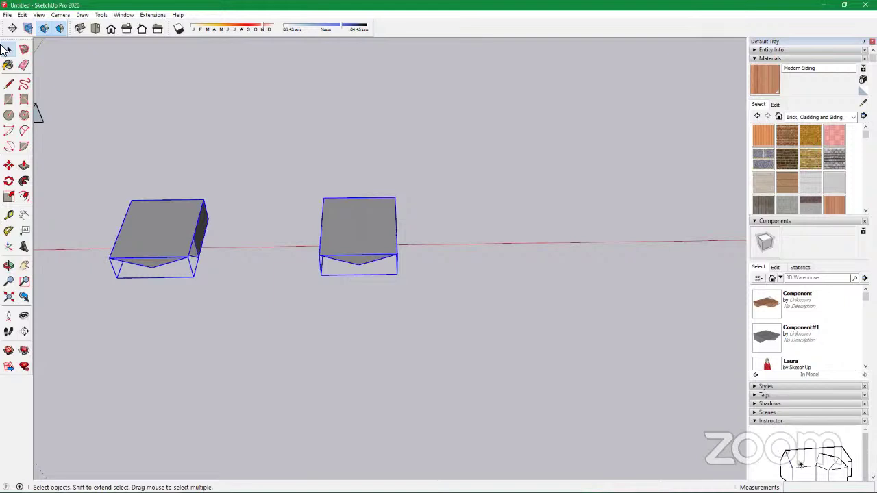
Sketch several loose freehand scribbles on the ground beyond the dark components, and undo them
{"action": "left_click", "coordinate": [24, 84]}
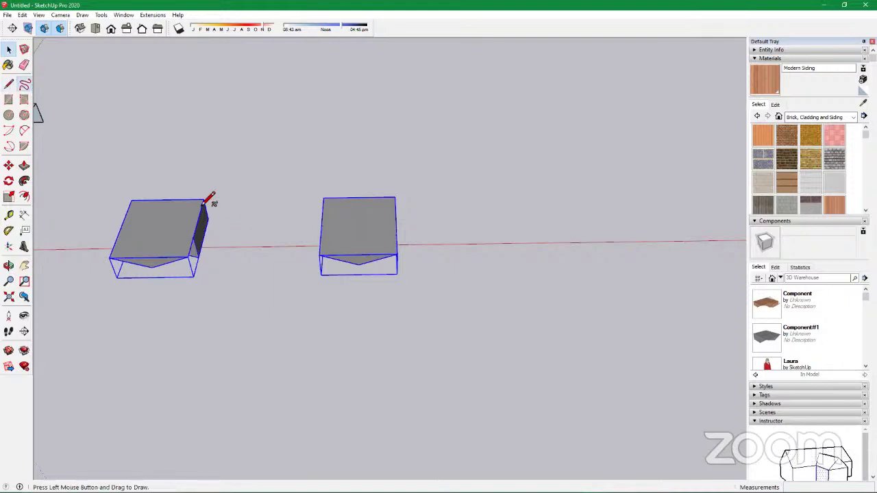
{"action": "scroll", "coordinate": [207, 196], "scroll_direction": "down", "scroll_amount": 3}
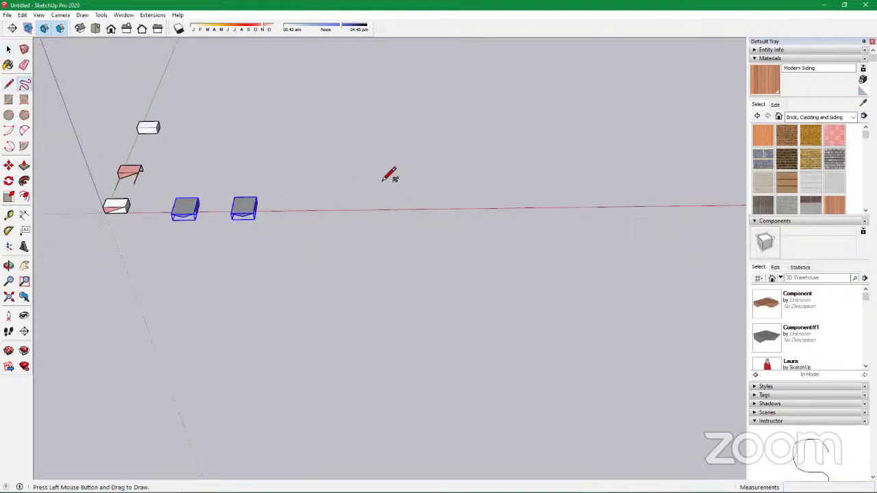
{"action": "mouse_move", "coordinate": [391, 172]}
{"action": "left_mouse_down"}
{"action": "mouse_move", "coordinate": [415, 141]}
{"action": "mouse_move", "coordinate": [367, 182]}
{"action": "mouse_move", "coordinate": [411, 113]}
{"action": "mouse_move", "coordinate": [491, 213]}
{"action": "mouse_move", "coordinate": [564, 178]}
{"action": "mouse_move", "coordinate": [579, 161]}
{"action": "left_mouse_up"}
{"action": "mouse_move", "coordinate": [615, 190]}
{"action": "left_mouse_down"}
{"action": "mouse_move", "coordinate": [607, 86]}
{"action": "mouse_move", "coordinate": [619, 137]}
{"action": "mouse_move", "coordinate": [655, 125]}
{"action": "mouse_move", "coordinate": [642, 136]}
{"action": "mouse_move", "coordinate": [701, 96]}
{"action": "mouse_move", "coordinate": [706, 118]}
{"action": "left_mouse_up"}
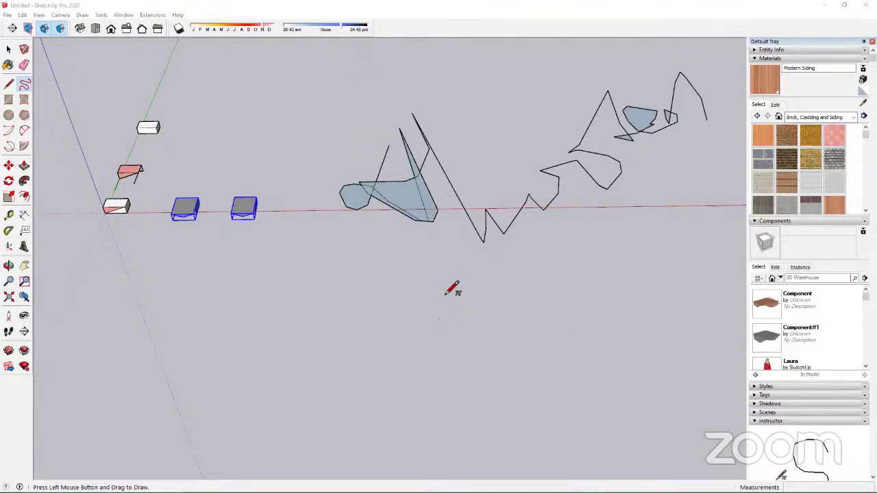
{"action": "mouse_move", "coordinate": [465, 360]}
{"action": "left_mouse_down"}
{"action": "mouse_move", "coordinate": [406, 337]}
{"action": "mouse_move", "coordinate": [481, 284]}
{"action": "mouse_move", "coordinate": [524, 358]}
{"action": "mouse_move", "coordinate": [537, 289]}
{"action": "mouse_move", "coordinate": [581, 263]}
{"action": "mouse_move", "coordinate": [611, 202]}
{"action": "mouse_move", "coordinate": [665, 301]}
{"action": "mouse_move", "coordinate": [647, 299]}
{"action": "left_mouse_up"}
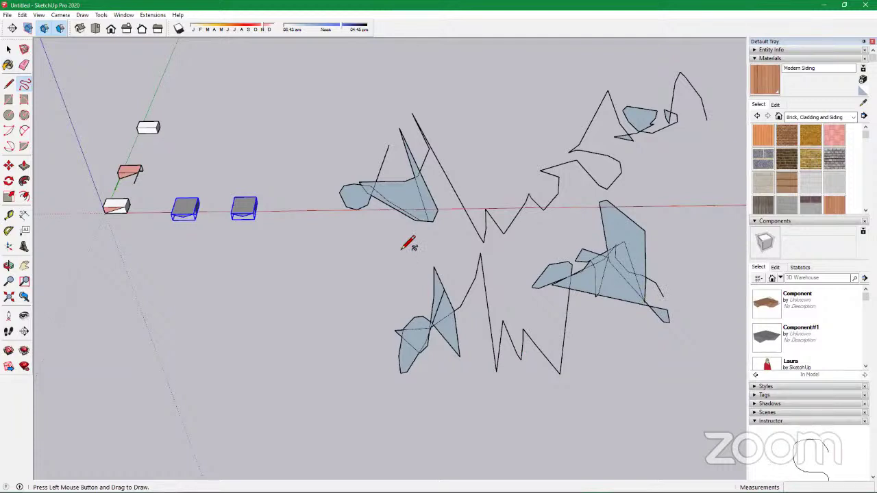
{"action": "key", "text": "ctrl+z"}
{"action": "key", "text": "ctrl+z"}
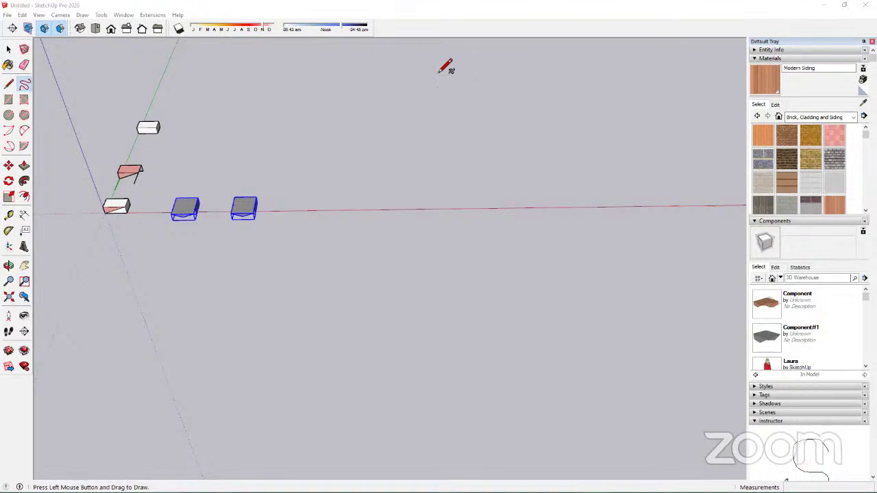
Draw a curled shape with the Freehand tool beside the outer dark component and close it into a face
{"action": "left_click", "coordinate": [24, 86]}
{"action": "scroll", "coordinate": [209, 226], "scroll_direction": "up", "scroll_amount": 5}
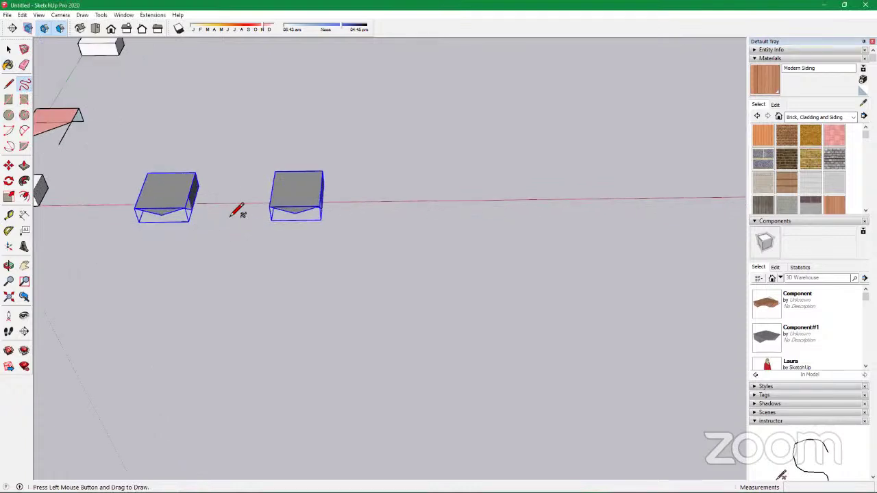
{"action": "scroll", "coordinate": [209, 229], "scroll_direction": "down", "scroll_amount": 3}
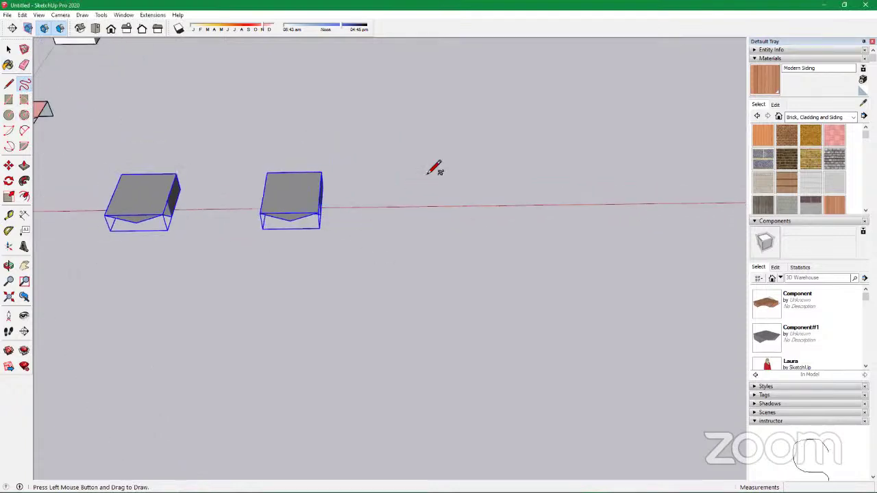
{"action": "mouse_move", "coordinate": [447, 155]}
{"action": "left_mouse_down"}
{"action": "mouse_move", "coordinate": [445, 145]}
{"action": "mouse_move", "coordinate": [411, 140]}
{"action": "mouse_move", "coordinate": [399, 162]}
{"action": "mouse_move", "coordinate": [409, 171]}
{"action": "mouse_move", "coordinate": [435, 171]}
{"action": "mouse_move", "coordinate": [378, 168]}
{"action": "mouse_move", "coordinate": [410, 114]}
{"action": "mouse_move", "coordinate": [492, 152]}
{"action": "mouse_move", "coordinate": [415, 215]}
{"action": "mouse_move", "coordinate": [434, 195]}
{"action": "mouse_move", "coordinate": [475, 192]}
{"action": "left_mouse_up"}
{"action": "mouse_move", "coordinate": [483, 148]}
{"action": "left_mouse_down"}
{"action": "mouse_move", "coordinate": [445, 112]}
{"action": "mouse_move", "coordinate": [413, 113]}
{"action": "mouse_move", "coordinate": [388, 144]}
{"action": "left_mouse_up"}
{"action": "scroll", "coordinate": [438, 145], "scroll_direction": "up", "scroll_amount": 5}
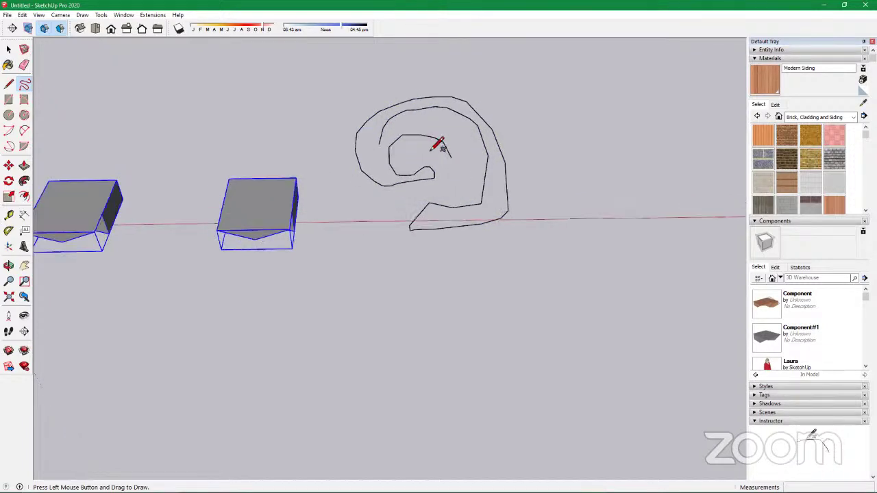
{"action": "mouse_move", "coordinate": [474, 171]}
{"action": "left_mouse_down"}
{"action": "mouse_move", "coordinate": [477, 132]}
{"action": "mouse_move", "coordinate": [449, 115]}
{"action": "mouse_move", "coordinate": [380, 113]}
{"action": "mouse_move", "coordinate": [342, 143]}
{"action": "left_mouse_up"}
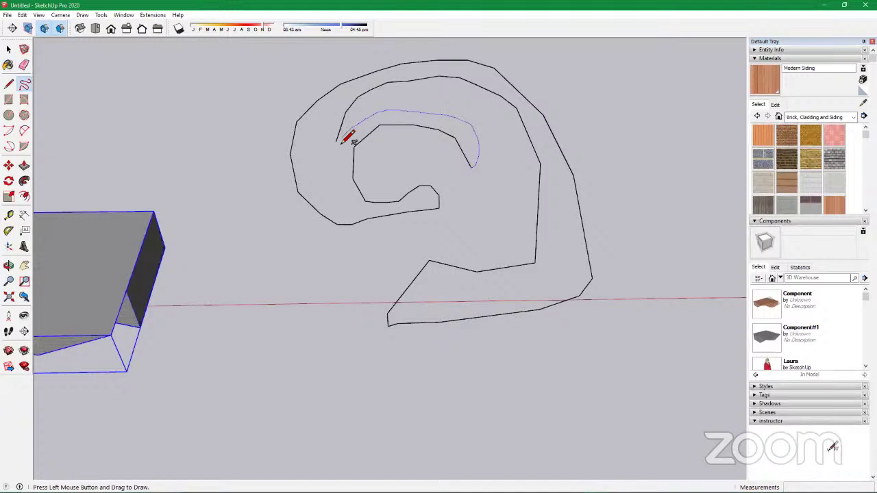
{"action": "left_click_drag", "start_coordinate": [342, 142], "coordinate": [341, 142]}
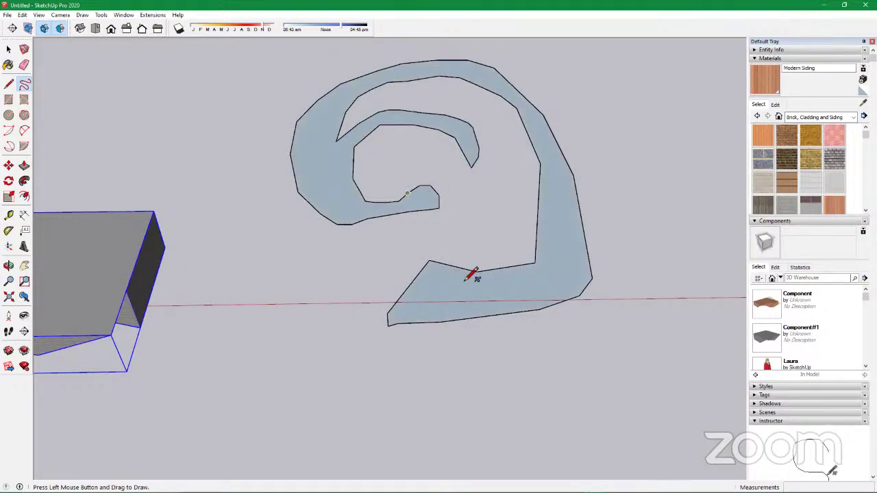
Draw a rectangle of about 126 m by 86 m on the ground beyond the curled freehand face
{"action": "scroll", "coordinate": [503, 235], "scroll_direction": "down", "scroll_amount": 4}
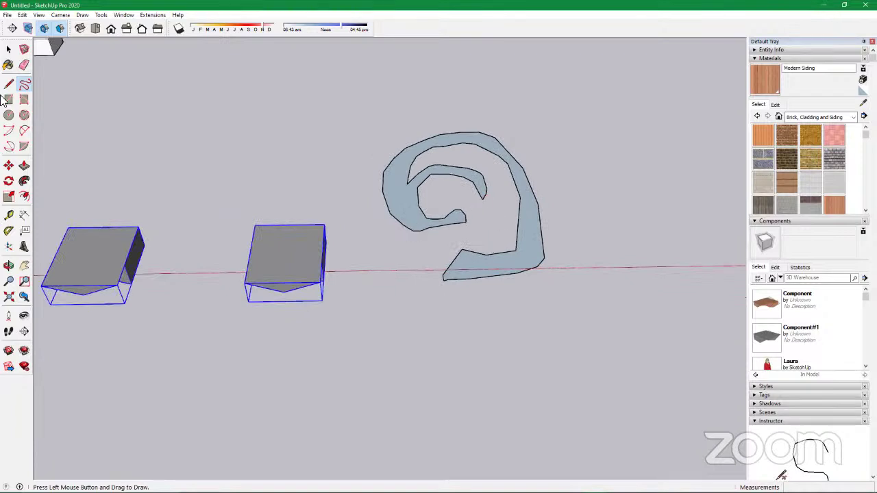
{"action": "scroll", "coordinate": [372, 176], "scroll_direction": "down", "scroll_amount": 3}
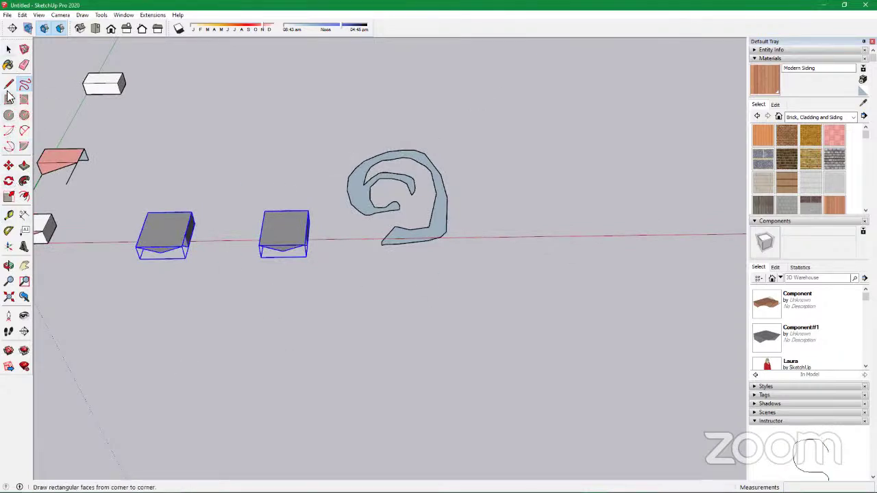
{"action": "key", "text": "r"}
{"action": "scroll", "coordinate": [116, 240], "scroll_direction": "down", "scroll_amount": 3}
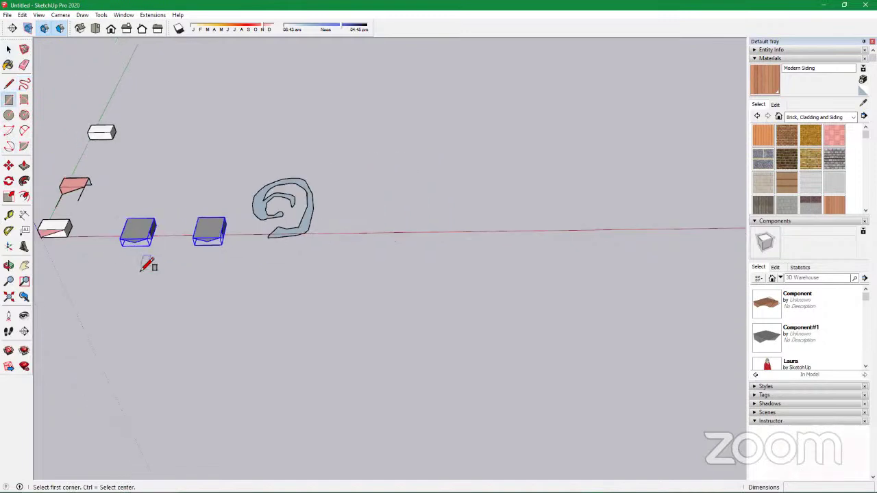
{"action": "scroll", "coordinate": [210, 205], "scroll_direction": "up", "scroll_amount": 3}
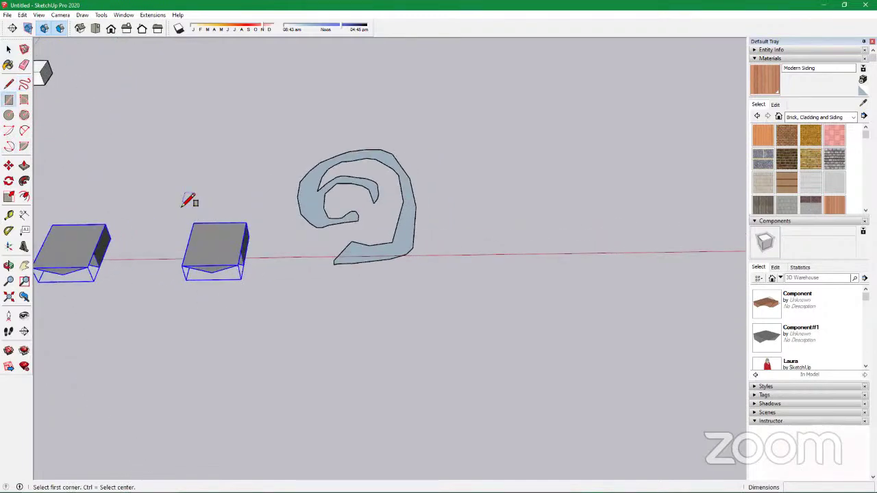
{"action": "scroll", "coordinate": [189, 204], "scroll_direction": "up", "scroll_amount": 2}
{"action": "scroll", "coordinate": [173, 215], "scroll_direction": "down", "scroll_amount": 3}
{"action": "scroll", "coordinate": [172, 215], "scroll_direction": "down", "scroll_amount": 3}
{"action": "left_click", "coordinate": [338, 215]}
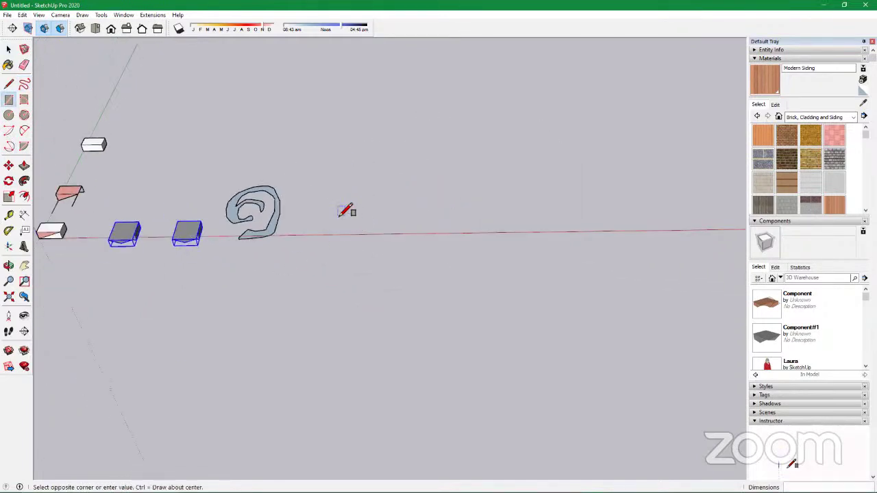
{"action": "left_click", "coordinate": [508, 142]}
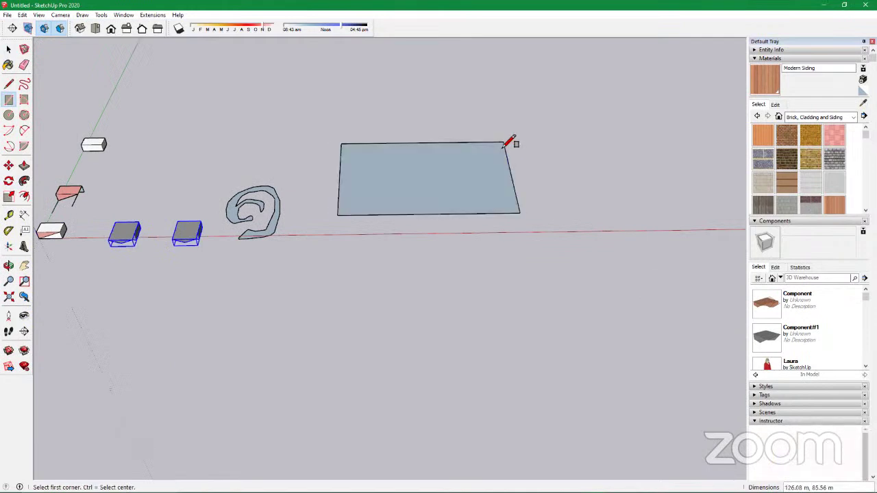
Draw a second rectangle of about 94 m by 174 m overlapping the far end of the first one
{"action": "scroll", "coordinate": [350, 198], "scroll_direction": "down", "scroll_amount": 2}
{"action": "left_click", "coordinate": [403, 119]}
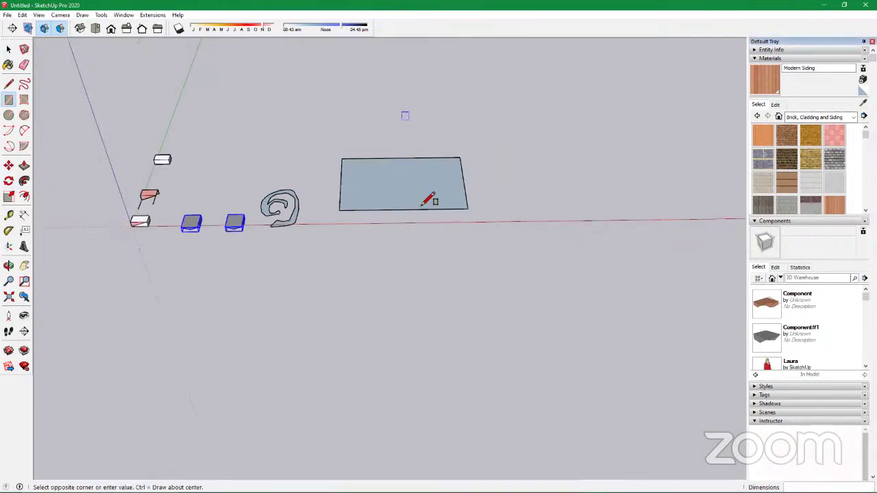
{"action": "left_click", "coordinate": [504, 219]}
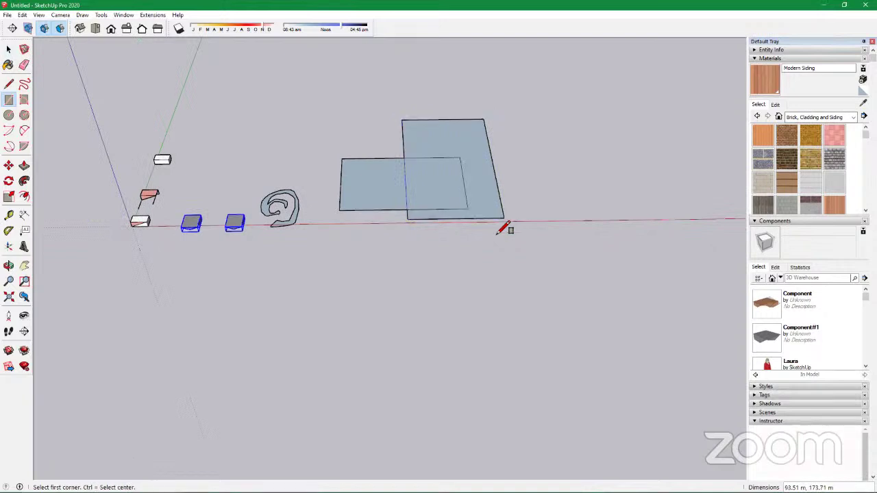
Draw a third rectangle of about 142 m by 113 m on the ground, overlapping the first two rectangles
{"action": "left_click", "coordinate": [323, 107]}
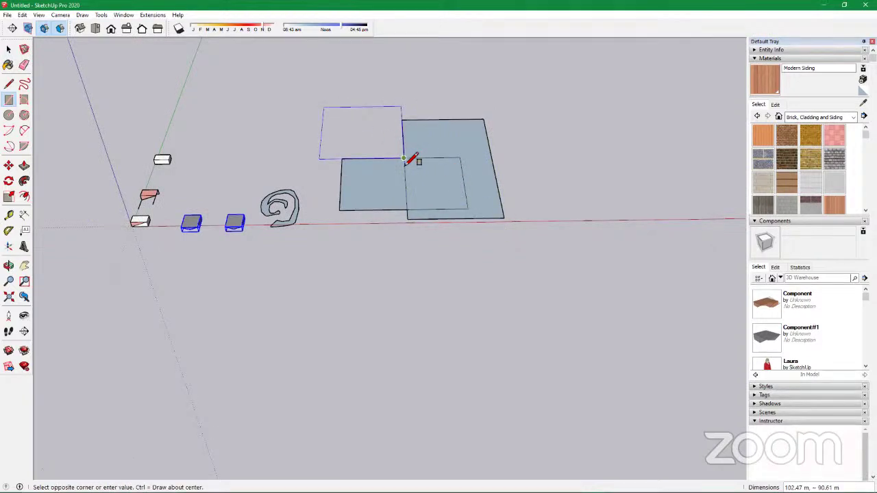
{"action": "left_click", "coordinate": [426, 181]}
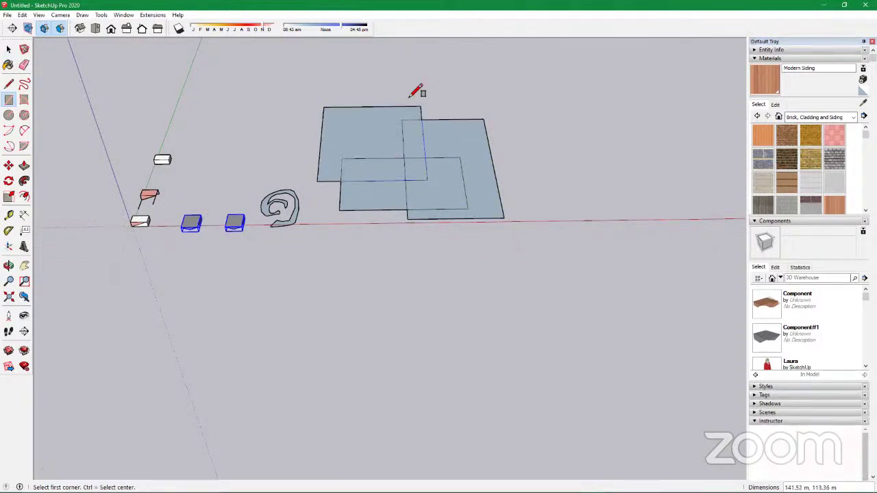
Pull up the strip where the second and third rectangles overlap by about 59 m, and the first rectangle's outer face by about 94 m
{"action": "scroll", "coordinate": [417, 156], "scroll_direction": "up", "scroll_amount": 4}
{"action": "scroll", "coordinate": [396, 206], "scroll_direction": "down", "scroll_amount": 2}
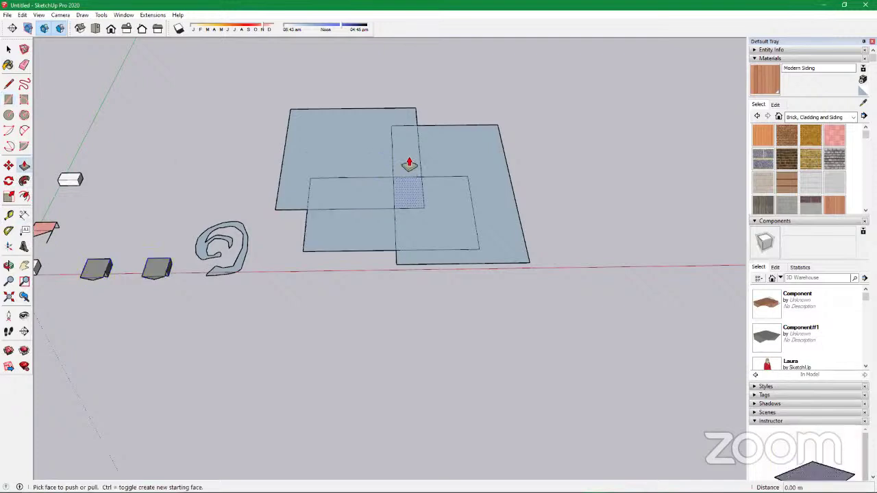
{"action": "mouse_move", "coordinate": [407, 161]}
{"action": "left_mouse_down"}
{"action": "mouse_move", "coordinate": [402, 102]}
{"action": "mouse_move", "coordinate": [397, 152]}
{"action": "left_mouse_up"}
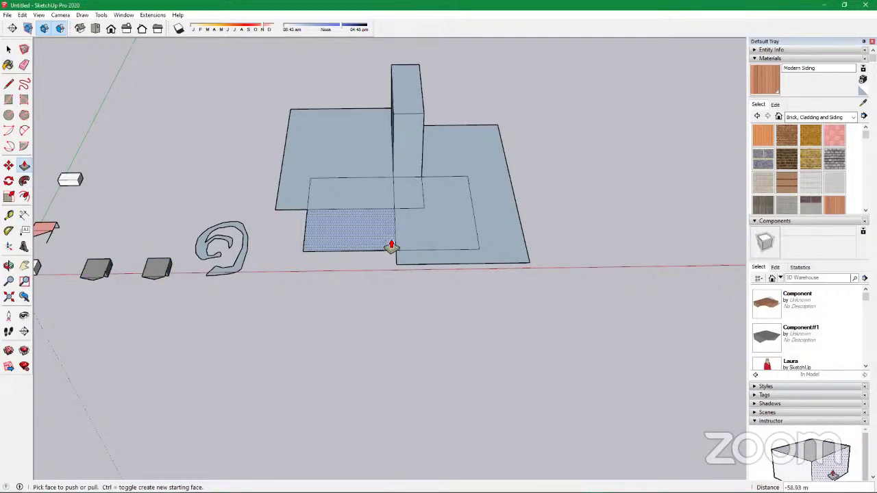
{"action": "middle_click_drag", "start_coordinate": [387, 288], "coordinate": [556, 192]}
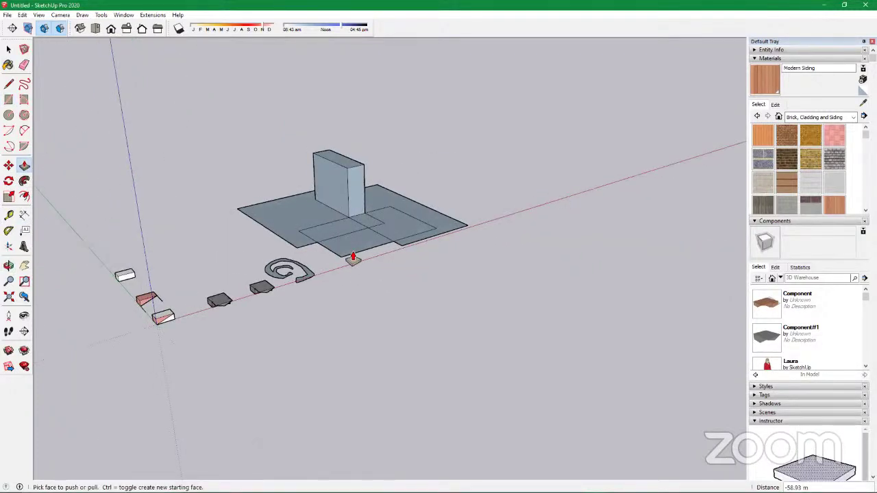
{"action": "scroll", "coordinate": [356, 240], "scroll_direction": "up", "scroll_amount": 3}
{"action": "left_click_drag", "start_coordinate": [357, 227], "coordinate": [365, 87]}
{"action": "scroll", "coordinate": [480, 240], "scroll_direction": "down", "scroll_amount": 4}
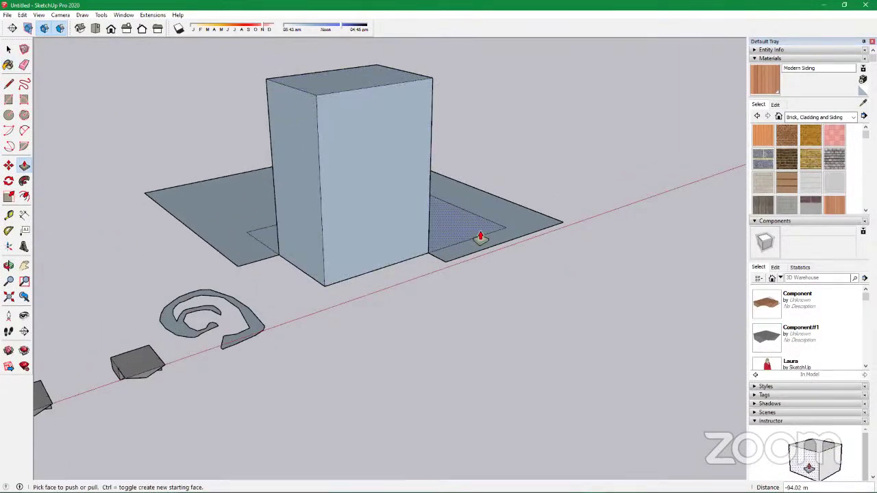
Pull the second rectangle's outer wraparound face up about 59 m, level with the raised strip, and raise it about 62 m more
{"action": "middle_click_drag", "start_coordinate": [392, 261], "coordinate": [60, 261]}
{"action": "scroll", "coordinate": [137, 254], "scroll_direction": "down", "scroll_amount": 3}
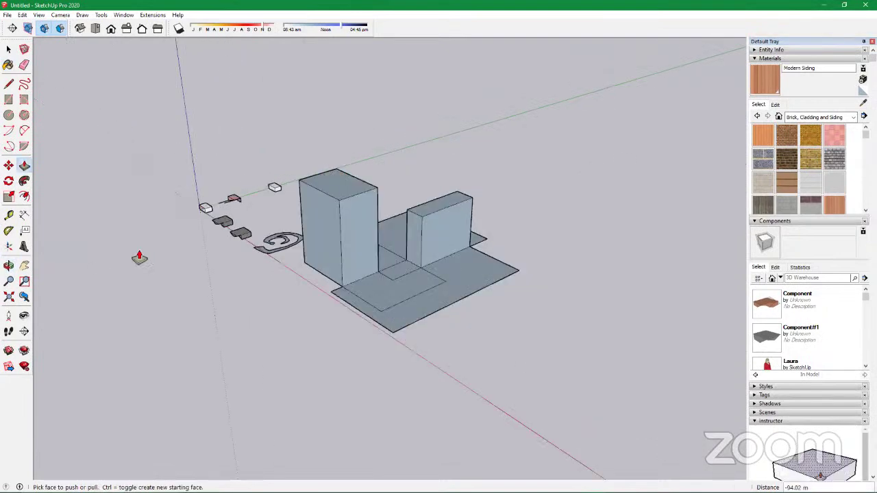
{"action": "scroll", "coordinate": [397, 274], "scroll_direction": "up", "scroll_amount": 2}
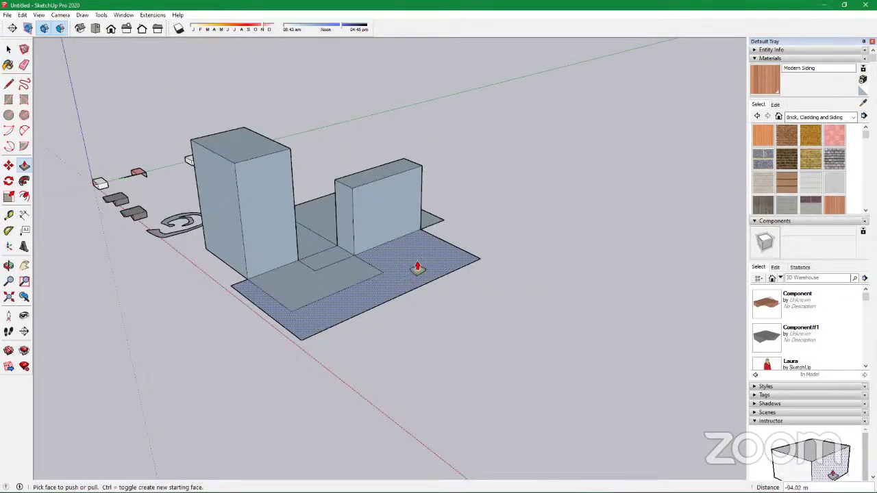
{"action": "left_click_drag", "start_coordinate": [421, 244], "coordinate": [430, 173]}
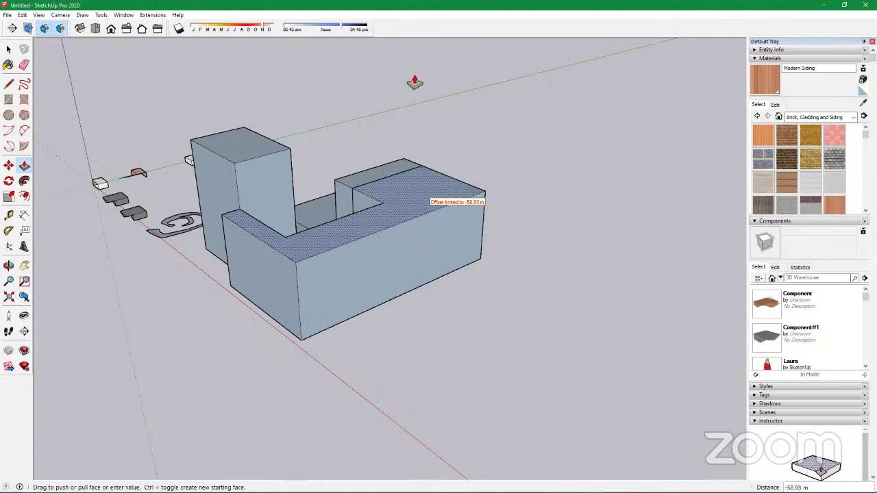
{"action": "left_click_drag", "start_coordinate": [414, 87], "coordinate": [410, 172]}
{"action": "left_click_drag", "start_coordinate": [413, 202], "coordinate": [405, 162]}
{"action": "middle_click_drag", "start_coordinate": [404, 162], "coordinate": [432, 286]}
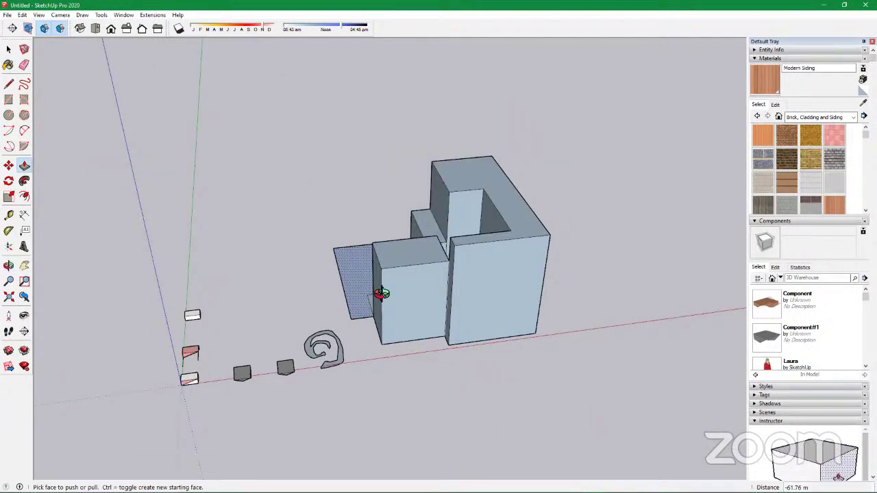
Pull the third rectangle's large outer face up into a slab about 14 m thick
{"action": "middle_click_drag", "start_coordinate": [381, 294], "coordinate": [613, 308]}
{"action": "scroll", "coordinate": [487, 317], "scroll_direction": "up", "scroll_amount": 4}
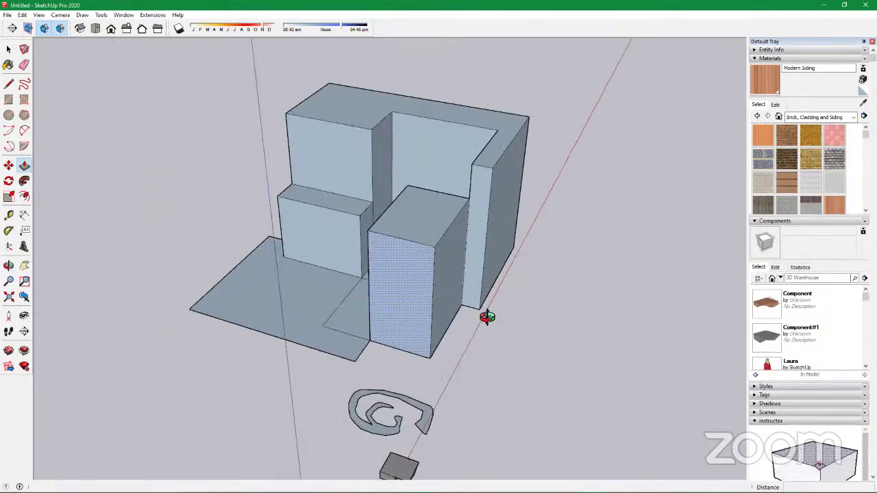
{"action": "middle_click_drag", "start_coordinate": [486, 317], "coordinate": [603, 305]}
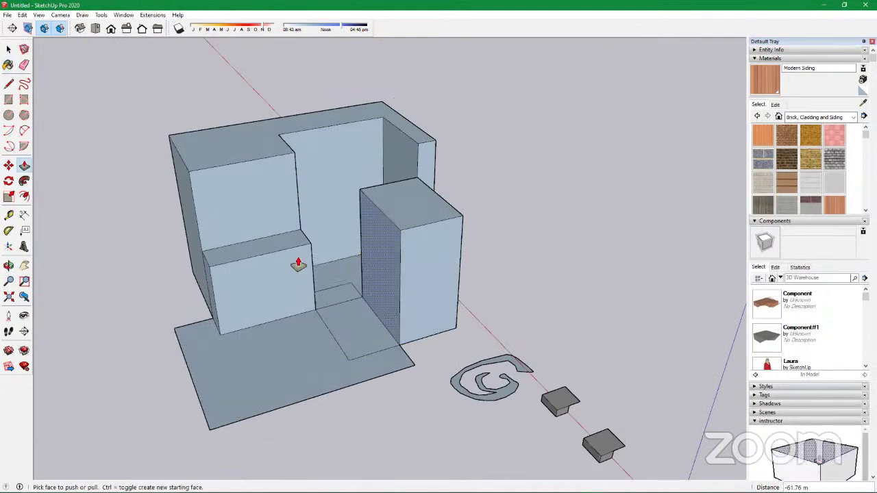
{"action": "middle_click_drag", "start_coordinate": [298, 264], "coordinate": [274, 261]}
{"action": "scroll", "coordinate": [400, 245], "scroll_direction": "up", "scroll_amount": 4}
{"action": "scroll", "coordinate": [403, 281], "scroll_direction": "down", "scroll_amount": 1}
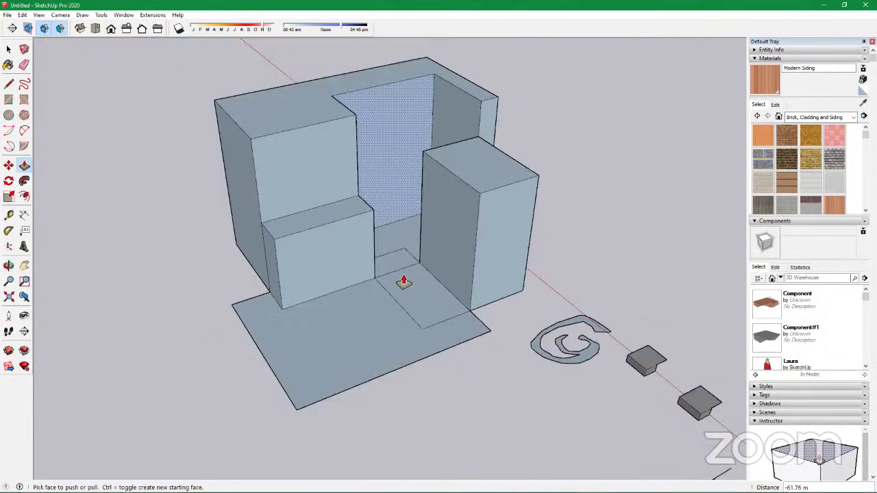
{"action": "left_click", "coordinate": [345, 331]}
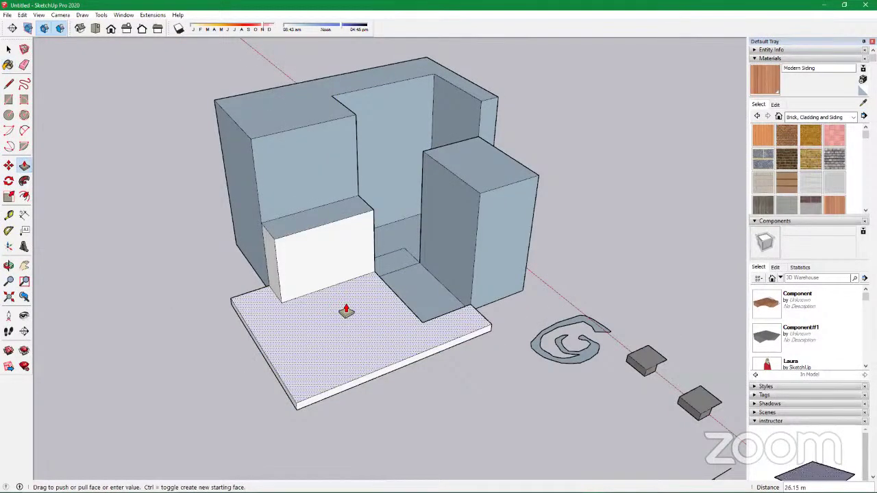
{"action": "left_click", "coordinate": [354, 326]}
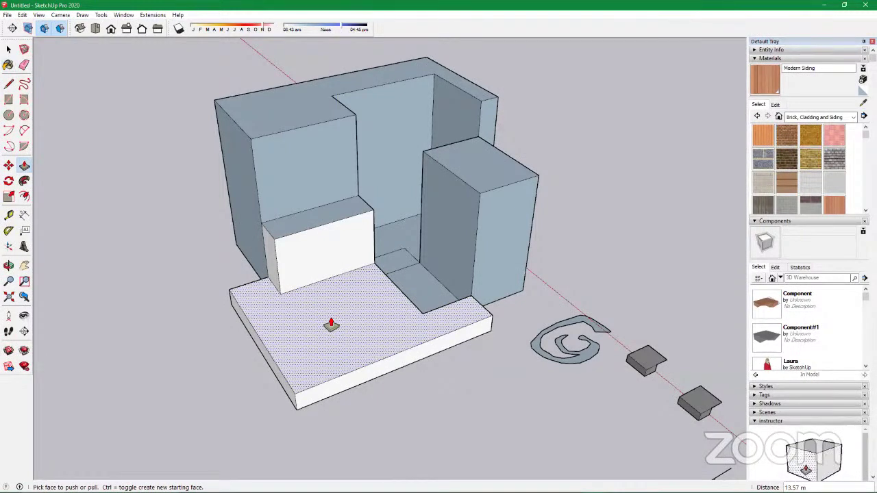
Pull the top of the small white box on the green axis up about 80 m into a tall column
{"action": "scroll", "coordinate": [301, 266], "scroll_direction": "down", "scroll_amount": 5}
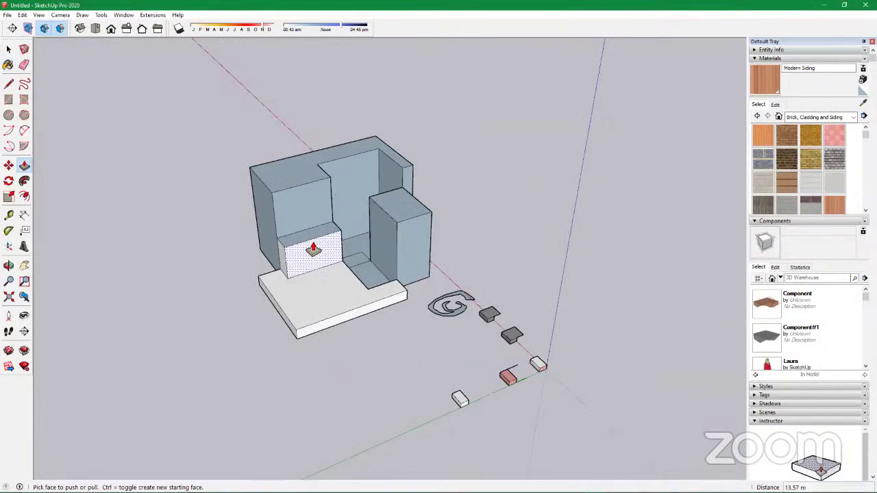
{"action": "mouse_move", "coordinate": [418, 272]}
{"action": "middle_mouse_down"}
{"action": "mouse_move", "coordinate": [264, 301]}
{"action": "mouse_move", "coordinate": [212, 299]}
{"action": "middle_mouse_up"}
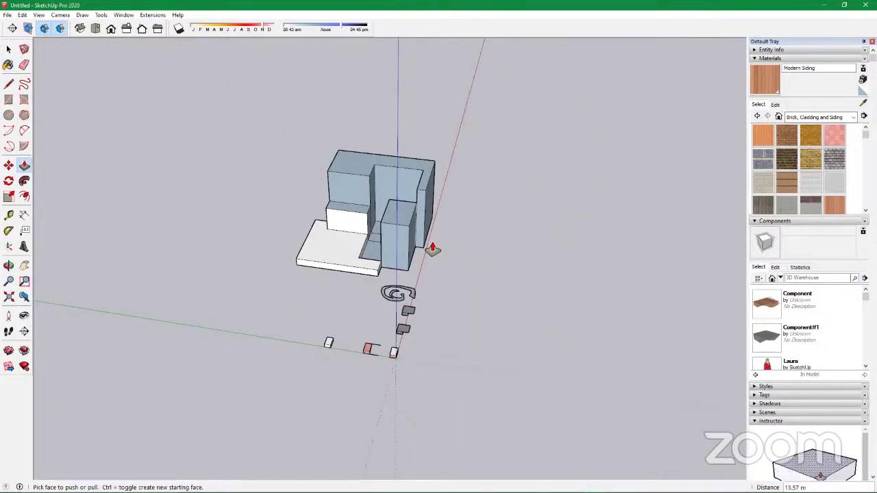
{"action": "scroll", "coordinate": [406, 251], "scroll_direction": "up", "scroll_amount": 5}
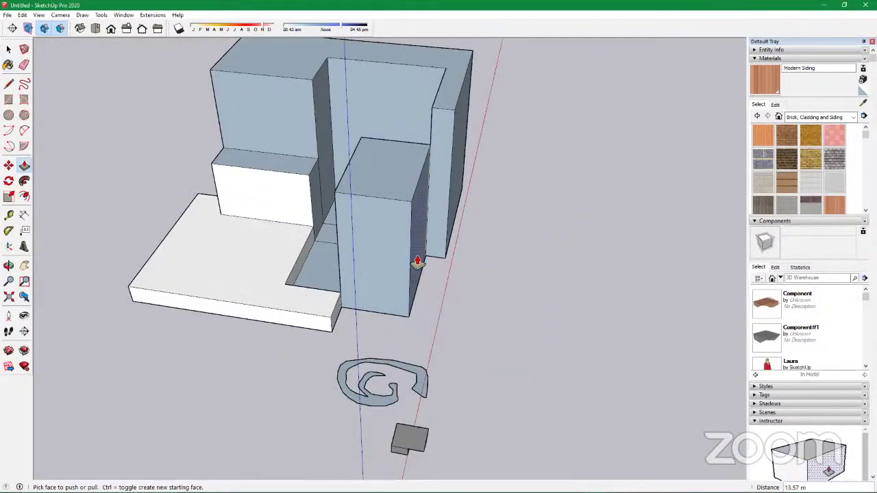
{"action": "scroll", "coordinate": [315, 199], "scroll_direction": "down", "scroll_amount": 4}
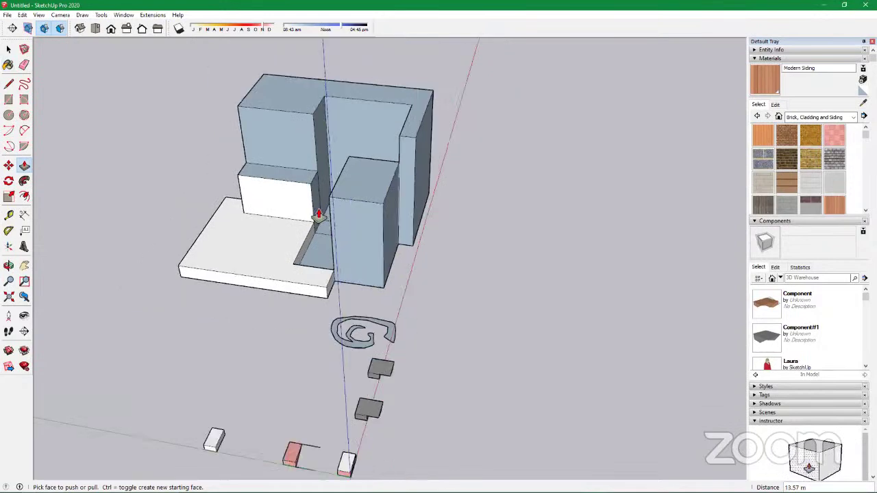
{"action": "scroll", "coordinate": [254, 366], "scroll_direction": "up", "scroll_amount": 4}
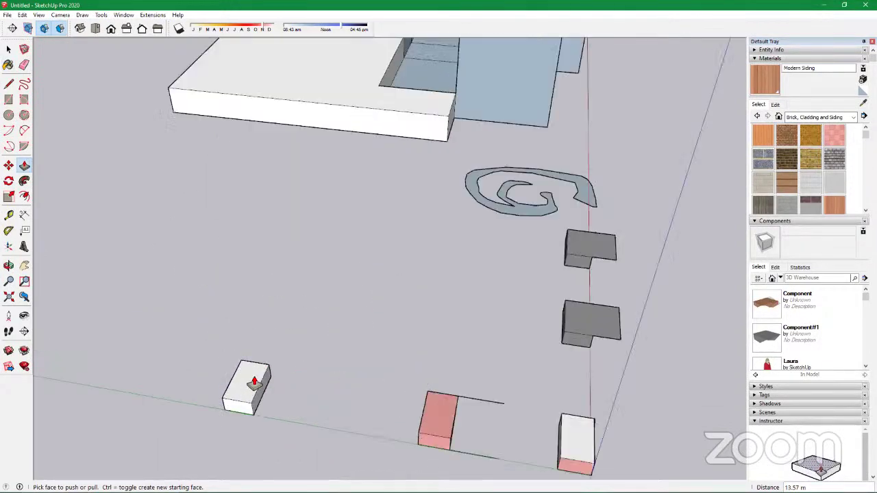
{"action": "left_click_drag", "start_coordinate": [252, 383], "coordinate": [250, 127]}
{"action": "left_click", "coordinate": [192, 163]}
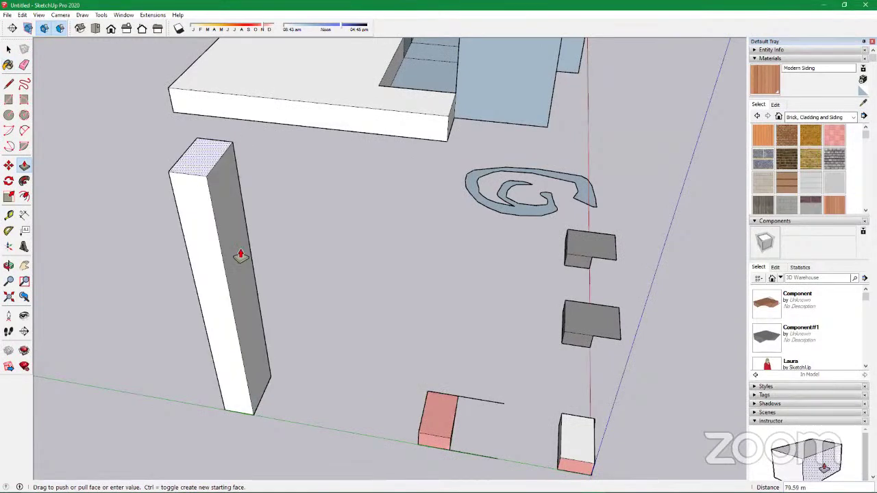
Undo all the Push/Pull extrusions on the overlapping rectangles and the small white box
{"action": "scroll", "coordinate": [247, 263], "scroll_direction": "down", "scroll_amount": 5}
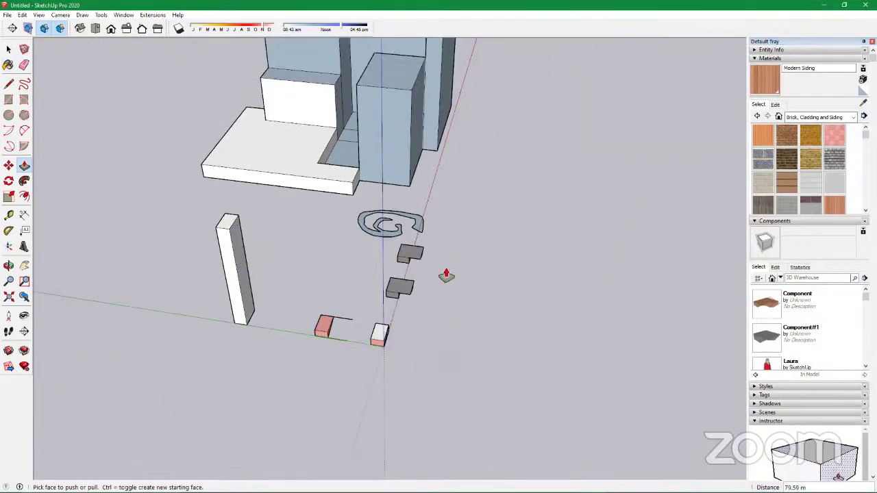
{"action": "middle_click_drag", "start_coordinate": [200, 269], "coordinate": [220, 288]}
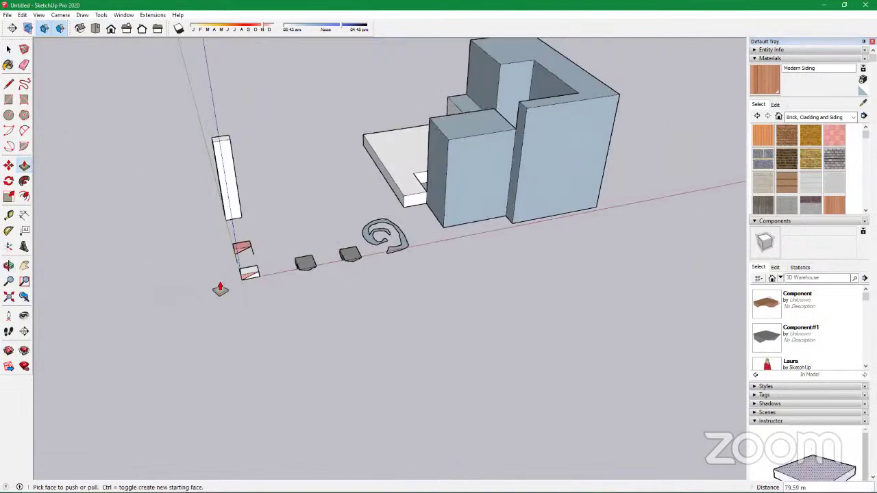
{"action": "scroll", "coordinate": [220, 288], "scroll_direction": "down", "scroll_amount": 2}
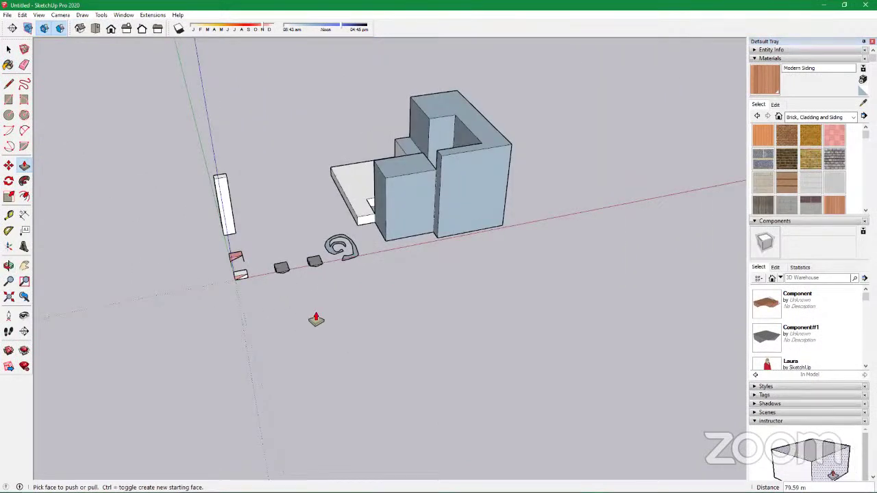
{"action": "key", "text": "ctrl+z"}
{"action": "key", "text": "ctrl+z"}
{"action": "key", "text": "ctrl+z"}
{"action": "key", "text": "ctrl+z"}
{"action": "key", "text": "ctrl+z"}
{"action": "key", "text": "ctrl+z"}
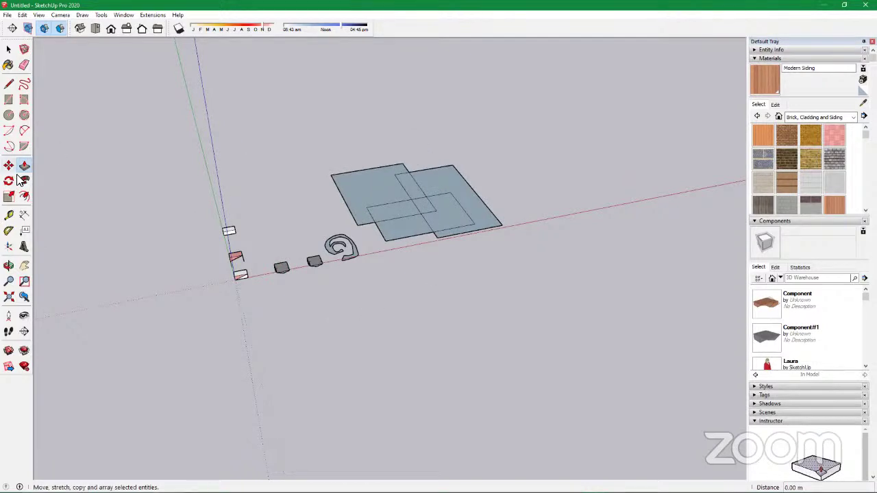
Select three separate faces of the overlapping rectangles and try to pull them up together with Push/Pull
{"action": "left_click", "coordinate": [10, 49]}
{"action": "left_click", "coordinate": [371, 194]}
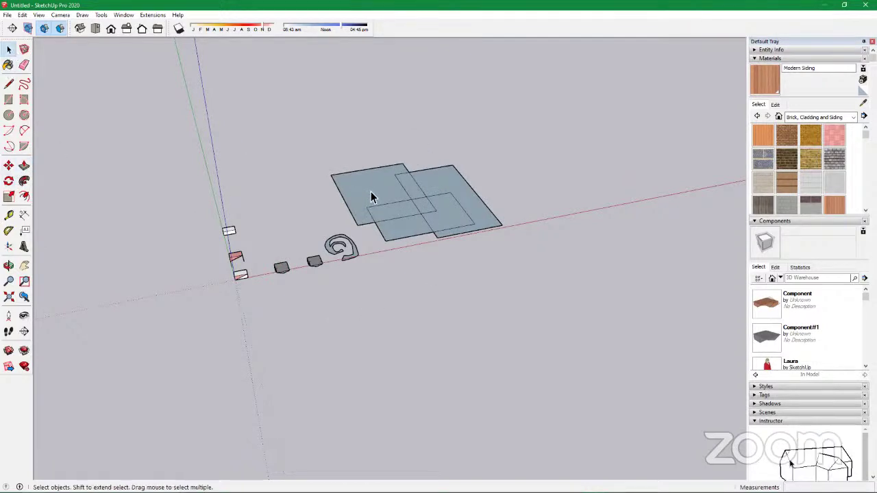
{"action": "scroll", "coordinate": [471, 213], "scroll_direction": "up", "scroll_amount": 3}
{"action": "scroll", "coordinate": [465, 213], "scroll_direction": "up", "scroll_amount": 1}
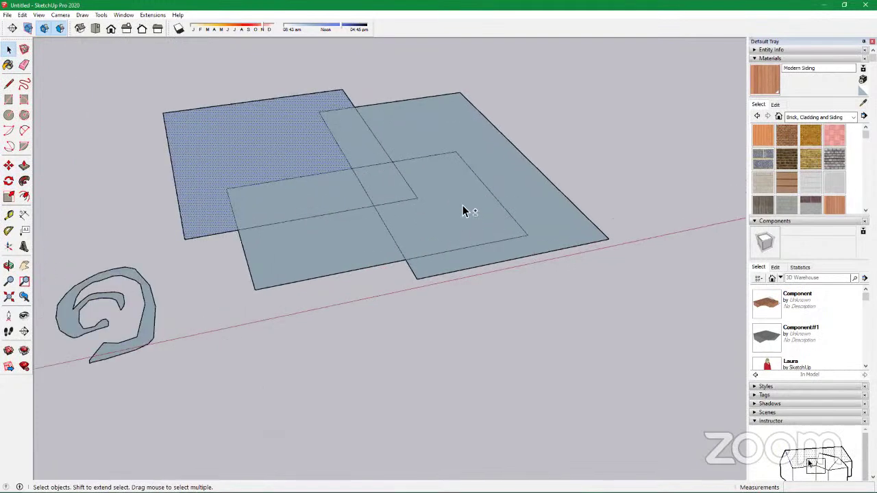
{"action": "left_click", "coordinate": [464, 209], "text": "shift"}
{"action": "left_click", "coordinate": [369, 150], "text": "shift"}
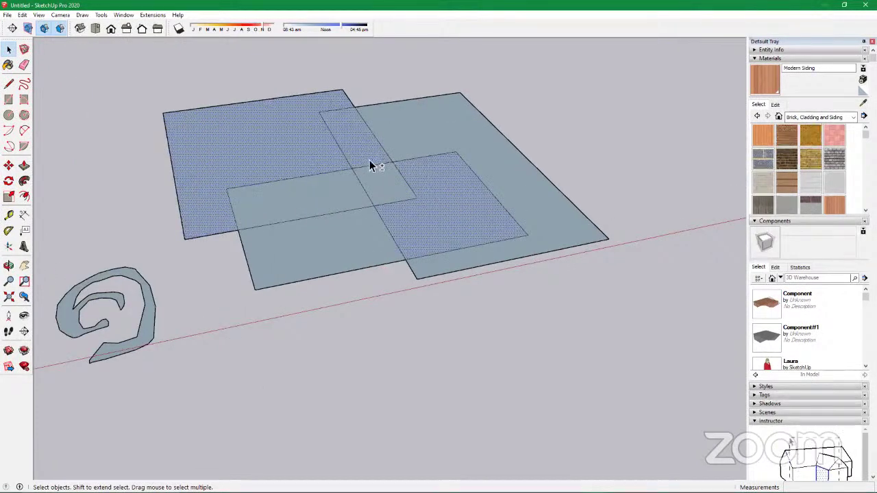
{"action": "left_click", "coordinate": [25, 165]}
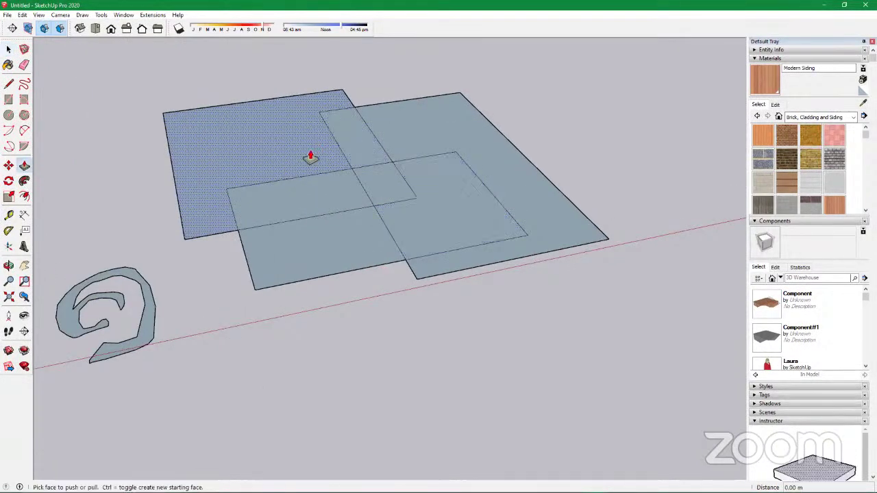
{"action": "left_click", "coordinate": [311, 157]}
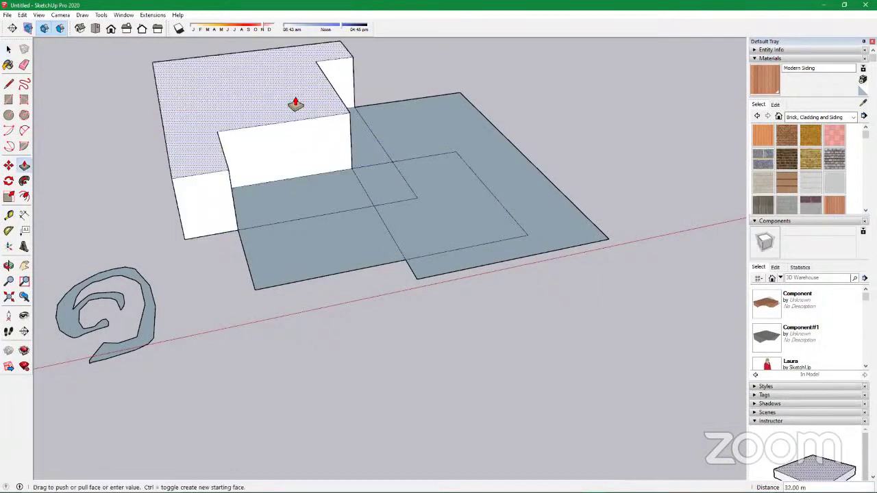
{"action": "key", "text": "Escape"}
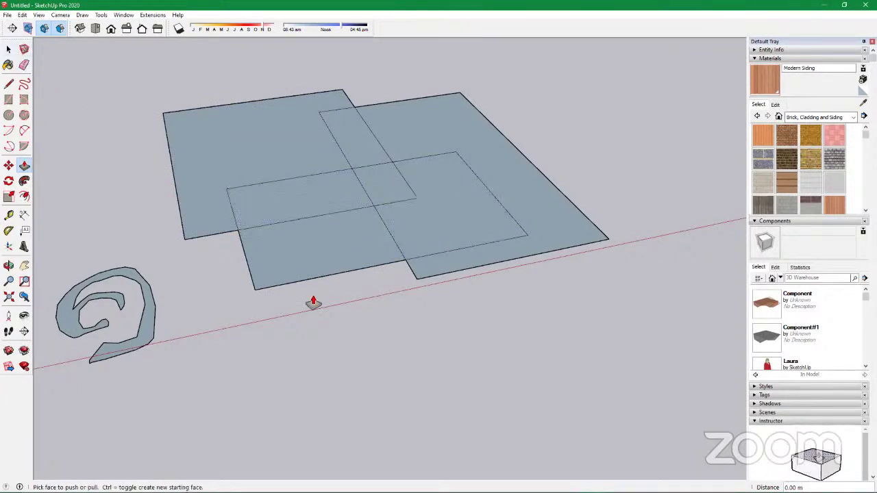
Pull the first rectangle's outer face up about 95 m and raise the adjoining overlap and second-rectangle faces to the same height
{"action": "scroll", "coordinate": [382, 300], "scroll_direction": "down", "scroll_amount": 4}
{"action": "left_click", "coordinate": [281, 217]}
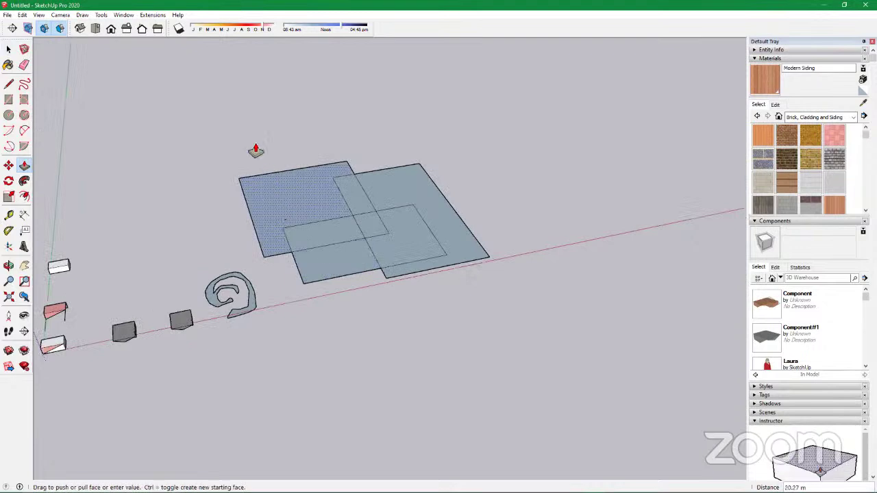
{"action": "left_click", "coordinate": [237, 116]}
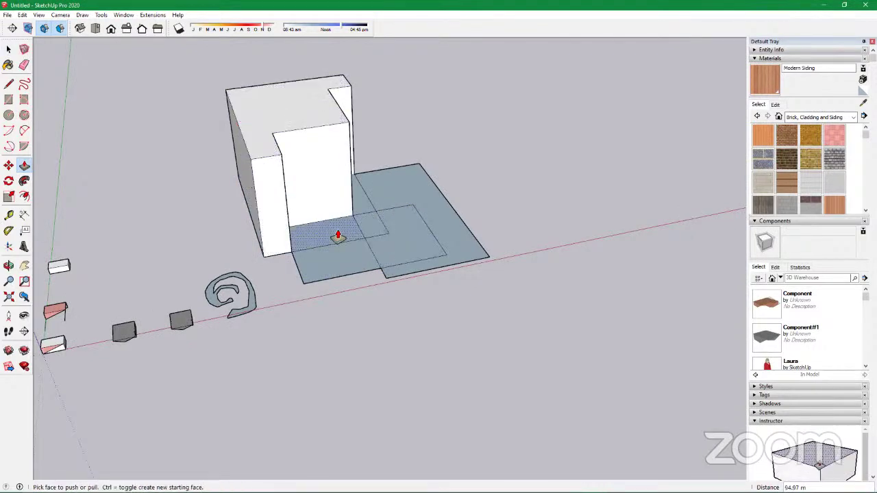
{"action": "left_click", "coordinate": [337, 236]}
{"action": "left_click", "coordinate": [336, 261]}
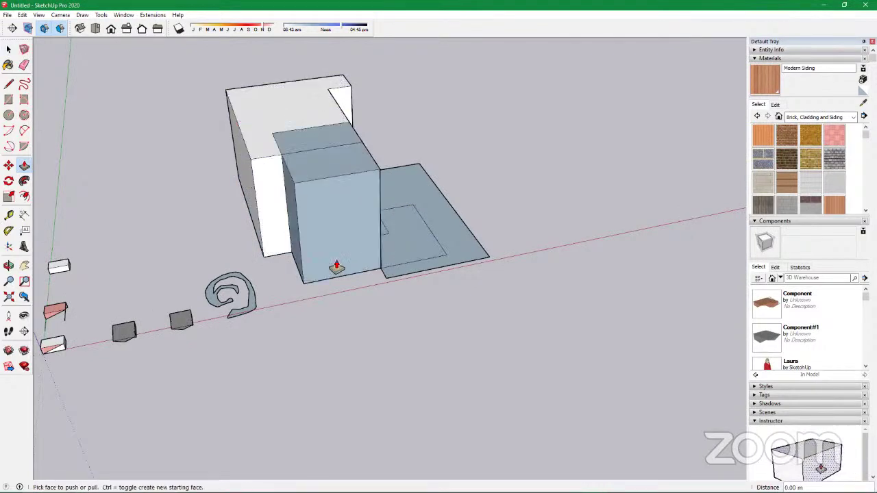
Pull the narrow strip and the remaining faces of the overlapping rectangles up level with the neighbouring blocks
{"action": "double_click", "coordinate": [396, 263]}
{"action": "middle_click_drag", "start_coordinate": [323, 264], "coordinate": [361, 266]}
{"action": "middle_click_drag", "start_coordinate": [428, 268], "coordinate": [166, 294]}
{"action": "scroll", "coordinate": [368, 221], "scroll_direction": "up", "scroll_amount": 6}
{"action": "scroll", "coordinate": [314, 194], "scroll_direction": "up", "scroll_amount": 2}
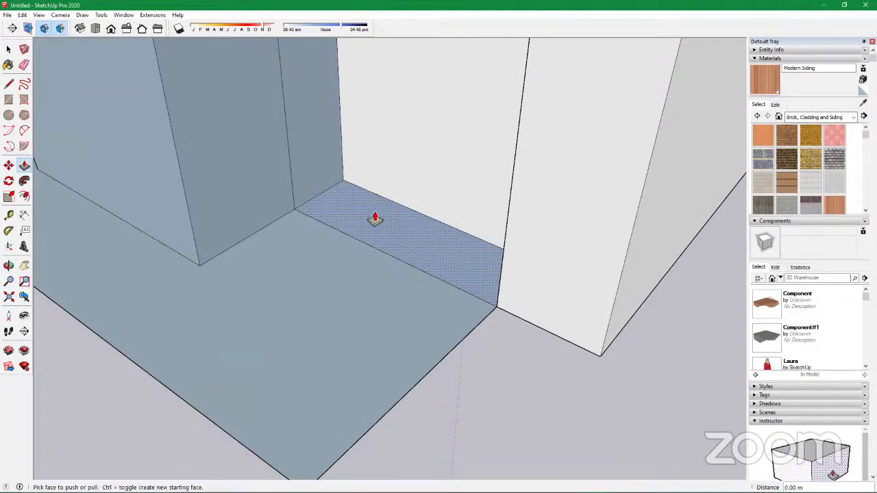
{"action": "left_click_drag", "start_coordinate": [375, 218], "coordinate": [318, 269]}
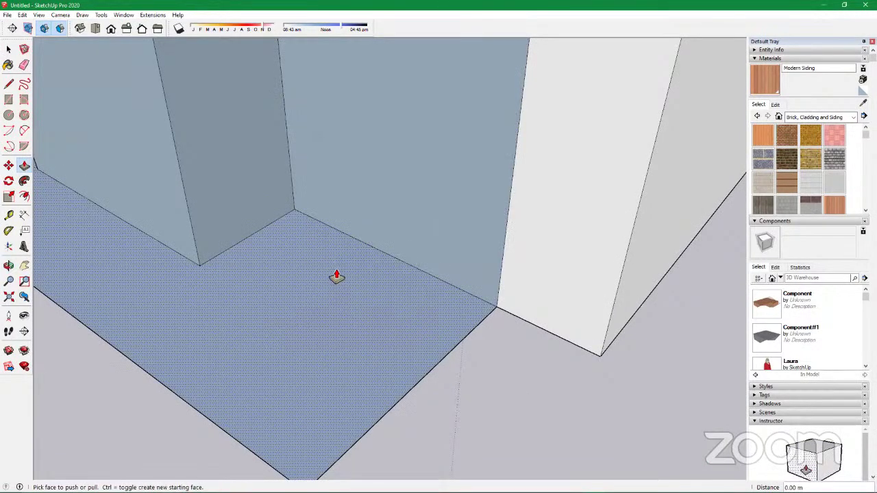
{"action": "scroll", "coordinate": [346, 271], "scroll_direction": "down", "scroll_amount": 8}
{"action": "scroll", "coordinate": [348, 272], "scroll_direction": "down", "scroll_amount": 3}
{"action": "middle_click_drag", "start_coordinate": [364, 298], "coordinate": [539, 281]}
{"action": "scroll", "coordinate": [399, 228], "scroll_direction": "up", "scroll_amount": 2}
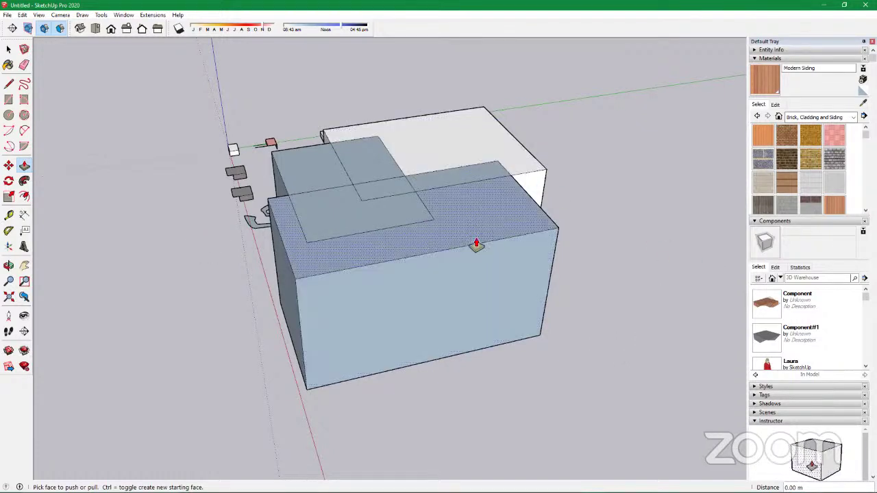
Push the large blue outer top face down about 26 m and the white outer top face down about 31 m
{"action": "left_click", "coordinate": [486, 227]}
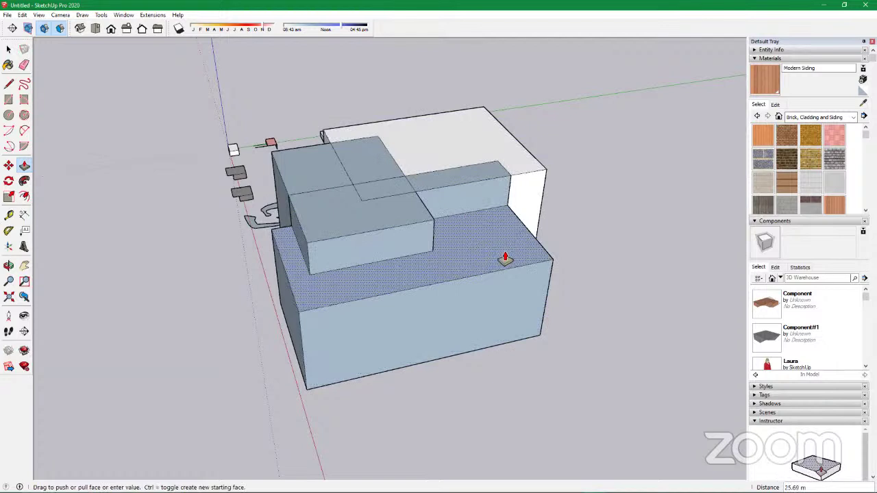
{"action": "left_click", "coordinate": [507, 256]}
{"action": "middle_click_drag", "start_coordinate": [534, 240], "coordinate": [200, 243]}
{"action": "left_click", "coordinate": [417, 191]}
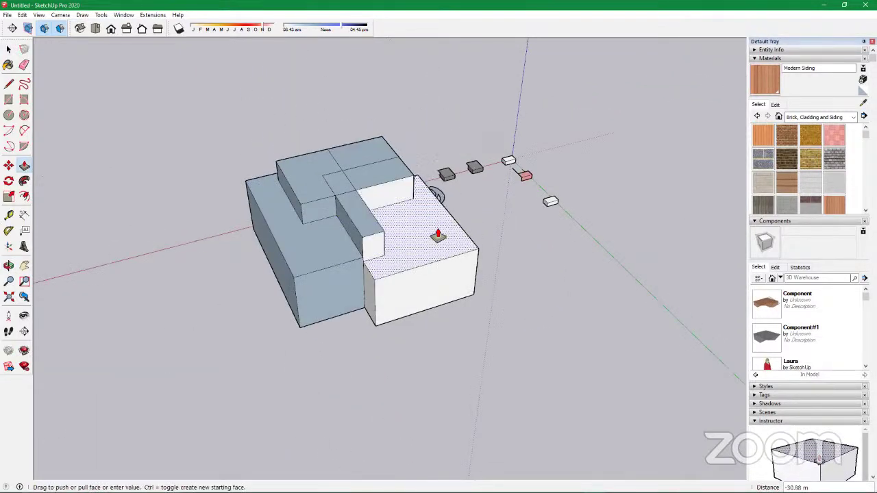
{"action": "left_click", "coordinate": [439, 233]}
Lower two of the inner top faces on the upper block, pushing the one above the large blue terrace down about 6 m
{"action": "left_click", "coordinate": [371, 156]}
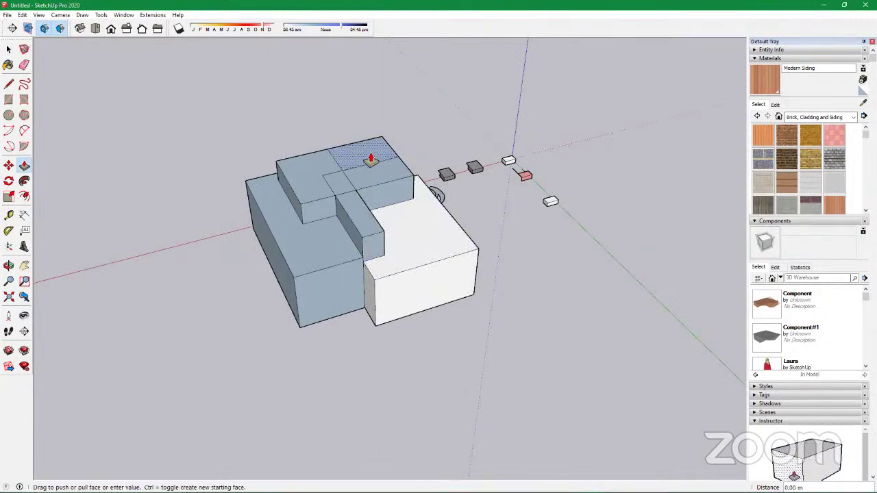
{"action": "left_click", "coordinate": [369, 163]}
{"action": "middle_click_drag", "start_coordinate": [560, 254], "coordinate": [521, 240]}
{"action": "left_click", "coordinate": [386, 230]}
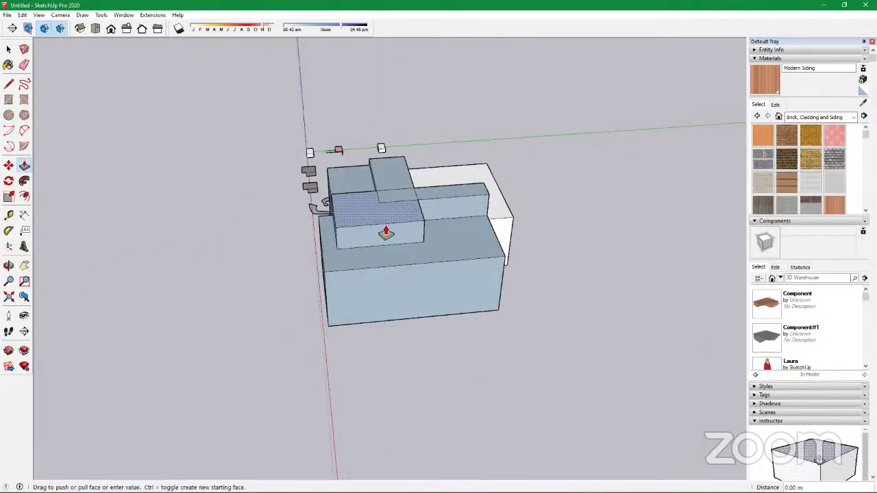
{"action": "left_click", "coordinate": [384, 240]}
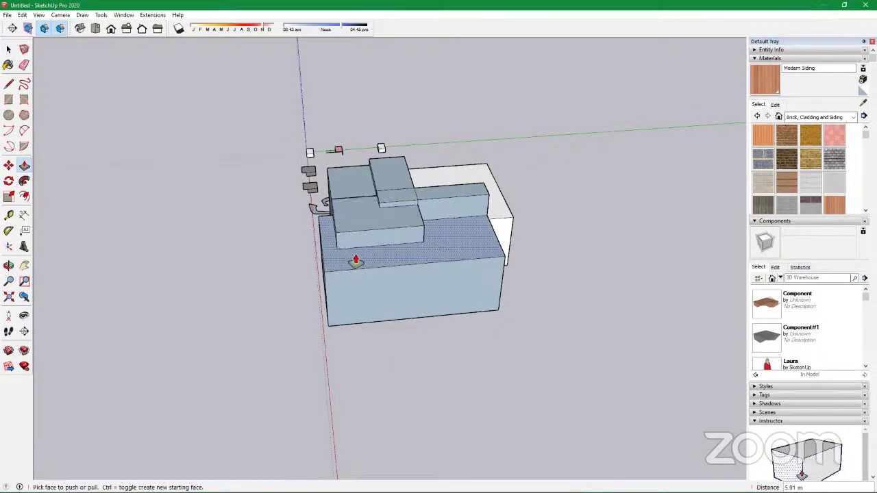
Undo all the Push/Pull extrusions, returning the overlapping rectangles to flat faces
{"action": "scroll", "coordinate": [368, 245], "scroll_direction": "down", "scroll_amount": 5}
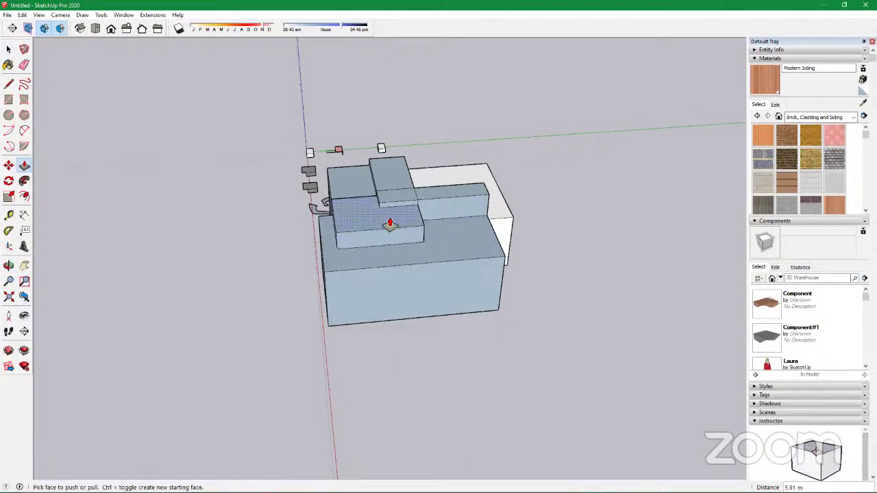
{"action": "middle_click_drag", "start_coordinate": [353, 221], "coordinate": [440, 170]}
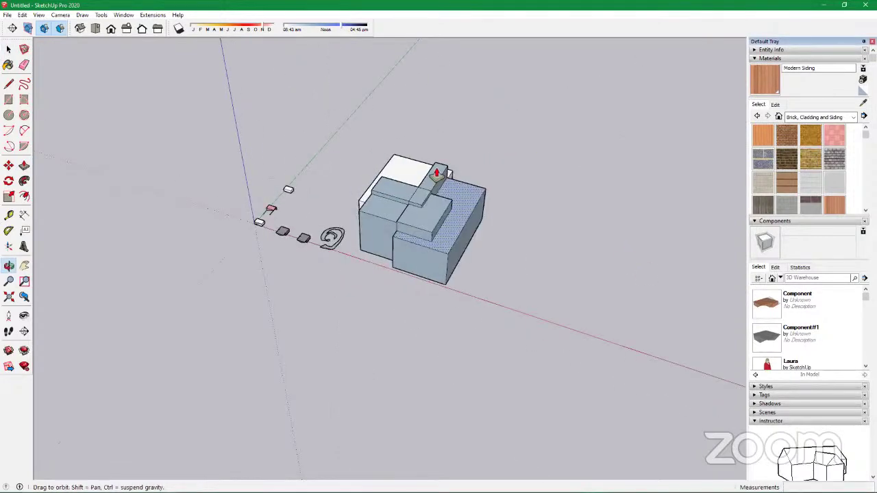
{"action": "scroll", "coordinate": [440, 190], "scroll_direction": "up", "scroll_amount": 8}
{"action": "scroll", "coordinate": [383, 197], "scroll_direction": "down", "scroll_amount": 6}
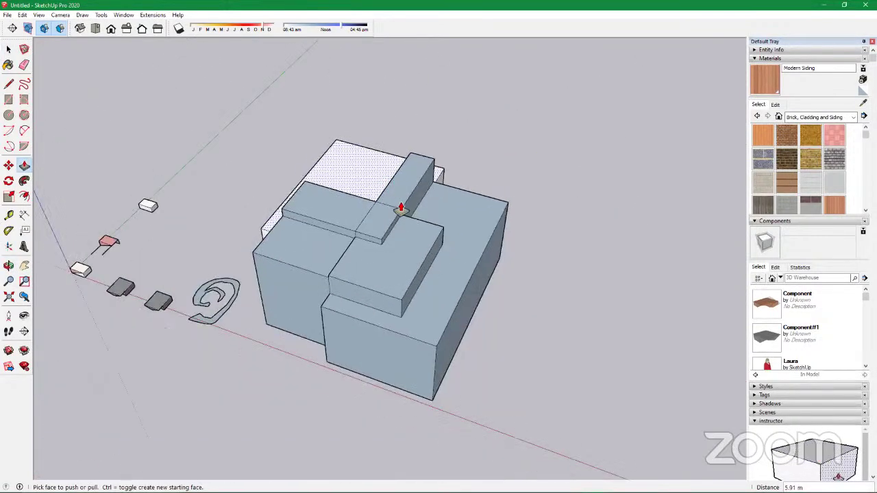
{"action": "scroll", "coordinate": [401, 233], "scroll_direction": "up", "scroll_amount": 5}
{"action": "scroll", "coordinate": [401, 235], "scroll_direction": "up", "scroll_amount": 1}
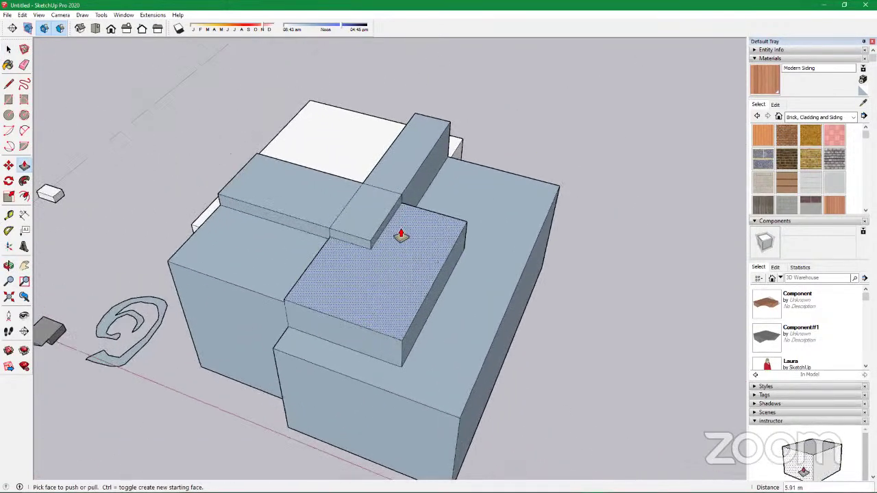
{"action": "key", "text": "ctrl+z"}
{"action": "key", "text": "ctrl+z"}
{"action": "key", "text": "ctrl+z"}
{"action": "key", "text": "ctrl+z"}
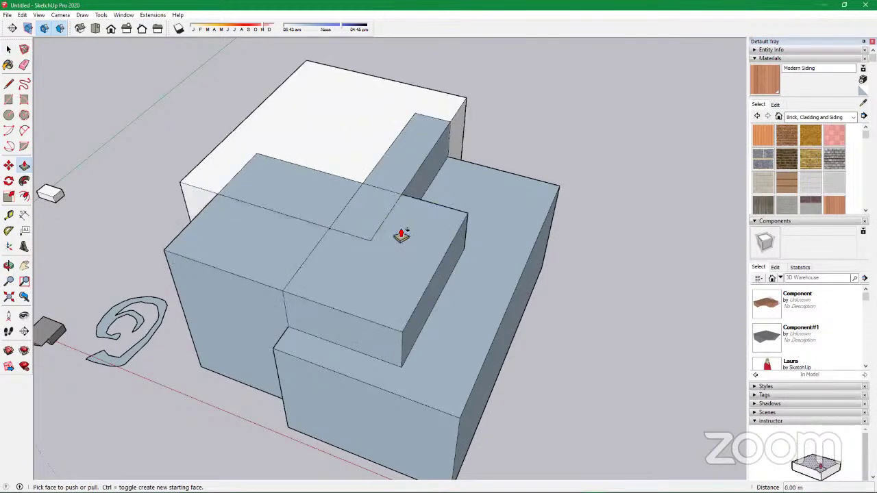
{"action": "key", "text": "ctrl+z"}
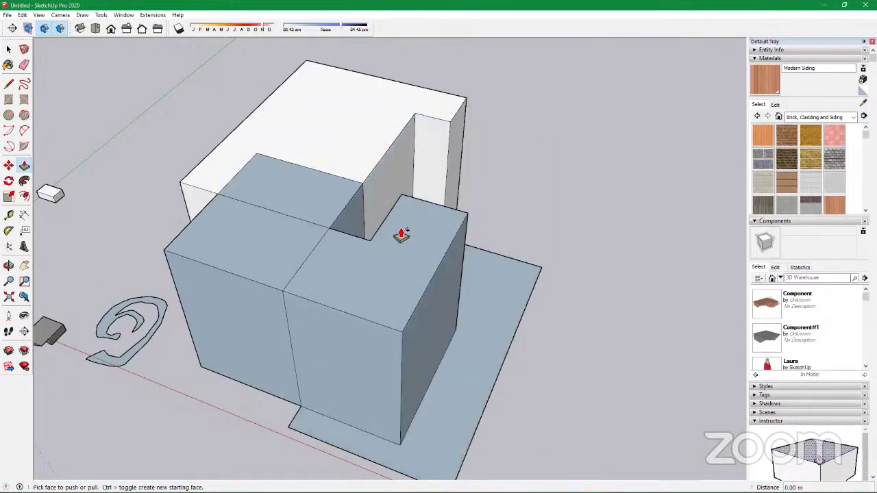
{"action": "key", "text": "ctrl+z"}
{"action": "key", "text": "ctrl+z"}
{"action": "key", "text": "ctrl+z"}
{"action": "key", "text": "ctrl+z"}
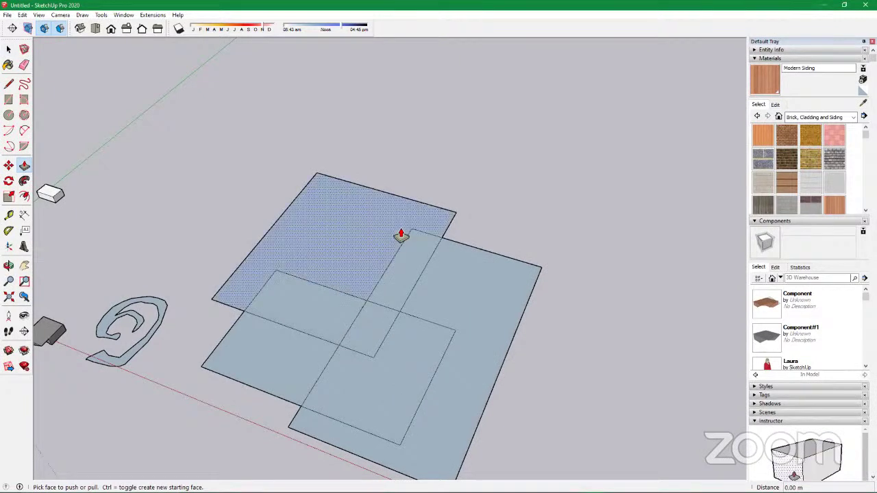
Erase the crossing inner edges around the central overlap of the three rectangles to merge the faces there
{"action": "scroll", "coordinate": [362, 211], "scroll_direction": "down", "scroll_amount": 3}
{"action": "left_click", "coordinate": [9, 49]}
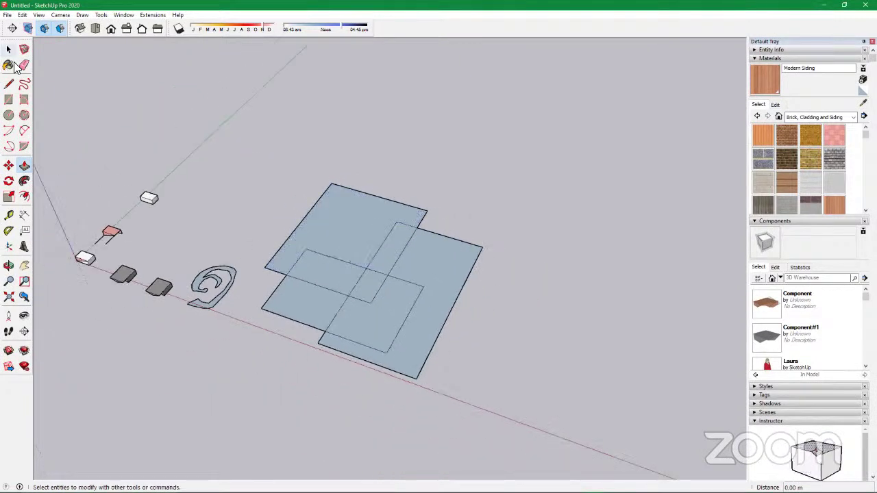
{"action": "left_click", "coordinate": [22, 66]}
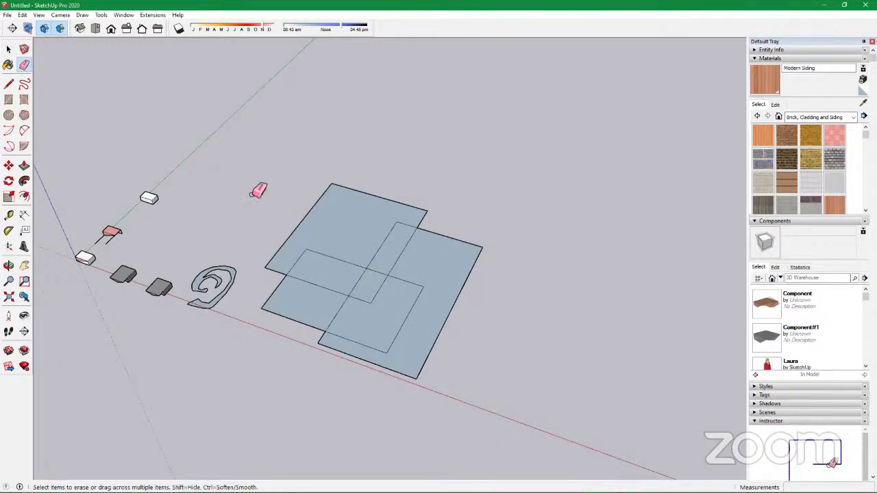
{"action": "scroll", "coordinate": [393, 282], "scroll_direction": "up", "scroll_amount": 4}
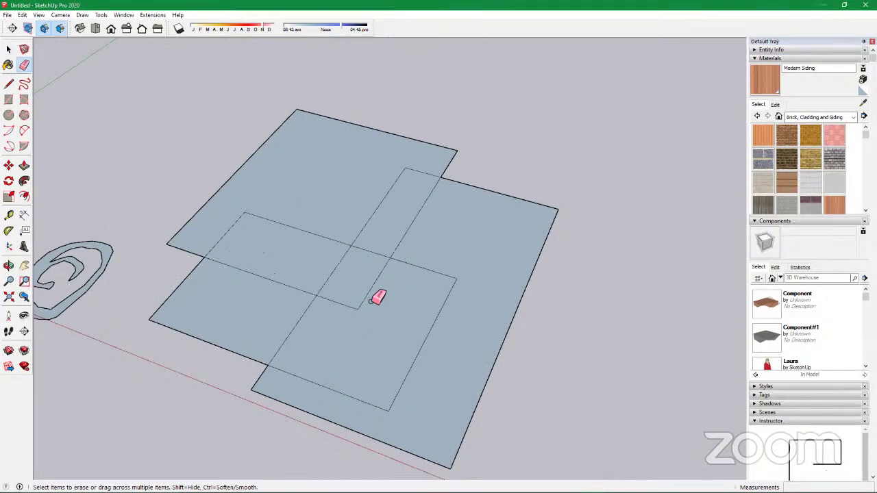
{"action": "mouse_move", "coordinate": [372, 304]}
{"action": "left_mouse_down"}
{"action": "mouse_move", "coordinate": [352, 305]}
{"action": "mouse_move", "coordinate": [358, 322]}
{"action": "mouse_move", "coordinate": [340, 299]}
{"action": "mouse_move", "coordinate": [379, 236]}
{"action": "left_mouse_up"}
{"action": "scroll", "coordinate": [381, 189], "scroll_direction": "down", "scroll_amount": 5}
{"action": "scroll", "coordinate": [380, 189], "scroll_direction": "up", "scroll_amount": 5}
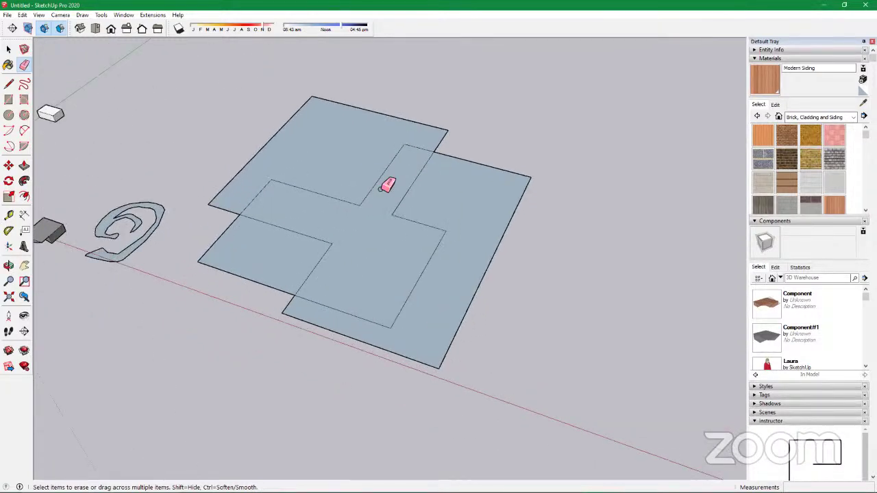
Erase the outer edges of the front-corner rectangle part and of the large third rectangle beyond the stepped shape
{"action": "mouse_move", "coordinate": [253, 276]}
{"action": "left_mouse_down"}
{"action": "mouse_move", "coordinate": [222, 274]}
{"action": "mouse_move", "coordinate": [198, 256]}
{"action": "mouse_move", "coordinate": [306, 257]}
{"action": "mouse_move", "coordinate": [407, 236]}
{"action": "left_mouse_up"}
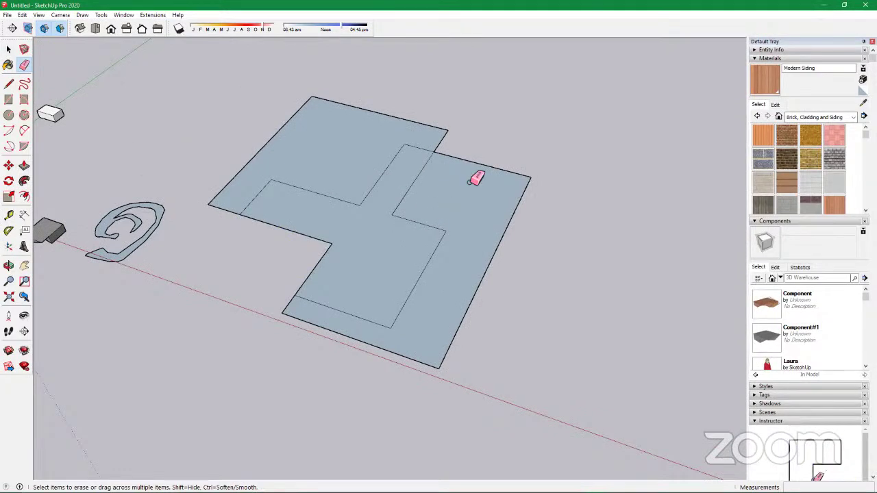
{"action": "mouse_move", "coordinate": [522, 175]}
{"action": "left_mouse_down"}
{"action": "mouse_move", "coordinate": [524, 202]}
{"action": "mouse_move", "coordinate": [429, 244]}
{"action": "left_mouse_up"}
{"action": "mouse_move", "coordinate": [301, 329]}
{"action": "left_mouse_down"}
{"action": "mouse_move", "coordinate": [281, 318]}
{"action": "mouse_move", "coordinate": [296, 317]}
{"action": "left_mouse_up"}
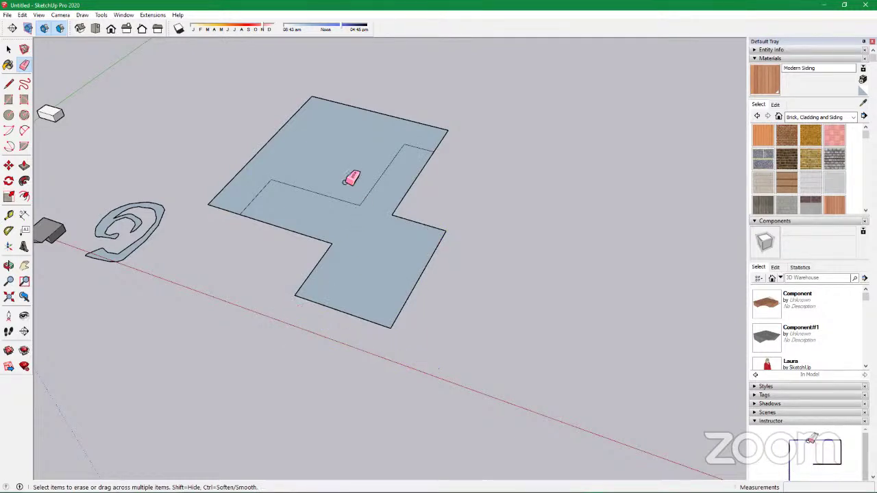
Erase the leftover inner lines within the first rectangle to leave one continuous stepped face
{"action": "left_click", "coordinate": [353, 202]}
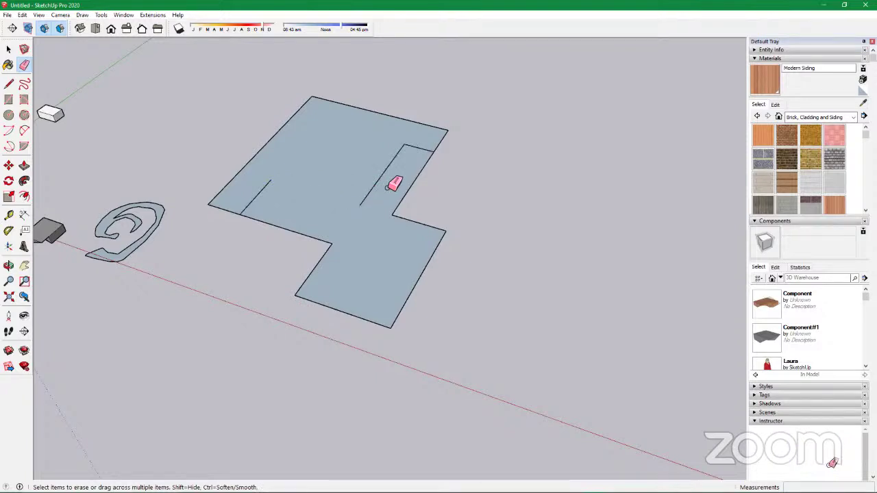
{"action": "left_click_drag", "start_coordinate": [417, 147], "coordinate": [388, 139]}
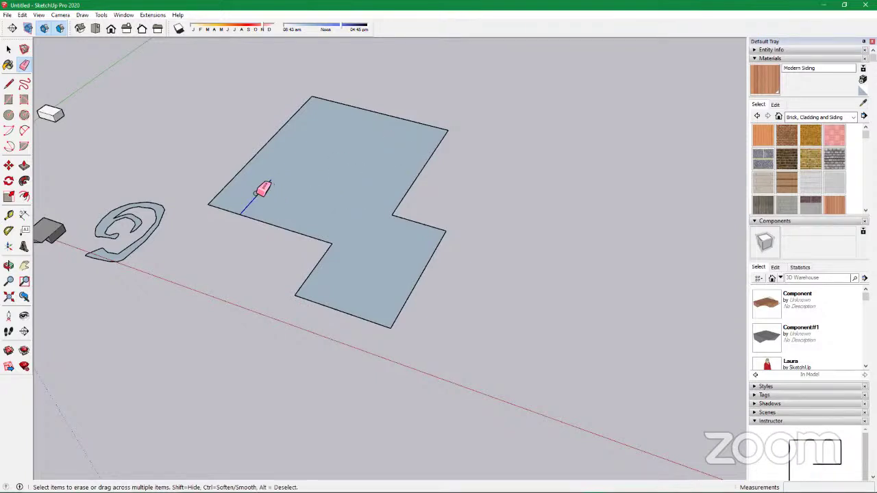
{"action": "left_click_drag", "start_coordinate": [255, 193], "coordinate": [282, 199]}
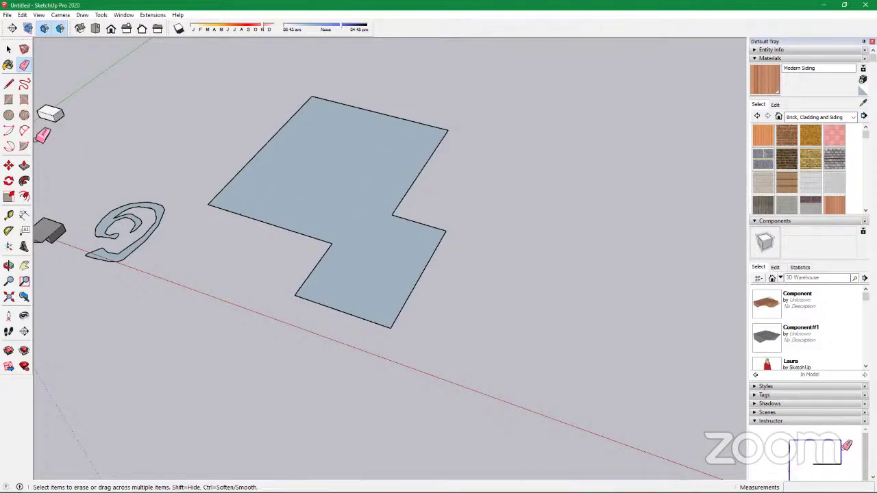
Extrude the stepped face into a slab with Push/Pull and raise its top by about 8 m more
{"action": "left_click", "coordinate": [23, 168]}
{"action": "double_click", "coordinate": [356, 161]}
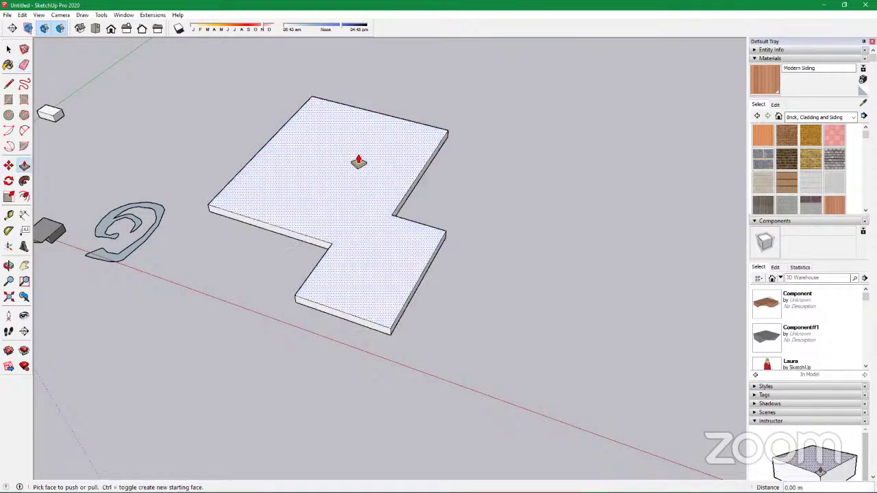
{"action": "scroll", "coordinate": [439, 158], "scroll_direction": "down", "scroll_amount": 5}
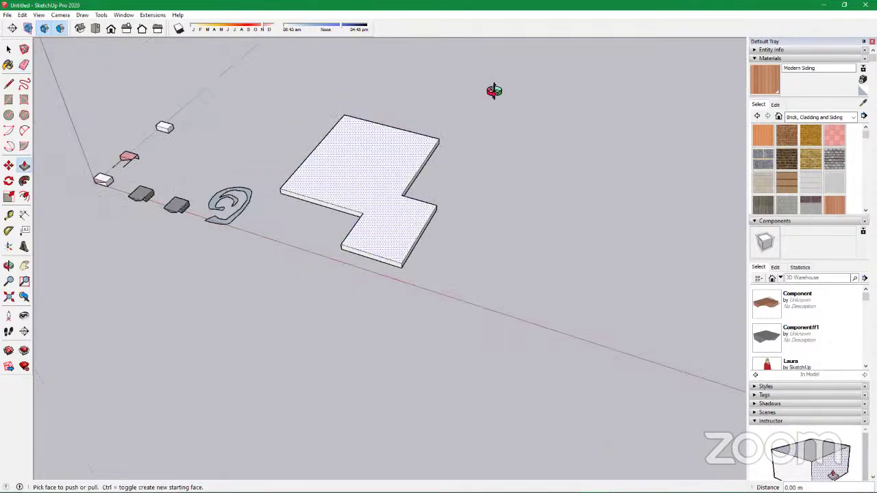
{"action": "mouse_move", "coordinate": [494, 89]}
{"action": "middle_mouse_down"}
{"action": "mouse_move", "coordinate": [528, 126]}
{"action": "mouse_move", "coordinate": [427, 214]}
{"action": "middle_mouse_up"}
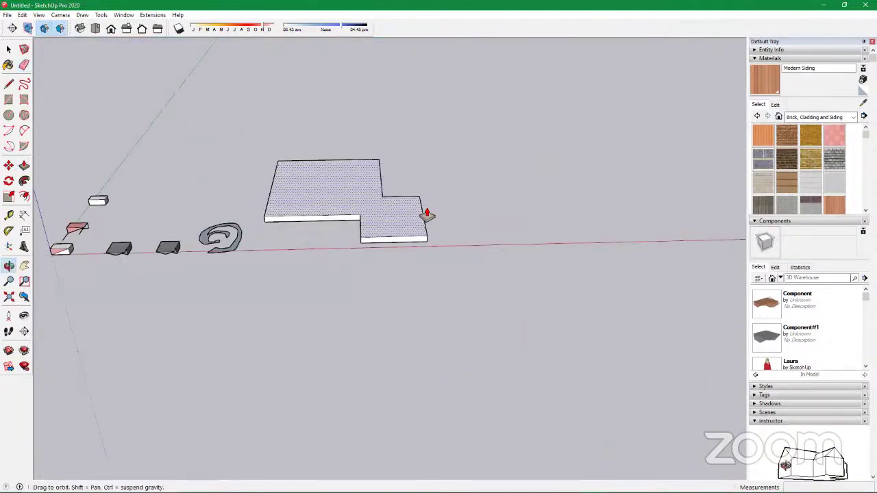
{"action": "left_click_drag", "start_coordinate": [401, 210], "coordinate": [401, 135]}
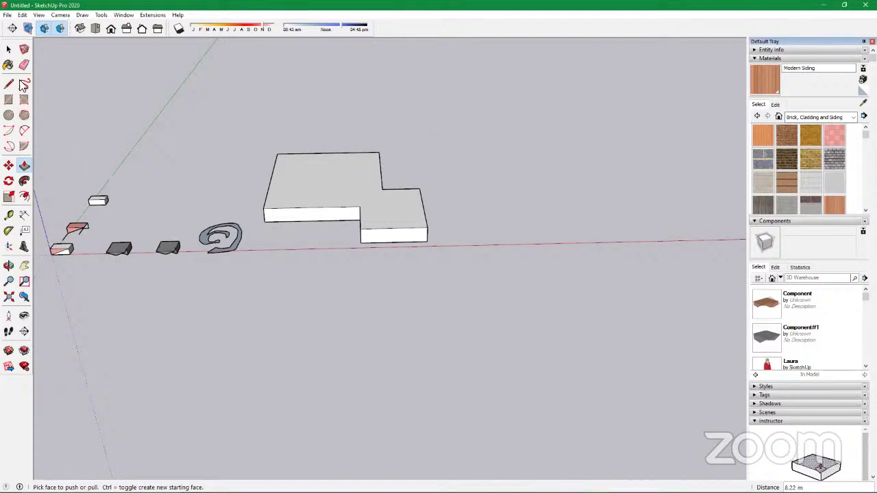
{"action": "left_click", "coordinate": [10, 167]}
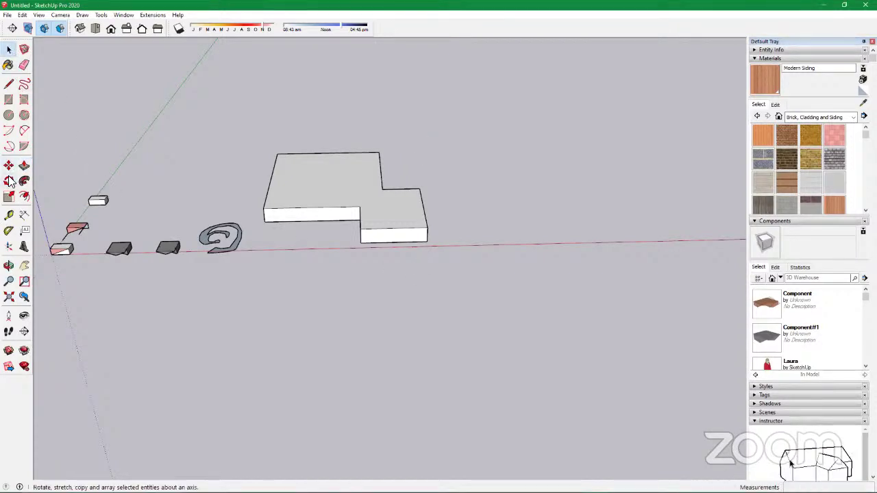
{"action": "key", "text": "space"}
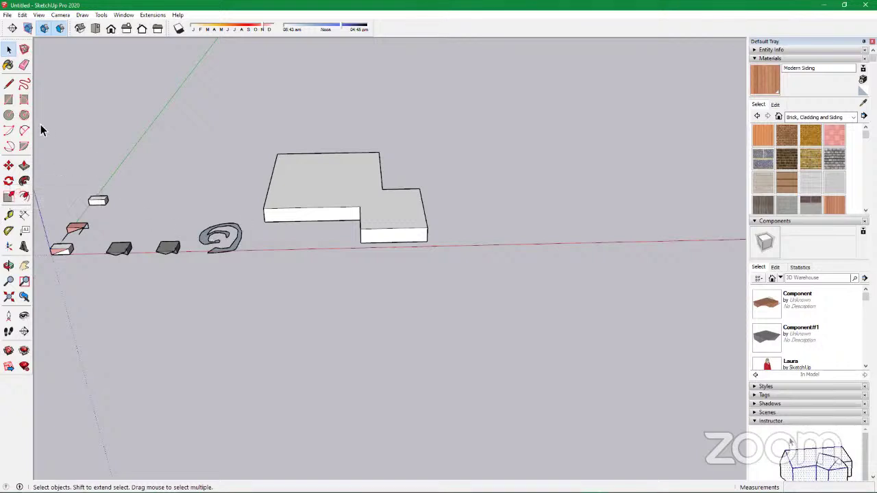
{"action": "scroll", "coordinate": [294, 233], "scroll_direction": "up", "scroll_amount": 3}
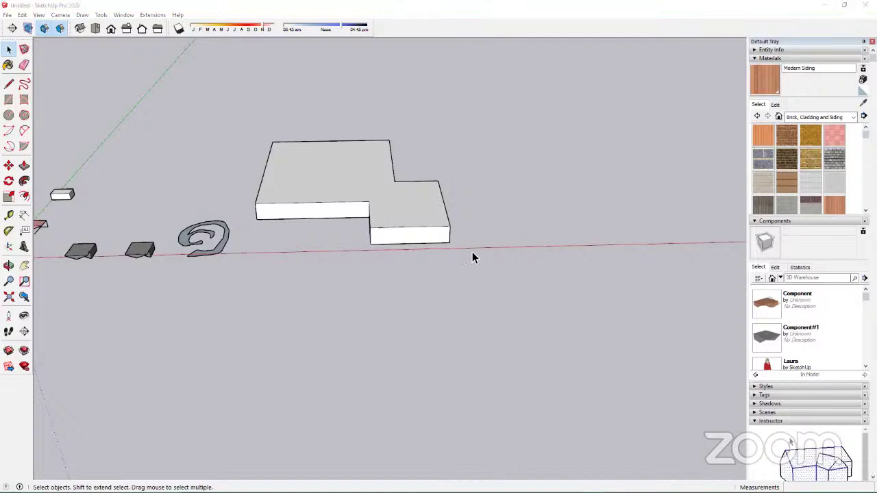
{"action": "scroll", "coordinate": [459, 246], "scroll_direction": "down", "scroll_amount": 5}
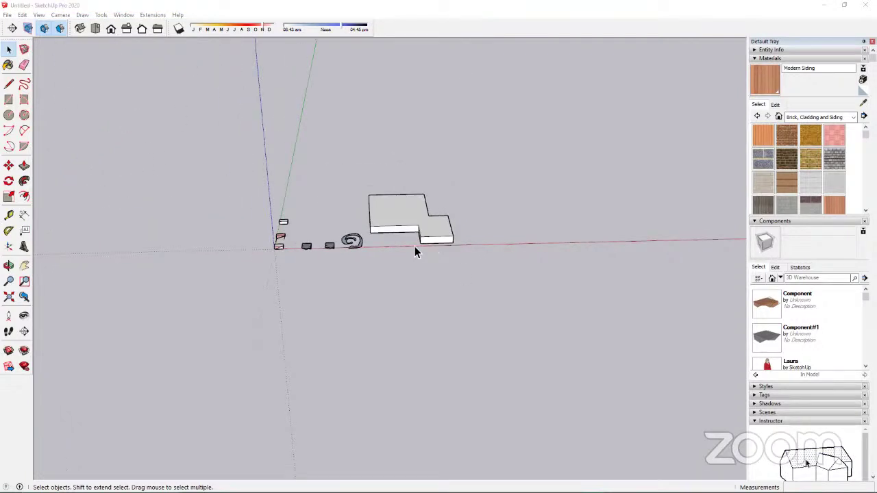
Draw a 30 m line along the red axis in the open area between the small white box and the pink-faced shape
{"action": "scroll", "coordinate": [423, 256], "scroll_direction": "up", "scroll_amount": 1}
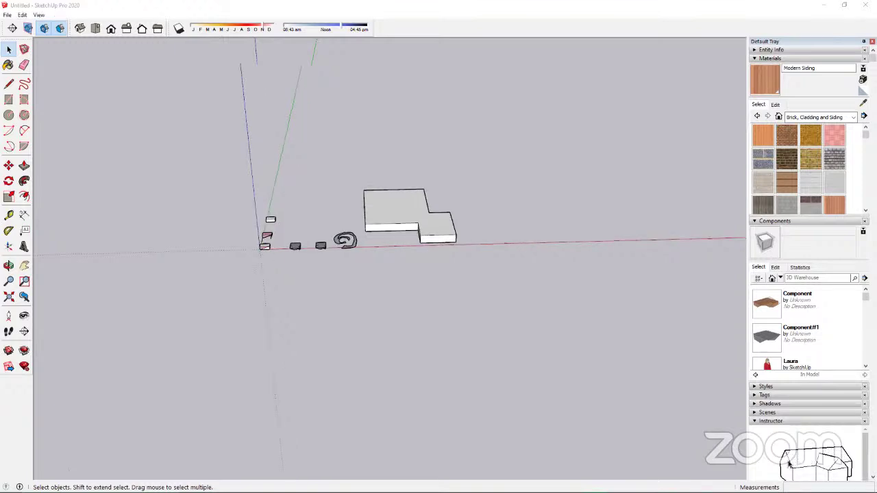
{"action": "scroll", "coordinate": [316, 241], "scroll_direction": "up", "scroll_amount": 6}
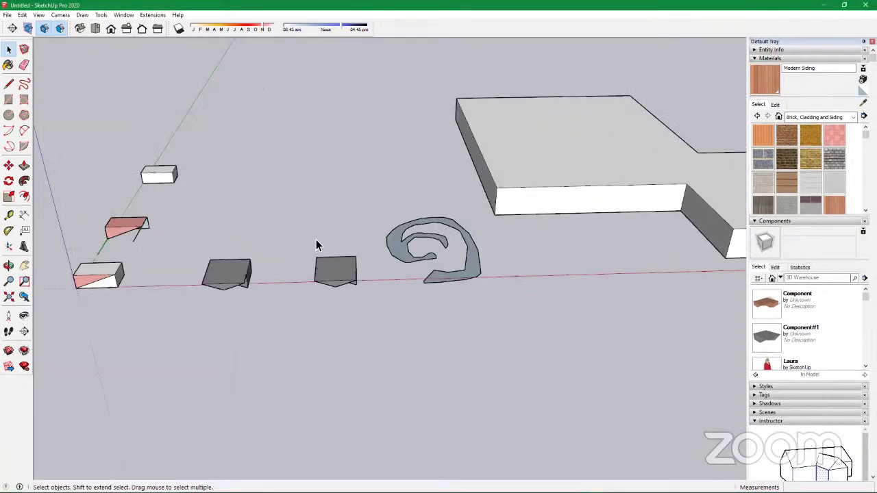
{"action": "scroll", "coordinate": [568, 269], "scroll_direction": "down", "scroll_amount": 5}
{"action": "scroll", "coordinate": [240, 205], "scroll_direction": "up", "scroll_amount": 2}
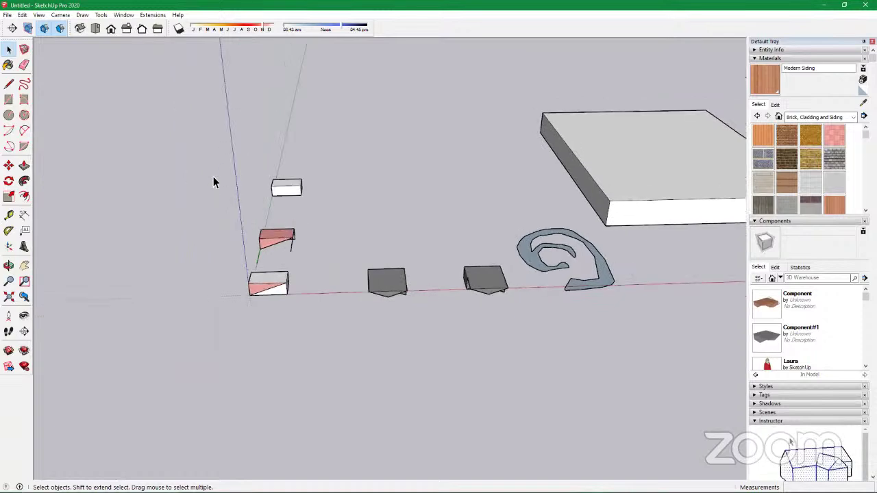
{"action": "left_click", "coordinate": [8, 85]}
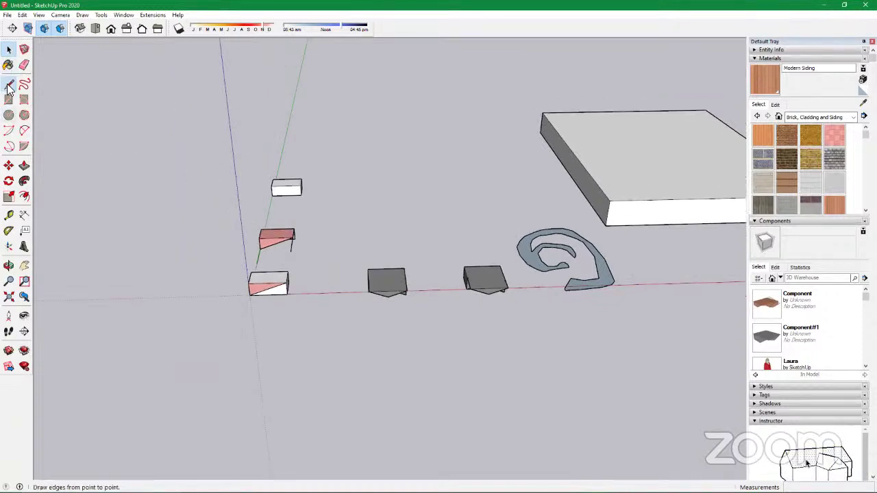
{"action": "left_click", "coordinate": [9, 85]}
{"action": "scroll", "coordinate": [327, 204], "scroll_direction": "up", "scroll_amount": 5}
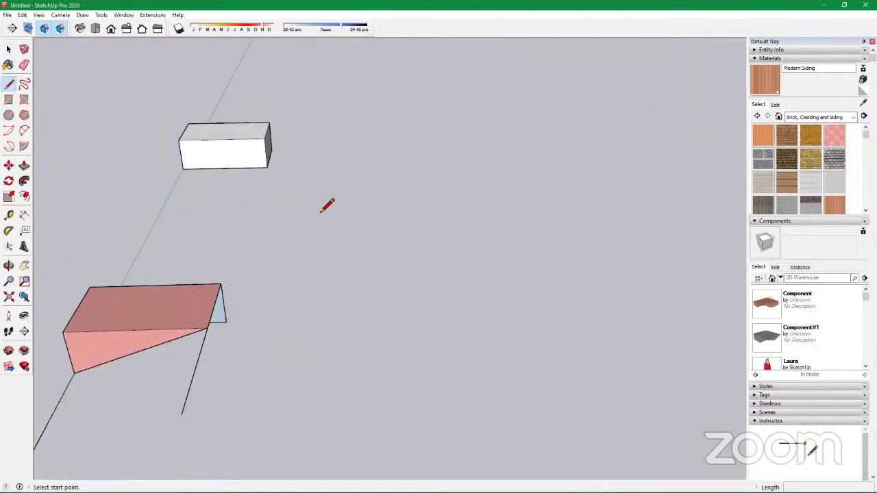
{"action": "scroll", "coordinate": [326, 205], "scroll_direction": "up", "scroll_amount": 2}
{"action": "scroll", "coordinate": [206, 233], "scroll_direction": "down", "scroll_amount": 4}
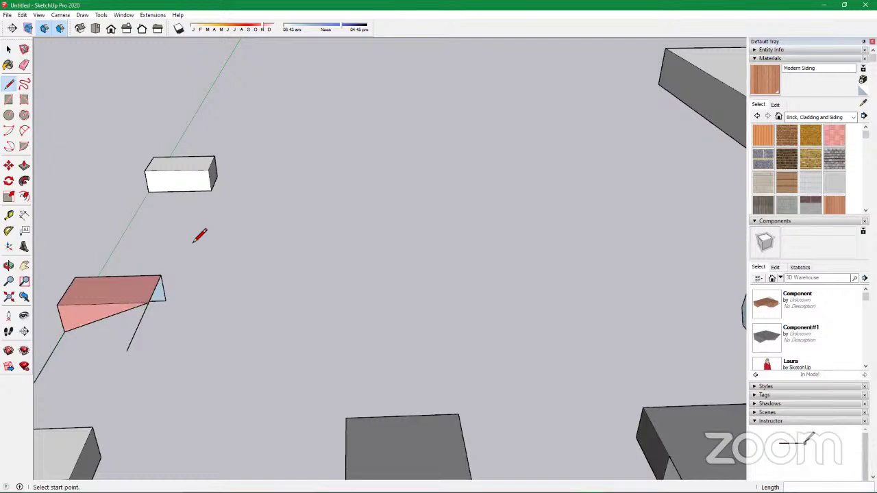
{"action": "left_click", "coordinate": [198, 236]}
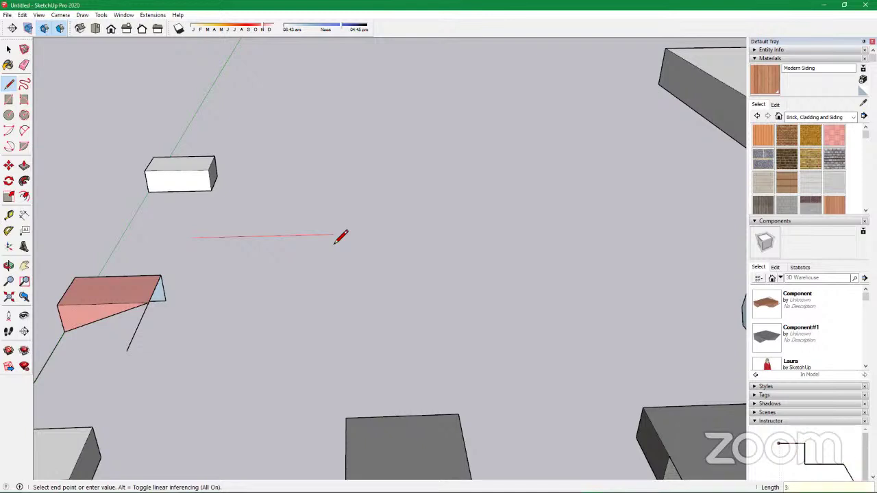
{"action": "key", "text": "Return"}
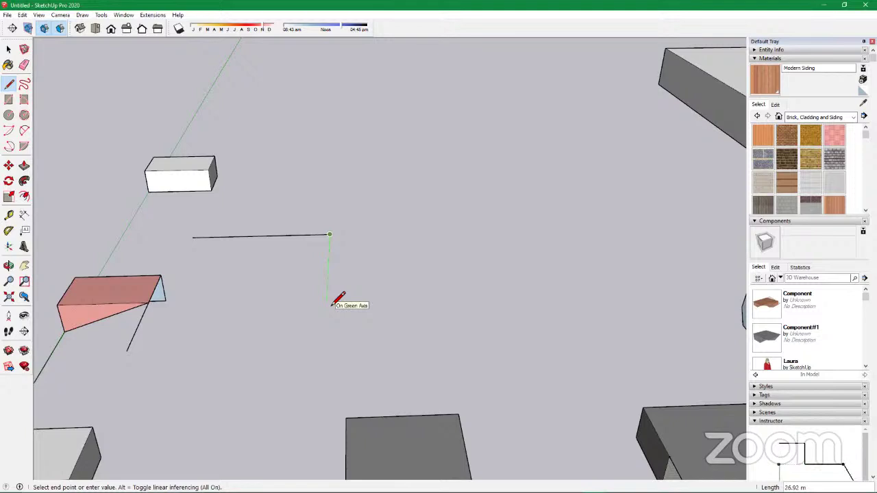
Complete the rectangle from the line with a 15 m edge along the green axis, a 30 m parallel edge and a closing edge
{"action": "type", "text": "15"}
{"action": "key", "text": "Return"}
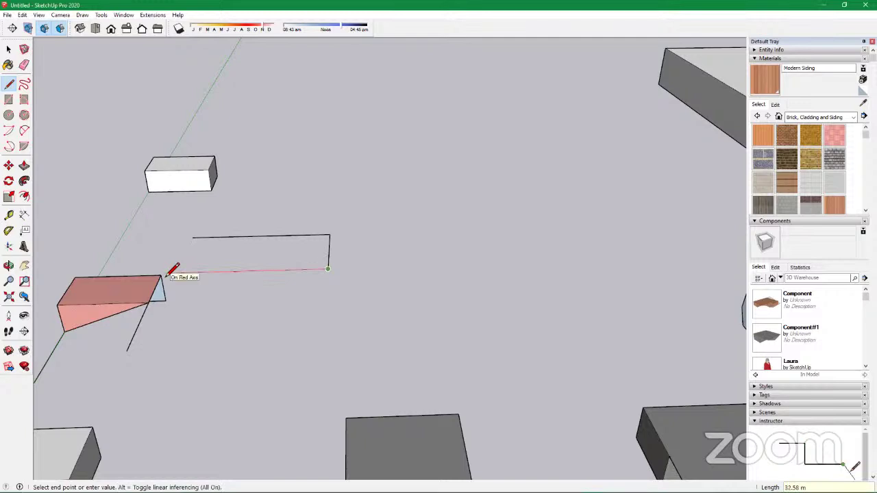
{"action": "key", "text": "Return"}
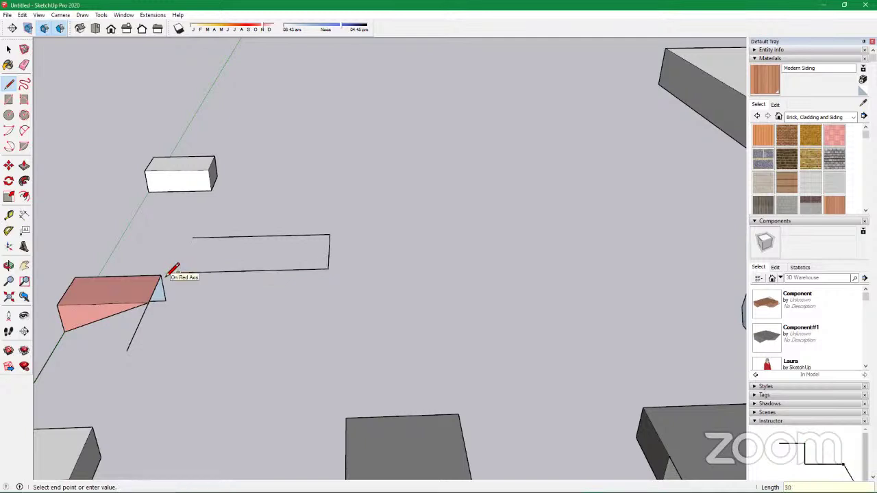
{"action": "left_click", "coordinate": [193, 238]}
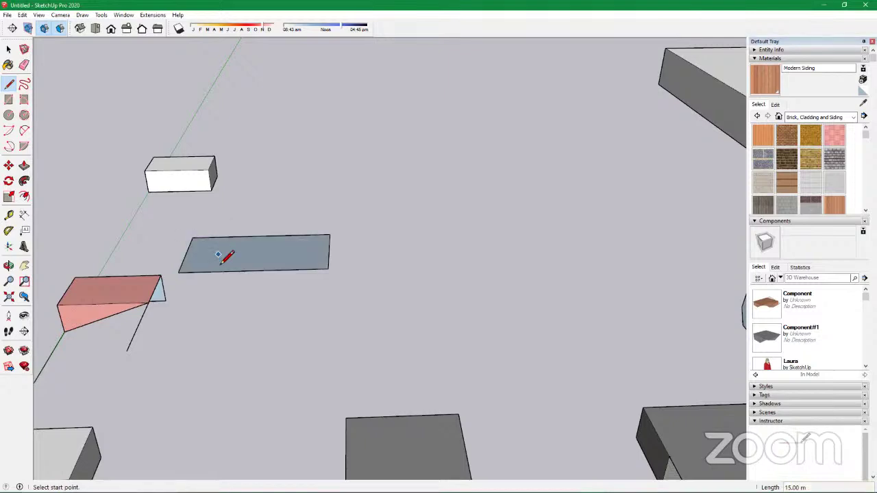
{"action": "scroll", "coordinate": [227, 254], "scroll_direction": "up", "scroll_amount": 5}
{"action": "middle_click_drag", "start_coordinate": [446, 265], "coordinate": [300, 309]}
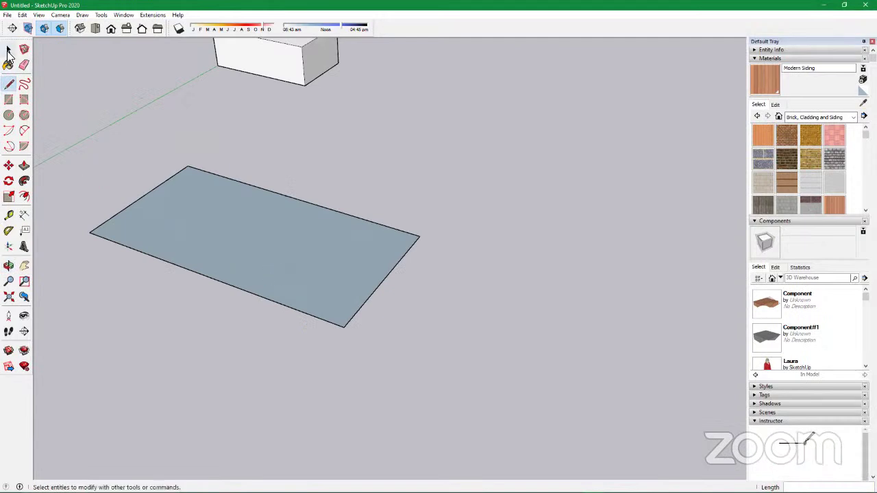
{"action": "left_click", "coordinate": [8, 49]}
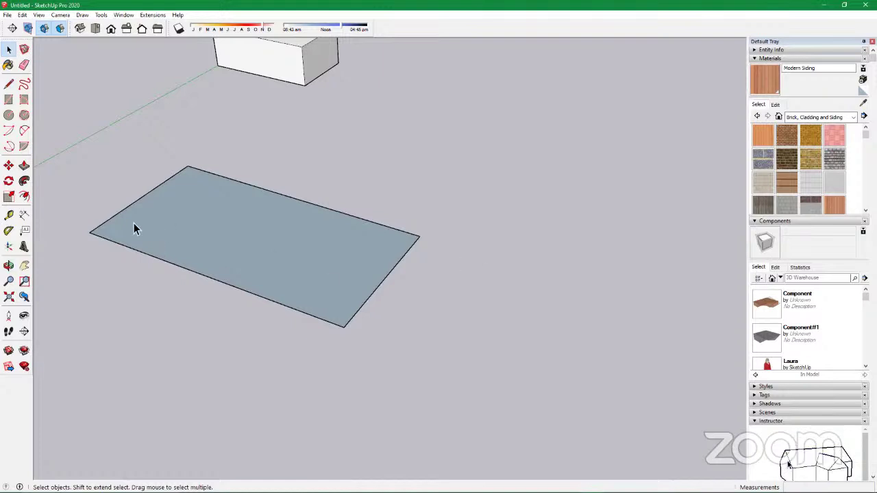
Draw a 100 by 50 m rectangle on the ground between the small rectangle and the stepped slab
{"action": "left_click", "coordinate": [8, 99]}
{"action": "scroll", "coordinate": [80, 175], "scroll_direction": "down", "scroll_amount": 5}
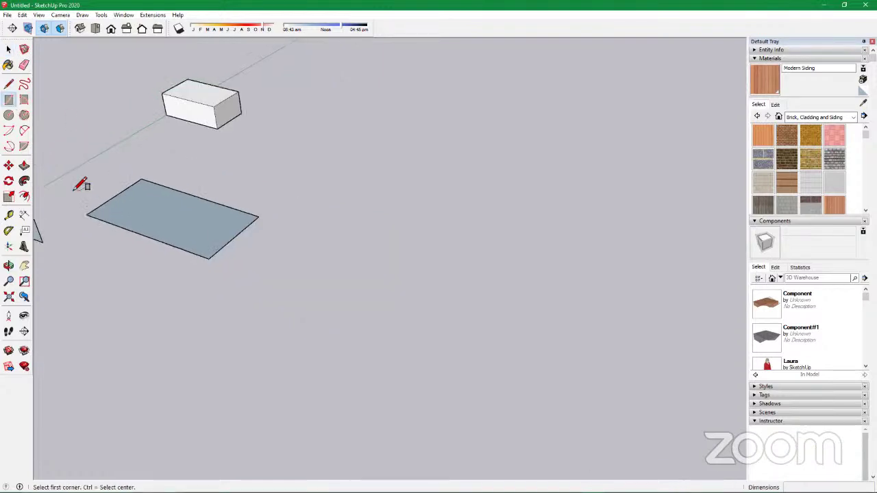
{"action": "left_click", "coordinate": [241, 260]}
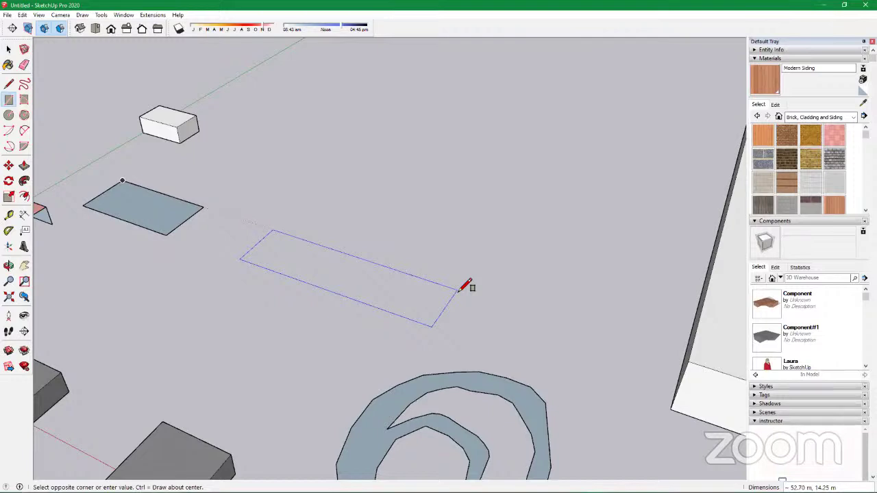
{"action": "type", "text": "100,50"}
{"action": "key", "text": "Return"}
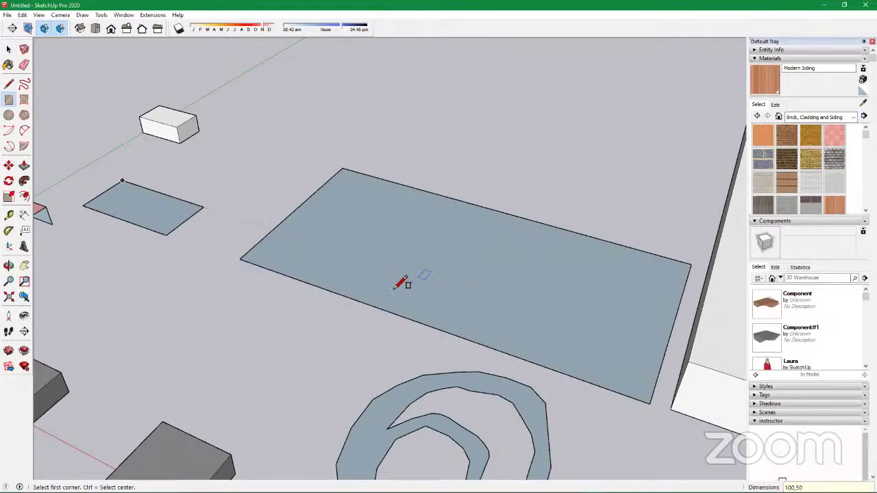
Activate the Line tool for drawing in the open area near the small white box and the two rectangles
{"action": "scroll", "coordinate": [260, 199], "scroll_direction": "down", "scroll_amount": 3}
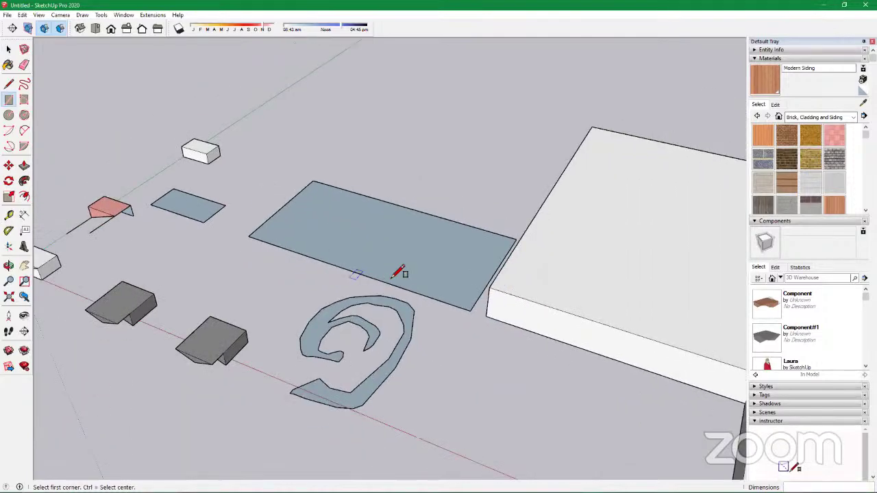
{"action": "scroll", "coordinate": [348, 286], "scroll_direction": "up", "scroll_amount": 3}
{"action": "middle_click_drag", "start_coordinate": [411, 319], "coordinate": [455, 331]}
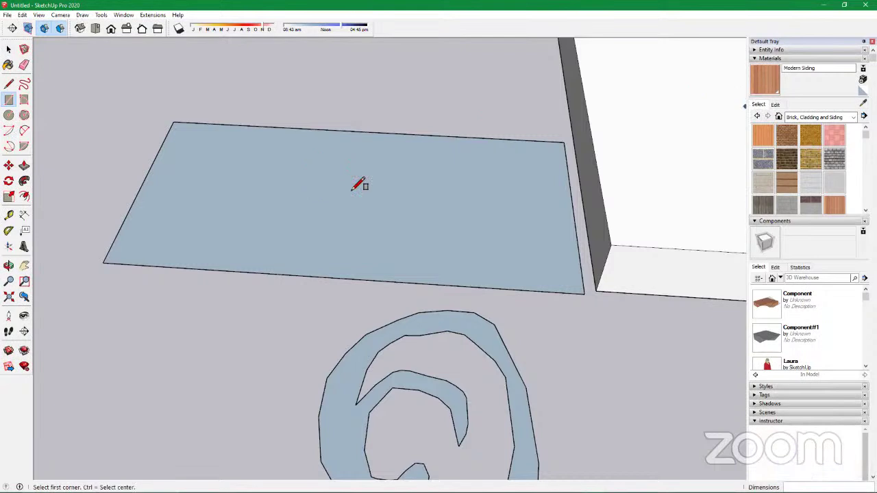
{"action": "scroll", "coordinate": [360, 185], "scroll_direction": "down", "scroll_amount": 5}
{"action": "scroll", "coordinate": [243, 130], "scroll_direction": "up", "scroll_amount": 4}
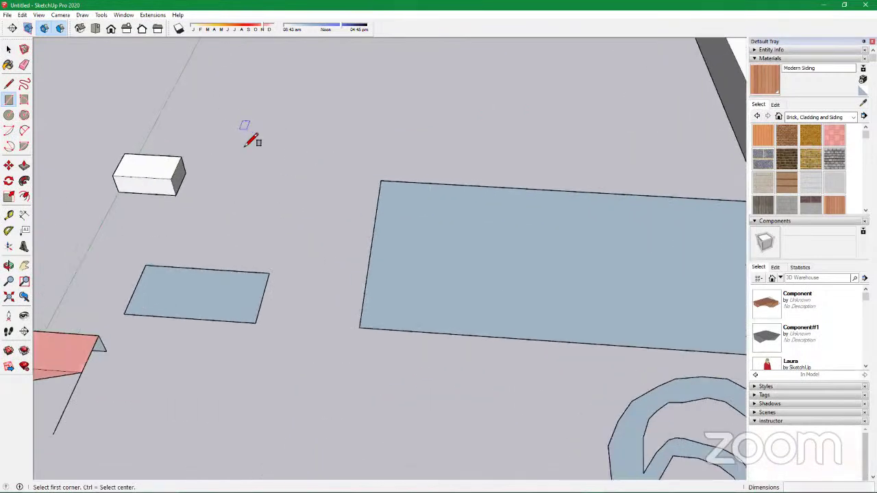
{"action": "scroll", "coordinate": [250, 141], "scroll_direction": "up", "scroll_amount": 2}
{"action": "left_click", "coordinate": [8, 83]}
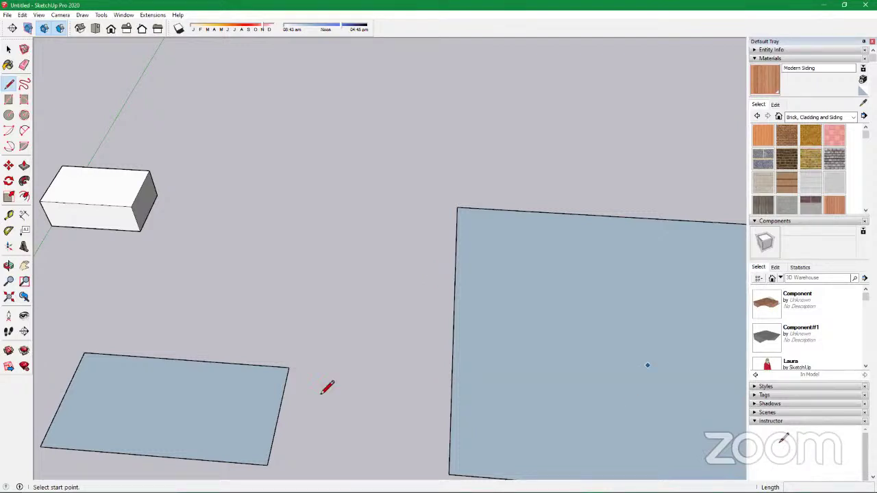
Draw a circle of about 6.53 m radius on the ground between the small box and the large rectangle
{"action": "left_click", "coordinate": [8, 100]}
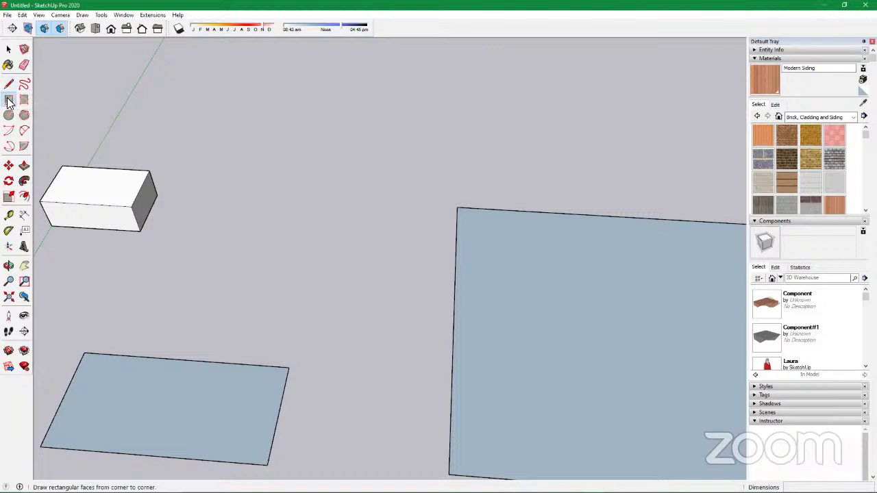
{"action": "left_click", "coordinate": [9, 117]}
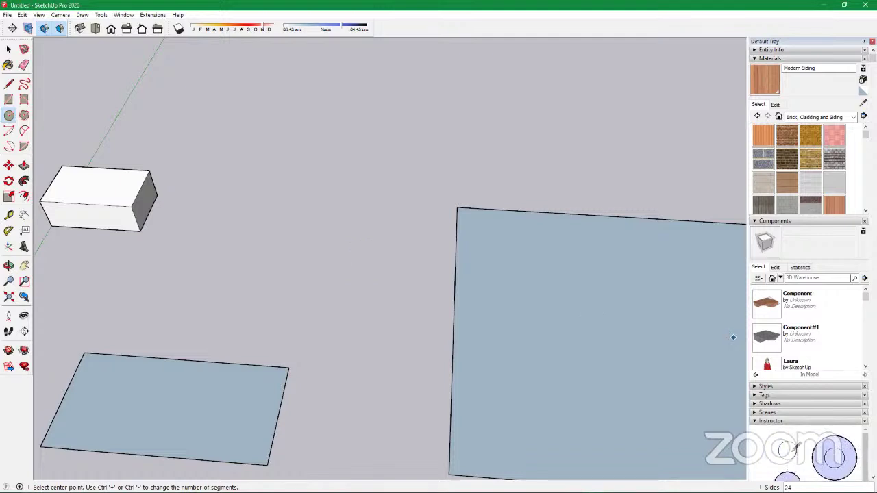
{"action": "left_click", "coordinate": [278, 216]}
{"action": "left_click", "coordinate": [309, 223]}
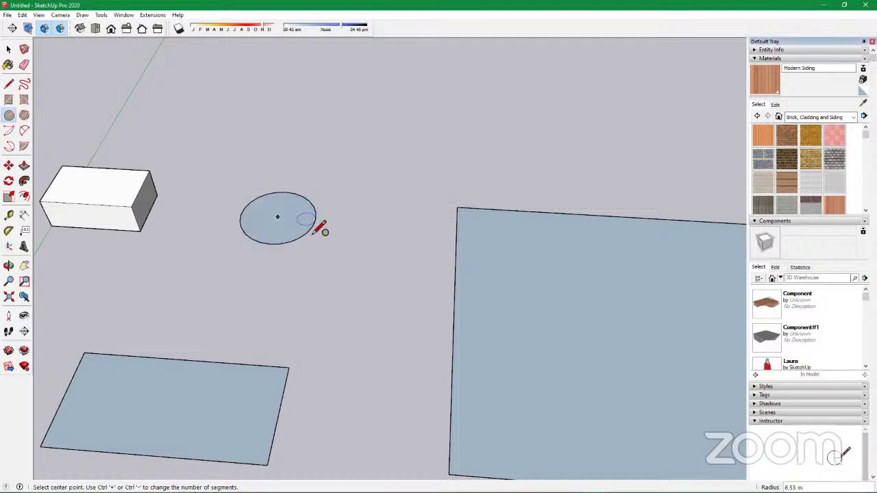
Examine the straight segments along the circle's edge, and undo the circle
{"action": "scroll", "coordinate": [310, 223], "scroll_direction": "up", "scroll_amount": 6}
{"action": "scroll", "coordinate": [317, 225], "scroll_direction": "up", "scroll_amount": 8}
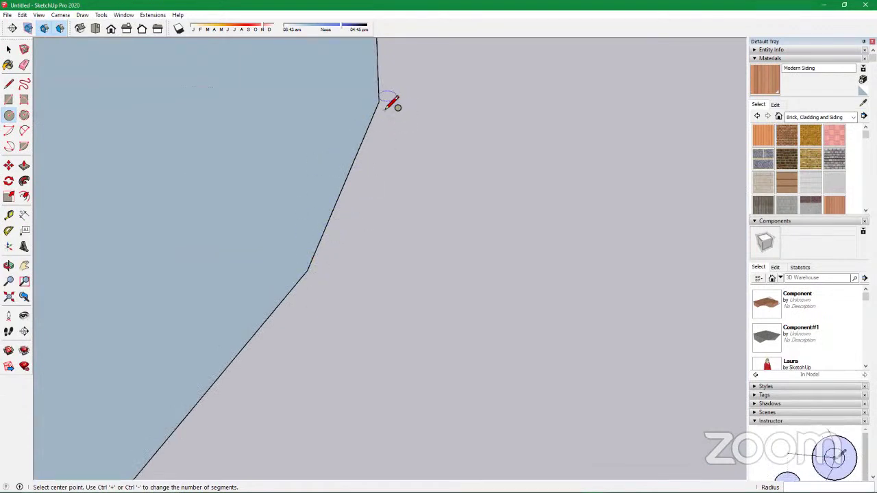
{"action": "scroll", "coordinate": [476, 246], "scroll_direction": "down", "scroll_amount": 3}
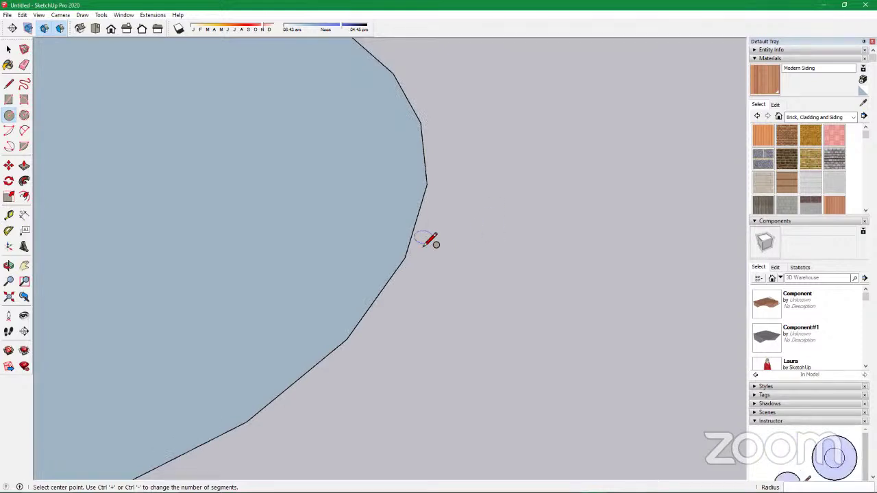
{"action": "scroll", "coordinate": [419, 243], "scroll_direction": "down", "scroll_amount": 4}
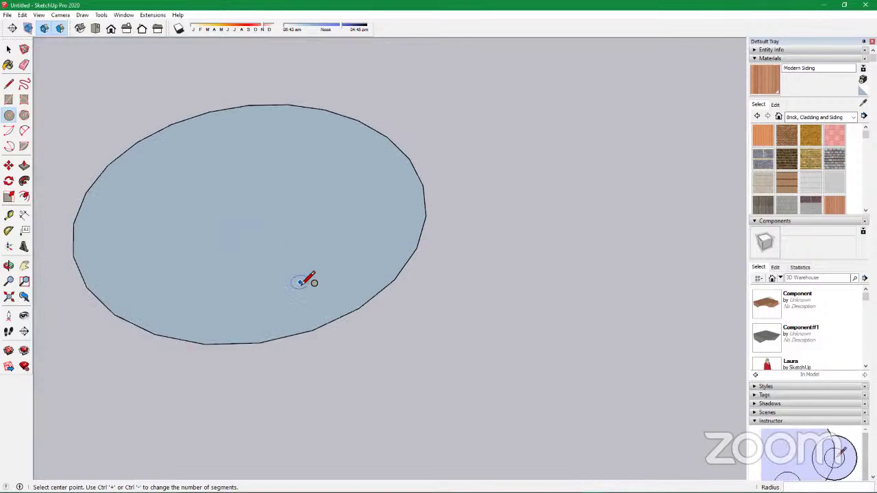
{"action": "key", "text": "ctrl+z"}
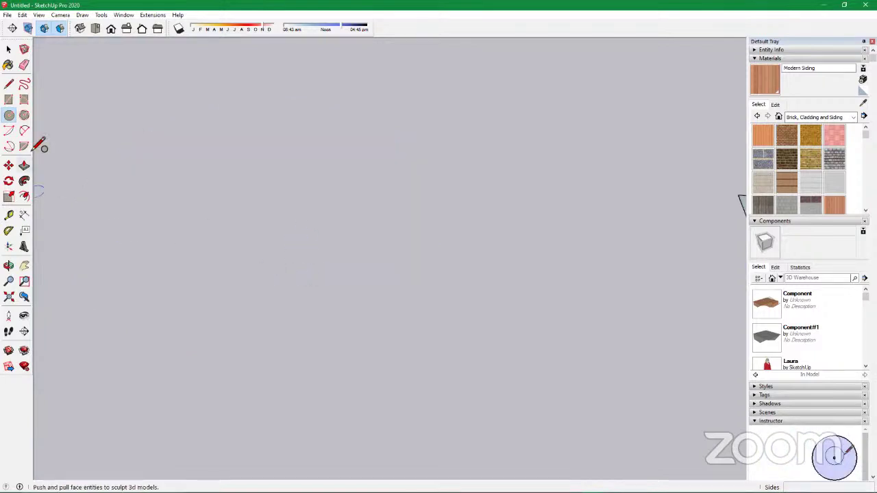
Draw a 200 m line on the ground parallel to the red axis, starting beside the small white box
{"action": "left_click", "coordinate": [8, 84]}
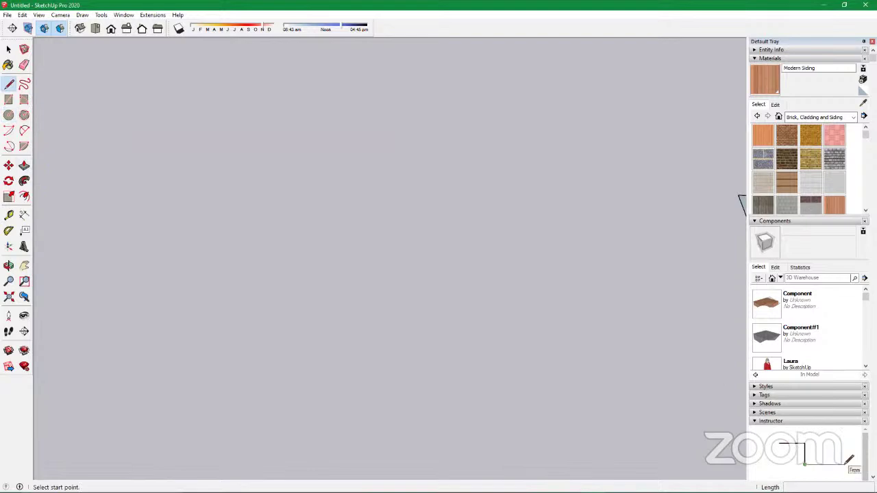
{"action": "scroll", "coordinate": [267, 273], "scroll_direction": "down", "scroll_amount": 1}
{"action": "scroll", "coordinate": [421, 291], "scroll_direction": "down", "scroll_amount": 2}
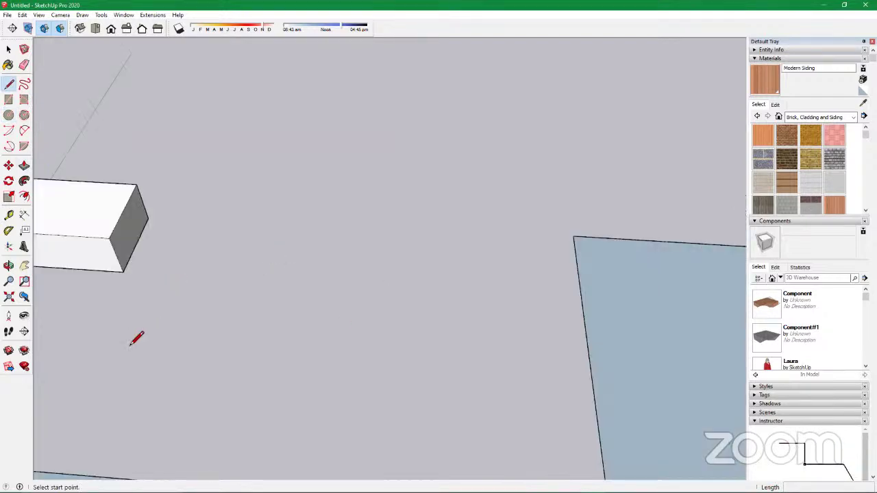
{"action": "left_click", "coordinate": [177, 159]}
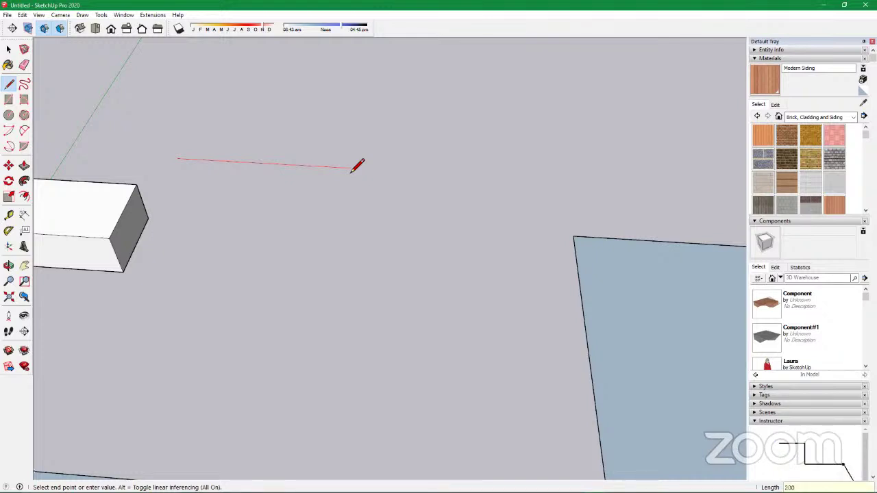
{"action": "key", "text": "Return"}
Select the whole large L-shaped block and make it a group
{"action": "scroll", "coordinate": [126, 146], "scroll_direction": "down", "scroll_amount": 5}
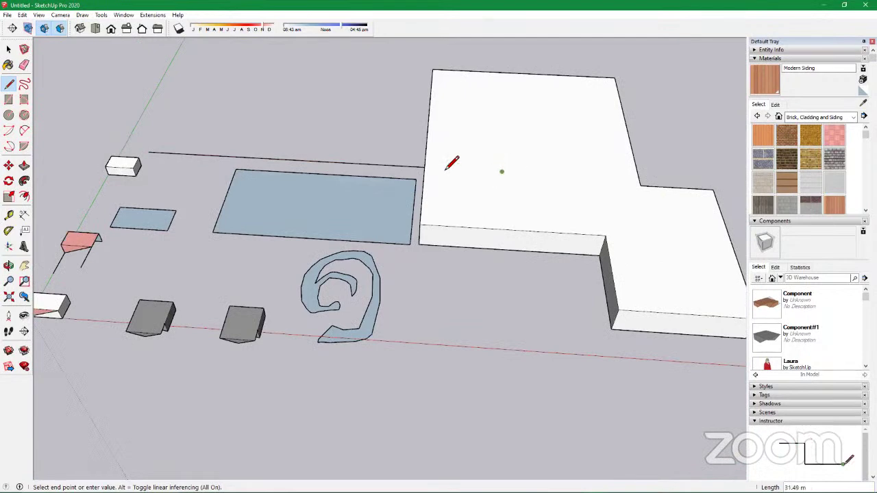
{"action": "key", "text": "space"}
{"action": "triple_click", "coordinate": [562, 176]}
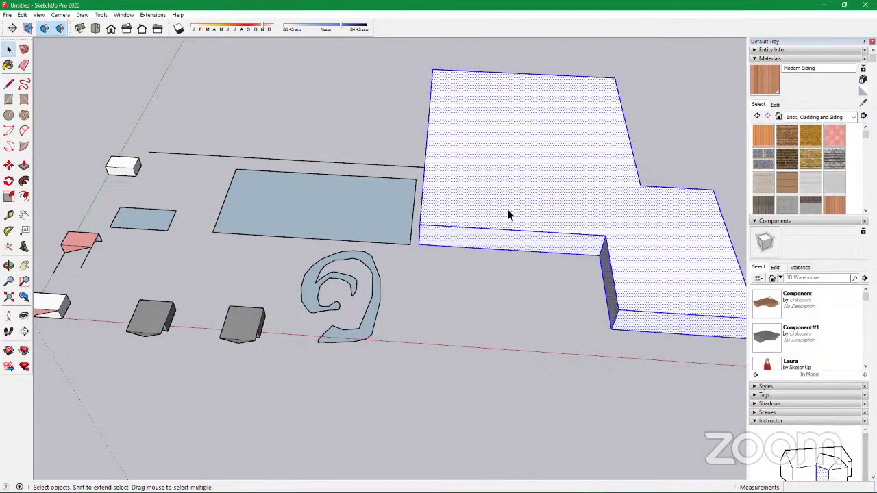
{"action": "key", "text": "ctrl+g"}
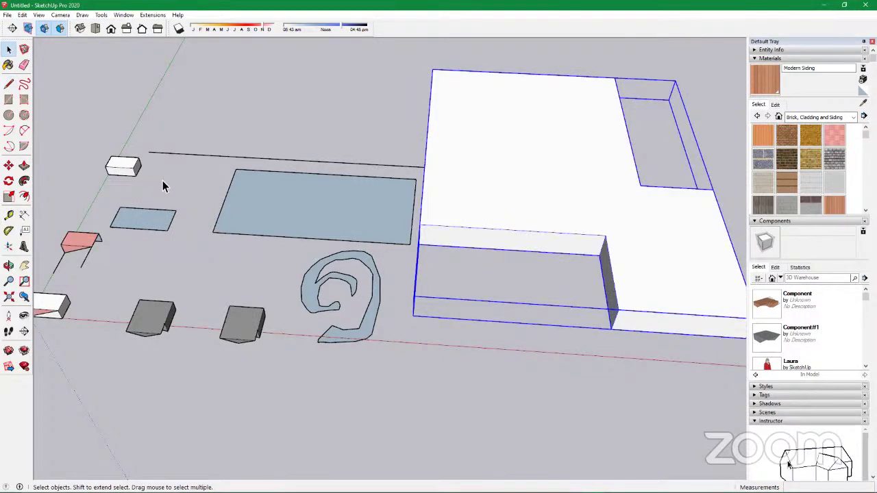
Move the L-shaped block group about 157 m along the red axis, away from the line
{"action": "scroll", "coordinate": [163, 180], "scroll_direction": "down", "scroll_amount": 2}
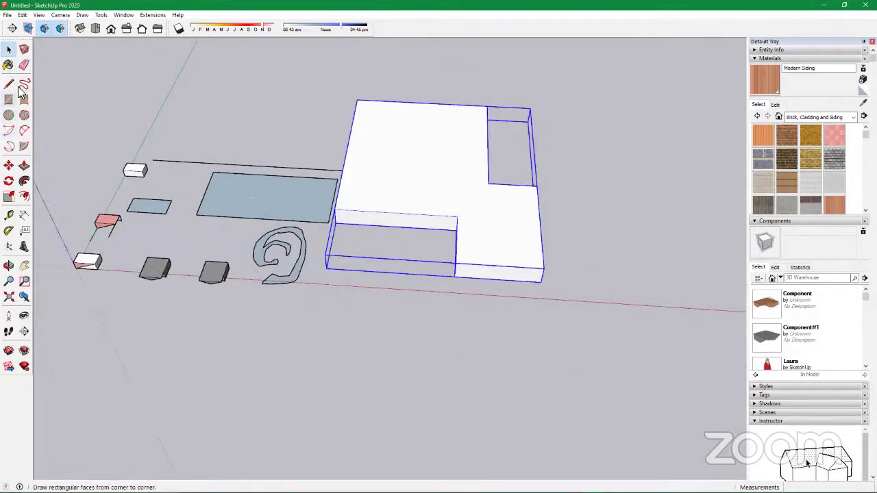
{"action": "left_click", "coordinate": [8, 165]}
{"action": "left_click", "coordinate": [458, 205]}
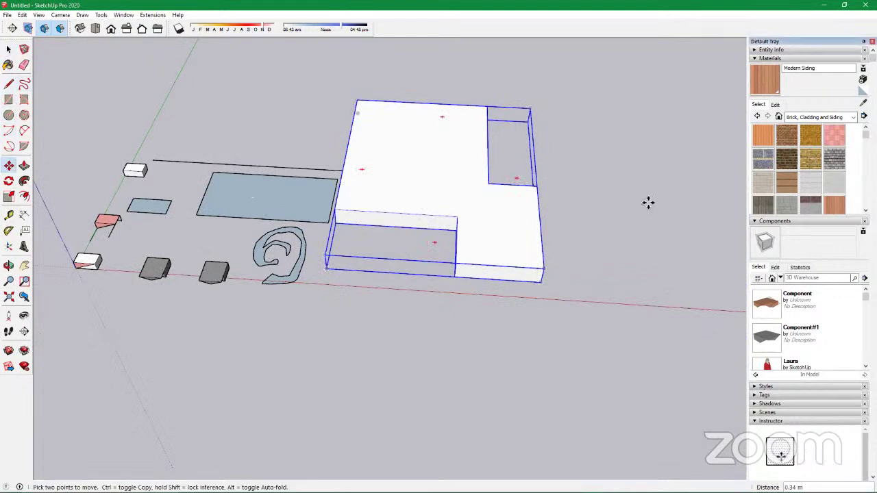
{"action": "left_click", "coordinate": [684, 224]}
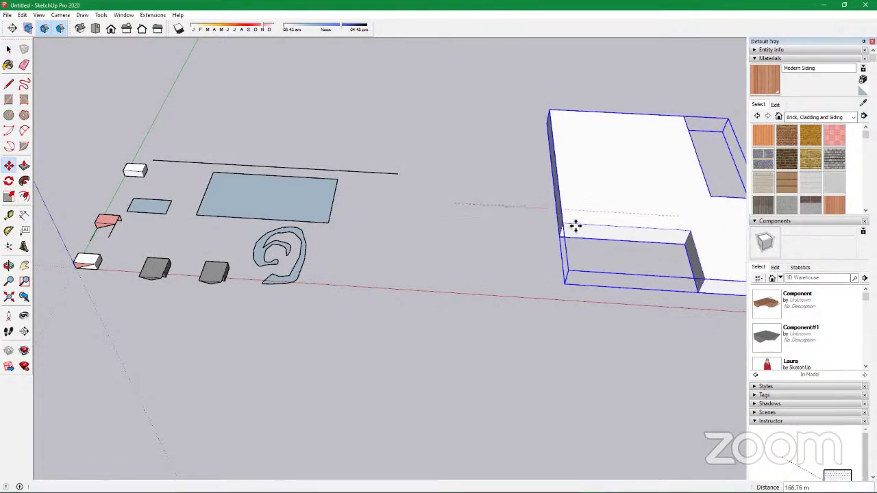
Select the long line and measure its length from end to end with the Tape Measure
{"action": "scroll", "coordinate": [192, 177], "scroll_direction": "up", "scroll_amount": 3}
{"action": "middle_click_drag", "start_coordinate": [176, 206], "coordinate": [205, 233]}
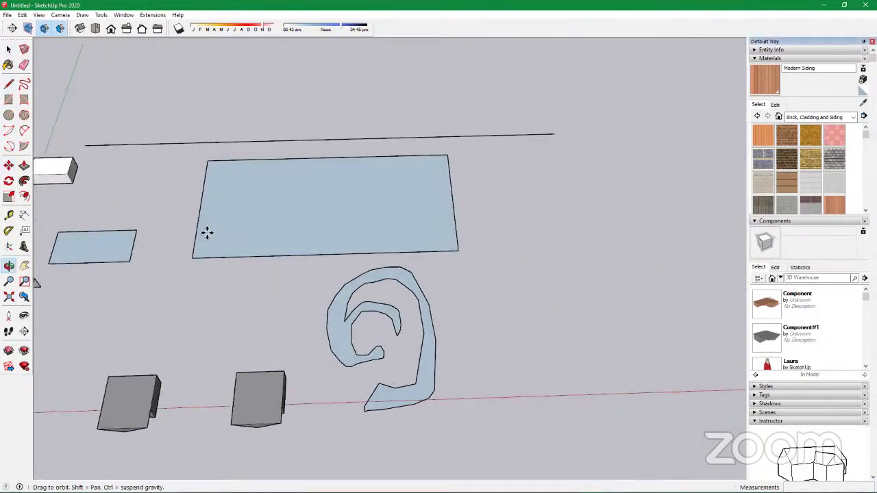
{"action": "key", "text": "space"}
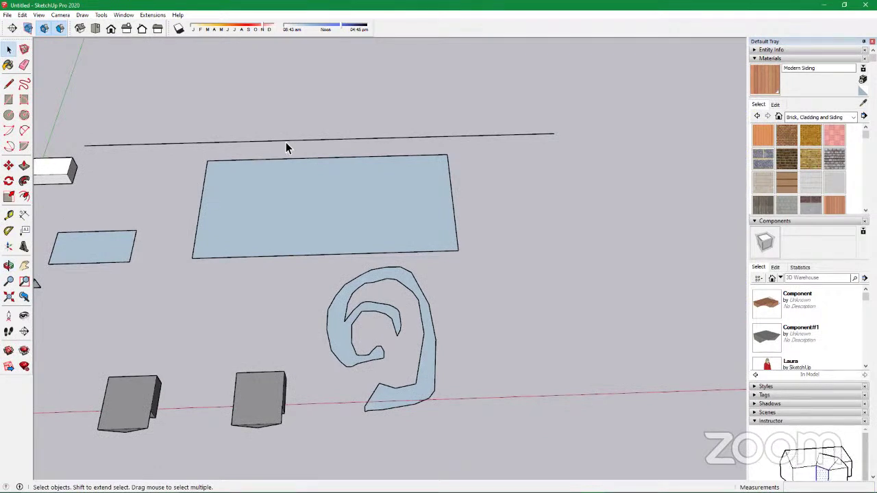
{"action": "left_click", "coordinate": [286, 143]}
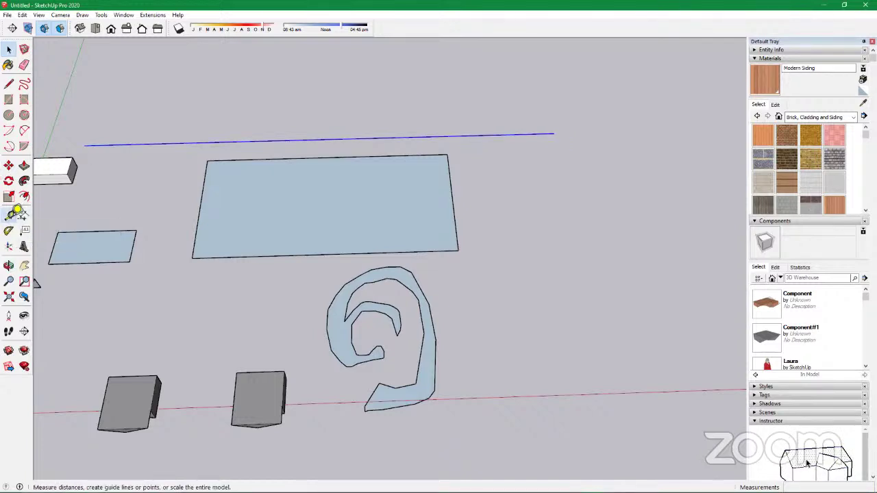
{"action": "left_click", "coordinate": [10, 218]}
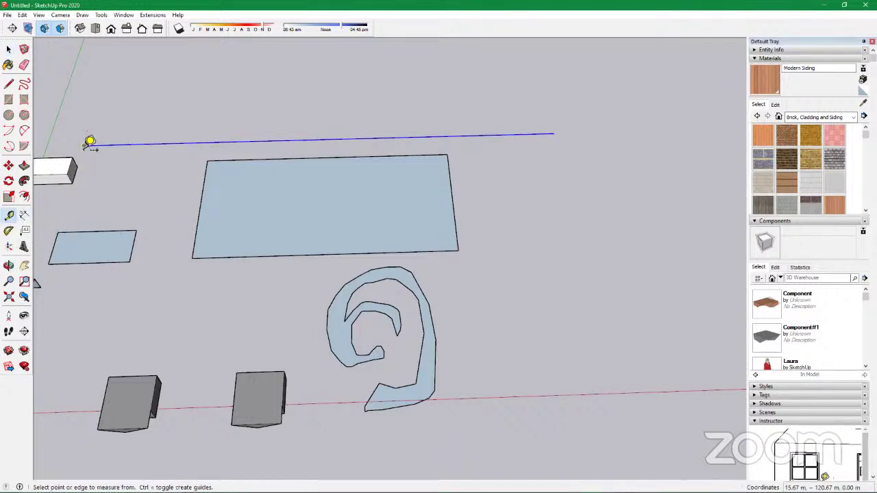
{"action": "left_click", "coordinate": [84, 145]}
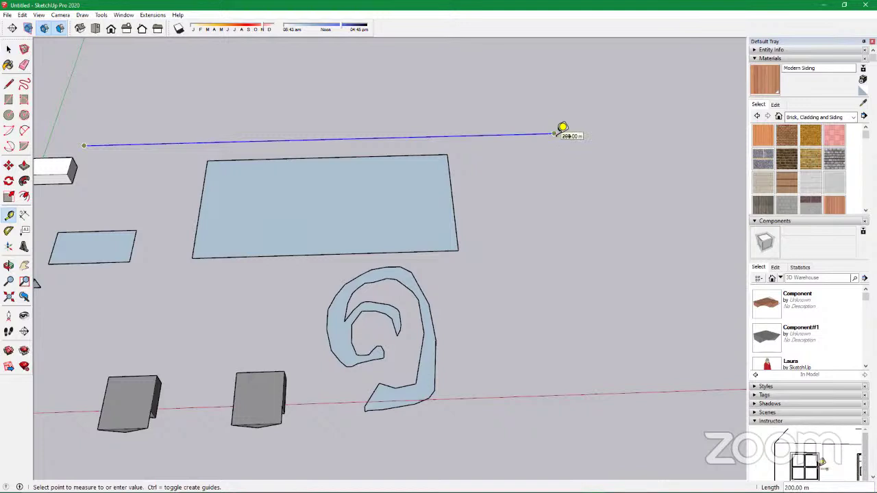
{"action": "left_click", "coordinate": [555, 134]}
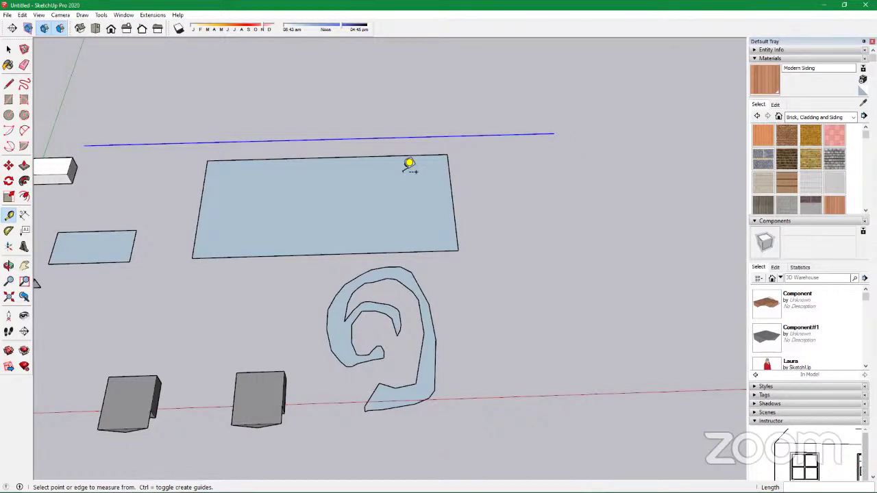
Draw a 100 by 50 m rectangle on the ground between the spiral shape and the L-shaped block
{"action": "scroll", "coordinate": [296, 171], "scroll_direction": "down", "scroll_amount": 3}
{"action": "scroll", "coordinate": [273, 149], "scroll_direction": "down", "scroll_amount": 1}
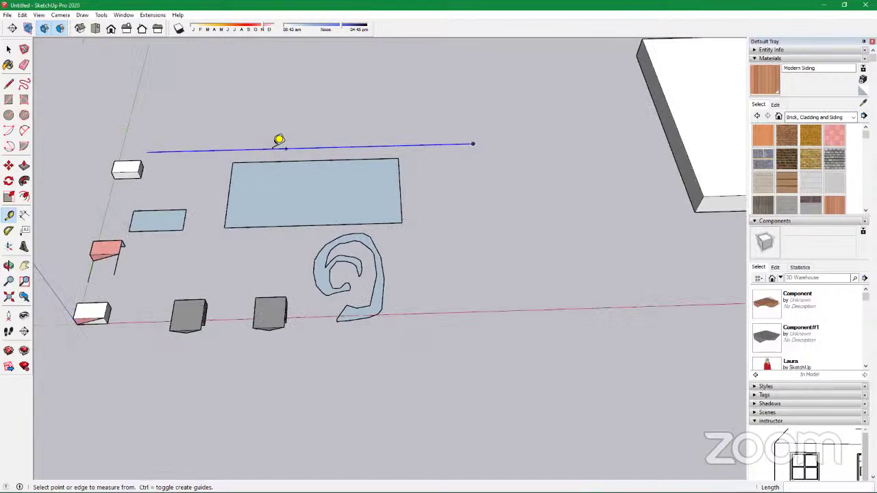
{"action": "scroll", "coordinate": [281, 146], "scroll_direction": "up", "scroll_amount": 1}
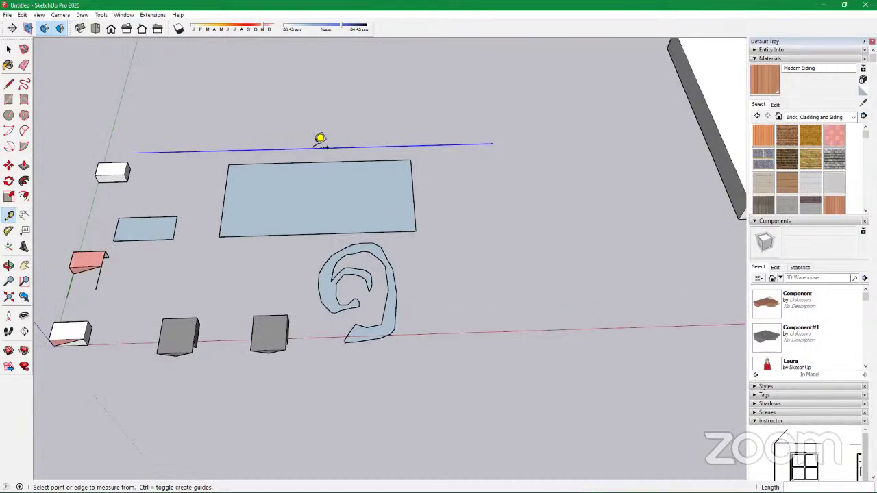
{"action": "left_click", "coordinate": [9, 100]}
{"action": "scroll", "coordinate": [323, 294], "scroll_direction": "down", "scroll_amount": 5}
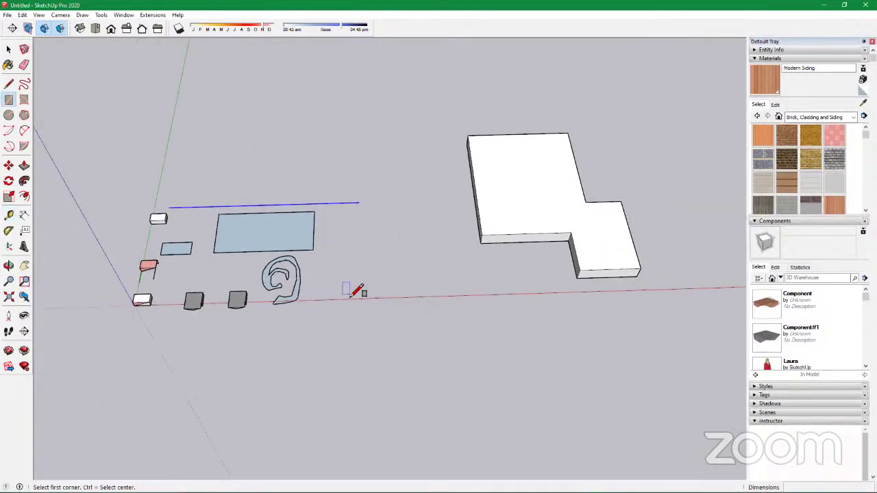
{"action": "scroll", "coordinate": [352, 293], "scroll_direction": "up", "scroll_amount": 5}
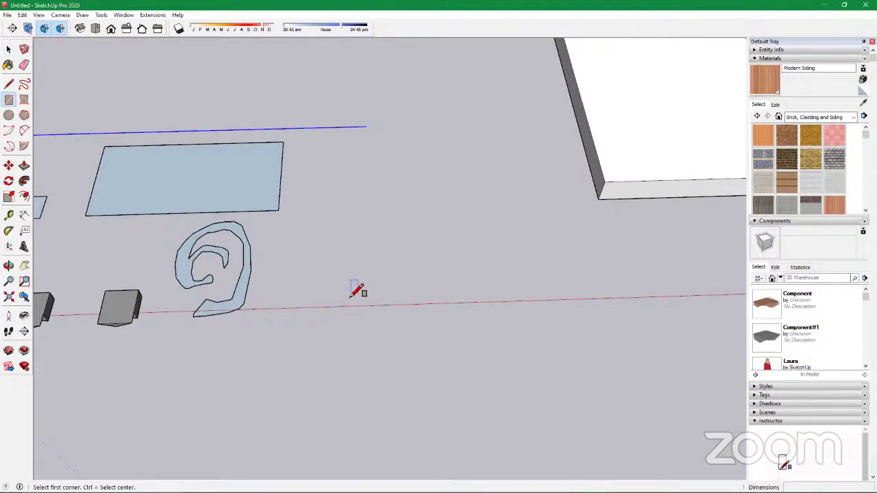
{"action": "left_click", "coordinate": [351, 296]}
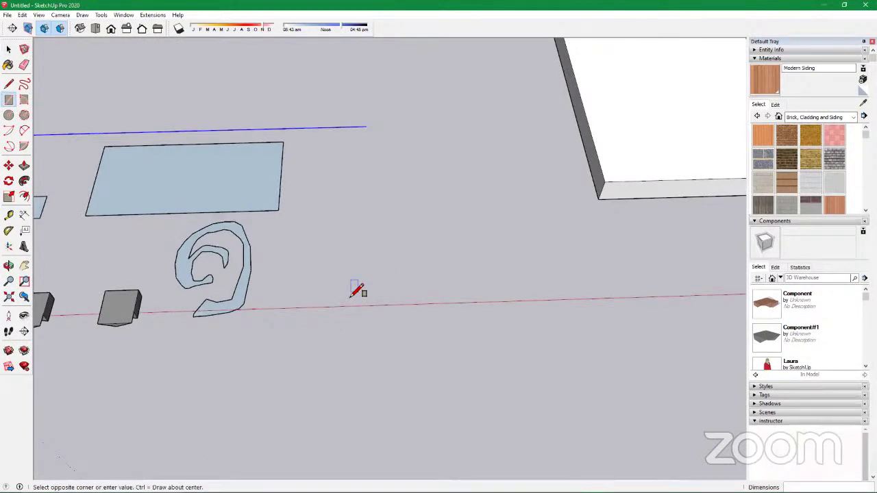
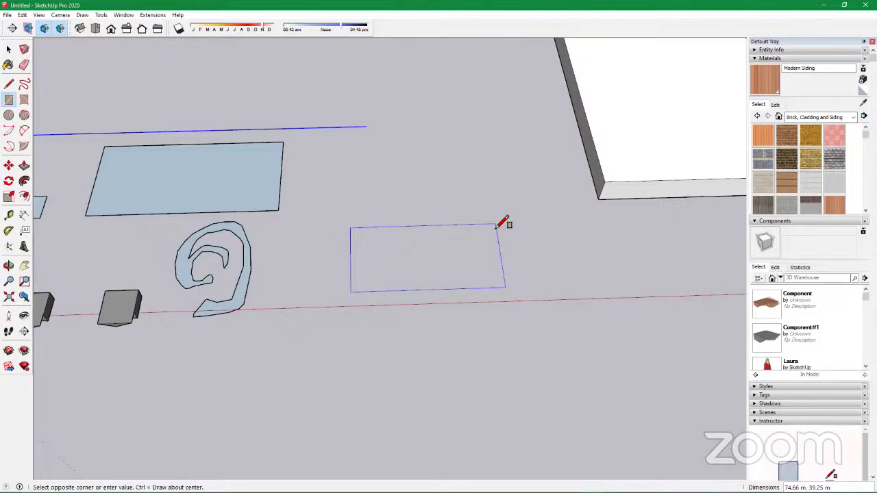
{"action": "type", "text": "100"}
{"action": "type", "text": ",50"}
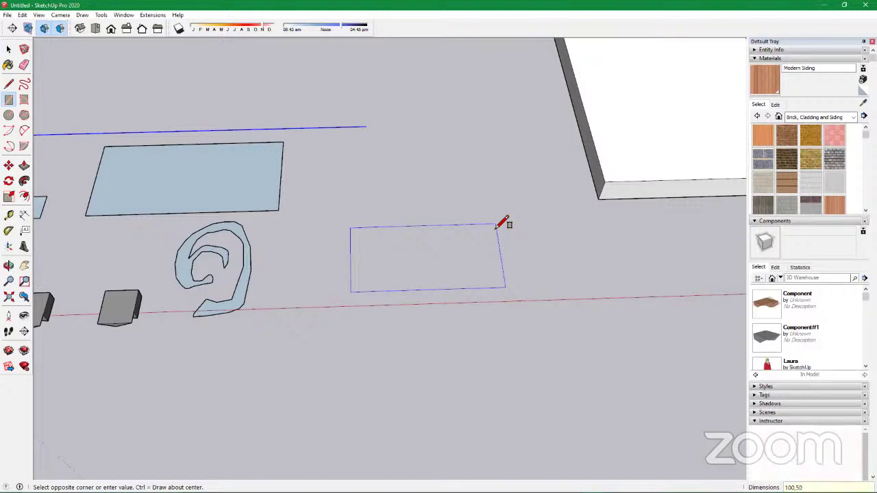
{"action": "key", "text": "Return"}
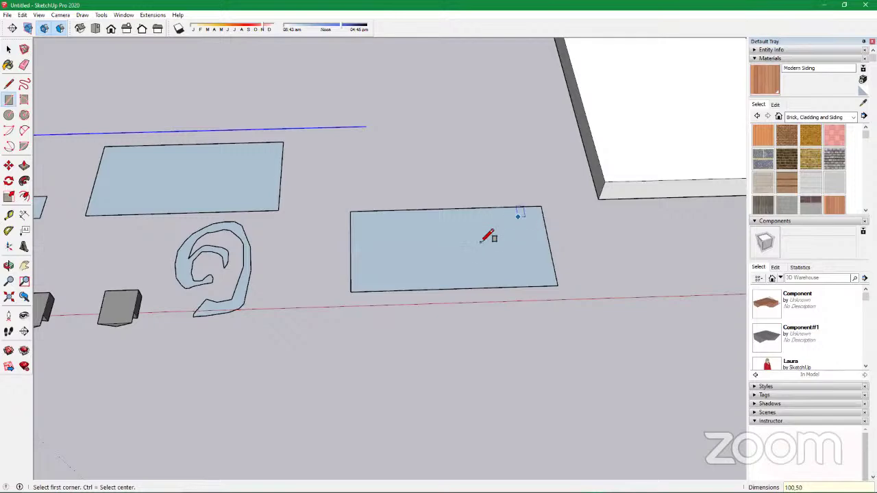
Reverse the new rectangle's face so its white front side points up
{"action": "scroll", "coordinate": [497, 240], "scroll_direction": "up", "scroll_amount": 5}
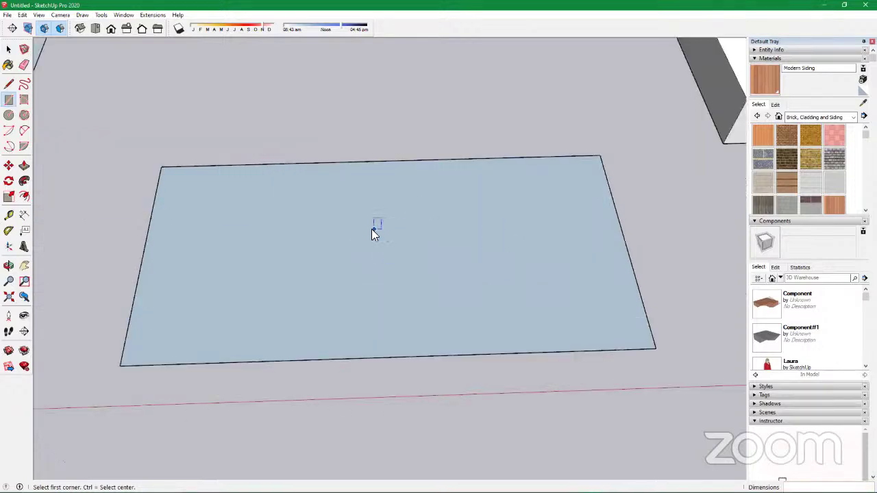
{"action": "right_click", "coordinate": [406, 327]}
{"action": "left_click", "coordinate": [418, 320]}
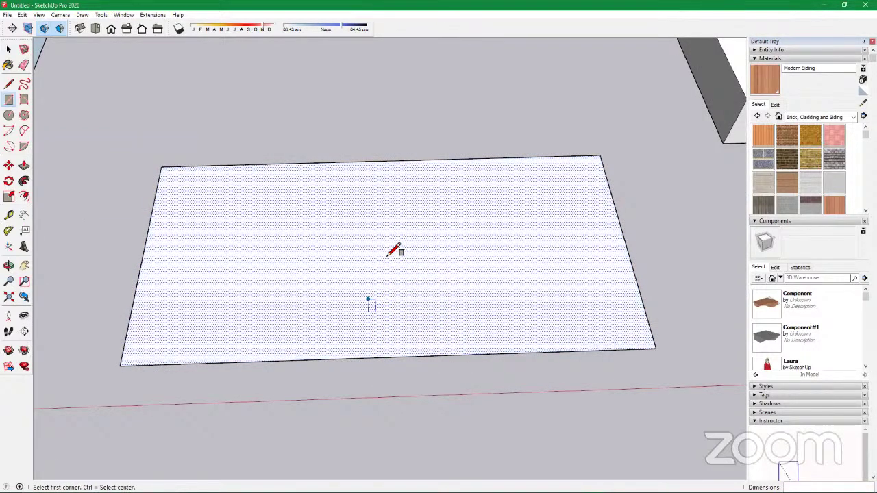
Measure the far long edge of the new rectangle with the Tape Measure
{"action": "scroll", "coordinate": [305, 236], "scroll_direction": "down", "scroll_amount": 4}
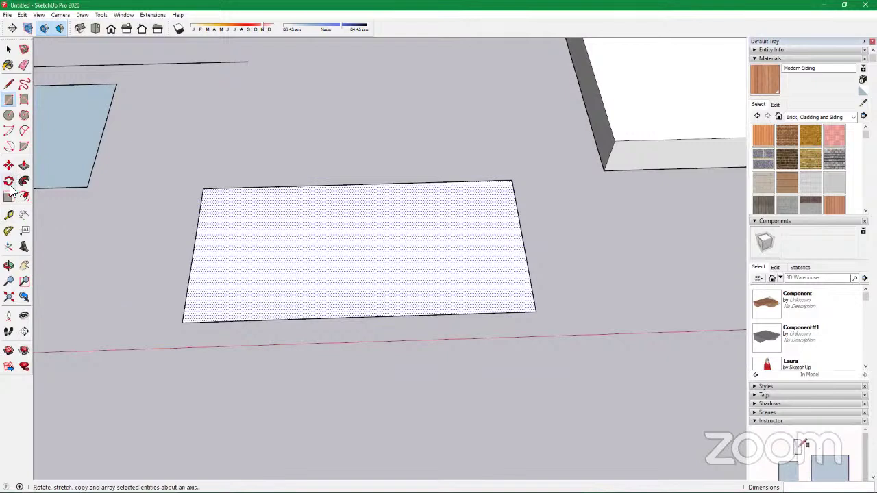
{"action": "left_click", "coordinate": [8, 215]}
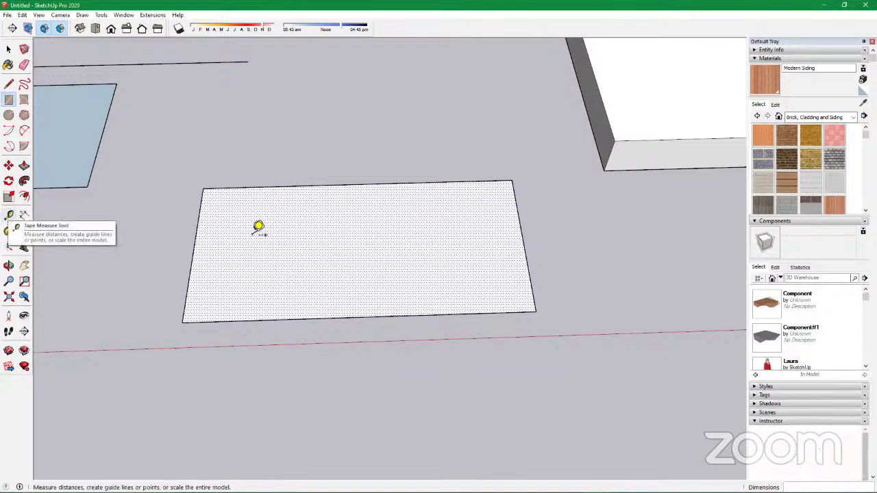
{"action": "left_click", "coordinate": [203, 189]}
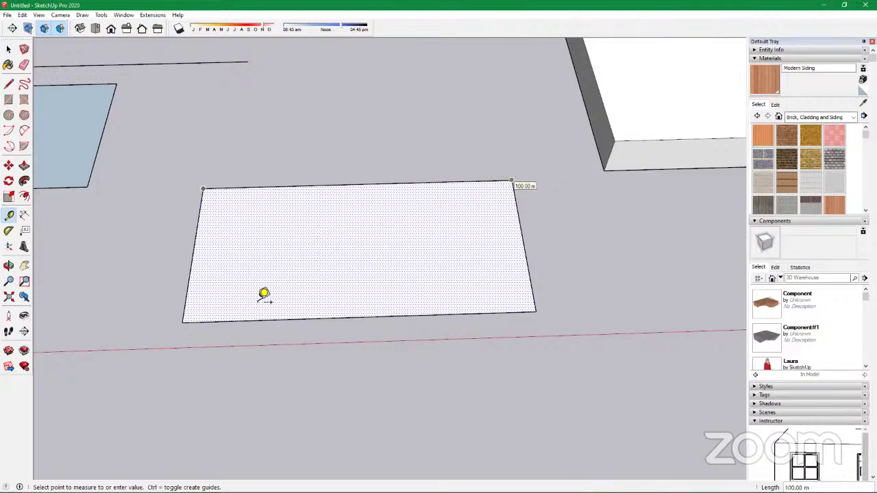
Draw a rotated rectangle about 41 by 192 m in front of the 100 by 50 m rectangle, tilted about 66° from the ground
{"action": "left_click", "coordinate": [185, 320]}
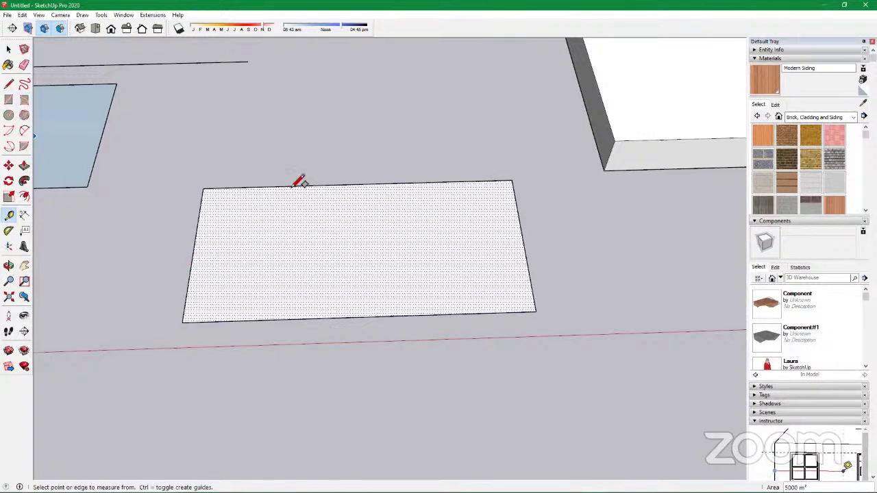
{"action": "scroll", "coordinate": [293, 187], "scroll_direction": "down", "scroll_amount": 1}
{"action": "scroll", "coordinate": [232, 226], "scroll_direction": "down", "scroll_amount": 4}
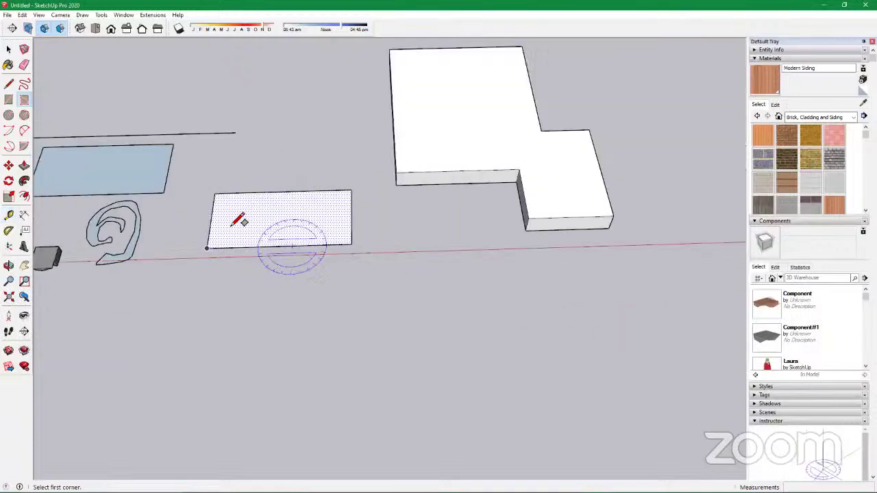
{"action": "scroll", "coordinate": [294, 307], "scroll_direction": "down", "scroll_amount": 1}
{"action": "left_click", "coordinate": [283, 314]}
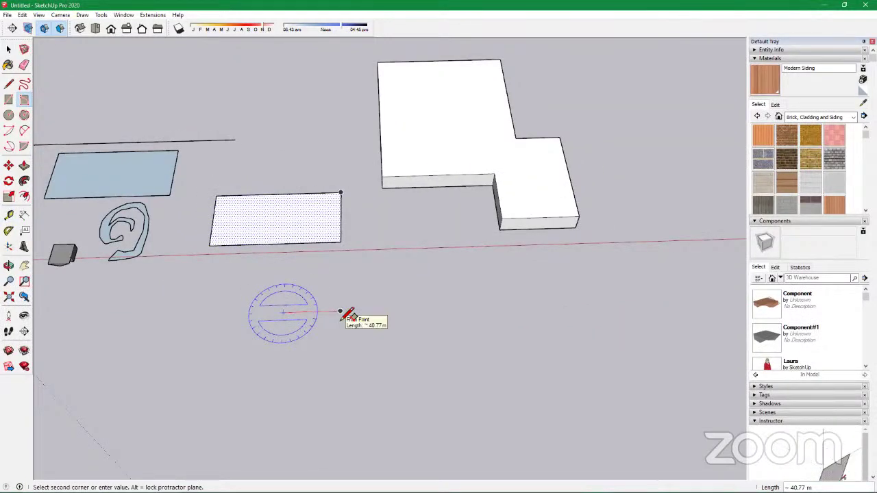
{"action": "left_click", "coordinate": [340, 312]}
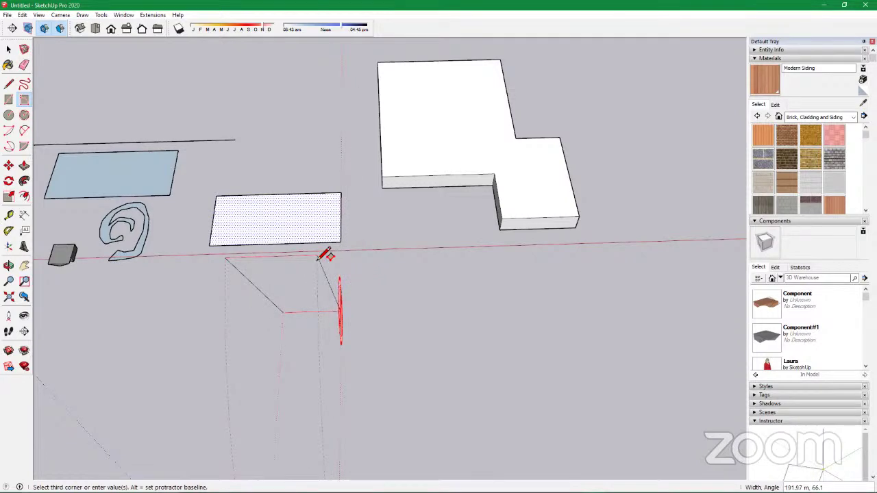
{"action": "left_click", "coordinate": [324, 310]}
{"action": "scroll", "coordinate": [278, 282], "scroll_direction": "up", "scroll_amount": 2}
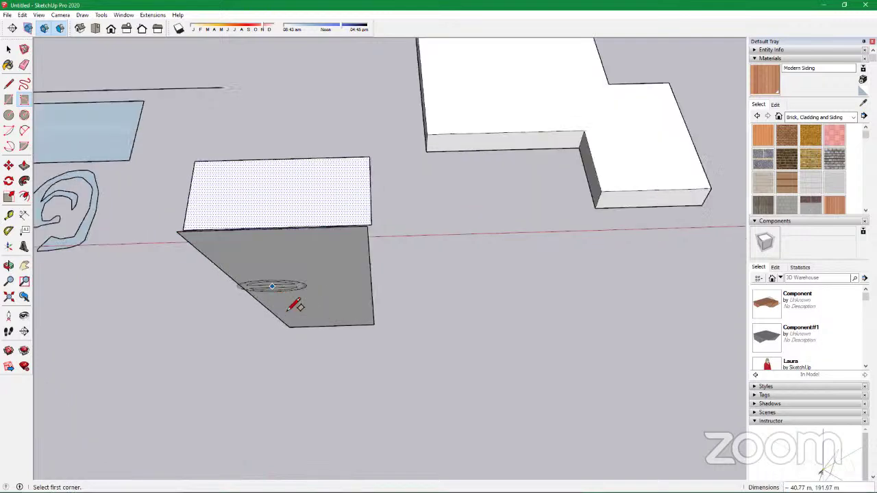
Examine the tilted rectangle from the front and from the side to check how it rises from the ground
{"action": "left_click", "coordinate": [110, 29]}
{"action": "scroll", "coordinate": [426, 294], "scroll_direction": "down", "scroll_amount": 3}
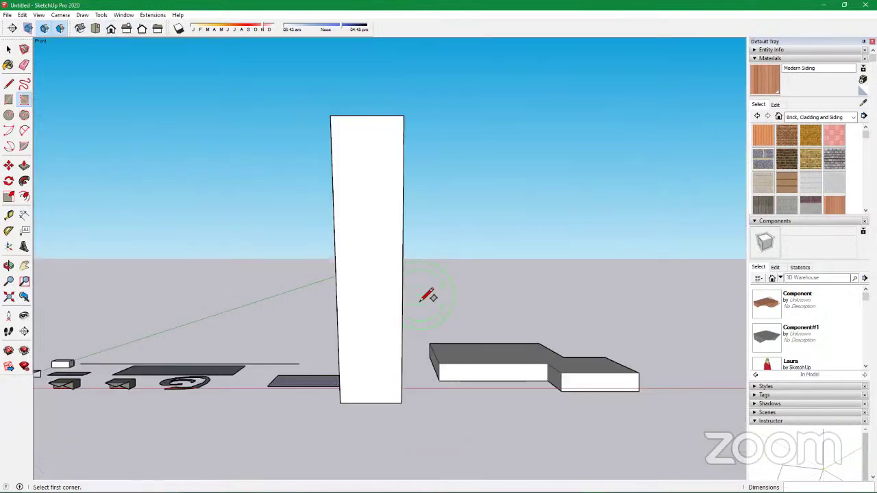
{"action": "scroll", "coordinate": [376, 374], "scroll_direction": "up", "scroll_amount": 1}
{"action": "mouse_move", "coordinate": [377, 374]}
{"action": "middle_mouse_down"}
{"action": "mouse_move", "coordinate": [407, 354]}
{"action": "mouse_move", "coordinate": [423, 296]}
{"action": "mouse_move", "coordinate": [384, 304]}
{"action": "mouse_move", "coordinate": [389, 368]}
{"action": "middle_mouse_up"}
{"action": "scroll", "coordinate": [401, 327], "scroll_direction": "down", "scroll_amount": 5}
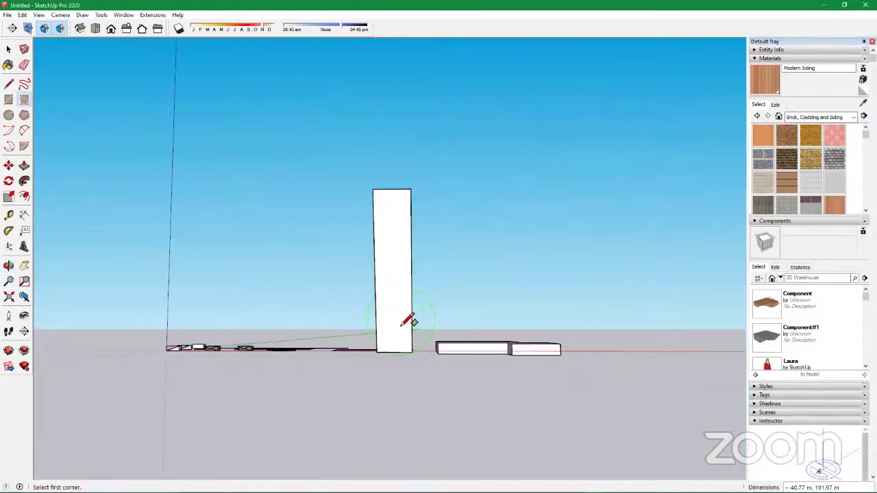
{"action": "middle_click_drag", "start_coordinate": [408, 320], "coordinate": [691, 366]}
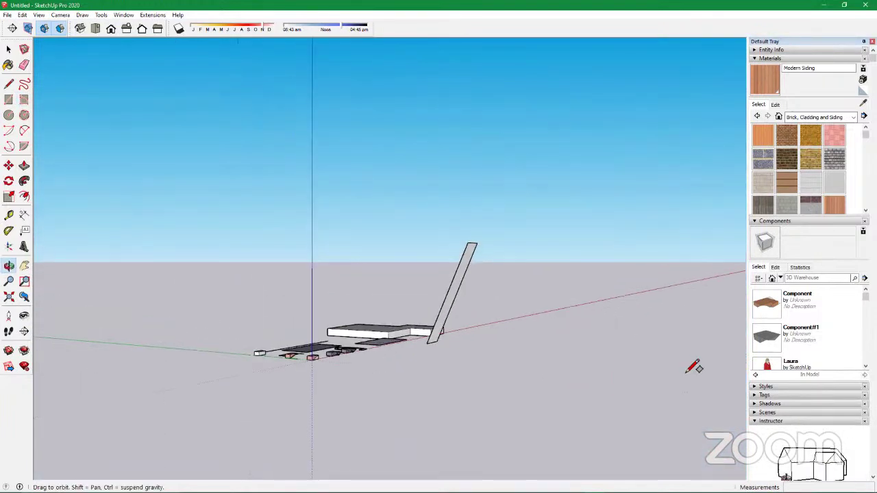
{"action": "middle_click_drag", "start_coordinate": [429, 348], "coordinate": [450, 368]}
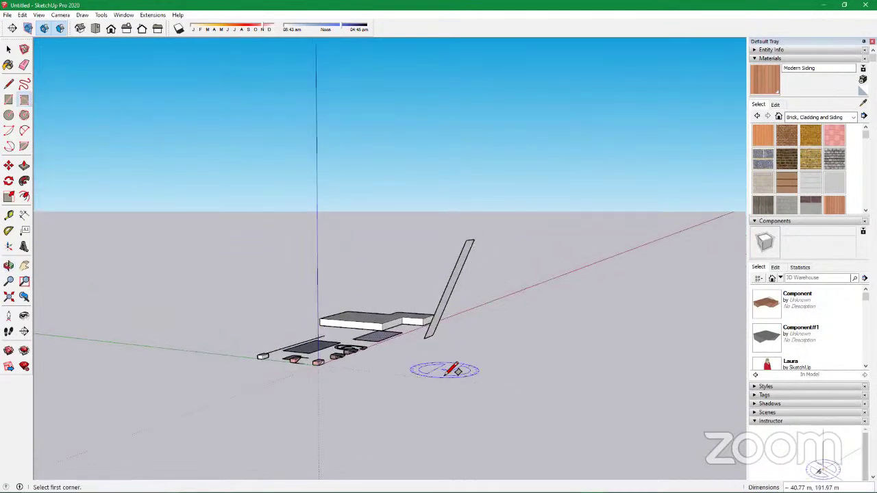
{"action": "scroll", "coordinate": [282, 314], "scroll_direction": "down", "scroll_amount": 3}
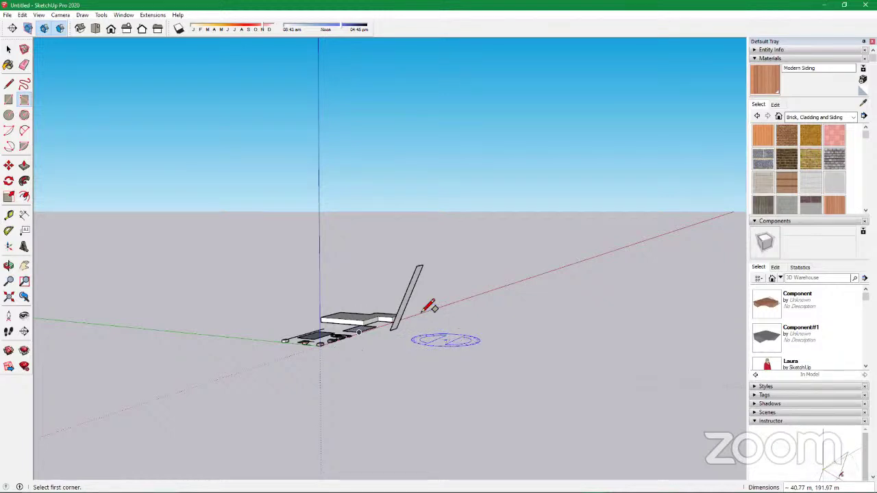
Draw a flat rotated rectangle about 88 by 121 m on the ground in front of the tilted one
{"action": "scroll", "coordinate": [431, 305], "scroll_direction": "down", "scroll_amount": 3}
{"action": "key", "text": "o"}
{"action": "left_click_drag", "start_coordinate": [392, 368], "coordinate": [296, 374]}
{"action": "key", "text": "r"}
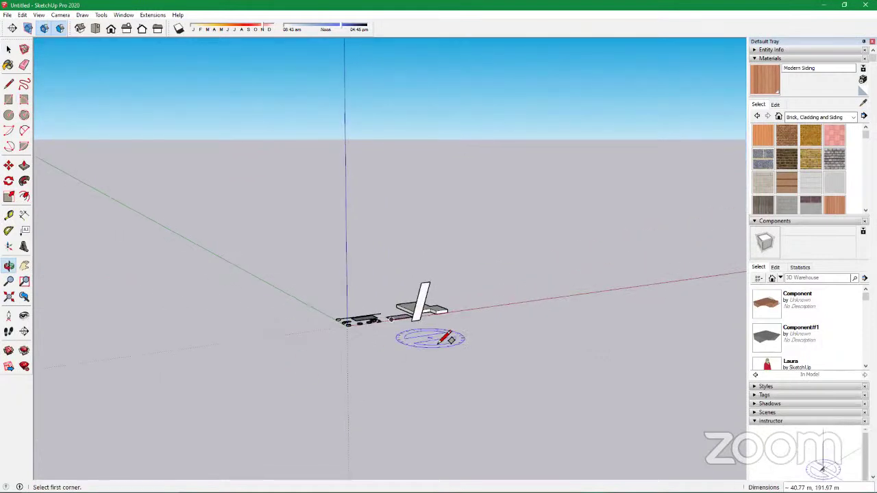
{"action": "scroll", "coordinate": [427, 339], "scroll_direction": "up", "scroll_amount": 4}
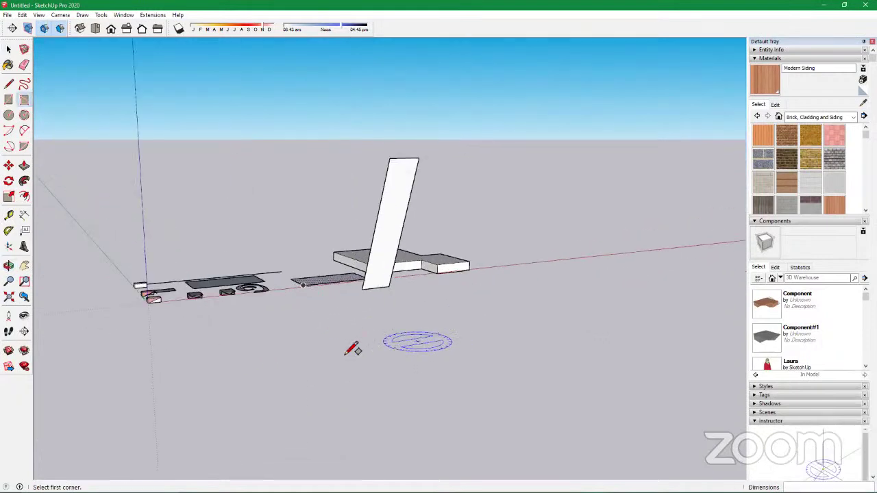
{"action": "scroll", "coordinate": [352, 349], "scroll_direction": "up", "scroll_amount": 1}
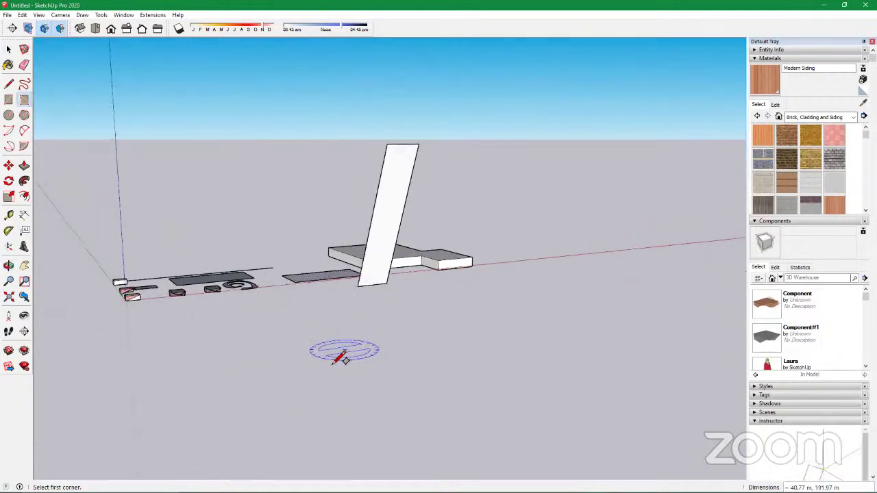
{"action": "left_click", "coordinate": [298, 360]}
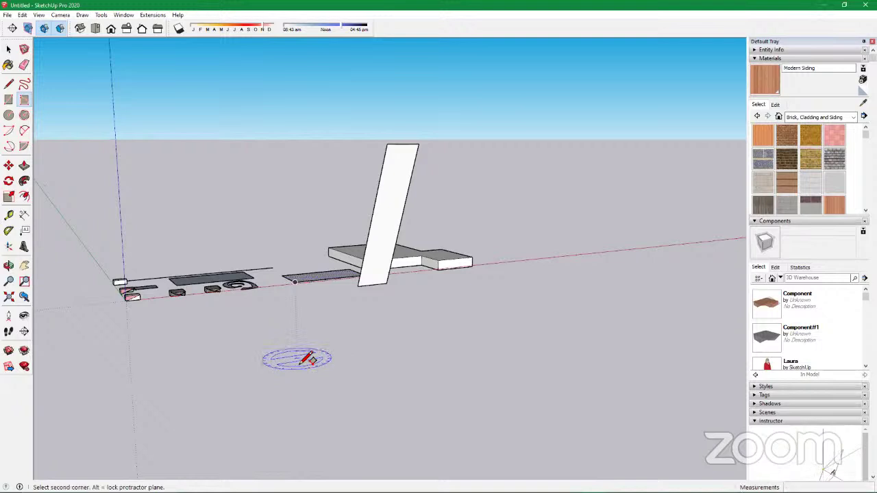
{"action": "left_click", "coordinate": [357, 352]}
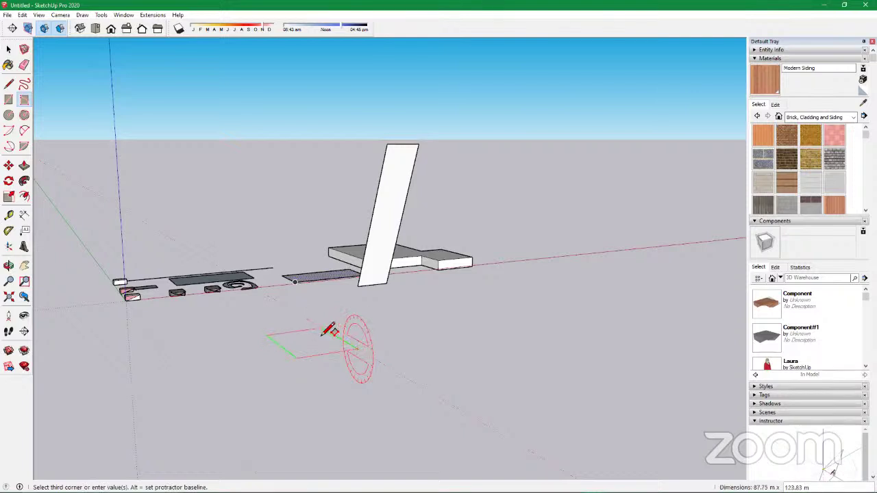
{"action": "left_click", "coordinate": [326, 333]}
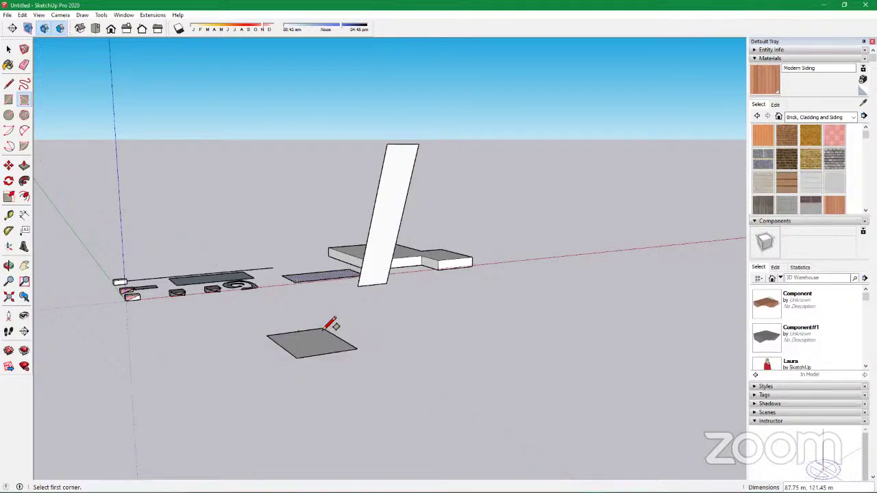
Draw a second tilted rotated rectangle about 223 by 72 m at about 54°, beside the flat rectangle and skewed to the axes
{"action": "scroll", "coordinate": [322, 335], "scroll_direction": "up", "scroll_amount": 2}
{"action": "scroll", "coordinate": [328, 335], "scroll_direction": "up", "scroll_amount": 3}
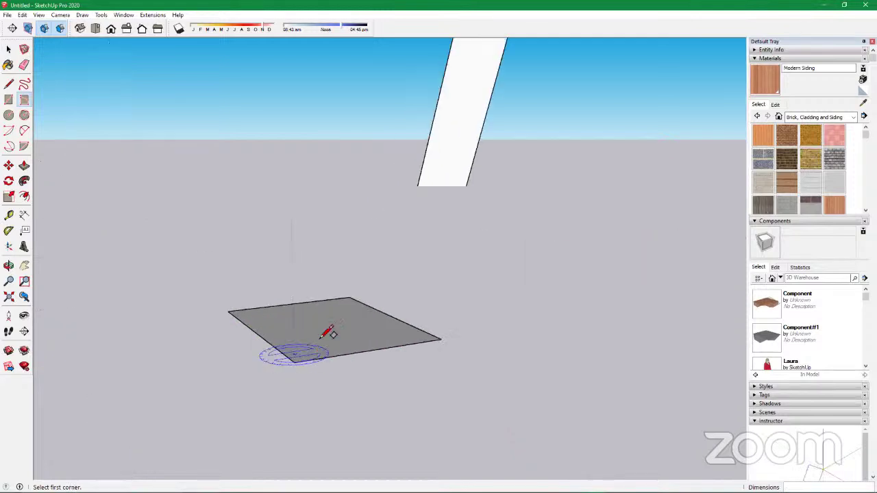
{"action": "scroll", "coordinate": [328, 333], "scroll_direction": "down", "scroll_amount": 3}
{"action": "scroll", "coordinate": [326, 333], "scroll_direction": "down", "scroll_amount": 2}
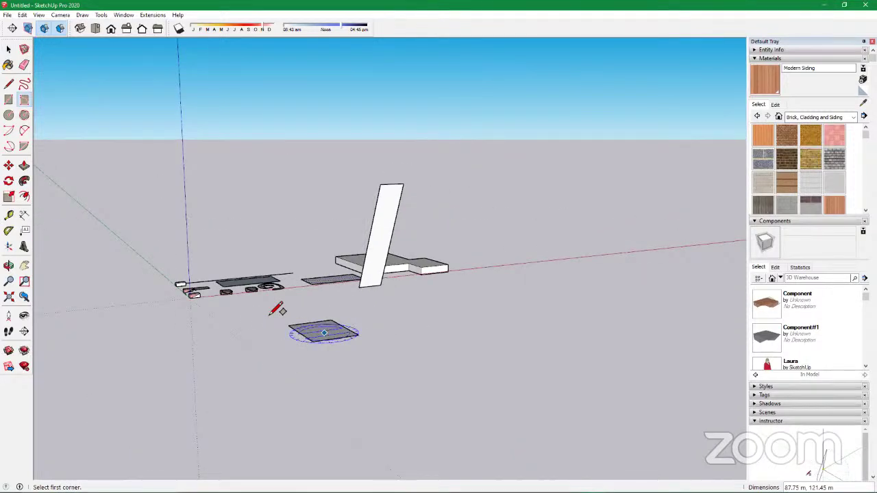
{"action": "scroll", "coordinate": [164, 311], "scroll_direction": "down", "scroll_amount": 1}
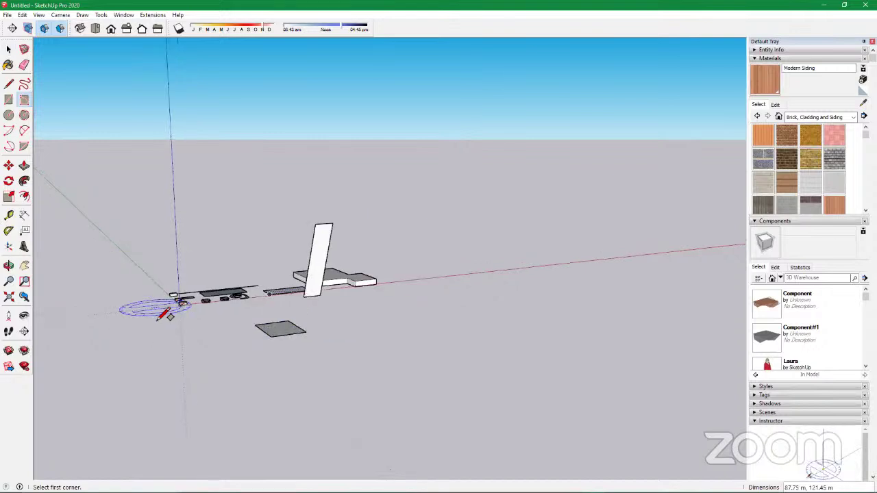
{"action": "left_click", "coordinate": [337, 368]}
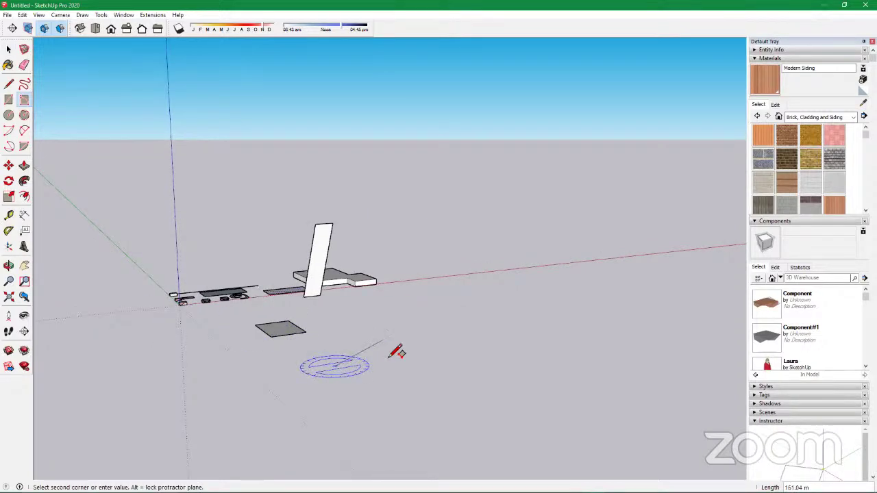
{"action": "left_click", "coordinate": [396, 327]}
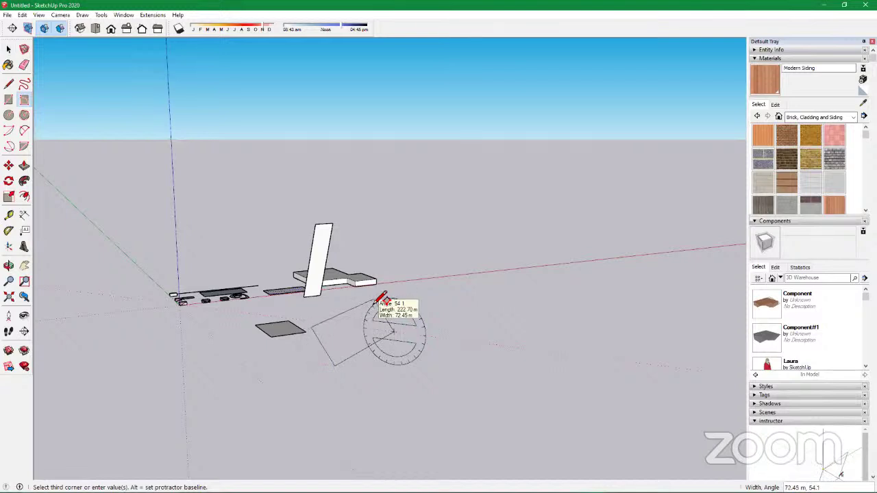
{"action": "left_click", "coordinate": [381, 299]}
Draw a circle with a radius of about 288 m on the ground beside the second tilted rectangle
{"action": "scroll", "coordinate": [333, 357], "scroll_direction": "up", "scroll_amount": 3}
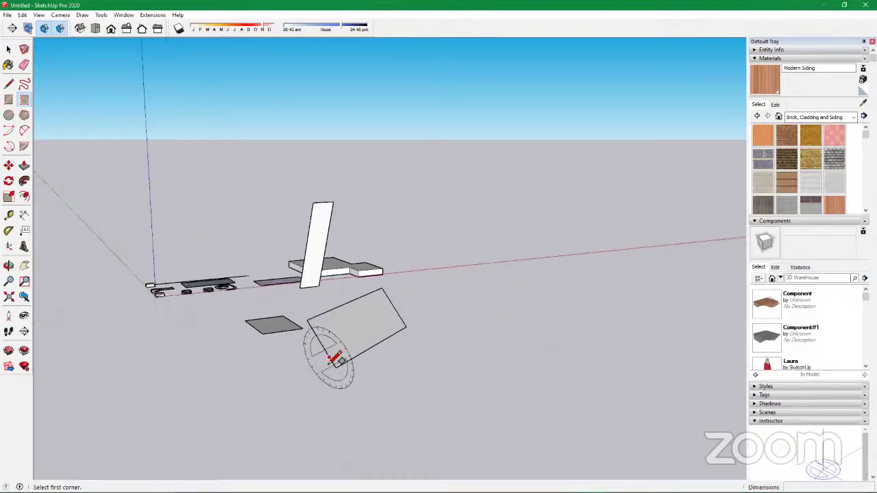
{"action": "middle_click_drag", "start_coordinate": [519, 309], "coordinate": [319, 358]}
{"action": "scroll", "coordinate": [313, 359], "scroll_direction": "down", "scroll_amount": 3}
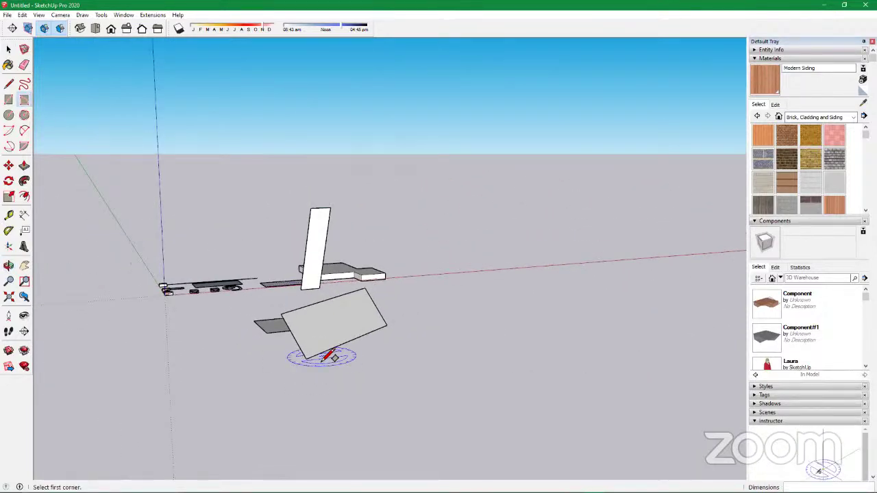
{"action": "scroll", "coordinate": [305, 342], "scroll_direction": "down", "scroll_amount": 2}
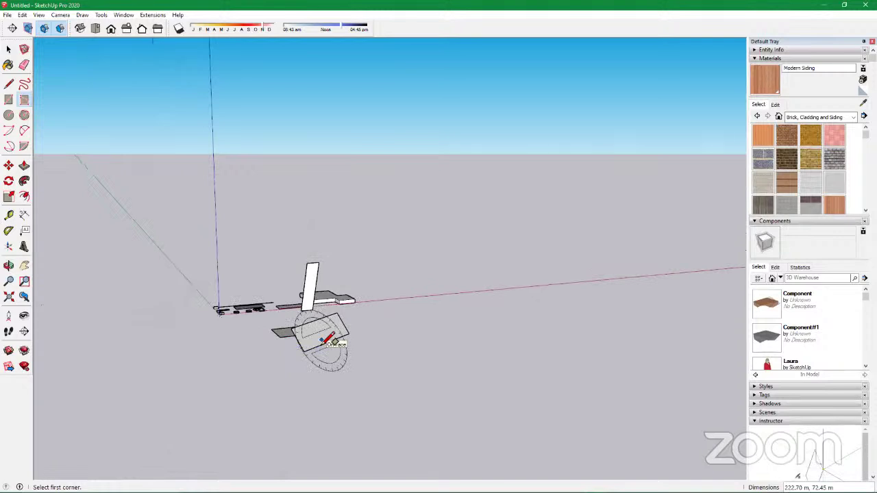
{"action": "scroll", "coordinate": [329, 340], "scroll_direction": "down", "scroll_amount": 1}
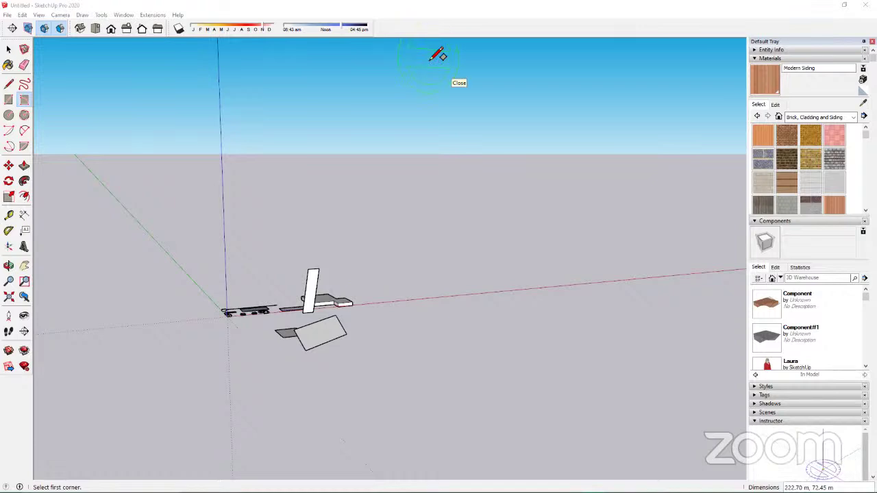
{"action": "left_click", "coordinate": [8, 118]}
{"action": "left_click", "coordinate": [399, 359]}
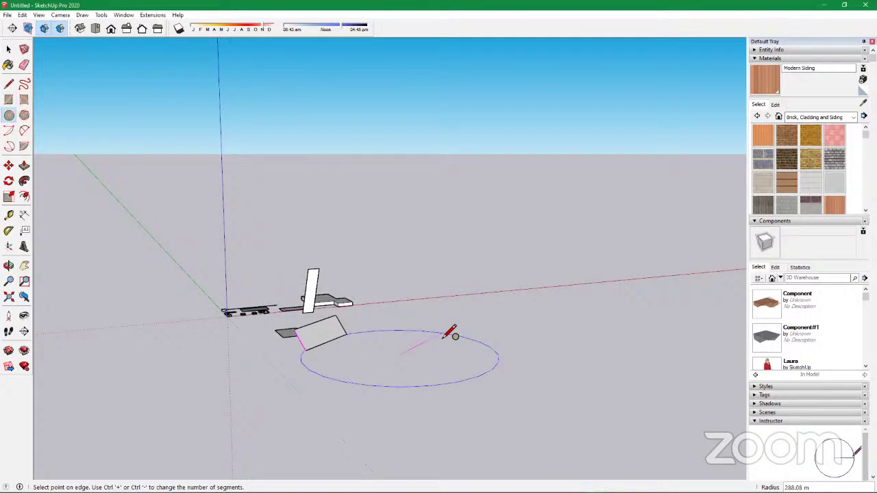
{"action": "left_click", "coordinate": [445, 337]}
Draw an 8-sided polygon with an inscribed radius of about 357 m on the ground beyond the circle
{"action": "scroll", "coordinate": [264, 324], "scroll_direction": "down", "scroll_amount": 2}
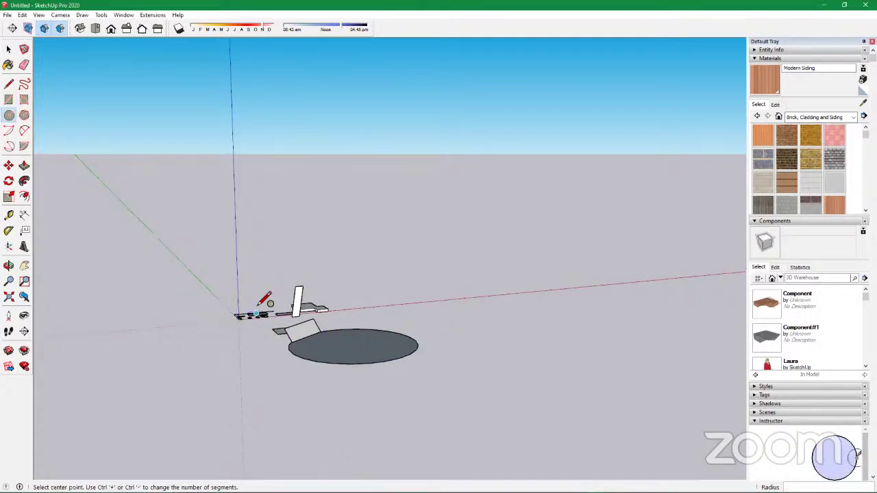
{"action": "left_click", "coordinate": [23, 117]}
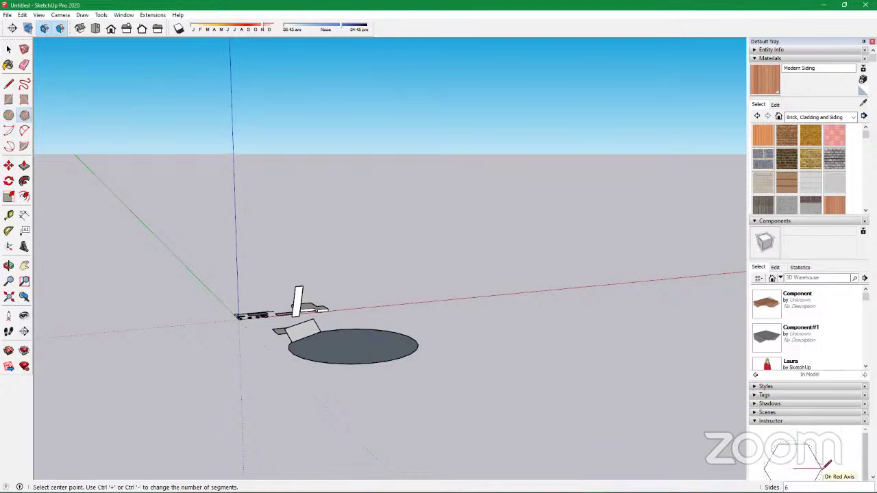
{"action": "scroll", "coordinate": [519, 354], "scroll_direction": "down", "scroll_amount": 2}
{"action": "scroll", "coordinate": [521, 354], "scroll_direction": "up", "scroll_amount": 3}
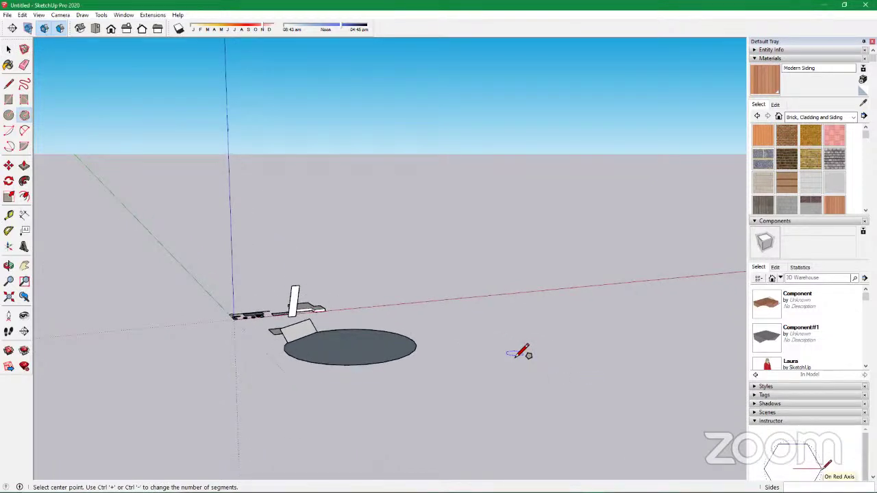
{"action": "scroll", "coordinate": [520, 354], "scroll_direction": "up", "scroll_amount": 1}
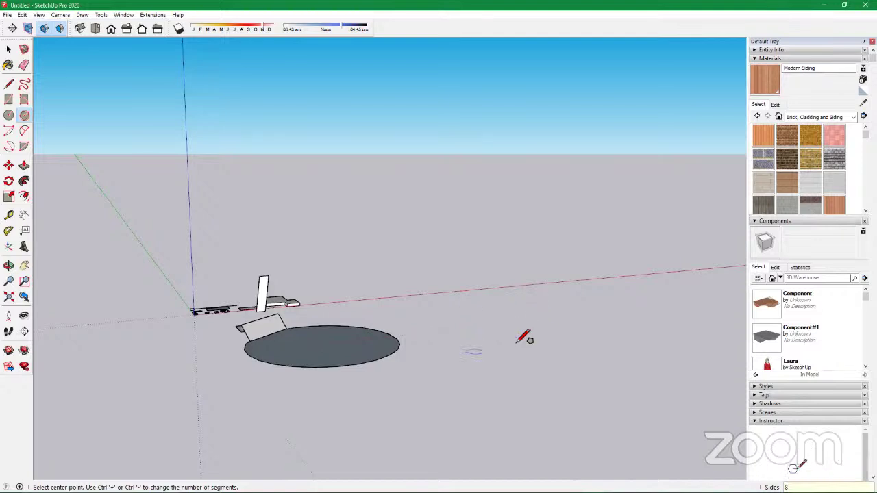
{"action": "left_click", "coordinate": [521, 340]}
{"action": "left_click", "coordinate": [552, 319]}
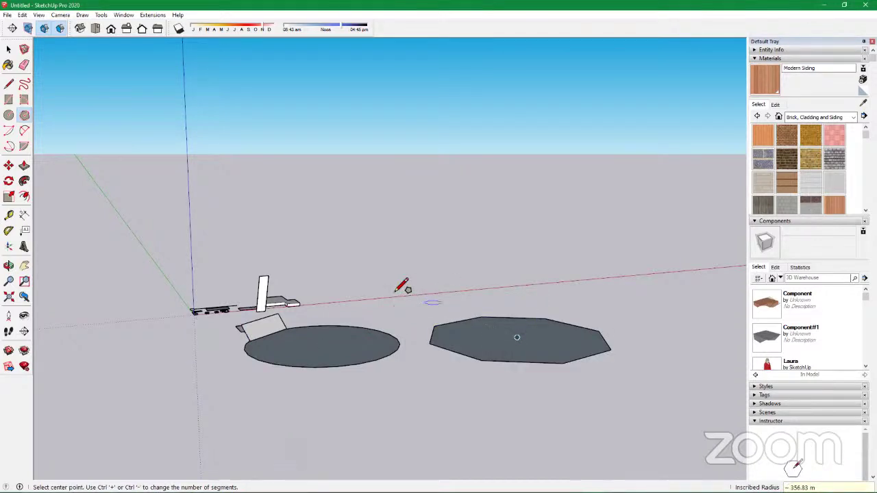
Draw a centre-point arc with a radius of about 298 m and a sweep of about 98° on the ground in front of the circle
{"action": "scroll", "coordinate": [405, 286], "scroll_direction": "down", "scroll_amount": 3}
{"action": "middle_click_drag", "start_coordinate": [401, 394], "coordinate": [452, 360]}
{"action": "scroll", "coordinate": [460, 360], "scroll_direction": "up", "scroll_amount": 3}
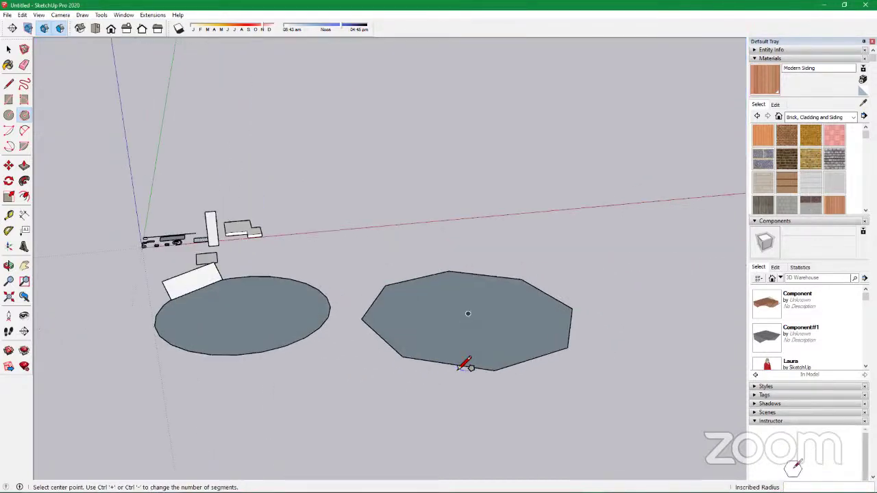
{"action": "scroll", "coordinate": [180, 197], "scroll_direction": "down", "scroll_amount": 3}
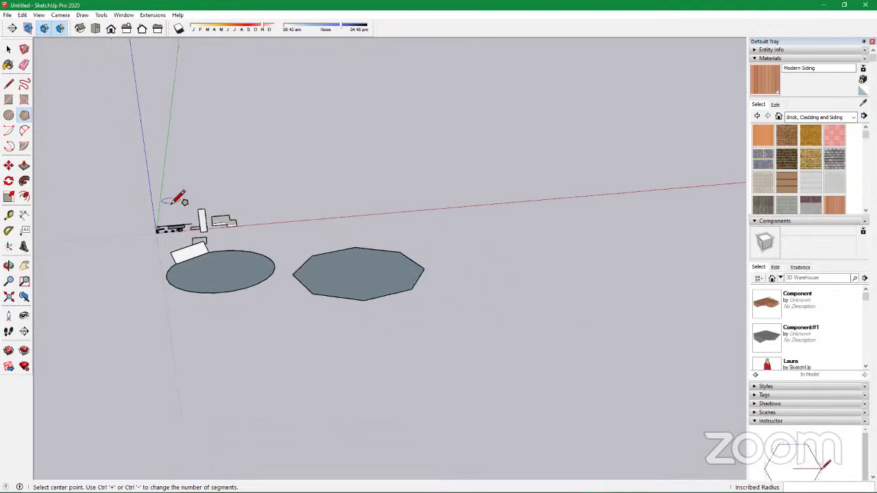
{"action": "left_click", "coordinate": [8, 131]}
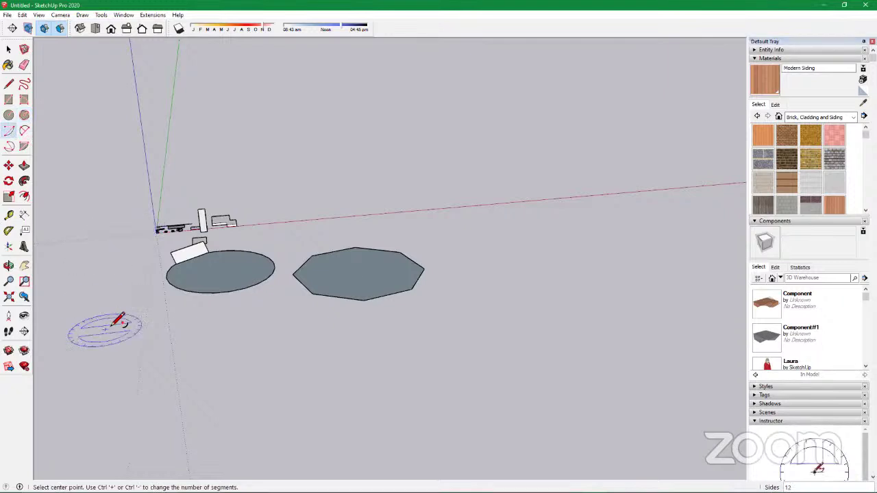
{"action": "left_click", "coordinate": [127, 347]}
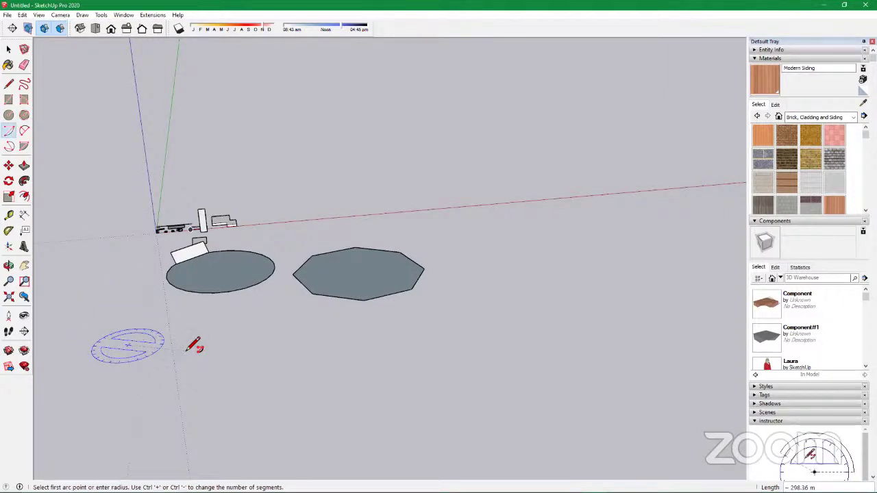
{"action": "left_click", "coordinate": [190, 351]}
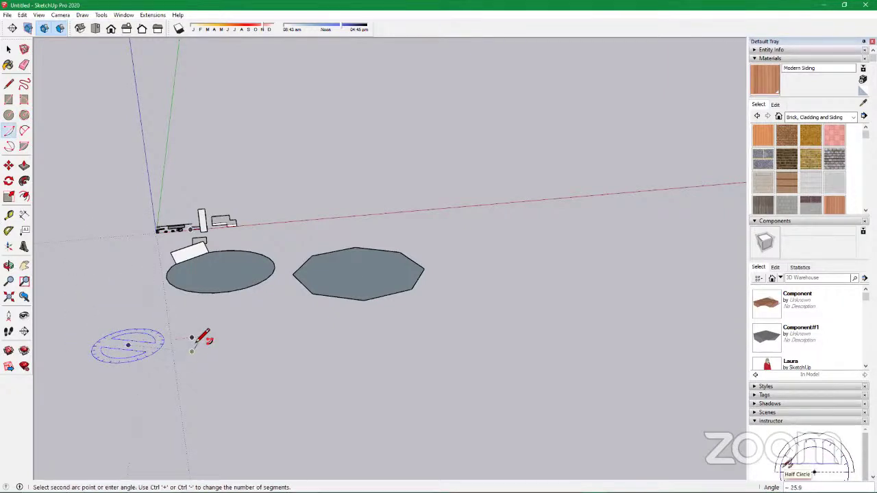
{"action": "left_click", "coordinate": [155, 313]}
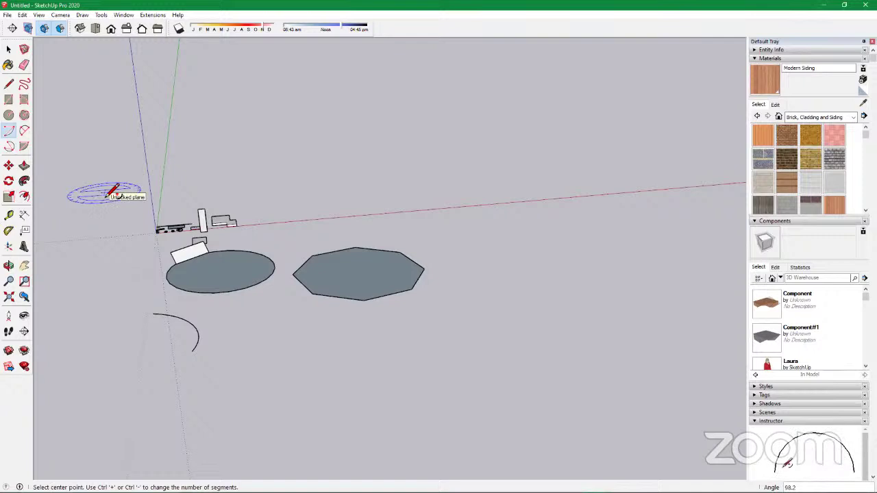
Offset the octagon's outline inward by 10 m
{"action": "left_click", "coordinate": [24, 197]}
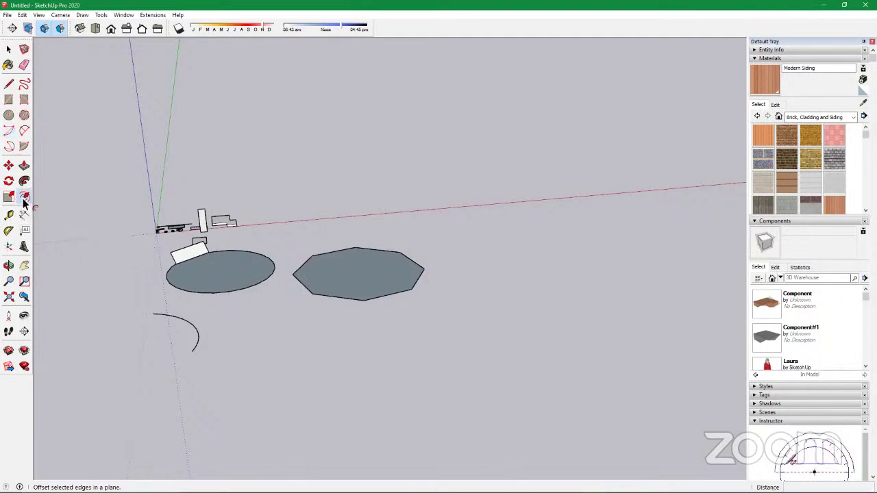
{"action": "scroll", "coordinate": [329, 311], "scroll_direction": "up", "scroll_amount": 5}
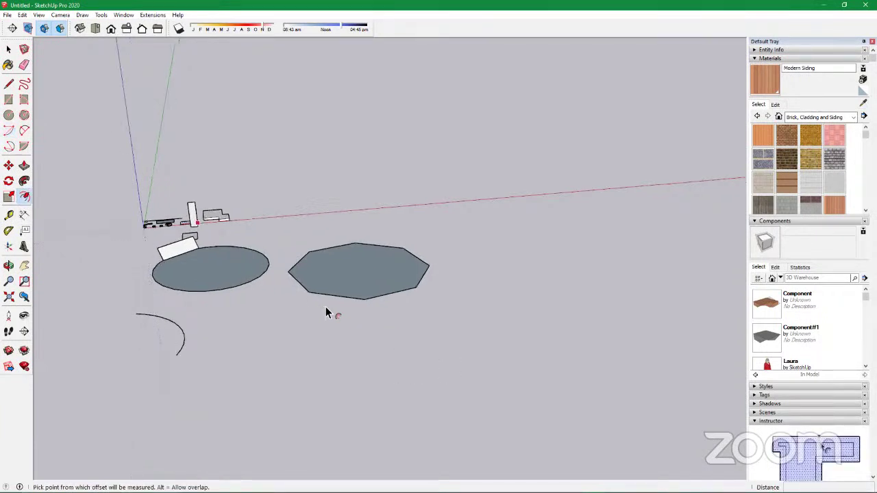
{"action": "left_click", "coordinate": [411, 269]}
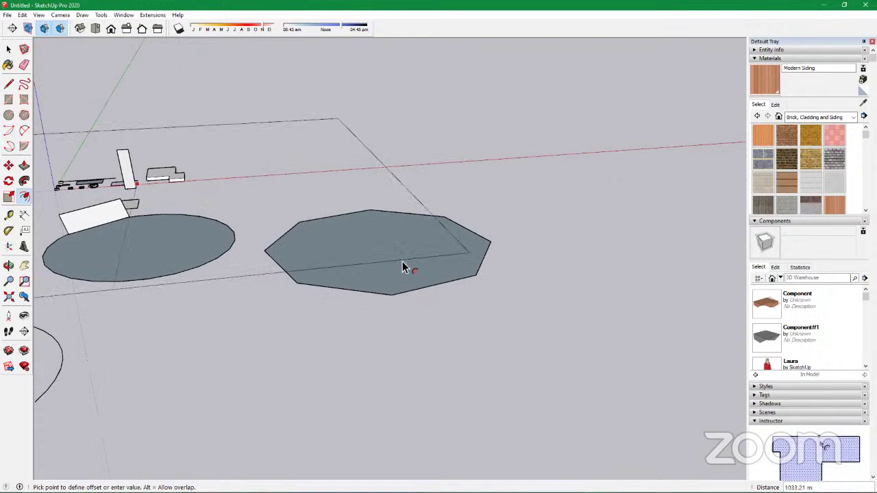
{"action": "key", "text": "Escape"}
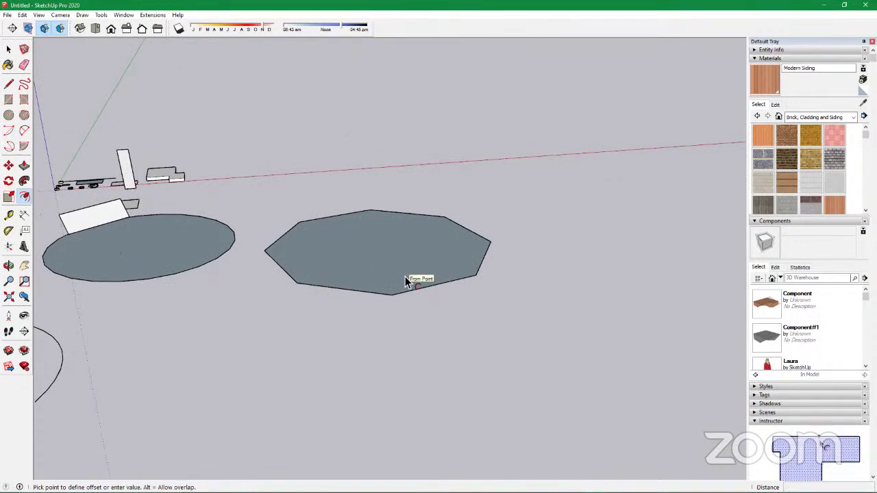
{"action": "left_click", "coordinate": [350, 275]}
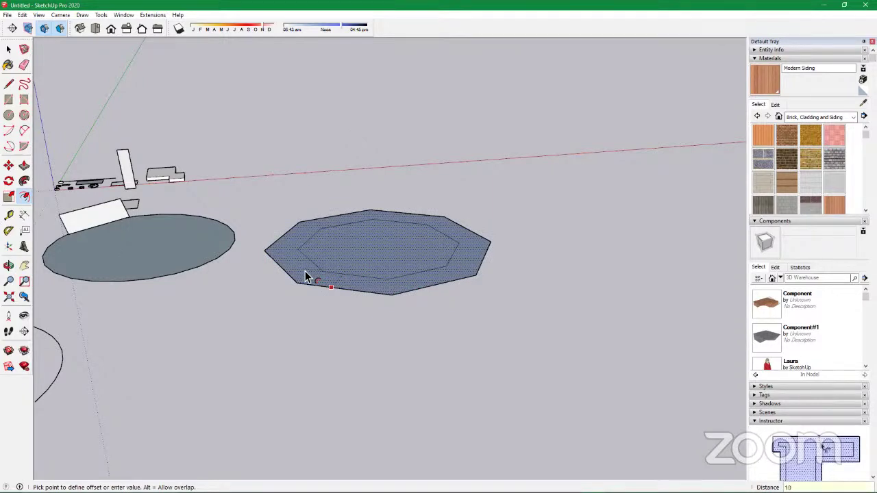
{"action": "type", "text": "m"}
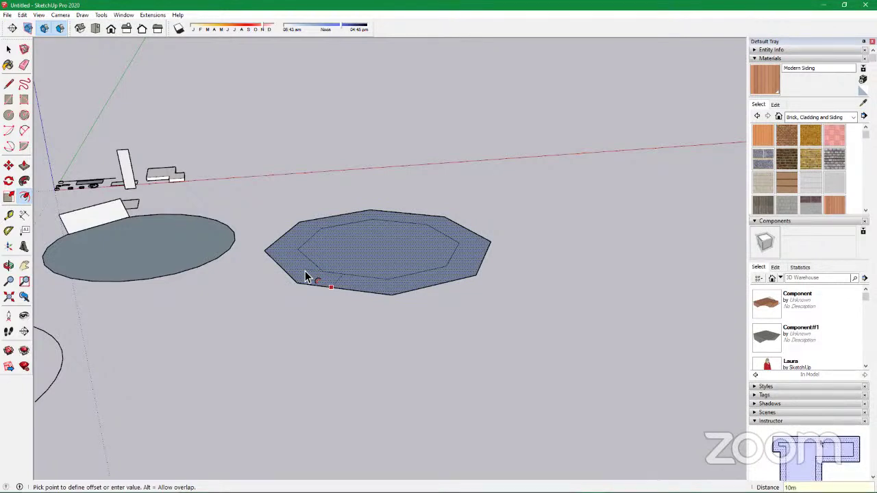
{"action": "key", "text": "Return"}
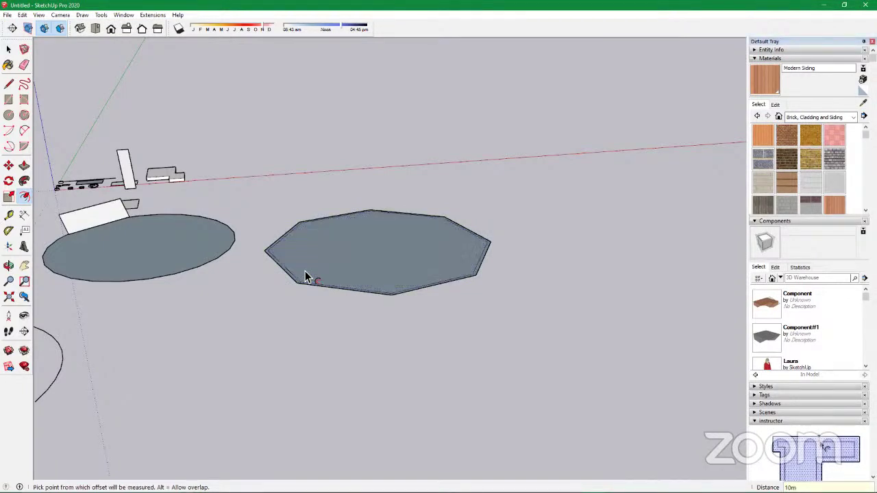
Push/Pull the narrow border face of the octagon up about 74 m to form a surrounding wall
{"action": "scroll", "coordinate": [297, 282], "scroll_direction": "up", "scroll_amount": 5}
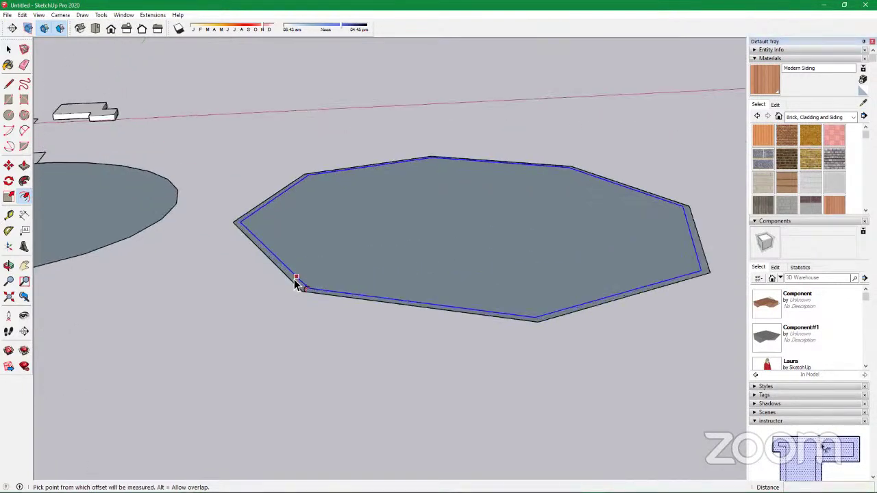
{"action": "left_click", "coordinate": [24, 165]}
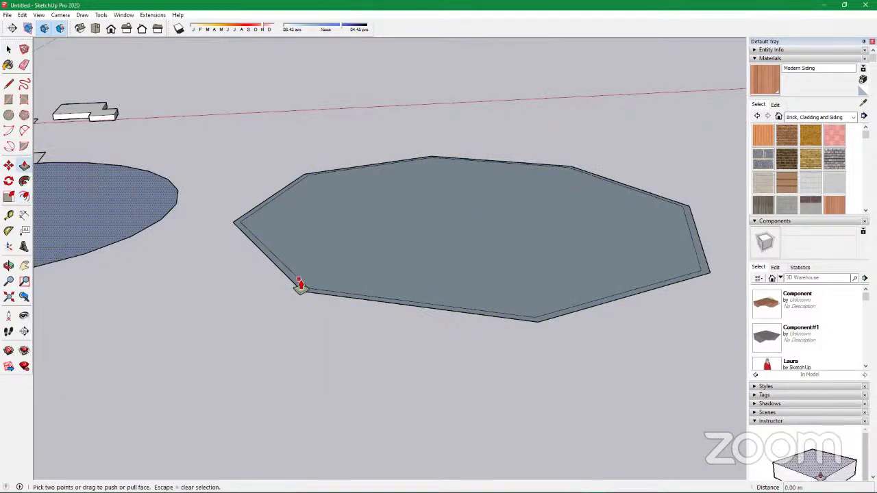
{"action": "scroll", "coordinate": [299, 284], "scroll_direction": "up", "scroll_amount": 3}
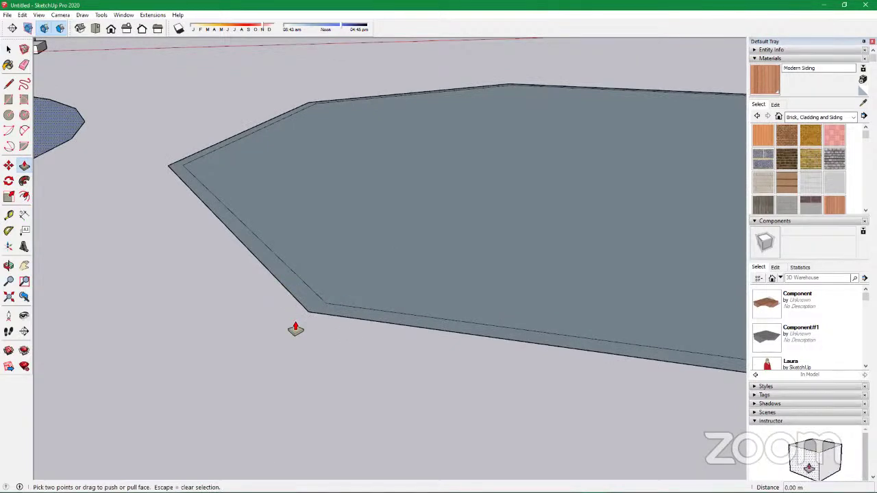
{"action": "left_click", "coordinate": [299, 297]}
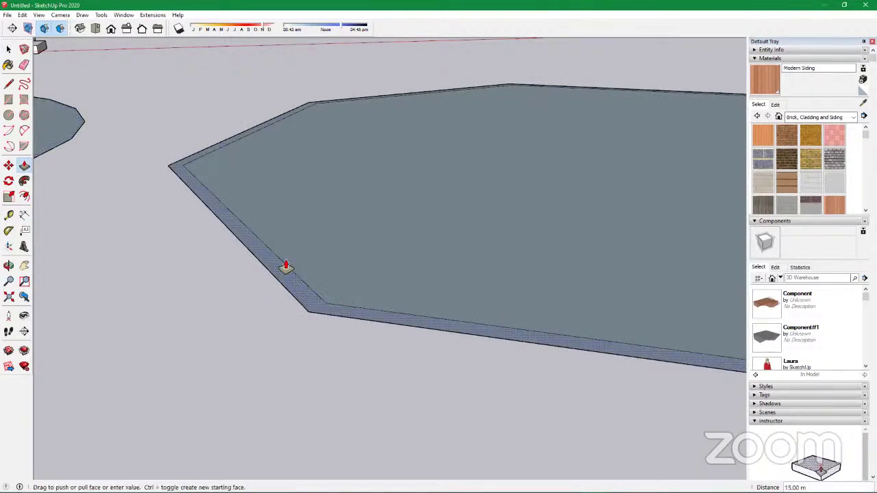
{"action": "scroll", "coordinate": [286, 265], "scroll_direction": "down", "scroll_amount": 5}
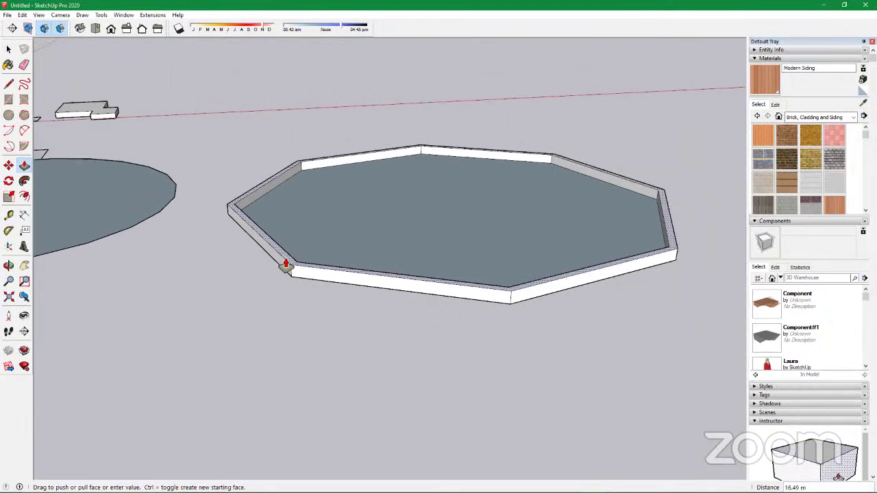
{"action": "left_click", "coordinate": [290, 223]}
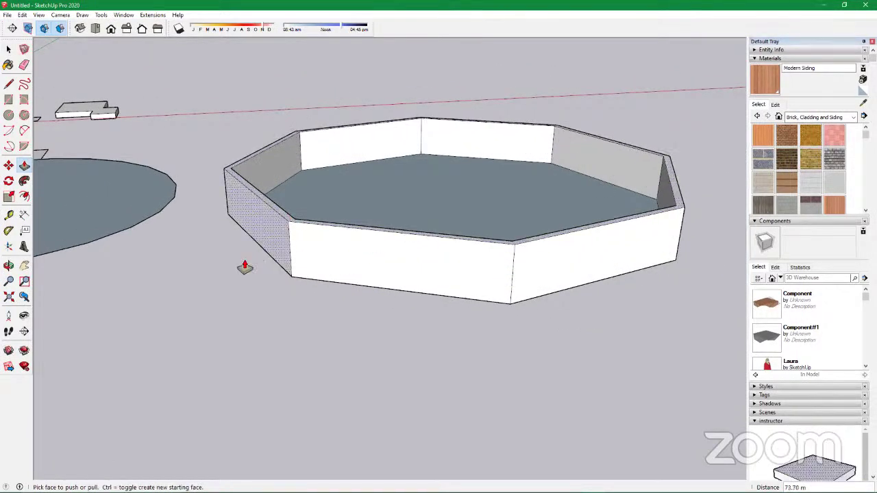
Copy the floor face inside the octagonal wall straight up by about 47 m as a water surface
{"action": "scroll", "coordinate": [241, 274], "scroll_direction": "down", "scroll_amount": 2}
{"action": "scroll", "coordinate": [241, 273], "scroll_direction": "down", "scroll_amount": 2}
{"action": "middle_click_drag", "start_coordinate": [411, 255], "coordinate": [153, 343]}
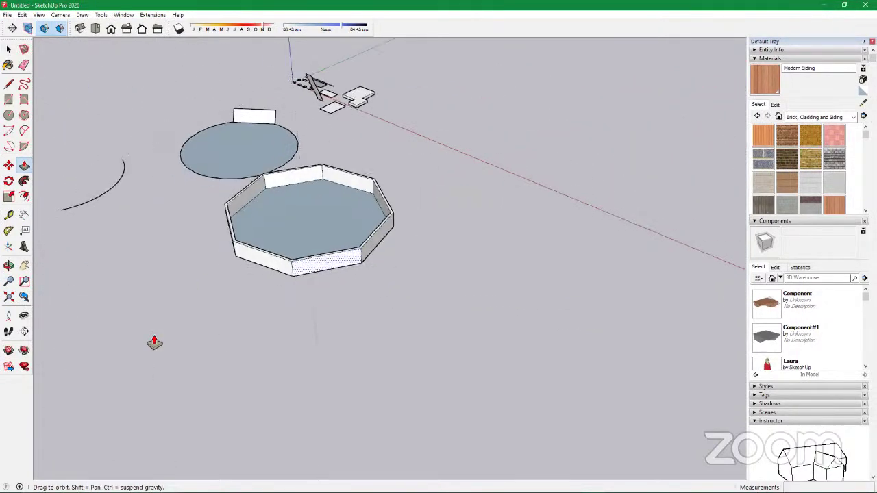
{"action": "scroll", "coordinate": [261, 214], "scroll_direction": "up", "scroll_amount": 5}
{"action": "key", "text": "space"}
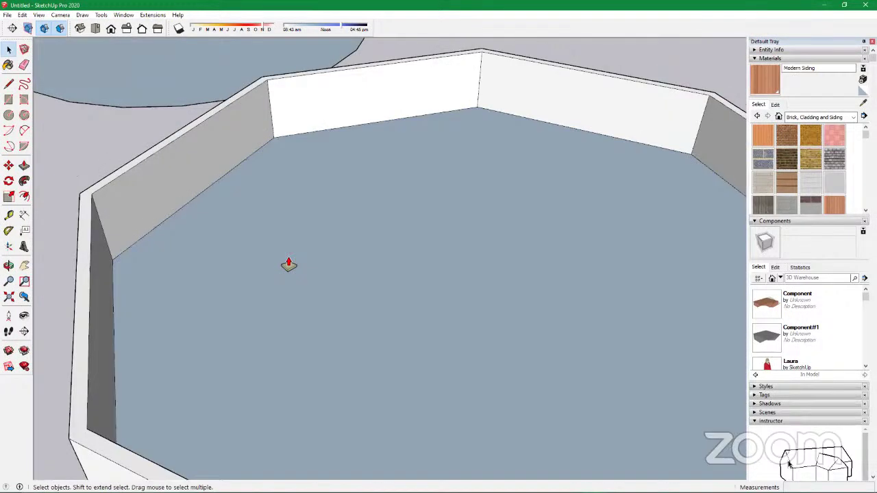
{"action": "key", "text": "m"}
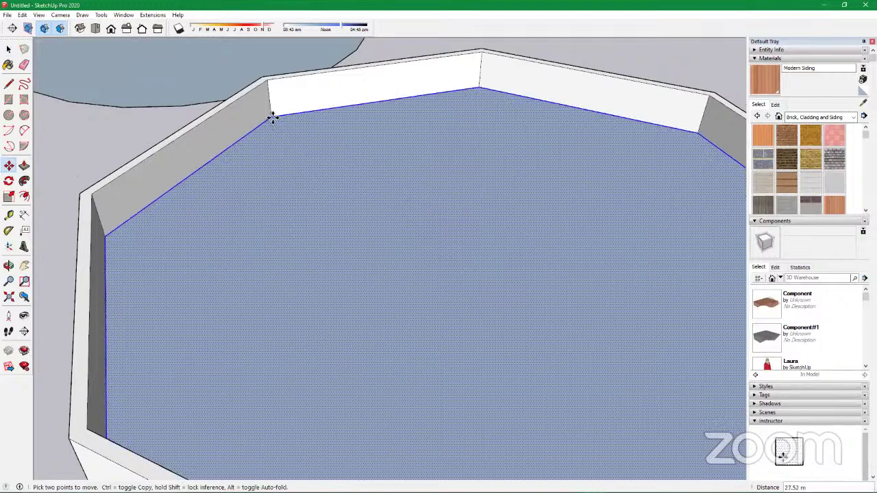
{"action": "key", "text": "ctrl"}
{"action": "left_click", "coordinate": [274, 128]}
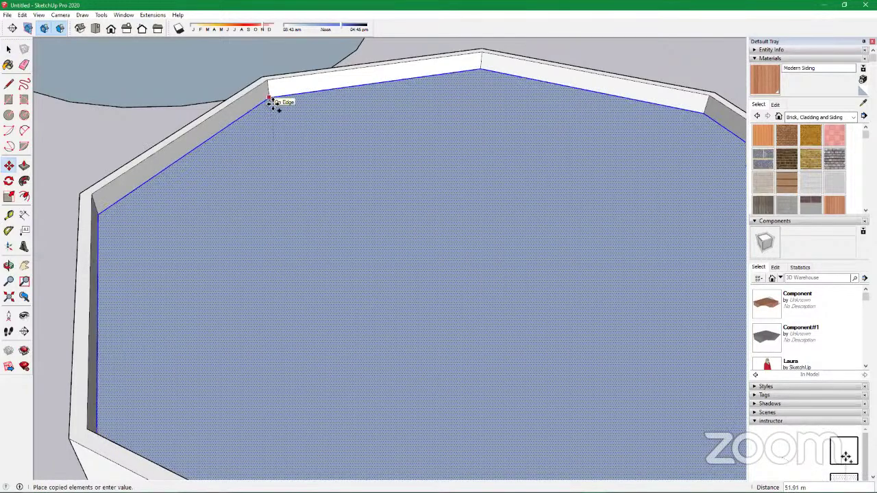
{"action": "left_click", "coordinate": [295, 124]}
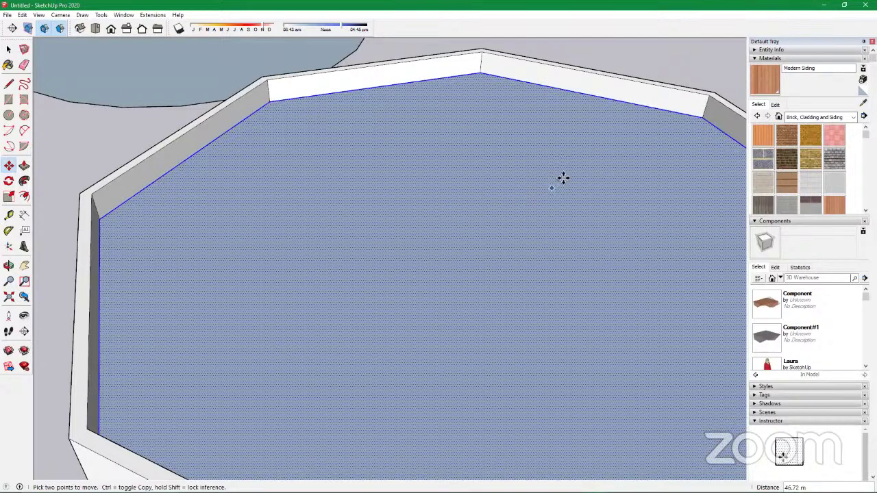
Paint the raised octagonal face with Water Sparkling from the Water materials and clear the selection
{"action": "left_click", "coordinate": [853, 117]}
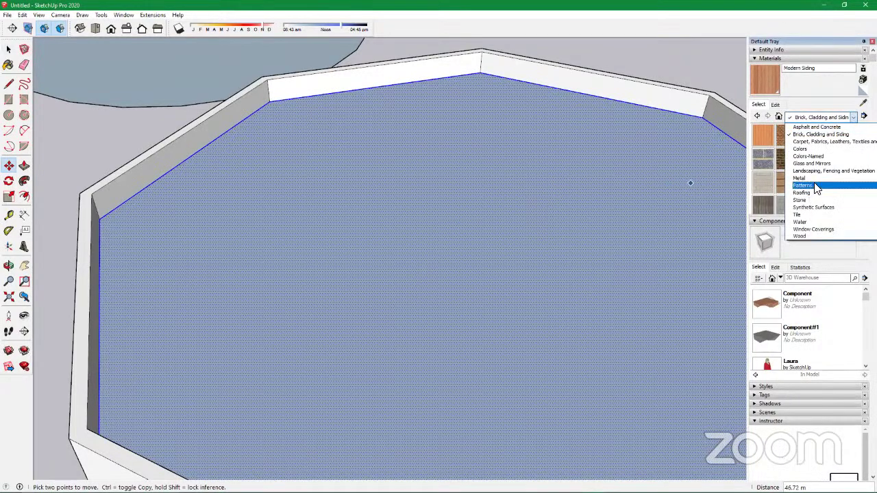
{"action": "left_click", "coordinate": [814, 222]}
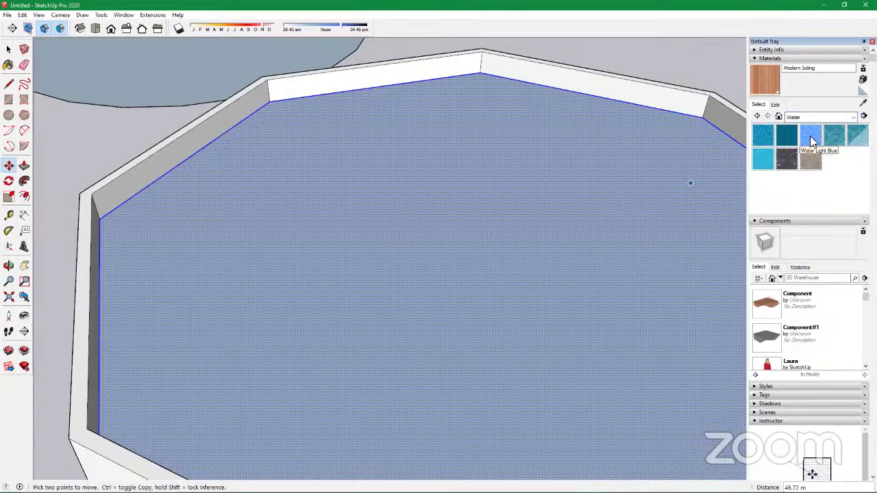
{"action": "left_click", "coordinate": [810, 136]}
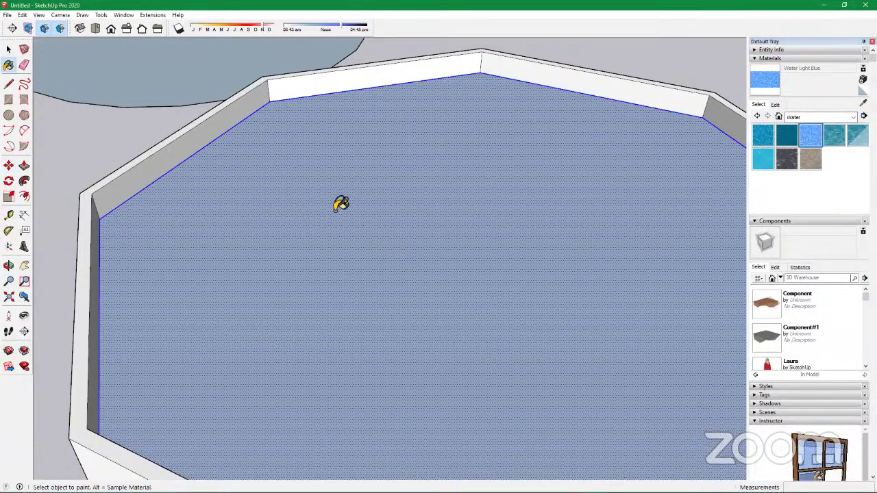
{"action": "left_click", "coordinate": [764, 159]}
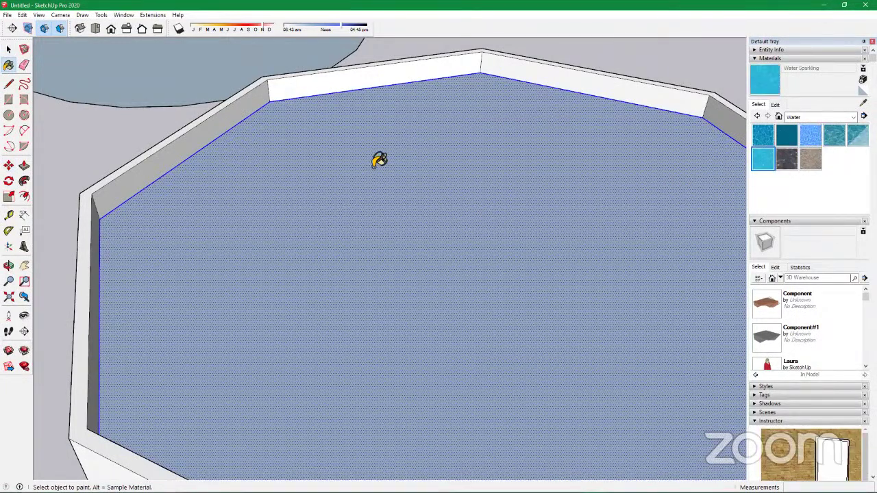
{"action": "scroll", "coordinate": [380, 161], "scroll_direction": "down", "scroll_amount": 5}
{"action": "left_click", "coordinate": [472, 198]}
{"action": "scroll", "coordinate": [414, 176], "scroll_direction": "up", "scroll_amount": 2}
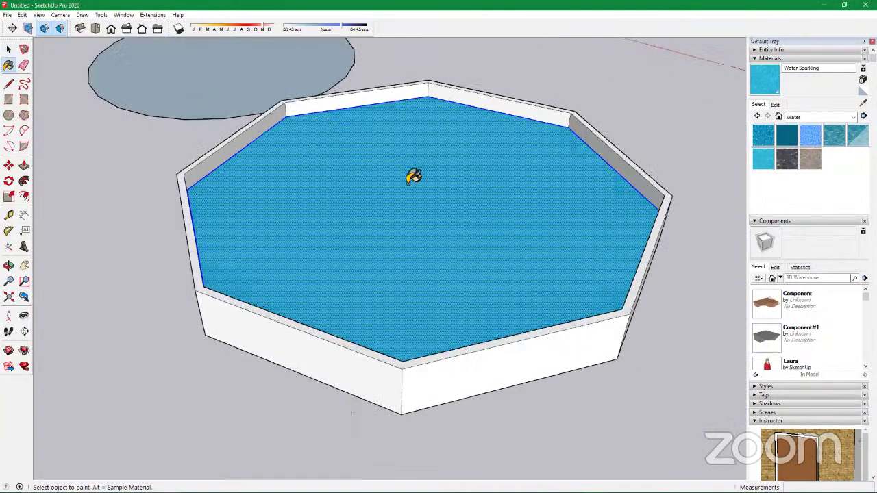
{"action": "scroll", "coordinate": [414, 177], "scroll_direction": "down", "scroll_amount": 3}
{"action": "key", "text": "space"}
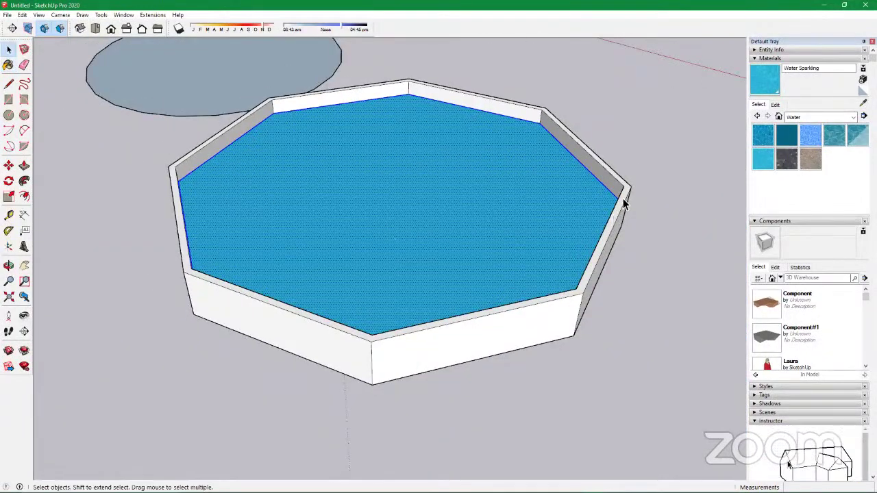
{"action": "left_click", "coordinate": [637, 132]}
Repaint the raised octagonal water surface with the Water Light Blue material
{"action": "scroll", "coordinate": [350, 238], "scroll_direction": "up", "scroll_amount": 5}
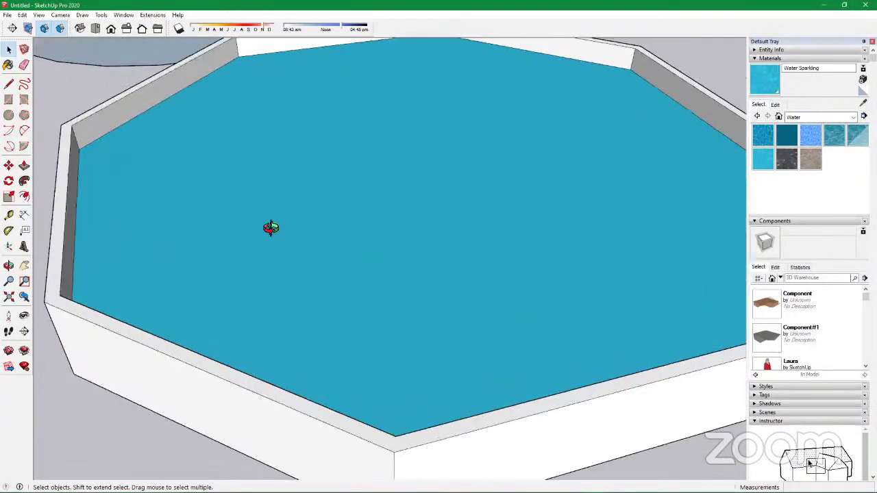
{"action": "middle_click_drag", "start_coordinate": [270, 227], "coordinate": [511, 283]}
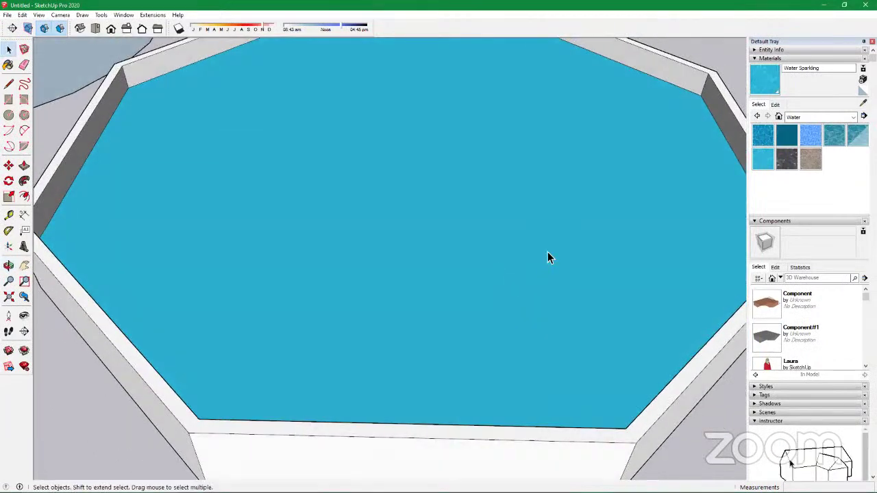
{"action": "scroll", "coordinate": [89, 245], "scroll_direction": "down", "scroll_amount": 3}
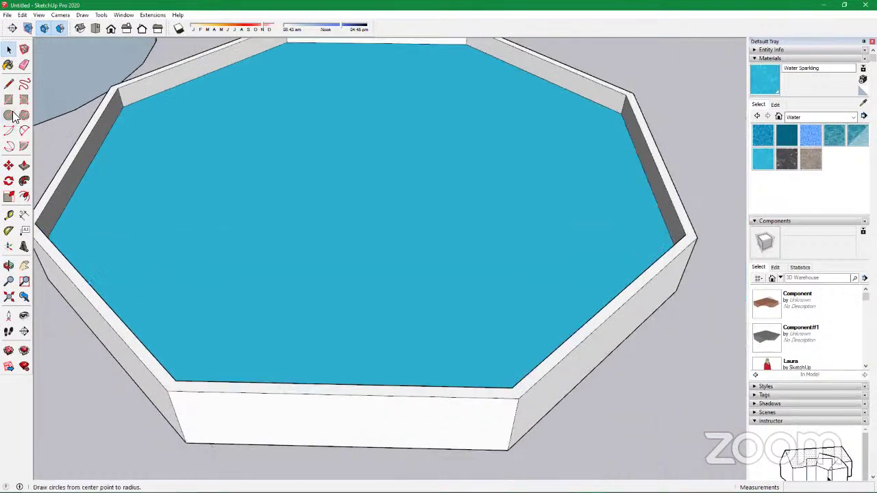
{"action": "left_click", "coordinate": [810, 135]}
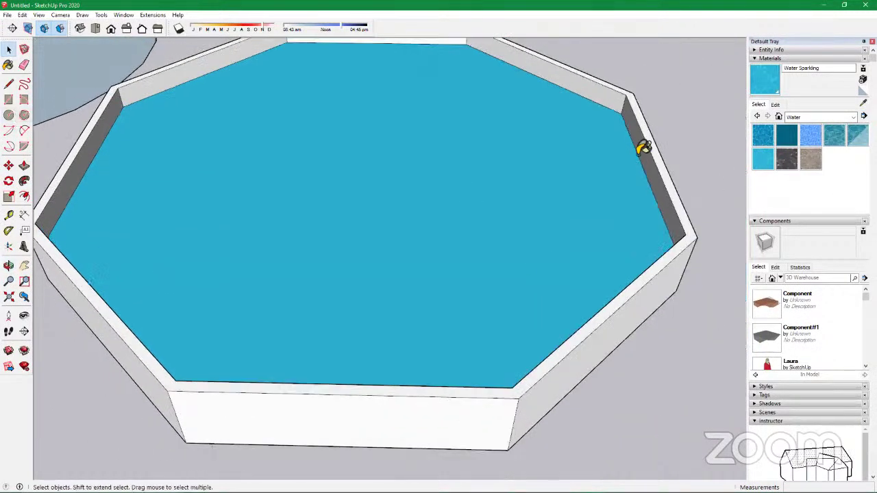
{"action": "left_click", "coordinate": [358, 220]}
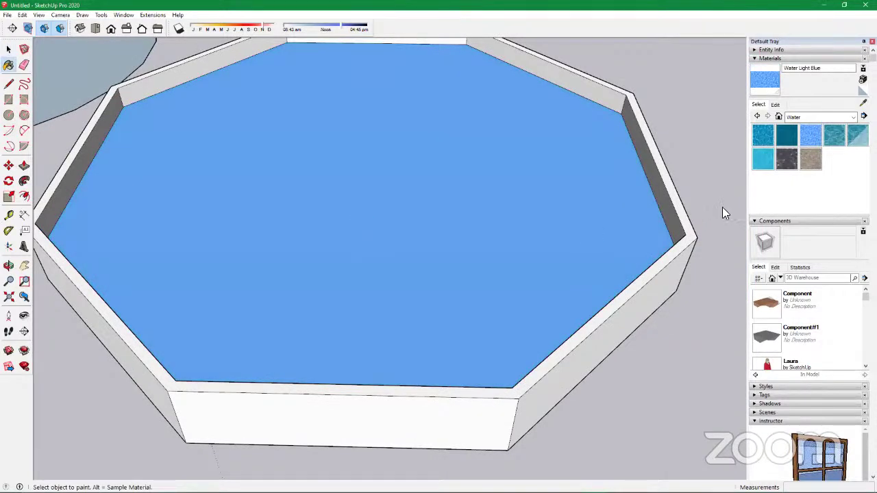
Repaint the octagonal water surface with the Water Pool material
{"action": "left_click", "coordinate": [842, 137]}
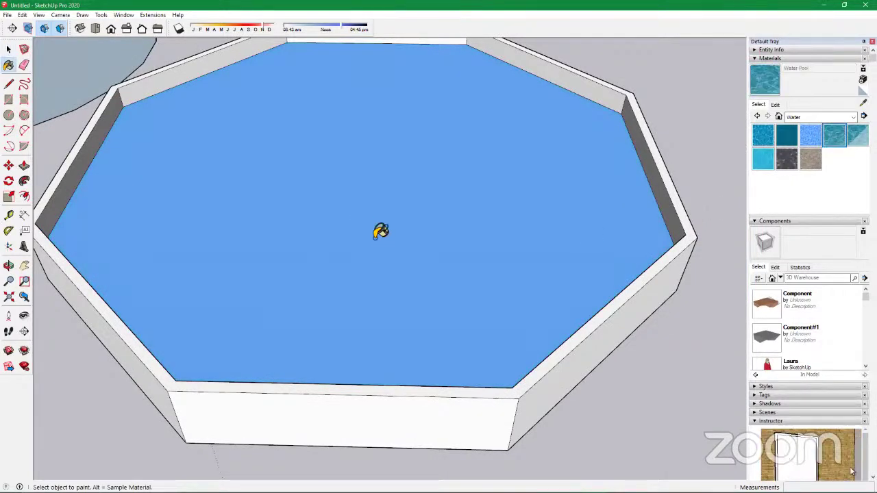
{"action": "left_click", "coordinate": [381, 231]}
{"action": "scroll", "coordinate": [409, 280], "scroll_direction": "down", "scroll_amount": 3}
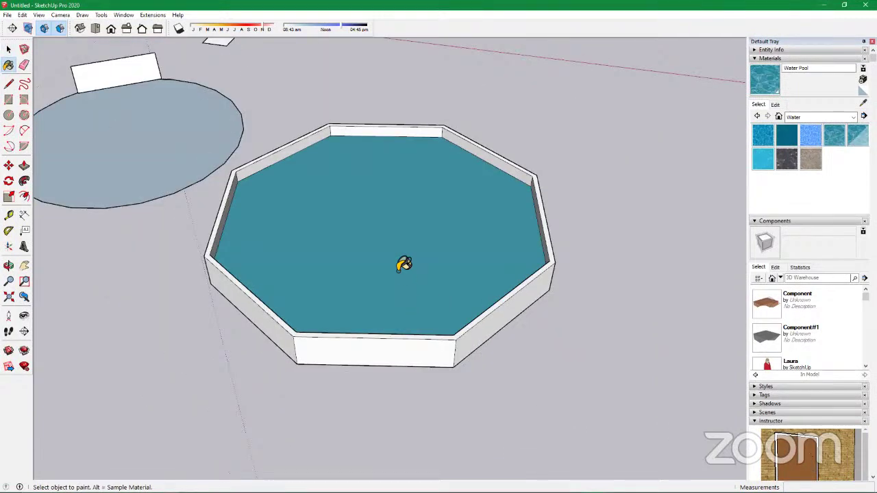
{"action": "mouse_move", "coordinate": [474, 274]}
{"action": "middle_mouse_down"}
{"action": "mouse_move", "coordinate": [552, 198]}
{"action": "mouse_move", "coordinate": [600, 172]}
{"action": "mouse_move", "coordinate": [431, 162]}
{"action": "mouse_move", "coordinate": [420, 172]}
{"action": "mouse_move", "coordinate": [434, 190]}
{"action": "mouse_move", "coordinate": [444, 178]}
{"action": "middle_mouse_up"}
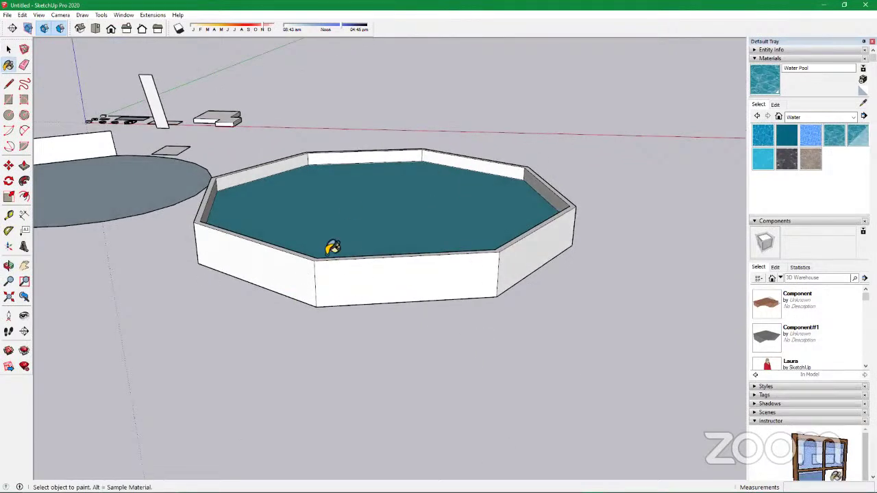
Examine the scale of the Water Pool texture up close on the octagonal water surface
{"action": "scroll", "coordinate": [333, 248], "scroll_direction": "up", "scroll_amount": 5}
{"action": "mouse_move", "coordinate": [333, 249]}
{"action": "middle_mouse_down"}
{"action": "mouse_move", "coordinate": [349, 226]}
{"action": "mouse_move", "coordinate": [356, 274]}
{"action": "mouse_move", "coordinate": [382, 247]}
{"action": "middle_mouse_up"}
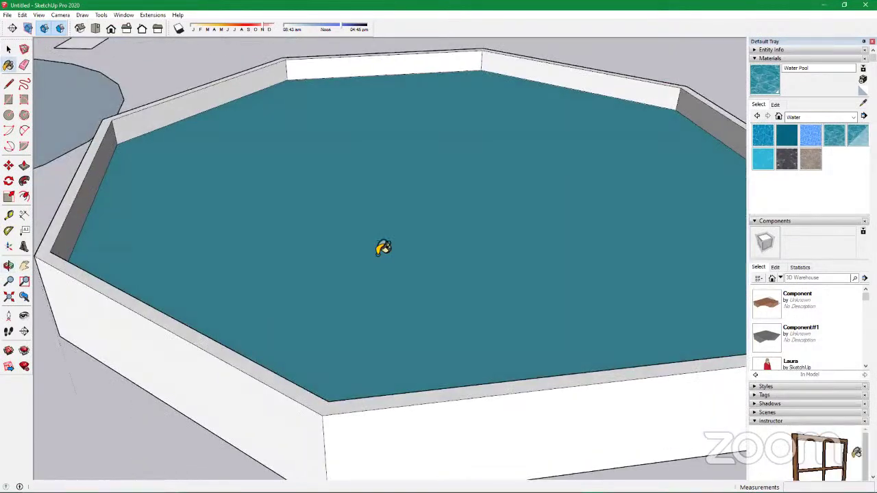
{"action": "scroll", "coordinate": [381, 247], "scroll_direction": "down", "scroll_amount": 5}
{"action": "scroll", "coordinate": [385, 241], "scroll_direction": "up", "scroll_amount": 3}
{"action": "scroll", "coordinate": [385, 241], "scroll_direction": "up", "scroll_amount": 5}
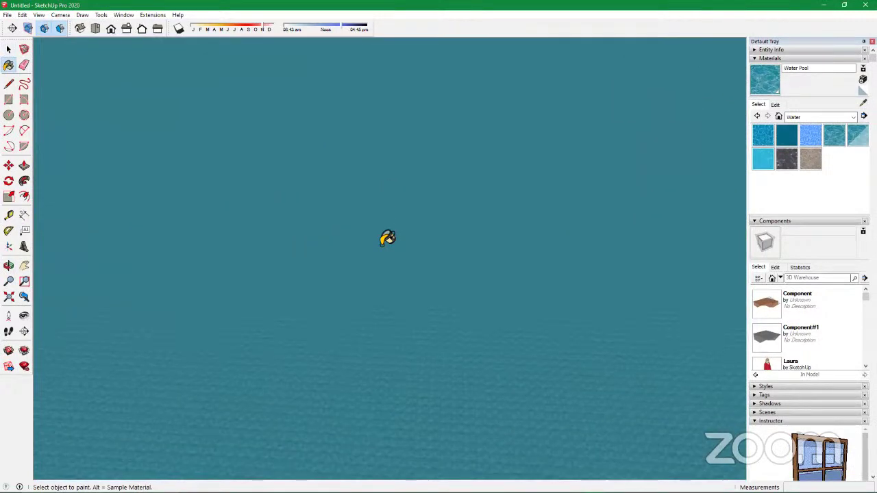
{"action": "scroll", "coordinate": [388, 238], "scroll_direction": "up", "scroll_amount": 8}
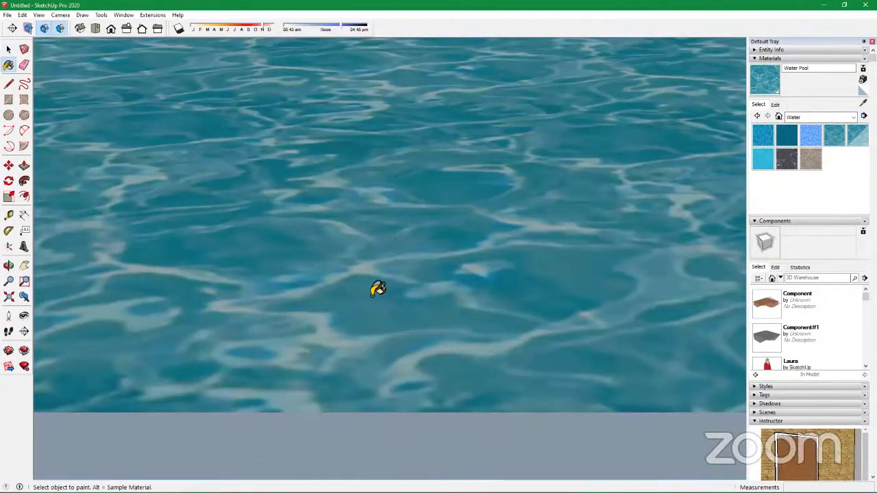
{"action": "scroll", "coordinate": [378, 289], "scroll_direction": "down", "scroll_amount": 3}
{"action": "scroll", "coordinate": [381, 290], "scroll_direction": "down", "scroll_amount": 4}
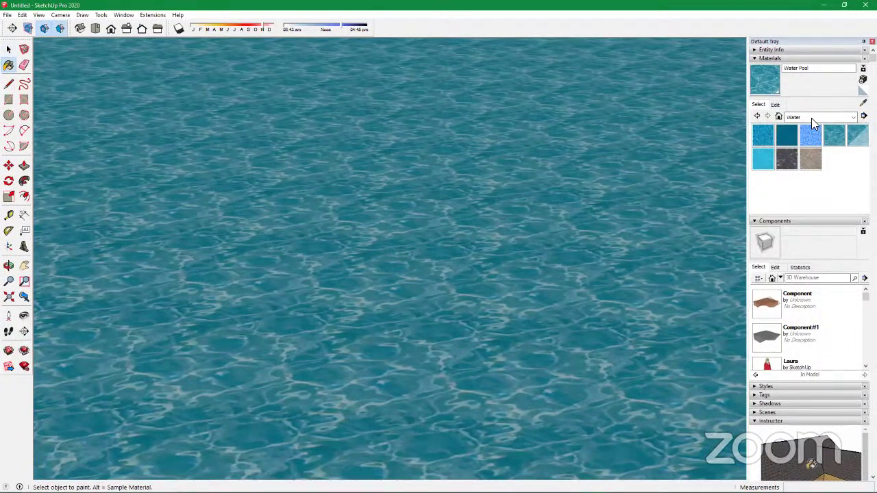
Set the Water Pool material's texture width to 50 m with its proportions locked
{"action": "left_click", "coordinate": [775, 104]}
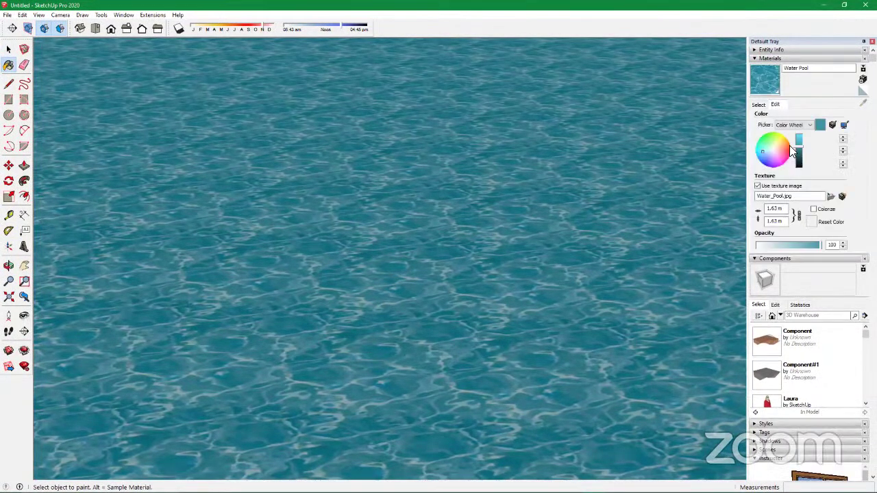
{"action": "left_click_drag", "start_coordinate": [785, 209], "coordinate": [762, 208]}
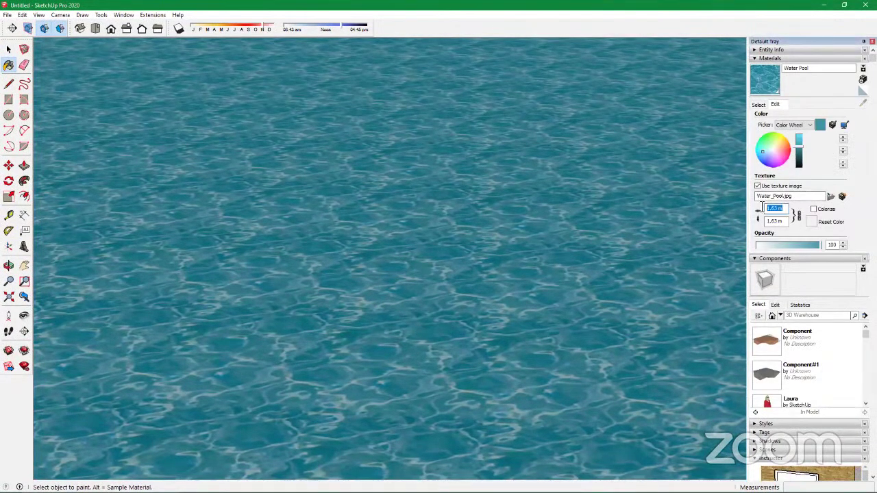
{"action": "type", "text": "50"}
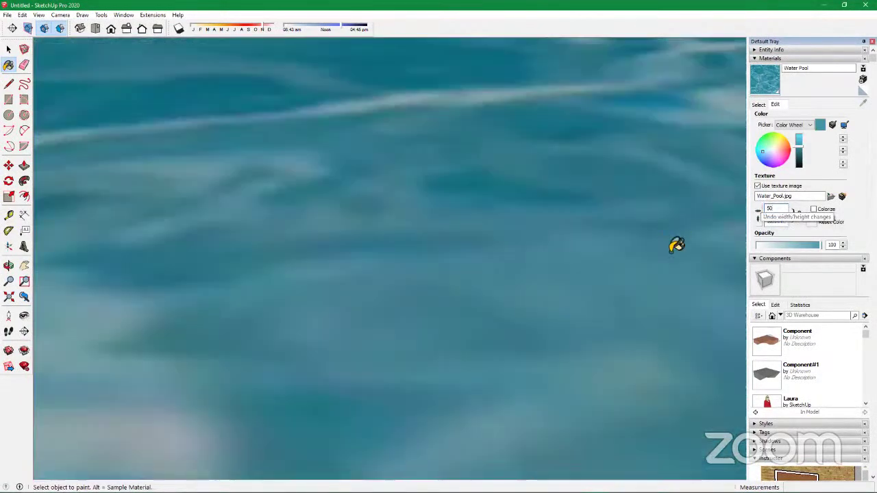
{"action": "scroll", "coordinate": [408, 204], "scroll_direction": "down", "scroll_amount": 5}
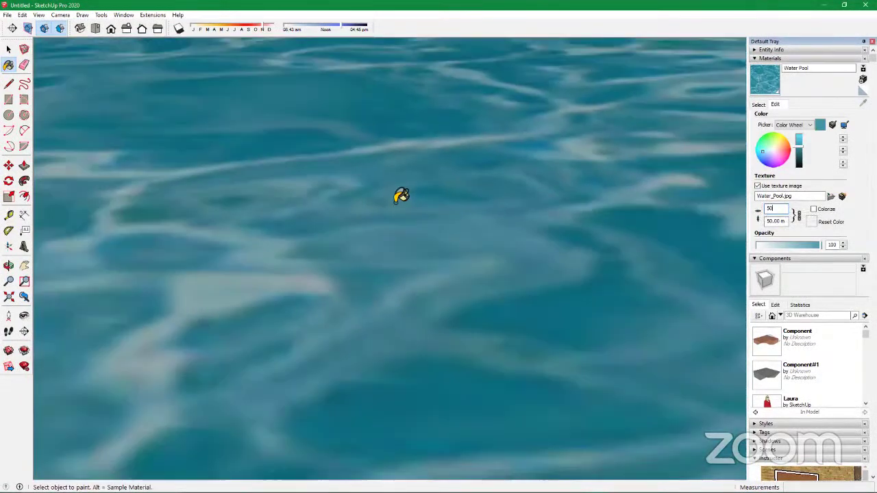
{"action": "scroll", "coordinate": [445, 229], "scroll_direction": "down", "scroll_amount": 8}
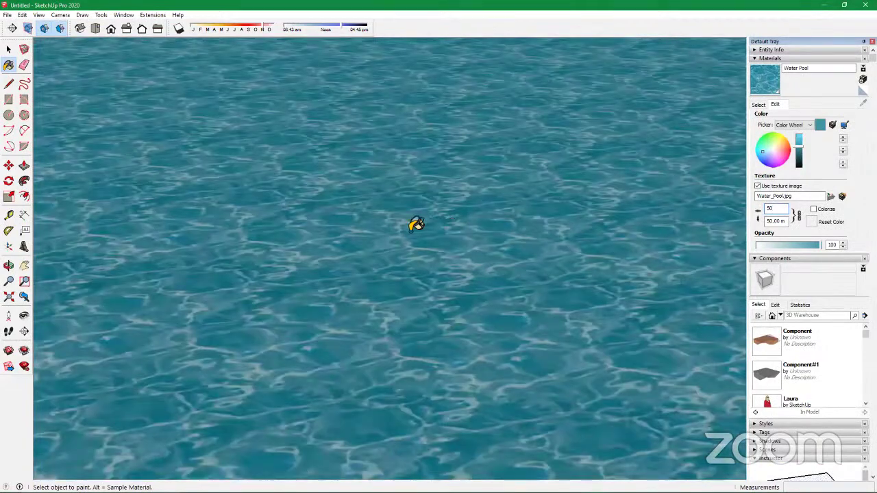
Enlarge the Water Pool texture width to 70 m and collapse the material settings
{"action": "scroll", "coordinate": [728, 274], "scroll_direction": "up", "scroll_amount": 3}
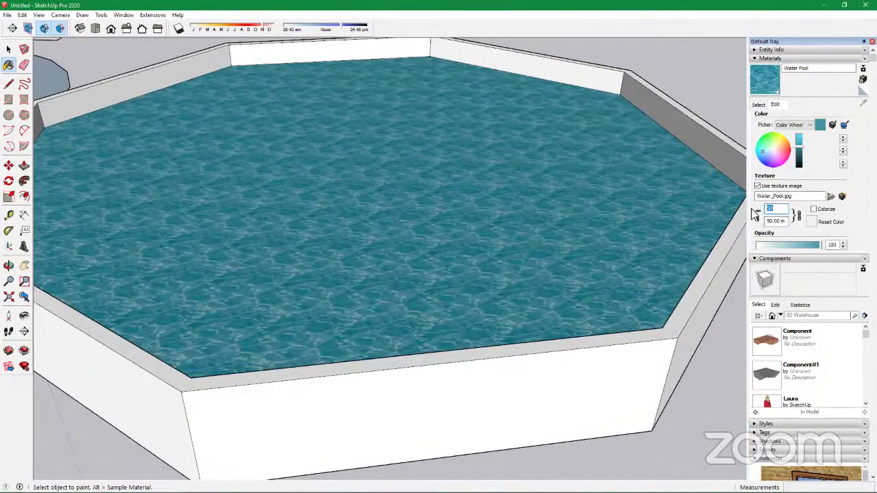
{"action": "type", "text": "0"}
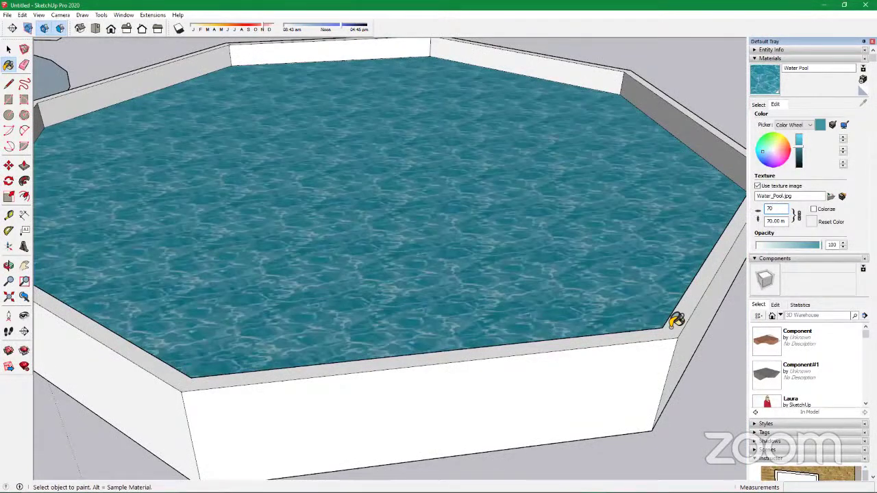
{"action": "left_click", "coordinate": [9, 50]}
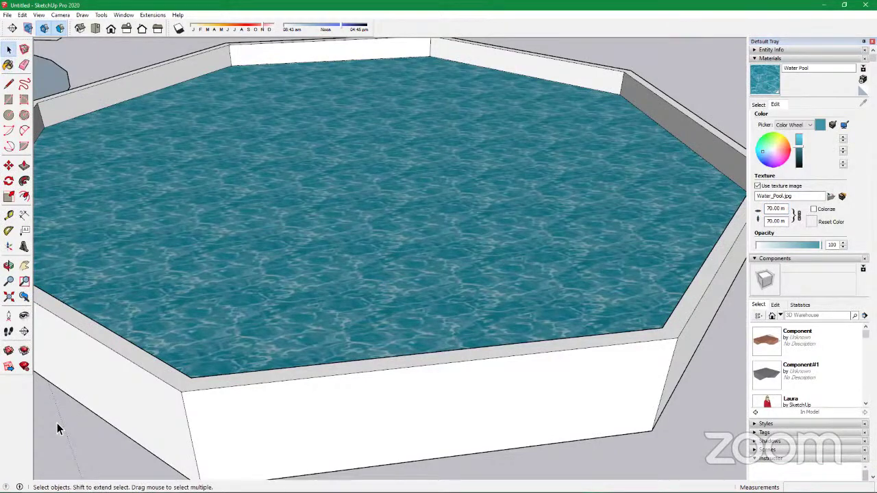
{"action": "scroll", "coordinate": [391, 197], "scroll_direction": "down", "scroll_amount": 6}
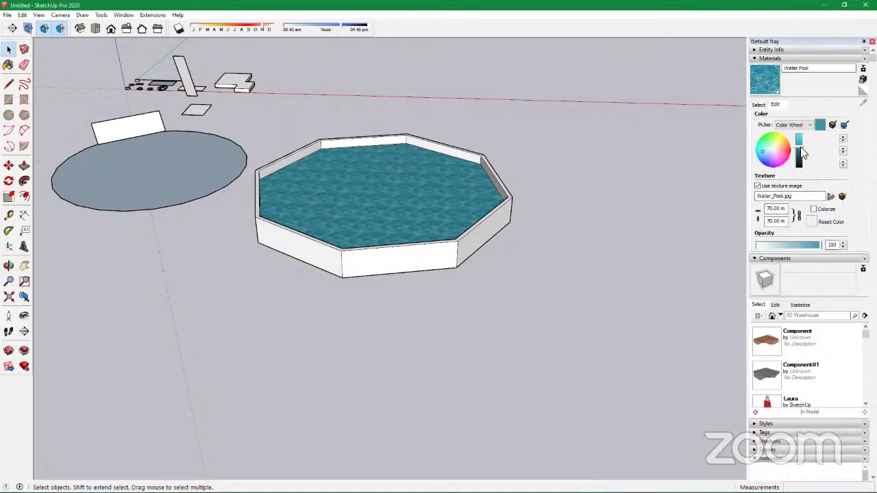
{"action": "left_click", "coordinate": [755, 58]}
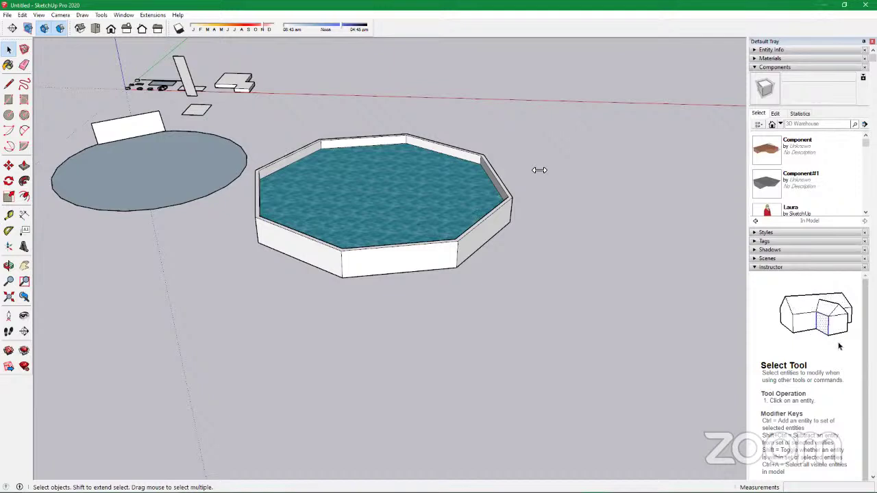
Delete the large circle, the rectangle attached to it and the nearby arc, keeping the octagonal pool
{"action": "scroll", "coordinate": [13, 179], "scroll_direction": "down", "scroll_amount": 3}
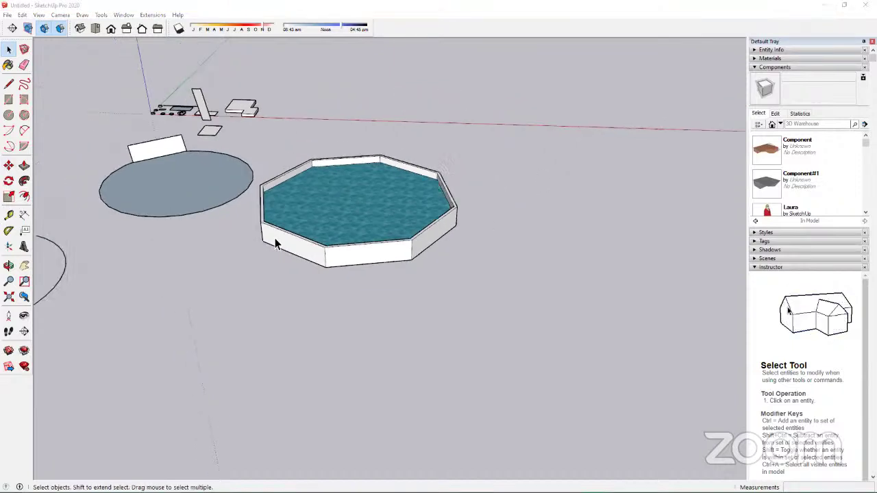
{"action": "scroll", "coordinate": [109, 194], "scroll_direction": "up", "scroll_amount": 2}
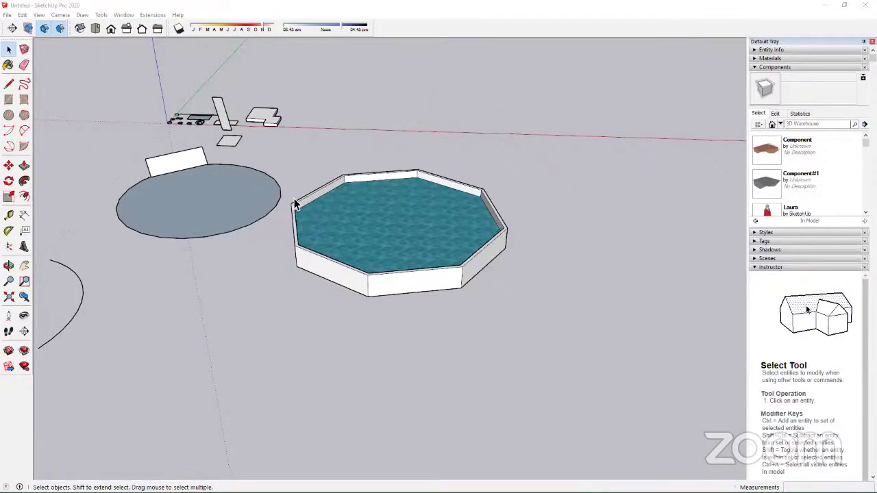
{"action": "scroll", "coordinate": [294, 201], "scroll_direction": "up", "scroll_amount": 2}
{"action": "scroll", "coordinate": [460, 249], "scroll_direction": "down", "scroll_amount": 1}
{"action": "middle_click_drag", "start_coordinate": [460, 249], "coordinate": [470, 237]}
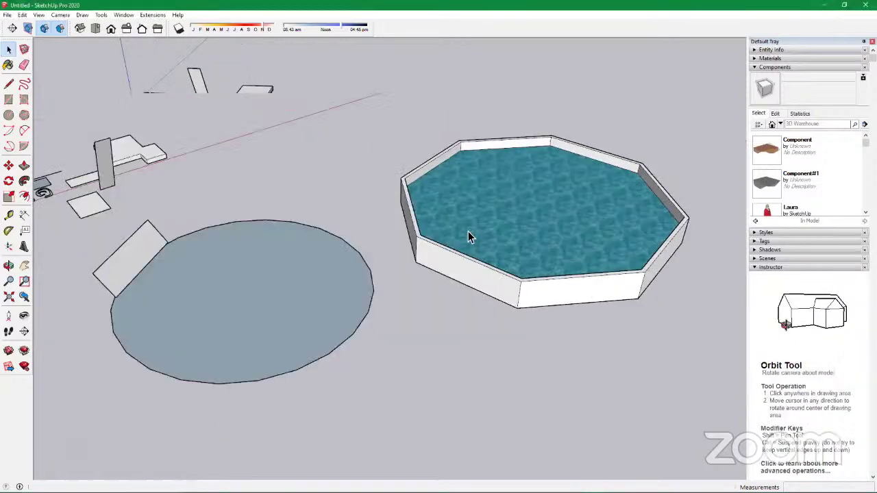
{"action": "scroll", "coordinate": [409, 359], "scroll_direction": "down", "scroll_amount": 2}
{"action": "scroll", "coordinate": [311, 219], "scroll_direction": "up", "scroll_amount": 2}
{"action": "scroll", "coordinate": [312, 220], "scroll_direction": "down", "scroll_amount": 2}
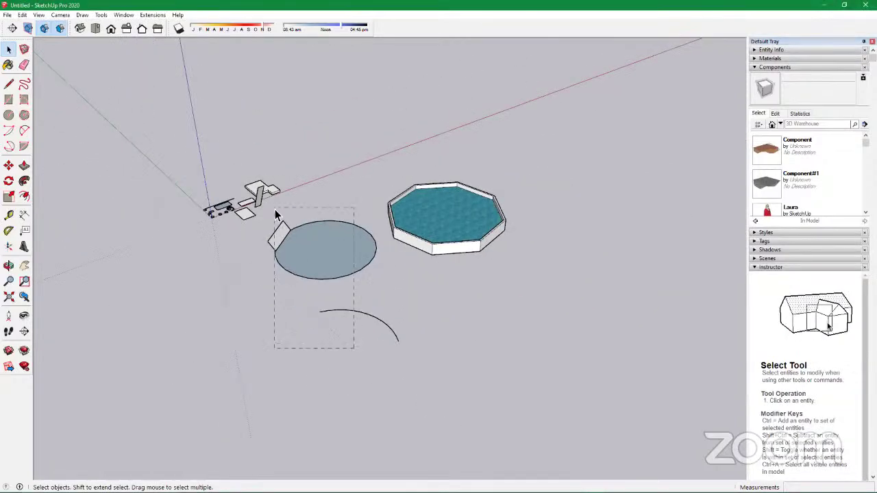
{"action": "left_click", "coordinate": [287, 245]}
{"action": "key", "text": "Delete"}
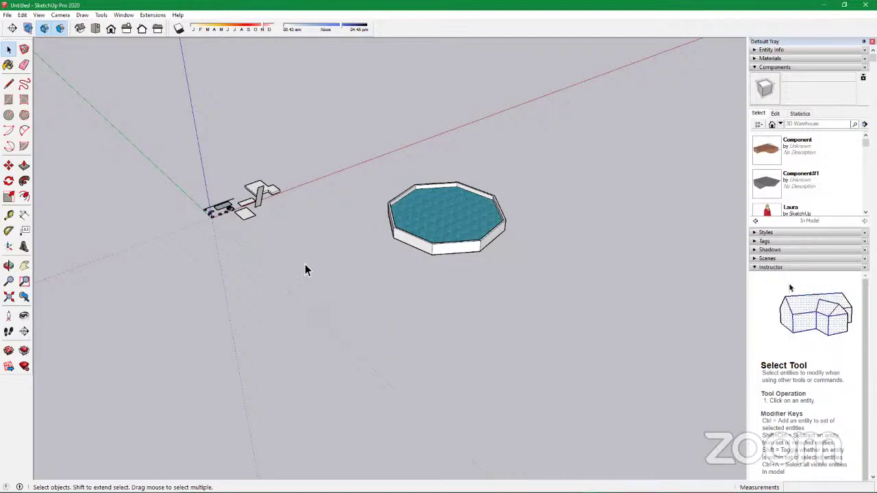
Make the whole octagonal pool, walls and water included, a component named Polygon Pool
{"action": "scroll", "coordinate": [397, 172], "scroll_direction": "up", "scroll_amount": 8}
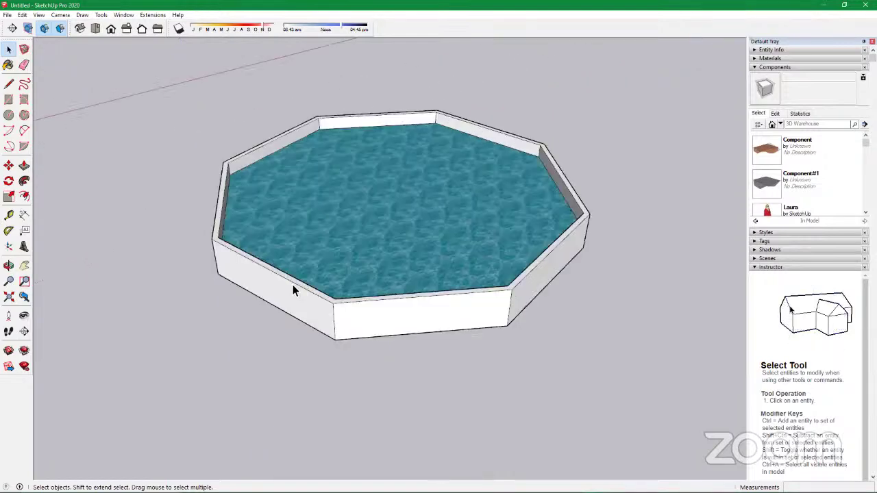
{"action": "scroll", "coordinate": [279, 275], "scroll_direction": "down", "scroll_amount": 5}
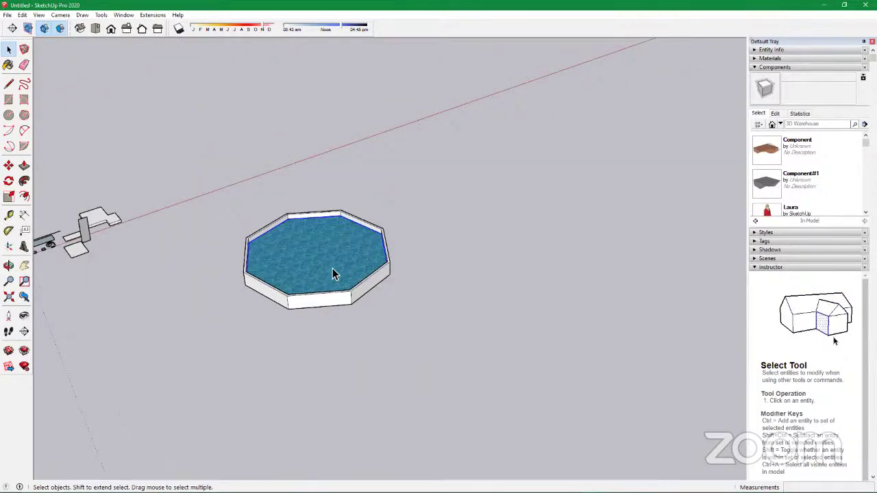
{"action": "triple_click", "coordinate": [333, 273]}
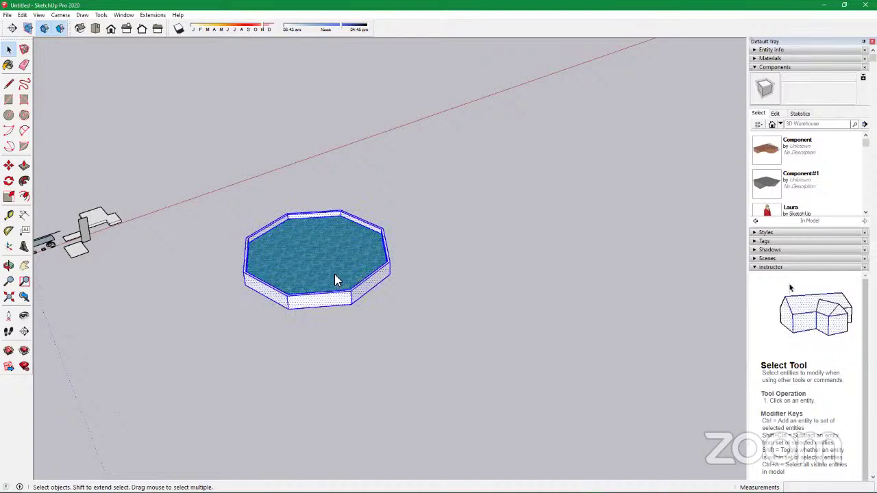
{"action": "right_click", "coordinate": [335, 276]}
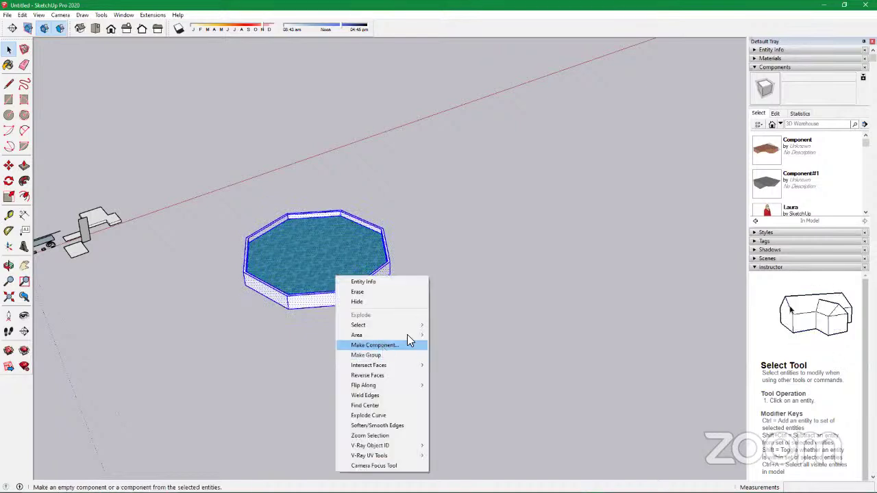
{"action": "left_click", "coordinate": [374, 344]}
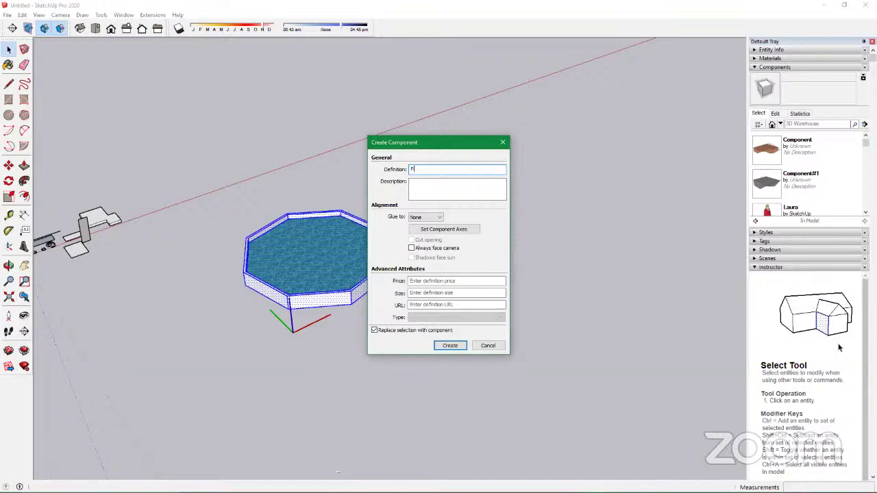
{"action": "type", "text": "Polygon Pool"}
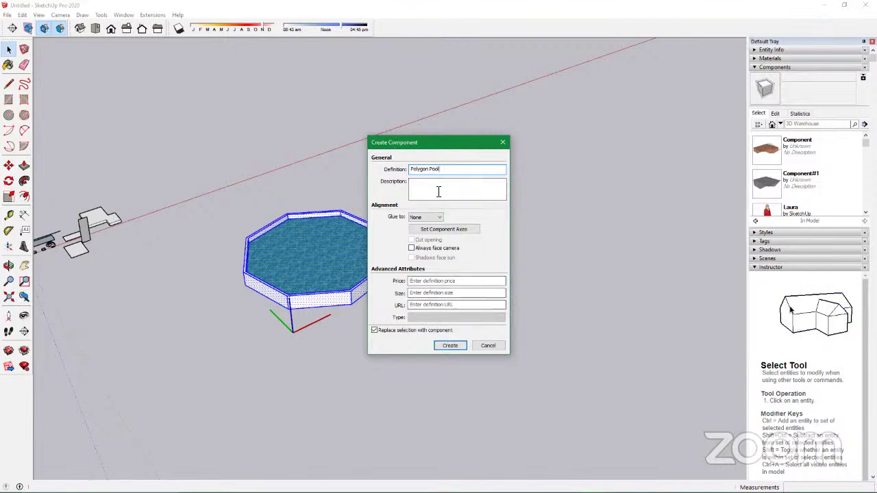
{"action": "left_click", "coordinate": [456, 347]}
{"action": "scroll", "coordinate": [439, 206], "scroll_direction": "up", "scroll_amount": 5}
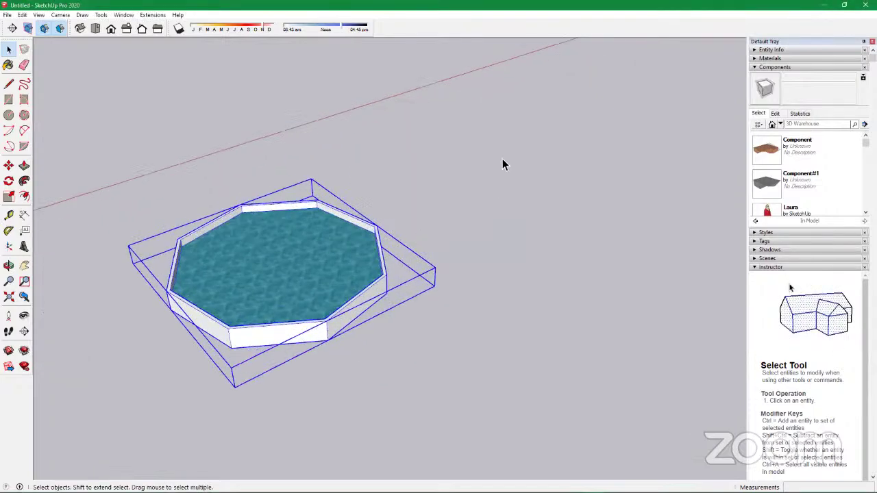
Move the Polygon Pool component about 1489 m to the far side of the red axis, picking it up by a base corner
{"action": "scroll", "coordinate": [528, 159], "scroll_direction": "down", "scroll_amount": 3}
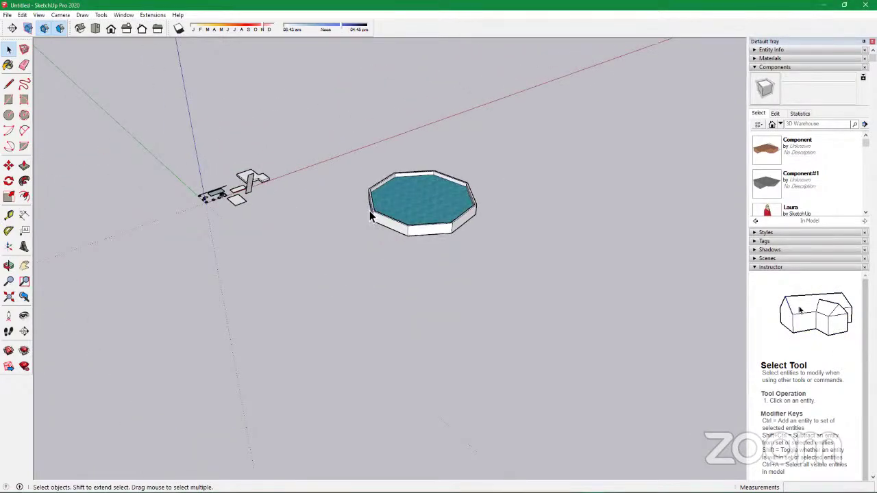
{"action": "scroll", "coordinate": [369, 213], "scroll_direction": "up", "scroll_amount": 1}
{"action": "scroll", "coordinate": [369, 211], "scroll_direction": "up", "scroll_amount": 2}
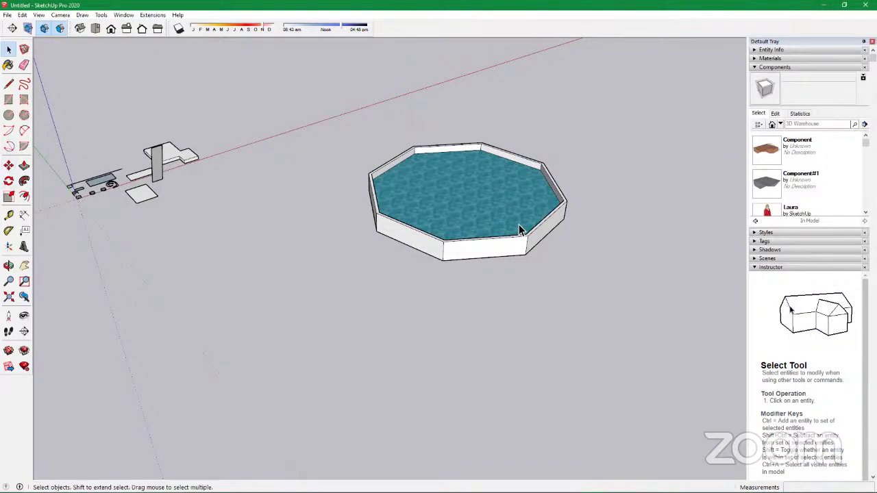
{"action": "scroll", "coordinate": [329, 203], "scroll_direction": "down", "scroll_amount": 1}
{"action": "scroll", "coordinate": [269, 193], "scroll_direction": "down", "scroll_amount": 2}
{"action": "scroll", "coordinate": [455, 213], "scroll_direction": "up", "scroll_amount": 3}
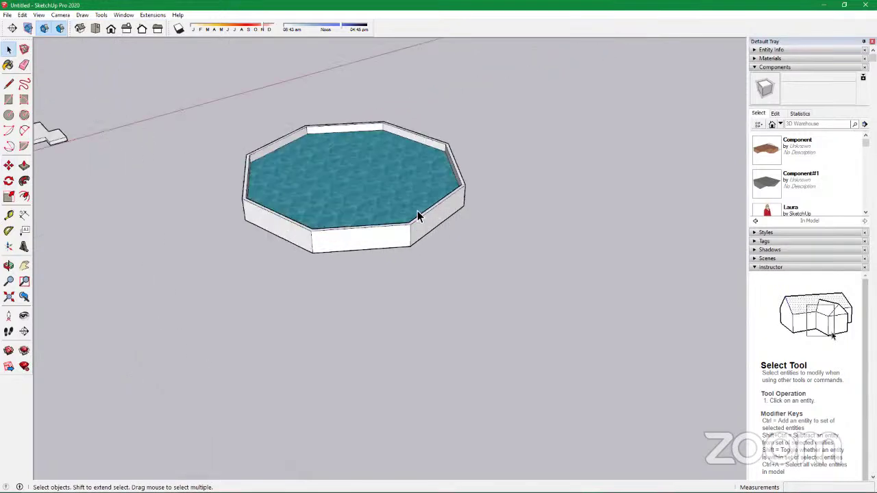
{"action": "left_click", "coordinate": [357, 201]}
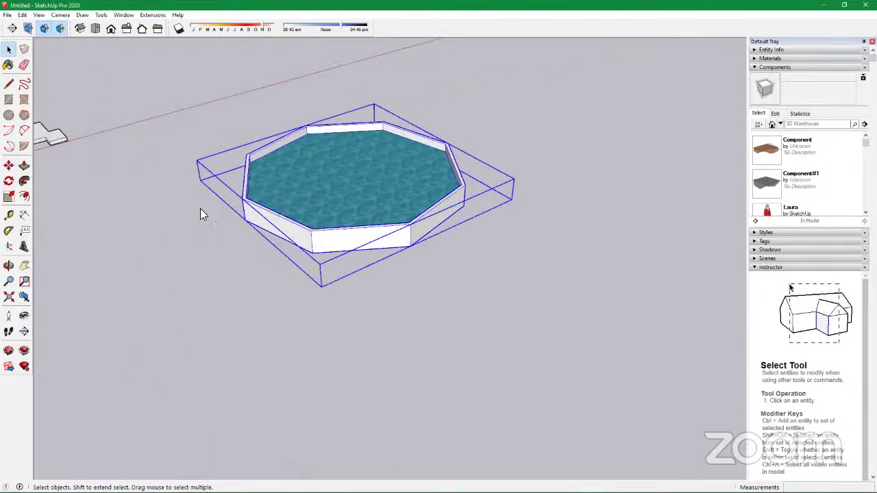
{"action": "scroll", "coordinate": [201, 208], "scroll_direction": "down", "scroll_amount": 2}
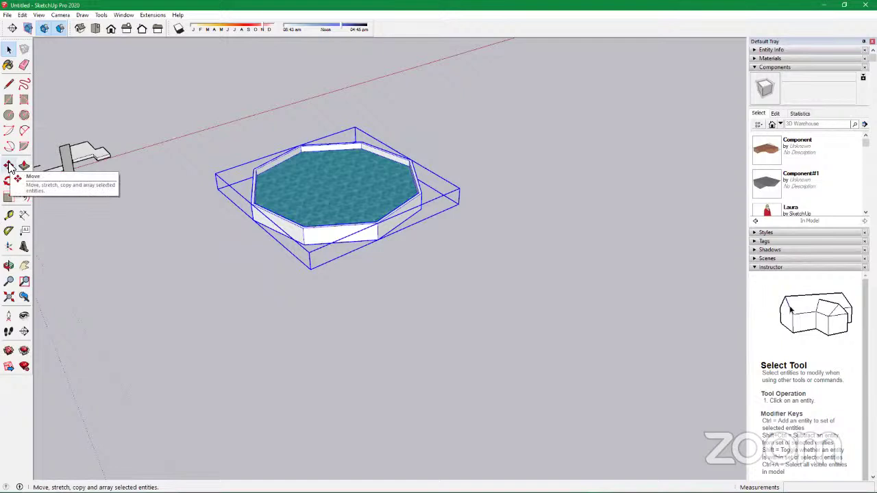
{"action": "left_click", "coordinate": [8, 166]}
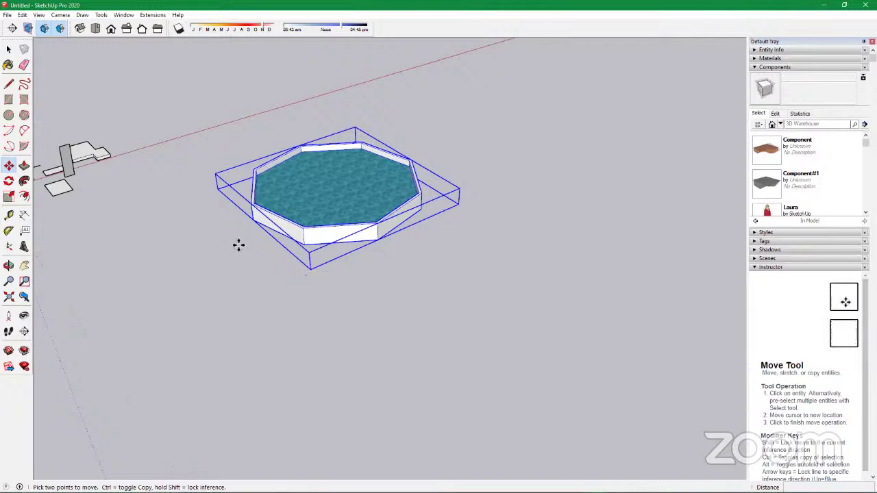
{"action": "scroll", "coordinate": [237, 249], "scroll_direction": "up", "scroll_amount": 3}
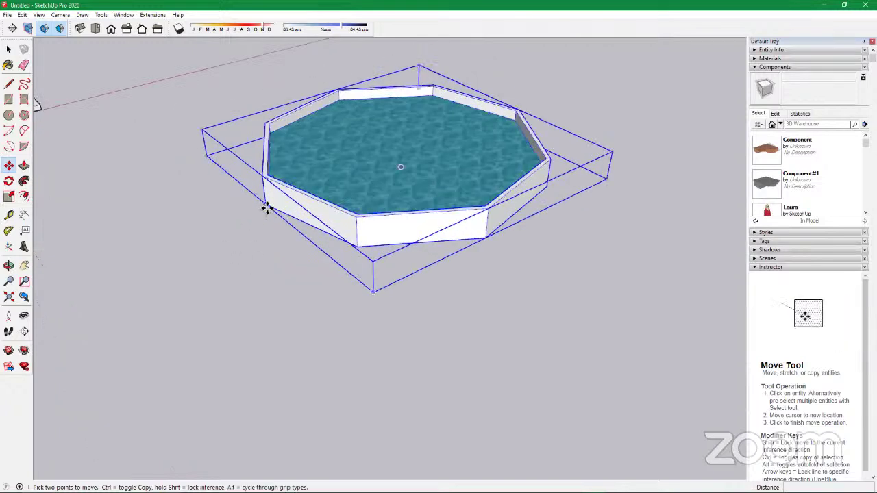
{"action": "scroll", "coordinate": [267, 207], "scroll_direction": "down", "scroll_amount": 5}
{"action": "left_click", "coordinate": [265, 206]}
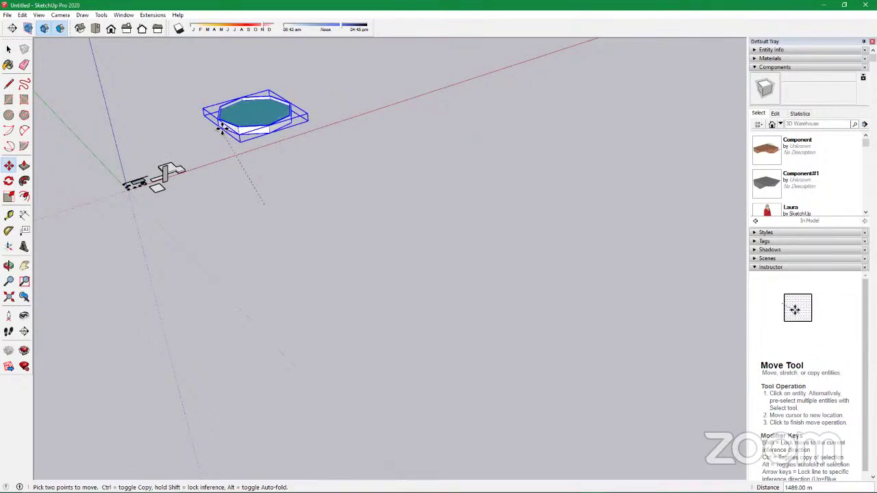
{"action": "left_click", "coordinate": [222, 129]}
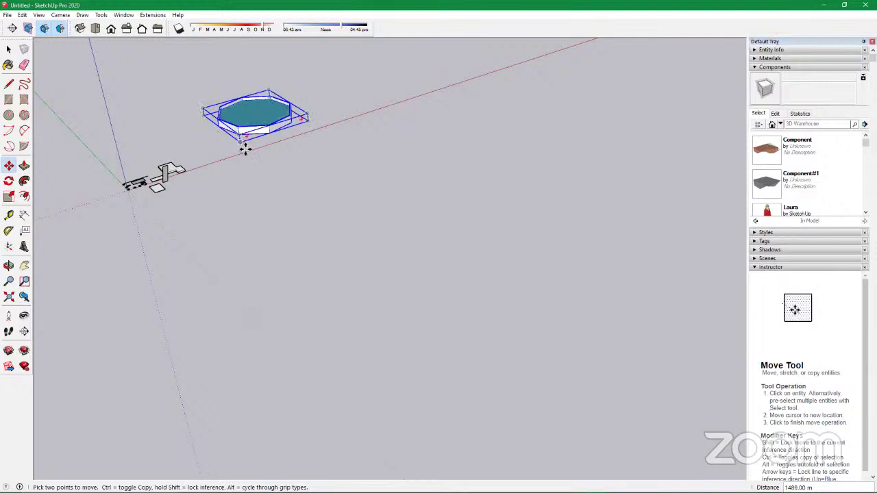
Move the pool closer to the L-shaped slab, with its bounding box's front corner near the red axis
{"action": "left_click", "coordinate": [246, 149]}
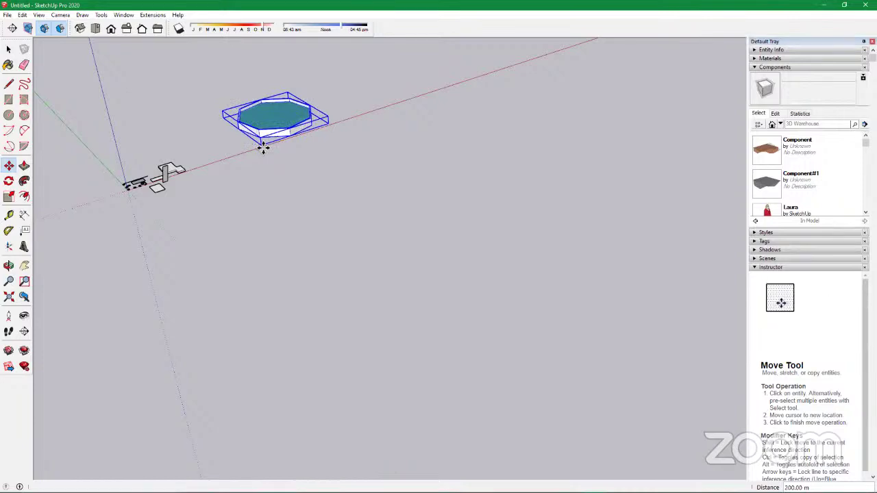
{"action": "scroll", "coordinate": [264, 149], "scroll_direction": "up", "scroll_amount": 2}
{"action": "scroll", "coordinate": [294, 150], "scroll_direction": "up", "scroll_amount": 1}
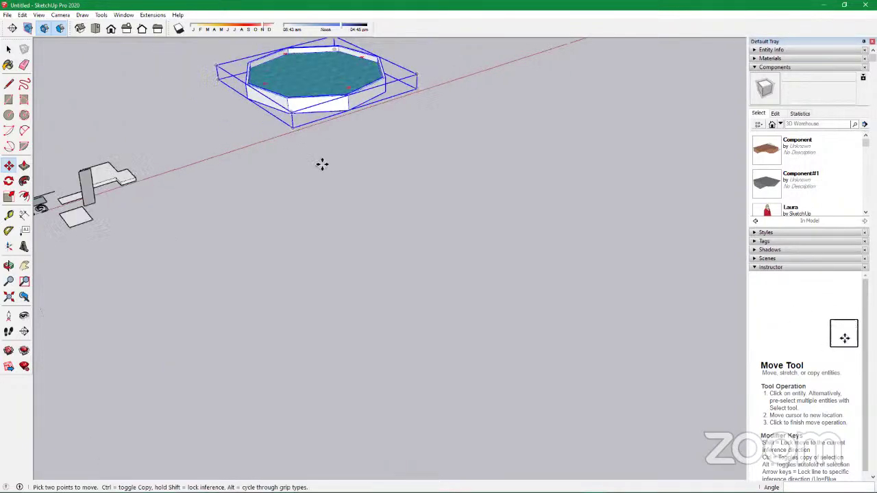
{"action": "left_click", "coordinate": [302, 131]}
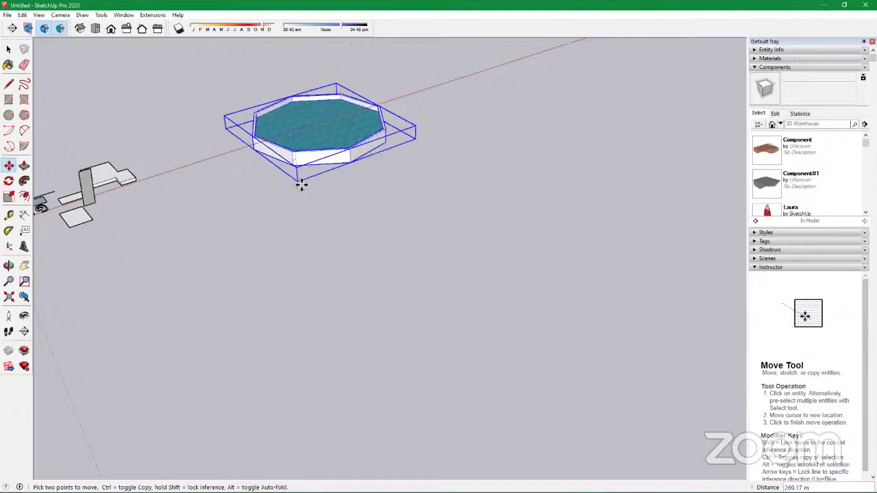
{"action": "scroll", "coordinate": [144, 180], "scroll_direction": "up", "scroll_amount": 3}
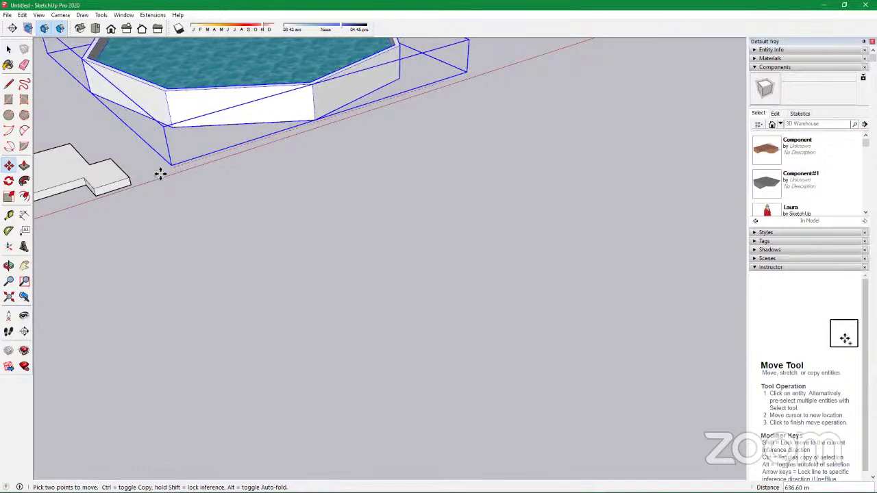
{"action": "left_click", "coordinate": [172, 169]}
Shift the pool from its front bounding-box corner so its near side lines up with the red axis beside the slab
{"action": "scroll", "coordinate": [120, 191], "scroll_direction": "up", "scroll_amount": 6}
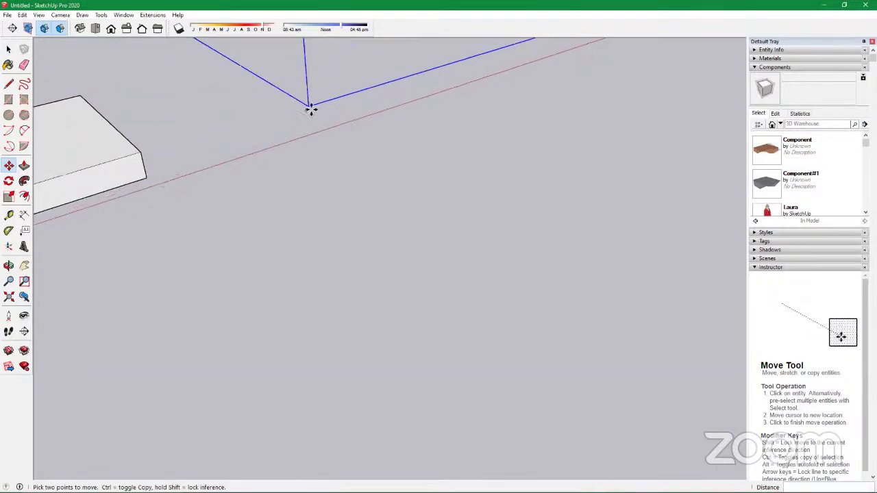
{"action": "left_click", "coordinate": [310, 108]}
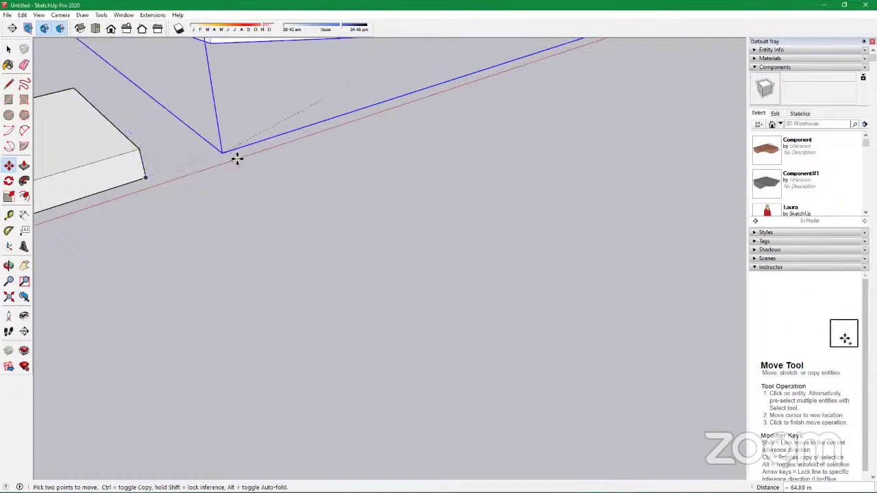
{"action": "left_click", "coordinate": [269, 146]}
{"action": "scroll", "coordinate": [270, 193], "scroll_direction": "down", "scroll_amount": 8}
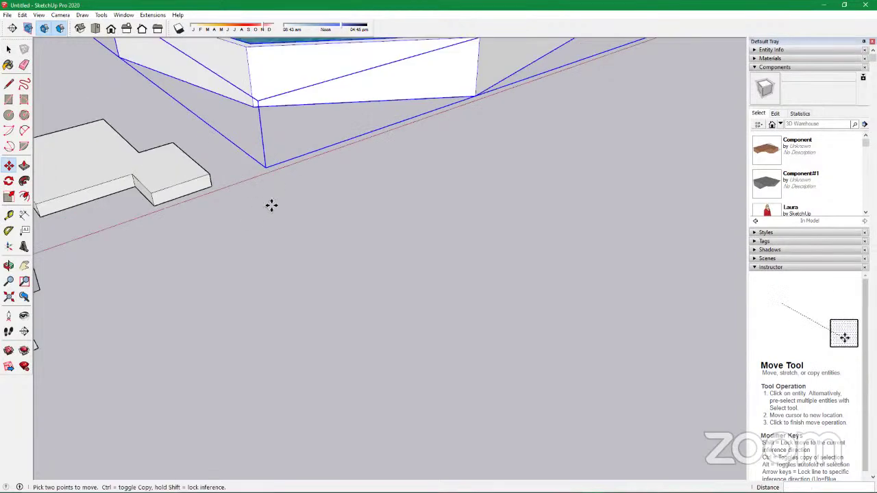
{"action": "scroll", "coordinate": [223, 192], "scroll_direction": "up", "scroll_amount": 3}
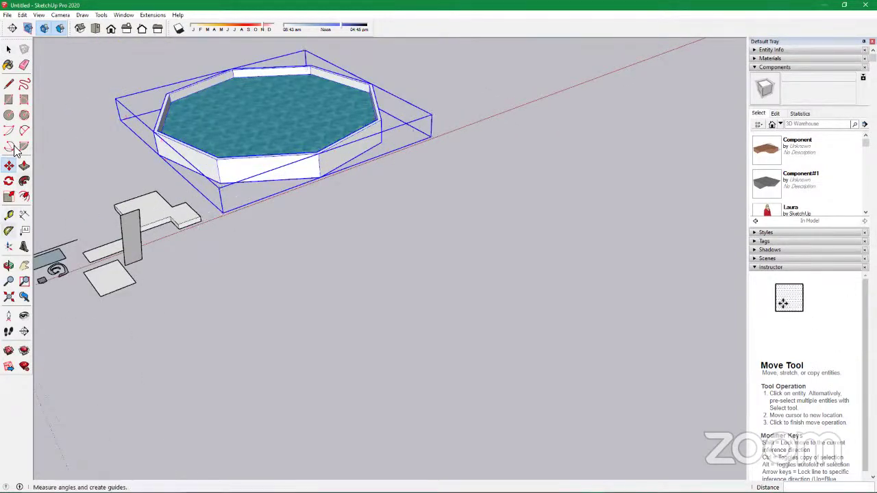
{"action": "scroll", "coordinate": [171, 249], "scroll_direction": "down", "scroll_amount": 5}
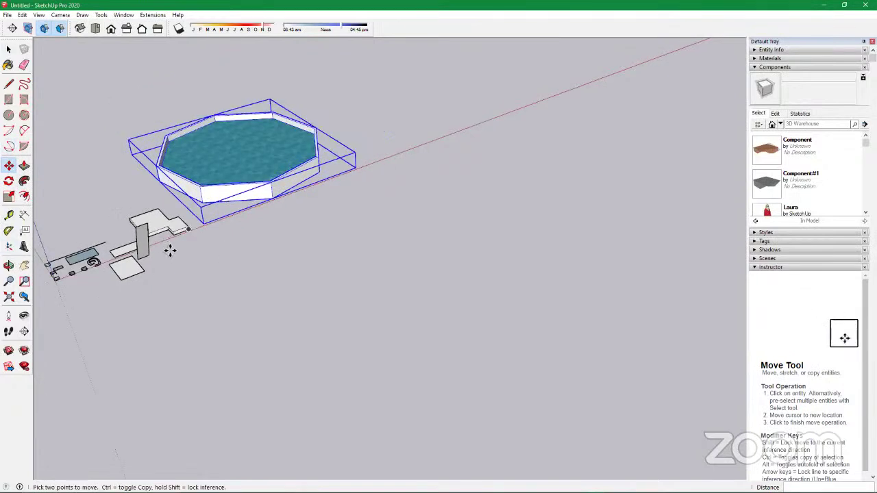
{"action": "scroll", "coordinate": [226, 206], "scroll_direction": "up", "scroll_amount": 4}
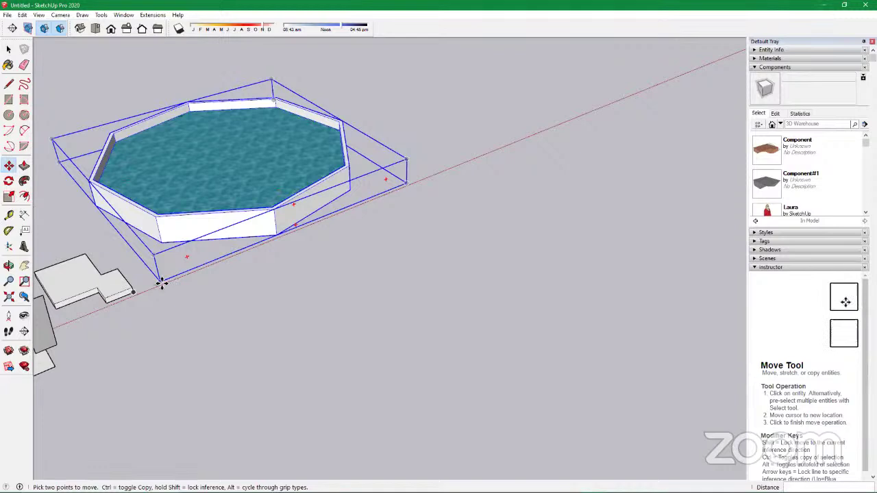
{"action": "right_click", "coordinate": [158, 282]}
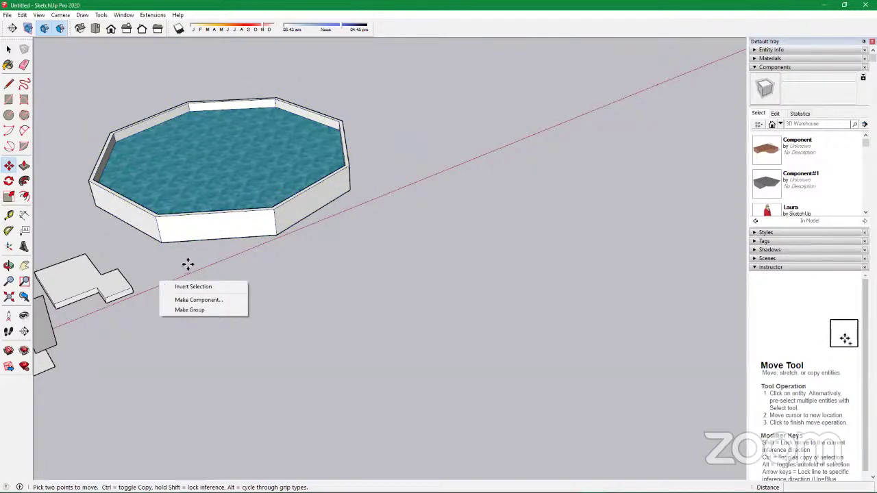
{"action": "left_click", "coordinate": [188, 264]}
{"action": "key", "text": "Escape"}
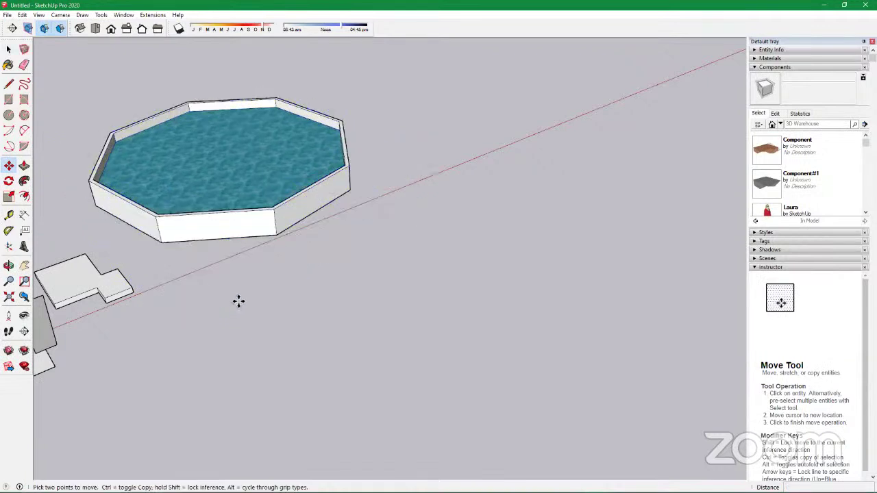
Copy the pool component and paste the duplicate on the red axis, beyond the original pool
{"action": "key", "text": "space"}
{"action": "left_click", "coordinate": [204, 222]}
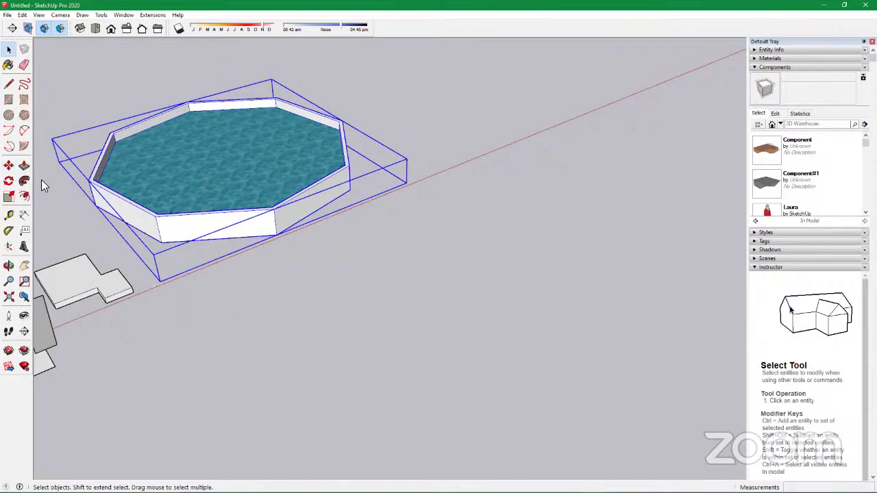
{"action": "left_click", "coordinate": [23, 15]}
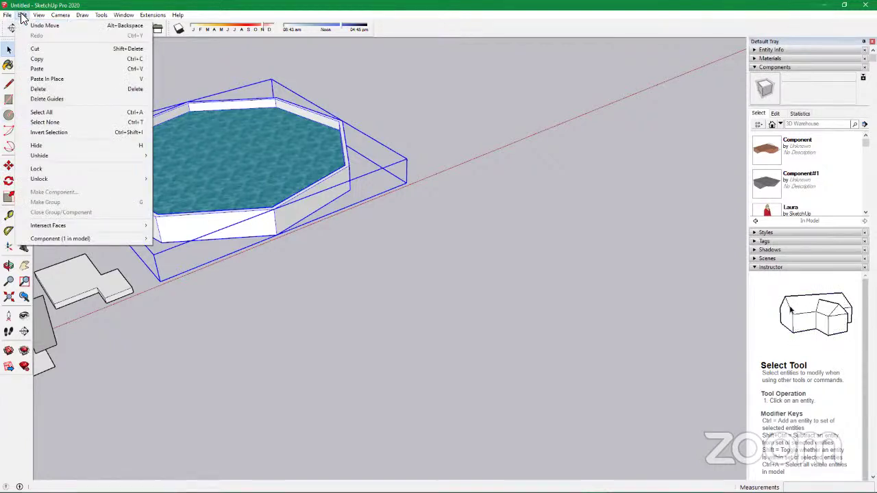
{"action": "left_click", "coordinate": [48, 59]}
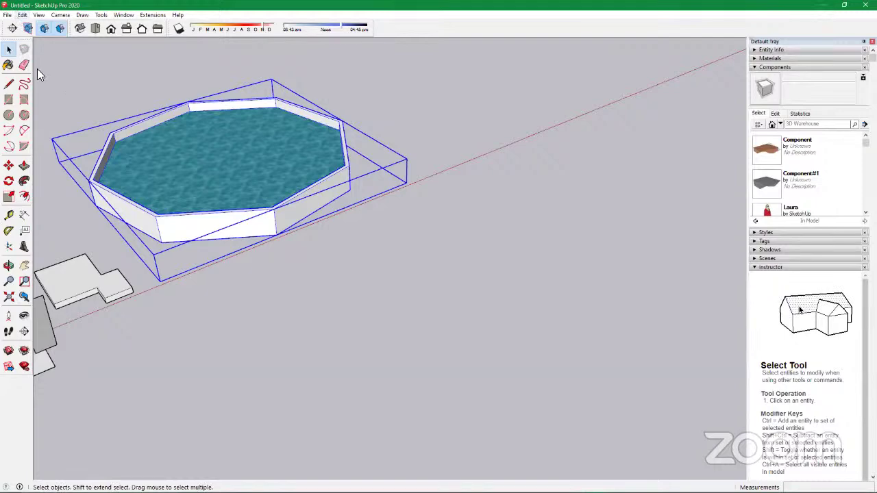
{"action": "left_click", "coordinate": [98, 66]}
{"action": "scroll", "coordinate": [404, 199], "scroll_direction": "down", "scroll_amount": 4}
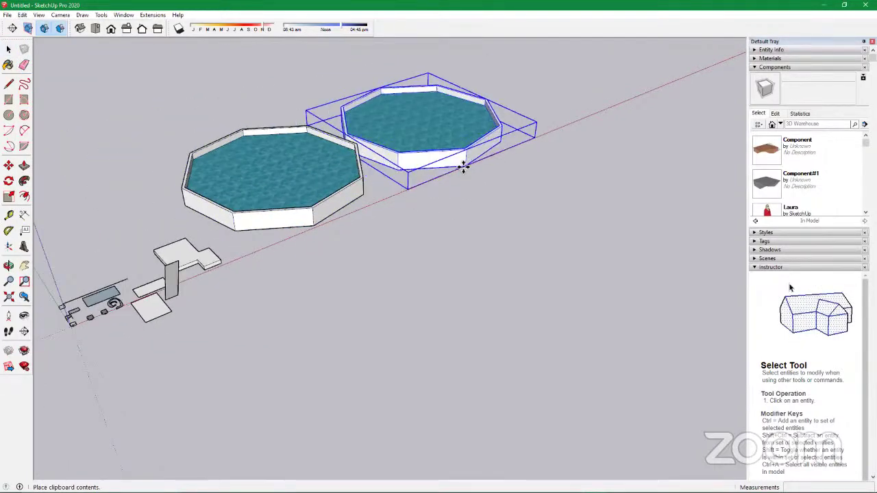
{"action": "scroll", "coordinate": [446, 171], "scroll_direction": "up", "scroll_amount": 3}
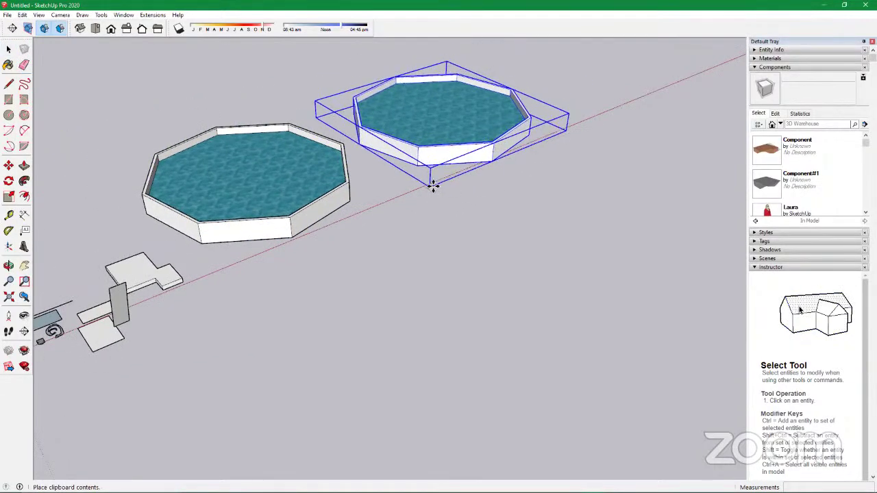
{"action": "left_click", "coordinate": [433, 185]}
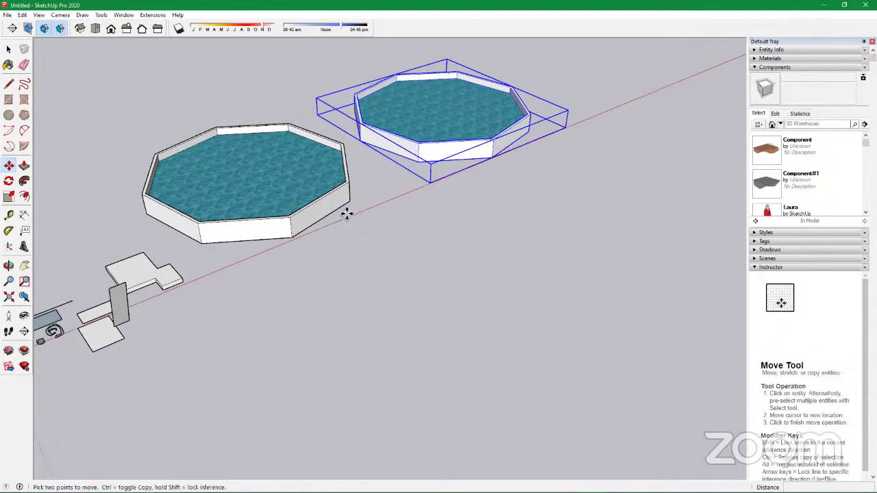
{"action": "scroll", "coordinate": [260, 178], "scroll_direction": "down", "scroll_amount": 4}
{"action": "scroll", "coordinate": [298, 177], "scroll_direction": "up", "scroll_amount": 4}
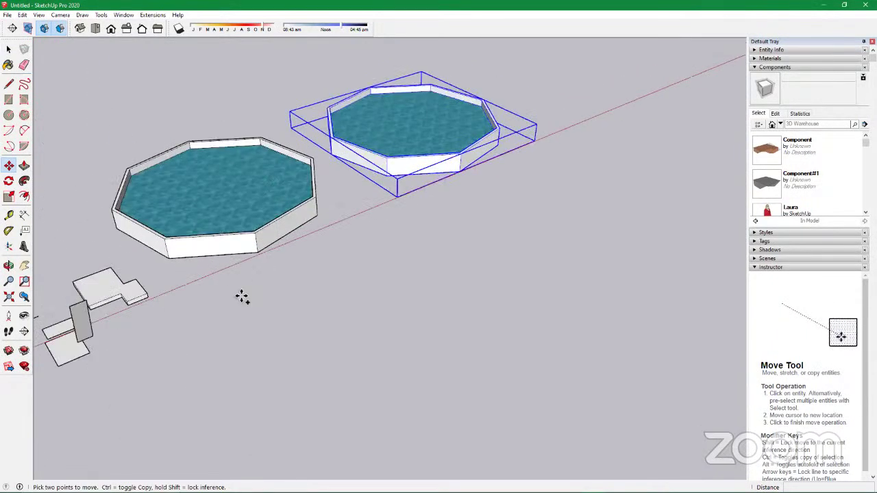
{"action": "middle_click_drag", "start_coordinate": [242, 296], "coordinate": [190, 295]}
{"action": "scroll", "coordinate": [176, 288], "scroll_direction": "down", "scroll_amount": 2}
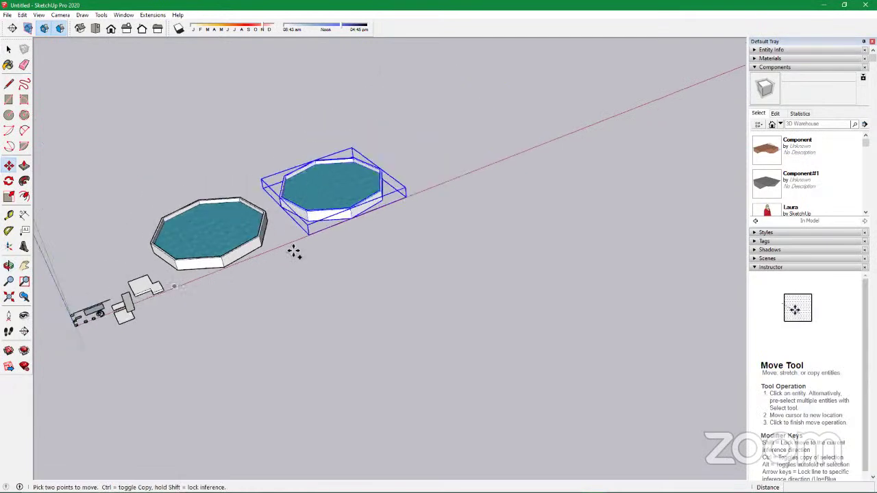
{"action": "scroll", "coordinate": [293, 251], "scroll_direction": "down", "scroll_amount": 2}
{"action": "scroll", "coordinate": [288, 243], "scroll_direction": "up", "scroll_amount": 3}
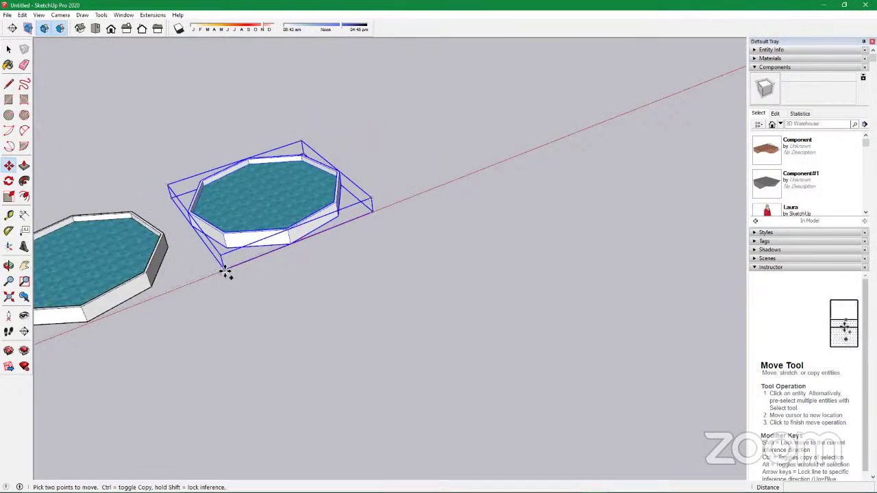
{"action": "left_click", "coordinate": [9, 50]}
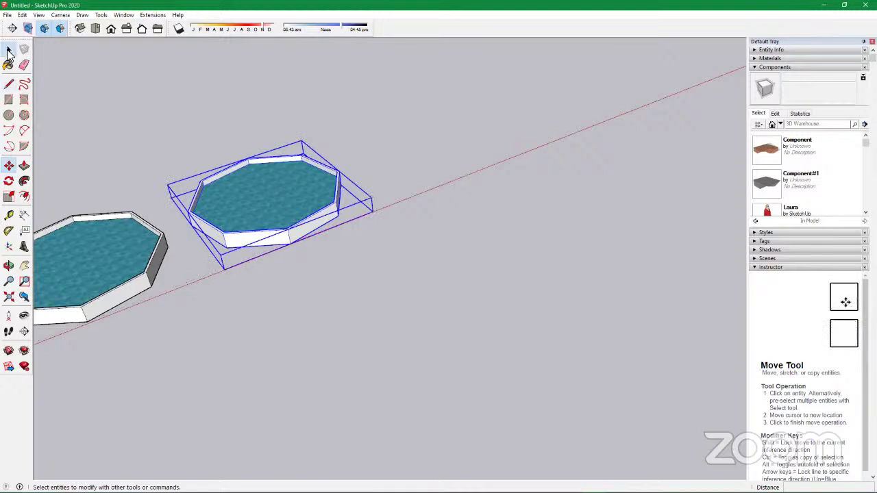
{"action": "left_click", "coordinate": [9, 165]}
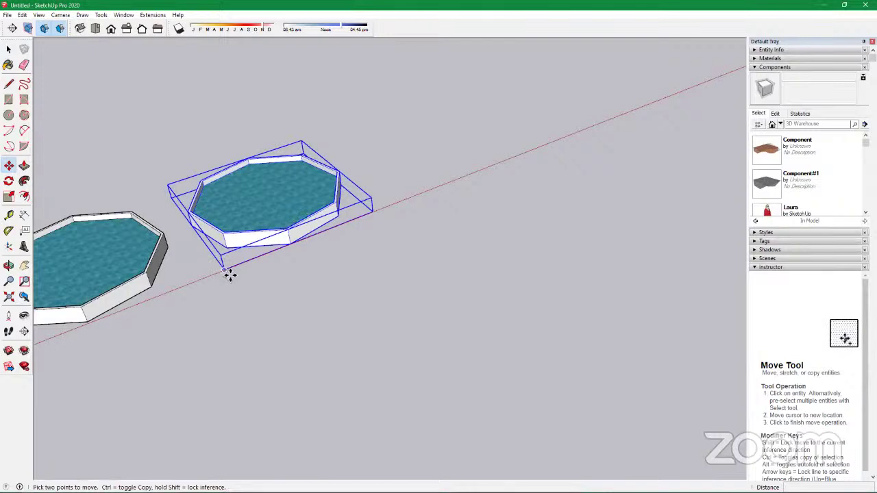
{"action": "left_click", "coordinate": [255, 264]}
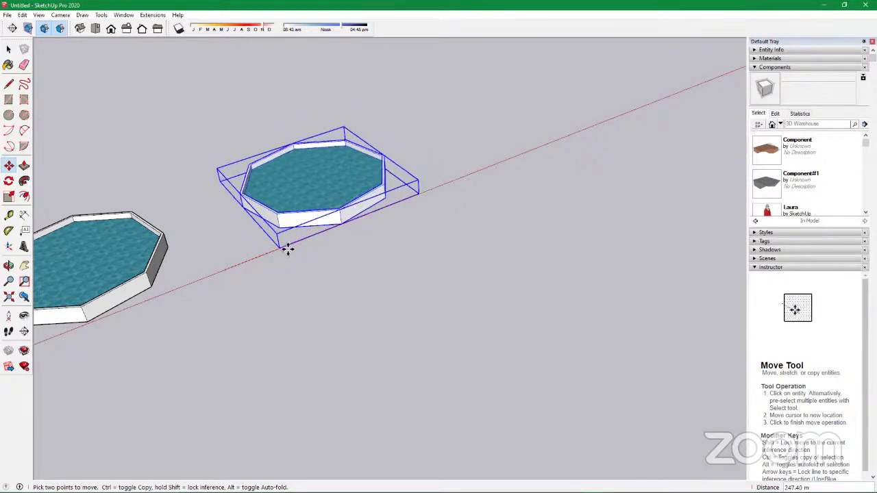
{"action": "right_click", "coordinate": [272, 251]}
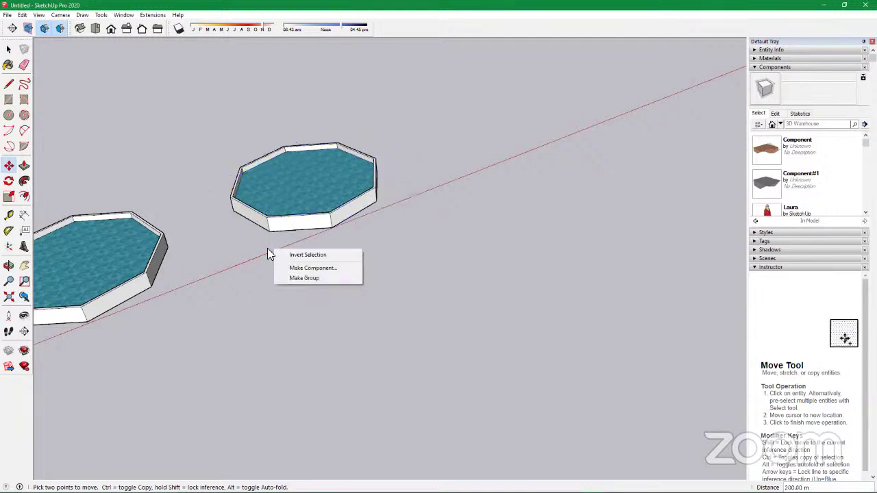
{"action": "left_click", "coordinate": [130, 5]}
Copy the second pool about 1086 m farther along the red axis with the Move tool
{"action": "left_click", "coordinate": [295, 206]}
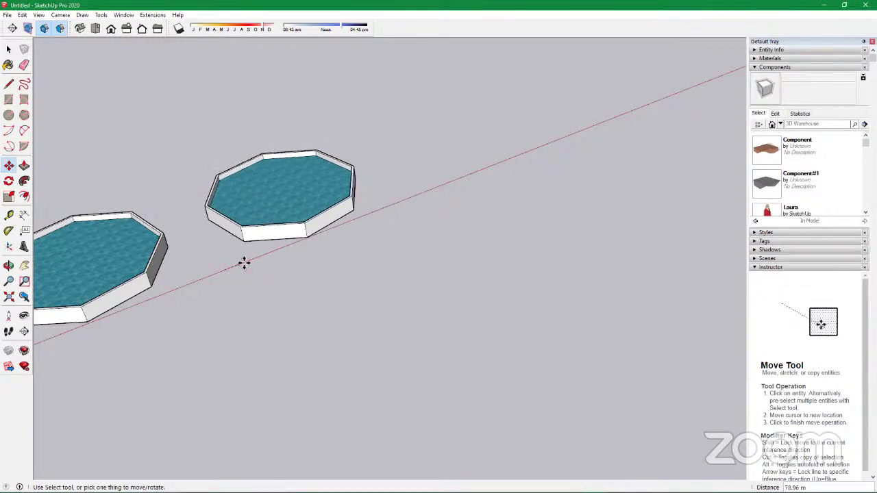
{"action": "key", "text": "ctrl"}
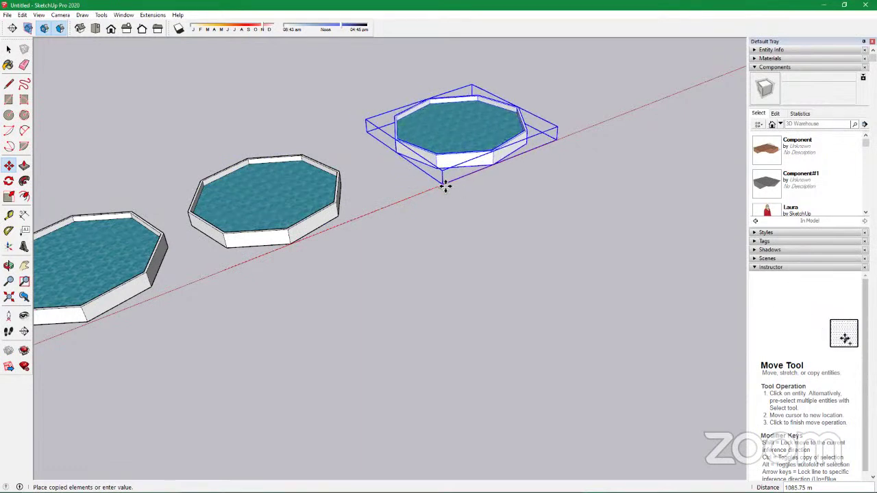
{"action": "left_click", "coordinate": [446, 186]}
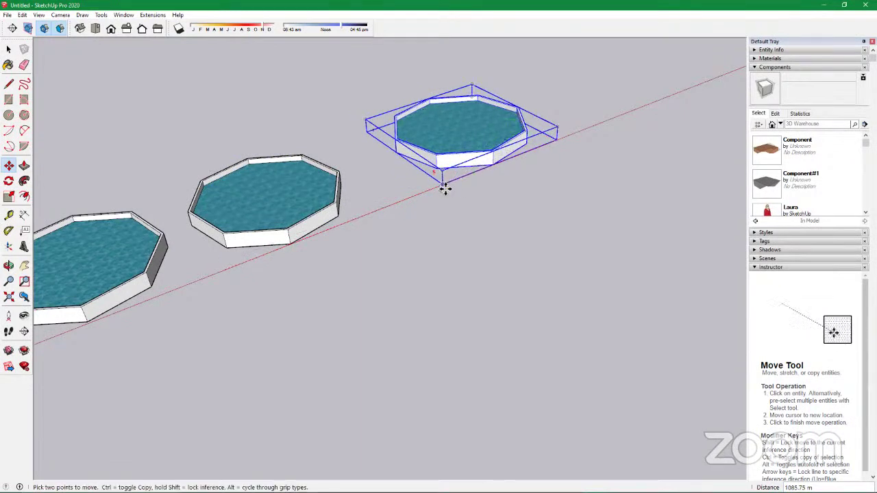
Copy the third pool about 1108 m farther along the red axis, using its front base corner as reference
{"action": "left_click", "coordinate": [483, 168]}
{"action": "key", "text": "ctrl"}
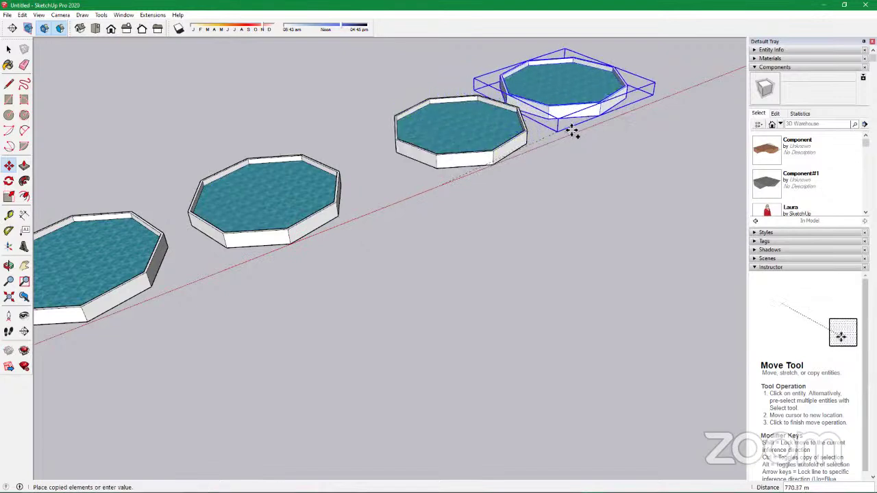
{"action": "left_click", "coordinate": [611, 124]}
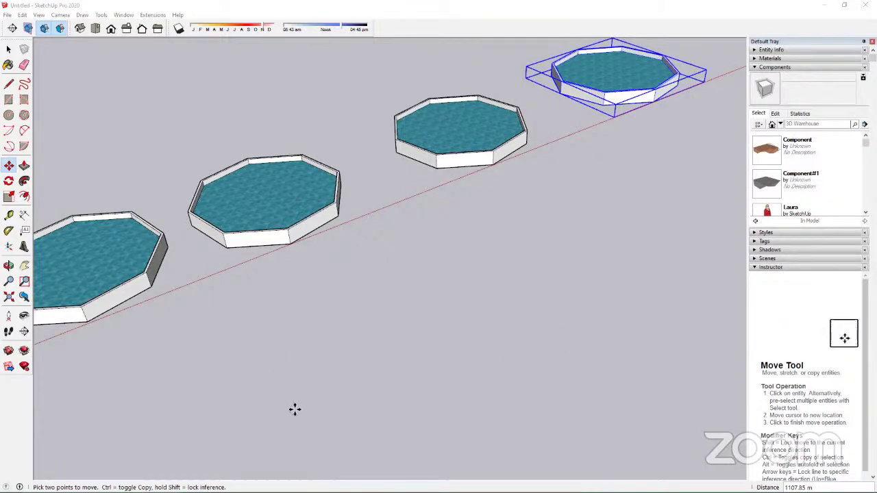
Delete the leaning upright face and the narrow flat rectangle beside the L-shaped slab
{"action": "scroll", "coordinate": [402, 240], "scroll_direction": "down", "scroll_amount": 1}
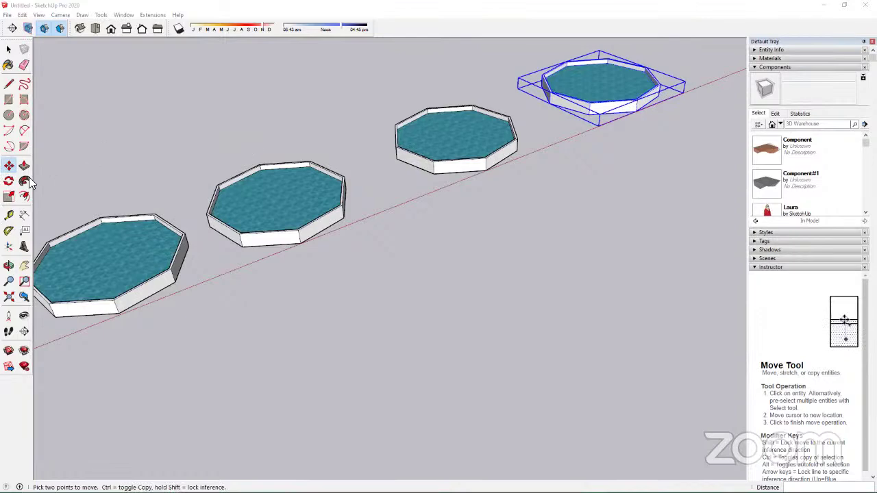
{"action": "scroll", "coordinate": [470, 231], "scroll_direction": "down", "scroll_amount": 5}
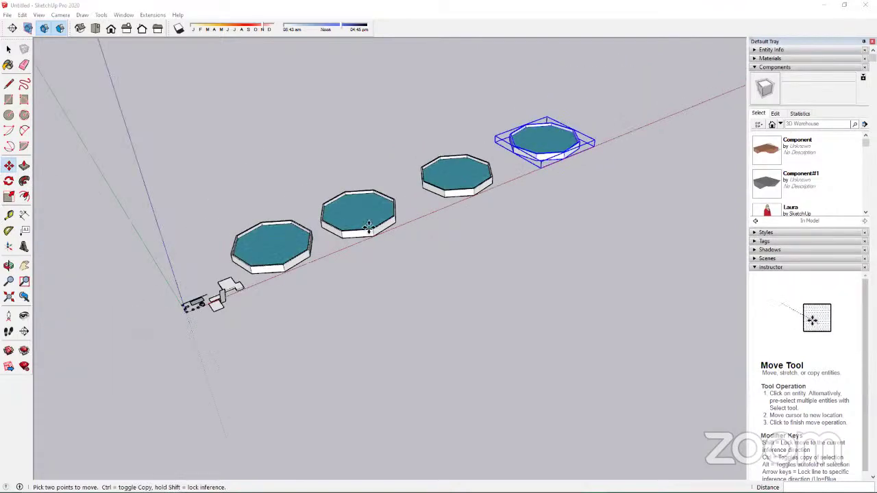
{"action": "scroll", "coordinate": [221, 301], "scroll_direction": "up", "scroll_amount": 8}
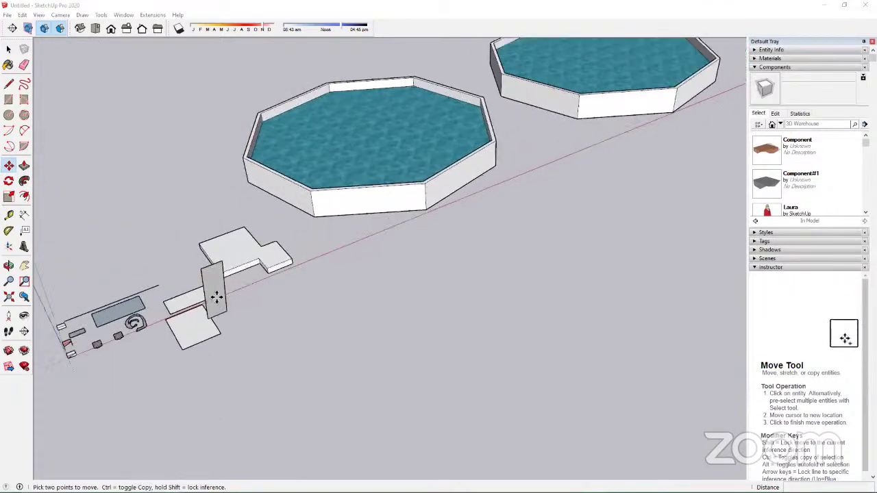
{"action": "scroll", "coordinate": [216, 296], "scroll_direction": "up", "scroll_amount": 5}
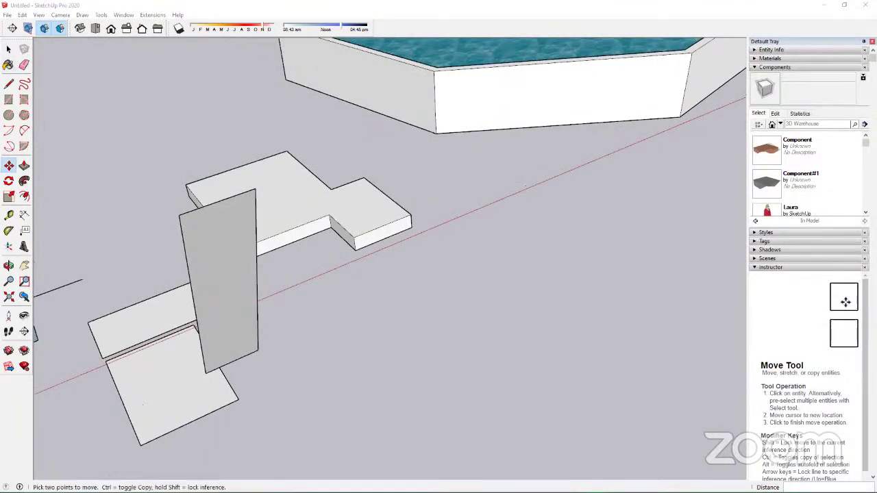
{"action": "key", "text": "space"}
{"action": "scroll", "coordinate": [348, 229], "scroll_direction": "down", "scroll_amount": 6}
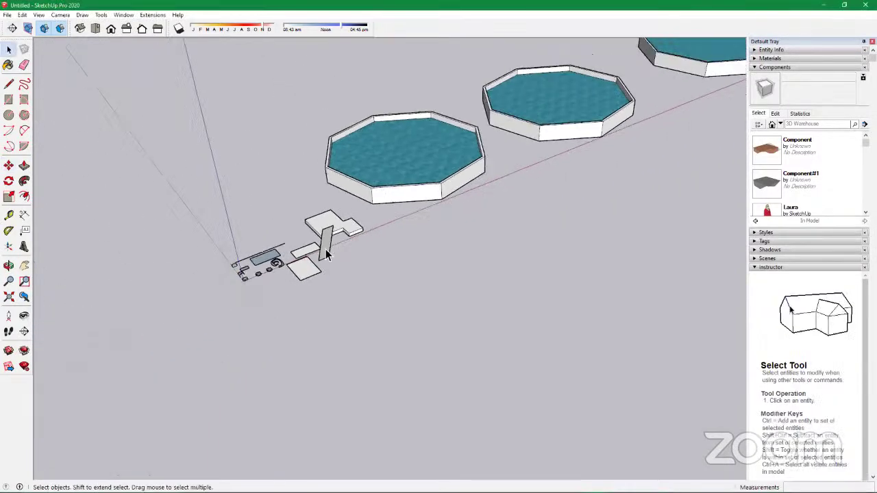
{"action": "scroll", "coordinate": [324, 264], "scroll_direction": "up", "scroll_amount": 6}
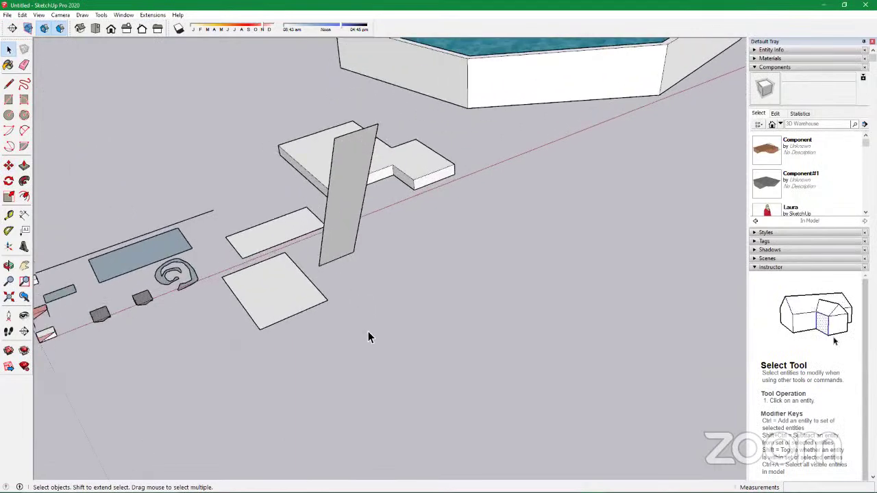
{"action": "left_click", "coordinate": [328, 243]}
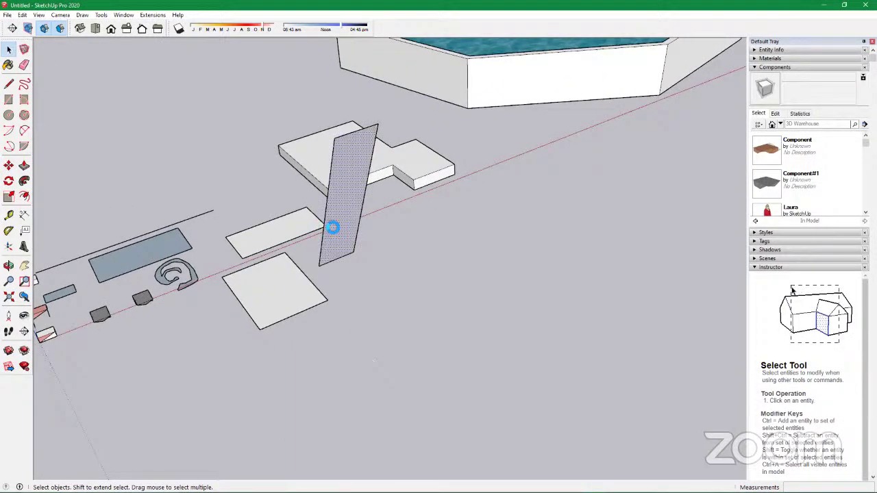
{"action": "key", "text": "Delete"}
{"action": "left_click", "coordinate": [273, 244]}
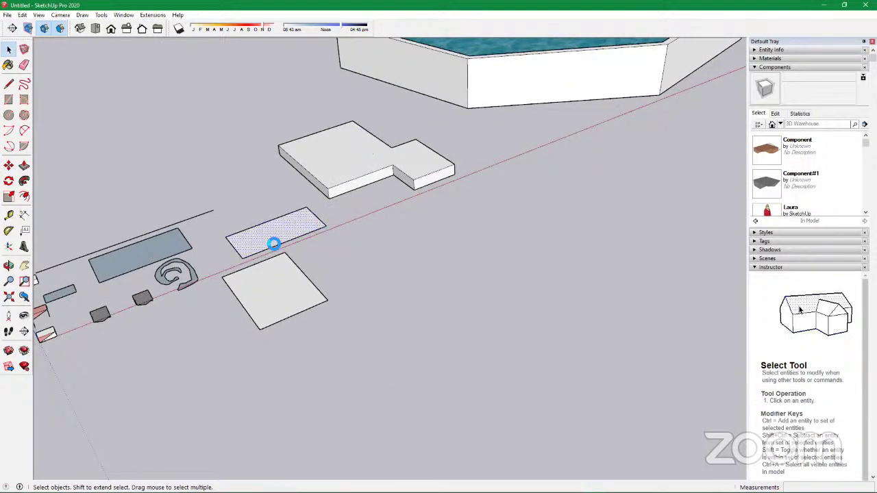
{"action": "key", "text": "Delete"}
{"action": "scroll", "coordinate": [303, 300], "scroll_direction": "up", "scroll_amount": 3}
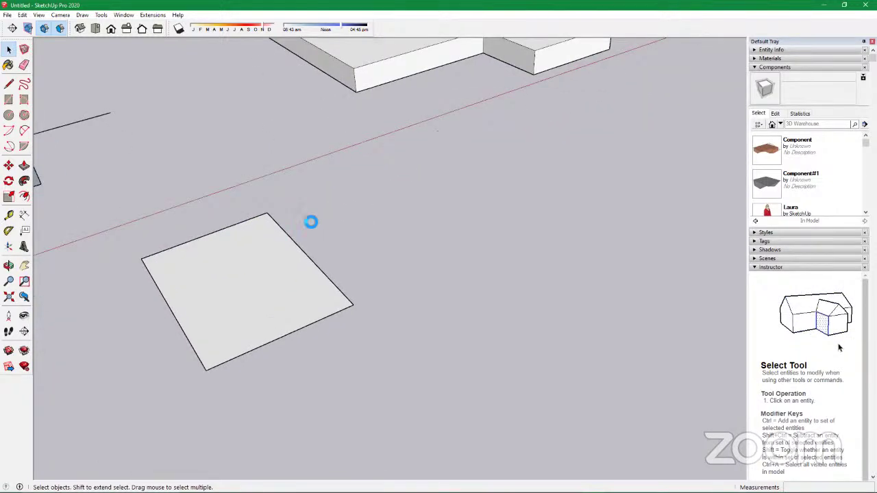
{"action": "middle_click_drag", "start_coordinate": [308, 229], "coordinate": [358, 122]}
{"action": "left_click", "coordinate": [358, 122]}
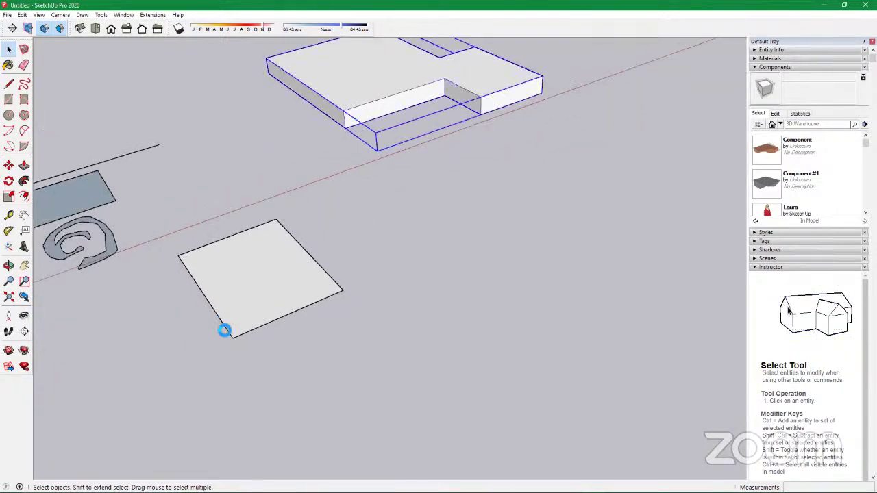
{"action": "left_click", "coordinate": [264, 303]}
{"action": "left_click", "coordinate": [540, 286]}
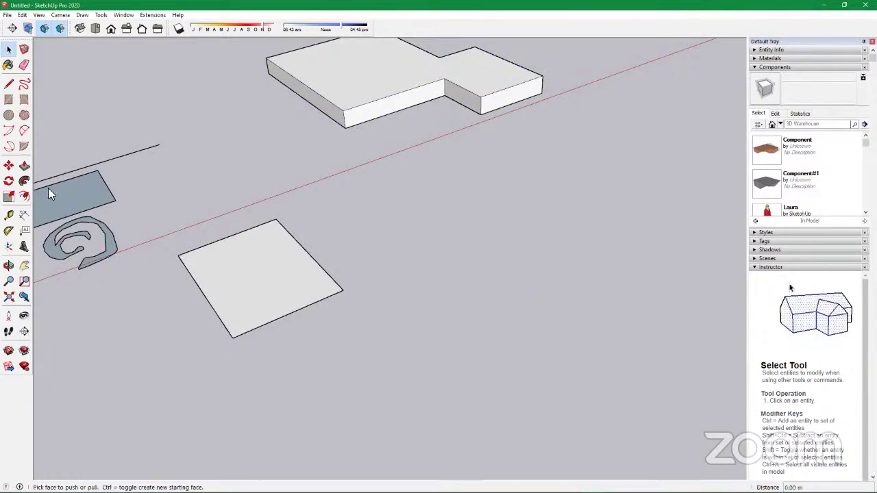
Activate Push/Pull and open the L-shaped slab group for editing
{"action": "left_click", "coordinate": [25, 167]}
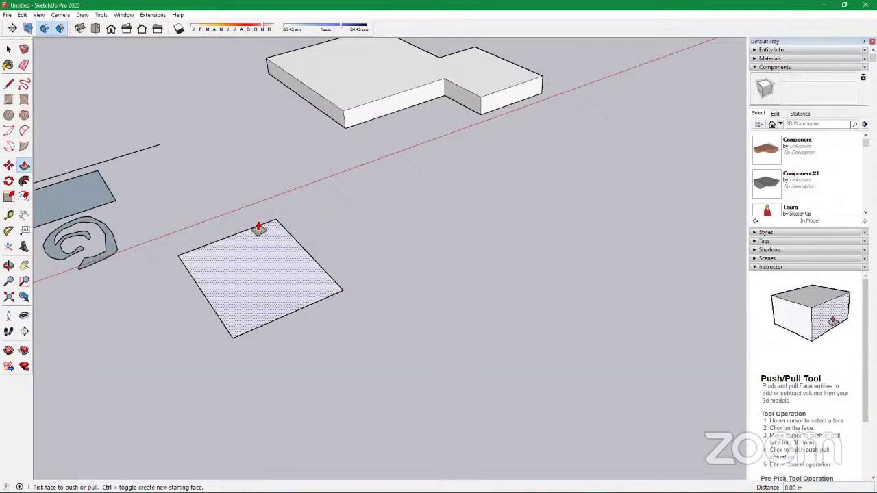
{"action": "scroll", "coordinate": [254, 261], "scroll_direction": "up", "scroll_amount": 4}
{"action": "scroll", "coordinate": [256, 264], "scroll_direction": "down", "scroll_amount": 3}
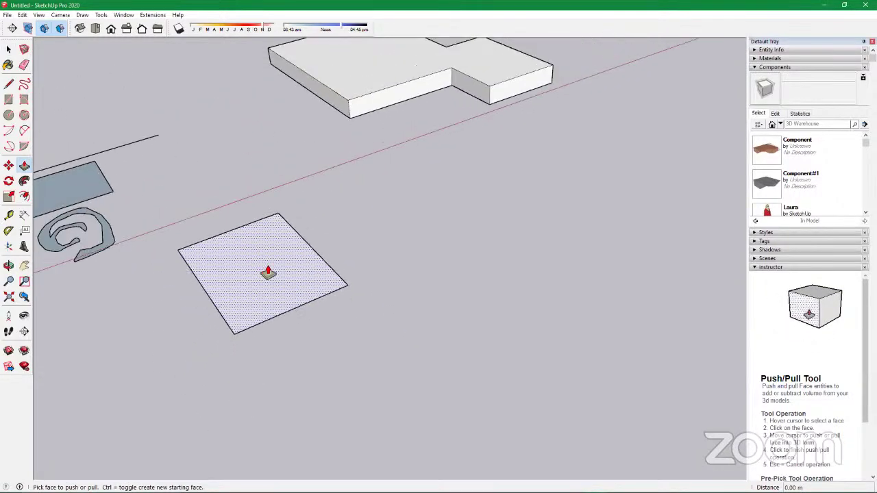
{"action": "scroll", "coordinate": [250, 293], "scroll_direction": "up", "scroll_amount": 3}
{"action": "scroll", "coordinate": [235, 249], "scroll_direction": "down", "scroll_amount": 4}
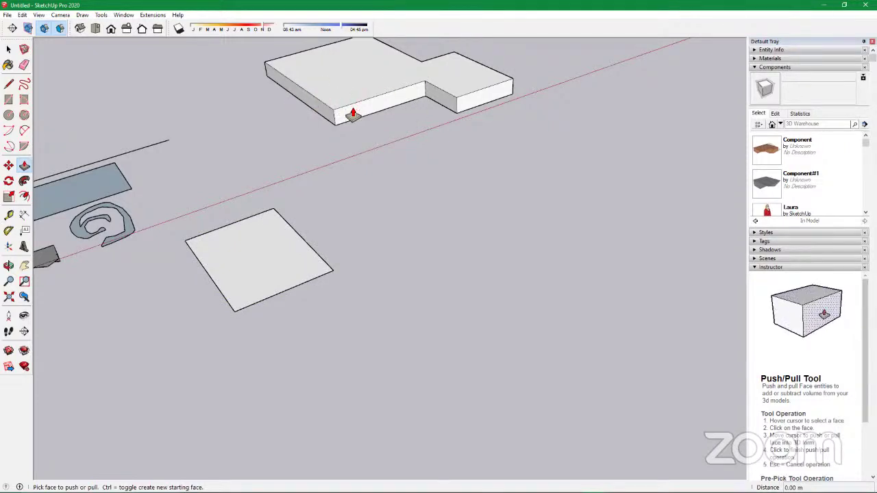
{"action": "scroll", "coordinate": [366, 92], "scroll_direction": "up", "scroll_amount": 3}
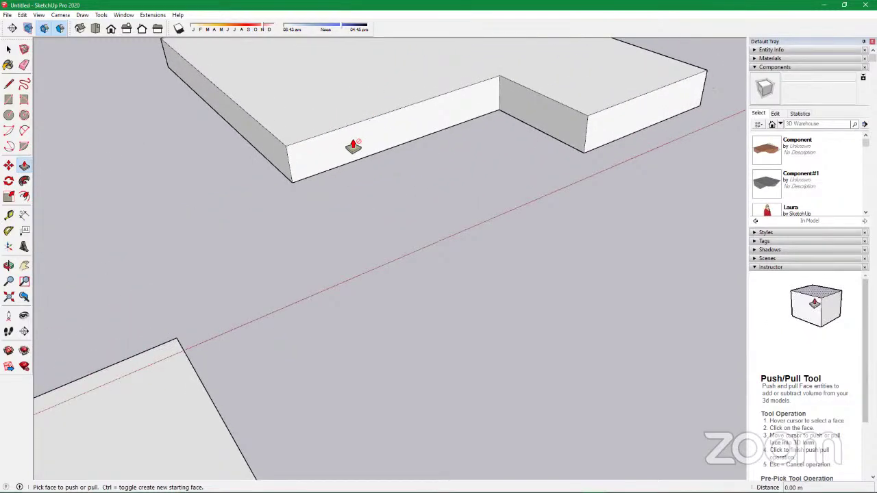
{"action": "scroll", "coordinate": [353, 147], "scroll_direction": "down", "scroll_amount": 5}
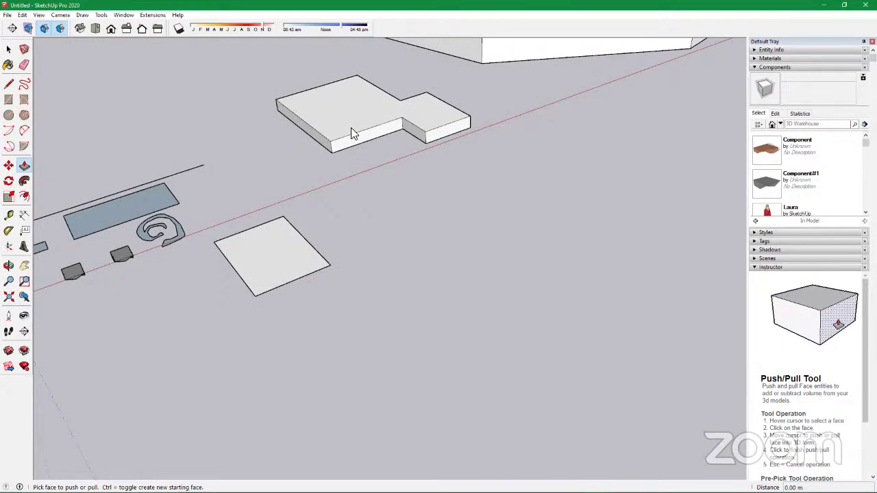
{"action": "right_click", "coordinate": [351, 130]}
{"action": "left_click", "coordinate": [385, 191]}
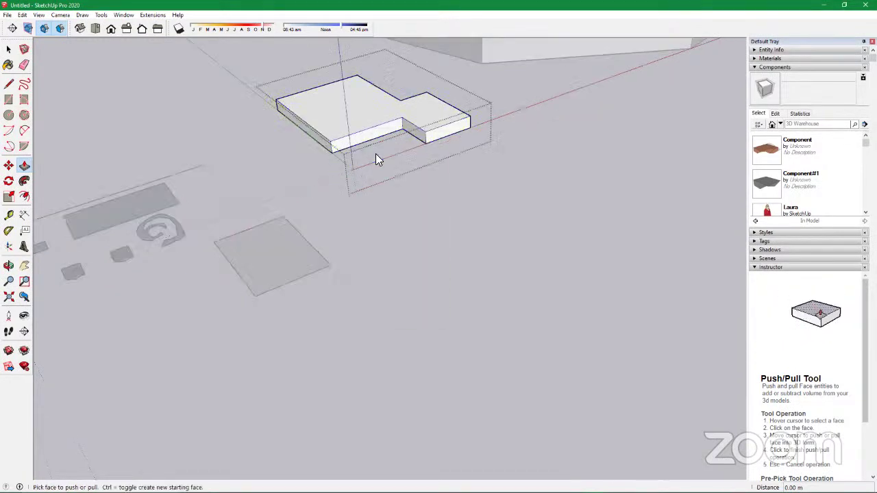
Pull the slab's long front face outward about 173 m and close the group
{"action": "scroll", "coordinate": [372, 130], "scroll_direction": "up", "scroll_amount": 5}
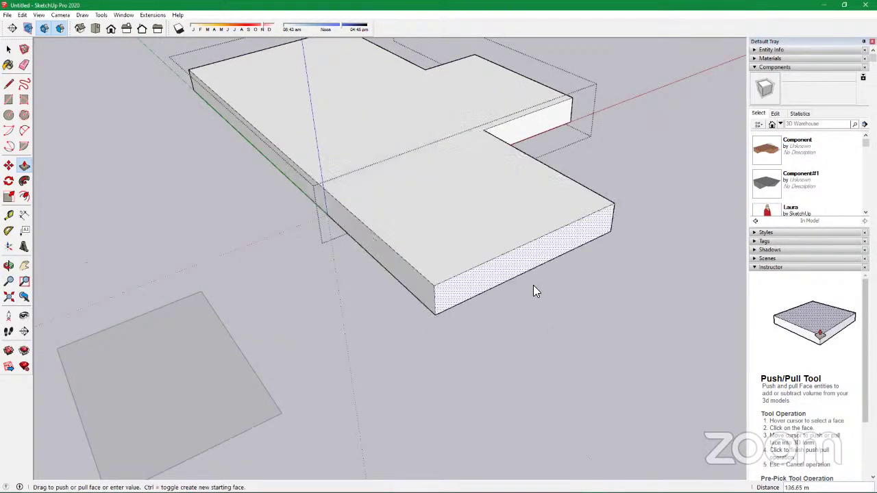
{"action": "left_click", "coordinate": [585, 313]}
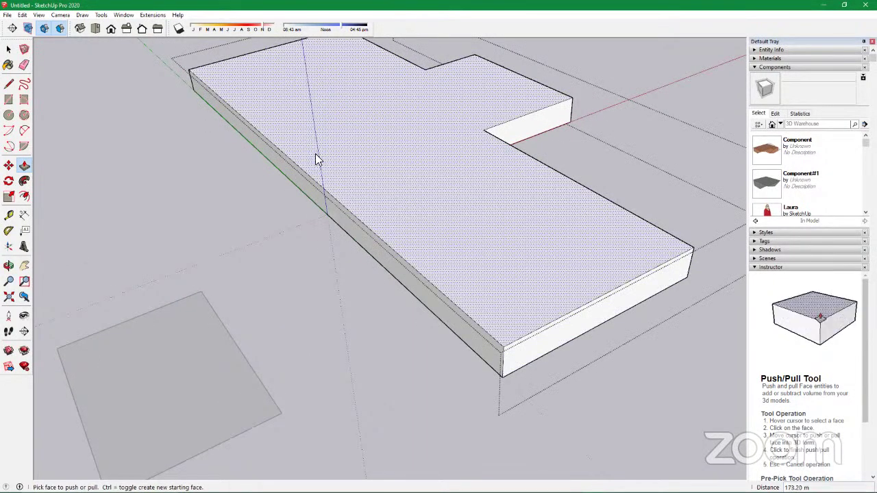
{"action": "scroll", "coordinate": [316, 151], "scroll_direction": "down", "scroll_amount": 3}
{"action": "right_click", "coordinate": [111, 112]}
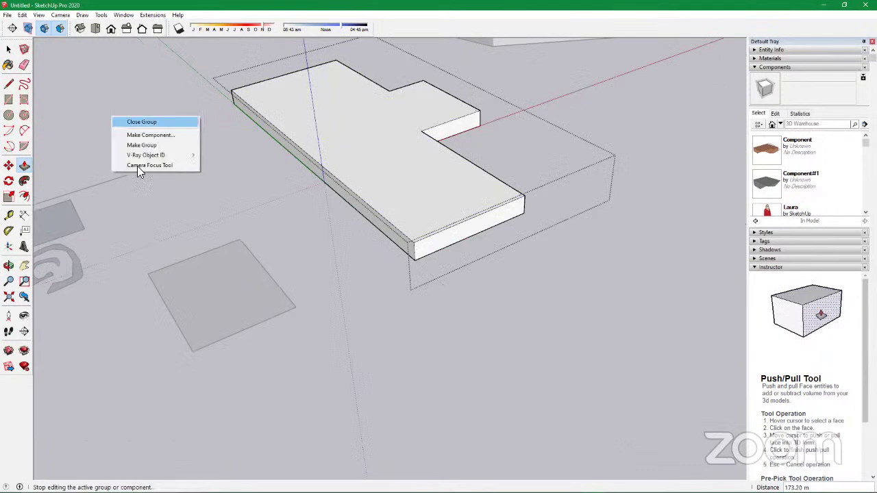
{"action": "left_click", "coordinate": [141, 122]}
Pull the flat square up into a box and extend its front face by about 1.22 m
{"action": "scroll", "coordinate": [267, 165], "scroll_direction": "down", "scroll_amount": 3}
{"action": "scroll", "coordinate": [241, 248], "scroll_direction": "up", "scroll_amount": 1}
{"action": "scroll", "coordinate": [241, 248], "scroll_direction": "up", "scroll_amount": 2}
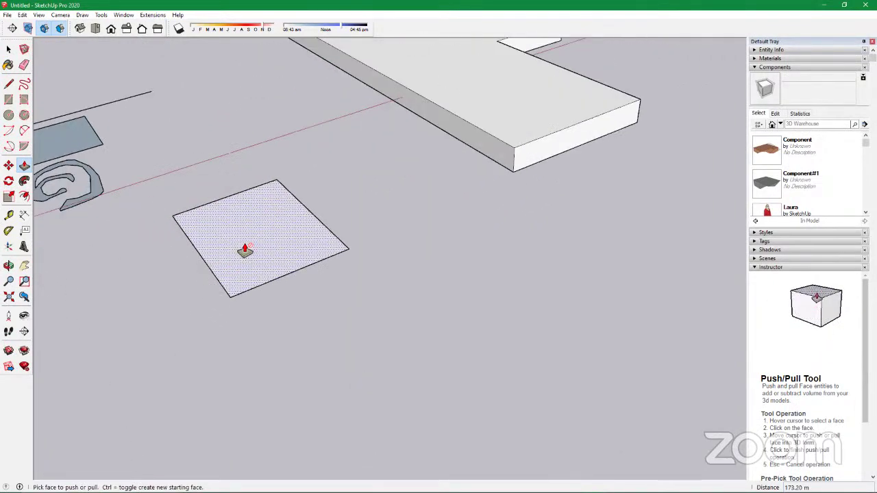
{"action": "left_click", "coordinate": [242, 251]}
{"action": "left_click", "coordinate": [247, 174]}
{"action": "left_click", "coordinate": [292, 272]}
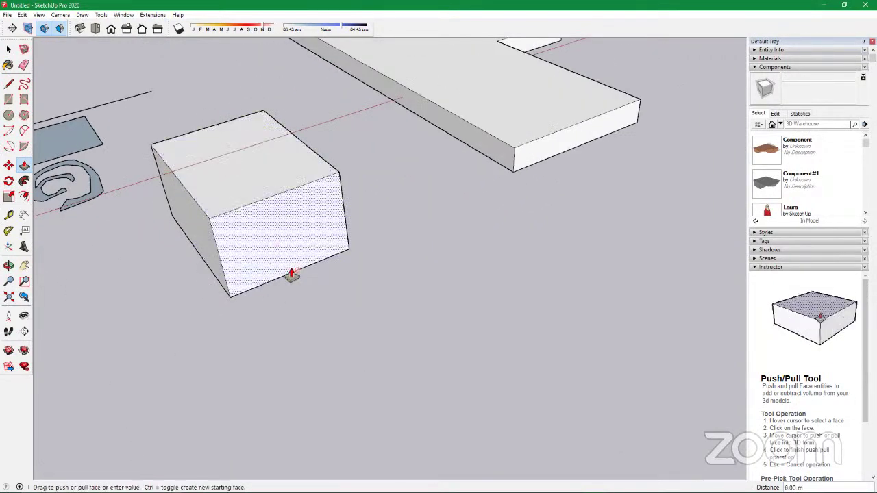
{"action": "left_click", "coordinate": [293, 275]}
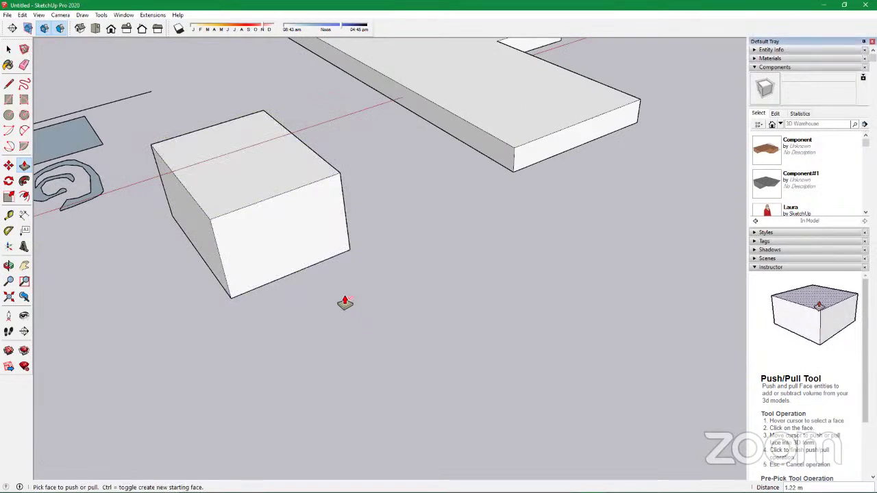
Extend the box by pulling its front end face and its long side face outward with Push/Pull
{"action": "left_click", "coordinate": [297, 239]}
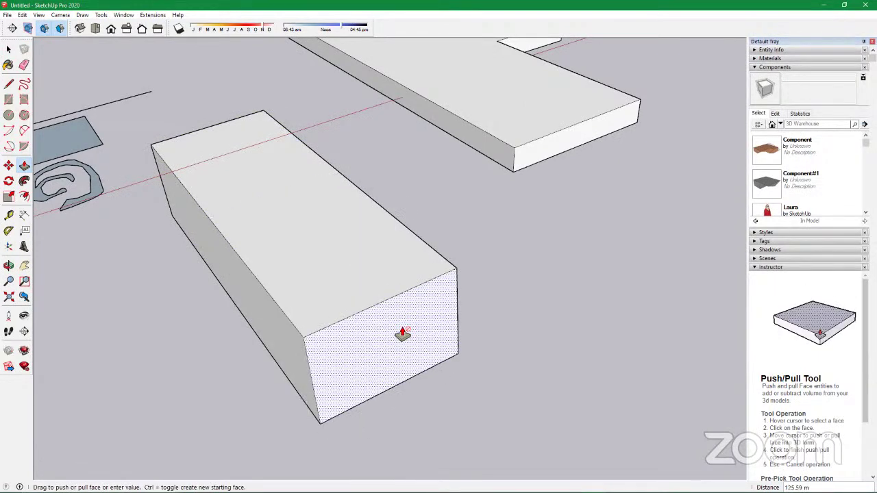
{"action": "left_click", "coordinate": [192, 254]}
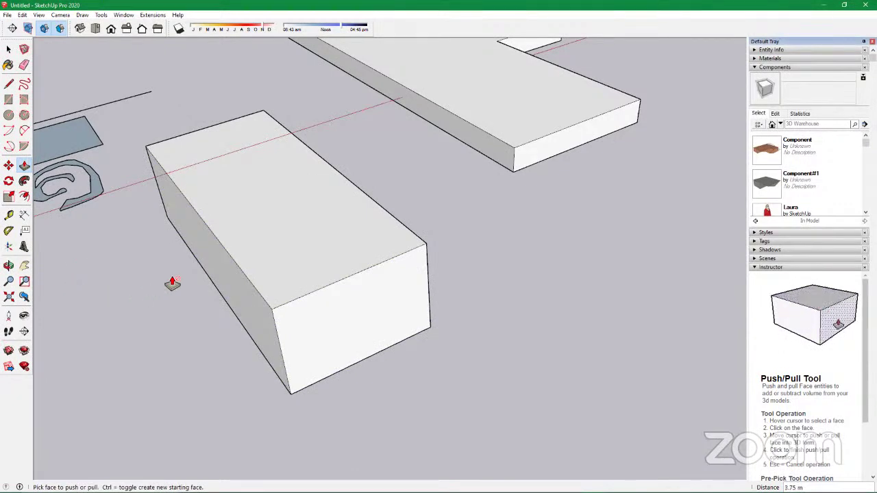
{"action": "left_click", "coordinate": [215, 270]}
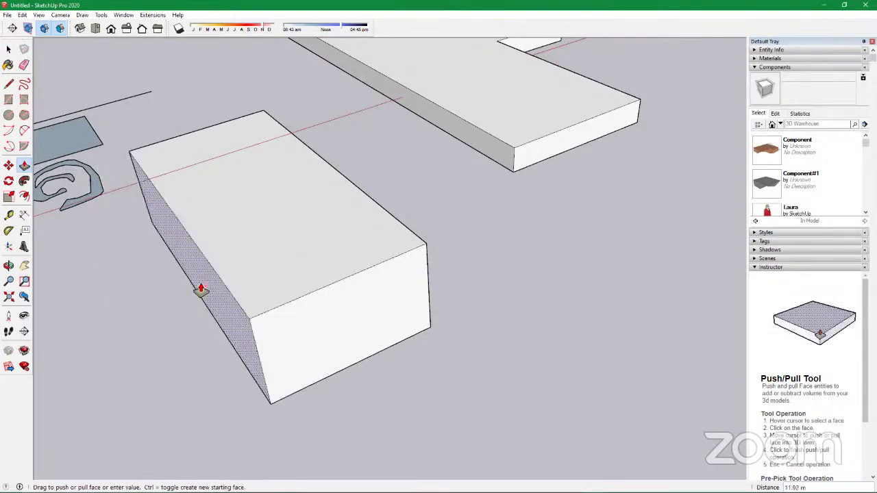
{"action": "left_click", "coordinate": [264, 274]}
{"action": "middle_click_drag", "start_coordinate": [242, 237], "coordinate": [247, 208]}
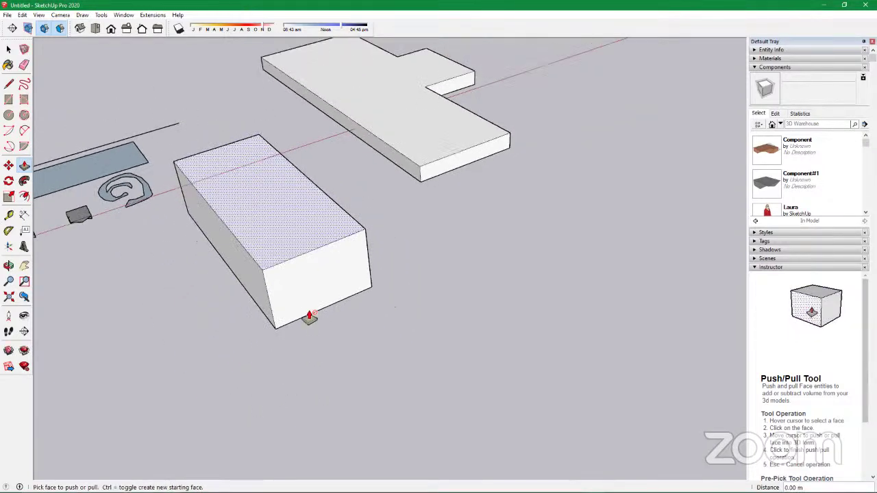
Extend the box's front end face by about 165 m from a new starting face, adding a separate section
{"action": "left_click", "coordinate": [322, 281]}
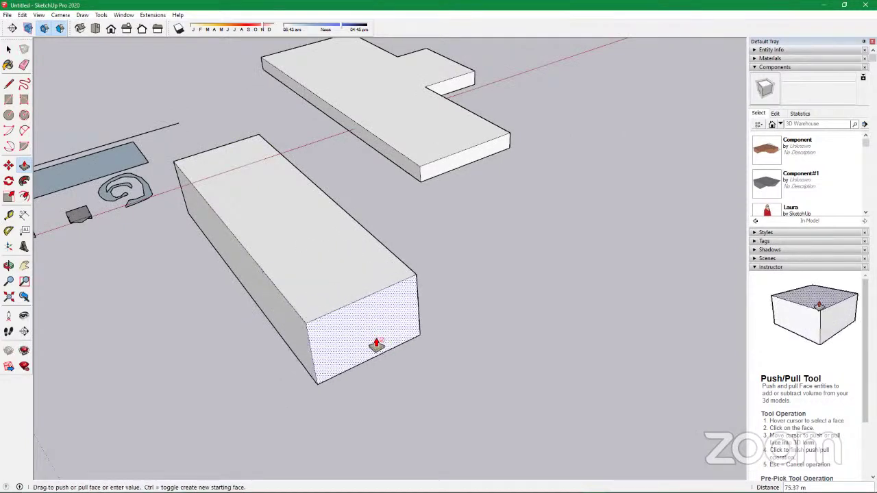
{"action": "key", "text": "ctrl"}
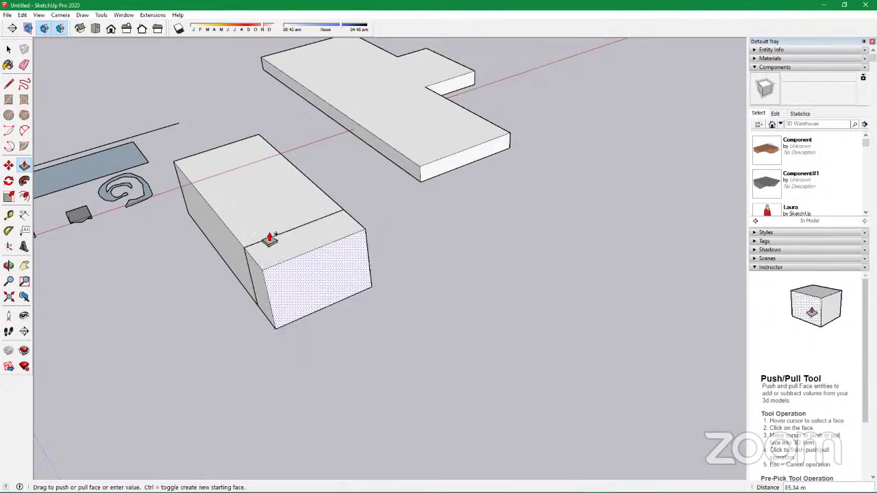
{"action": "scroll", "coordinate": [271, 247], "scroll_direction": "down", "scroll_amount": 4}
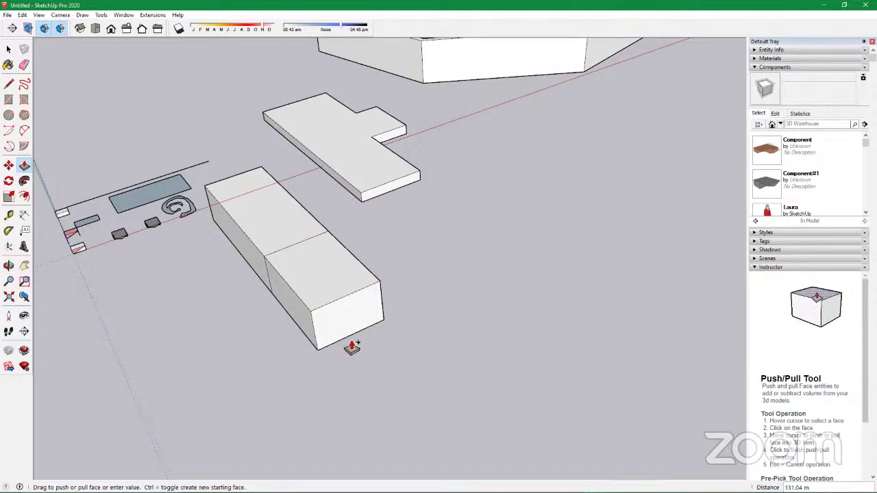
{"action": "scroll", "coordinate": [285, 233], "scroll_direction": "down", "scroll_amount": 3}
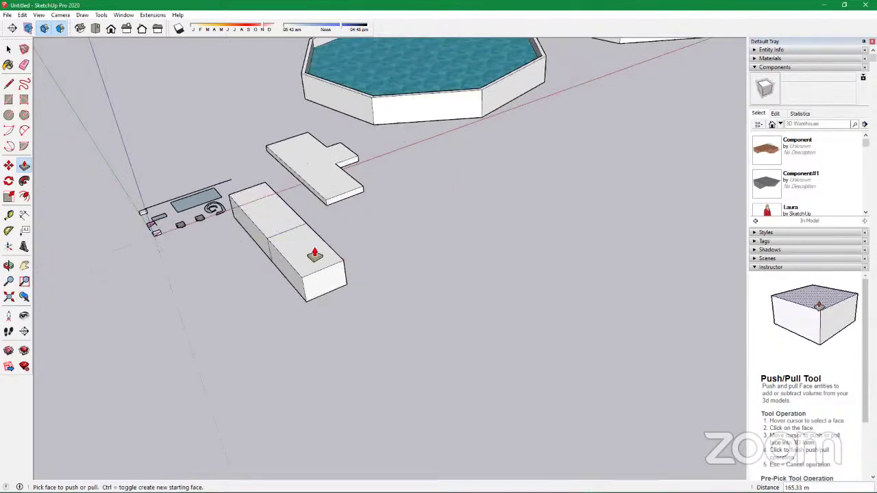
Pull the front section's top up about 132 m and the raised part's side out about 127 m, each from a new starting face
{"action": "left_click", "coordinate": [314, 239]}
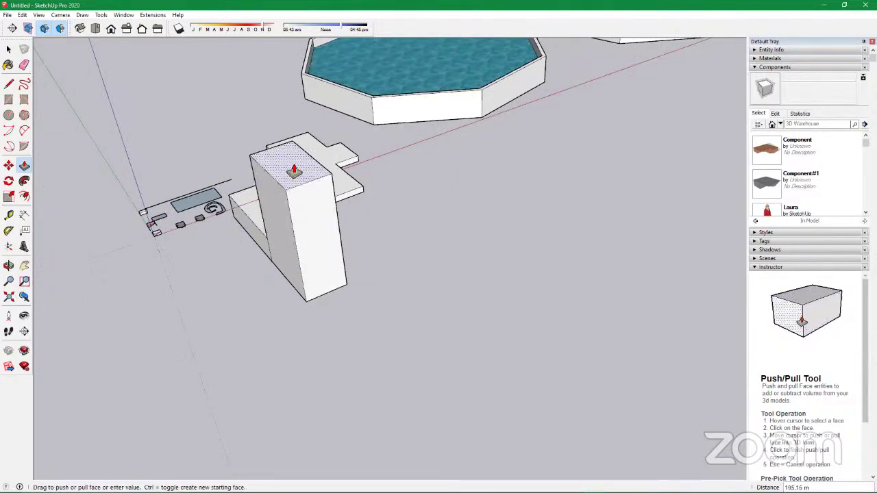
{"action": "key", "text": "ctrl"}
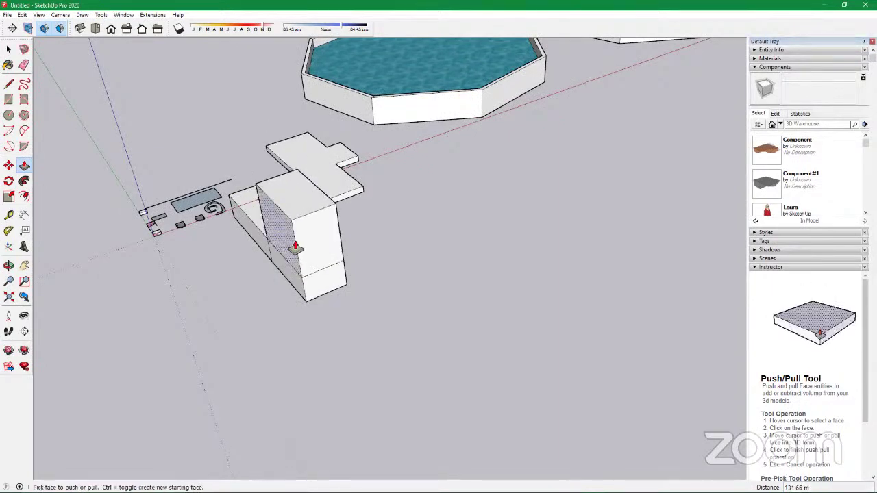
{"action": "scroll", "coordinate": [294, 240], "scroll_direction": "up", "scroll_amount": 3}
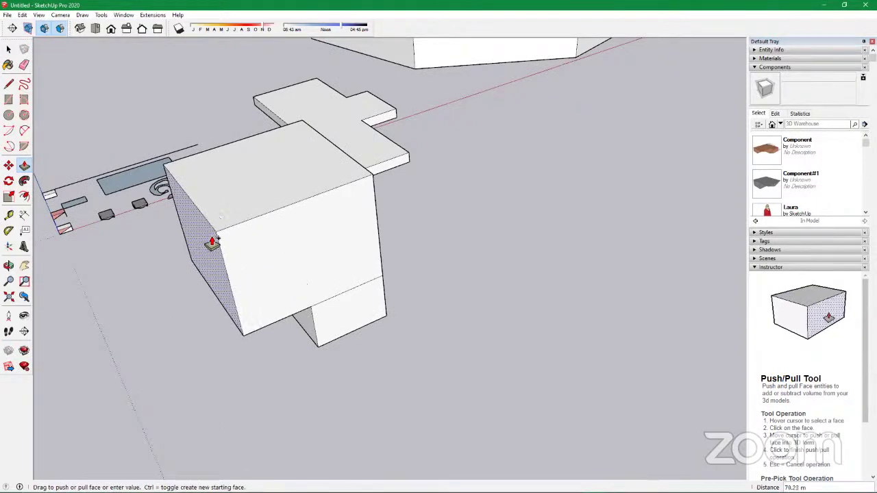
{"action": "left_click", "coordinate": [163, 261]}
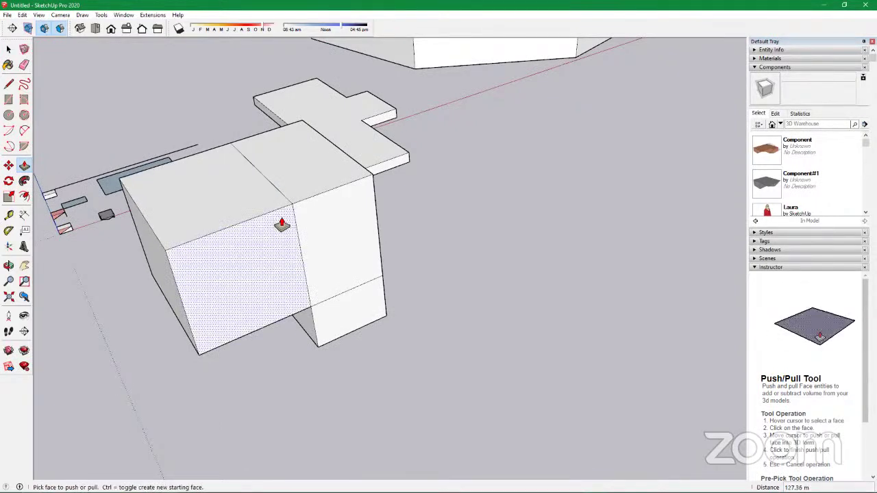
Examine the extruded block with its overhanging part from several sides
{"action": "scroll", "coordinate": [274, 254], "scroll_direction": "down", "scroll_amount": 3}
{"action": "middle_click_drag", "start_coordinate": [378, 254], "coordinate": [268, 297]}
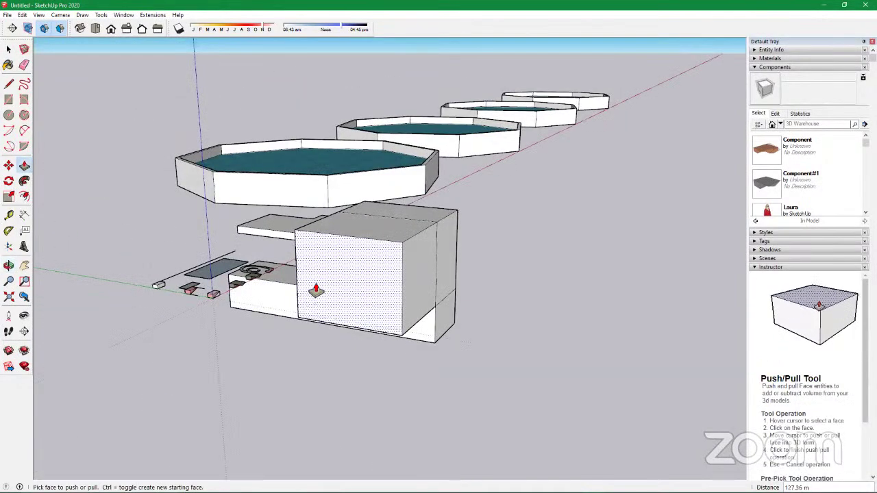
{"action": "scroll", "coordinate": [319, 237], "scroll_direction": "down", "scroll_amount": 3}
{"action": "scroll", "coordinate": [394, 293], "scroll_direction": "up", "scroll_amount": 3}
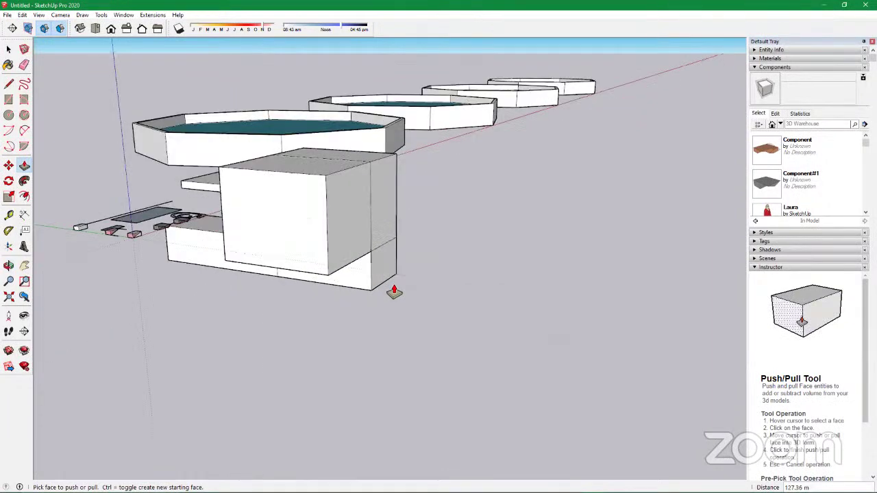
{"action": "scroll", "coordinate": [394, 292], "scroll_direction": "up", "scroll_amount": 2}
{"action": "middle_click_drag", "start_coordinate": [398, 264], "coordinate": [167, 270]}
{"action": "scroll", "coordinate": [323, 270], "scroll_direction": "down", "scroll_amount": 2}
{"action": "scroll", "coordinate": [329, 270], "scroll_direction": "up", "scroll_amount": 3}
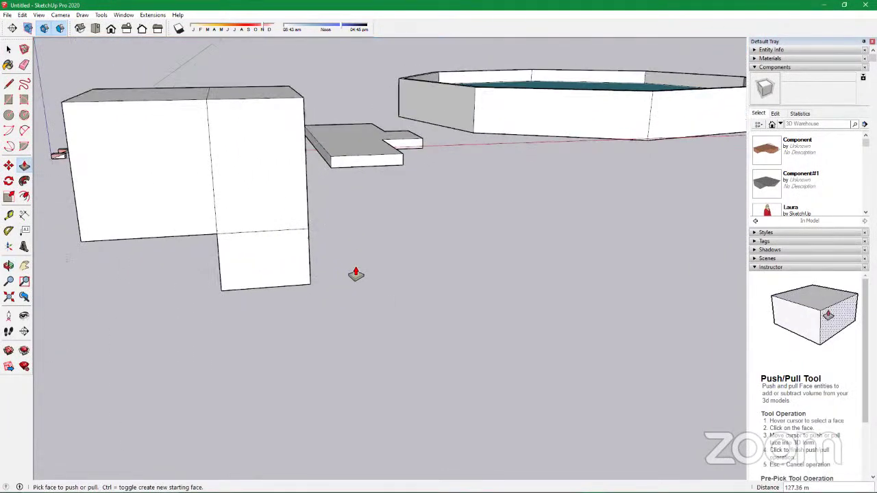
{"action": "scroll", "coordinate": [350, 278], "scroll_direction": "up", "scroll_amount": 3}
{"action": "scroll", "coordinate": [194, 258], "scroll_direction": "down", "scroll_amount": 2}
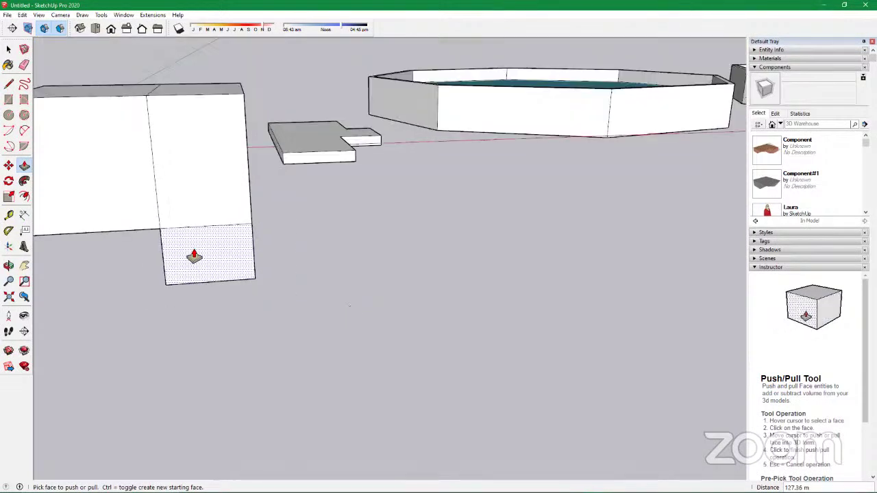
{"action": "scroll", "coordinate": [194, 258], "scroll_direction": "down", "scroll_amount": 2}
{"action": "middle_click_drag", "start_coordinate": [247, 268], "coordinate": [226, 288]}
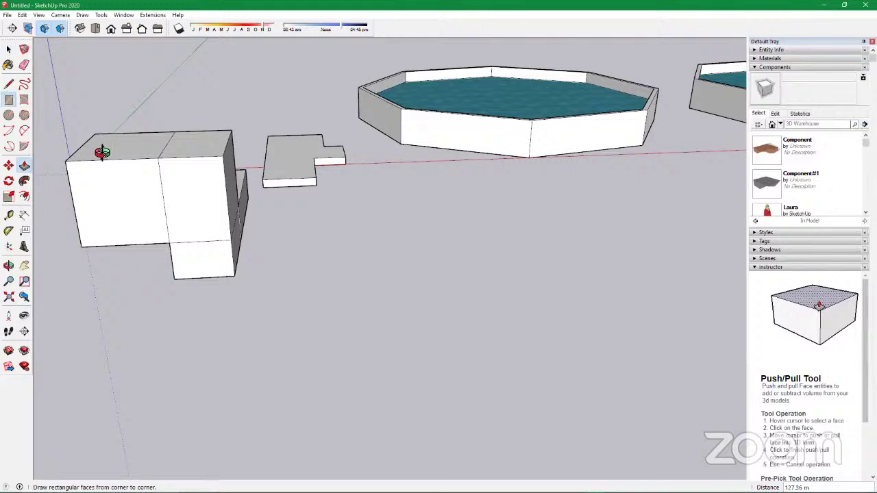
Draw a small rectangle on the ground beside the stepped block
{"action": "left_click", "coordinate": [8, 99]}
{"action": "left_click", "coordinate": [316, 278]}
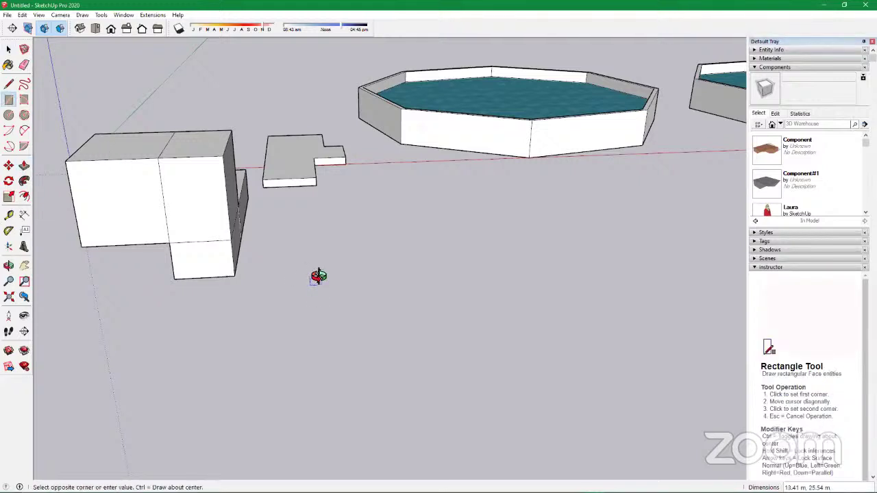
{"action": "left_click", "coordinate": [319, 277]}
{"action": "key", "text": "space"}
{"action": "middle_click_drag", "start_coordinate": [308, 295], "coordinate": [344, 267]}
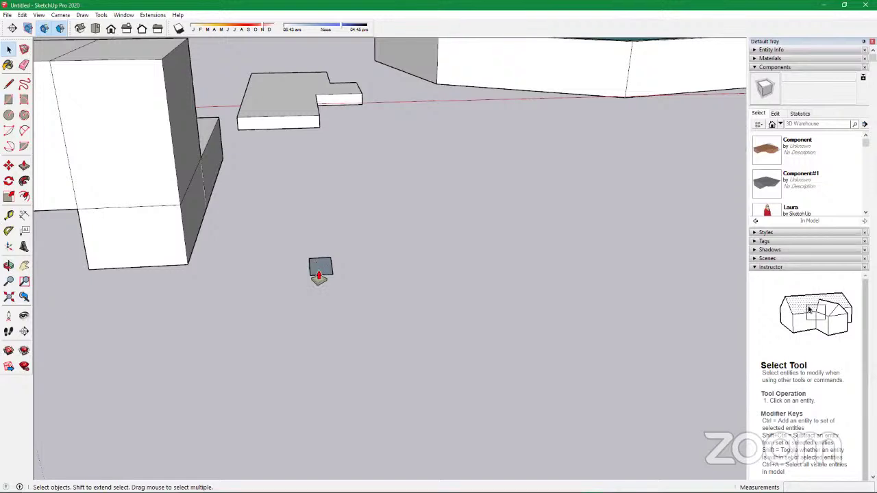
Push/Pull the small rectangle up into a column about 91 m high, picking the height on the stepped block
{"action": "key", "text": "p"}
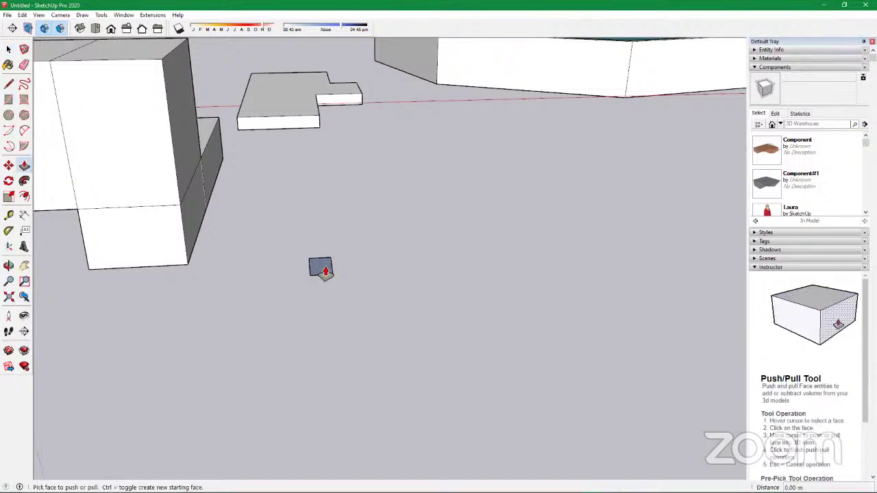
{"action": "left_click", "coordinate": [325, 270]}
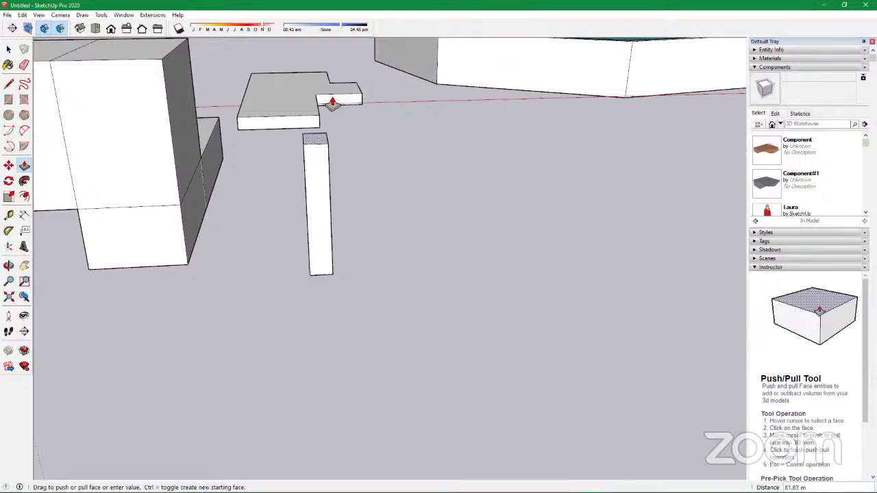
{"action": "scroll", "coordinate": [329, 103], "scroll_direction": "down", "scroll_amount": 2}
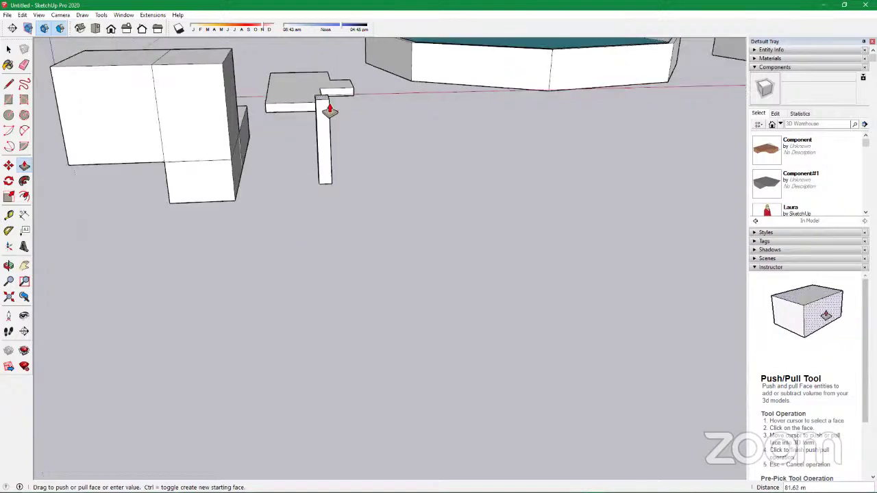
{"action": "scroll", "coordinate": [329, 110], "scroll_direction": "down", "scroll_amount": 2}
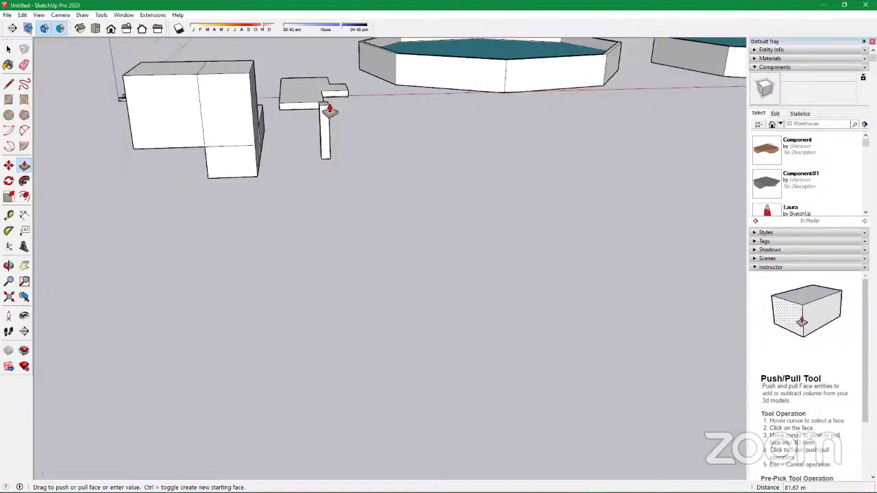
{"action": "left_click", "coordinate": [259, 83]}
Draw a second small rectangle on the ground next to the column's base
{"action": "scroll", "coordinate": [336, 153], "scroll_direction": "up", "scroll_amount": 5}
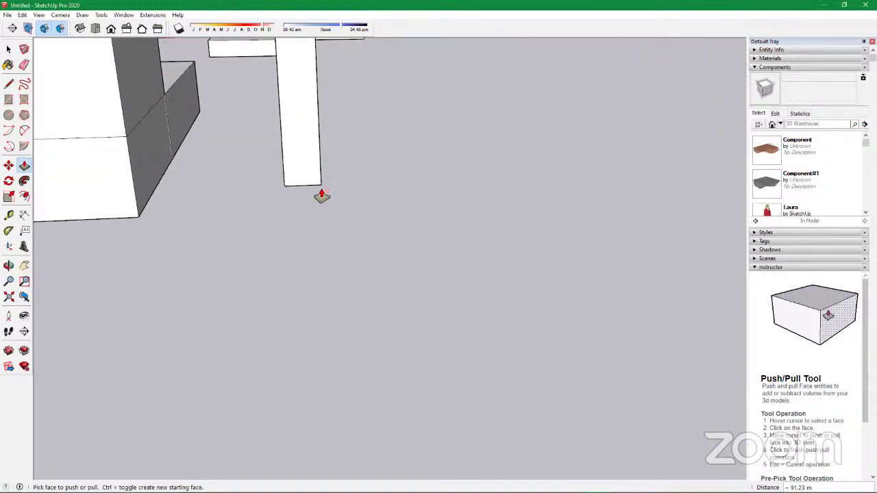
{"action": "mouse_move", "coordinate": [321, 196]}
{"action": "middle_mouse_down"}
{"action": "mouse_move", "coordinate": [212, 198]}
{"action": "mouse_move", "coordinate": [216, 210]}
{"action": "middle_mouse_up"}
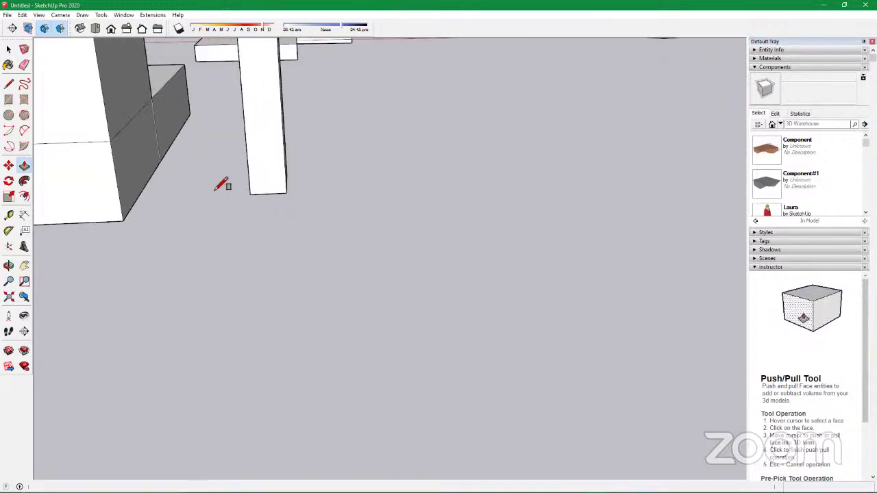
{"action": "key", "text": "r"}
{"action": "left_click", "coordinate": [319, 189]}
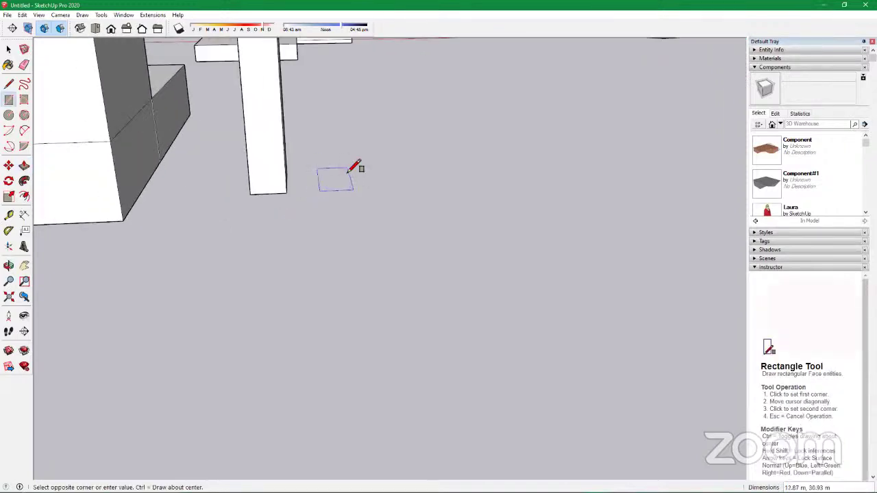
{"action": "left_click", "coordinate": [274, 214]}
{"action": "scroll", "coordinate": [249, 217], "scroll_direction": "down", "scroll_amount": 3}
{"action": "scroll", "coordinate": [229, 153], "scroll_direction": "up", "scroll_amount": 5}
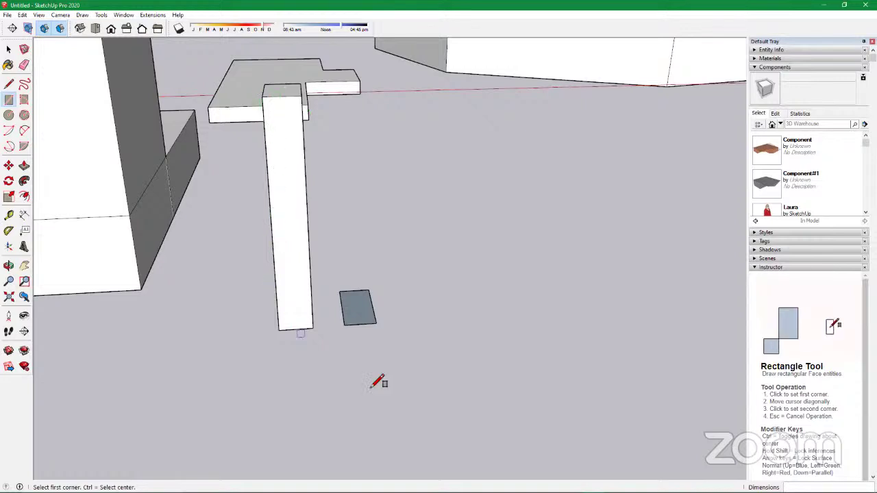
Extrude the second small rectangle into a column by repeating the previous Push/Pull distance
{"action": "key", "text": "p"}
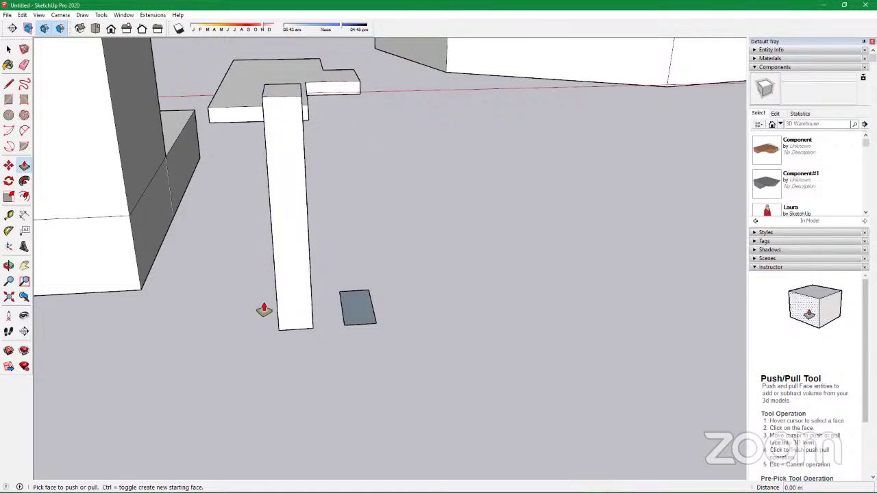
{"action": "scroll", "coordinate": [221, 298], "scroll_direction": "down", "scroll_amount": 6}
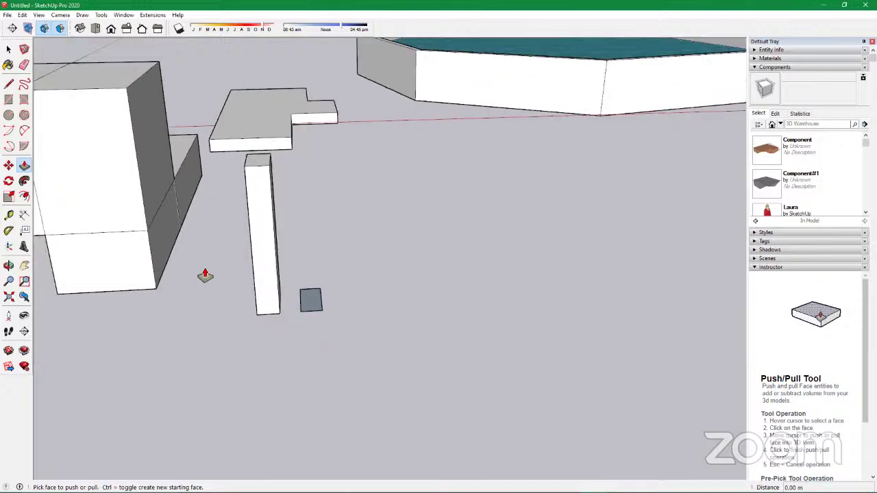
{"action": "scroll", "coordinate": [283, 305], "scroll_direction": "up", "scroll_amount": 6}
{"action": "scroll", "coordinate": [283, 305], "scroll_direction": "up", "scroll_amount": 1}
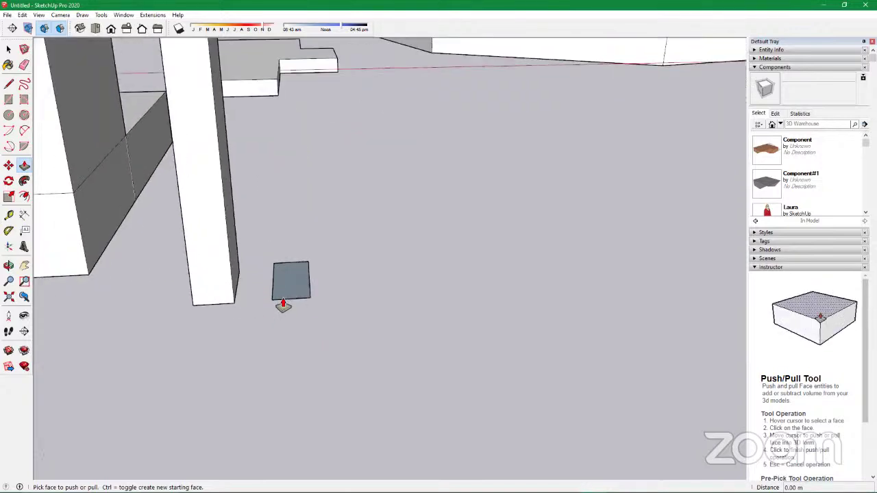
{"action": "scroll", "coordinate": [283, 303], "scroll_direction": "up", "scroll_amount": 2}
{"action": "double_click", "coordinate": [290, 288]}
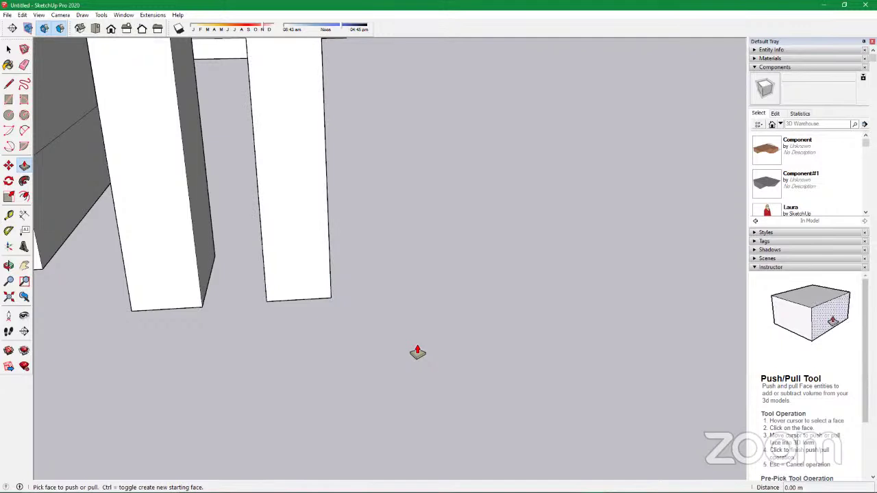
Open the L-shaped slab group behind the two columns for editing
{"action": "scroll", "coordinate": [227, 160], "scroll_direction": "down", "scroll_amount": 5}
{"action": "scroll", "coordinate": [236, 205], "scroll_direction": "up", "scroll_amount": 4}
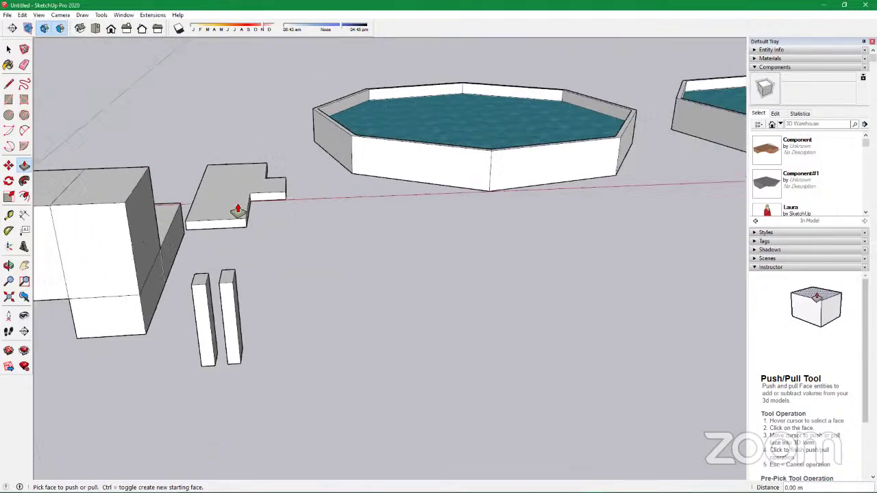
{"action": "right_click", "coordinate": [232, 185]}
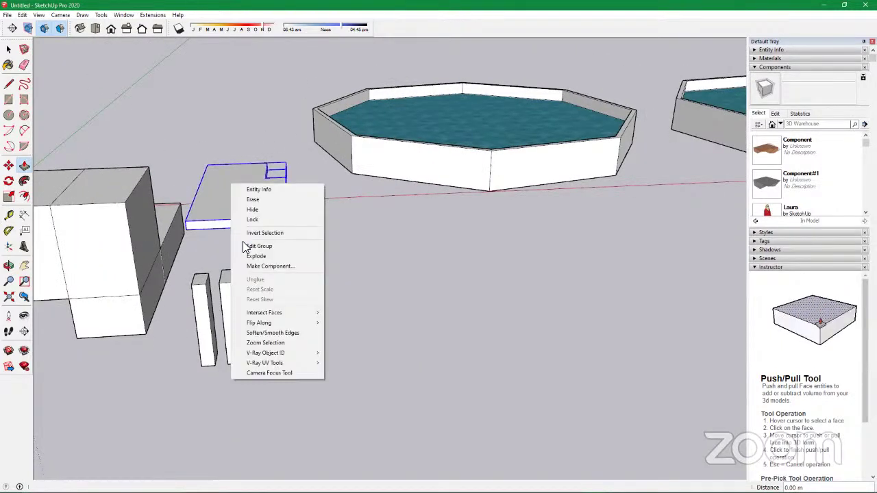
{"action": "left_click", "coordinate": [259, 246]}
{"action": "scroll", "coordinate": [231, 206], "scroll_direction": "up", "scroll_amount": 4}
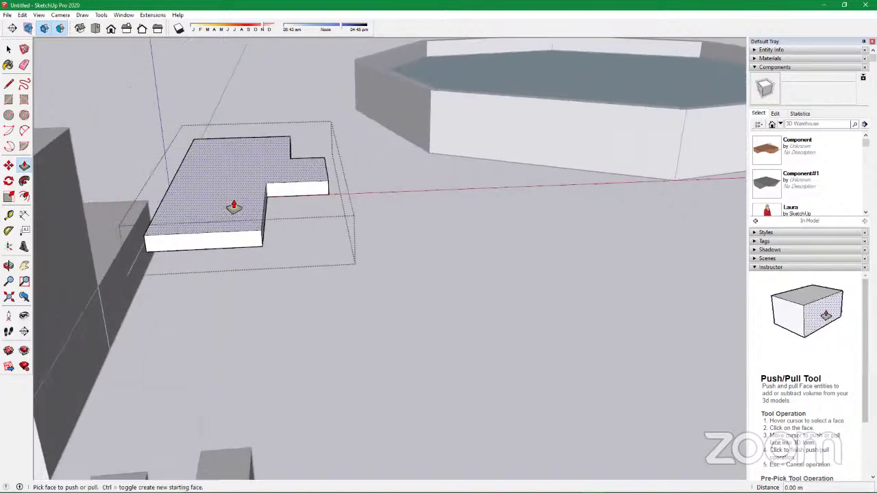
{"action": "scroll", "coordinate": [292, 176], "scroll_direction": "down", "scroll_amount": 1}
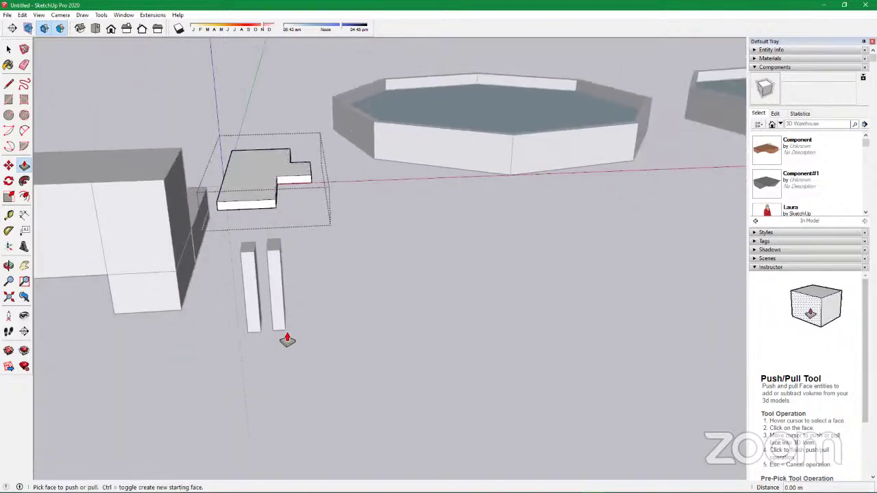
Extrude the L-shaped slab's top face inside the group by repeating the previous Push/Pull distance
{"action": "scroll", "coordinate": [260, 187], "scroll_direction": "up", "scroll_amount": 4}
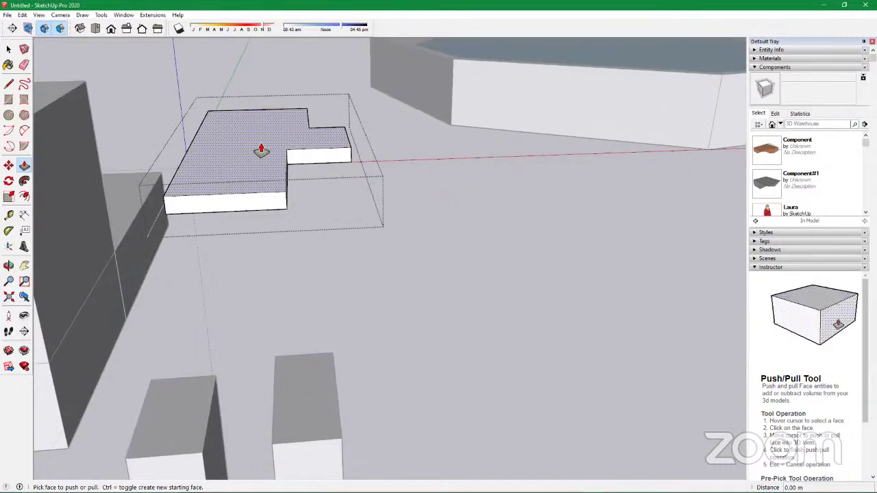
{"action": "double_click", "coordinate": [261, 148]}
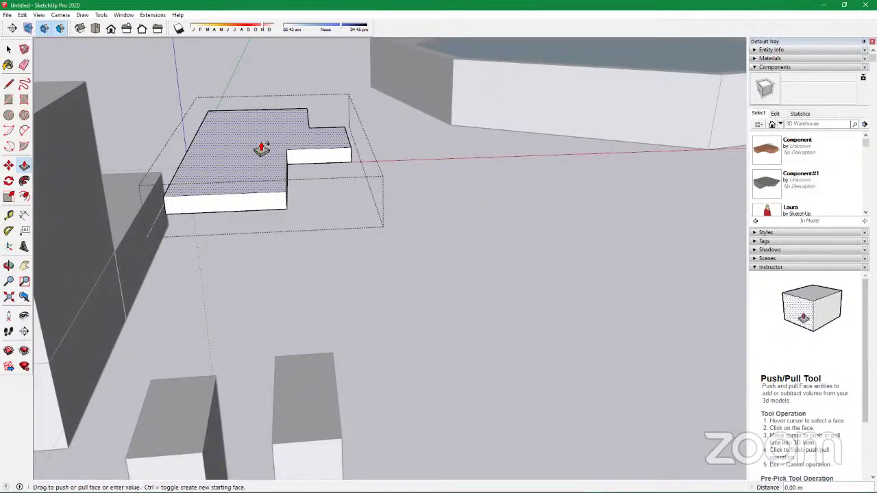
{"action": "scroll", "coordinate": [299, 237], "scroll_direction": "down", "scroll_amount": 5}
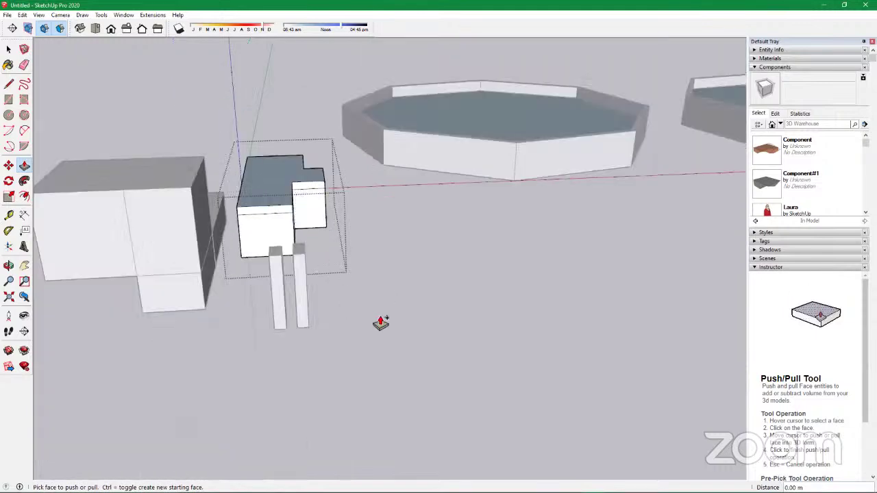
Push the narrow upper band on the L-shaped block's front side inward by repeating the last Push/Pull distance
{"action": "mouse_move", "coordinate": [270, 235]}
{"action": "middle_mouse_down"}
{"action": "mouse_move", "coordinate": [270, 192]}
{"action": "mouse_move", "coordinate": [276, 245]}
{"action": "mouse_move", "coordinate": [252, 249]}
{"action": "mouse_move", "coordinate": [284, 226]}
{"action": "middle_mouse_up"}
{"action": "key", "text": "p"}
{"action": "scroll", "coordinate": [315, 199], "scroll_direction": "up", "scroll_amount": 3}
{"action": "scroll", "coordinate": [320, 202], "scroll_direction": "up", "scroll_amount": 2}
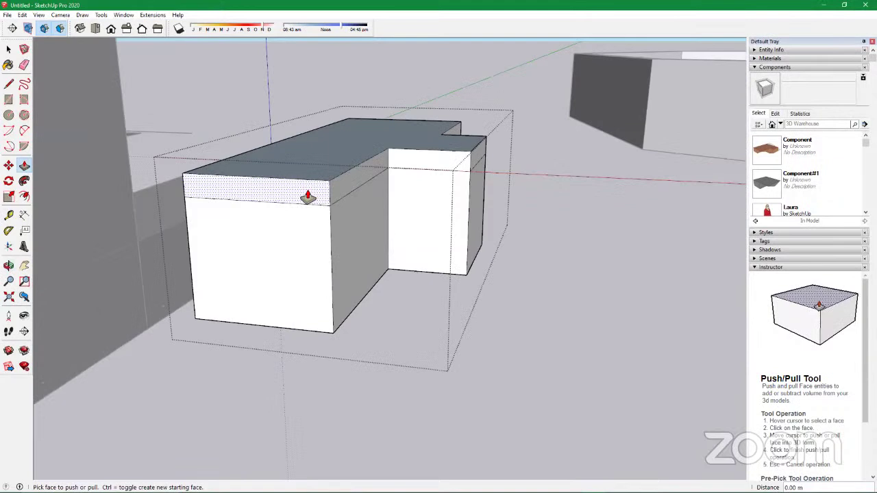
{"action": "scroll", "coordinate": [307, 197], "scroll_direction": "down", "scroll_amount": 2}
{"action": "double_click", "coordinate": [307, 197]}
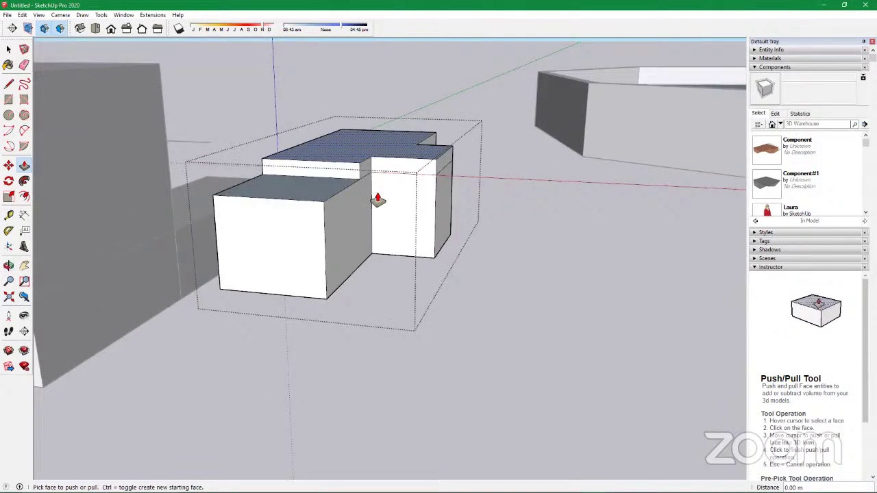
Restore the L-shaped block to a thin slab with its full outline
{"action": "scroll", "coordinate": [411, 216], "scroll_direction": "down", "scroll_amount": 3}
{"action": "middle_click_drag", "start_coordinate": [417, 219], "coordinate": [360, 184]}
{"action": "scroll", "coordinate": [361, 202], "scroll_direction": "up", "scroll_amount": 3}
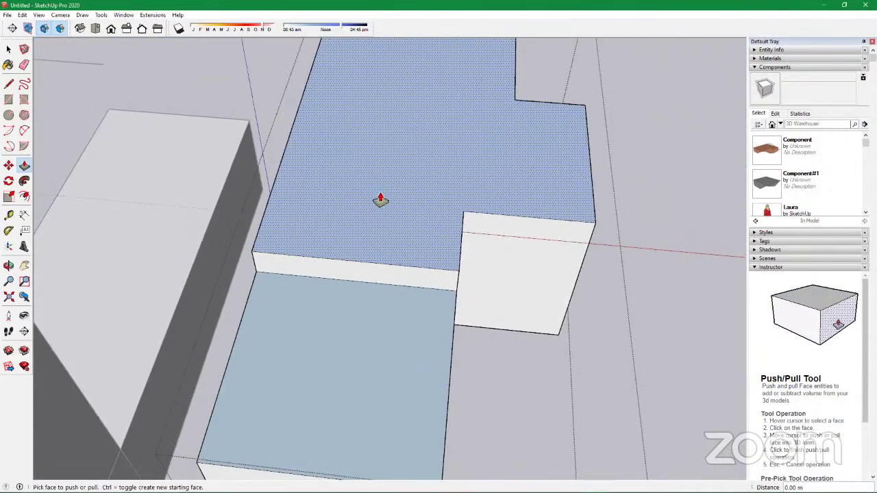
{"action": "double_click", "coordinate": [382, 208]}
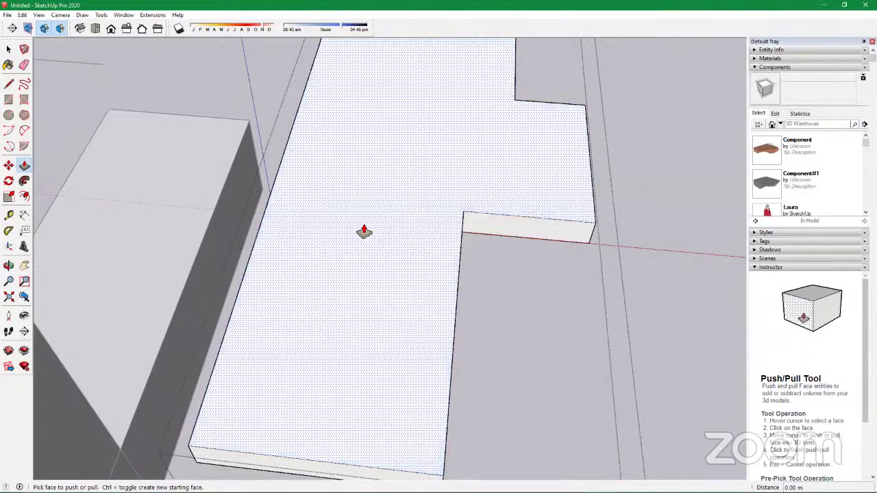
Repeat the previous Push/Pull distance on the restored slab's top face and undo that extrusion
{"action": "scroll", "coordinate": [353, 193], "scroll_direction": "down", "scroll_amount": 5}
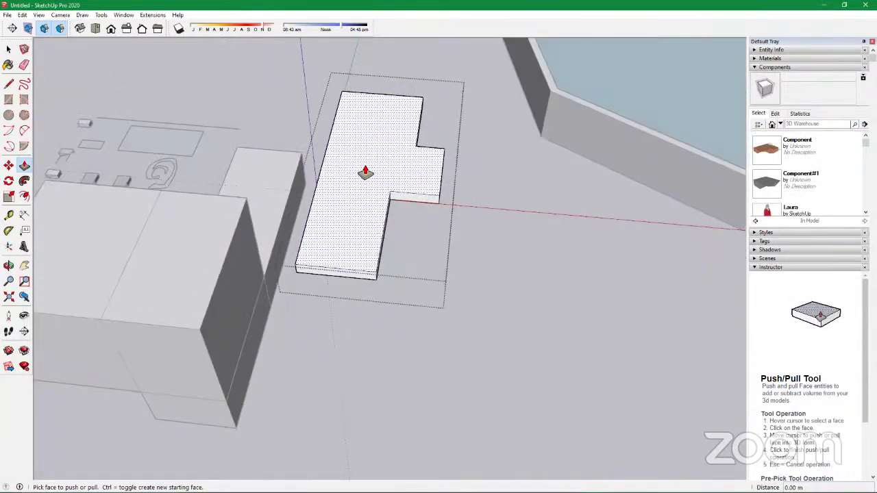
{"action": "double_click", "coordinate": [366, 173]}
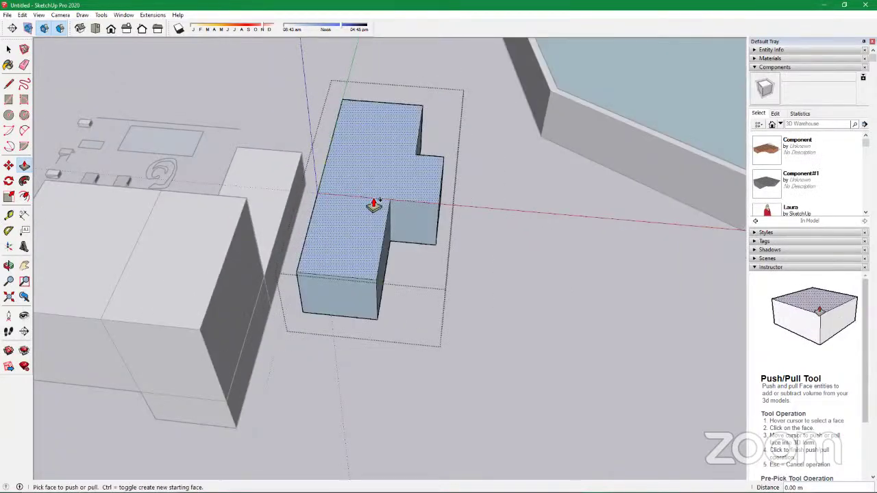
{"action": "key", "text": "ctrl+z"}
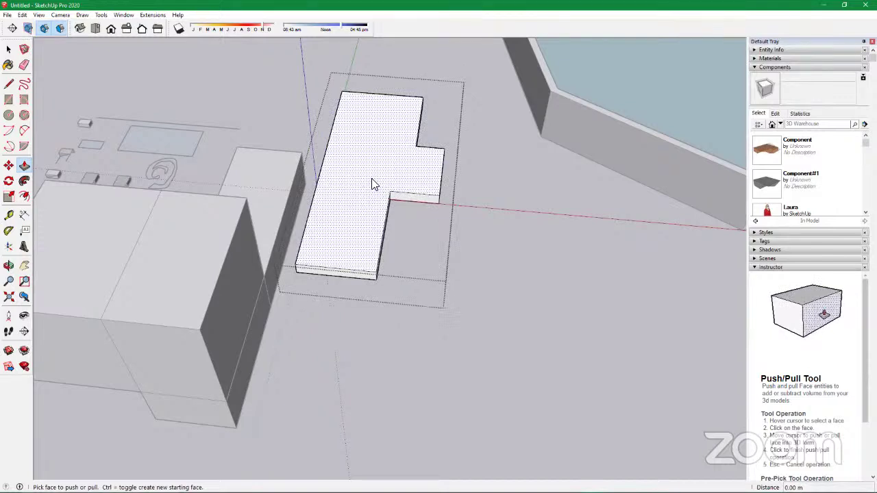
Reverse the slab's top face and extrude it upward by repeating the previous Push/Pull distance
{"action": "right_click", "coordinate": [433, 283]}
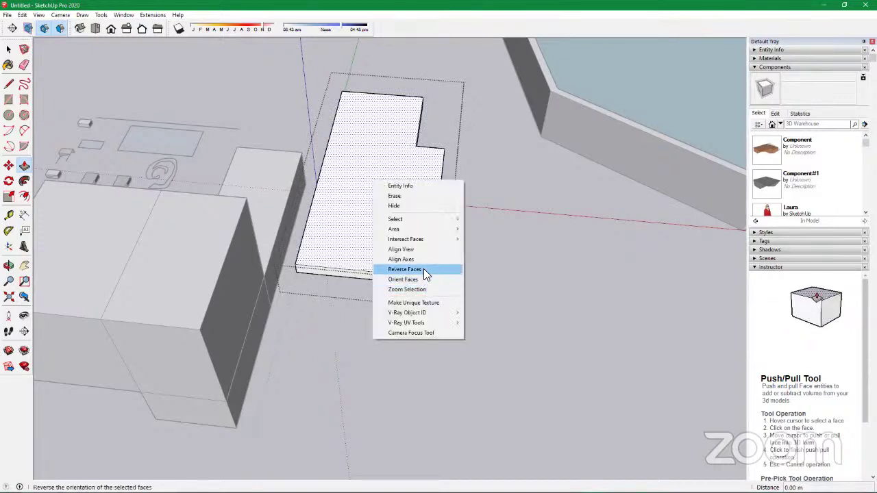
{"action": "left_click", "coordinate": [423, 269]}
{"action": "left_click", "coordinate": [367, 162]}
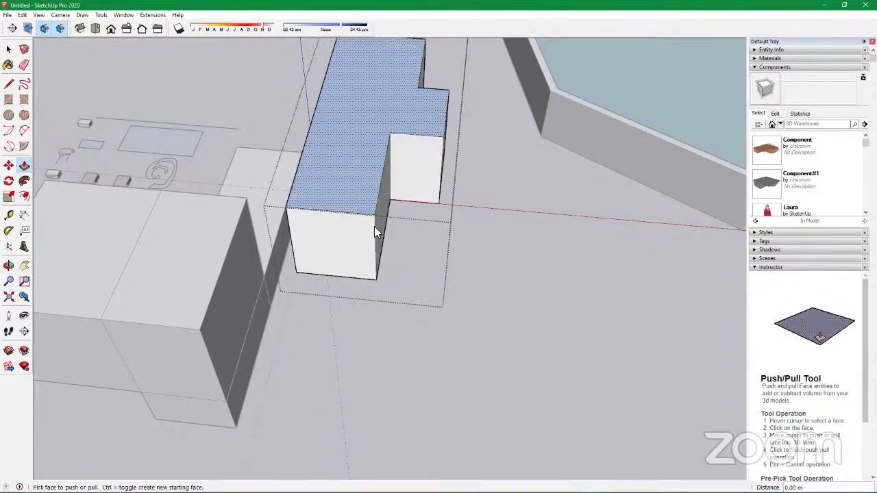
{"action": "left_click", "coordinate": [375, 221]}
{"action": "scroll", "coordinate": [376, 225], "scroll_direction": "down", "scroll_amount": 5}
{"action": "middle_click_drag", "start_coordinate": [366, 247], "coordinate": [272, 251]}
{"action": "scroll", "coordinate": [273, 251], "scroll_direction": "up", "scroll_amount": 5}
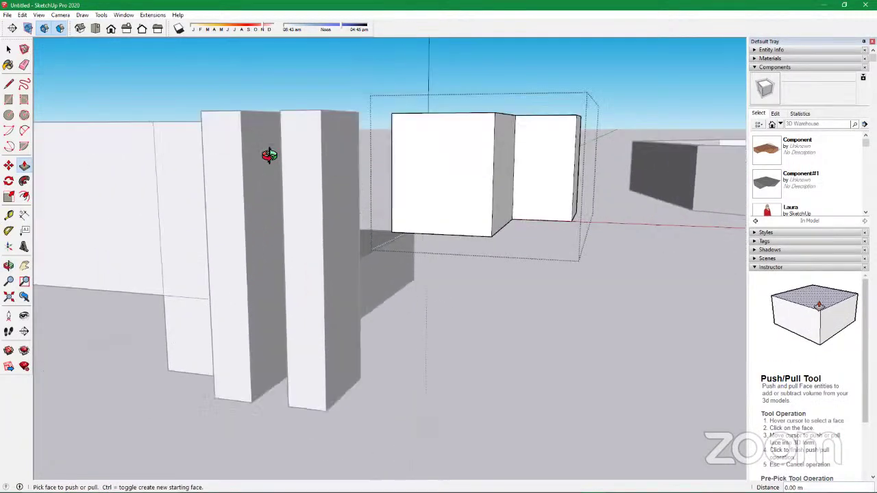
{"action": "scroll", "coordinate": [304, 203], "scroll_direction": "down", "scroll_amount": 3}
{"action": "scroll", "coordinate": [454, 92], "scroll_direction": "down", "scroll_amount": 2}
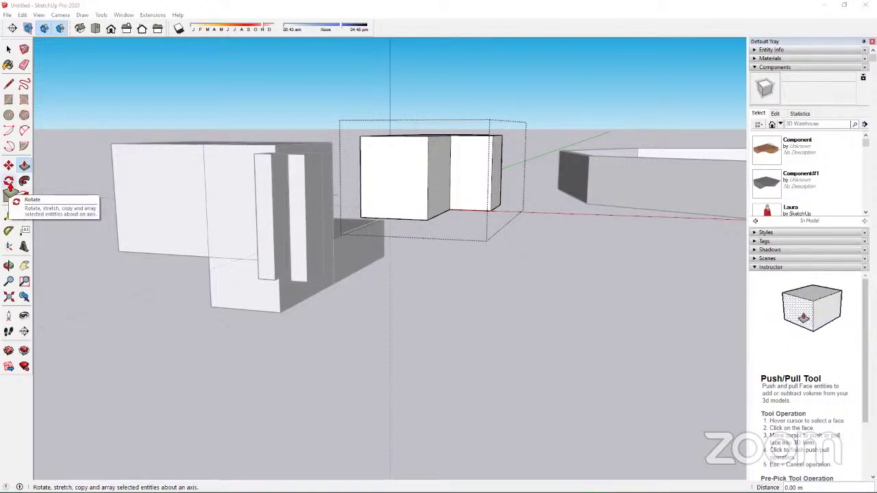
Finish editing inside the L-shaped block's group and return to the whole model
{"action": "left_click", "coordinate": [9, 181]}
{"action": "middle_click_drag", "start_coordinate": [215, 262], "coordinate": [250, 273]}
{"action": "scroll", "coordinate": [250, 272], "scroll_direction": "down", "scroll_amount": 4}
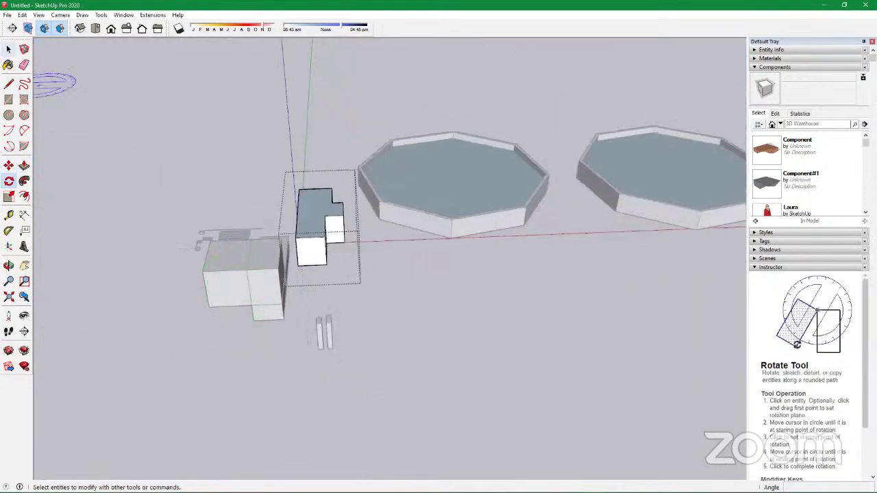
{"action": "left_click", "coordinate": [7, 50]}
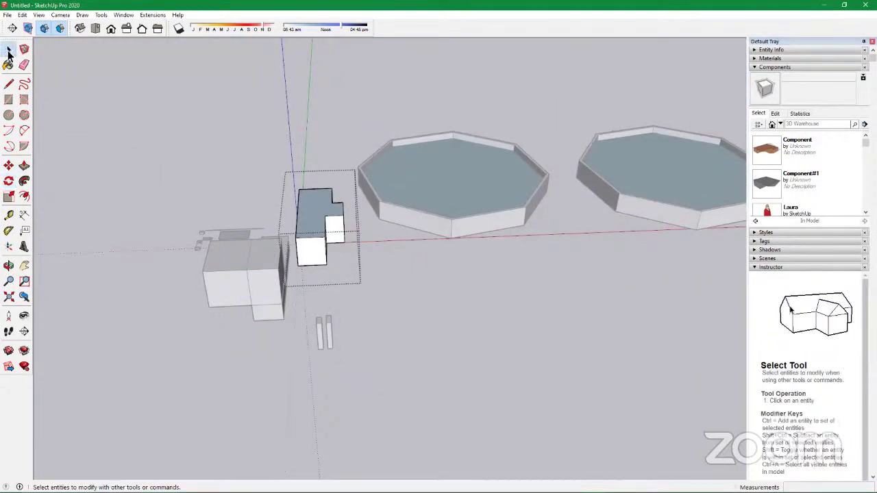
{"action": "left_click", "coordinate": [150, 274]}
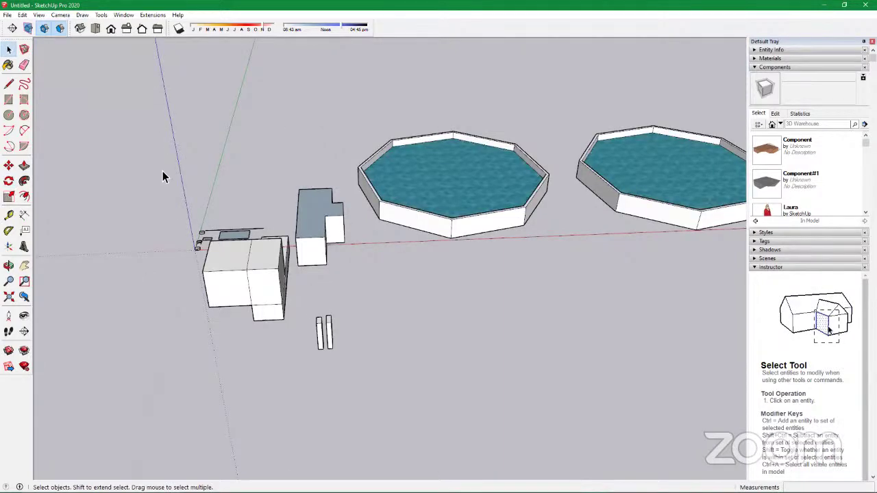
Select the L-shaped block's group and start the Rotate tool on it
{"action": "scroll", "coordinate": [162, 171], "scroll_direction": "down", "scroll_amount": 3}
{"action": "scroll", "coordinate": [248, 195], "scroll_direction": "up", "scroll_amount": 5}
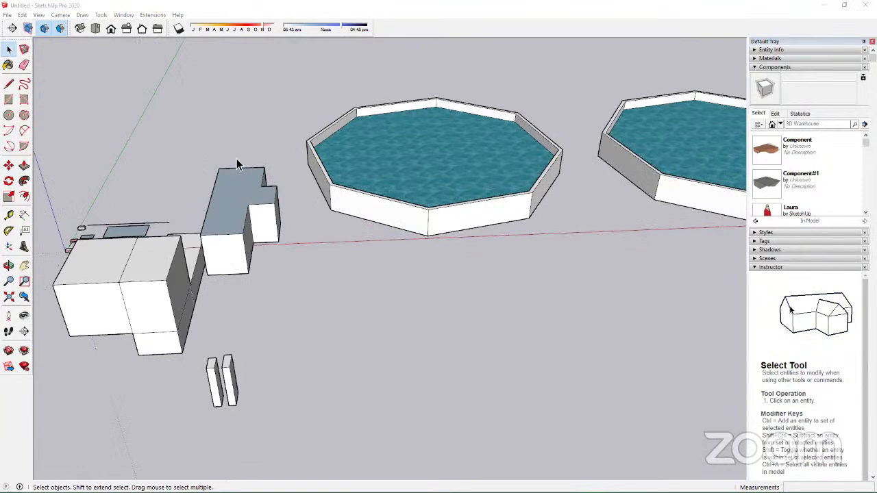
{"action": "scroll", "coordinate": [236, 165], "scroll_direction": "down", "scroll_amount": 5}
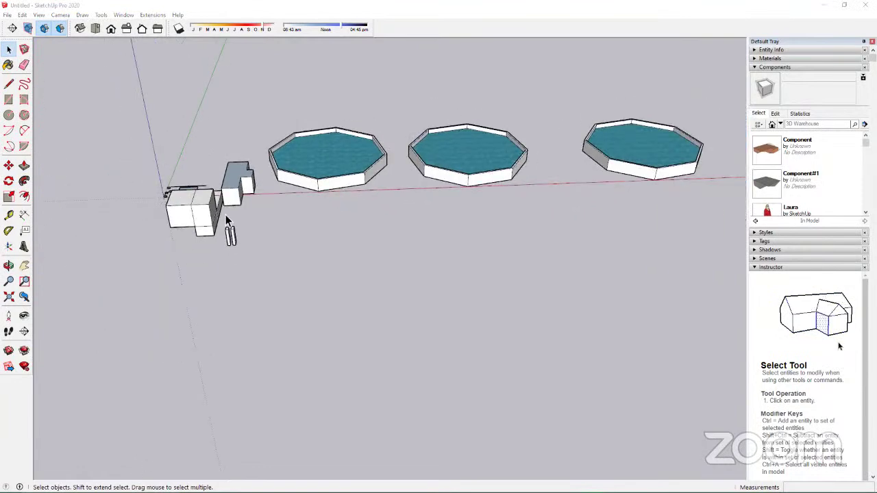
{"action": "scroll", "coordinate": [229, 220], "scroll_direction": "up", "scroll_amount": 4}
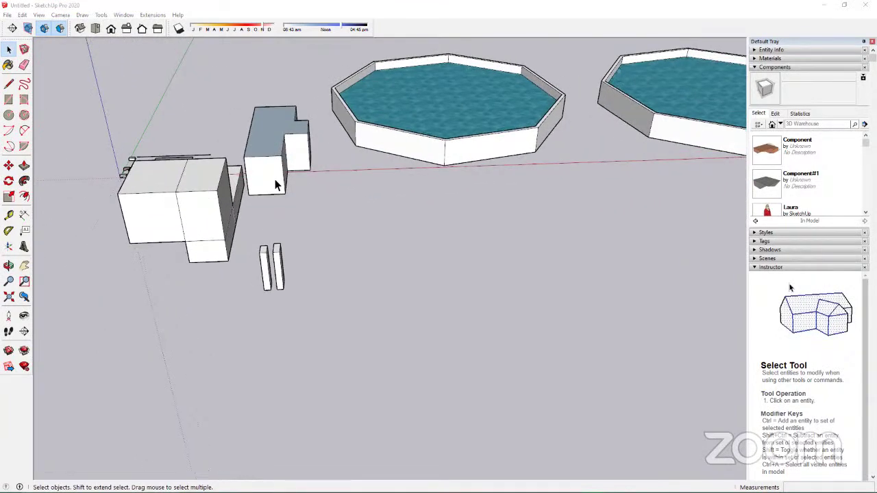
{"action": "left_click", "coordinate": [276, 185]}
{"action": "scroll", "coordinate": [276, 185], "scroll_direction": "up", "scroll_amount": 2}
{"action": "key", "text": "f"}
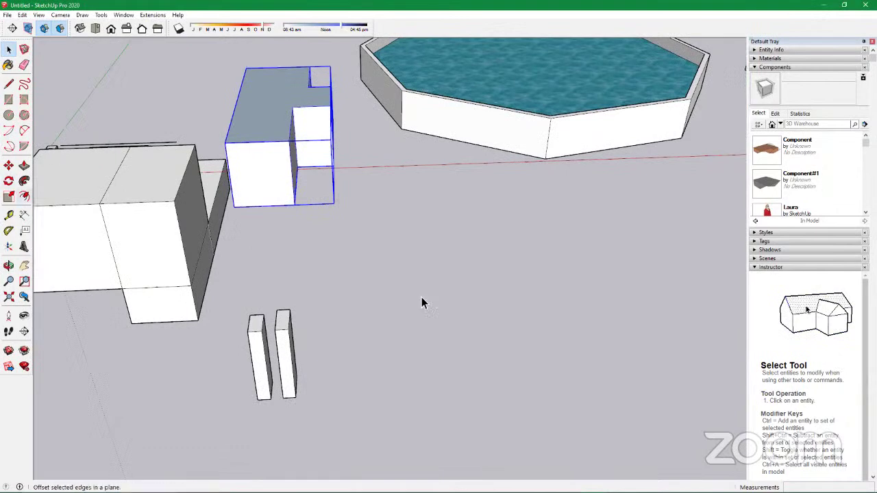
{"action": "left_click", "coordinate": [9, 181]}
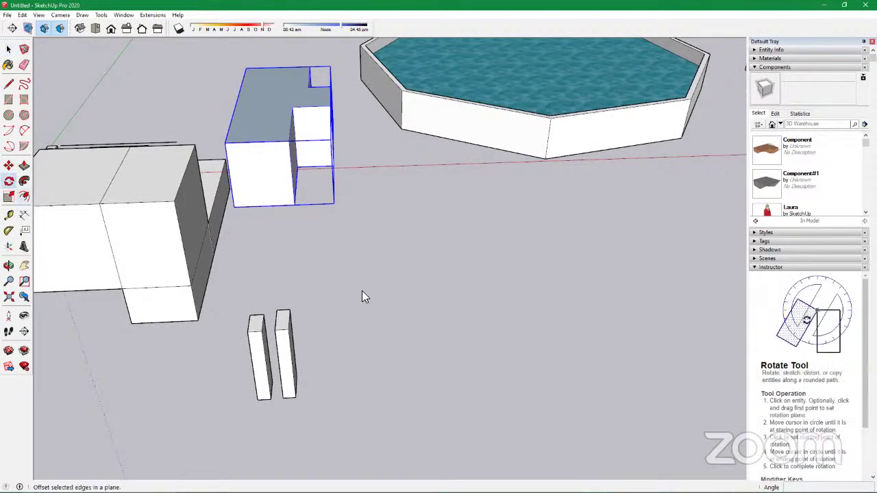
Try rotating the L-shaped group about the red axis, pivoting on a bottom corner and aligning to its long bottom edge
{"action": "scroll", "coordinate": [235, 228], "scroll_direction": "up", "scroll_amount": 1}
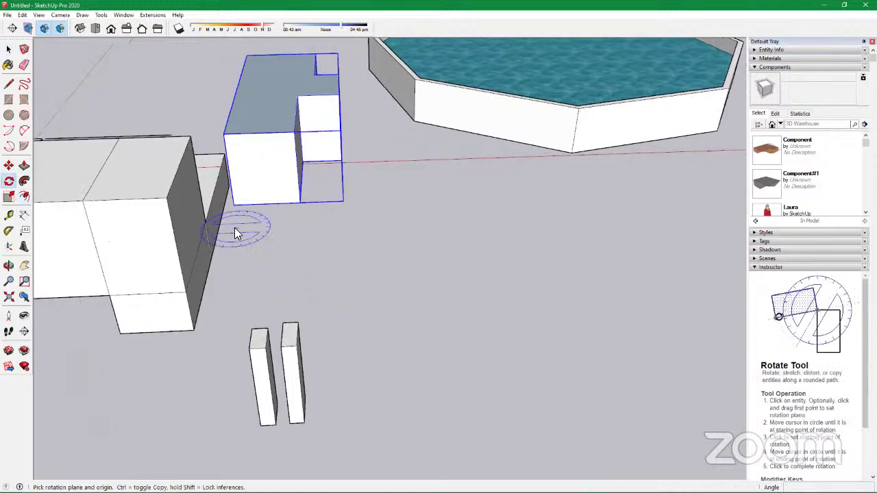
{"action": "scroll", "coordinate": [216, 203], "scroll_direction": "up", "scroll_amount": 4}
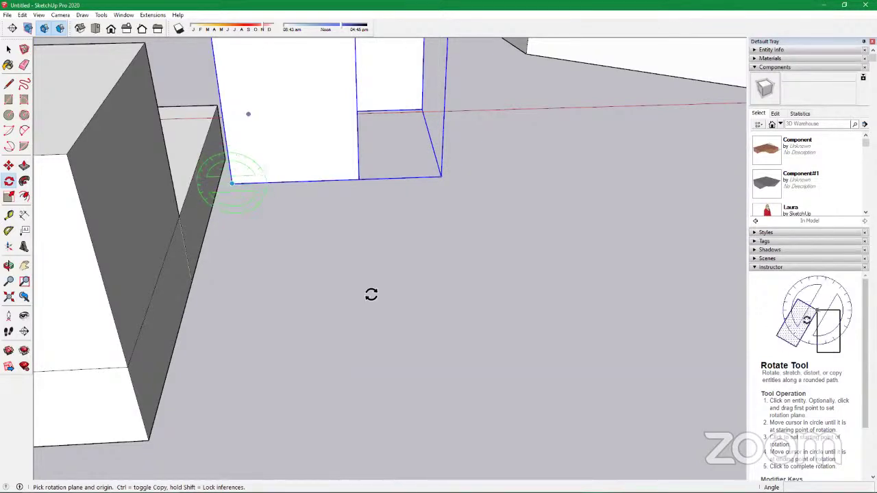
{"action": "scroll", "coordinate": [350, 283], "scroll_direction": "down", "scroll_amount": 5}
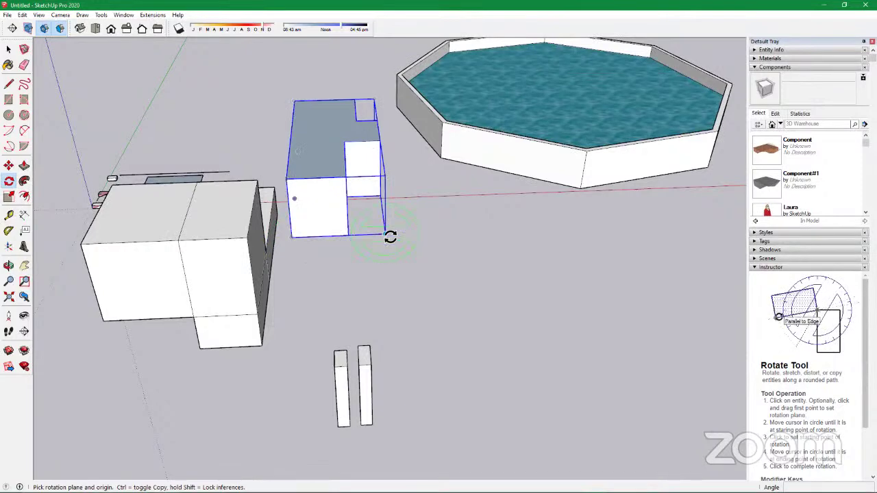
{"action": "scroll", "coordinate": [373, 246], "scroll_direction": "up", "scroll_amount": 4}
{"action": "middle_click_drag", "start_coordinate": [373, 245], "coordinate": [199, 239]}
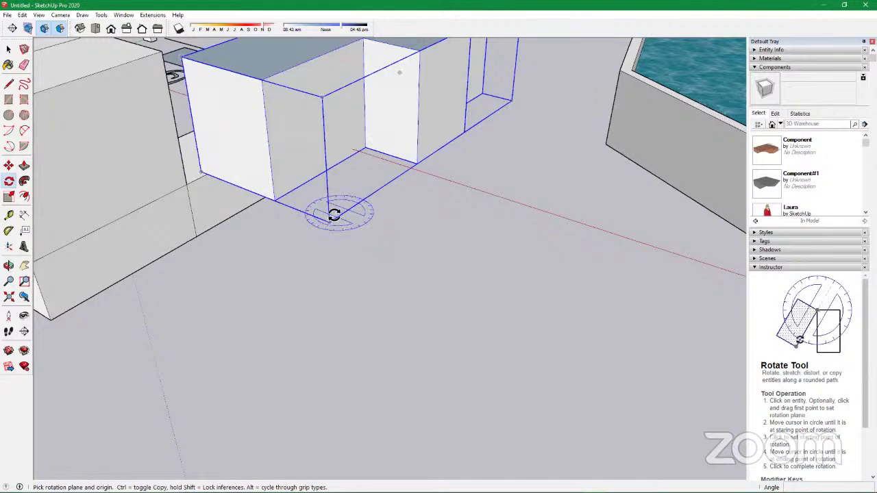
{"action": "key", "text": "Right"}
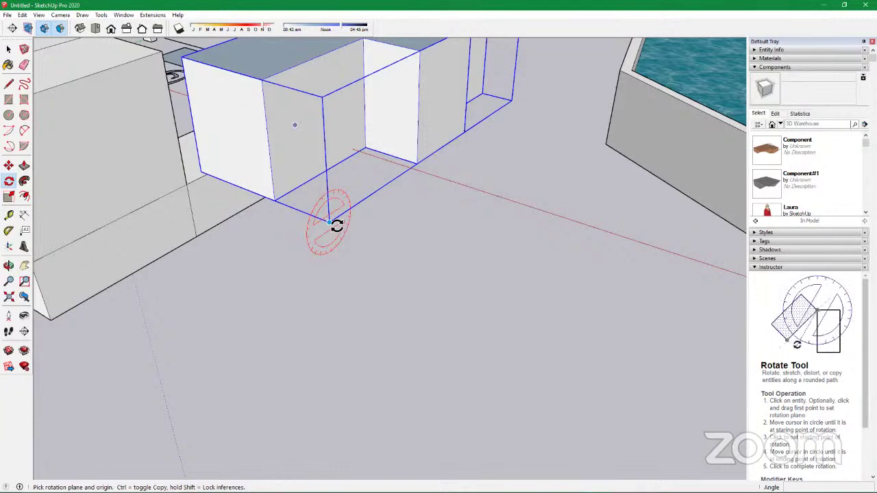
{"action": "left_click_drag", "start_coordinate": [386, 207], "coordinate": [453, 146]}
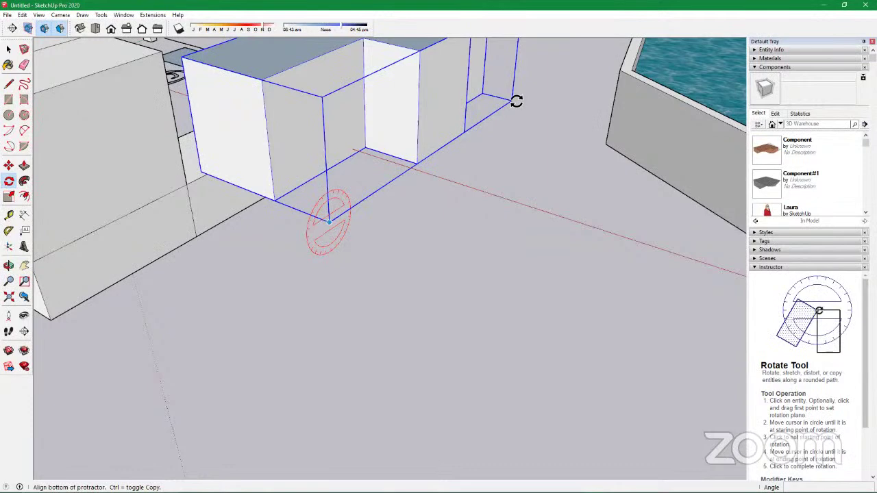
{"action": "left_click", "coordinate": [489, 78]}
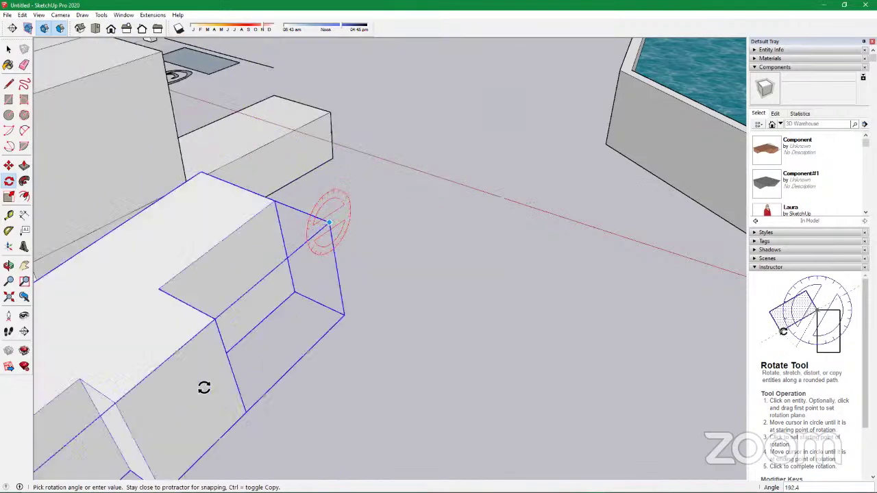
{"action": "left_click", "coordinate": [386, 219]}
Try rotating the L-shaped group about the green axis, pivoting on a bottom corner and aligning to its long bottom edge
{"action": "scroll", "coordinate": [386, 219], "scroll_direction": "down", "scroll_amount": 5}
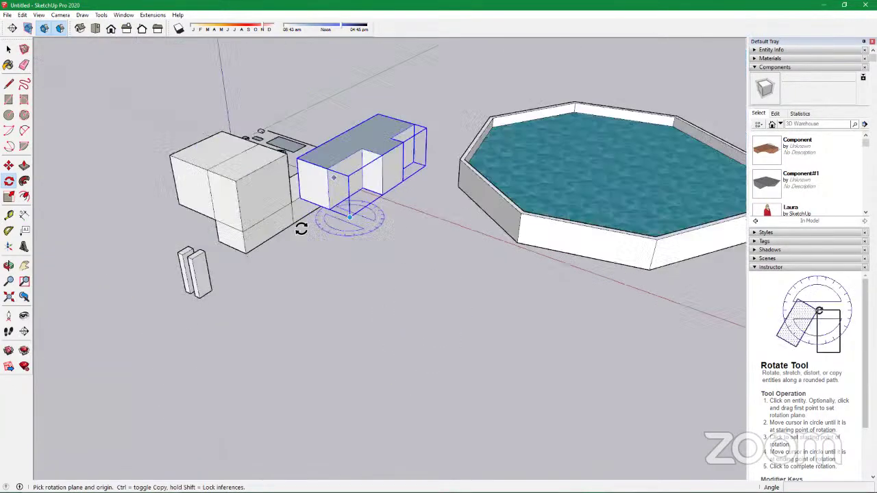
{"action": "middle_click_drag", "start_coordinate": [301, 228], "coordinate": [356, 243]}
{"action": "scroll", "coordinate": [399, 214], "scroll_direction": "up", "scroll_amount": 4}
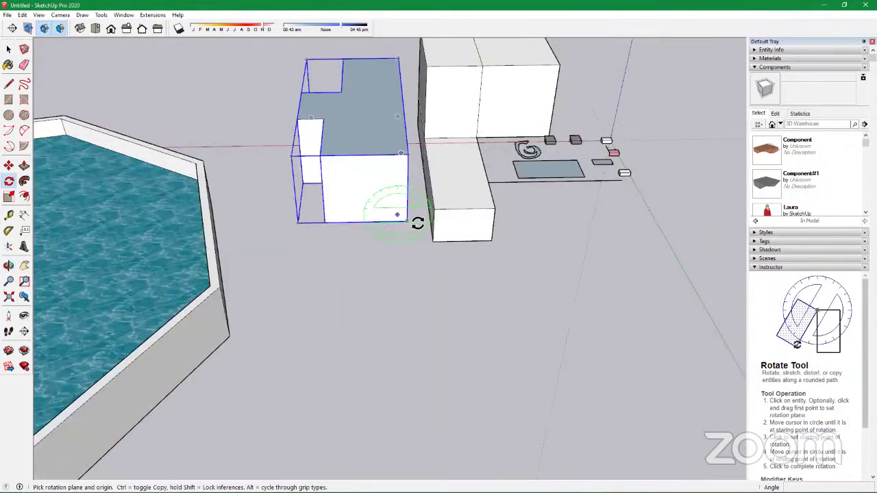
{"action": "scroll", "coordinate": [415, 225], "scroll_direction": "up", "scroll_amount": 3}
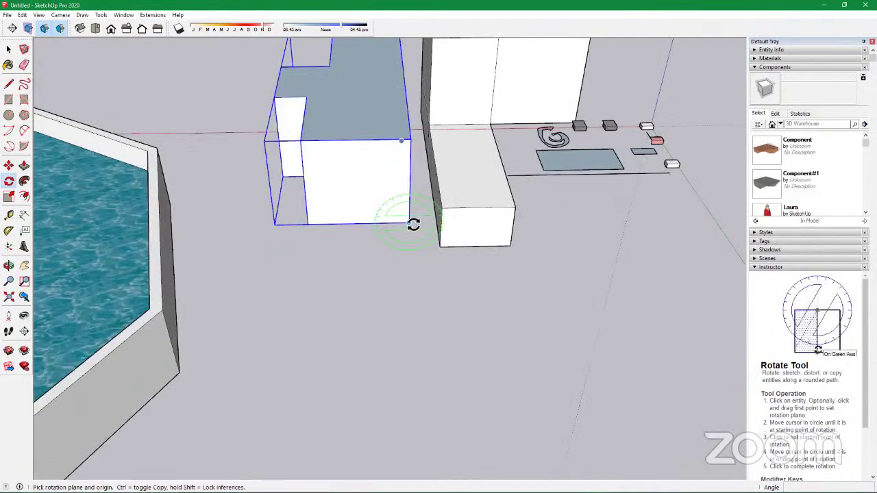
{"action": "left_click", "coordinate": [412, 224]}
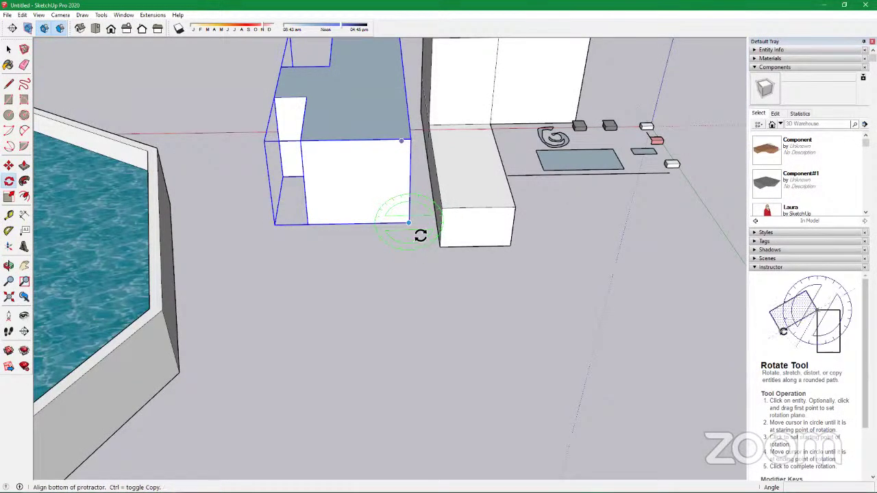
{"action": "middle_click_drag", "start_coordinate": [391, 210], "coordinate": [276, 211]}
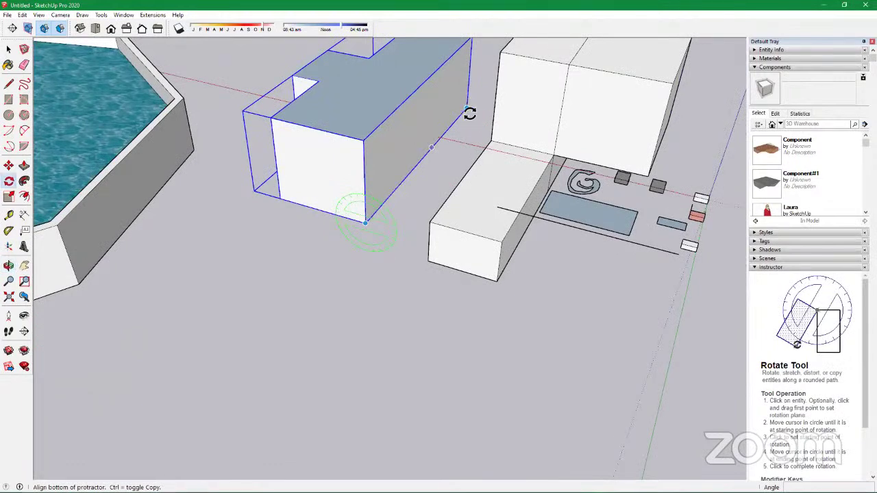
{"action": "left_click", "coordinate": [461, 126]}
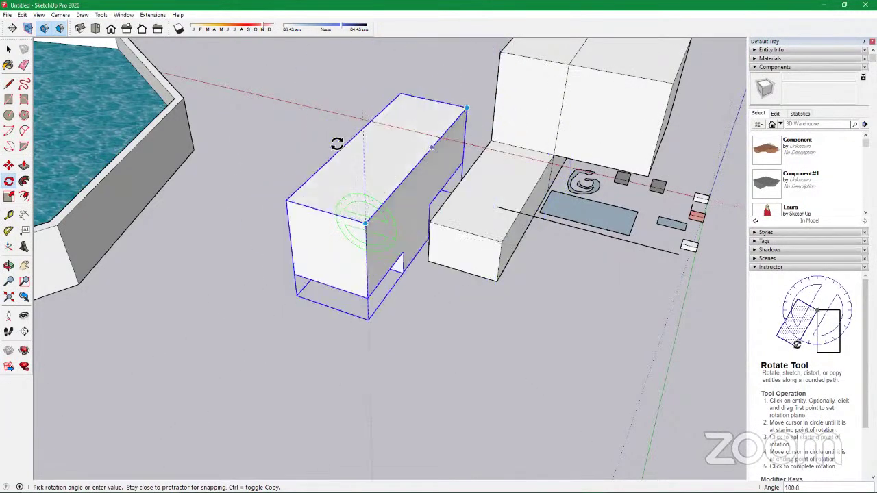
{"action": "left_click", "coordinate": [313, 215]}
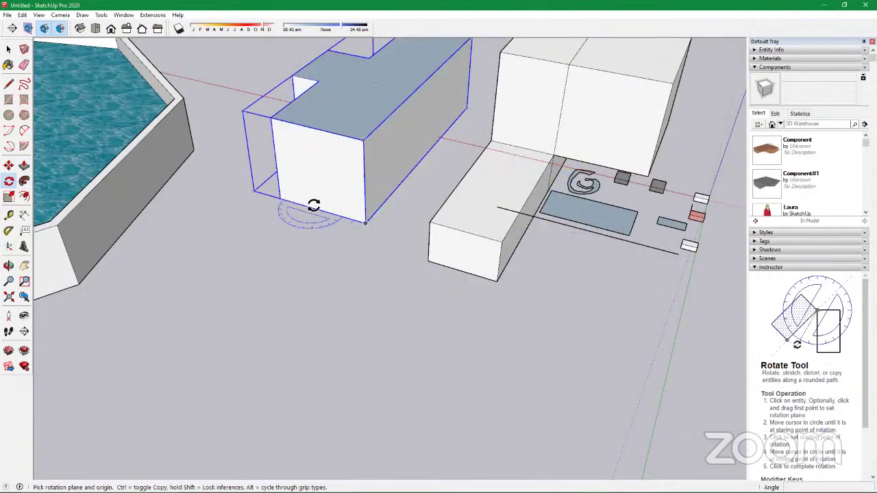
Rotate the L-shaped group 30 degrees about the blue axis, pivoting on its near bottom corner
{"action": "scroll", "coordinate": [310, 201], "scroll_direction": "down", "scroll_amount": 3}
{"action": "scroll", "coordinate": [315, 209], "scroll_direction": "up", "scroll_amount": 5}
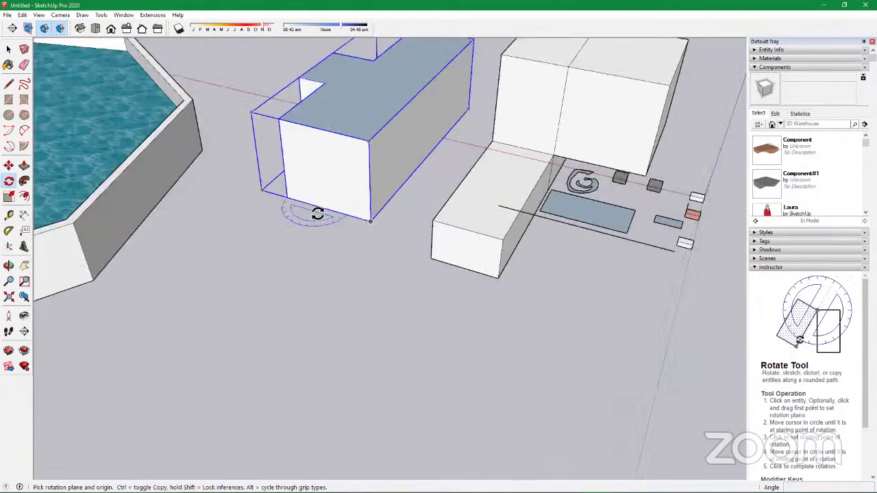
{"action": "left_click", "coordinate": [370, 221]}
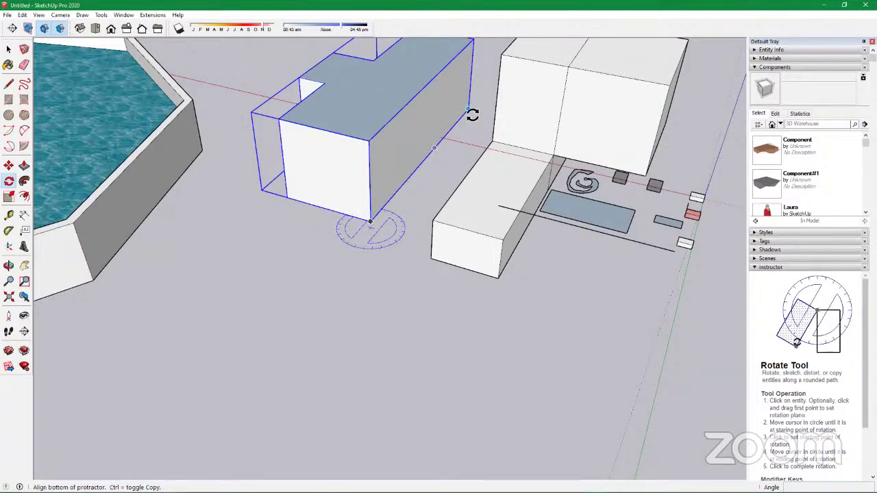
{"action": "left_click", "coordinate": [400, 89]}
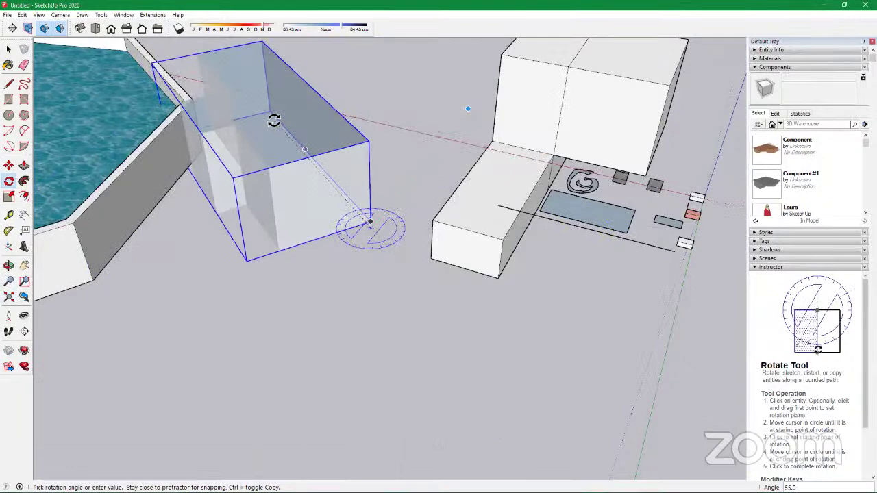
{"action": "type", "text": "30"}
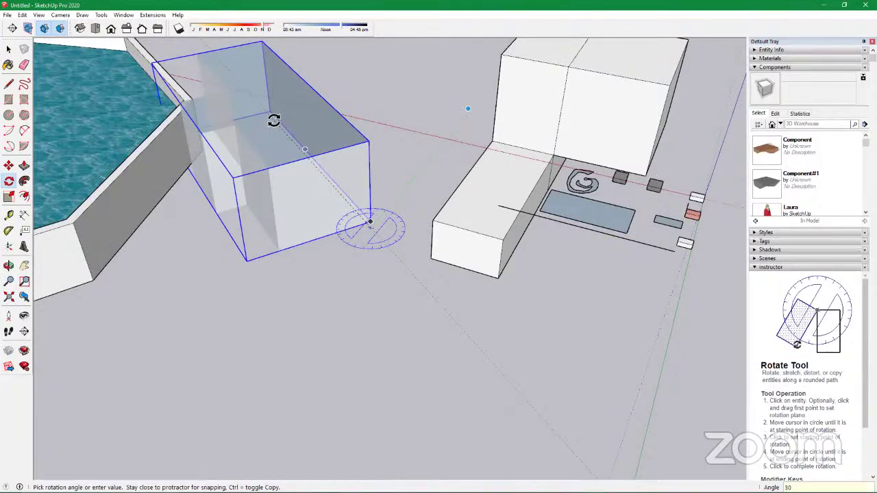
{"action": "key", "text": "Return"}
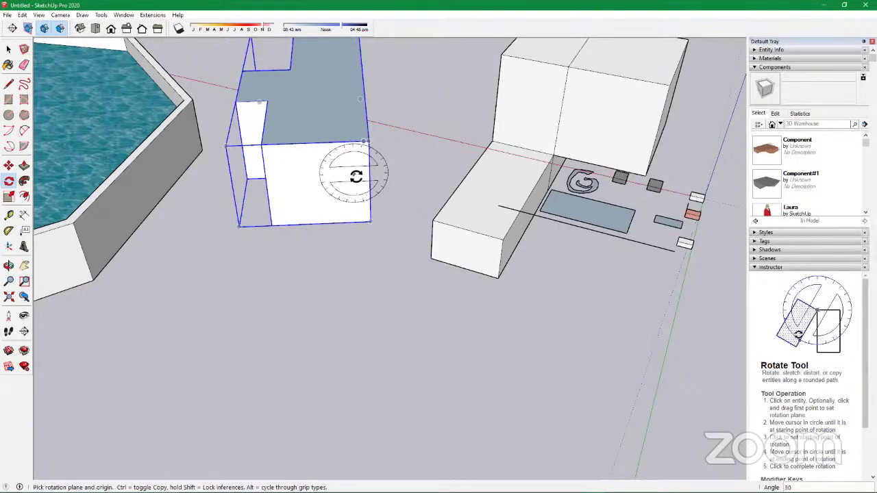
Orbit and pan around the model to view the pools and blocks from different angles
{"action": "scroll", "coordinate": [355, 177], "scroll_direction": "down", "scroll_amount": 3}
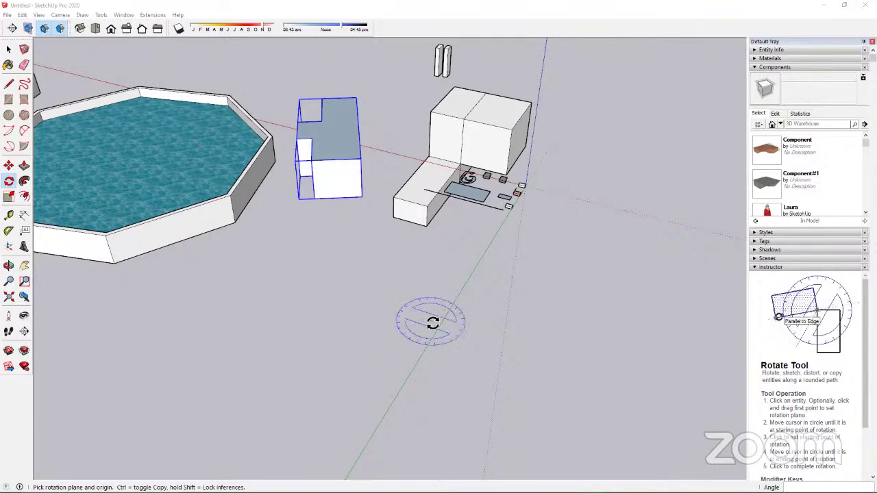
{"action": "middle_click_drag", "start_coordinate": [307, 270], "coordinate": [285, 317]}
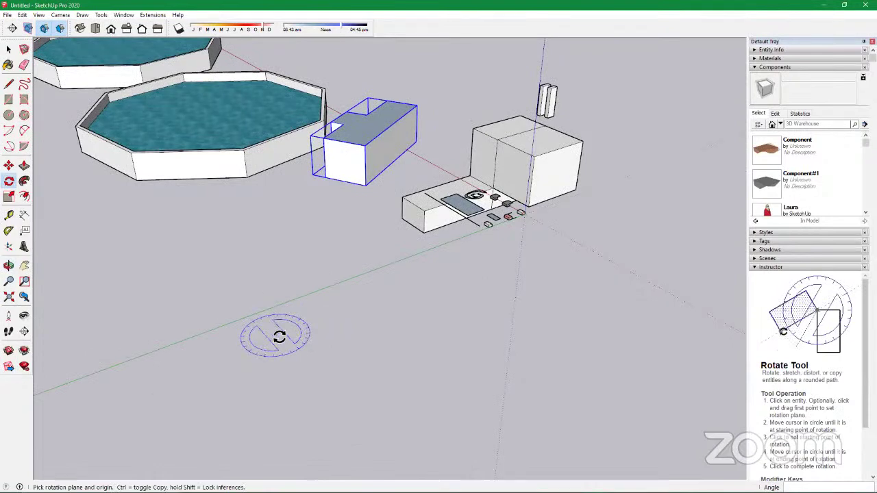
{"action": "left_click_drag", "start_coordinate": [279, 336], "coordinate": [216, 248]}
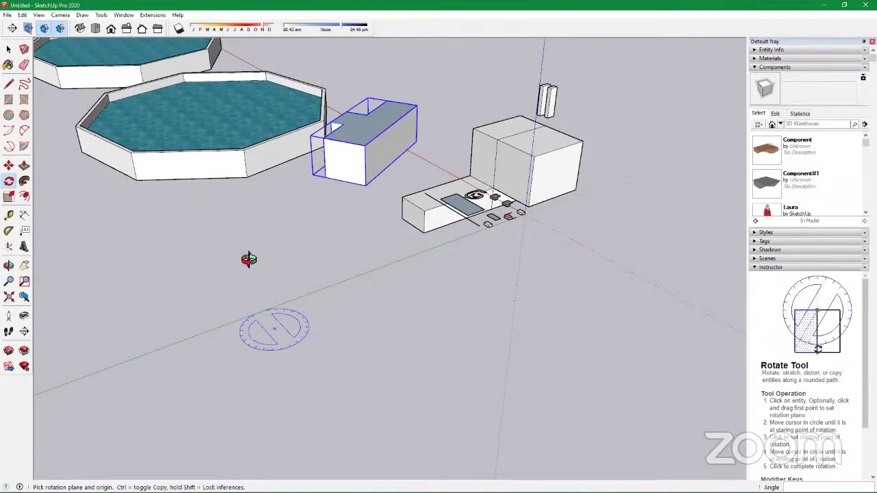
{"action": "middle_click_drag", "start_coordinate": [225, 256], "coordinate": [175, 195]}
{"action": "middle_click_drag", "start_coordinate": [106, 182], "coordinate": [188, 145]}
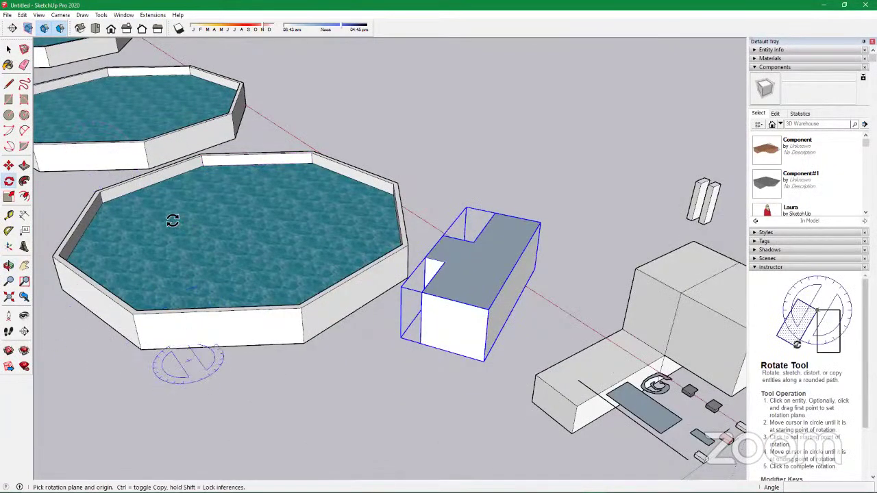
{"action": "scroll", "coordinate": [171, 216], "scroll_direction": "down", "scroll_amount": 3}
{"action": "scroll", "coordinate": [169, 214], "scroll_direction": "down", "scroll_amount": 2}
{"action": "middle_click_drag", "start_coordinate": [169, 214], "coordinate": [240, 267]}
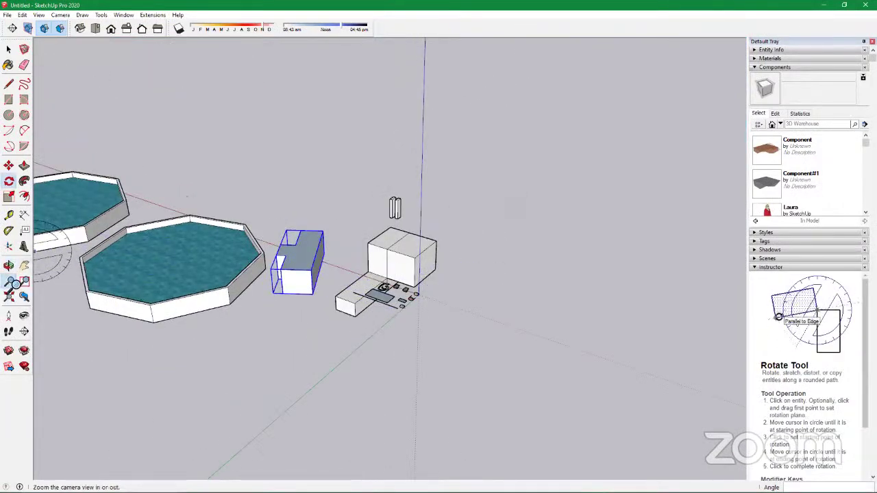
Zoom in and out over the row of pools with the Zoom tool and fit the entire model in view
{"action": "left_click", "coordinate": [9, 282]}
{"action": "scroll", "coordinate": [155, 306], "scroll_direction": "down", "scroll_amount": 3}
{"action": "scroll", "coordinate": [196, 313], "scroll_direction": "down", "scroll_amount": 2}
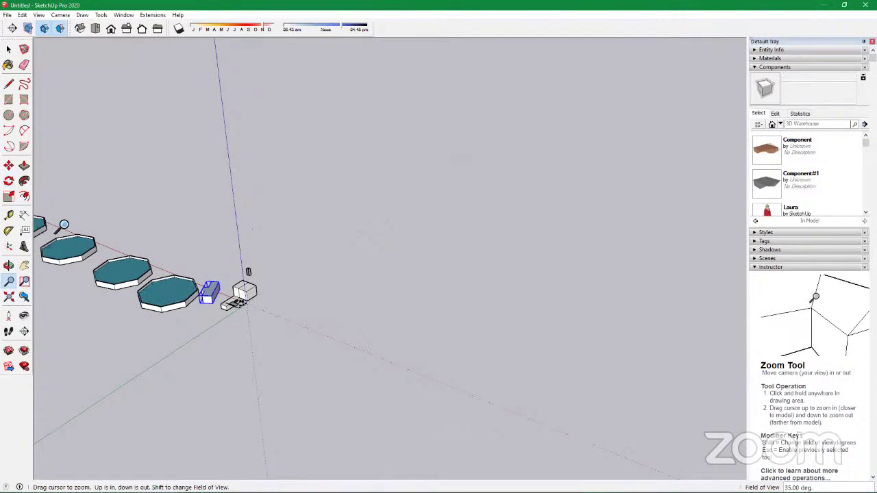
{"action": "scroll", "coordinate": [221, 358], "scroll_direction": "down", "scroll_amount": 2}
{"action": "scroll", "coordinate": [324, 343], "scroll_direction": "up", "scroll_amount": 3}
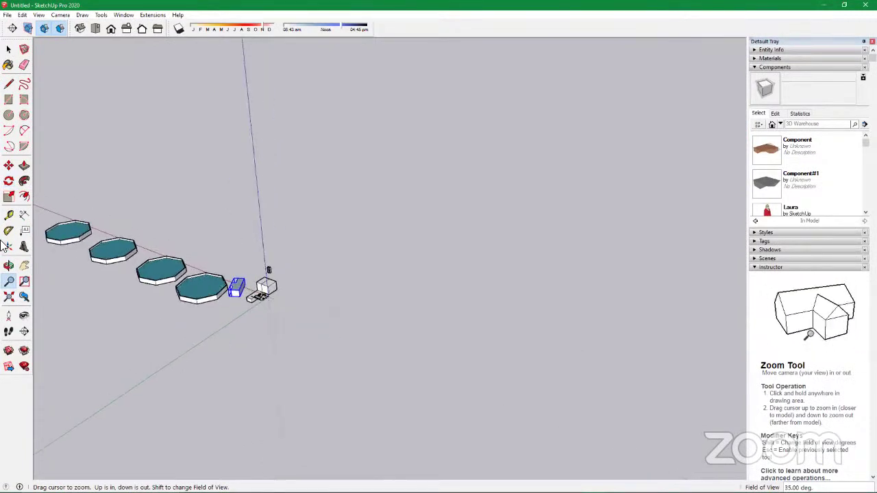
{"action": "scroll", "coordinate": [191, 337], "scroll_direction": "up", "scroll_amount": 3}
{"action": "scroll", "coordinate": [25, 298], "scroll_direction": "up", "scroll_amount": 2}
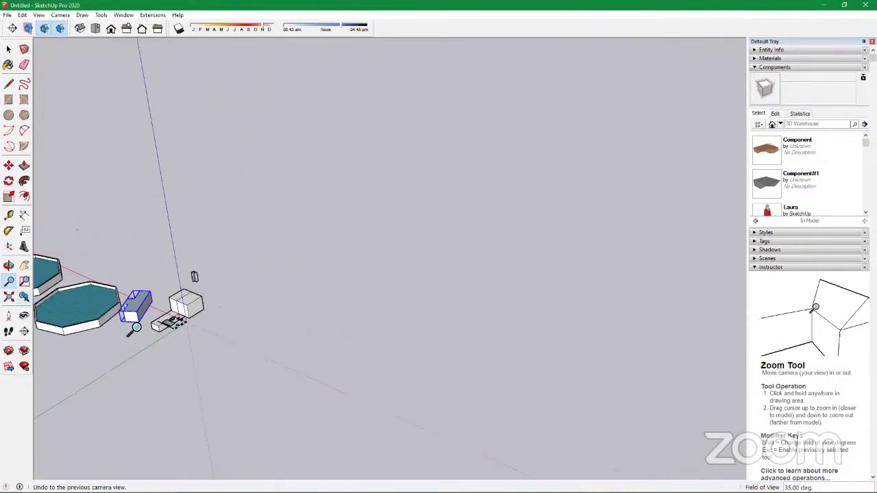
{"action": "scroll", "coordinate": [615, 343], "scroll_direction": "down", "scroll_amount": 4}
{"action": "scroll", "coordinate": [275, 316], "scroll_direction": "up", "scroll_amount": 1}
{"action": "scroll", "coordinate": [287, 316], "scroll_direction": "up", "scroll_amount": 3}
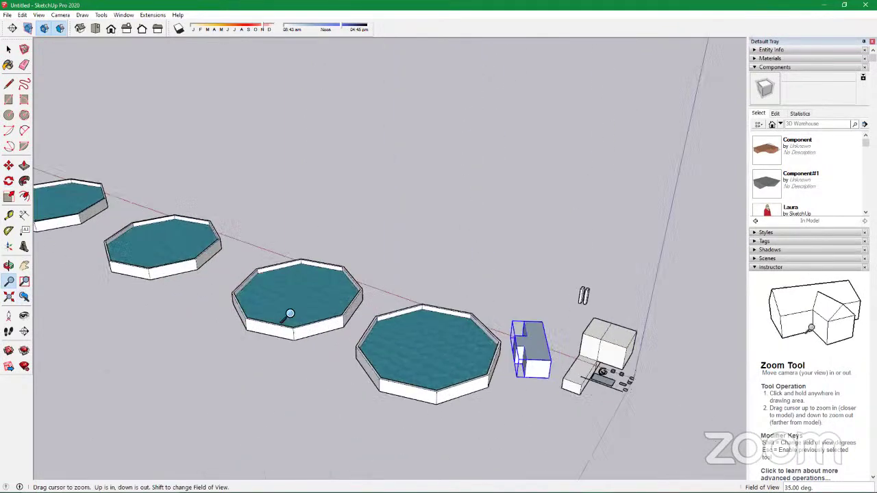
{"action": "scroll", "coordinate": [290, 320], "scroll_direction": "up", "scroll_amount": 4}
{"action": "scroll", "coordinate": [287, 322], "scroll_direction": "down", "scroll_amount": 5}
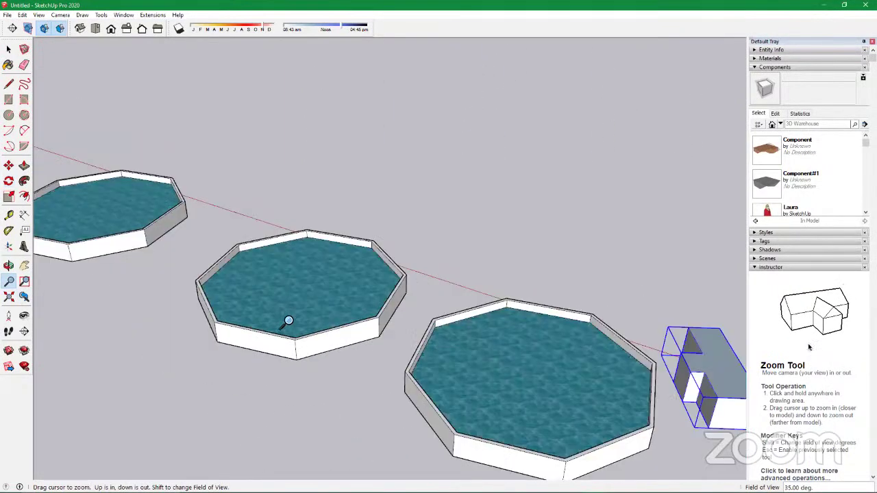
{"action": "scroll", "coordinate": [260, 334], "scroll_direction": "up", "scroll_amount": 3}
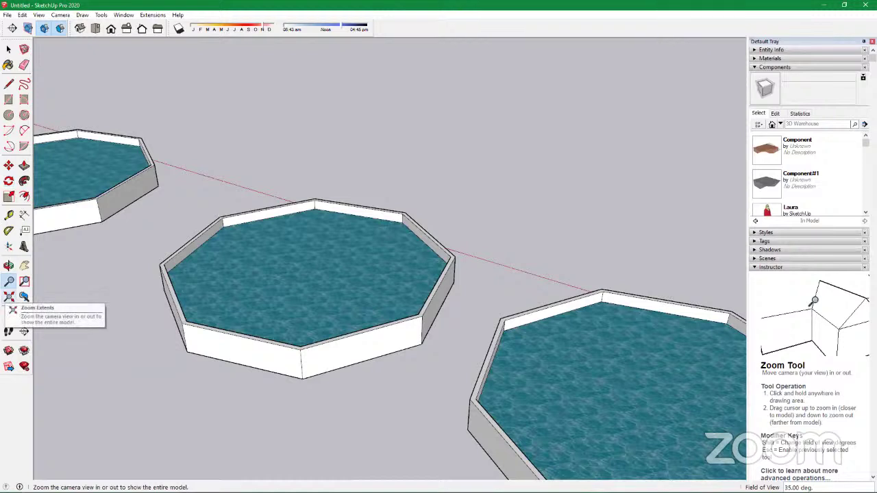
{"action": "left_click", "coordinate": [10, 296]}
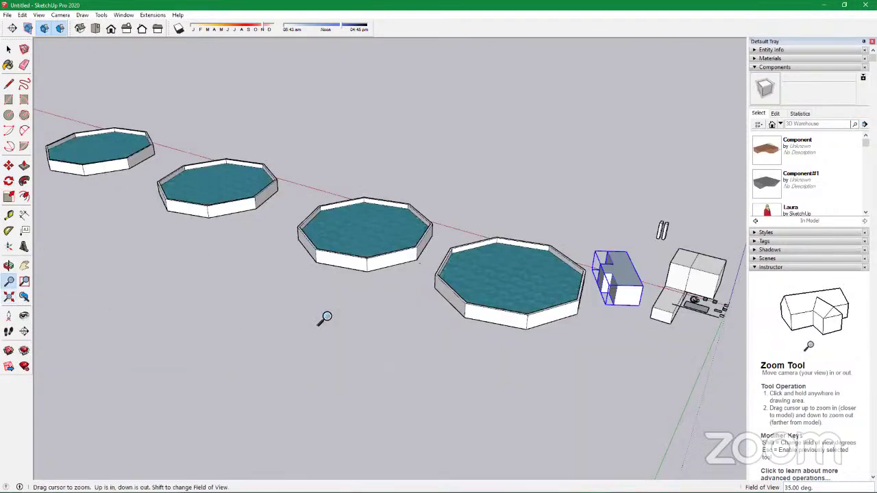
Zoom into a window around the two farthest pools and return to the previous camera view
{"action": "left_click", "coordinate": [24, 281]}
{"action": "scroll", "coordinate": [102, 249], "scroll_direction": "down", "scroll_amount": 1}
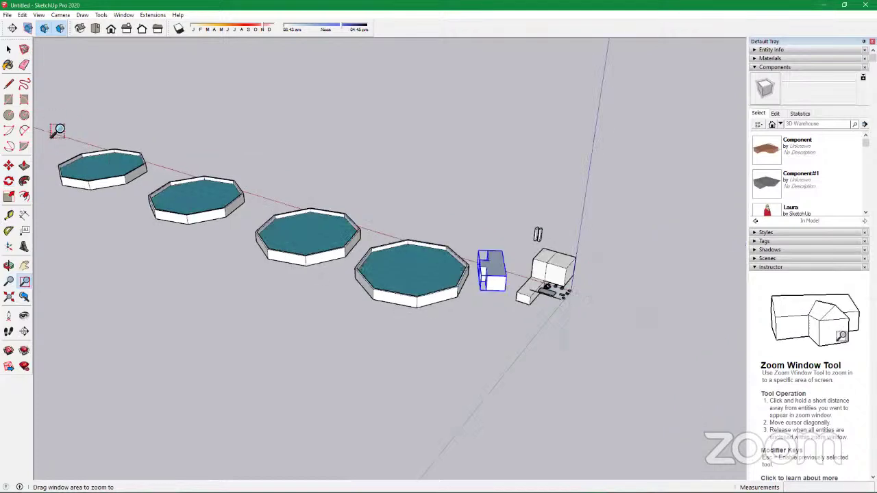
{"action": "left_click_drag", "start_coordinate": [59, 130], "coordinate": [252, 288]}
{"action": "key", "text": "q"}
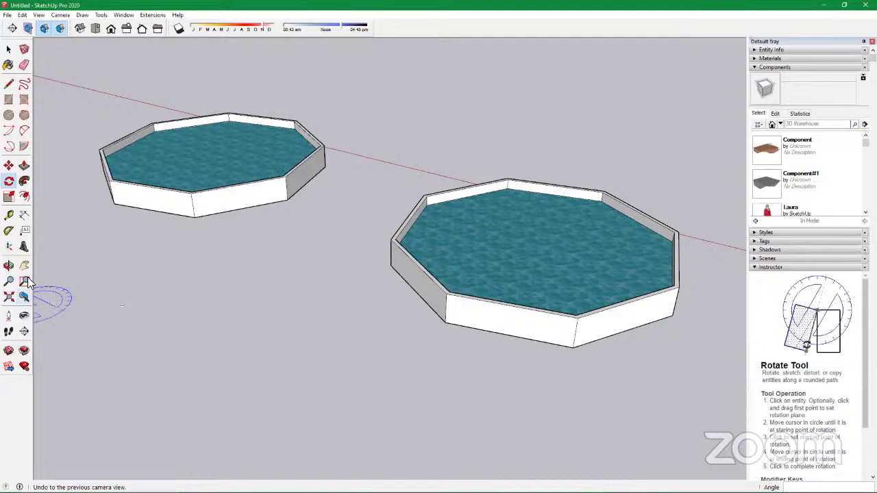
{"action": "scroll", "coordinate": [49, 295], "scroll_direction": "down", "scroll_amount": 5}
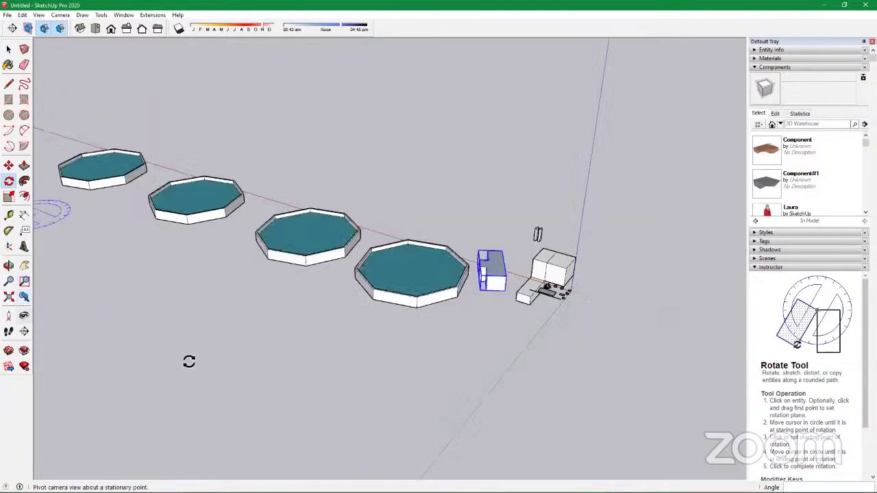
Place the camera at eye height on the ground near the origin to look at the blocks
{"action": "left_click", "coordinate": [9, 319]}
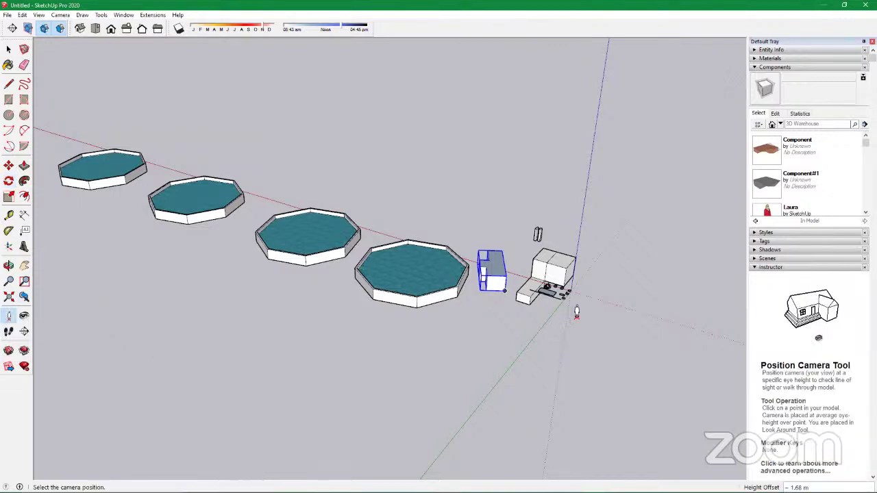
{"action": "left_click", "coordinate": [576, 312]}
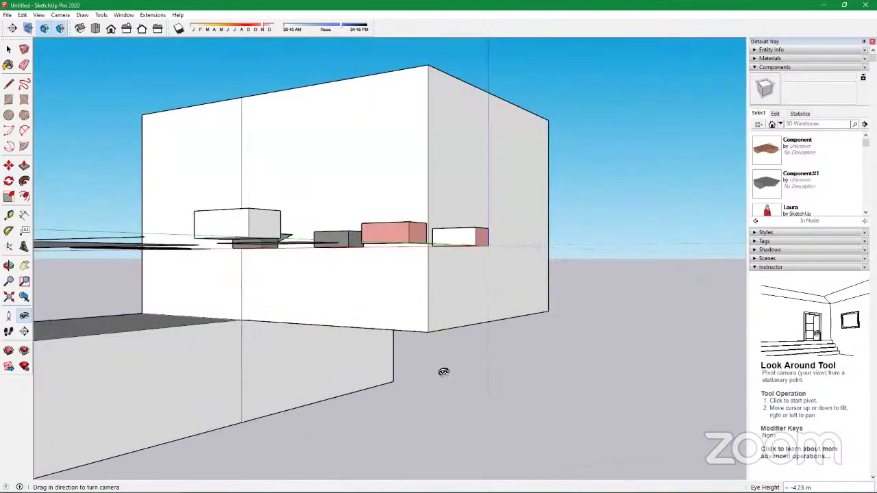
{"action": "key", "text": "ctrl+z"}
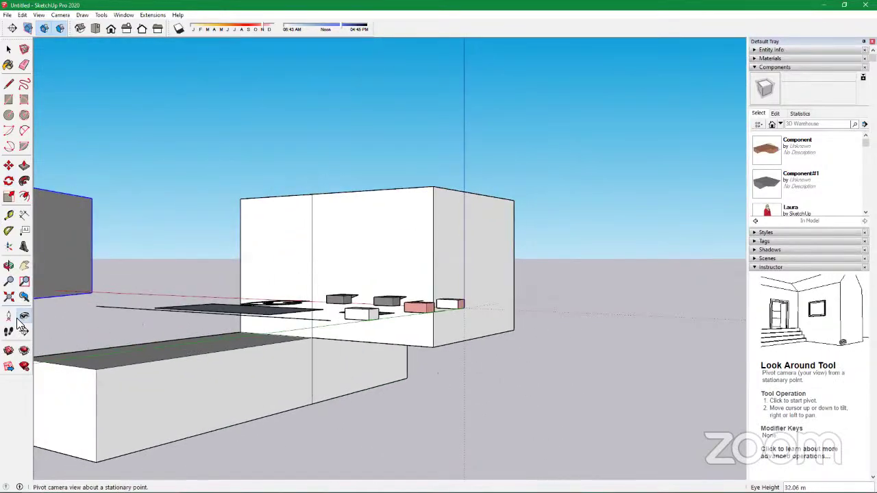
Switch to the front view and place the camera at eye height on the ground in front of the pools
{"action": "left_click", "coordinate": [9, 318]}
{"action": "scroll", "coordinate": [479, 337], "scroll_direction": "down", "scroll_amount": 2}
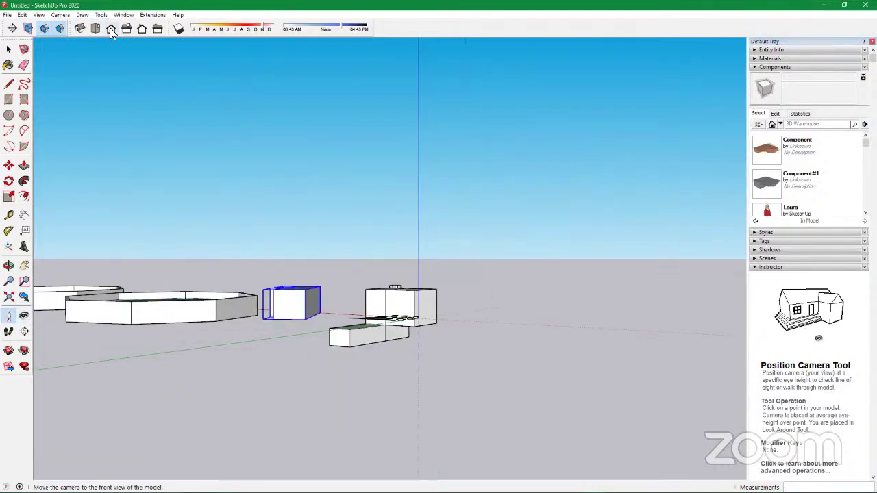
{"action": "left_click", "coordinate": [111, 28]}
{"action": "middle_click_drag", "start_coordinate": [325, 321], "coordinate": [451, 356]}
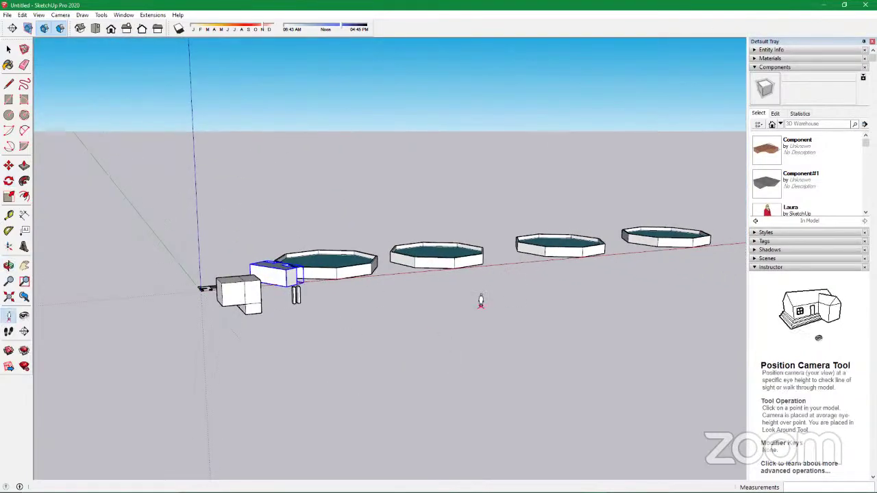
{"action": "middle_click_drag", "start_coordinate": [301, 348], "coordinate": [425, 364]}
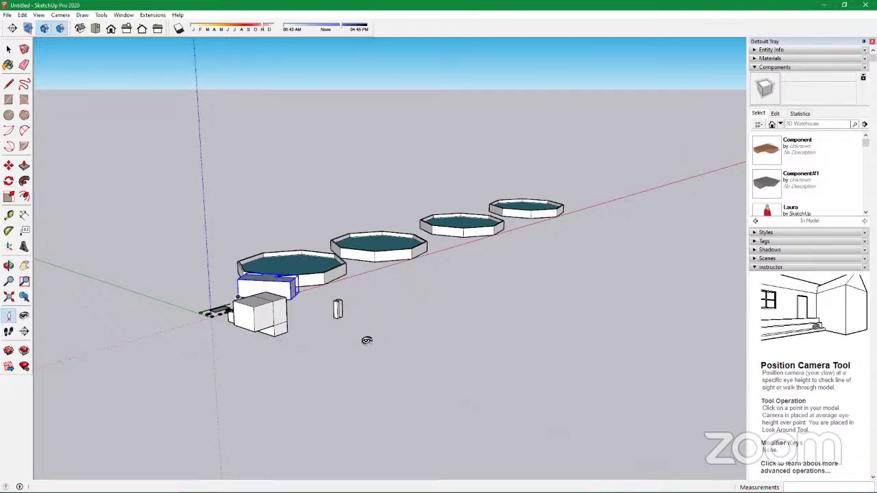
{"action": "left_click", "coordinate": [366, 340]}
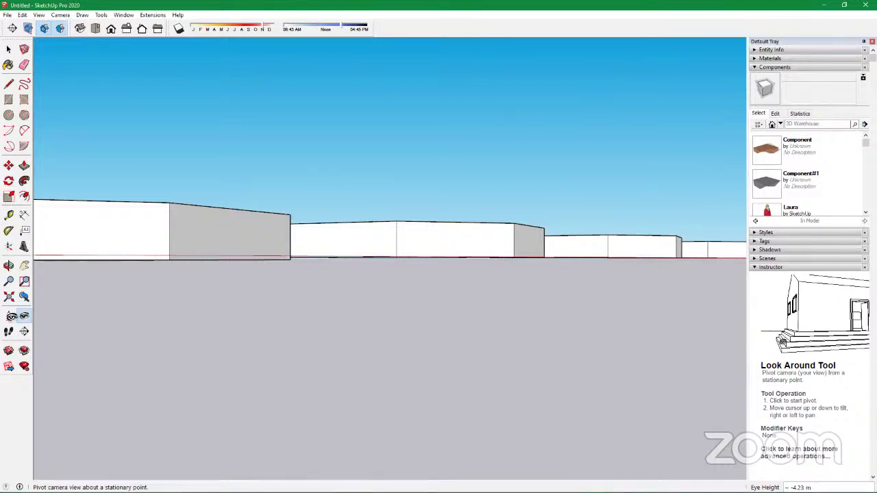
Walk through the model at eye level with the Walk tool, turning around beside the pools and blocks
{"action": "left_click", "coordinate": [8, 331]}
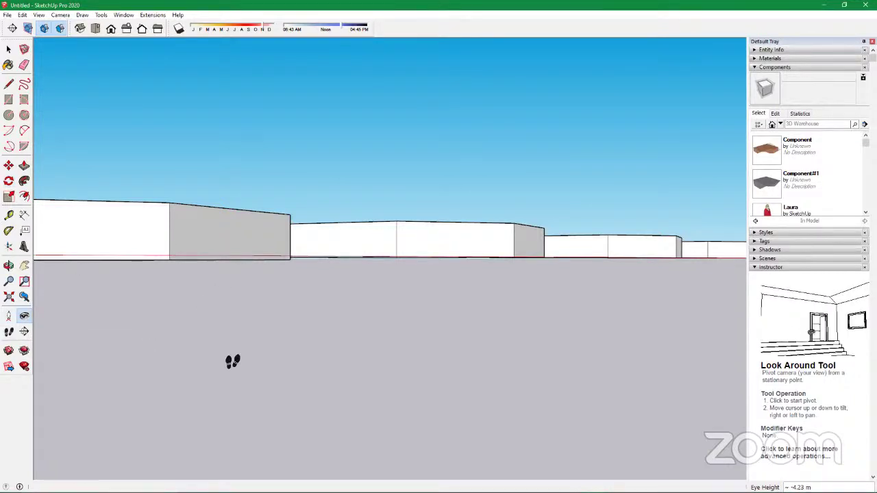
{"action": "left_click_drag", "start_coordinate": [354, 398], "coordinate": [550, 330]}
{"action": "left_click_drag", "start_coordinate": [388, 324], "coordinate": [617, 374]}
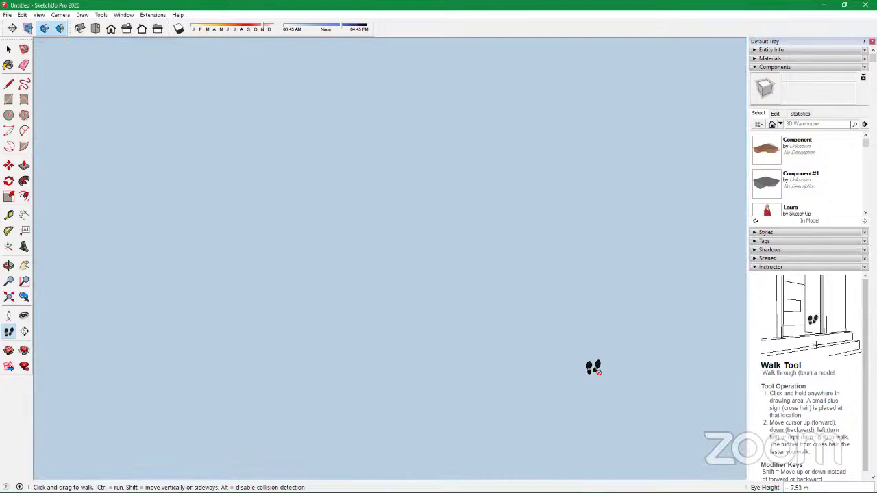
{"action": "left_click_drag", "start_coordinate": [426, 334], "coordinate": [617, 353]}
{"action": "left_click_drag", "start_coordinate": [265, 319], "coordinate": [143, 305]}
{"action": "left_click_drag", "start_coordinate": [111, 306], "coordinate": [354, 286]}
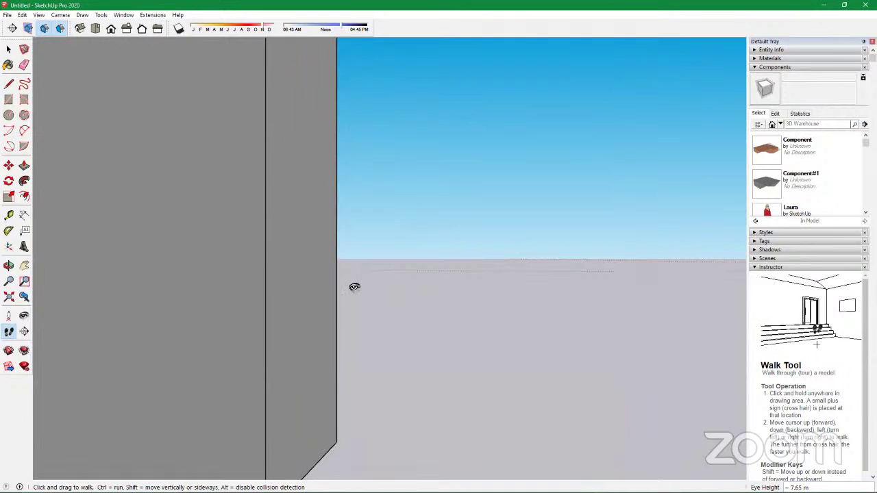
{"action": "middle_click_drag", "start_coordinate": [355, 285], "coordinate": [152, 314]}
{"action": "left_click_drag", "start_coordinate": [152, 313], "coordinate": [172, 320]}
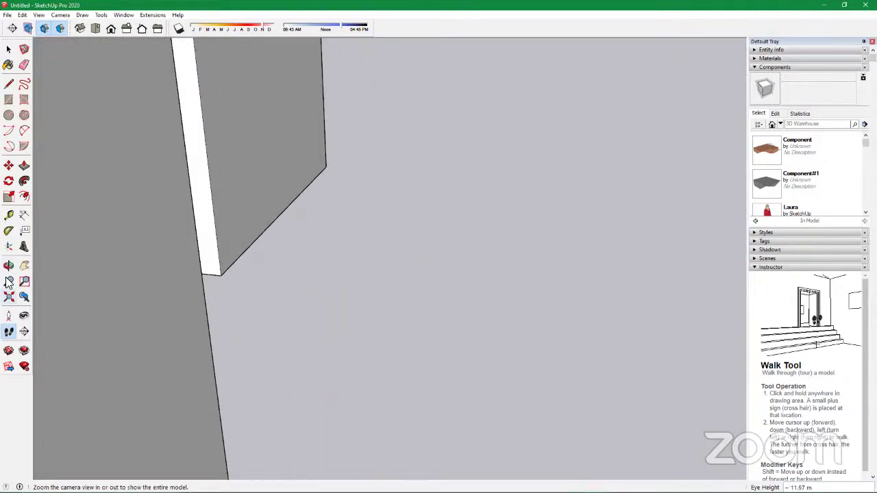
Zoom back out from the walkthrough and orbit to an aerial view of the pools
{"action": "left_click", "coordinate": [8, 282]}
{"action": "left_click_drag", "start_coordinate": [366, 284], "coordinate": [368, 292]}
{"action": "middle_click_drag", "start_coordinate": [368, 292], "coordinate": [222, 294]}
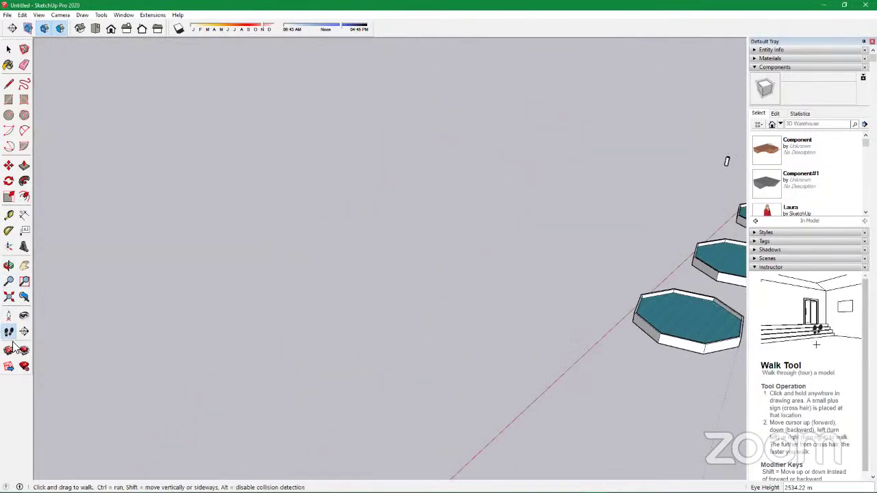